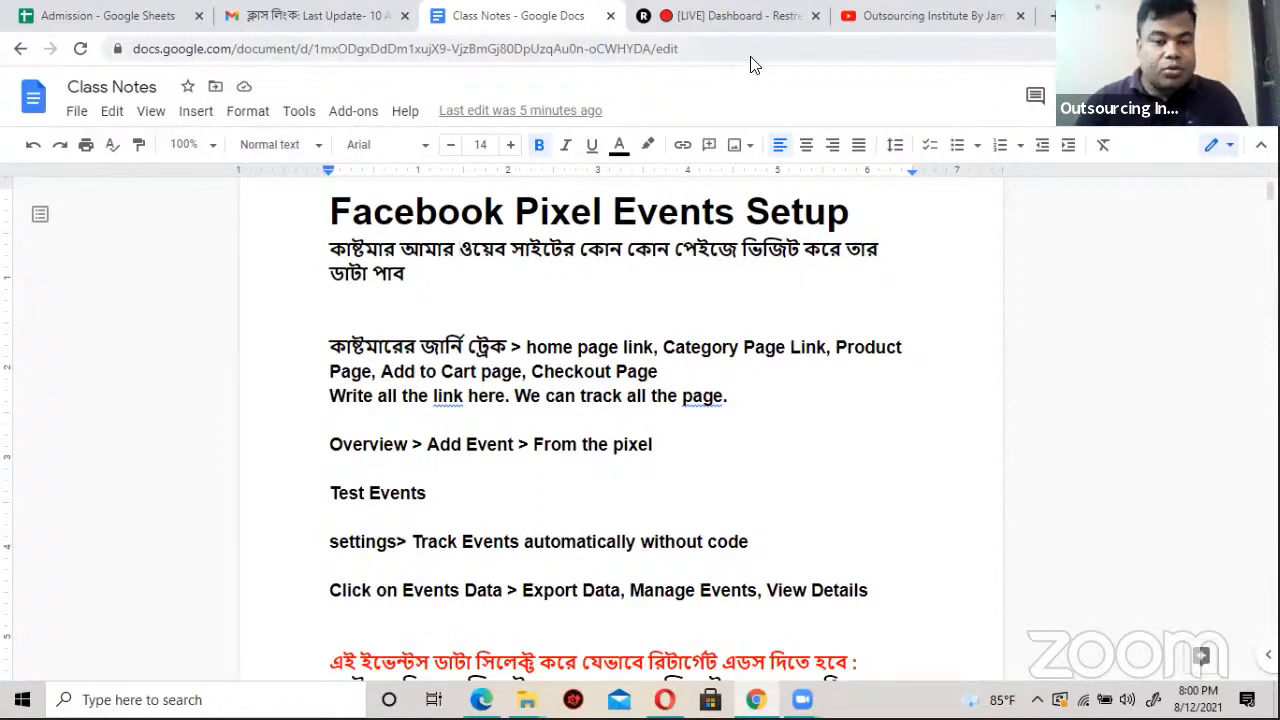
Step: Open bdshop.com in a new browser tab and look through its department categories
key(ctrl+t)
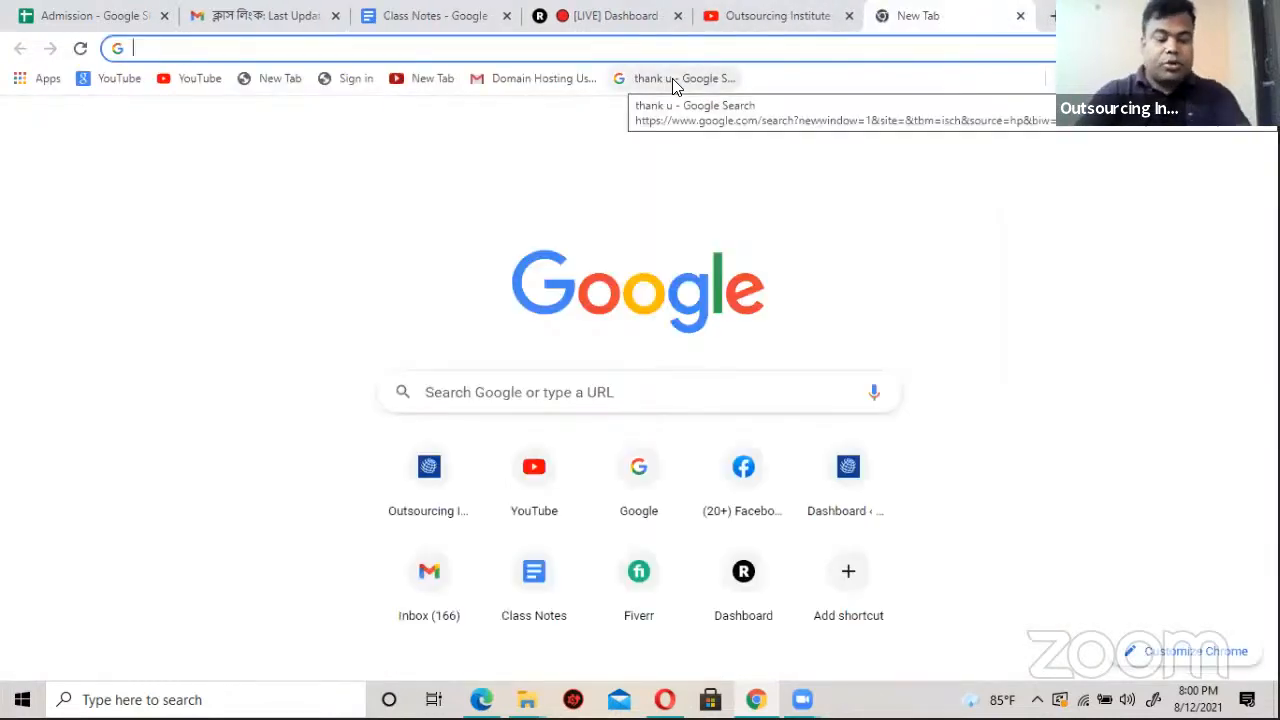
text(b)
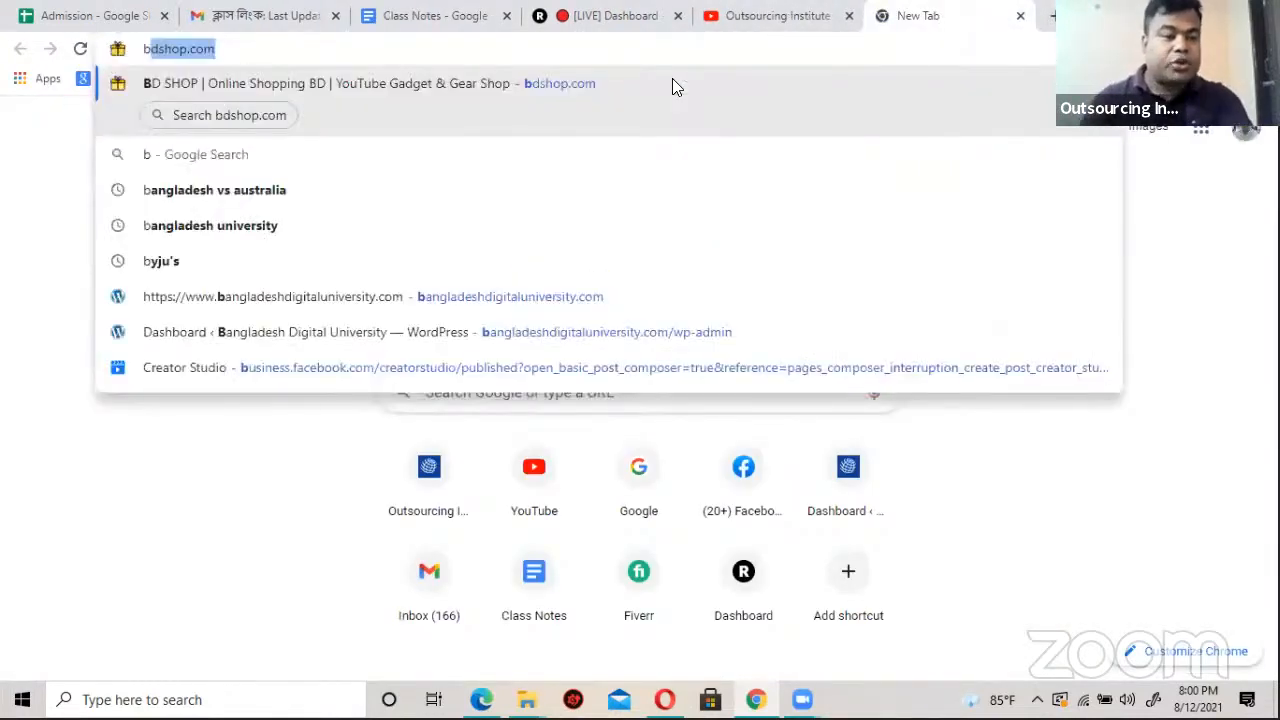
key(Return)
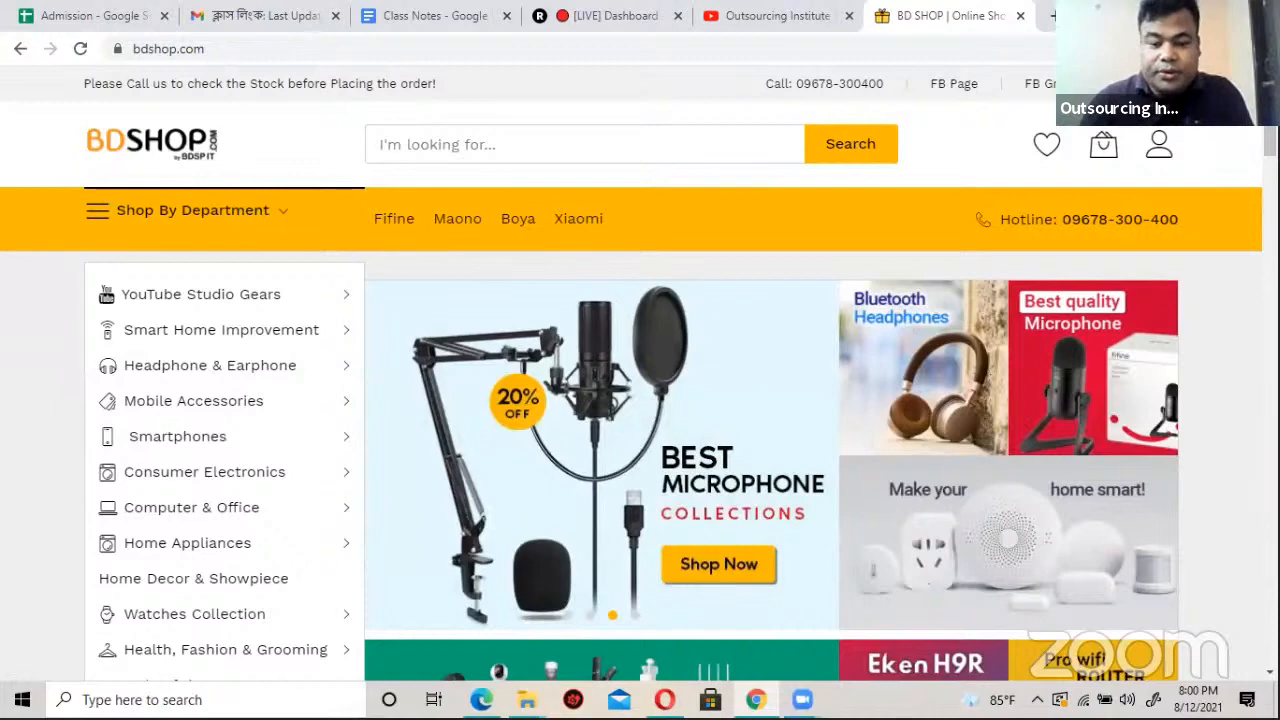
scroll(194, 331, down, 1)
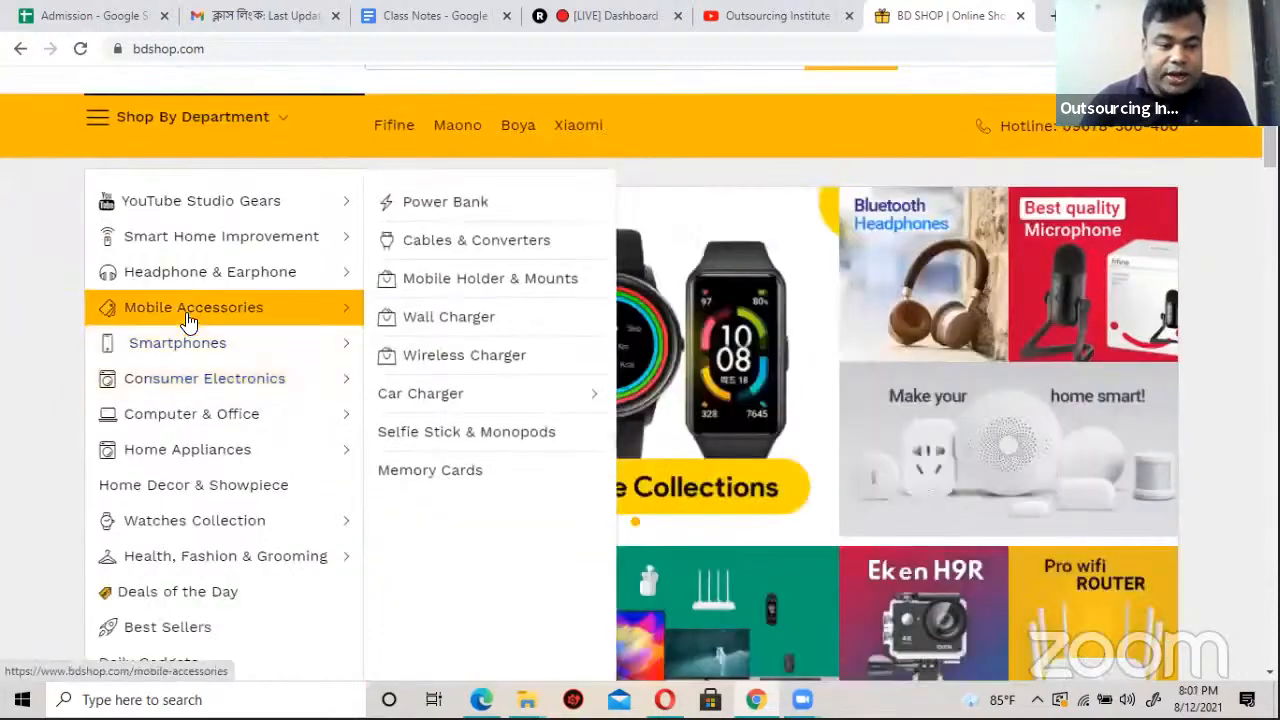
scroll(675, 310, up, 1)
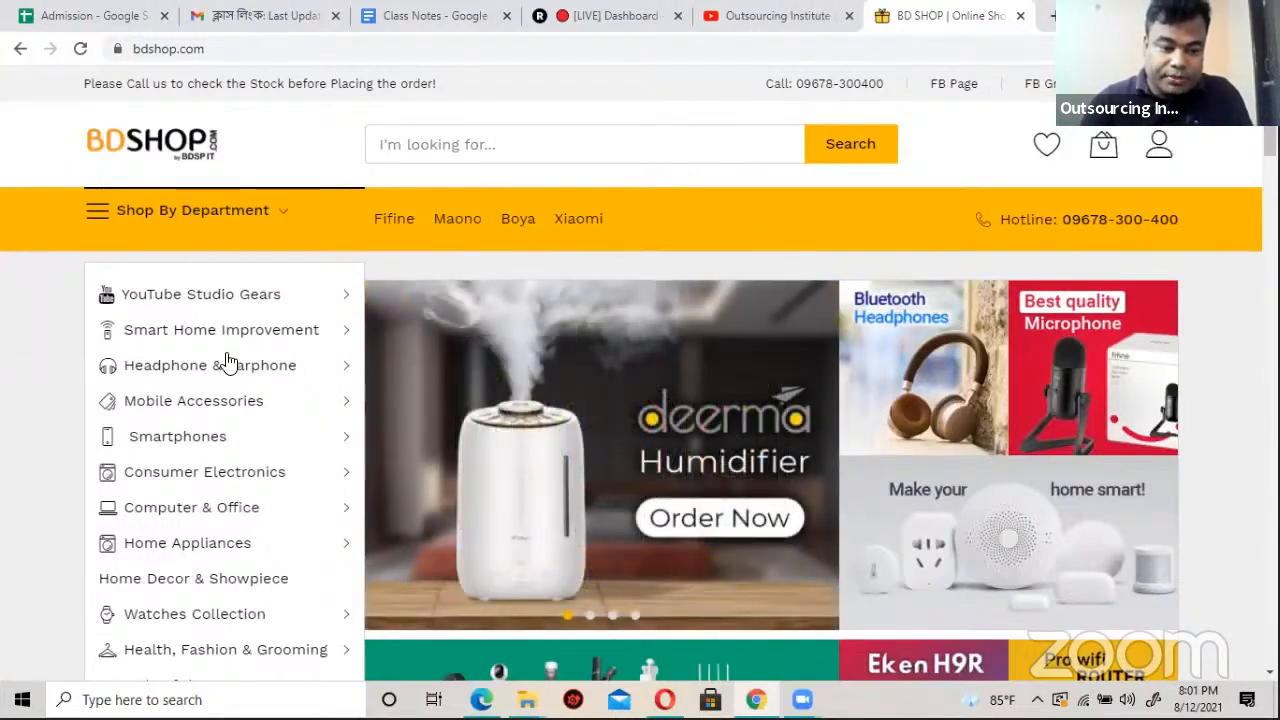
mouse_move(228, 366)
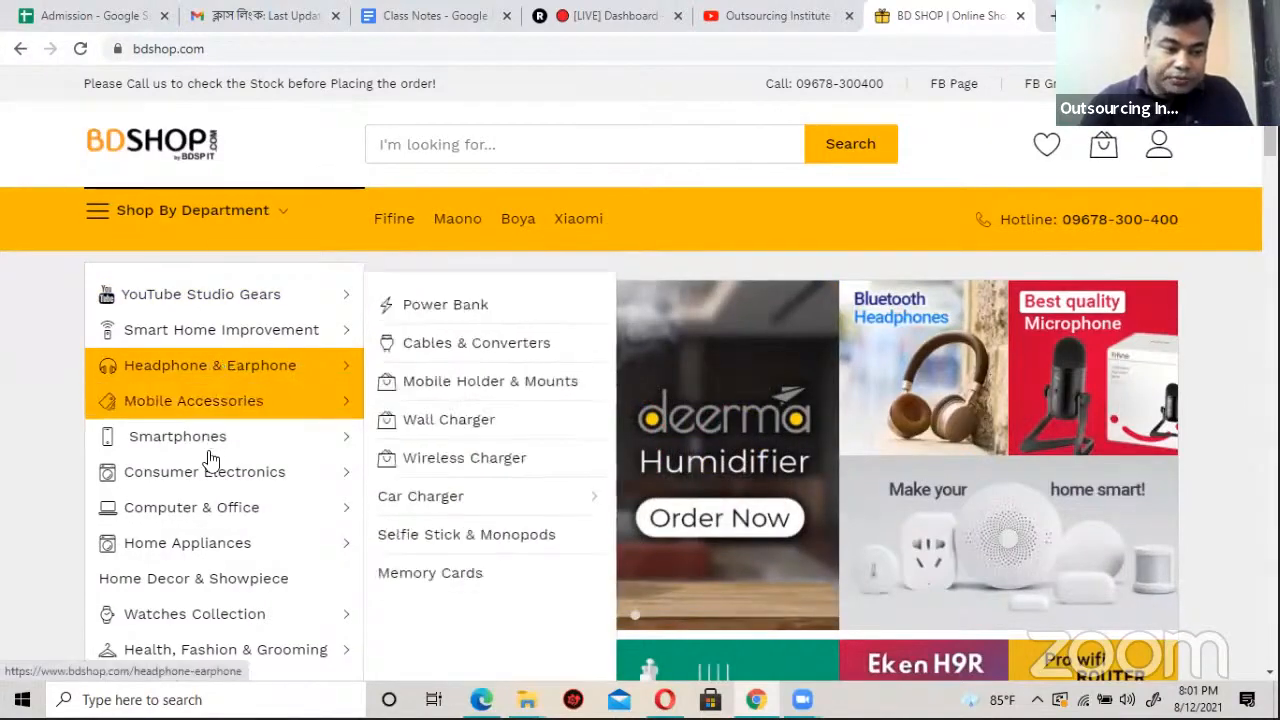
mouse_move(210, 488)
scroll(210, 496, down, 2)
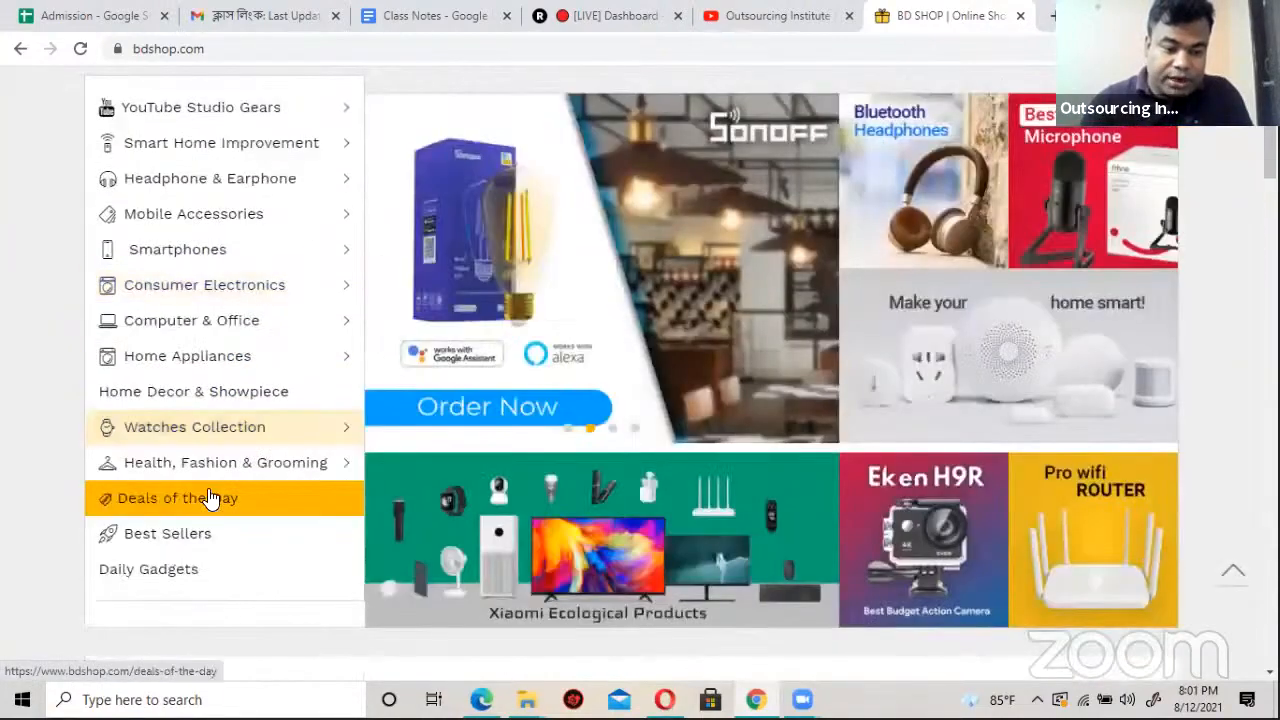
scroll(509, 145, up, 2)
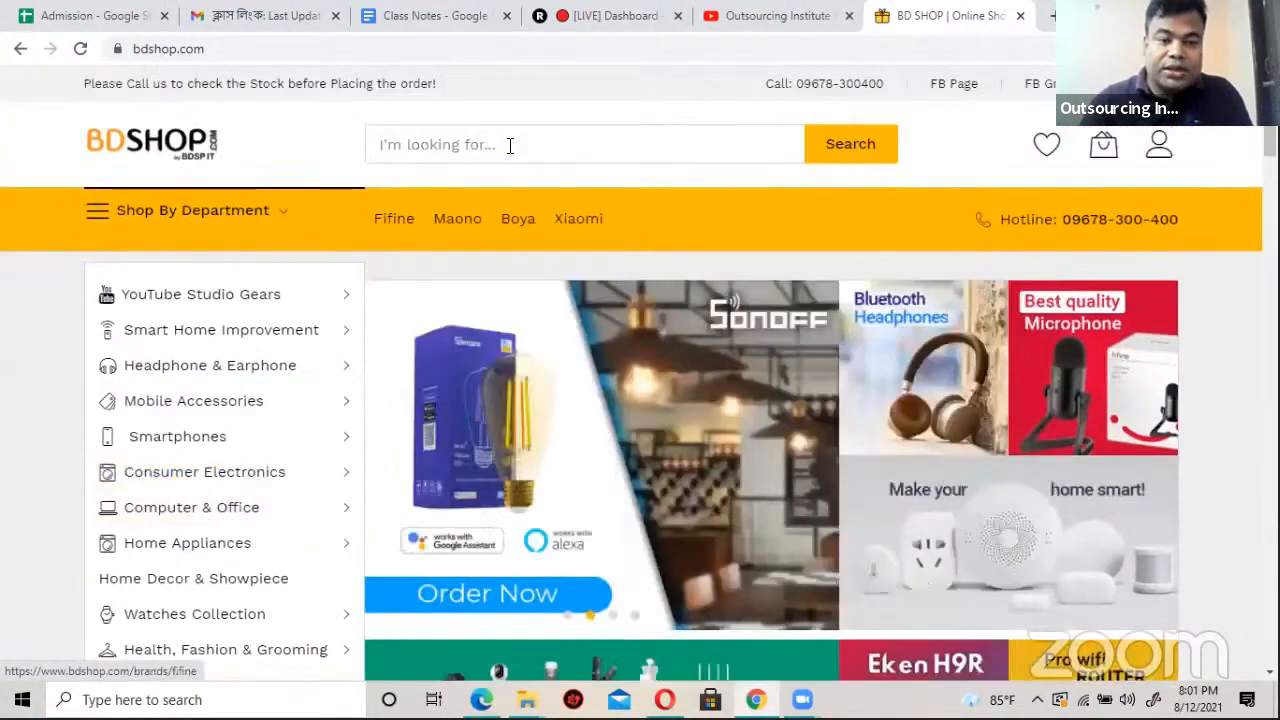
Step: Search the shop for microphone and open the MAONO HD300T USB/XLR dynamic microphone product page
text(m)
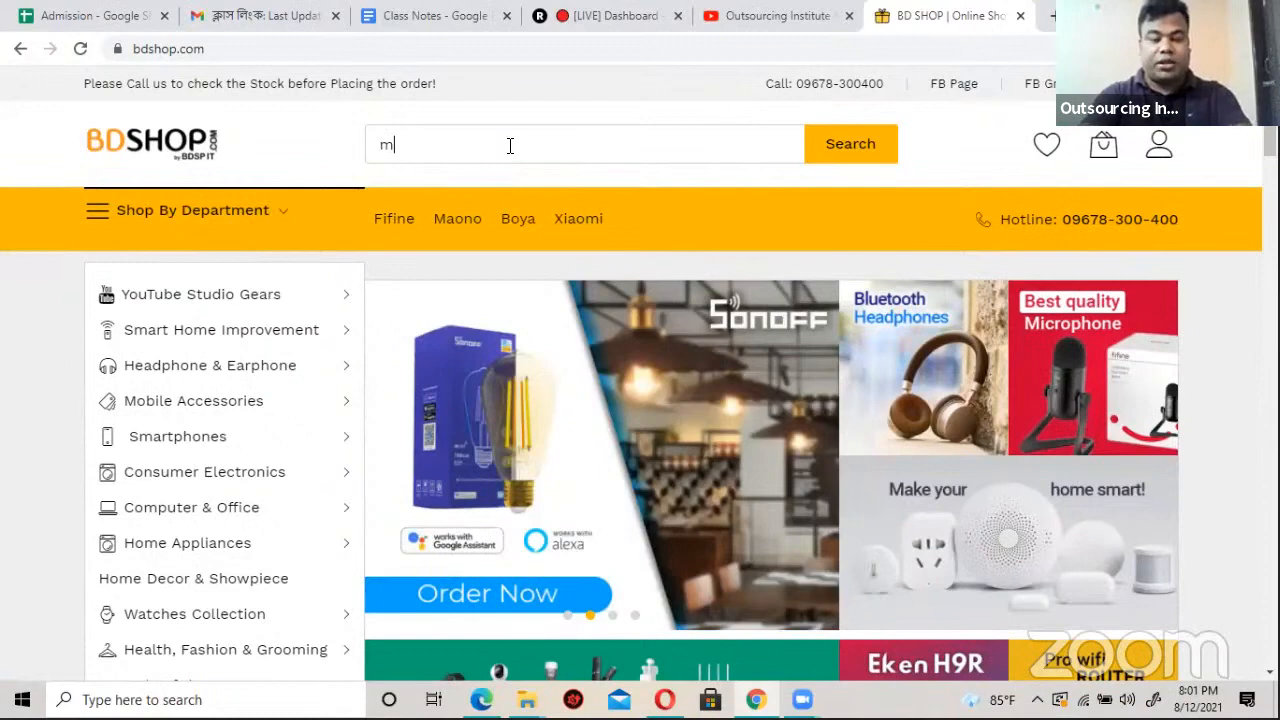
text(icrophone)
key(Return)
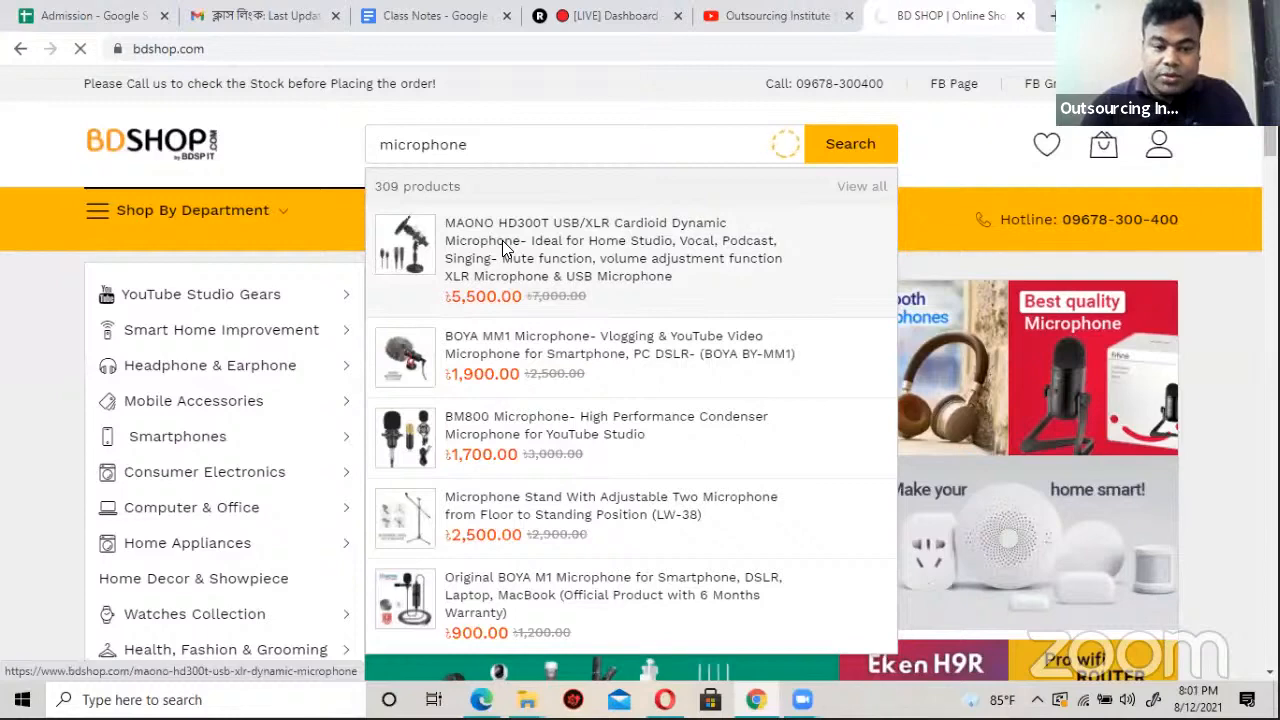
click(502, 240)
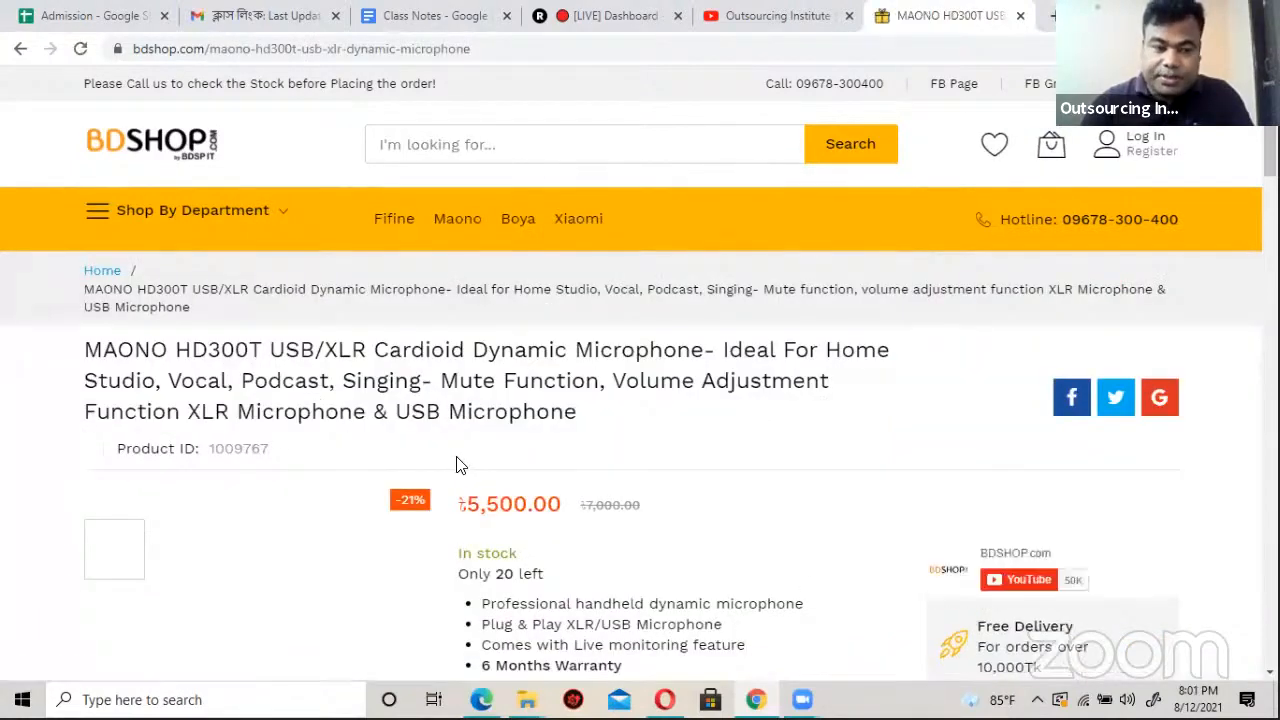
Step: Examine the microphone's product page and the shop's department categories with their subcategories
scroll(458, 464, down, 3)
scroll(458, 464, up, 3)
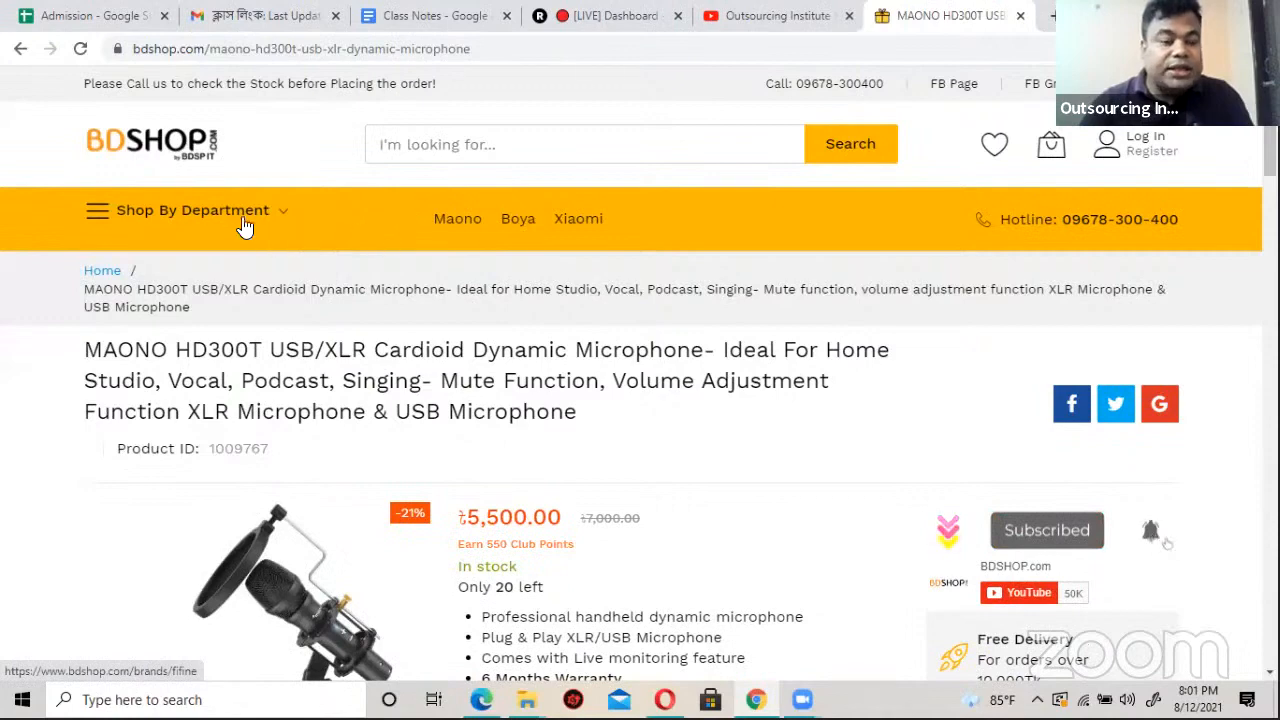
mouse_move(237, 217)
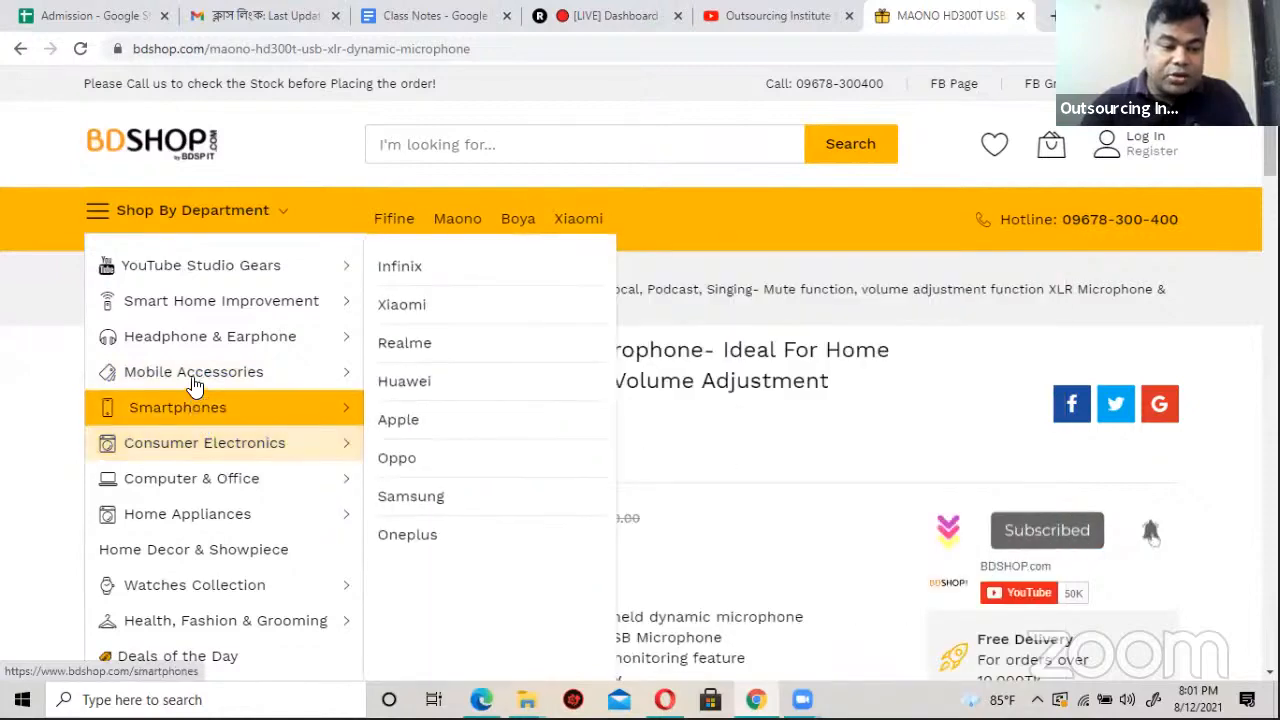
mouse_move(193, 376)
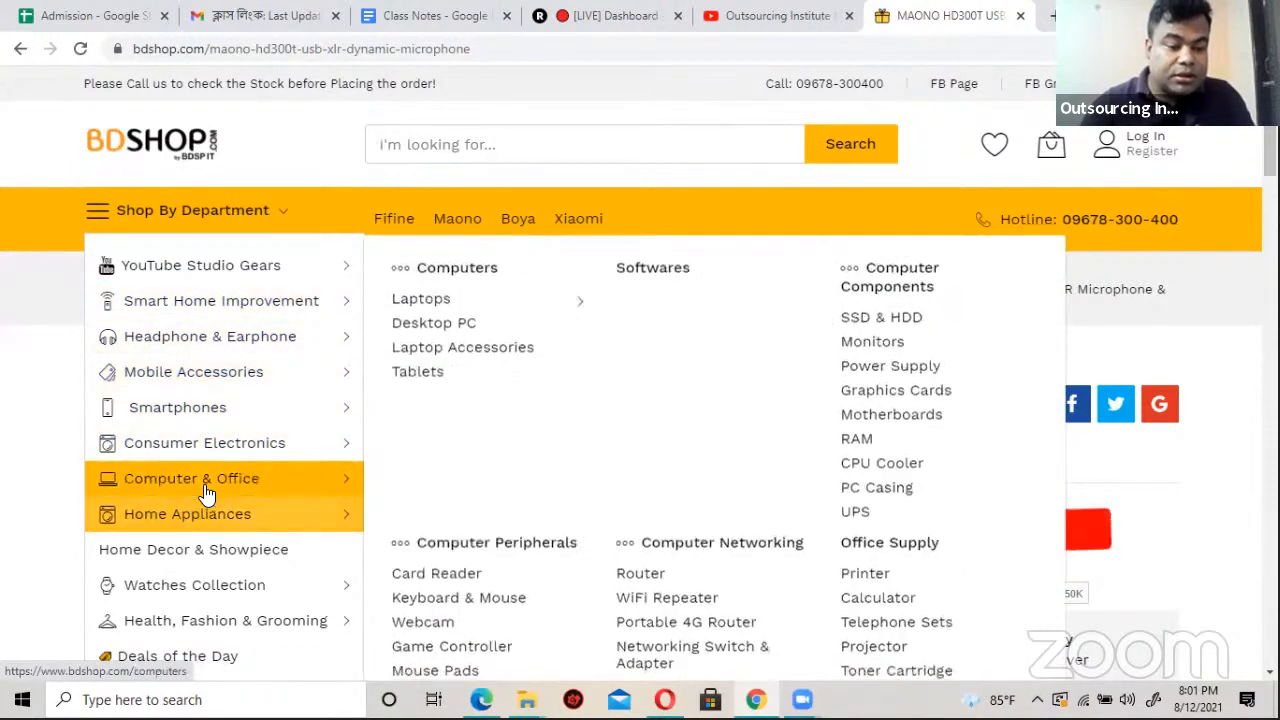
scroll(205, 492, down, 2)
scroll(281, 495, down, 1)
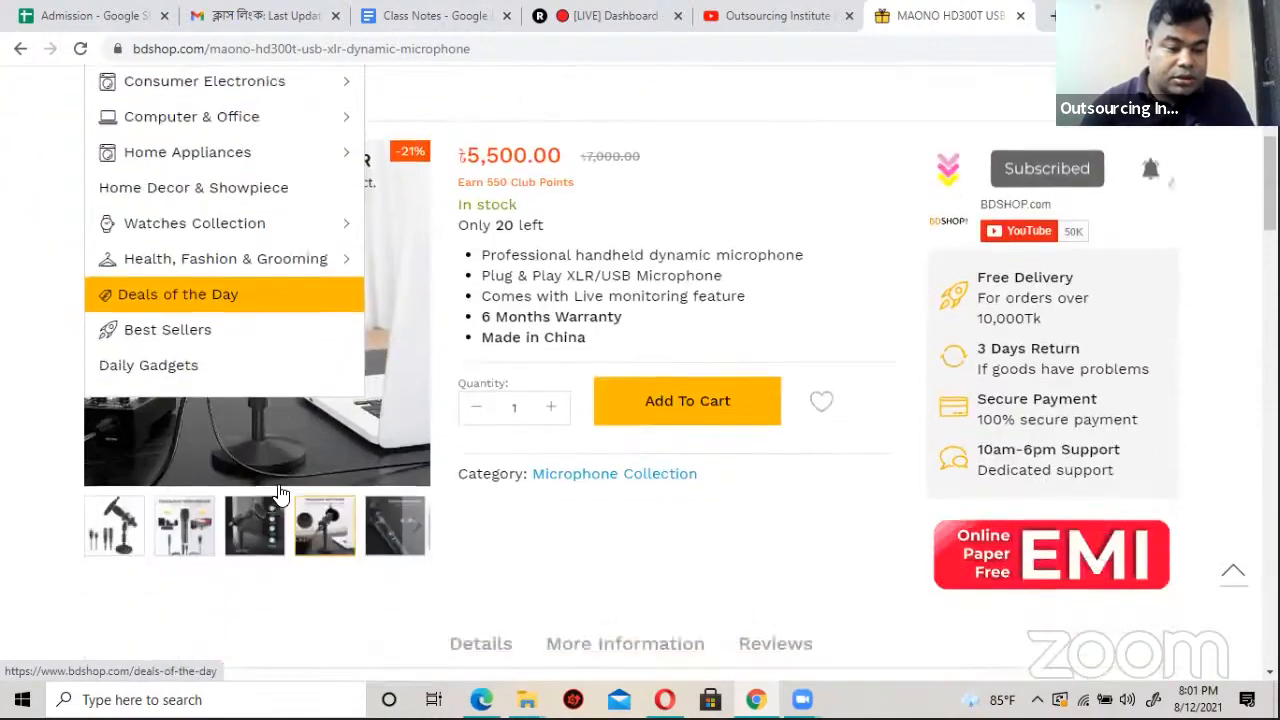
scroll(210, 300, up, 3)
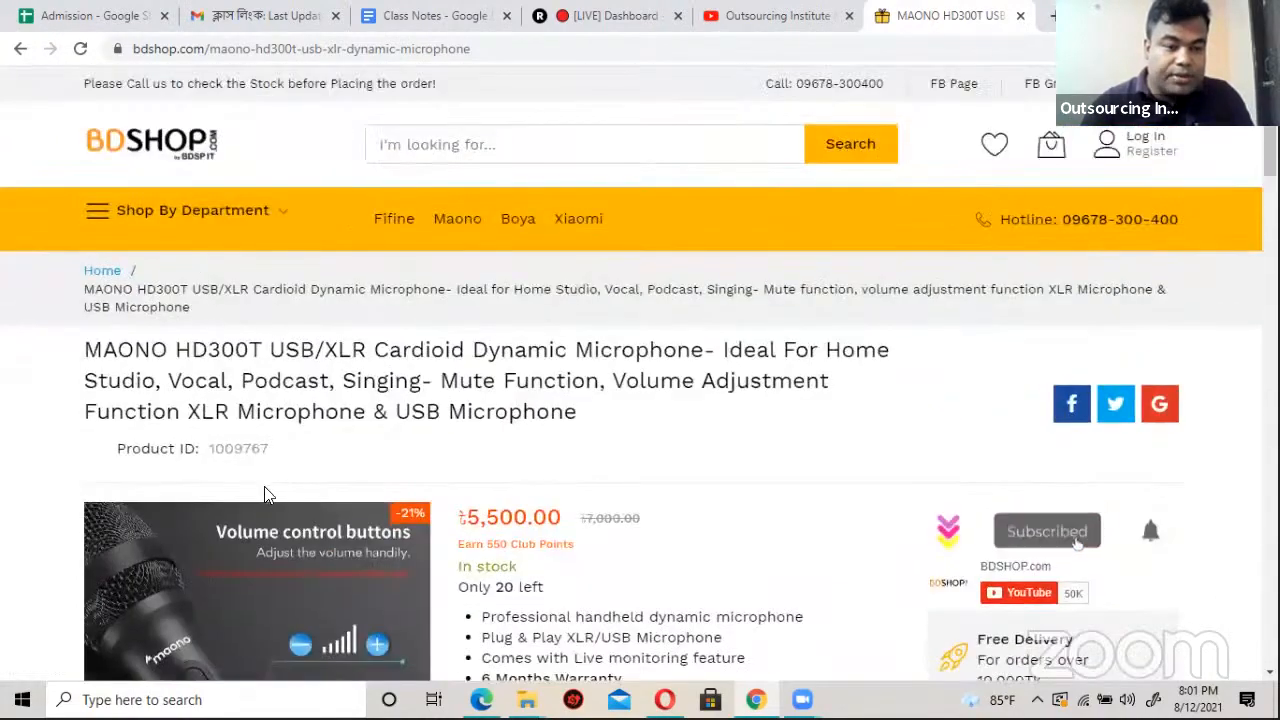
scroll(256, 468, down, 2)
scroll(251, 461, up, 2)
Step: Open the Mobile Accessories category page from the shop's departments
mouse_move(131, 245)
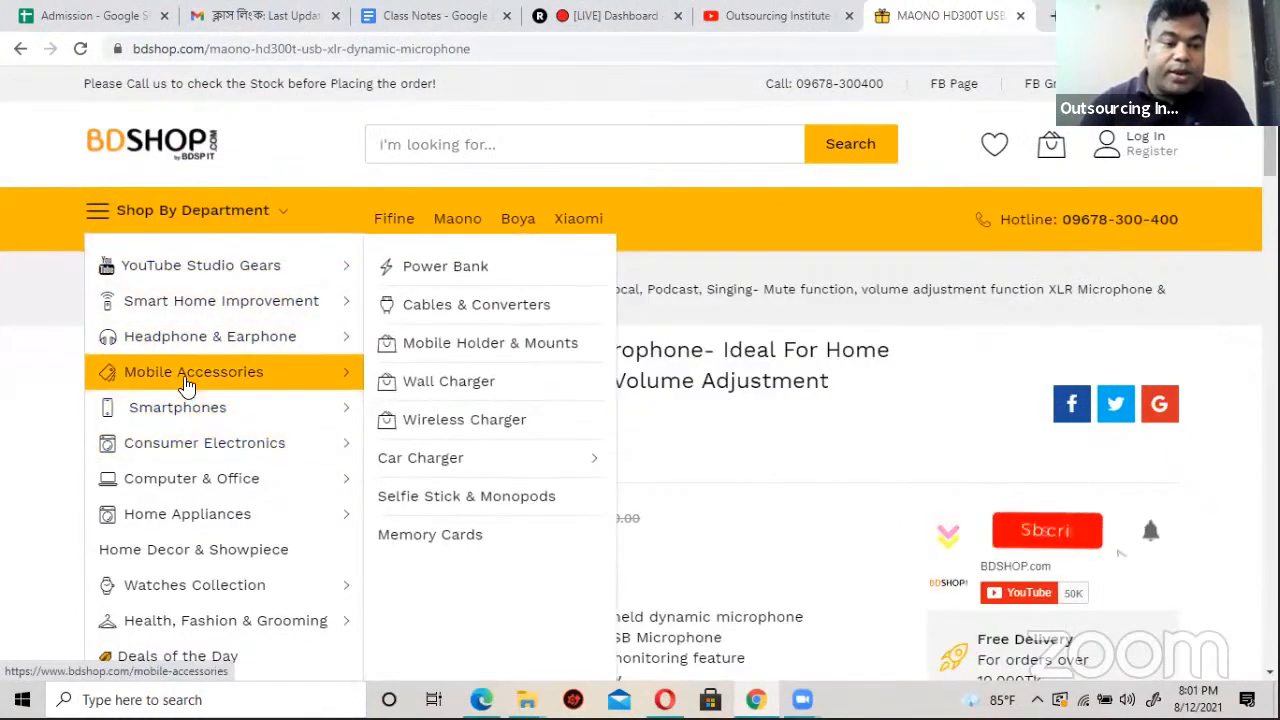
click(210, 375)
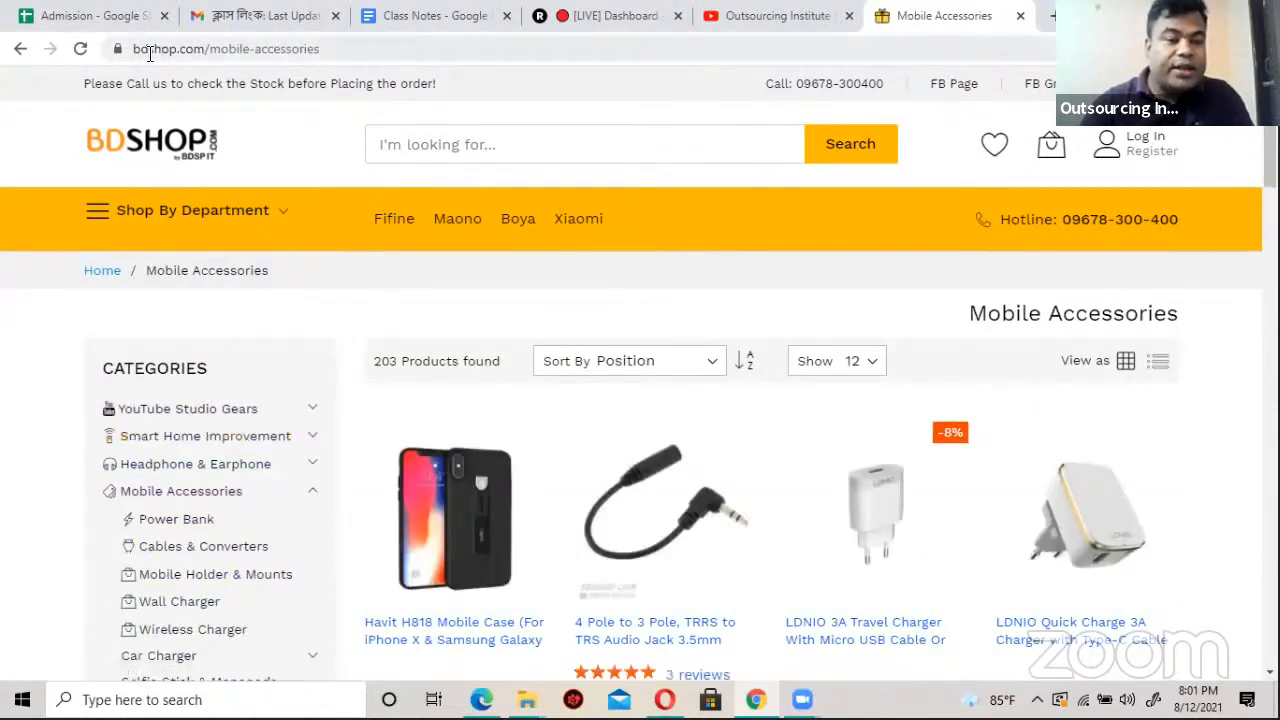
click(272, 50)
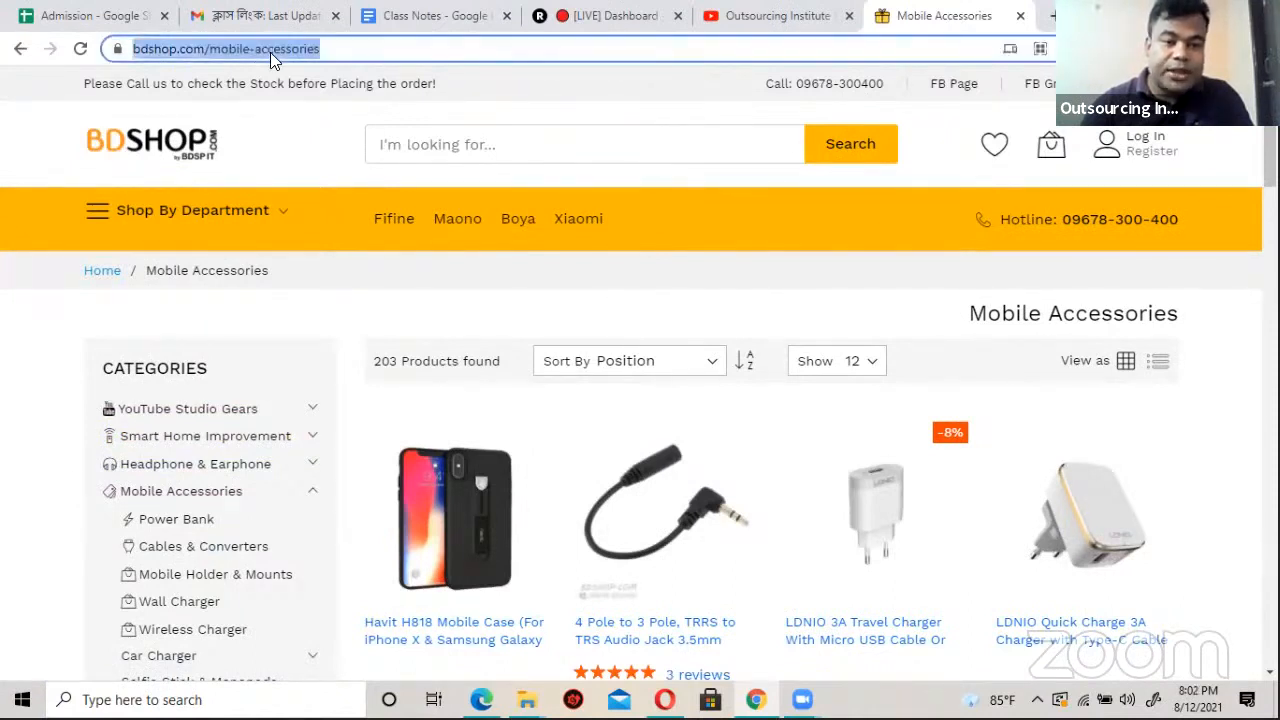
right_click(270, 48)
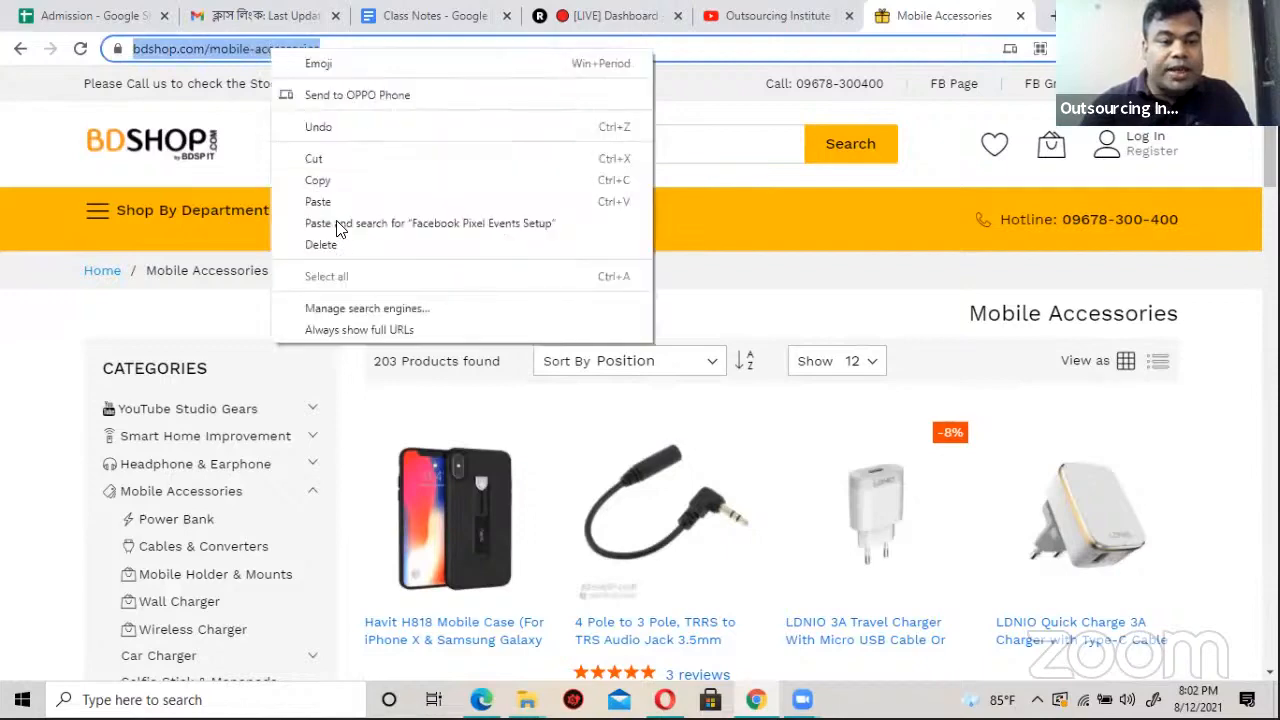
click(237, 157)
Step: Open the Power Bank subcategory and highlight the mobile-accessories part of its web address
scroll(165, 545, down, 2)
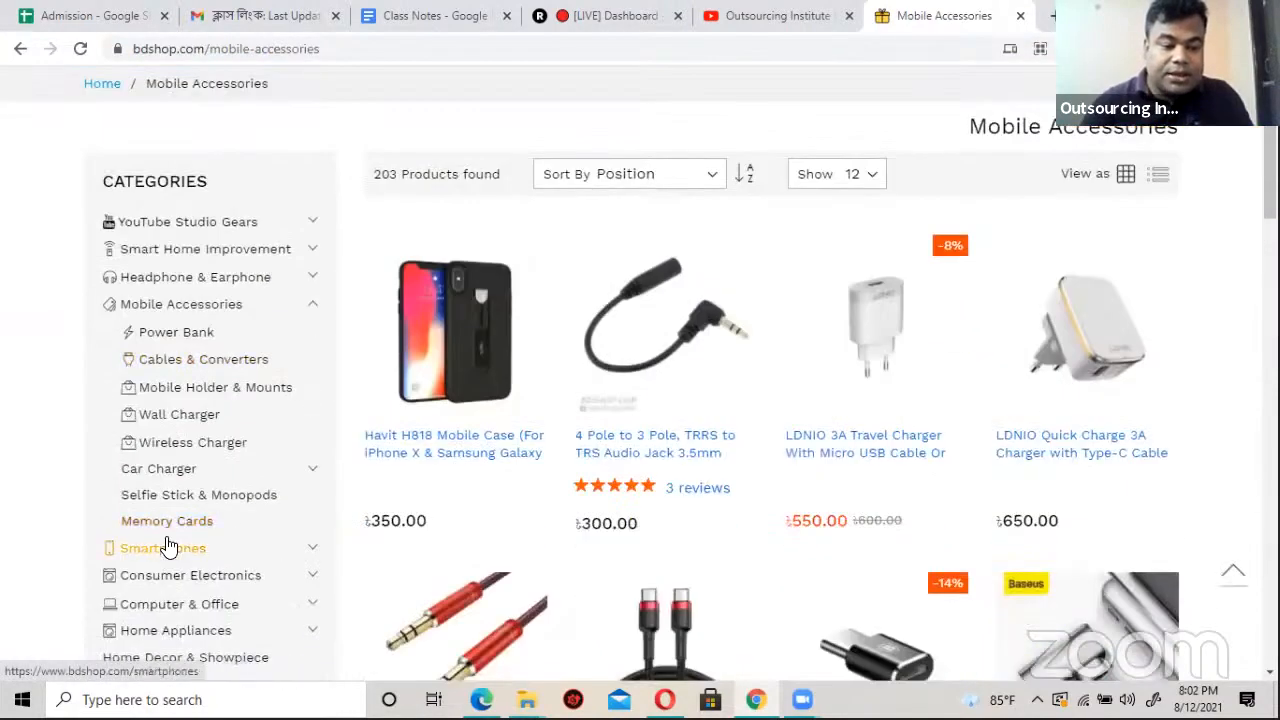
scroll(168, 545, down, 1)
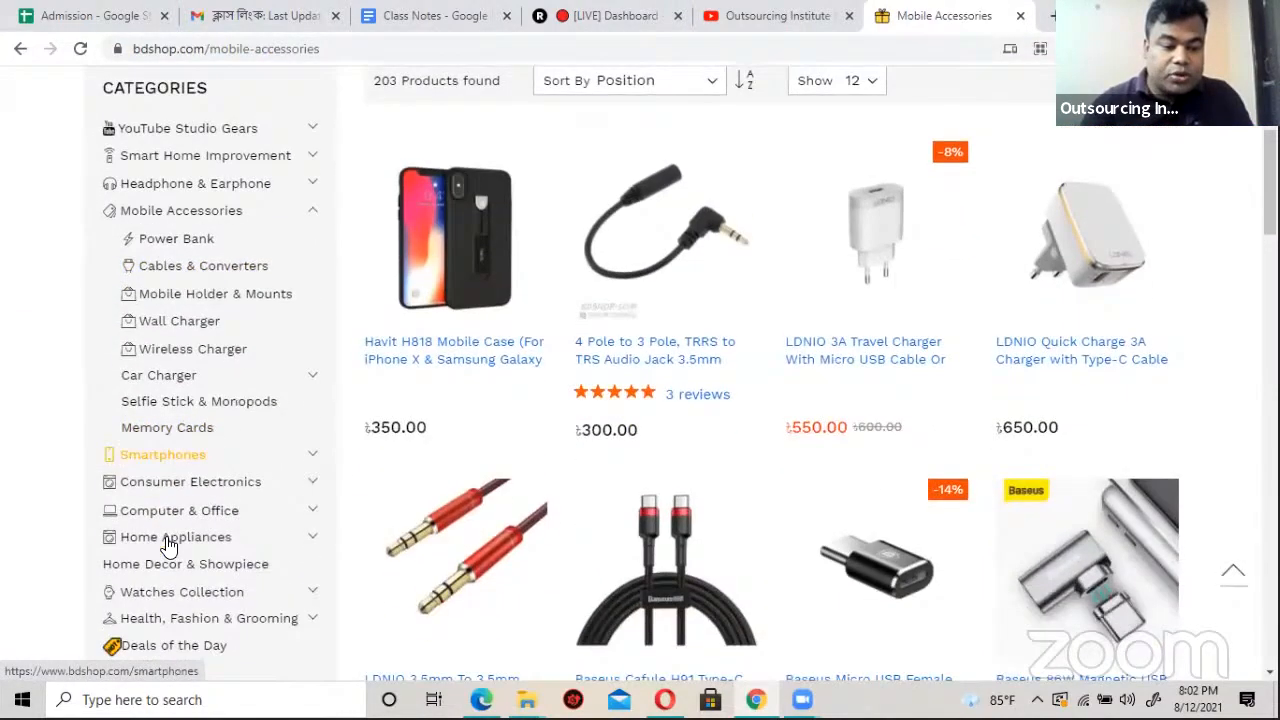
click(183, 241)
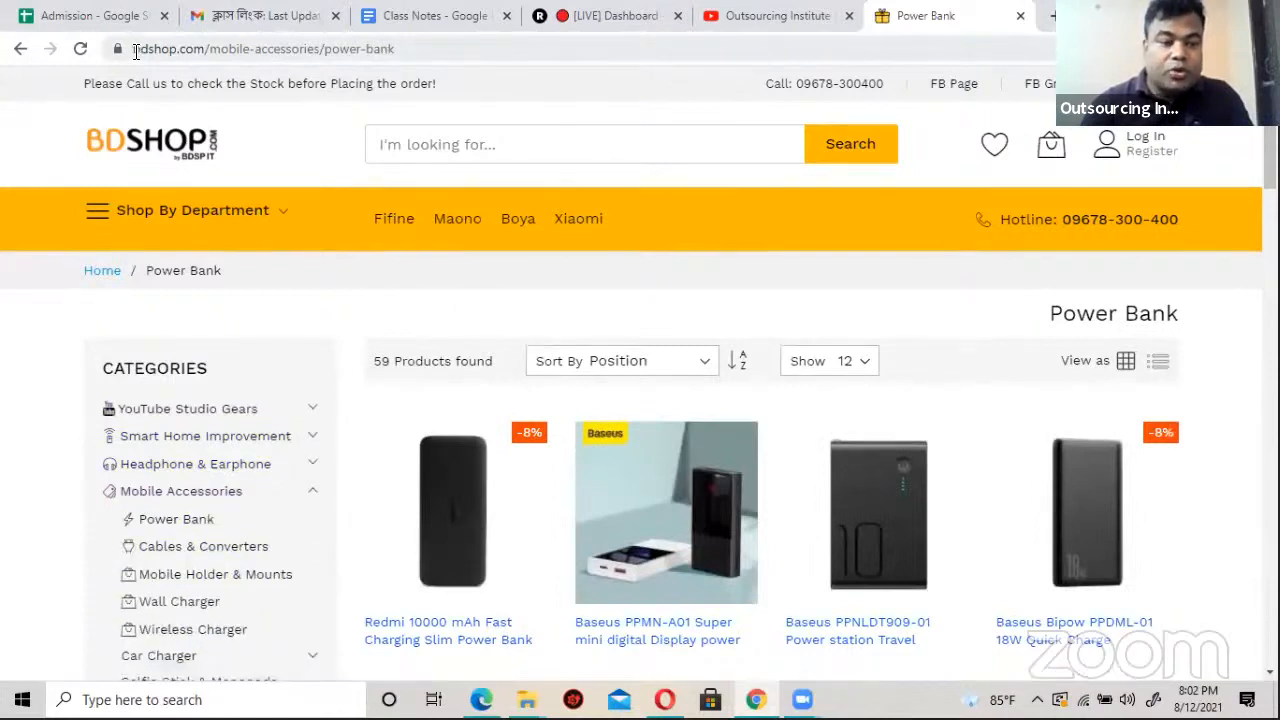
drag(134, 49, 323, 52)
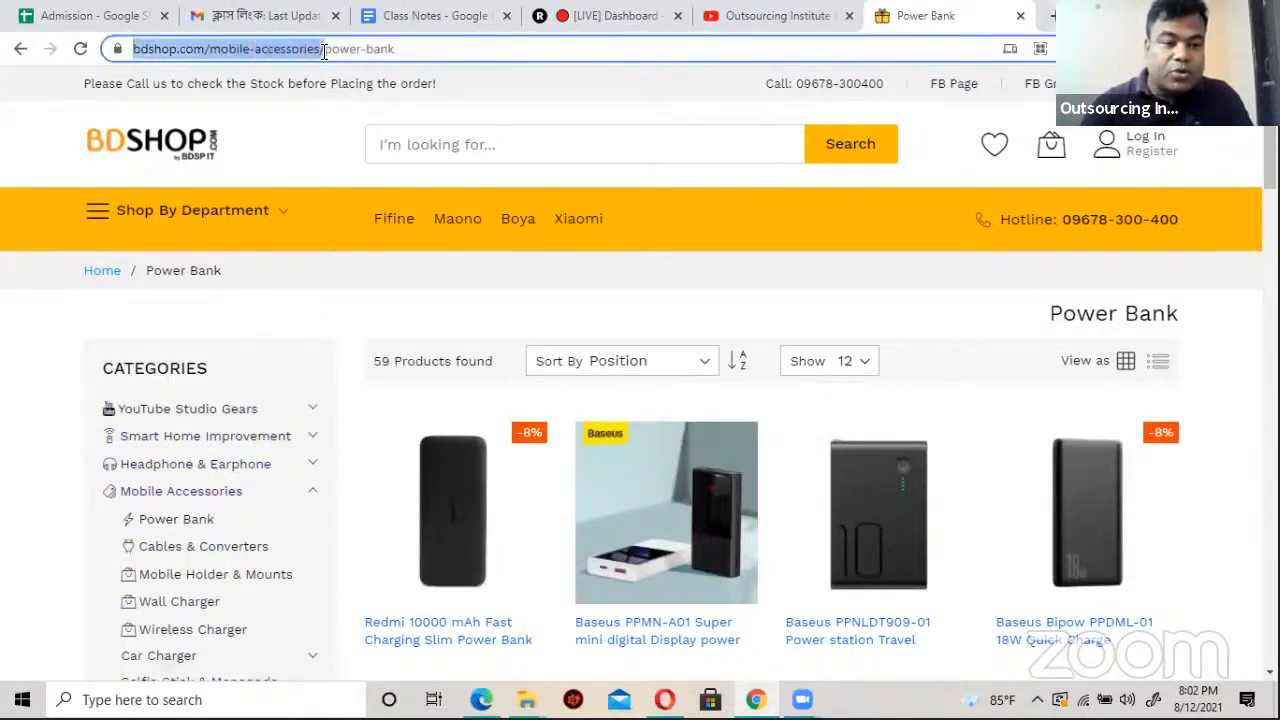
Step: Return to the Mobile Accessories category page and copy its web address
click(16, 53)
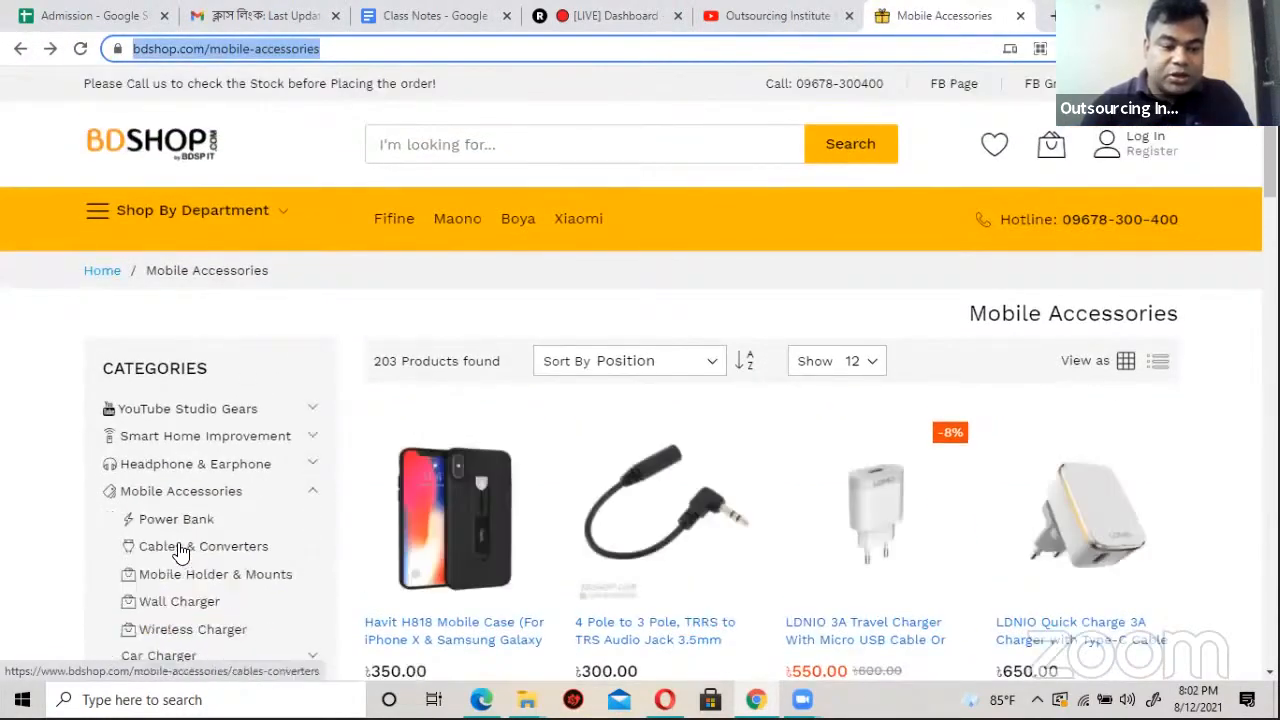
click(216, 492)
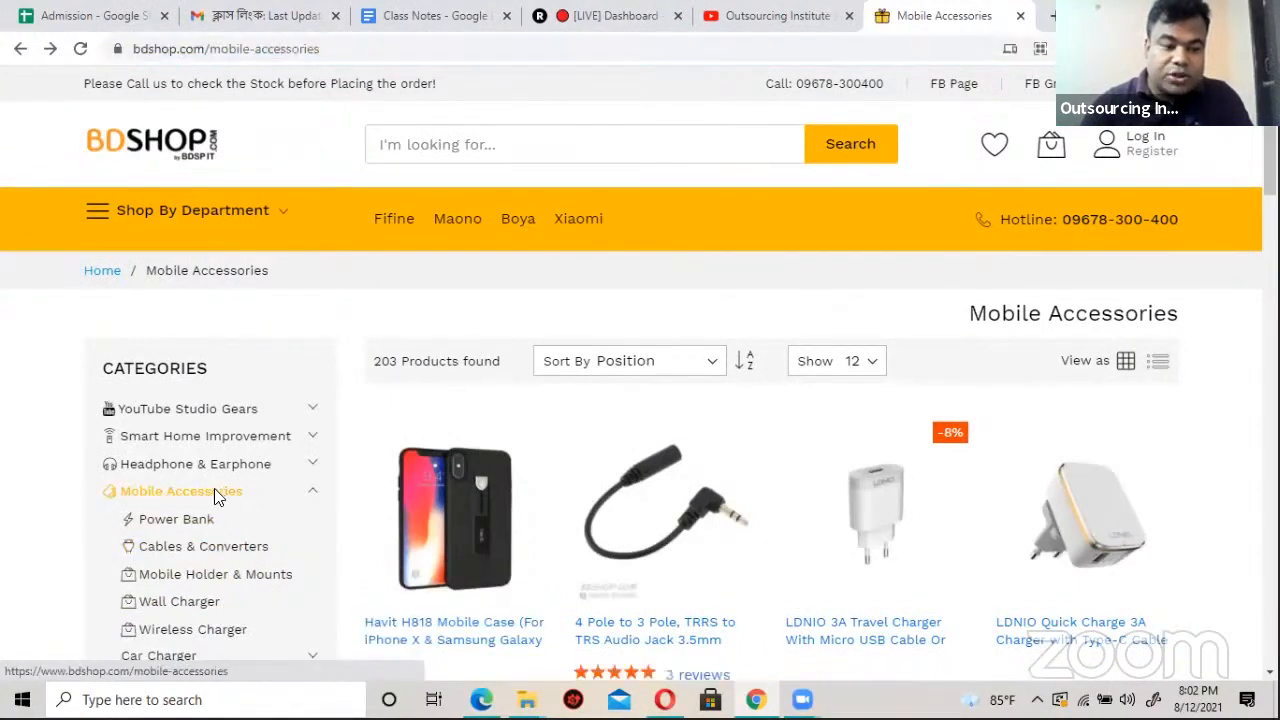
click(214, 491)
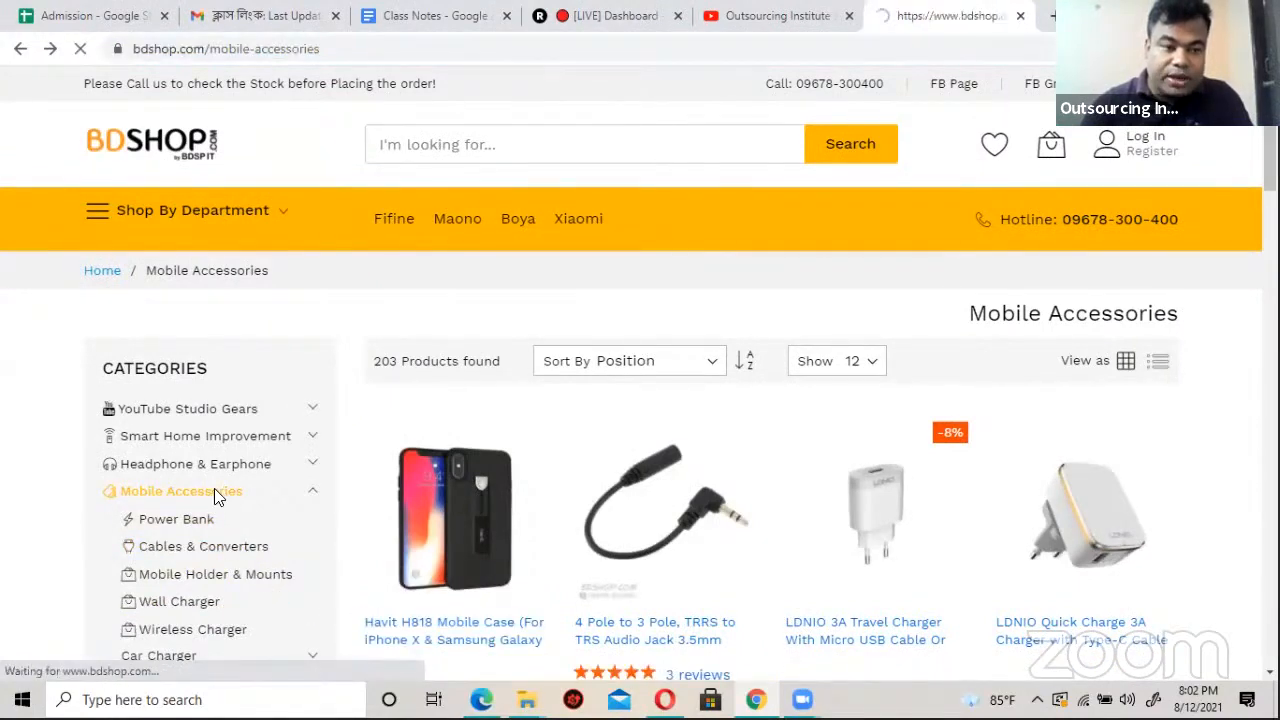
click(254, 50)
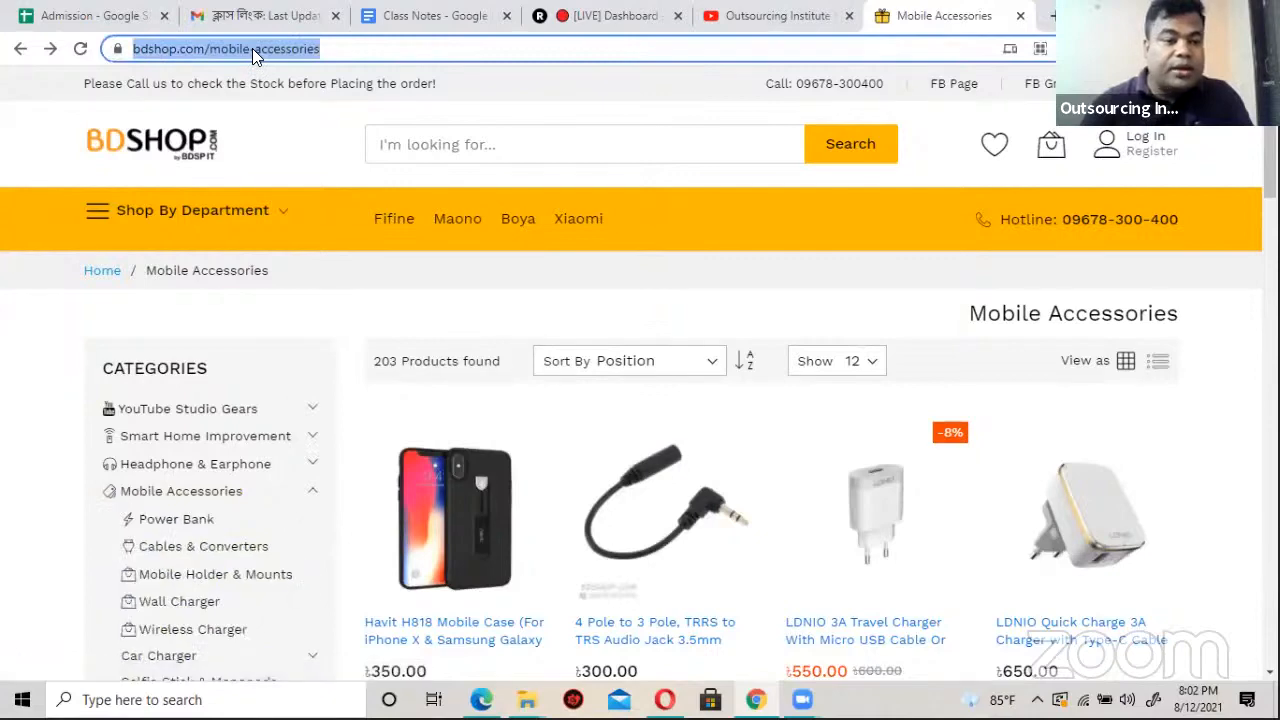
right_click(254, 55)
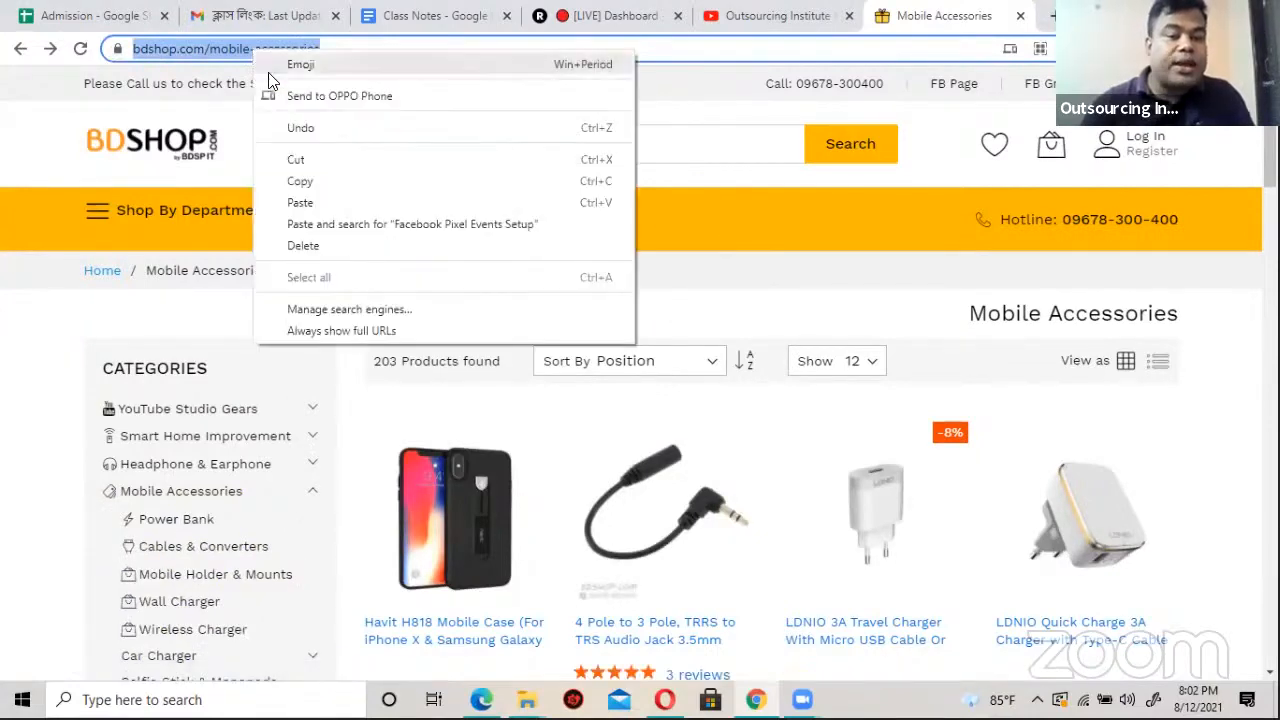
click(300, 181)
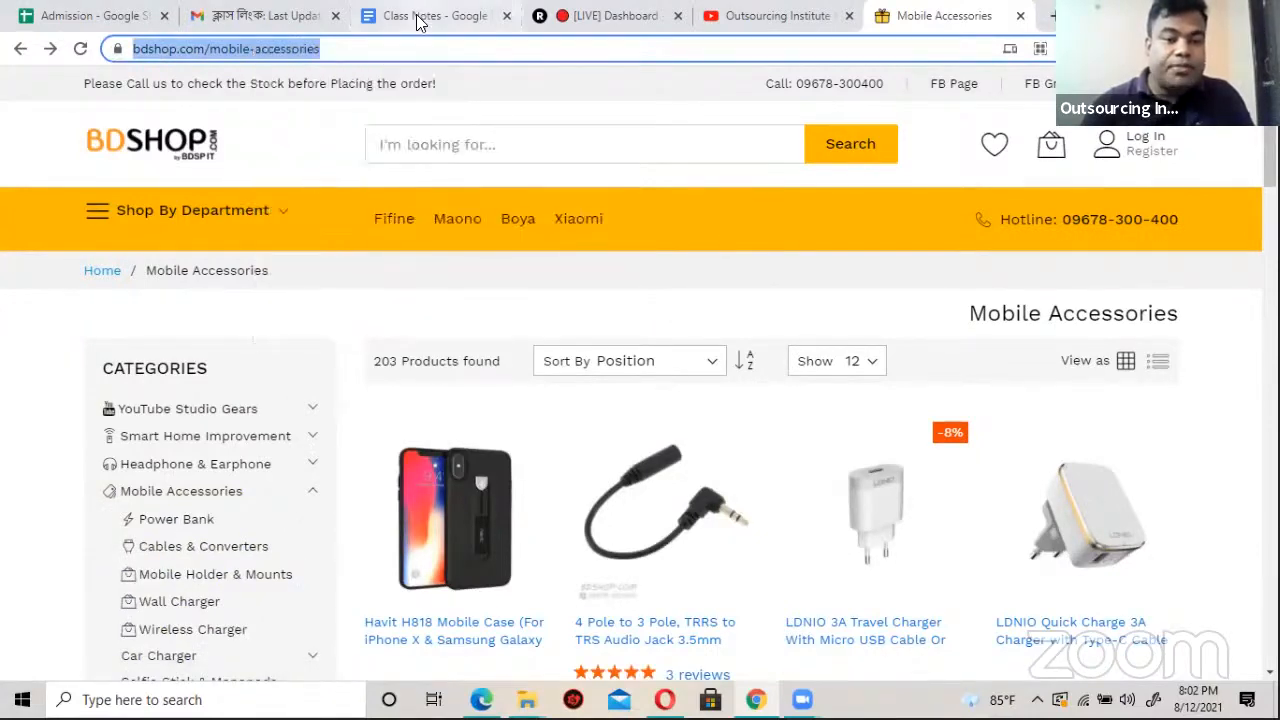
Step: In the Class Notes document, add blank lines below "Write all the link here. We can track all the page." and paste the copied category link
click(428, 16)
scroll(481, 350, up, 1)
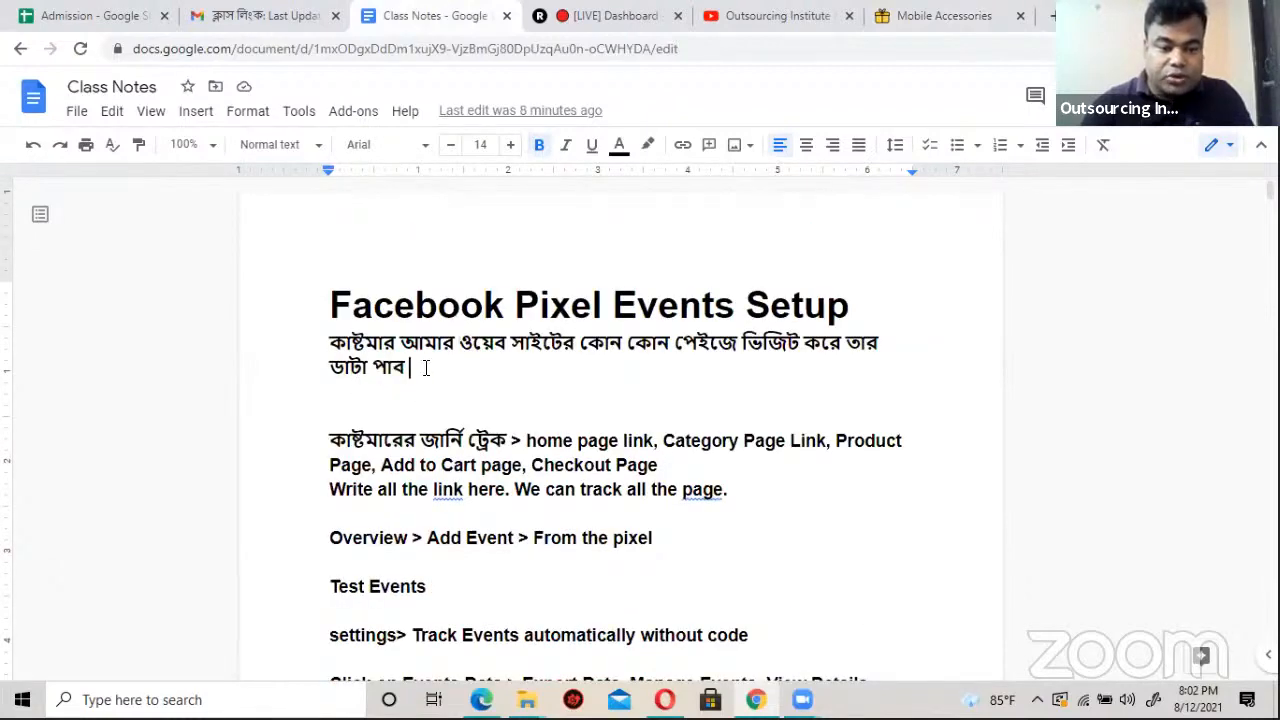
scroll(645, 472, down, 1)
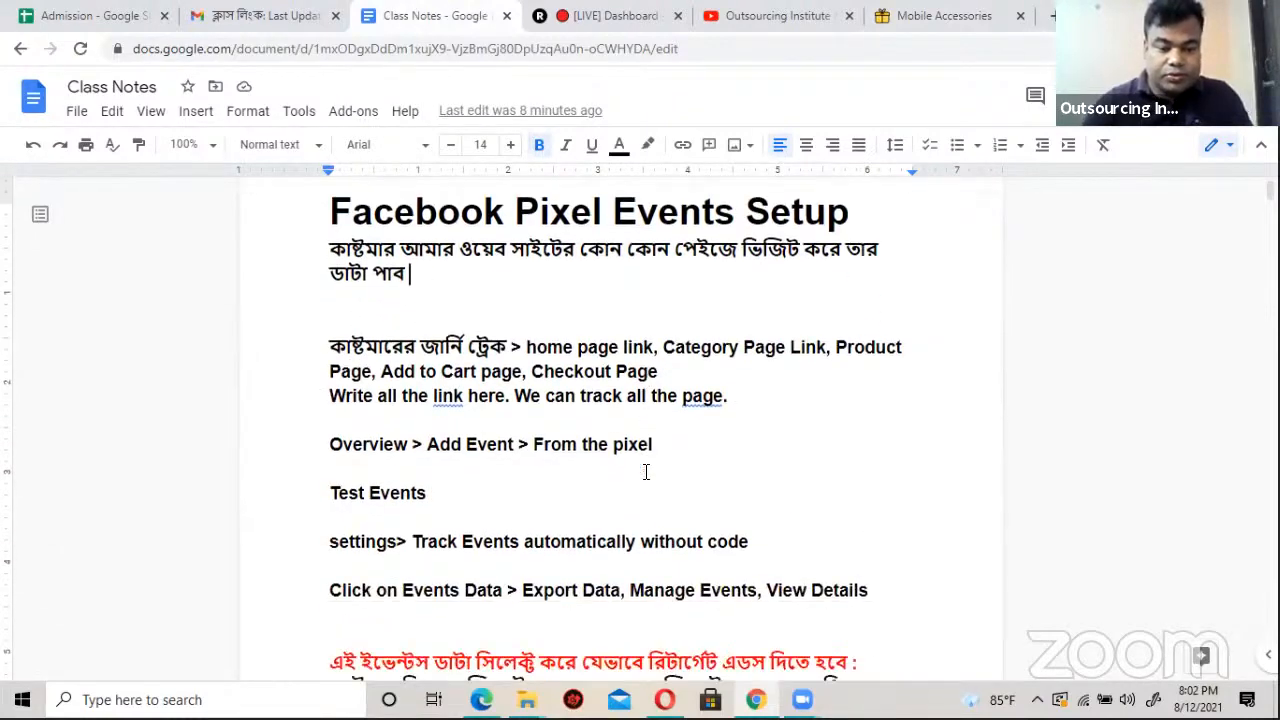
click(750, 399)
key(Return)
key(Return)
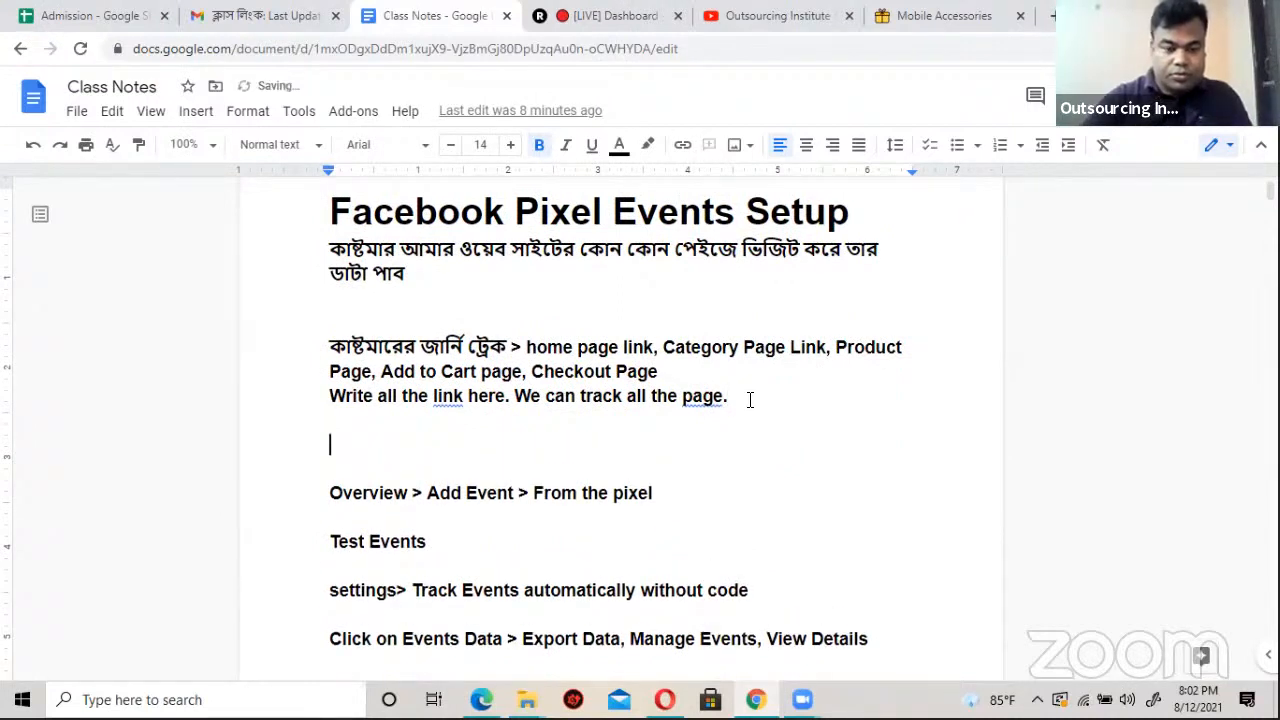
key(Return)
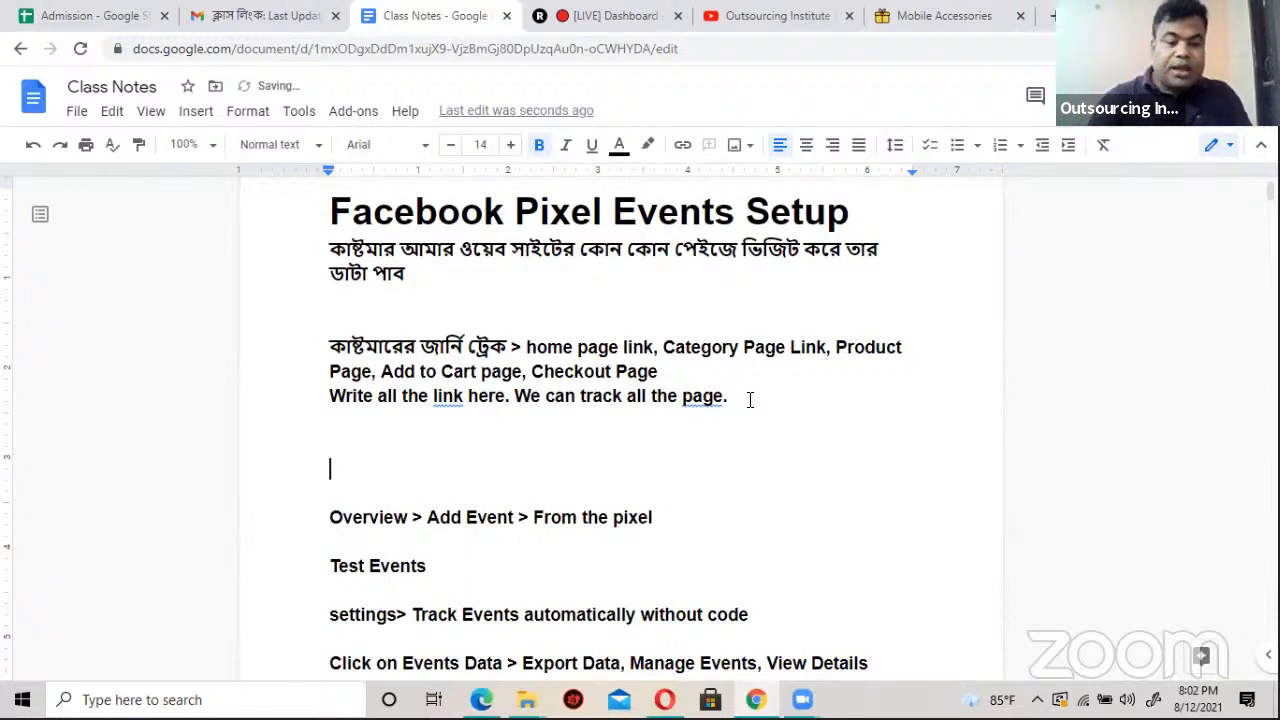
key(ctrl+v)
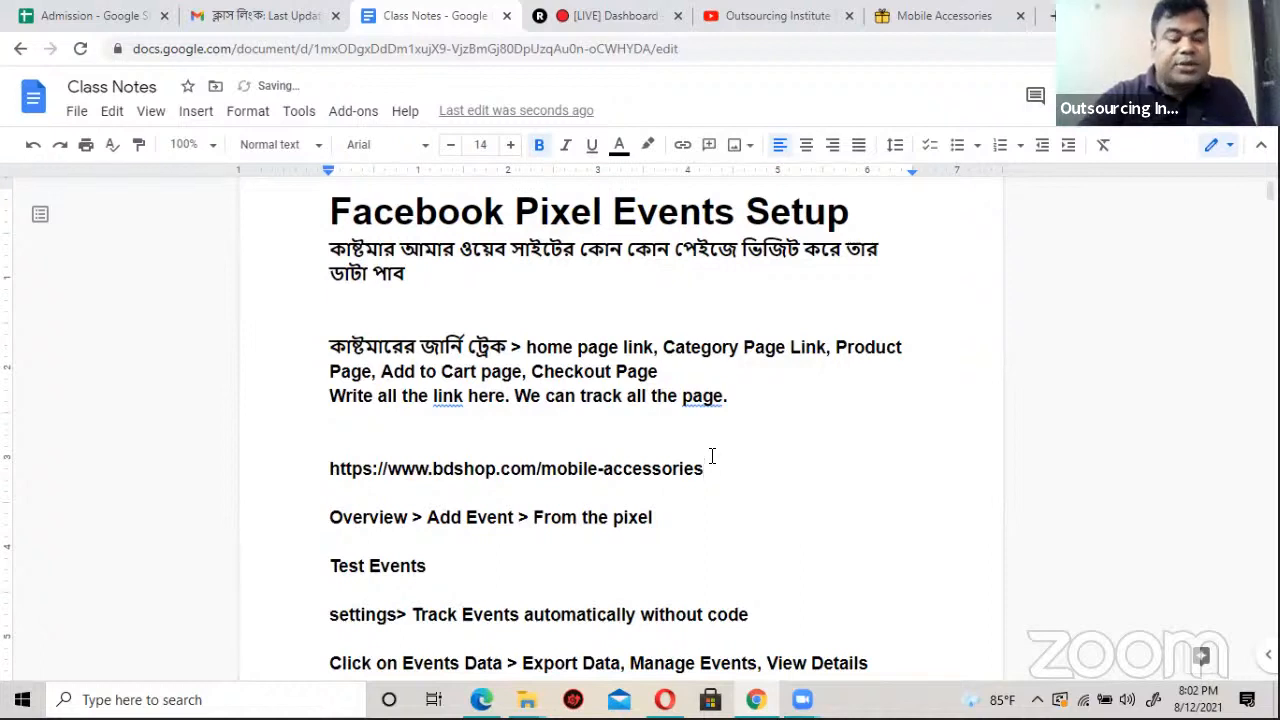
Step: Add several blank lines below the pasted mobile-accessories link in the Class Notes document
key(Return)
key(Return)
key(Return)
key(Return)
key(Return)
key(Return)
scroll(564, 538, down, 2)
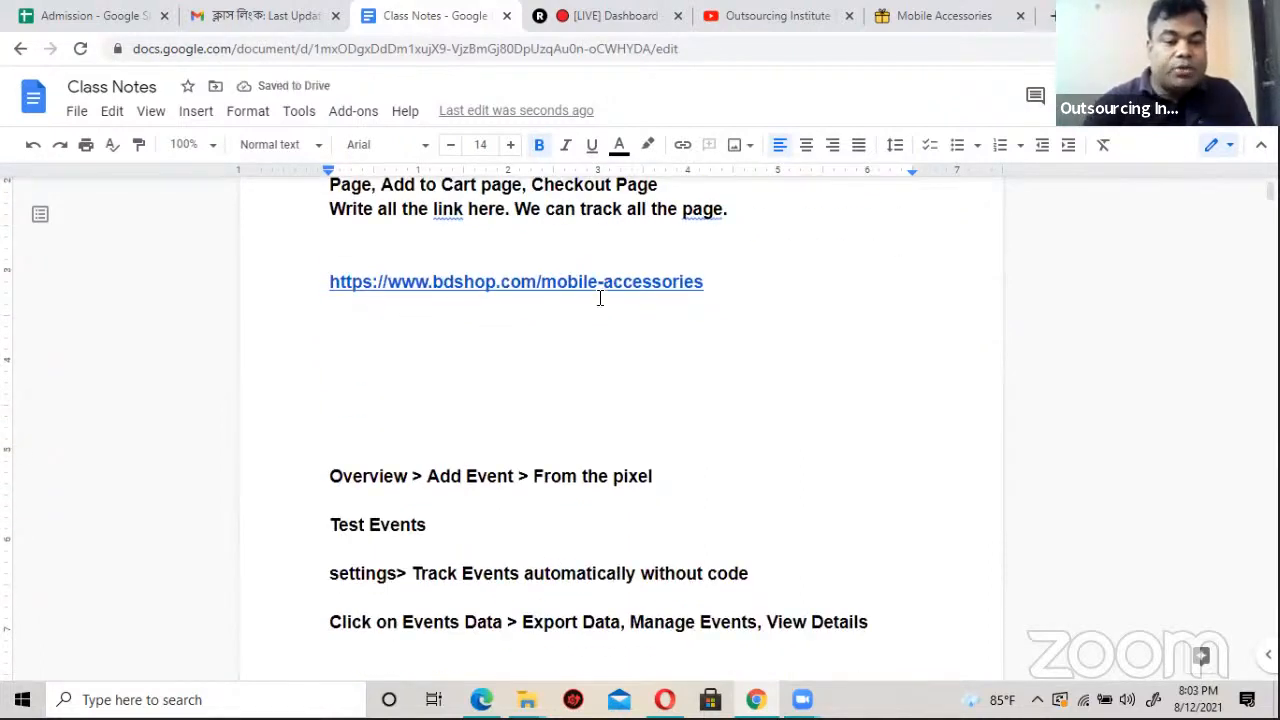
Step: Switch back to the shop, open the Power Bank subcategory under Mobile Accessories and copy its web address
click(940, 16)
scroll(446, 369, down, 2)
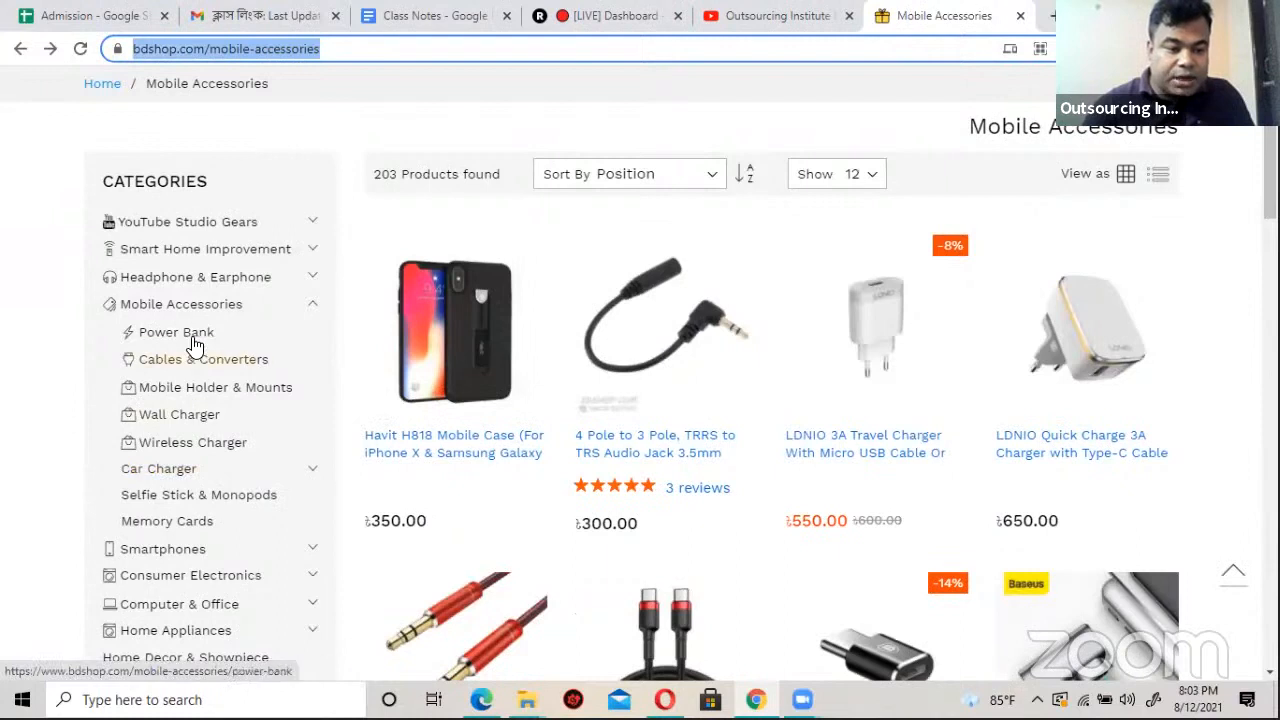
click(195, 340)
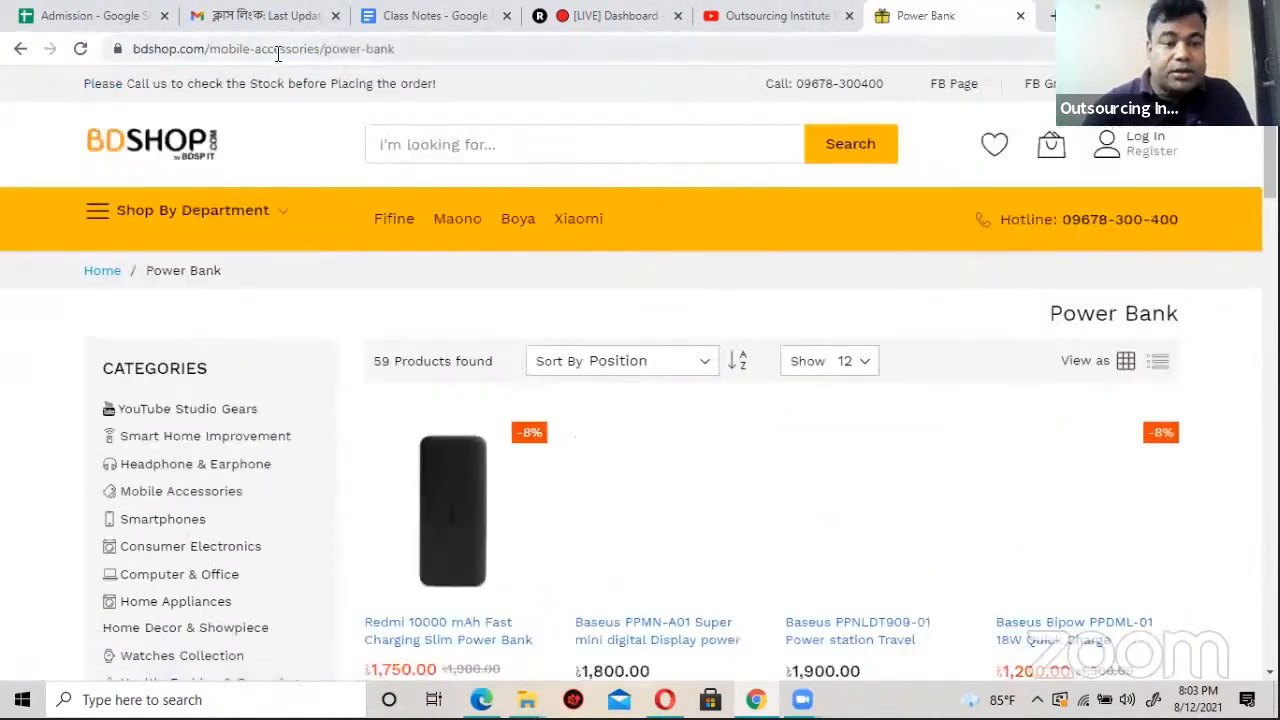
click(278, 50)
right_click(278, 50)
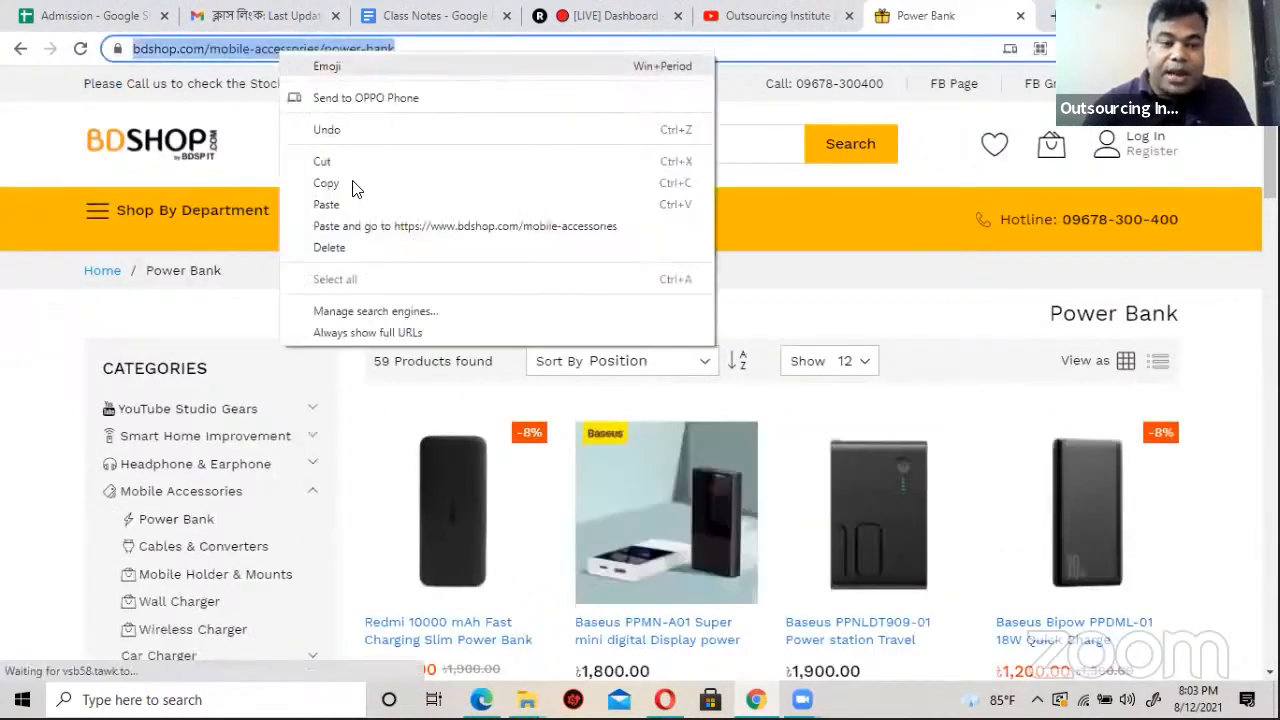
click(332, 183)
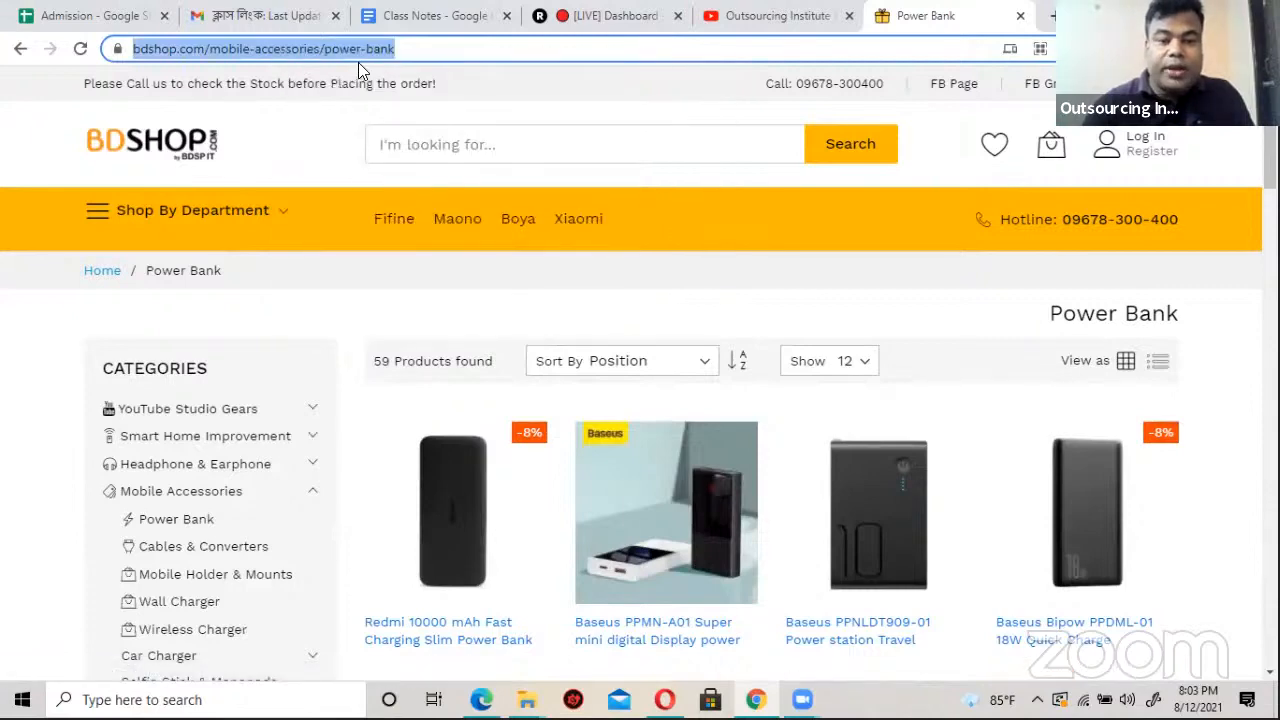
Step: In Class Notes, paste the power-bank subcategory link directly below the mobile-accessories link and start a new line
click(436, 16)
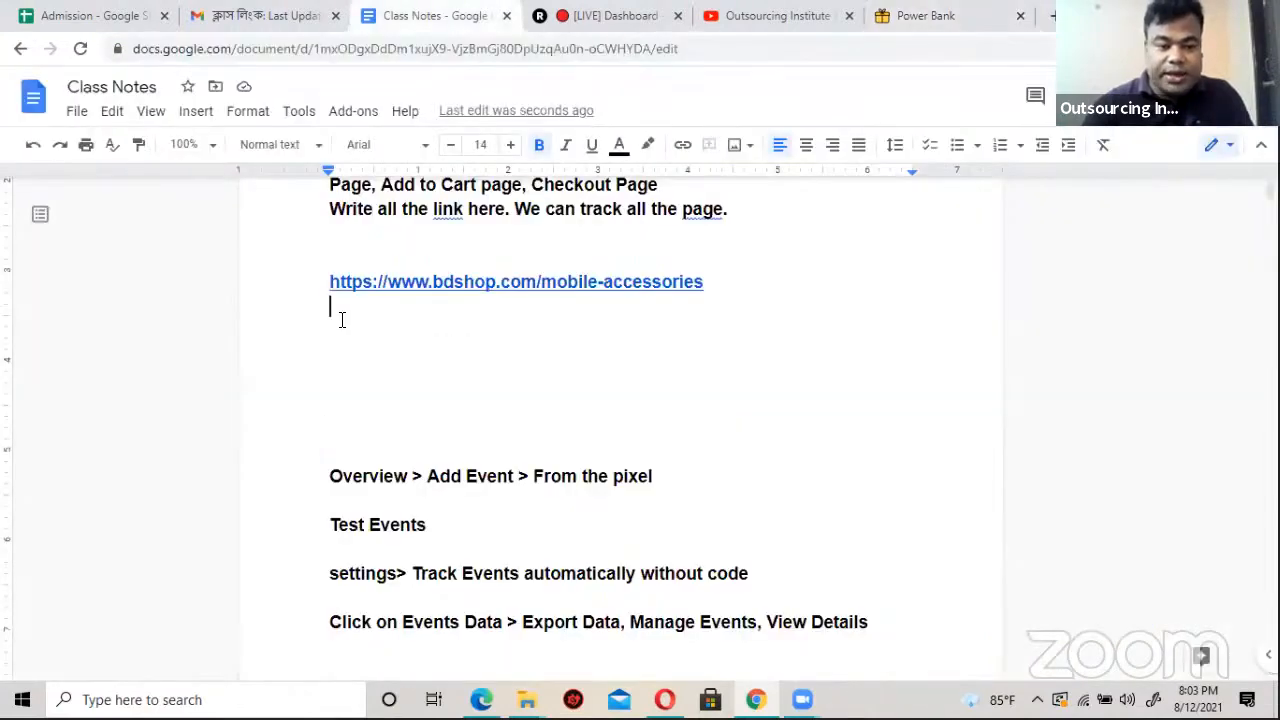
right_click(341, 318)
click(400, 402)
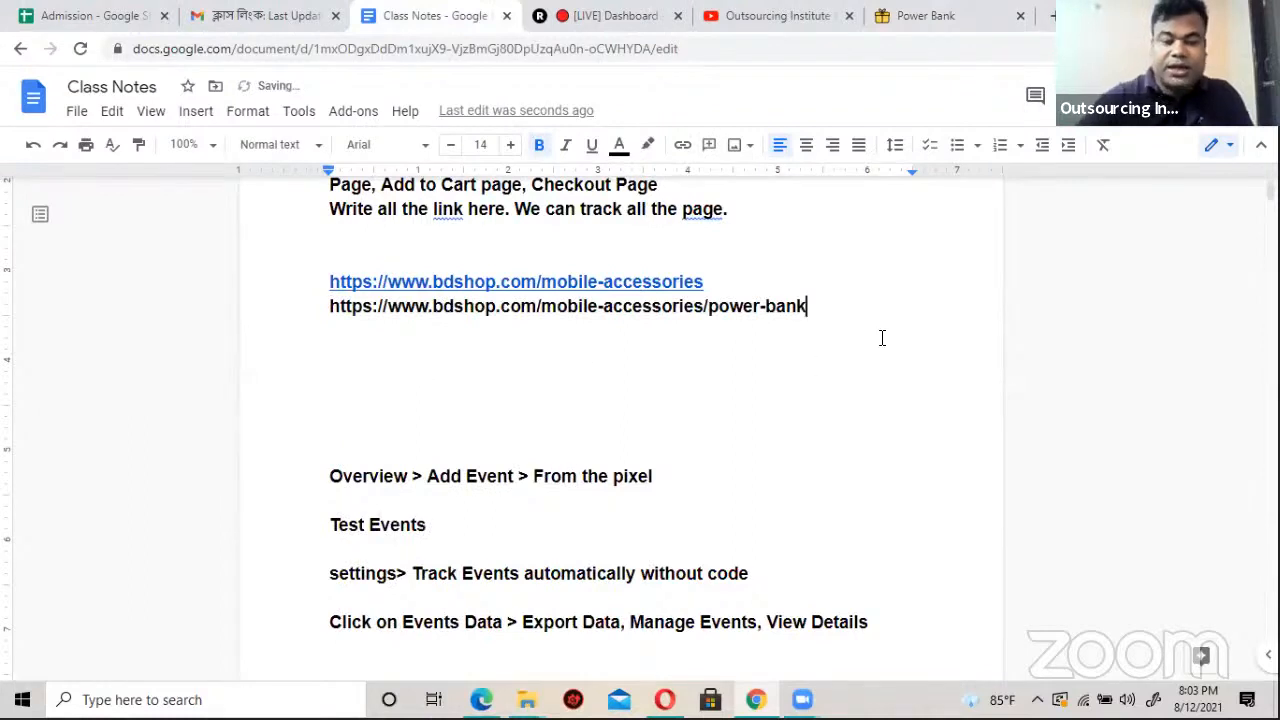
key(Return)
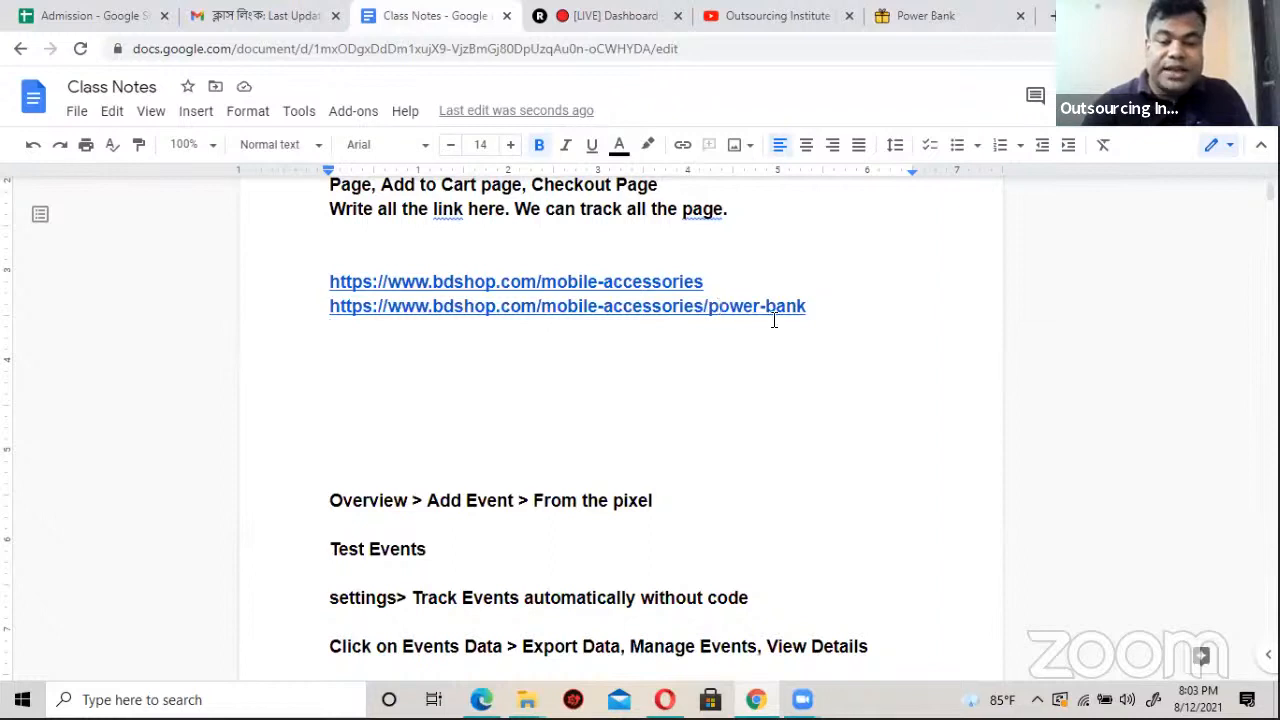
Step: Open the Redmi 10000 mAh Fast Charging Slim Power Bank page from the shop's Power Bank listing and copy its web address
click(905, 15)
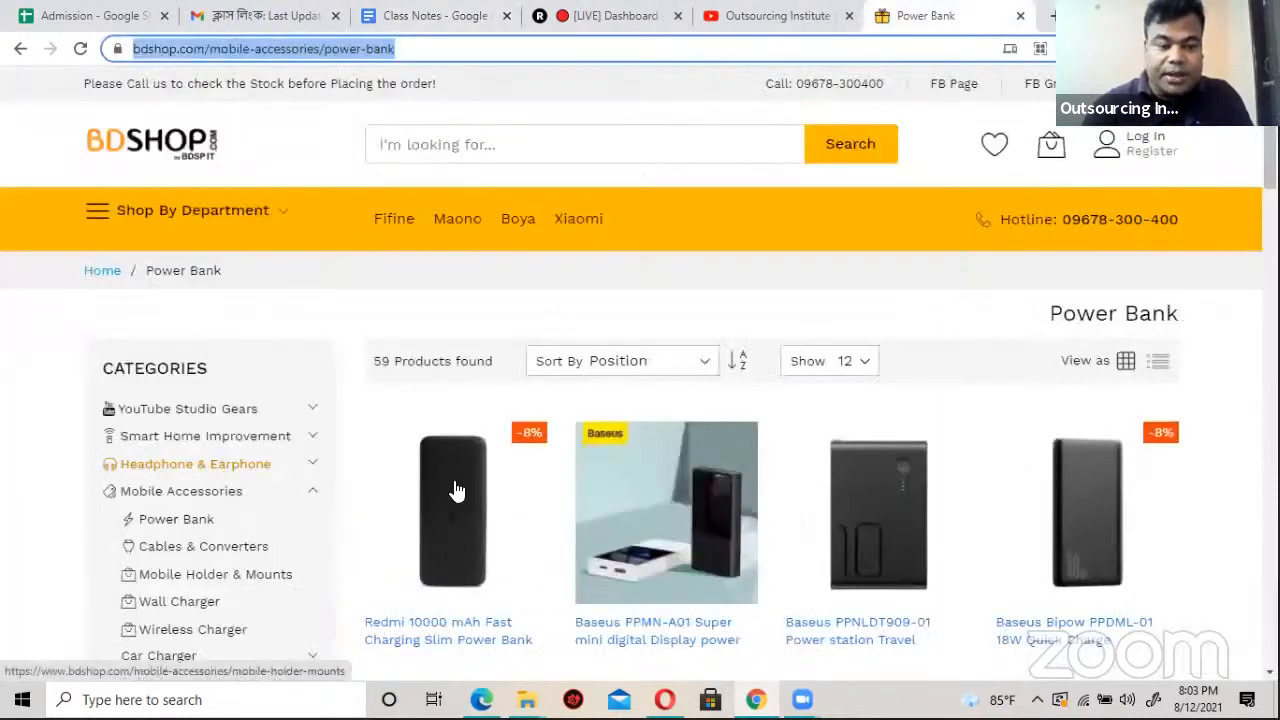
mouse_move(795, 500)
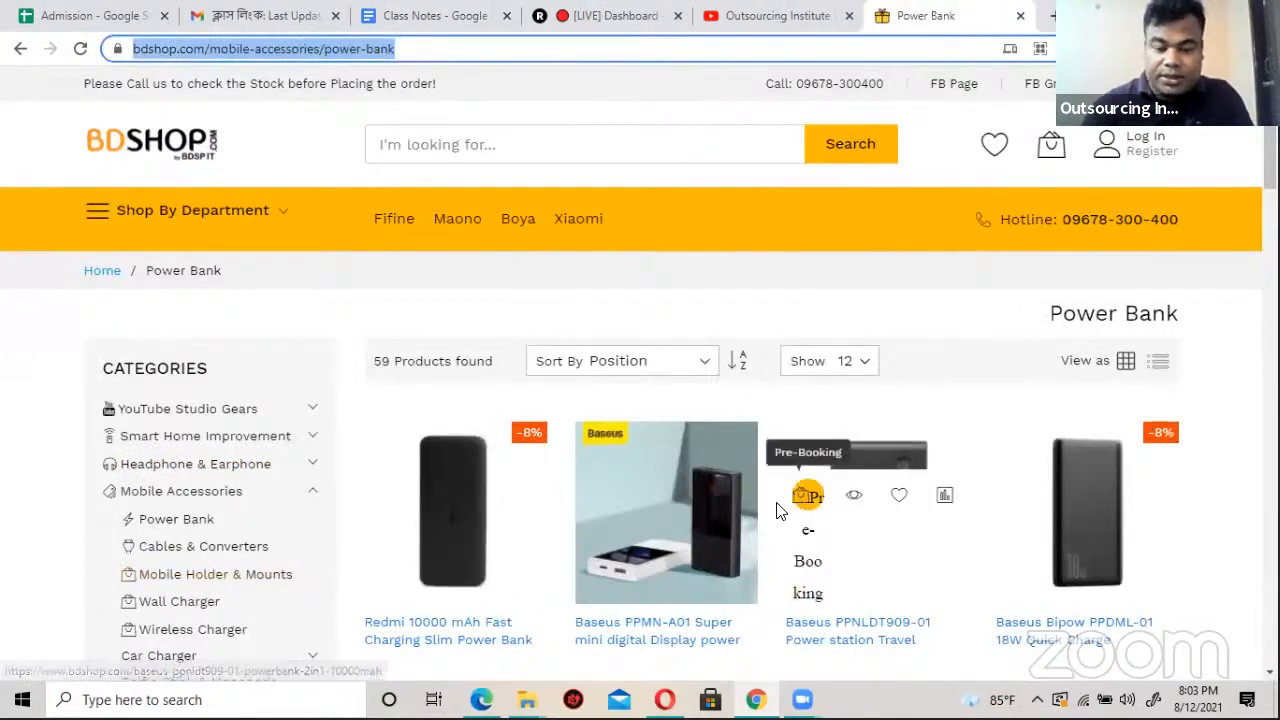
scroll(777, 508, down, 3)
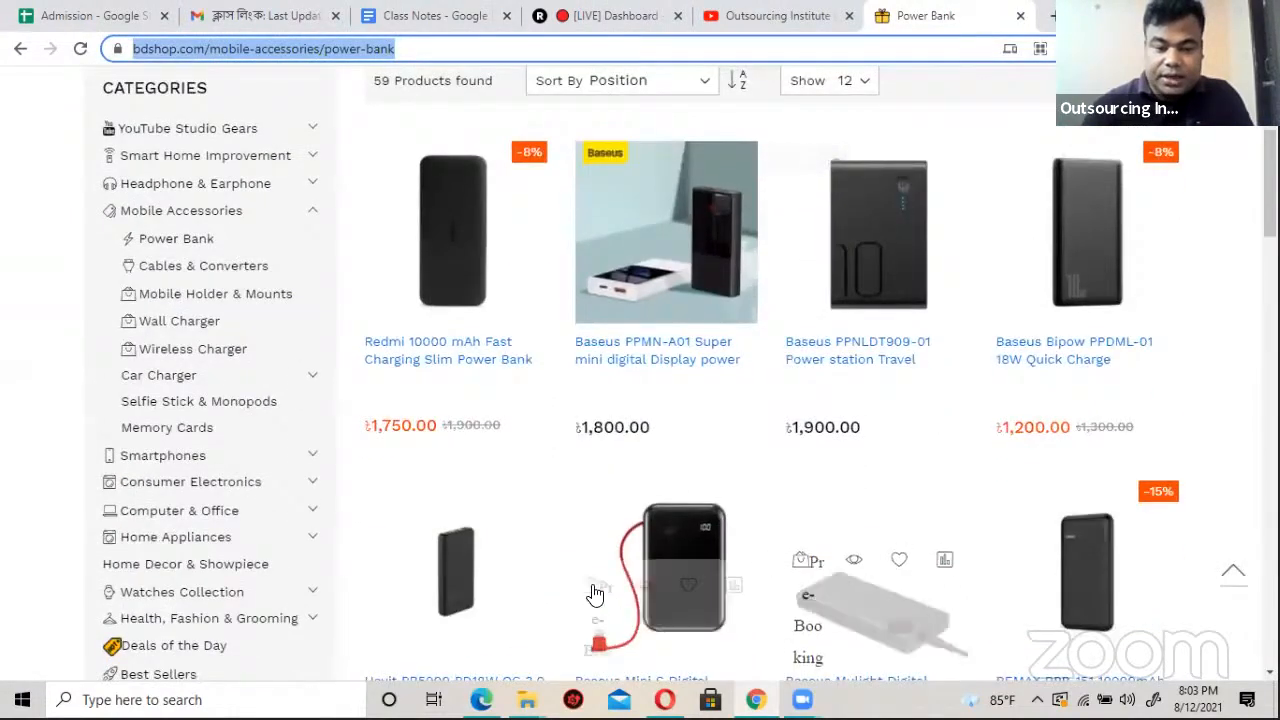
click(465, 238)
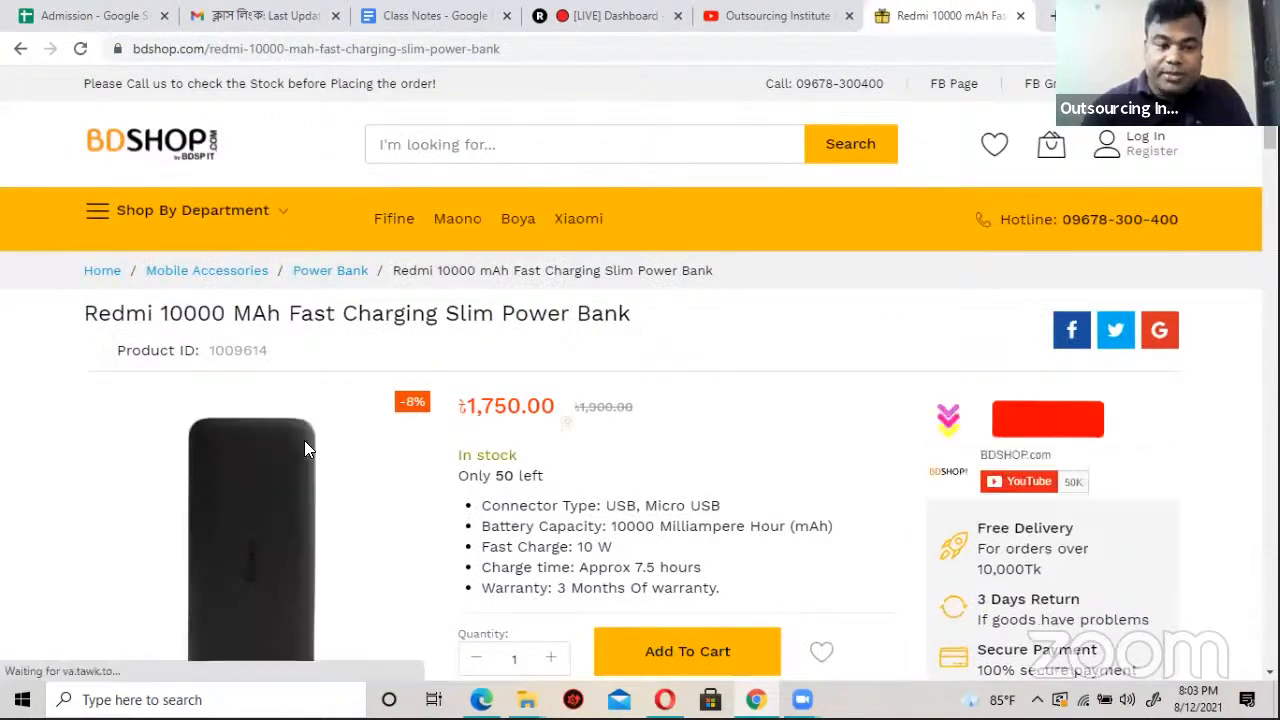
scroll(305, 450, down, 2)
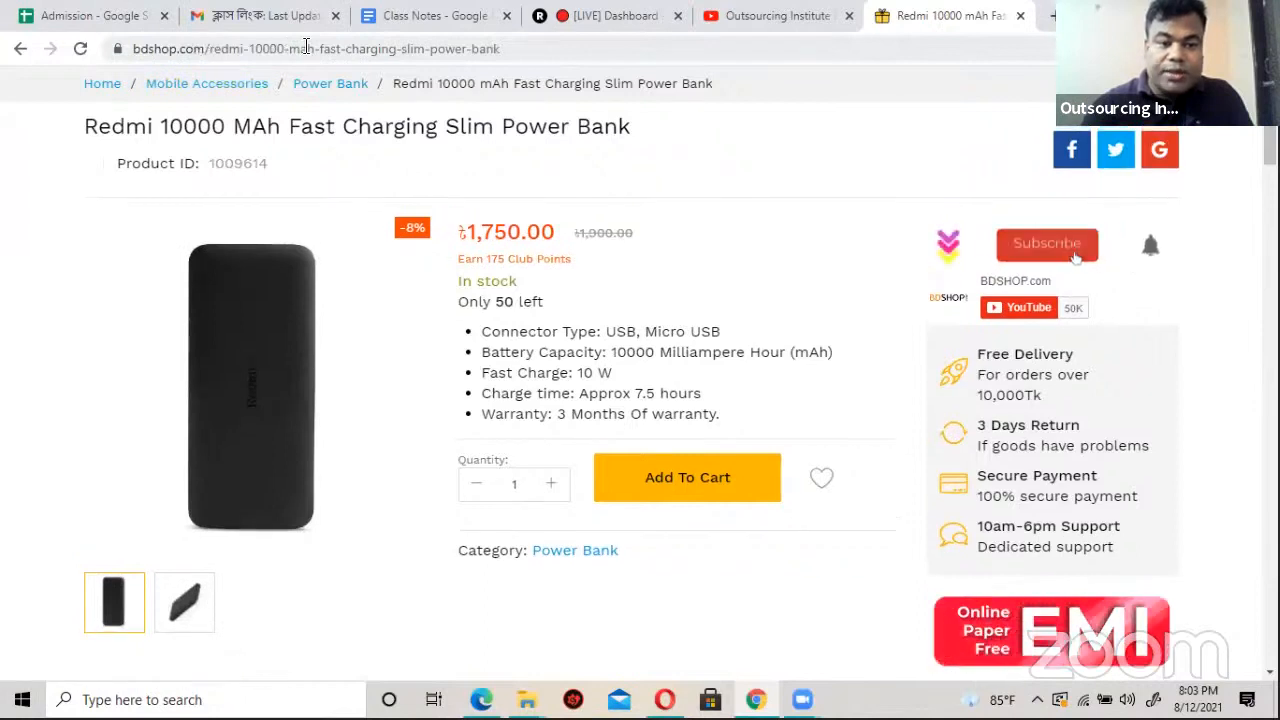
click(305, 48)
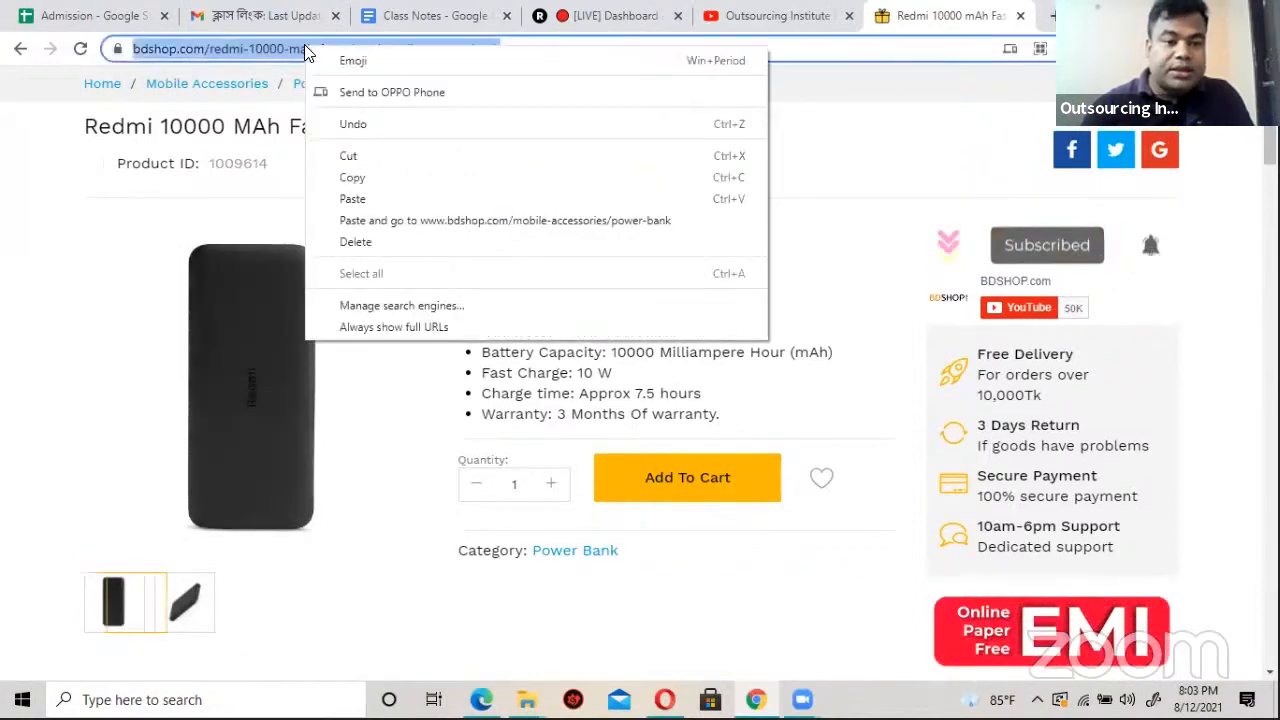
click(352, 178)
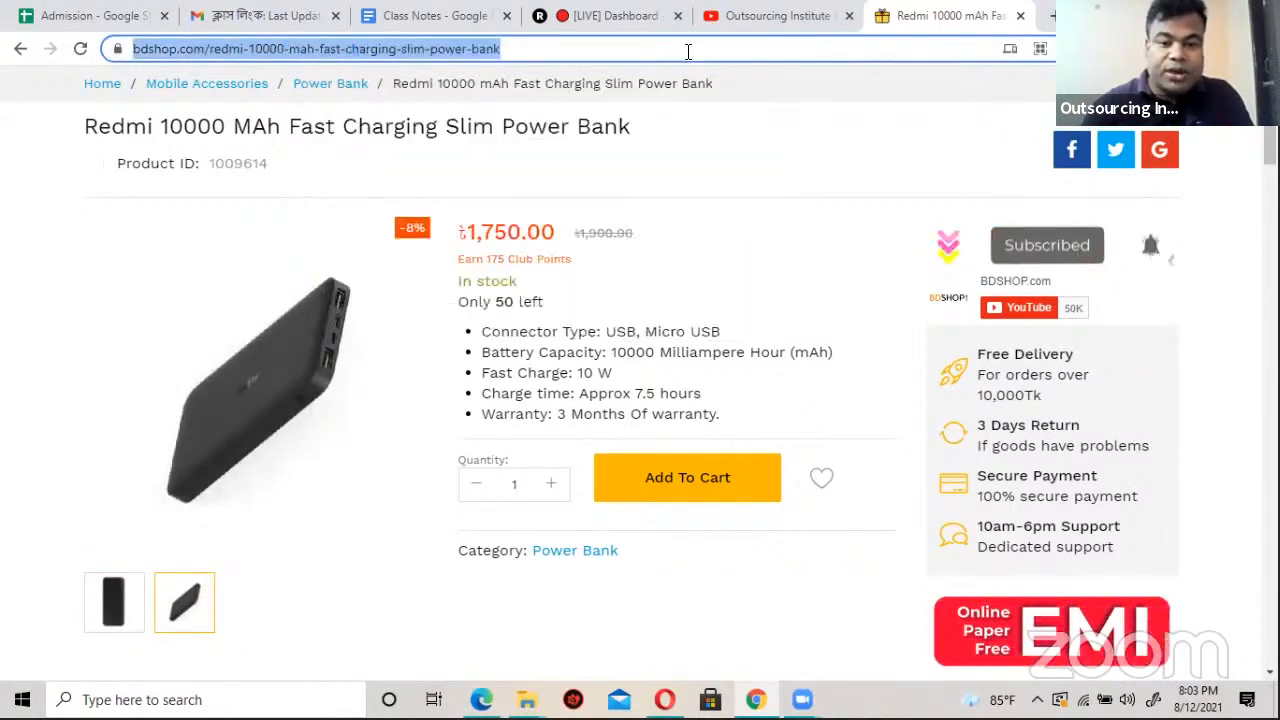
Step: Paste the Redmi power bank product link below the power-bank subcategory link in Class Notes and start a new line
click(424, 16)
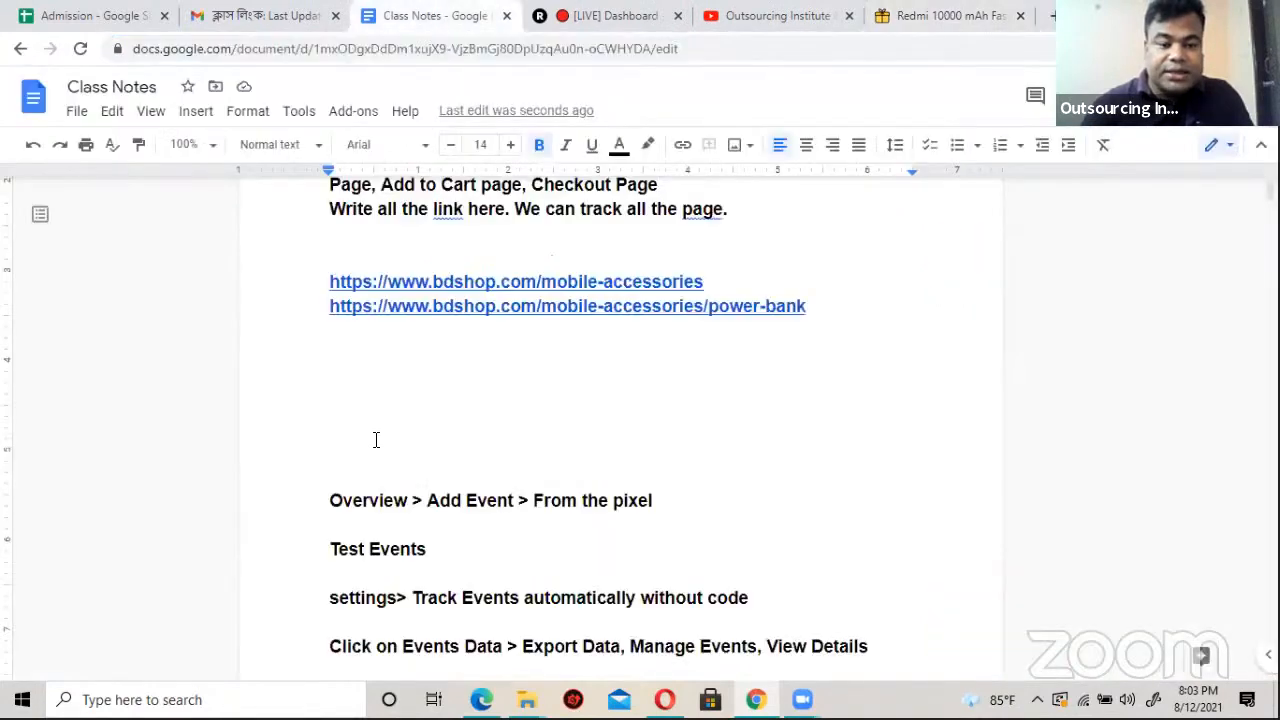
right_click(343, 333)
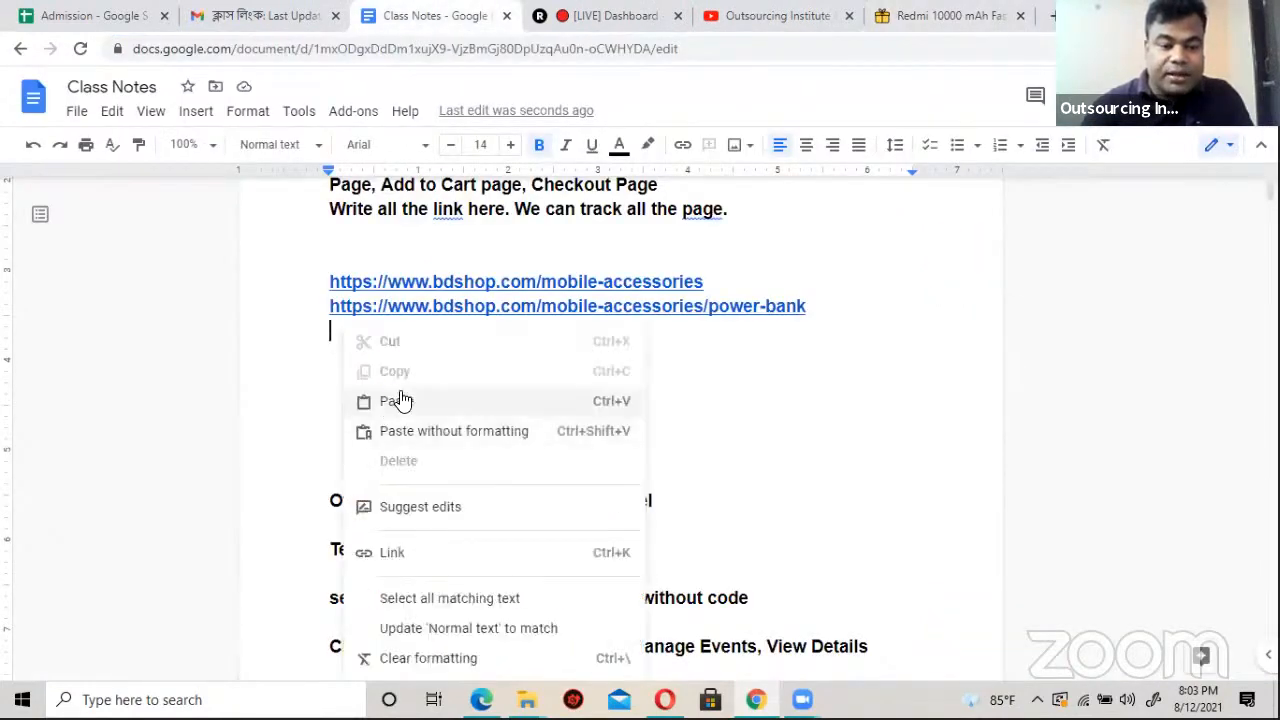
click(402, 391)
key(ctrl+v)
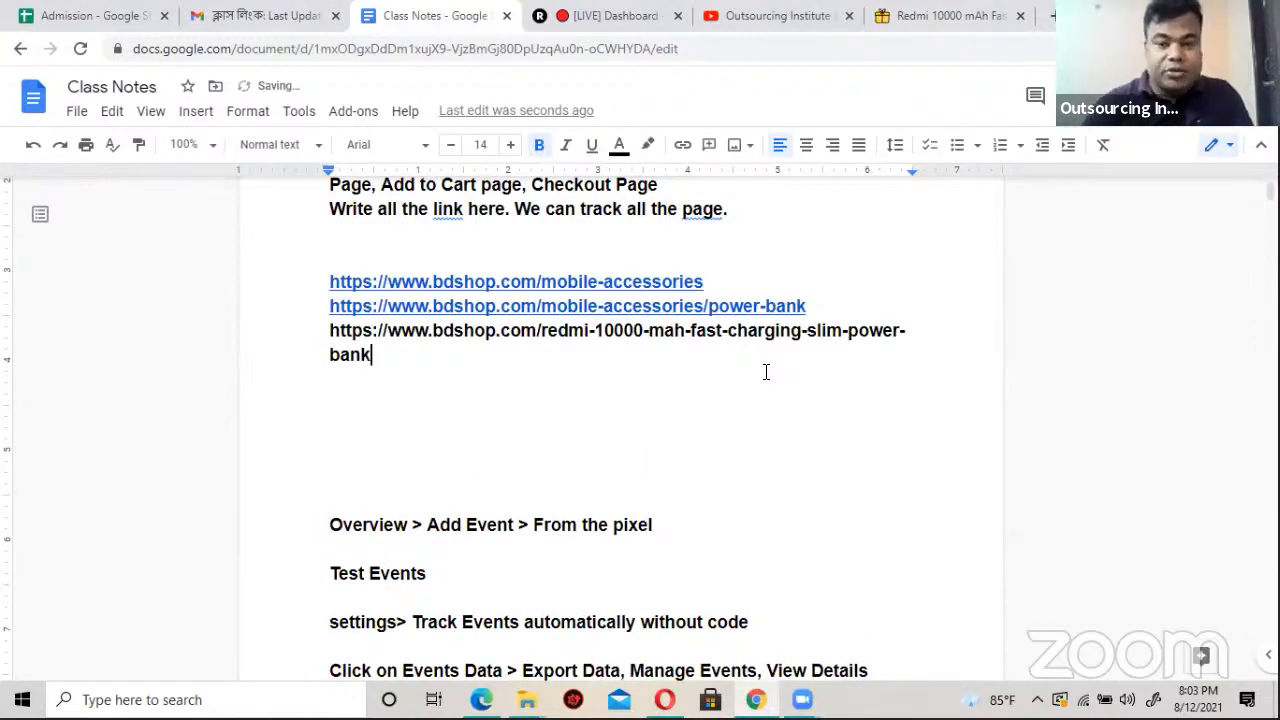
key(Return)
Step: Add one Redmi 10000 mAh power bank to the cart on the shop site and open the Shopping Cart page
click(950, 15)
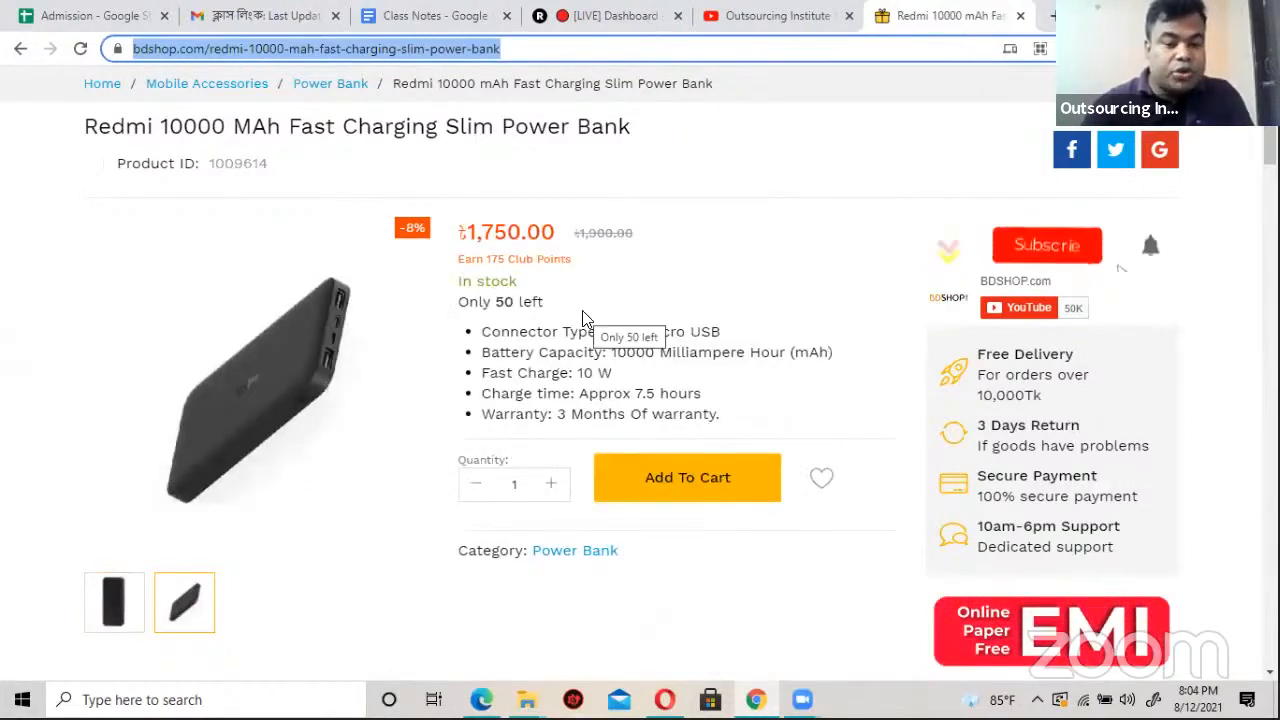
scroll(585, 320, down, 2)
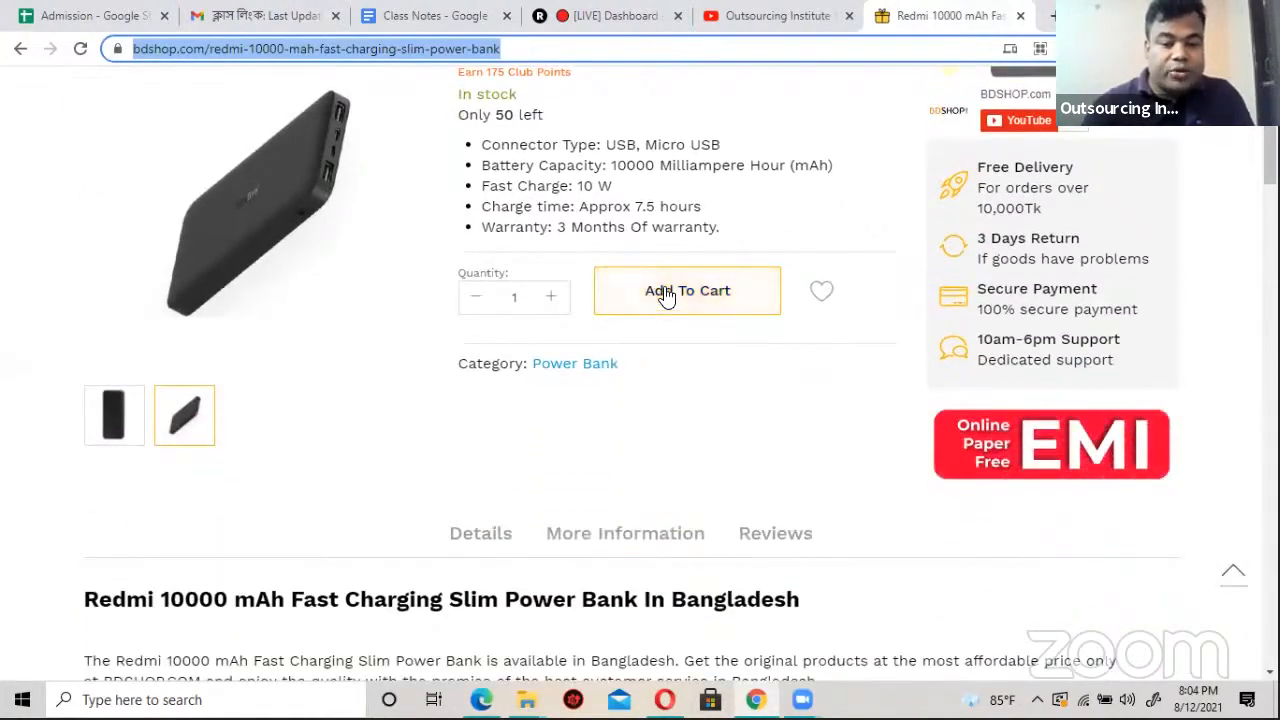
click(666, 298)
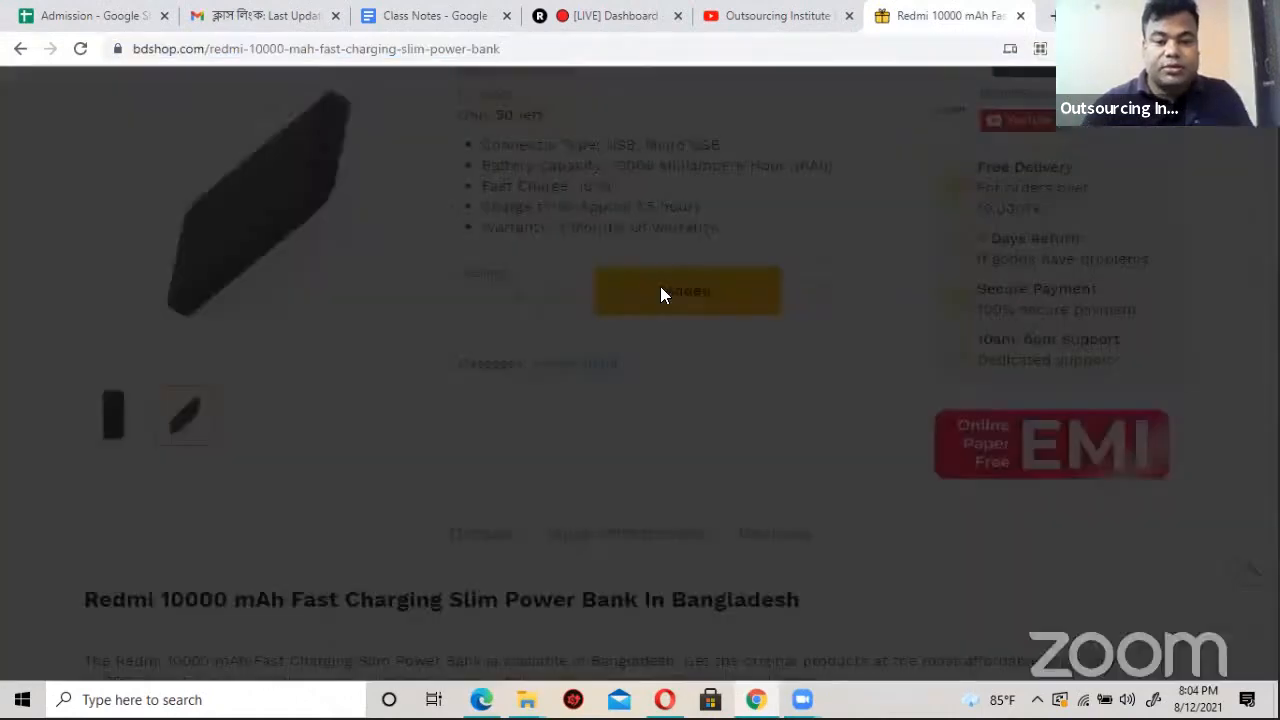
click(968, 648)
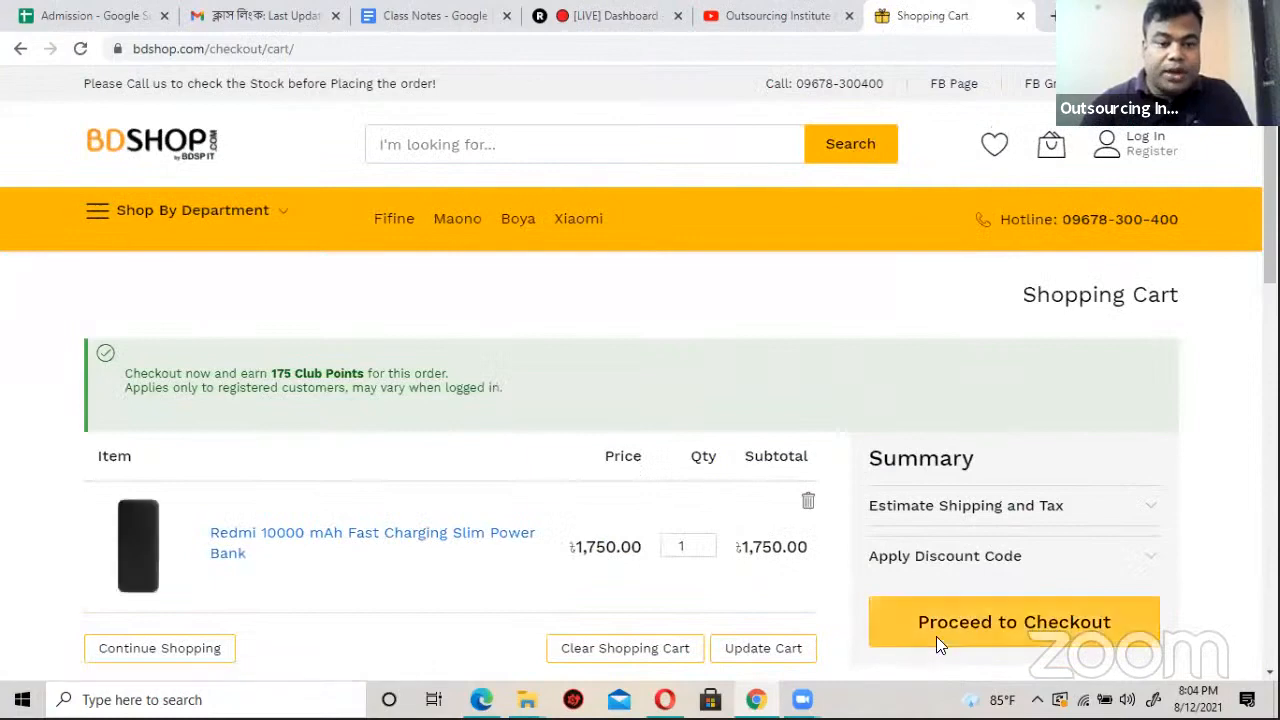
scroll(367, 447, down, 3)
scroll(342, 432, up, 3)
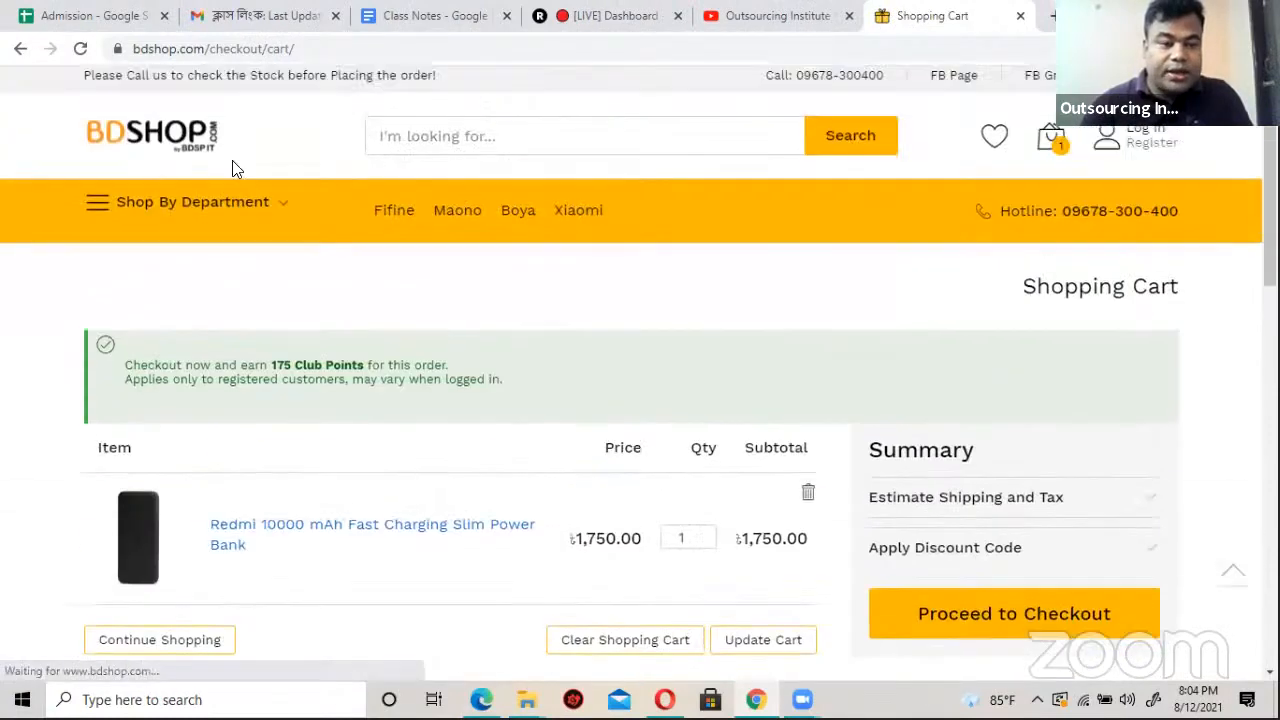
Step: Copy the Shopping Cart page's web address and paste it below the product link in Class Notes, followed by new lines
click(230, 46)
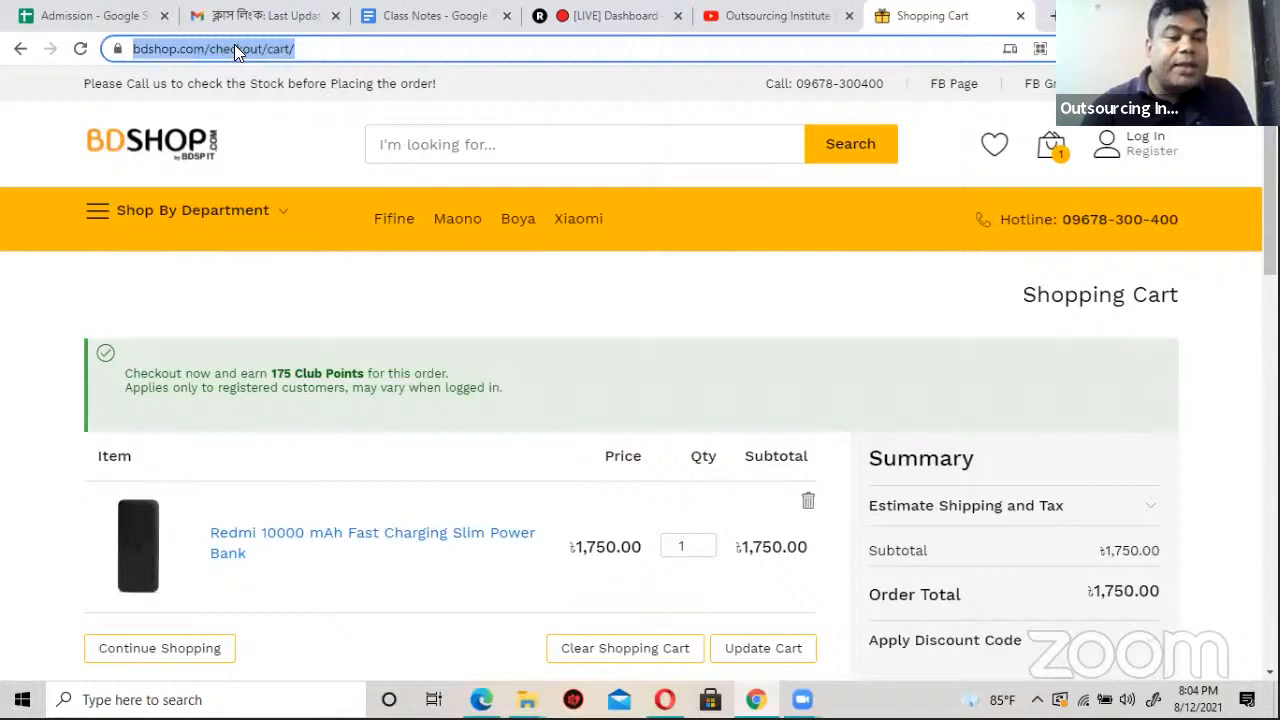
right_click(235, 47)
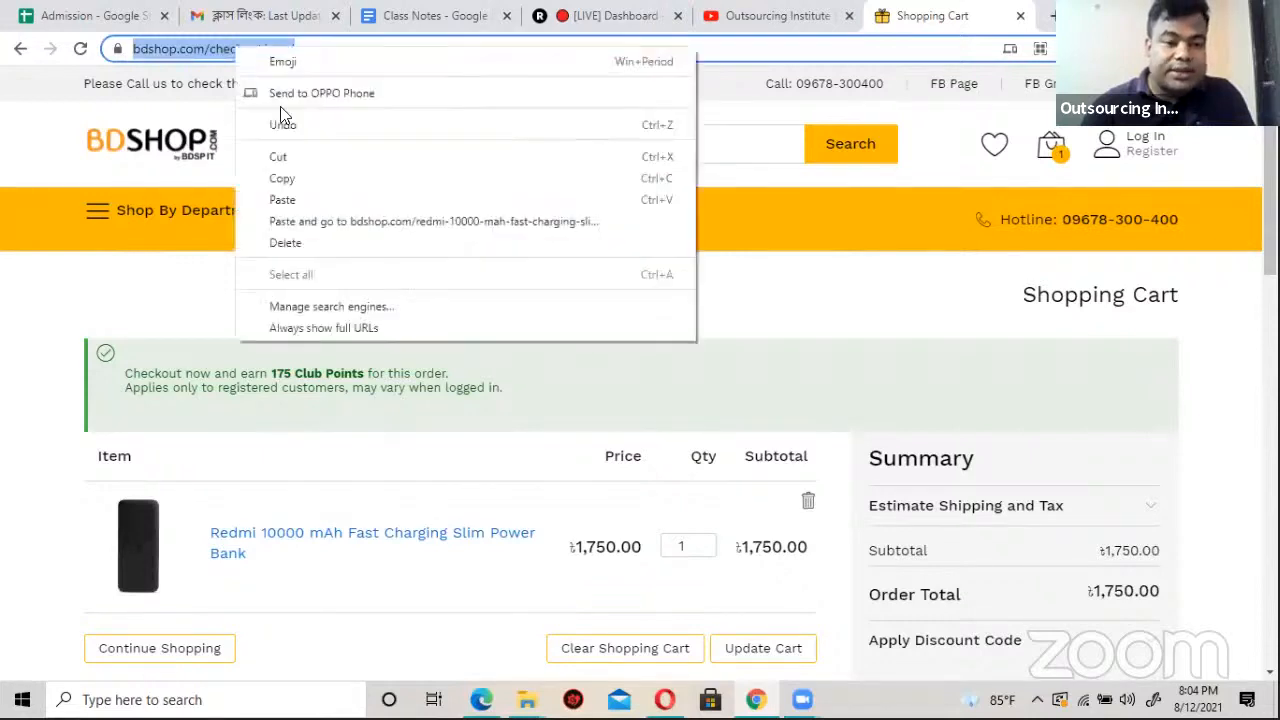
click(307, 184)
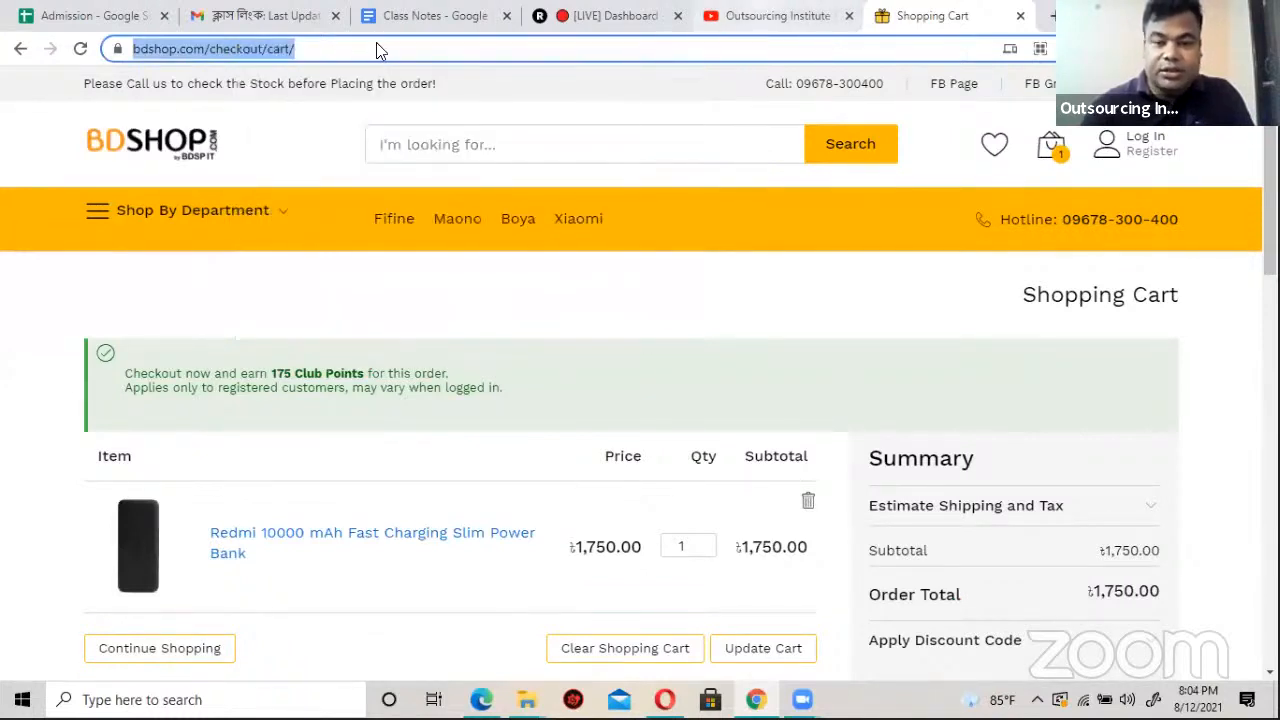
click(470, 30)
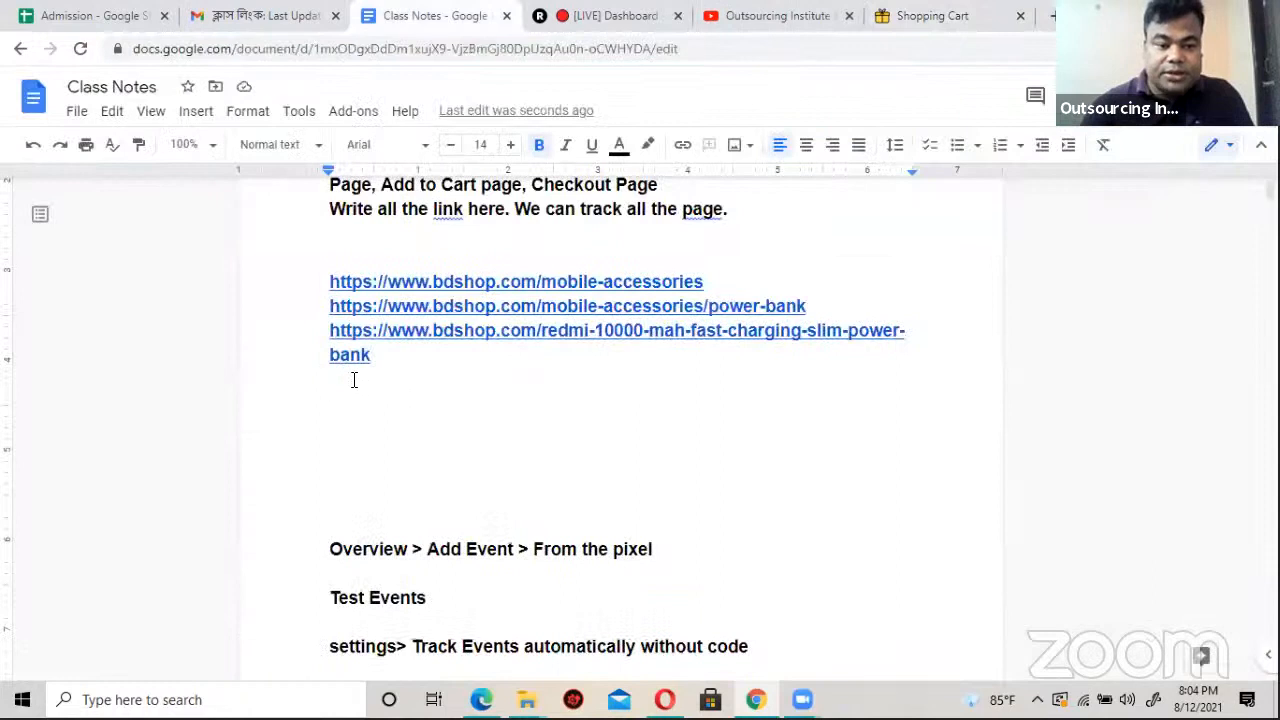
right_click(370, 382)
click(648, 435)
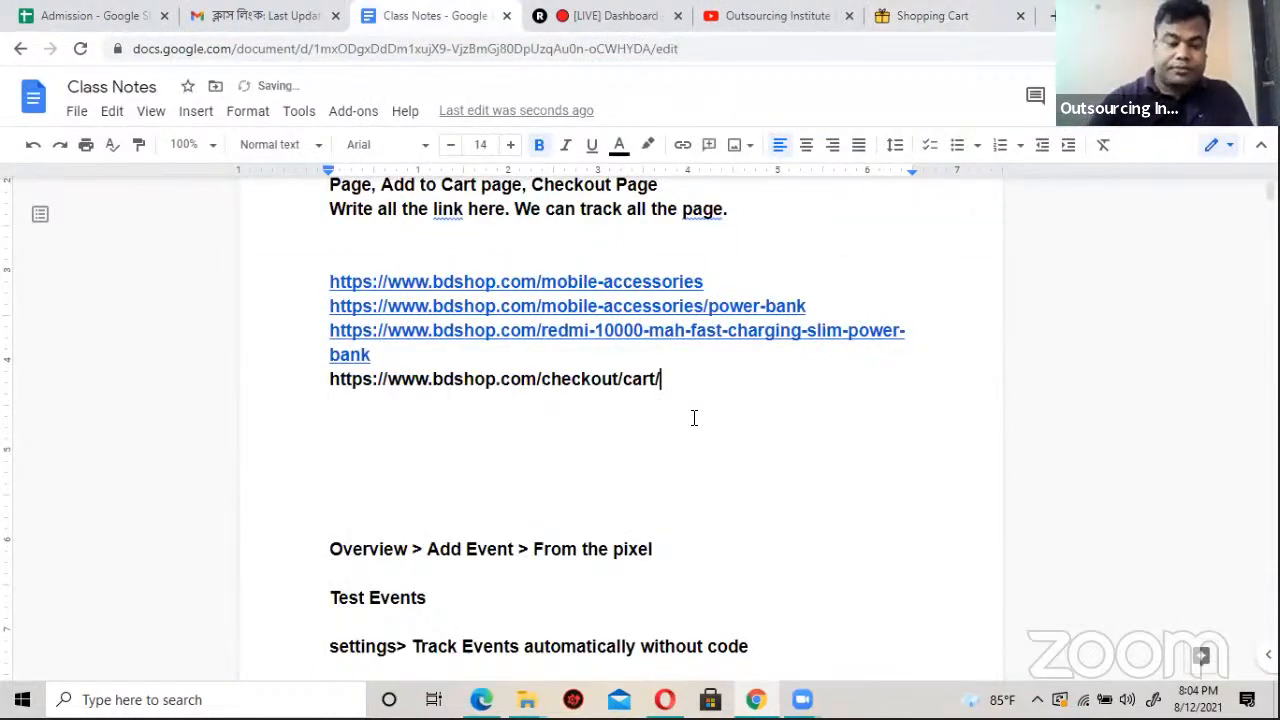
key(Return)
key(Return)
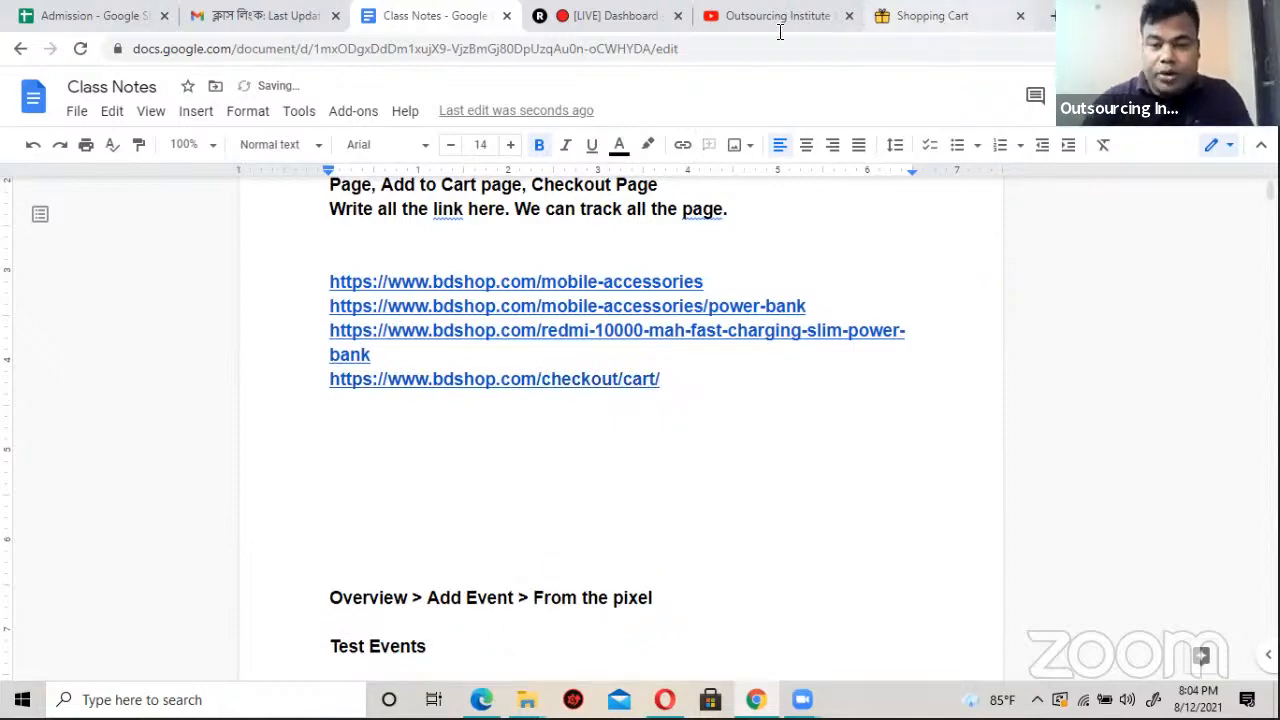
Step: Log in to the shop with the prefilled account details and proceed from the Shopping Cart to the checkout page
click(925, 16)
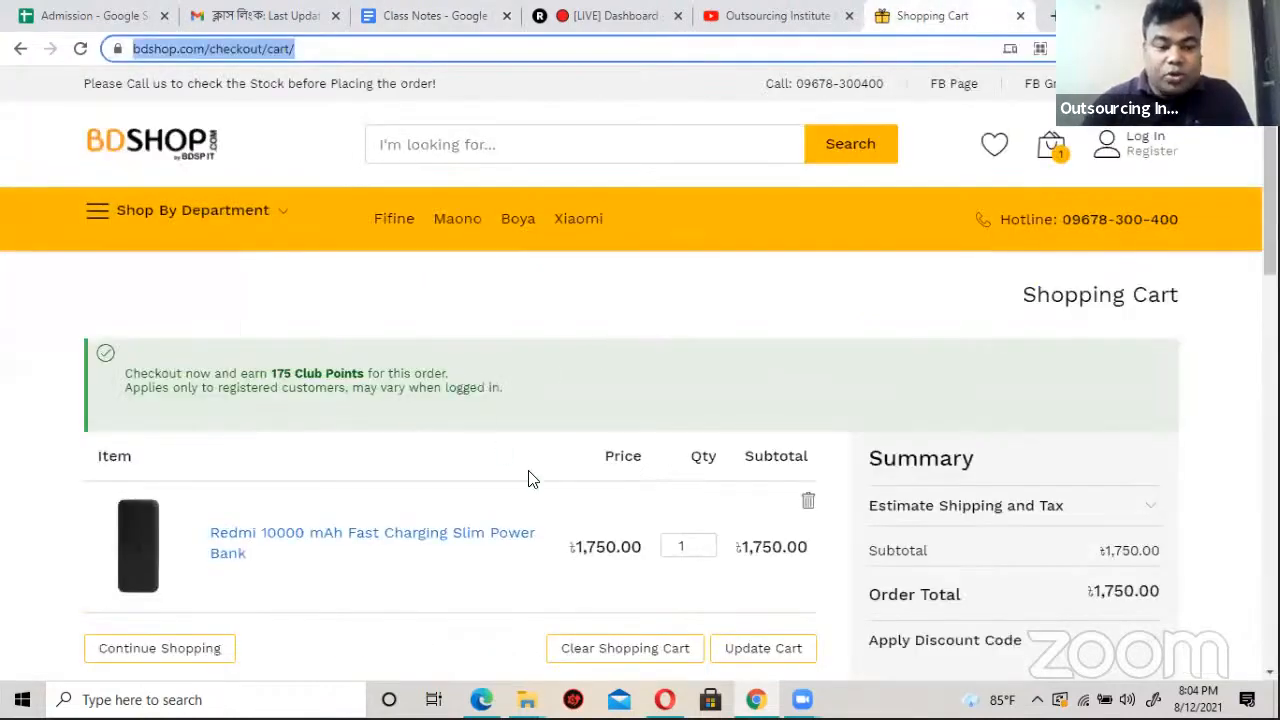
scroll(548, 488, down, 2)
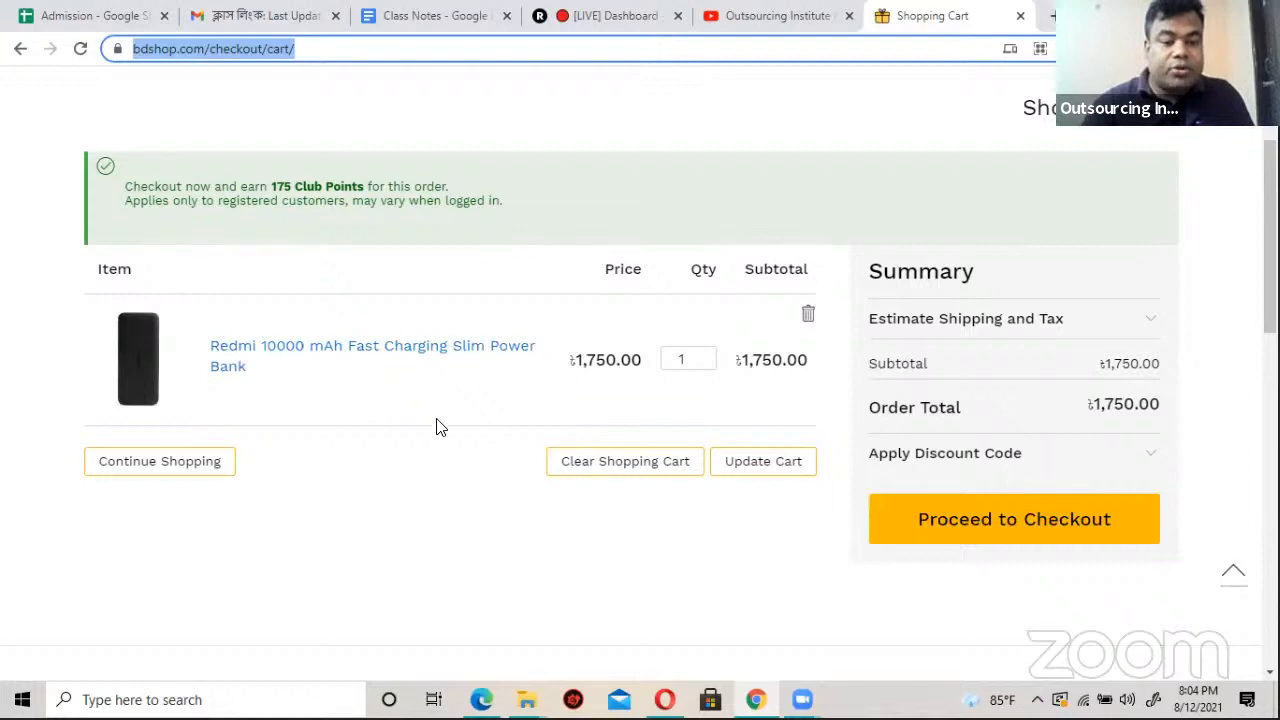
click(914, 522)
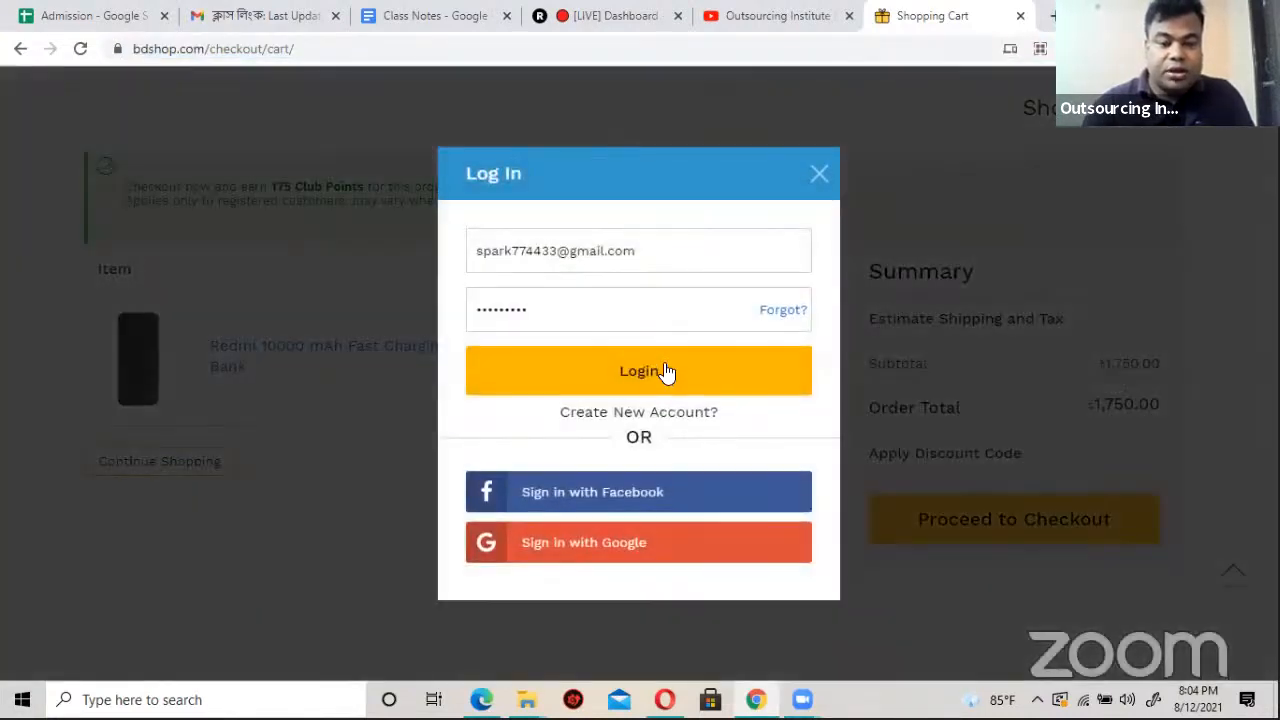
click(666, 372)
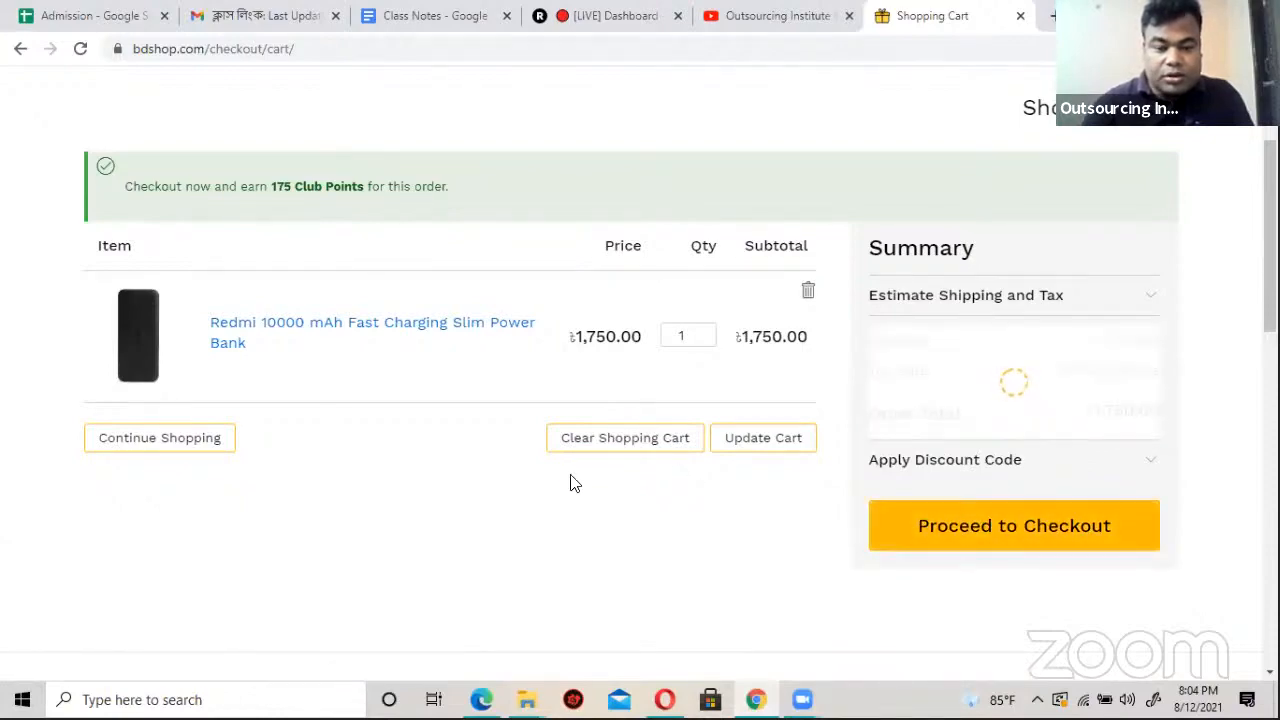
scroll(711, 514, down, 2)
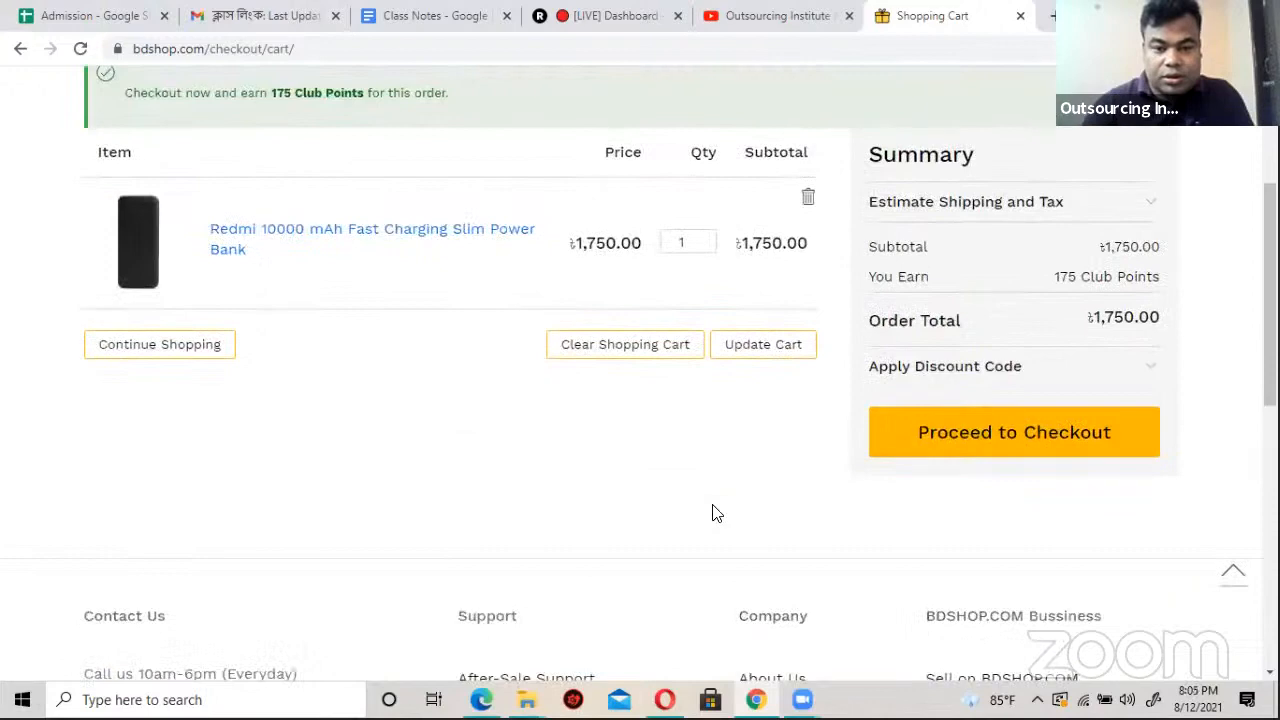
scroll(711, 511, down, 2)
scroll(910, 450, up, 2)
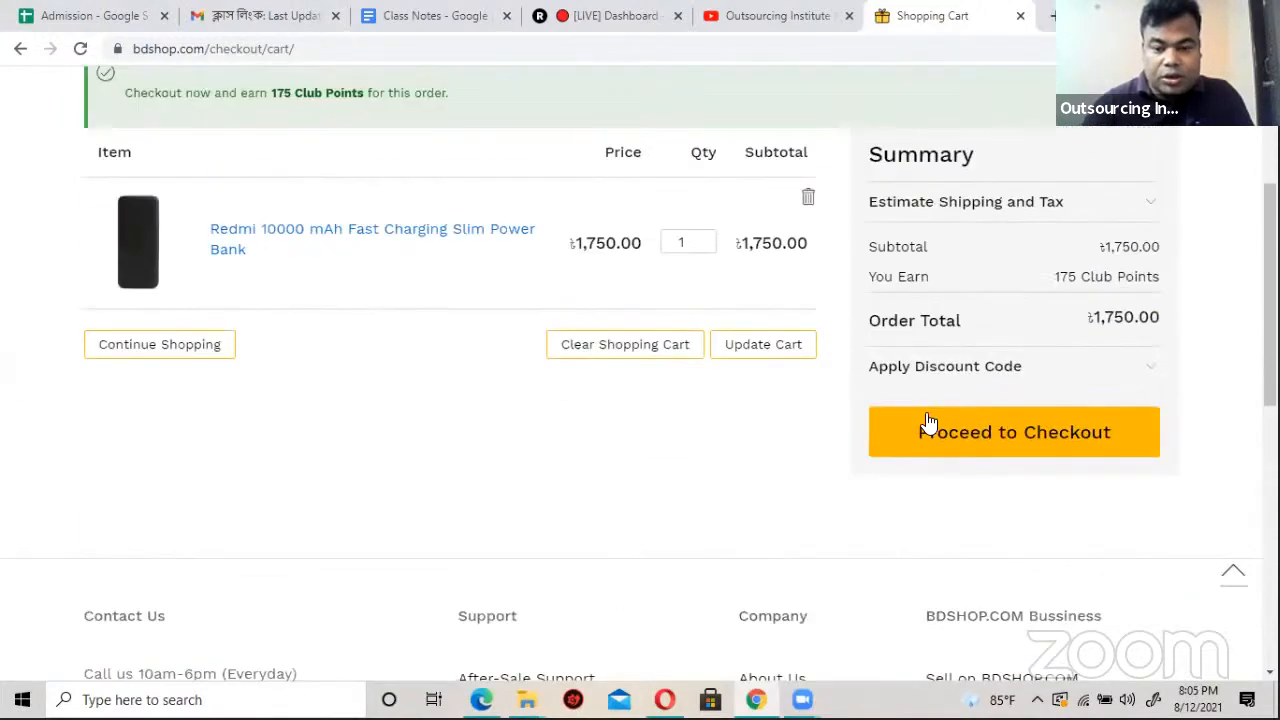
click(928, 424)
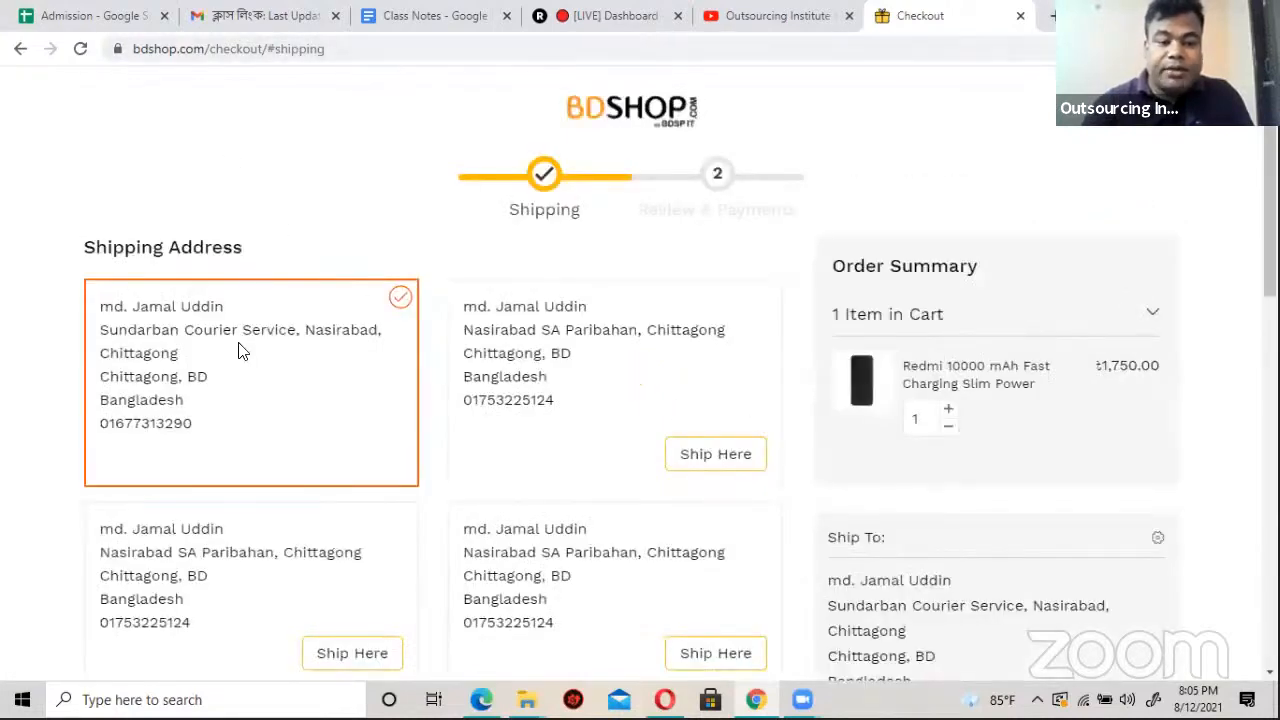
Step: Choose SA Poribohan delivery for 120.00 as the shipping method and continue to the Review & Payments stage
scroll(430, 374, down, 1)
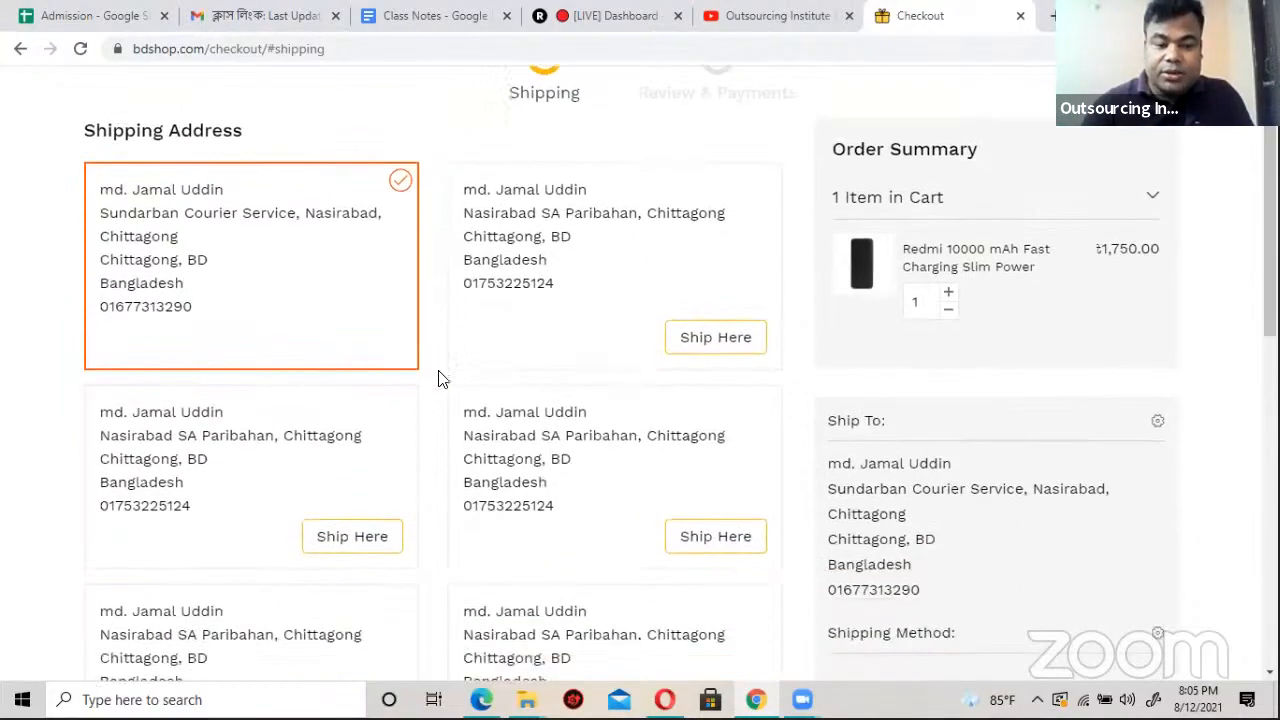
scroll(509, 402, down, 5)
scroll(540, 392, up, 3)
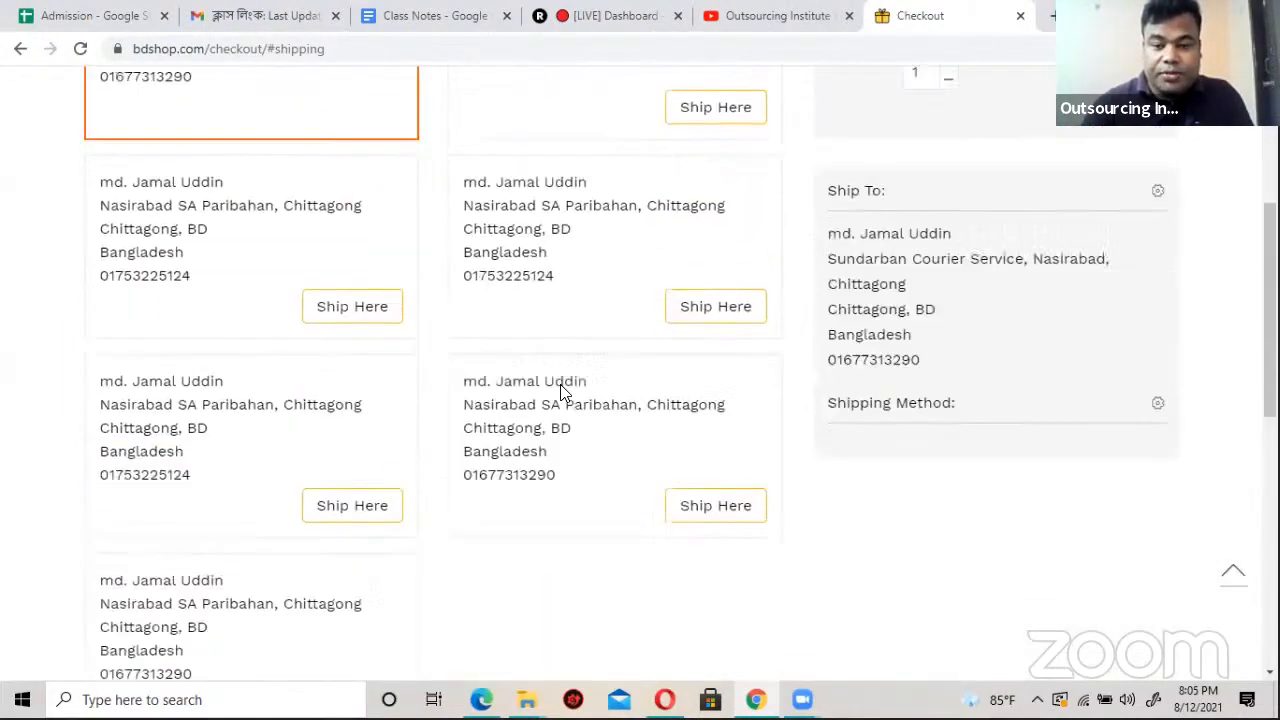
scroll(563, 391, down, 6)
click(727, 515)
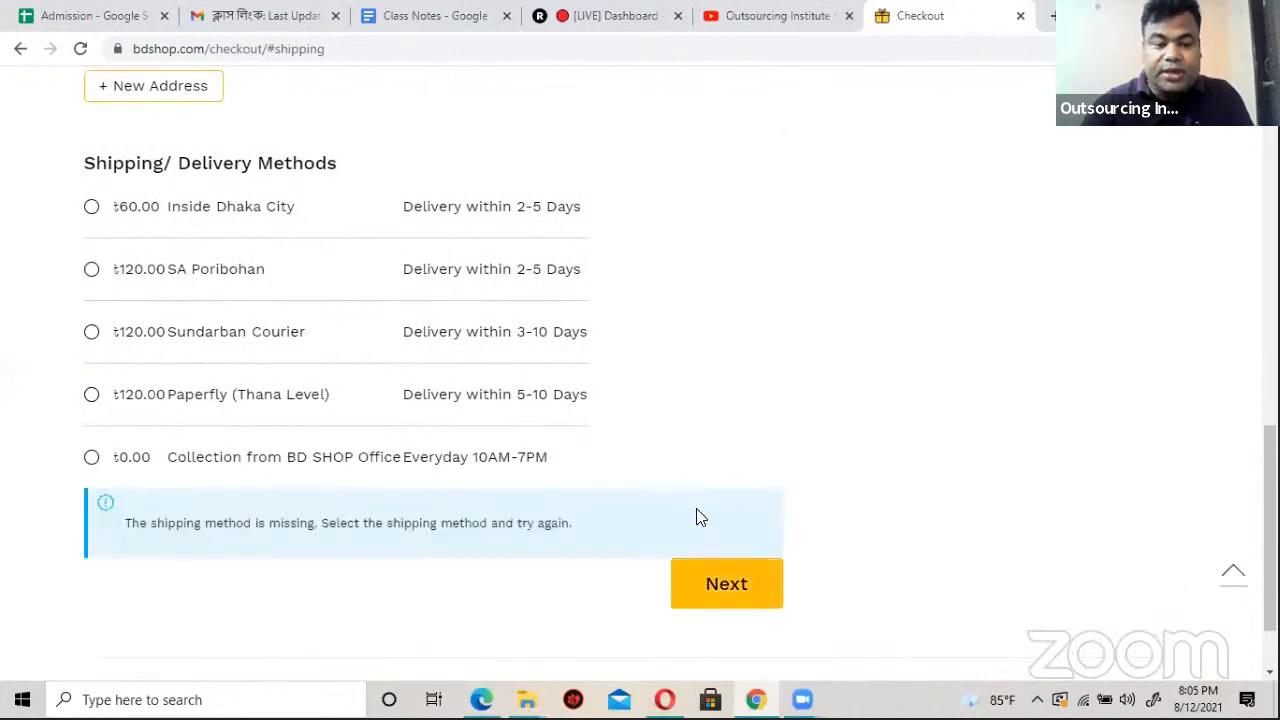
click(104, 278)
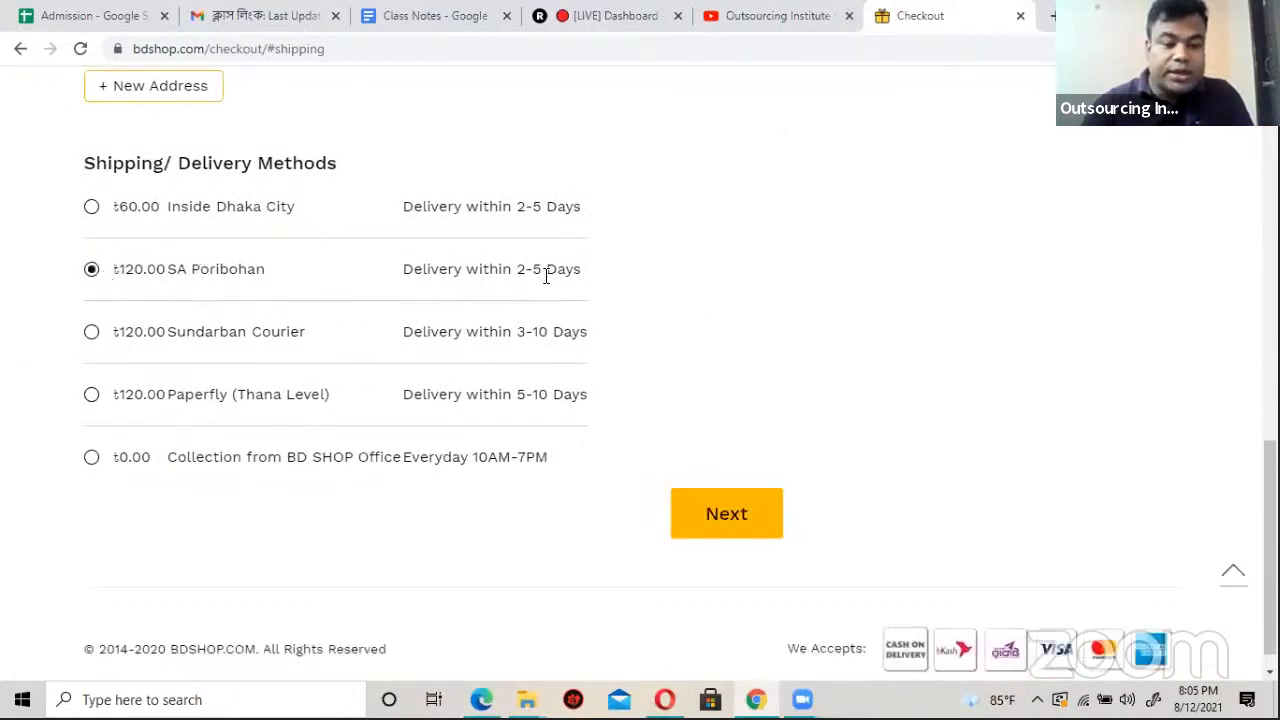
click(736, 518)
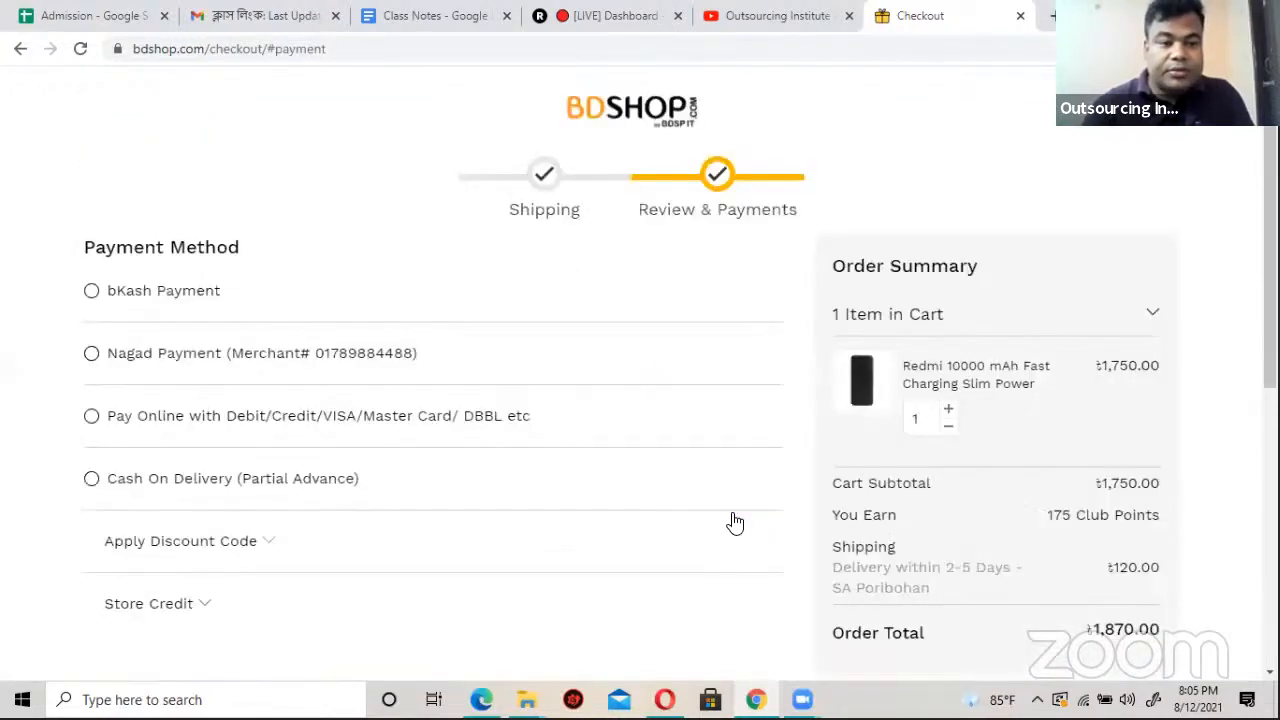
Step: Copy the checkout payment page's web address and paste it below the cart link in Class Notes, followed by a new line
click(263, 44)
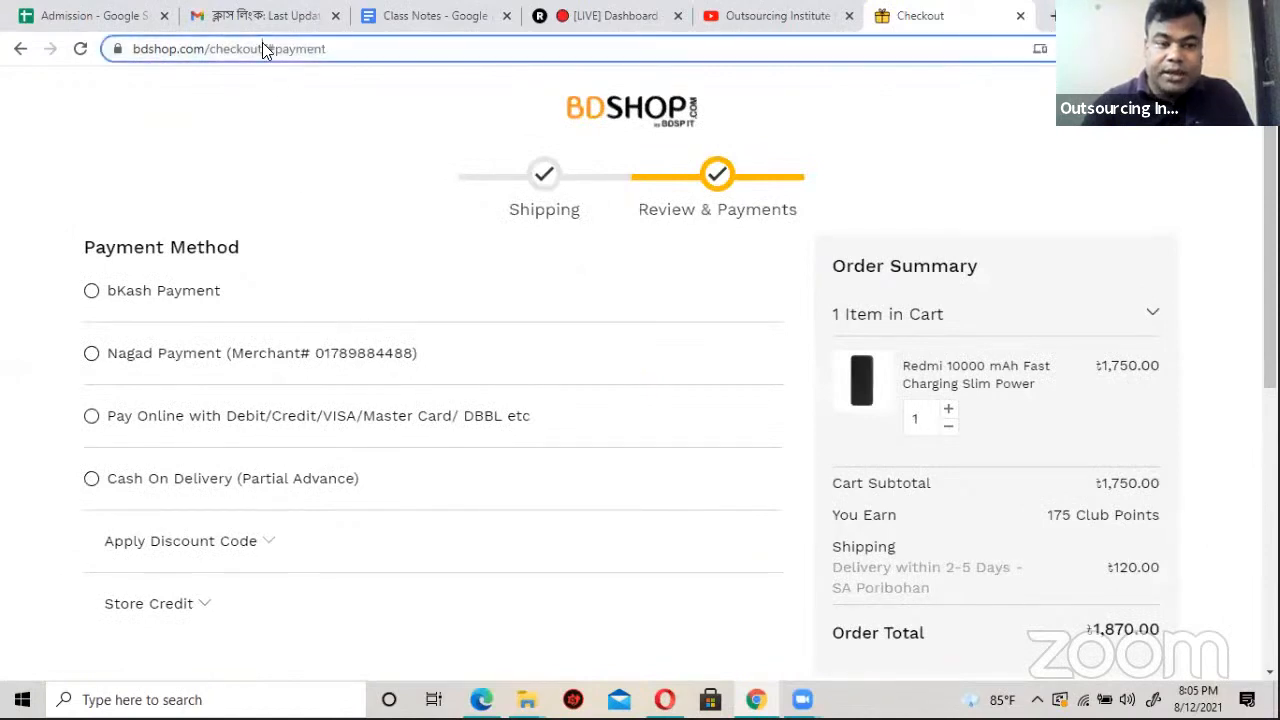
right_click(262, 42)
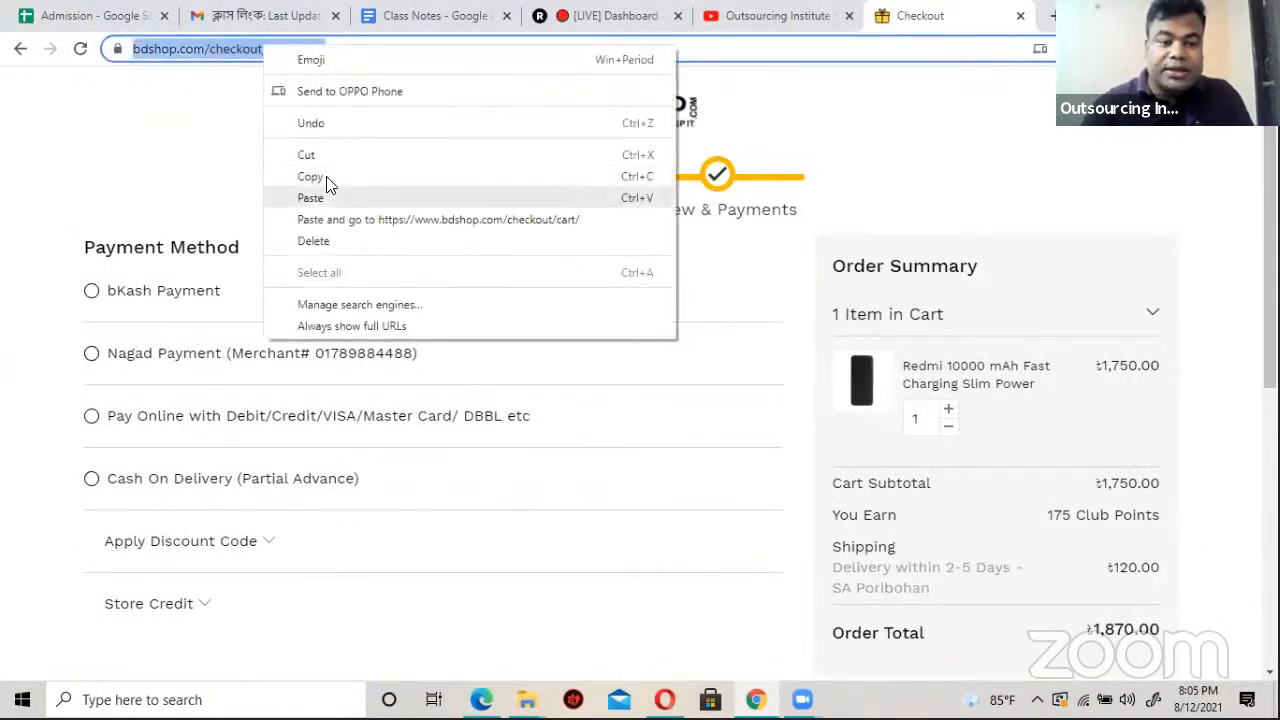
click(329, 183)
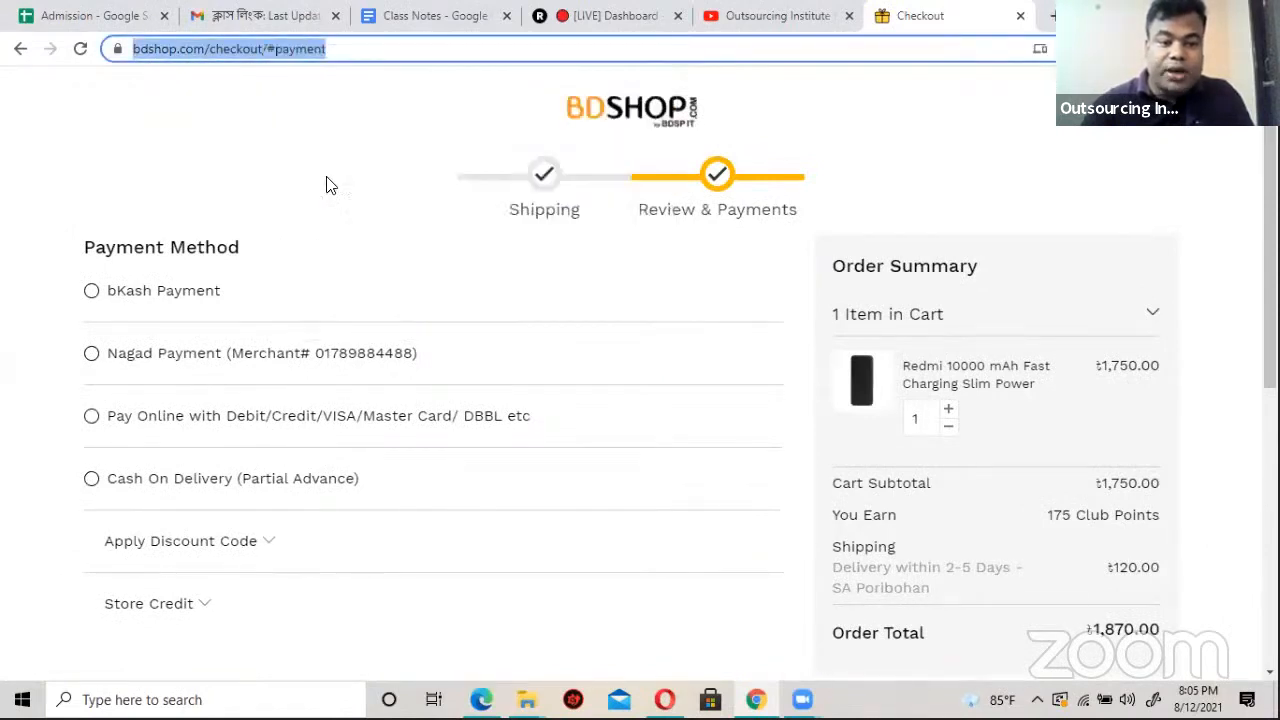
click(414, 15)
right_click(341, 410)
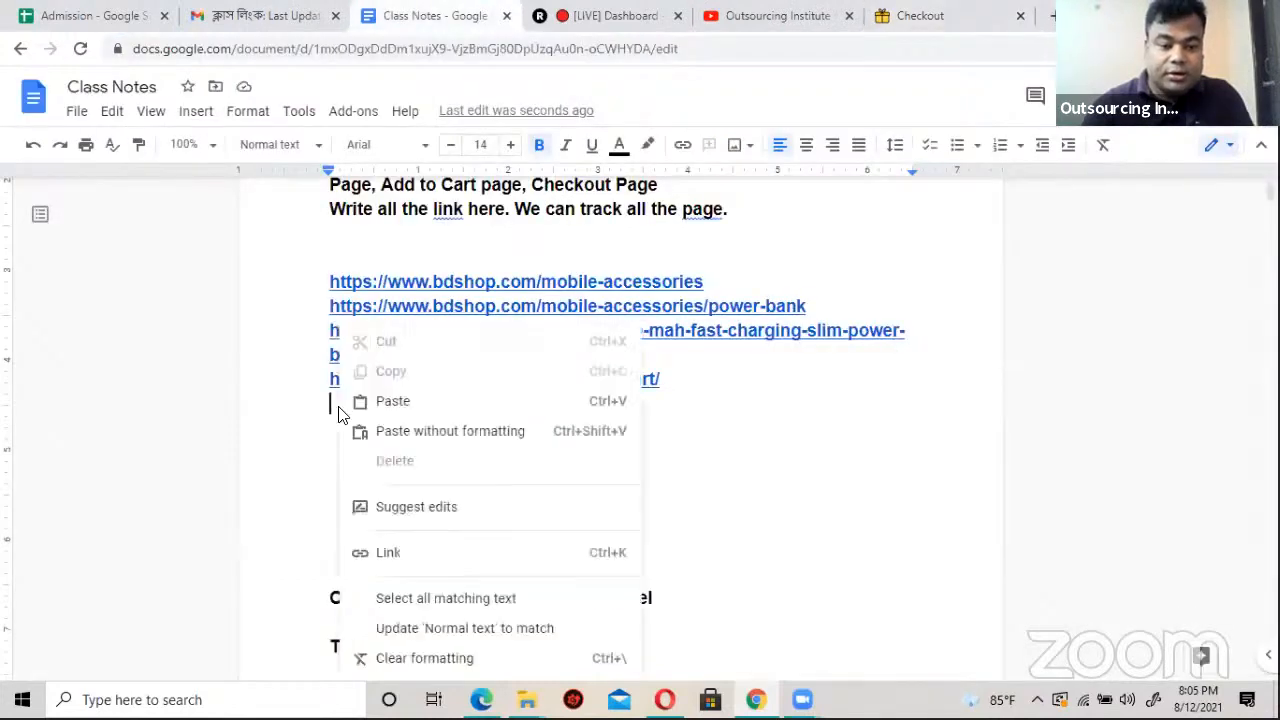
click(380, 403)
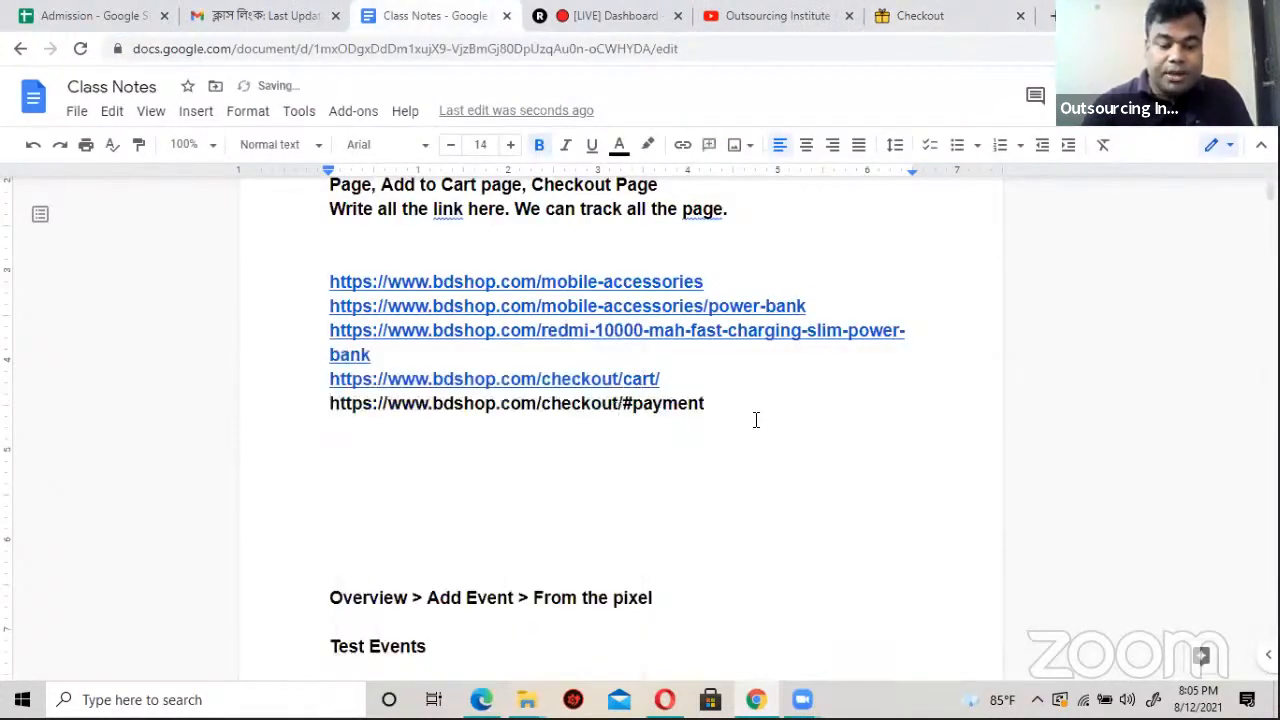
key(Return)
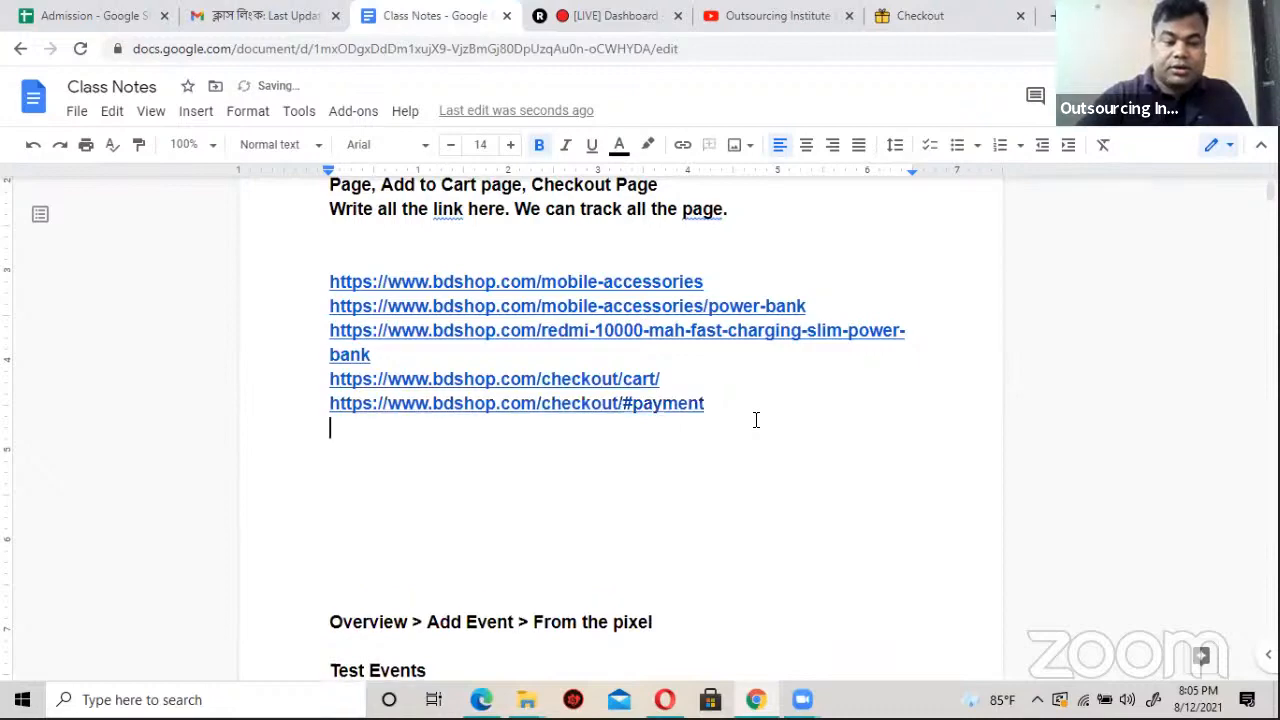
Step: Place the shop order with Cash On Delivery (Partial Advance) as payment method, agreeing to the Terms & Conditions
click(903, 17)
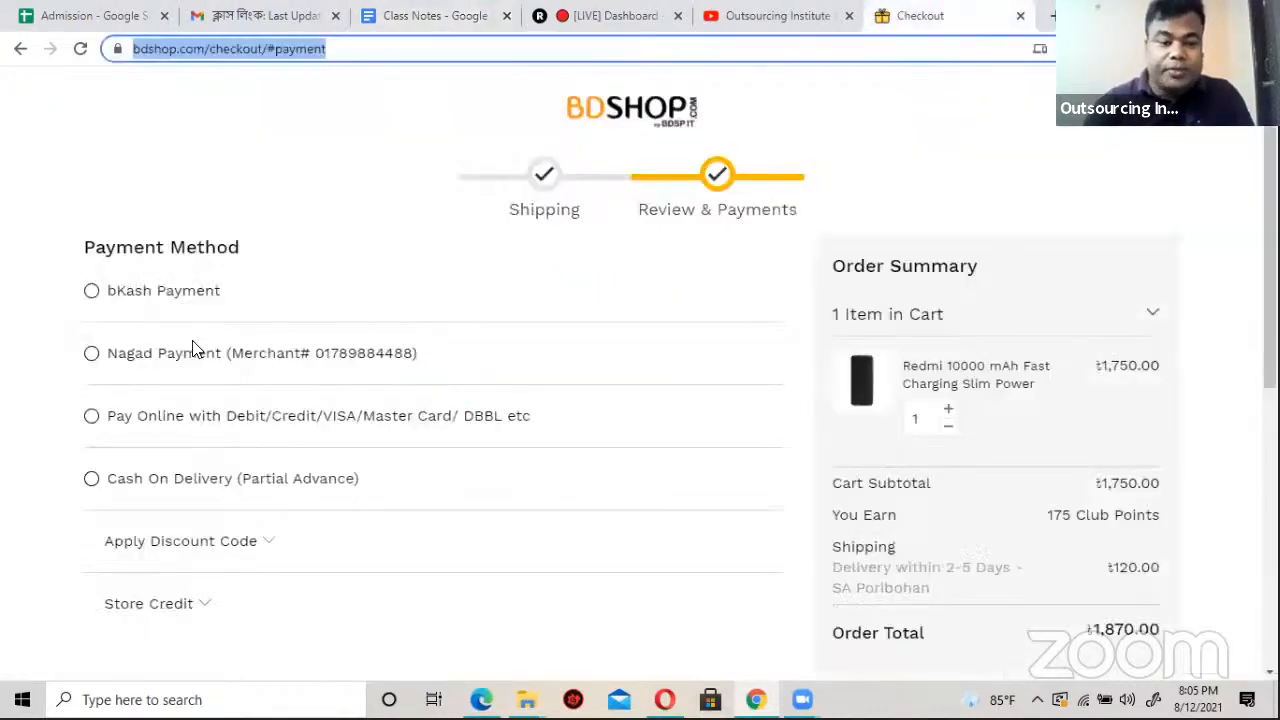
scroll(394, 500, down, 4)
scroll(380, 495, up, 2)
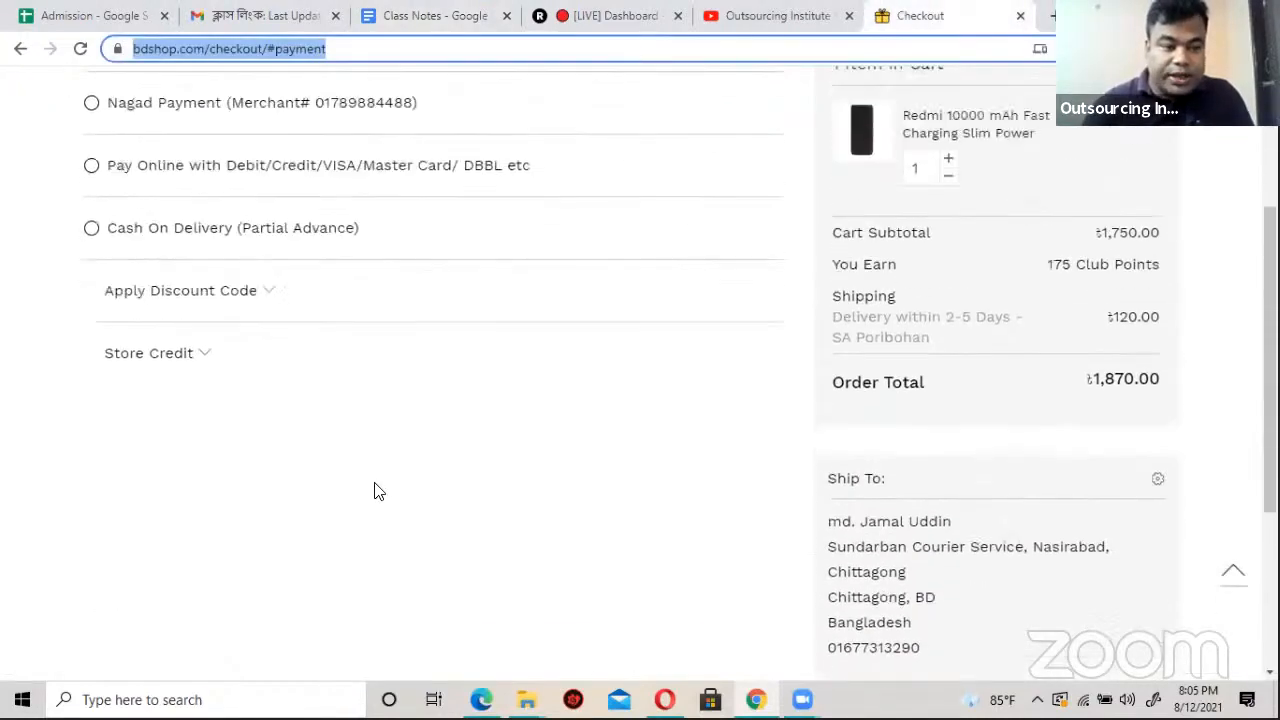
click(147, 314)
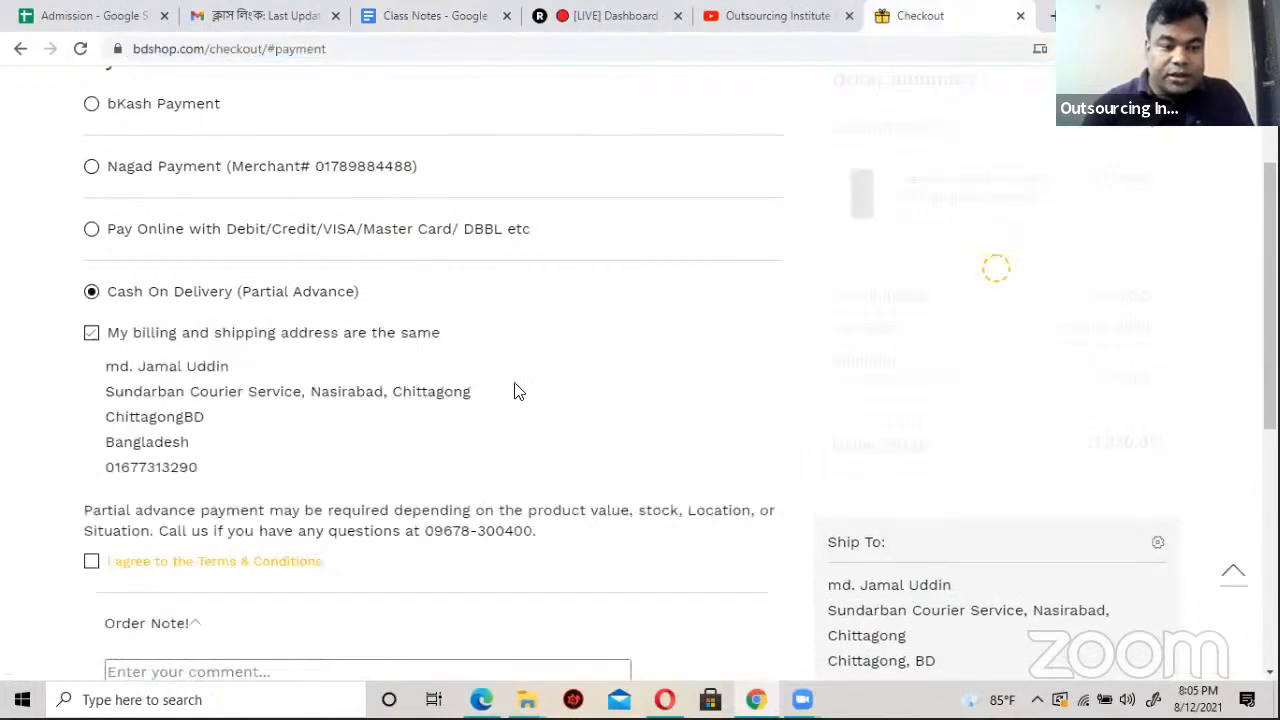
scroll(517, 385, down, 5)
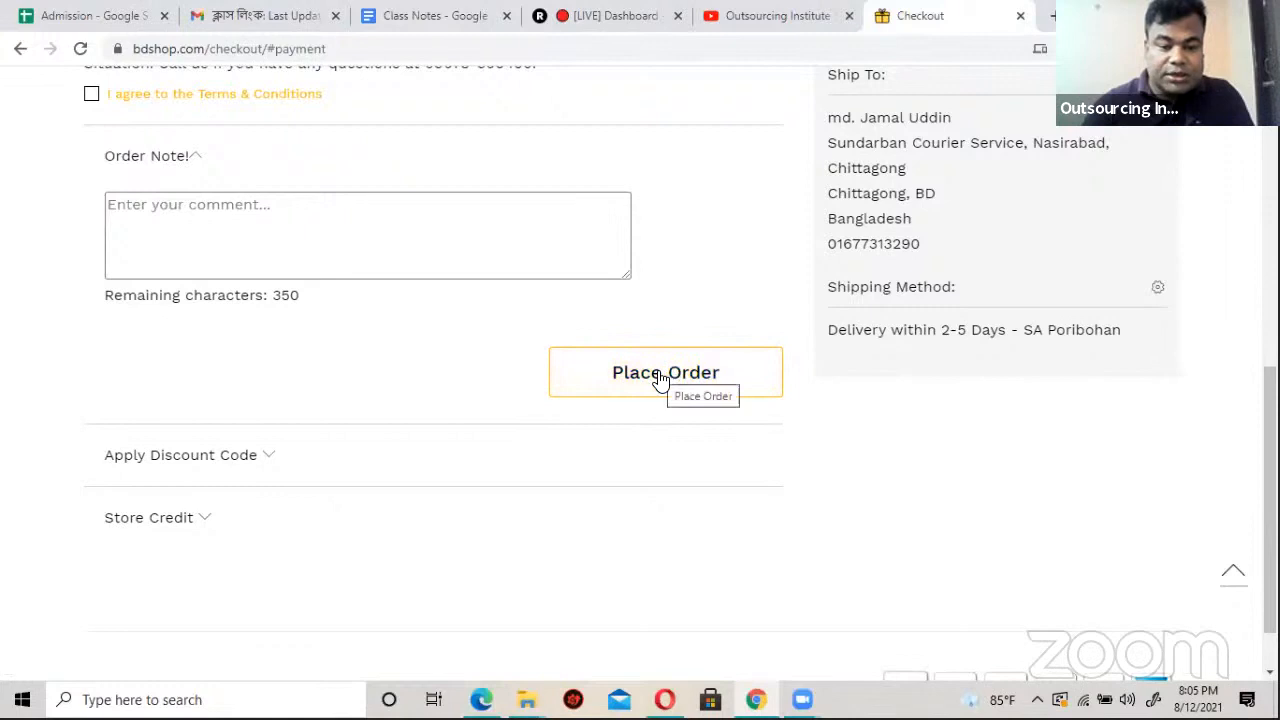
click(660, 380)
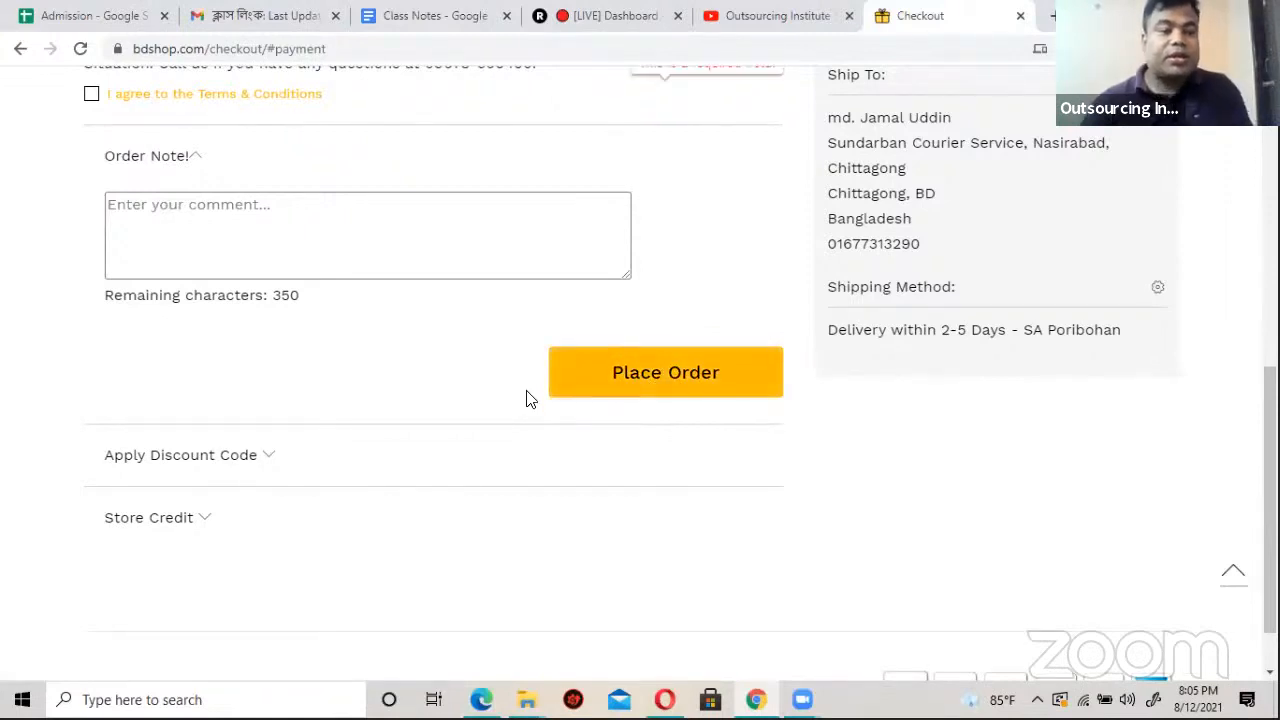
click(92, 95)
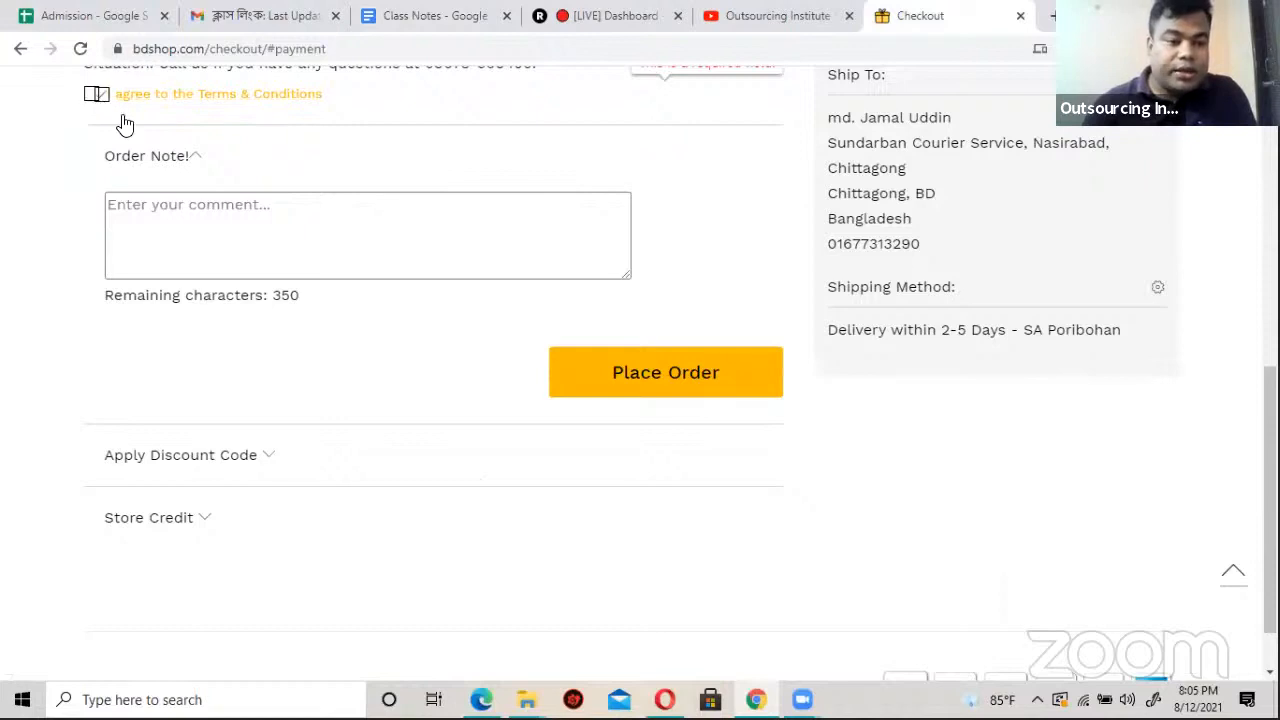
click(660, 371)
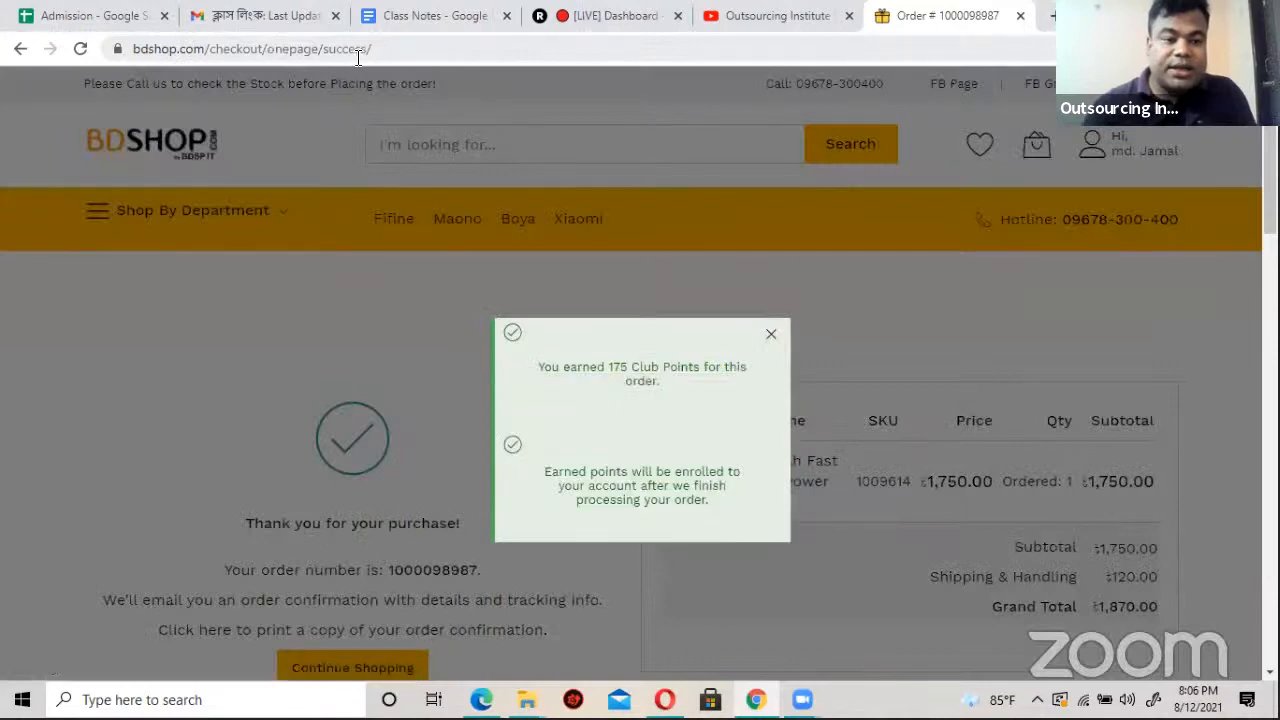
Step: Copy the order success page's web address and paste it below the payment link in Class Notes, followed by new lines
click(328, 48)
right_click(326, 47)
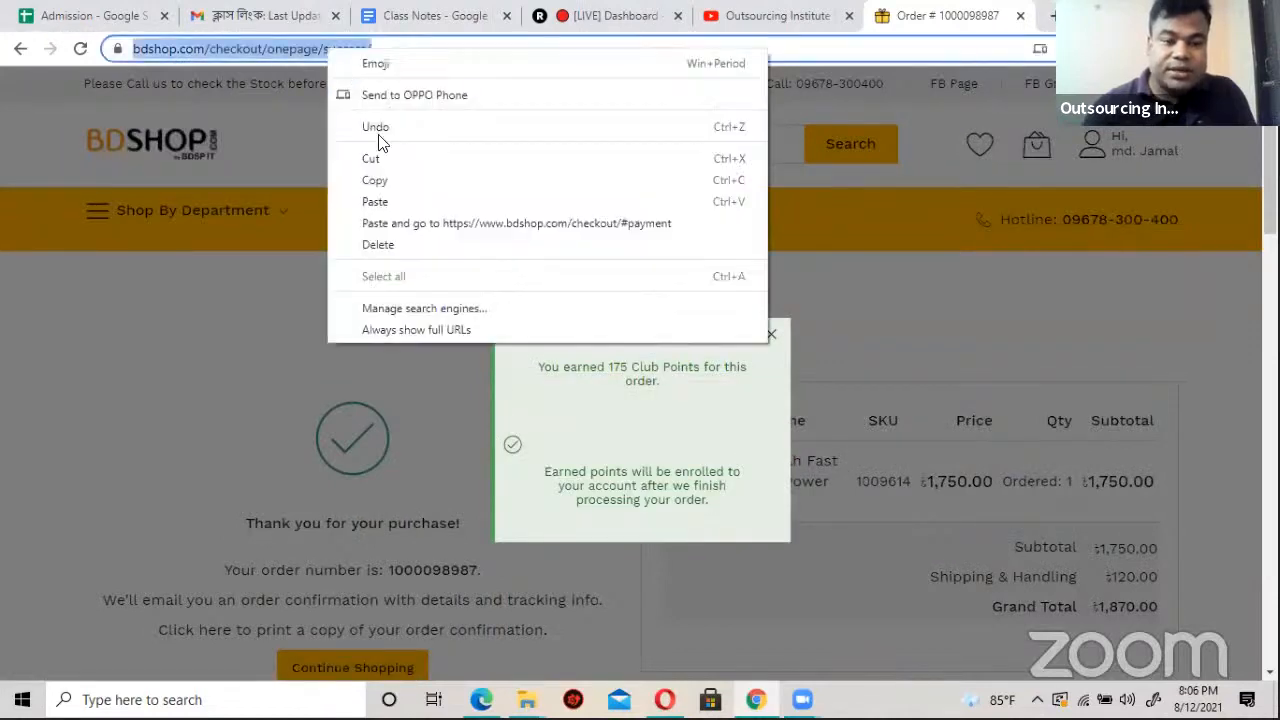
click(386, 180)
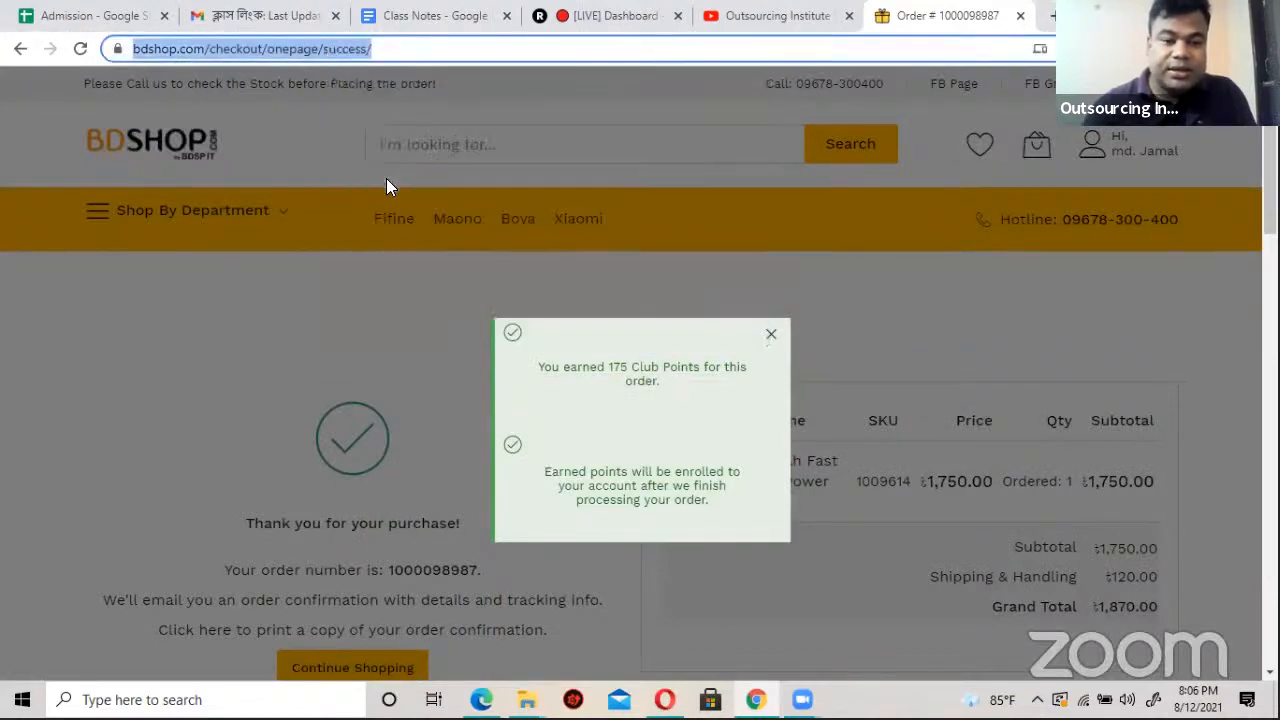
click(434, 15)
right_click(352, 432)
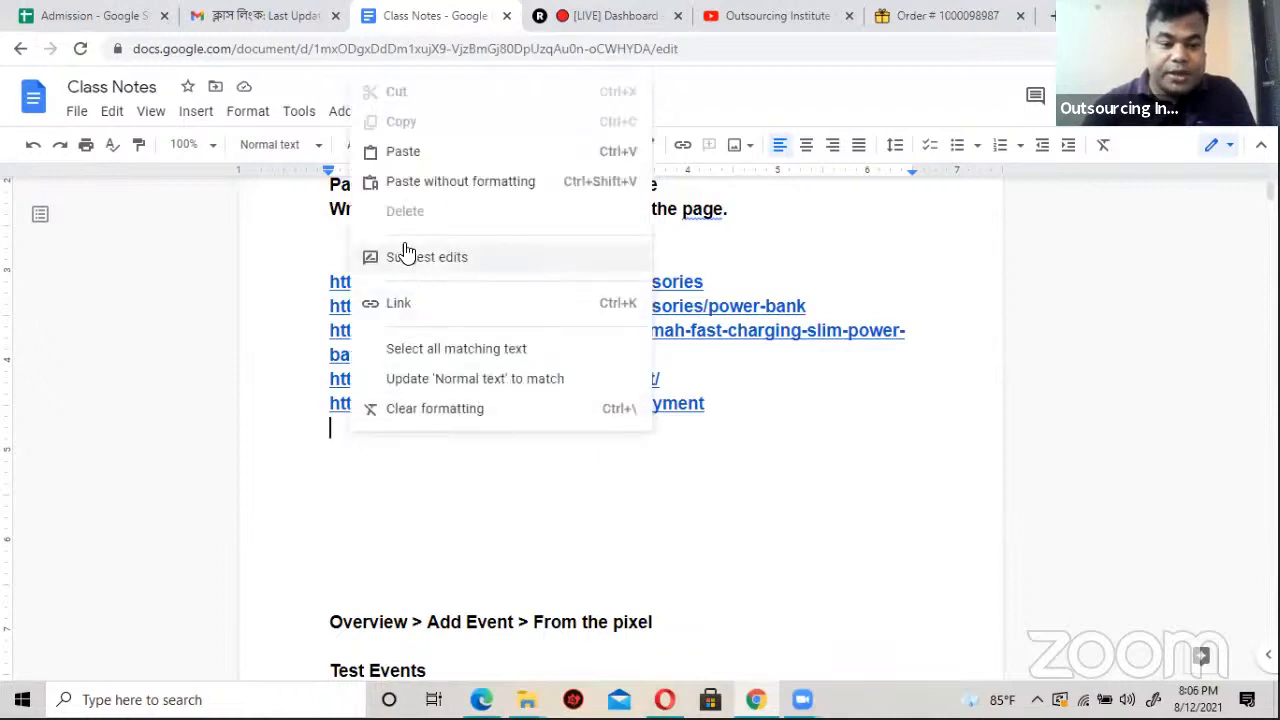
click(403, 152)
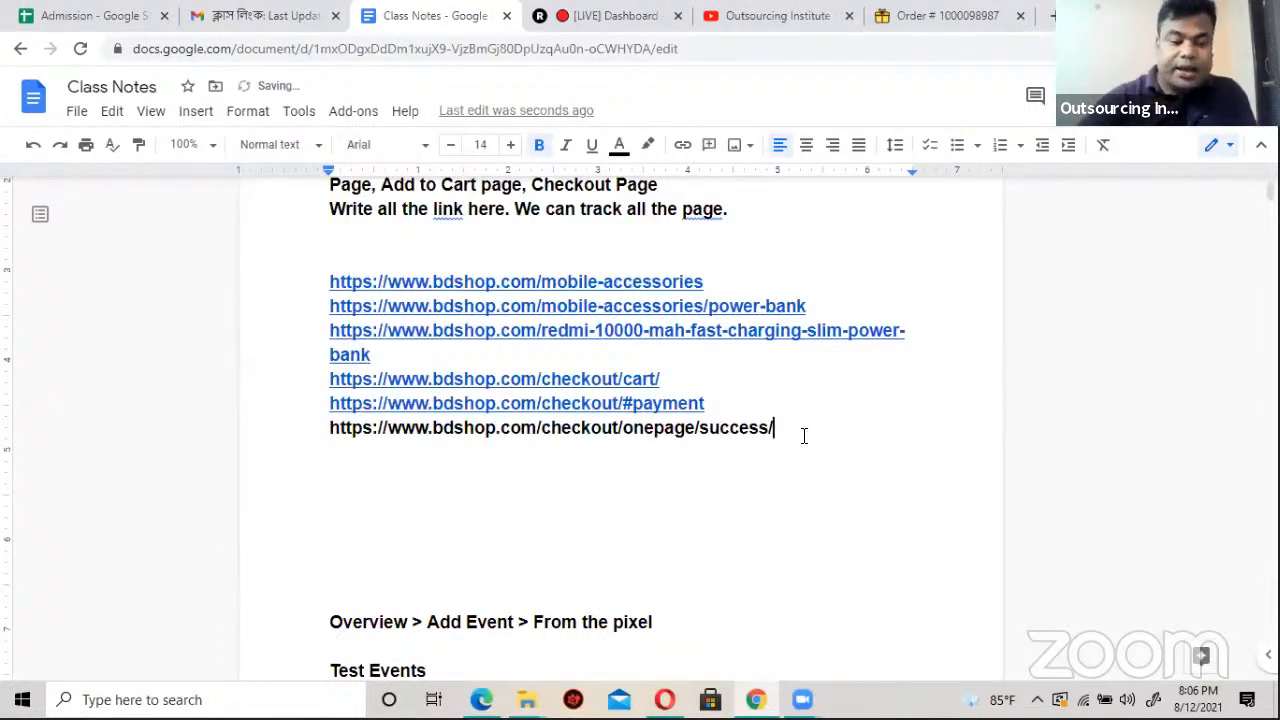
key(Return)
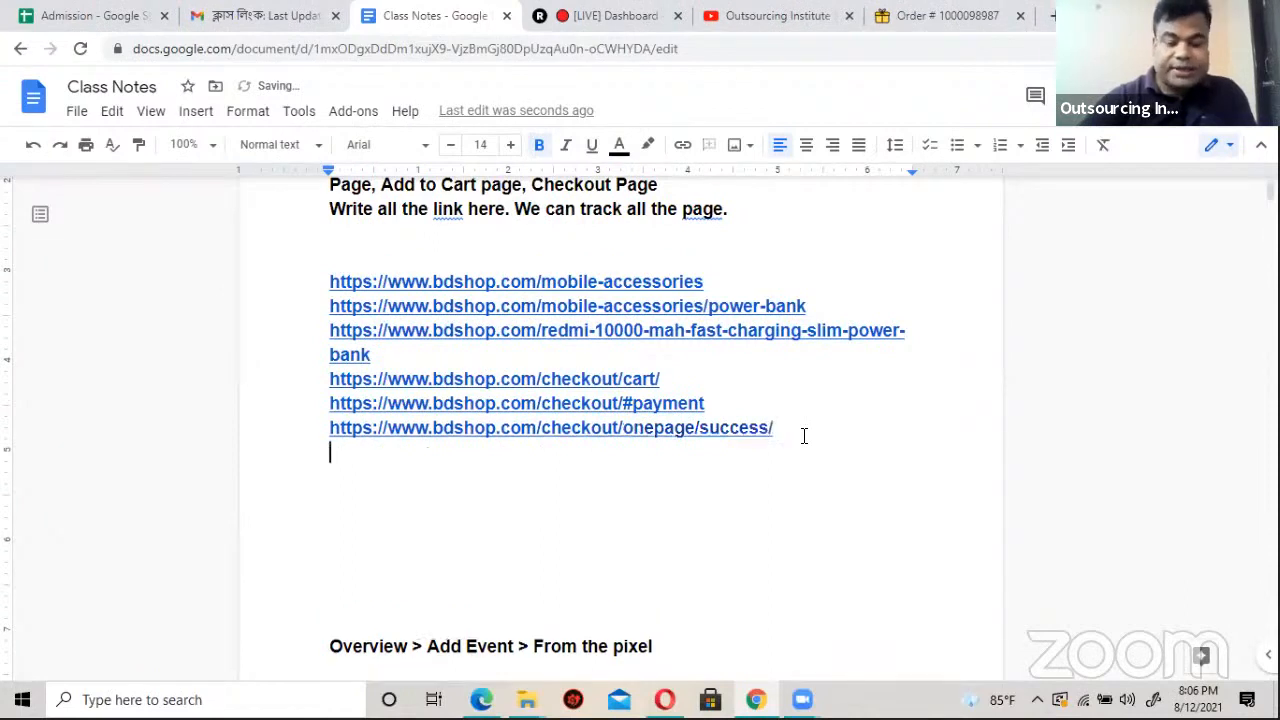
key(Return)
key(Return)
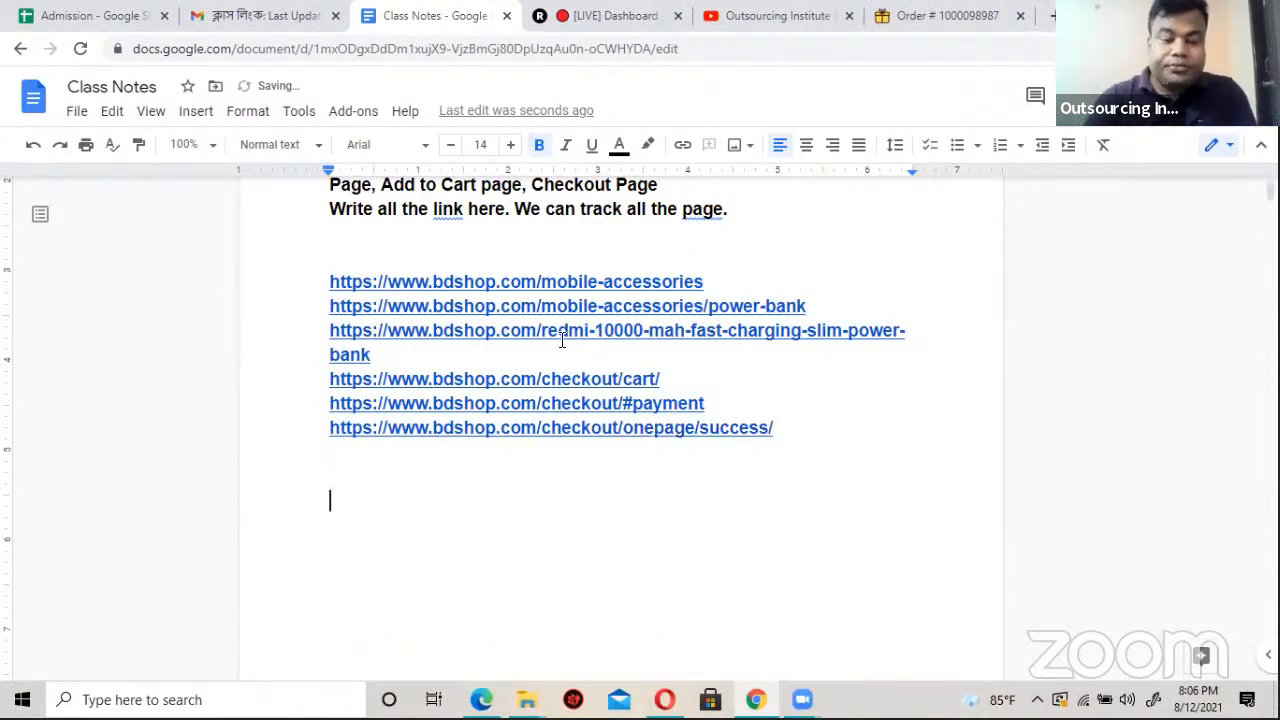
scroll(556, 336, down, 1)
scroll(553, 332, up, 1)
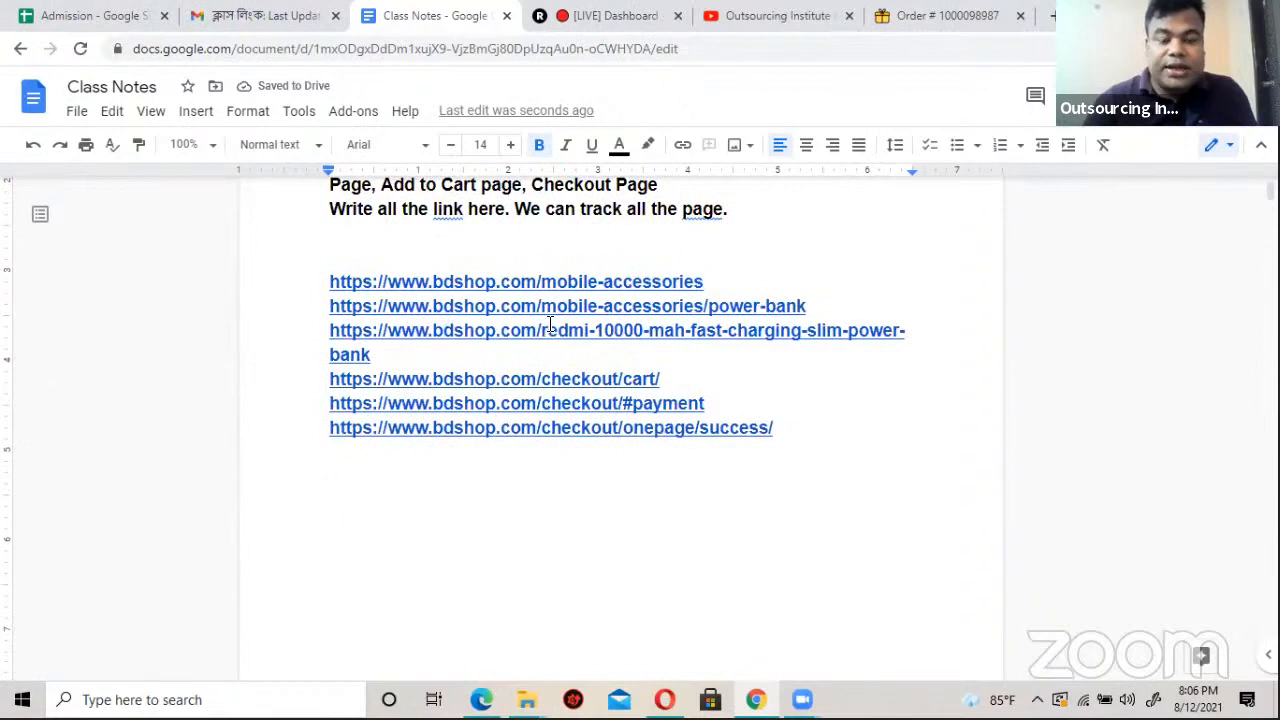
Step: Review the order confirmation page on the shop site and highlight the mobile-accessories link in Class Notes
click(925, 18)
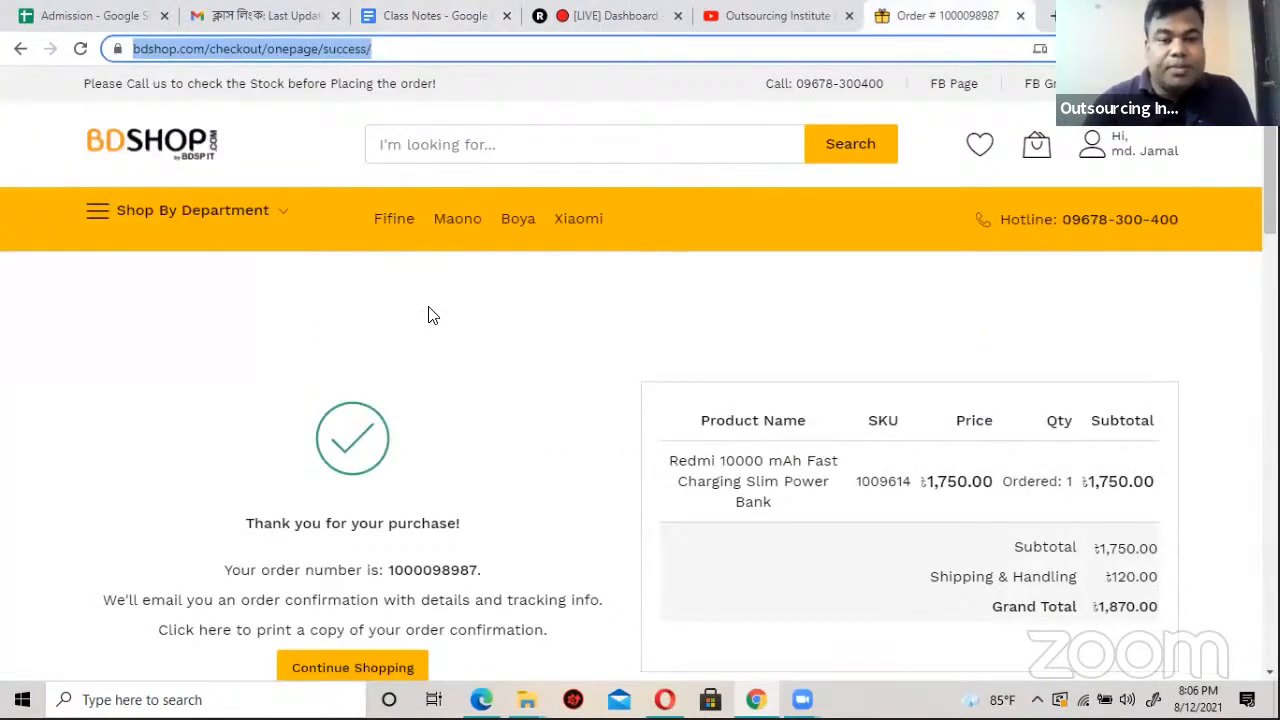
click(430, 16)
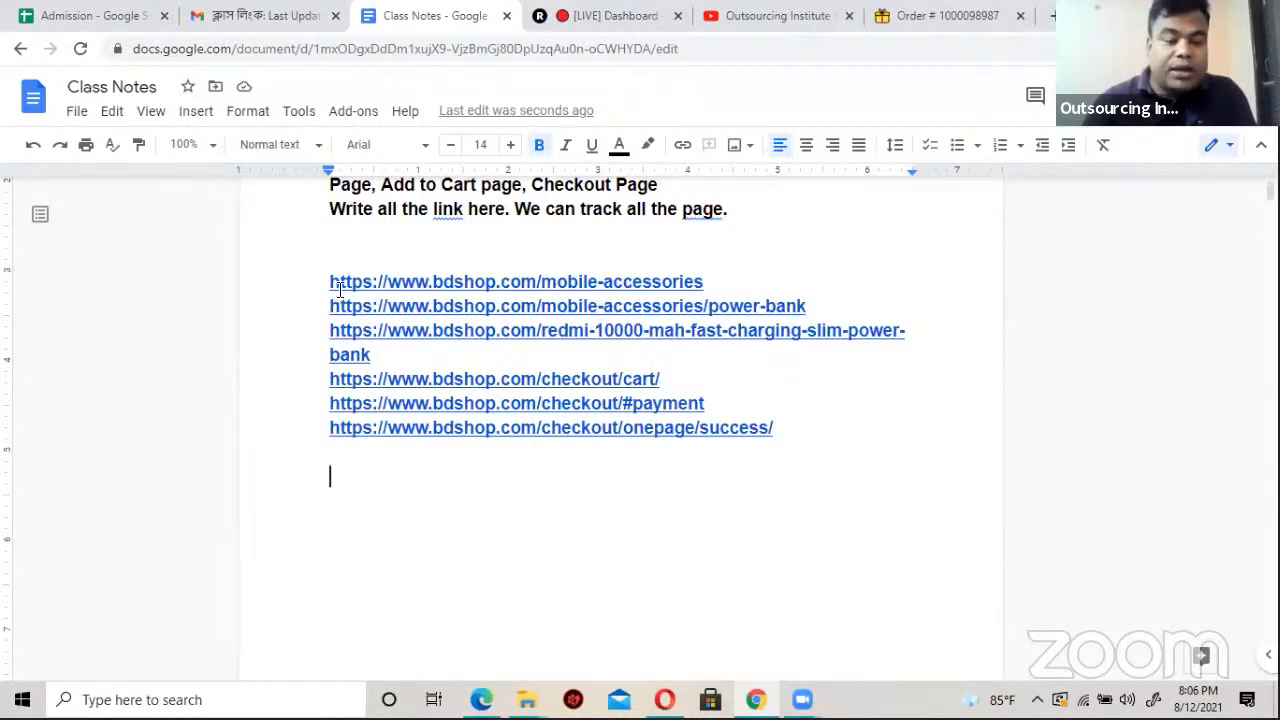
drag(329, 283, 754, 289)
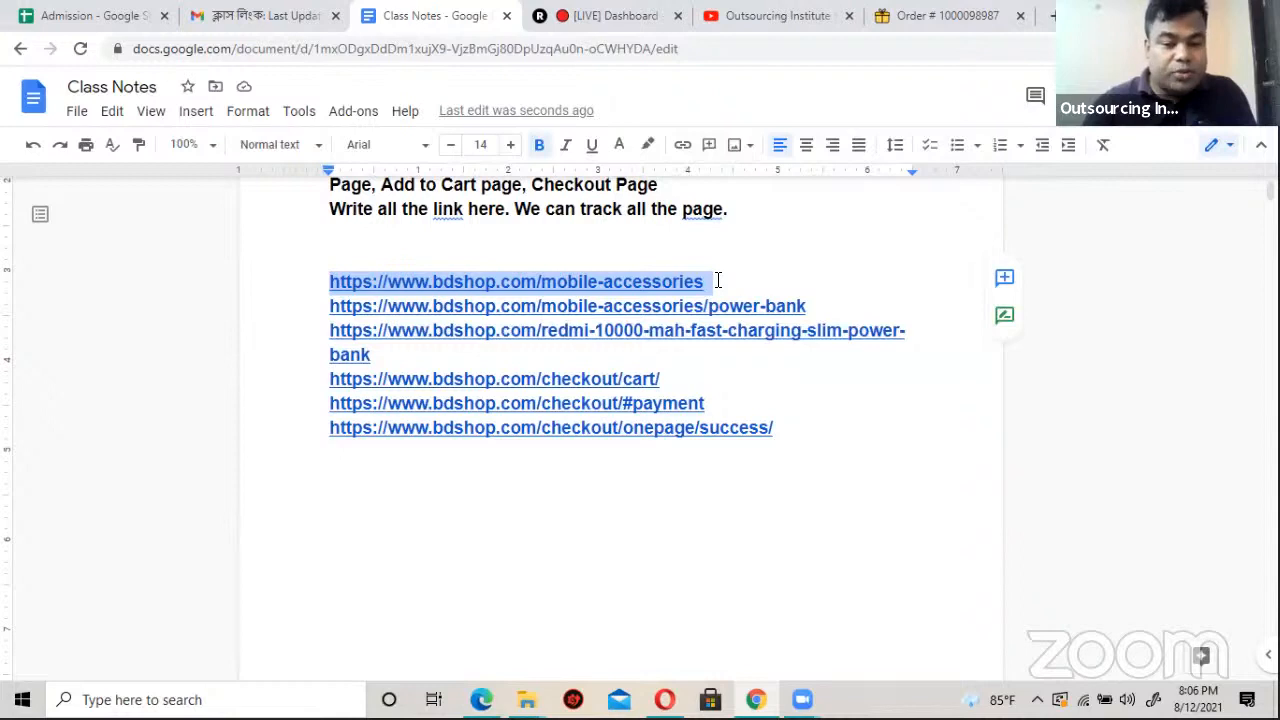
Step: Examine the mobile-accessories category link in Class Notes, highlighting the full address
click(343, 281)
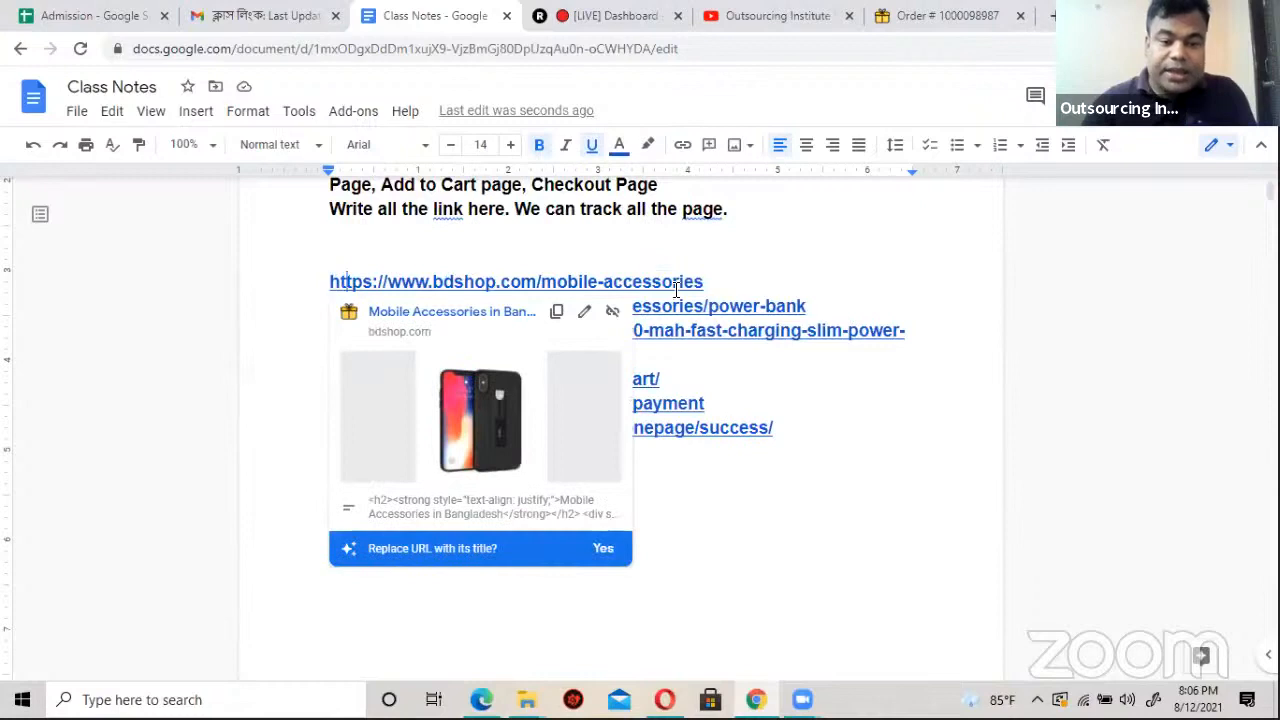
click(728, 278)
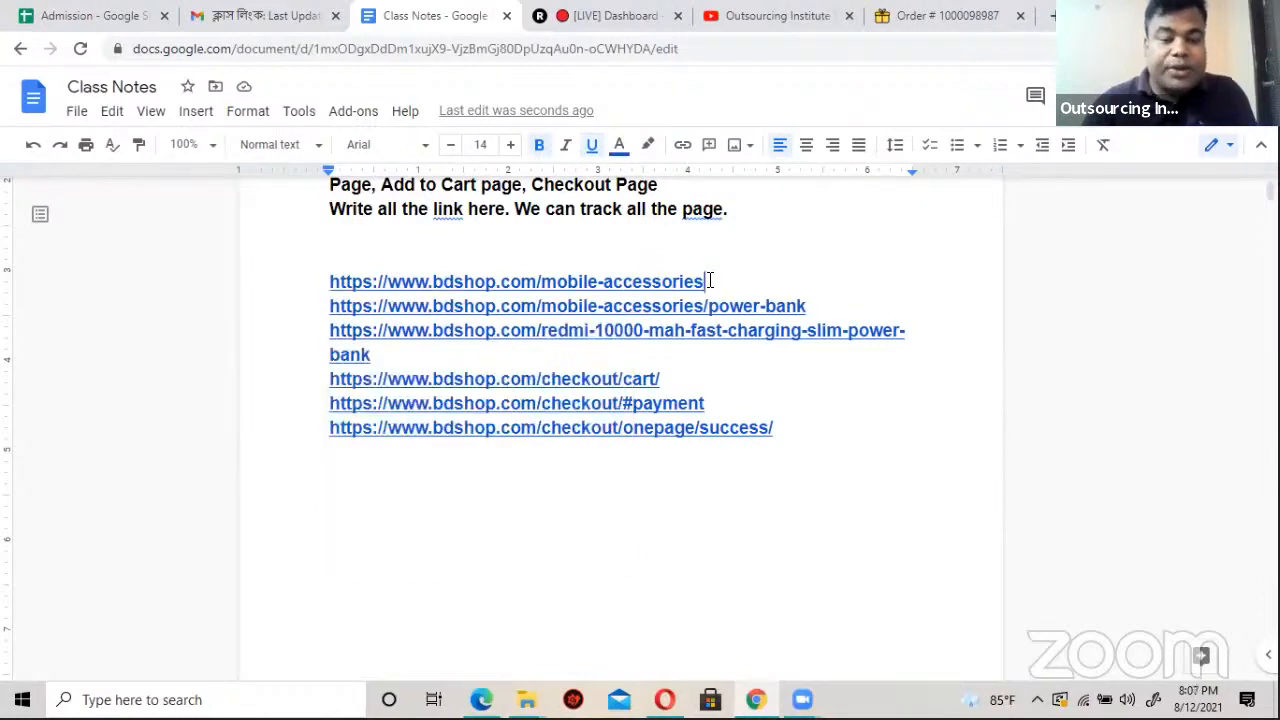
drag(502, 281, 328, 283)
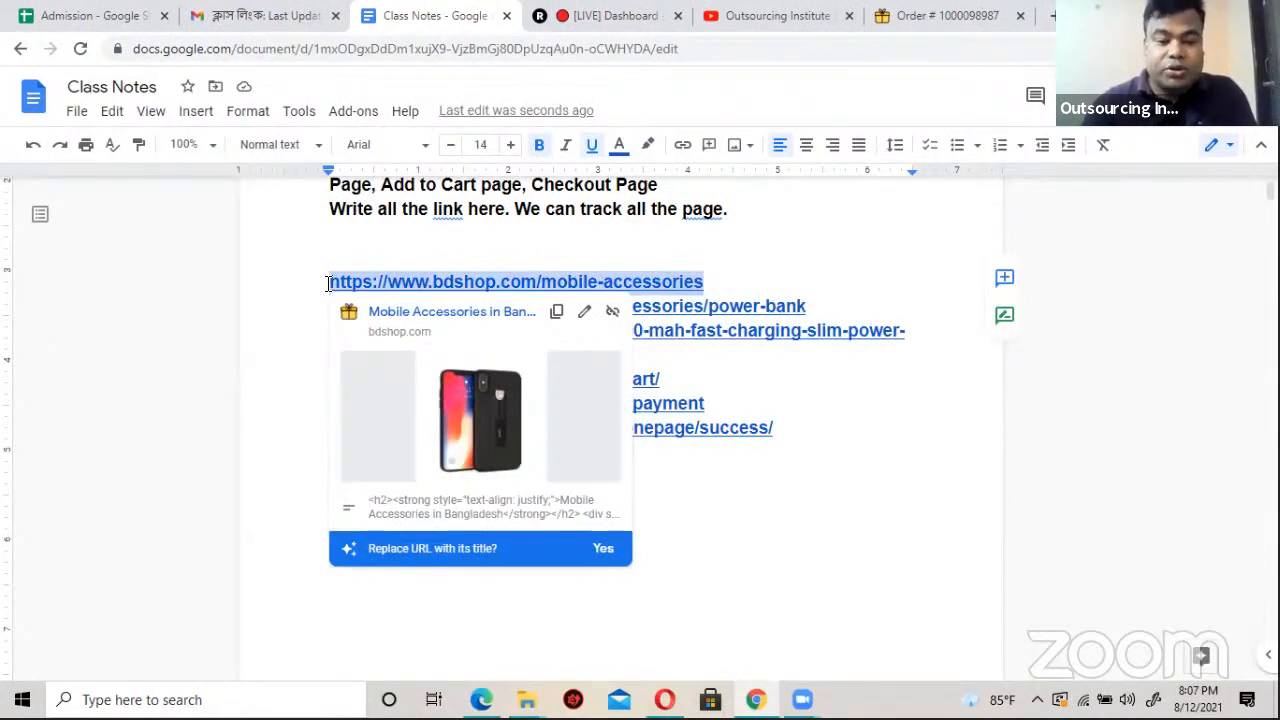
click(714, 281)
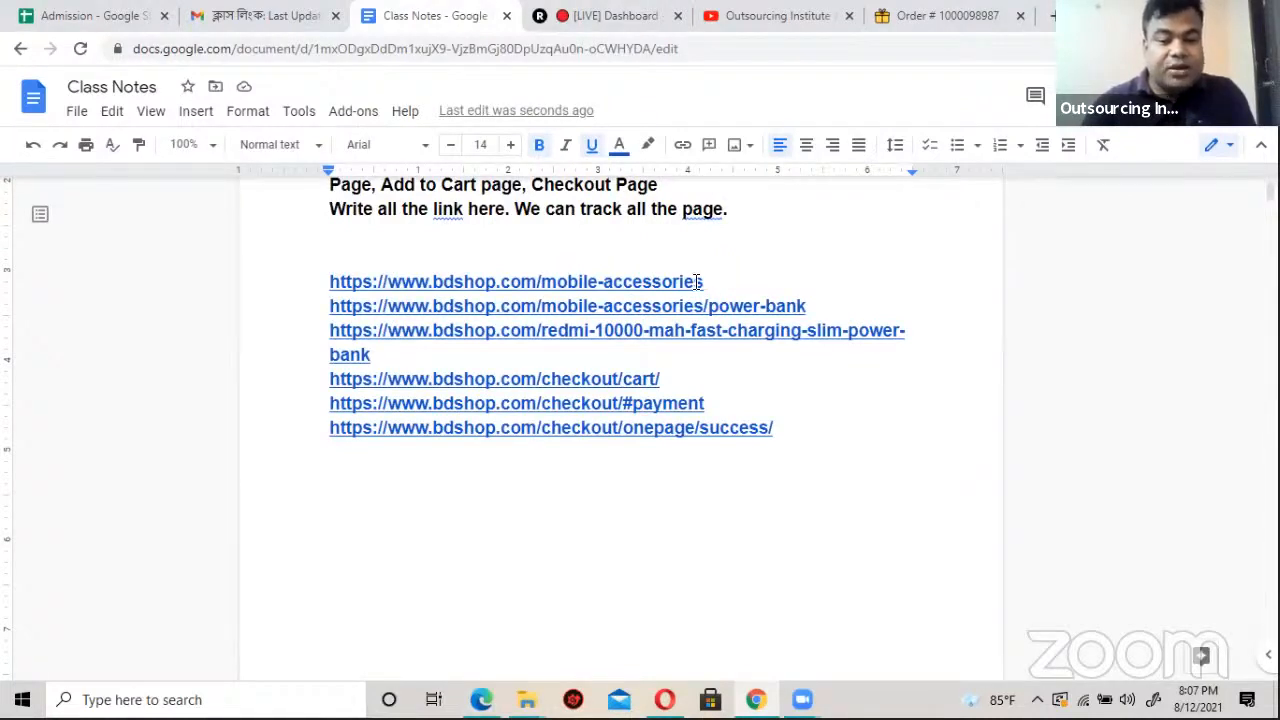
drag(750, 298, 749, 263)
click(749, 263)
click(712, 285)
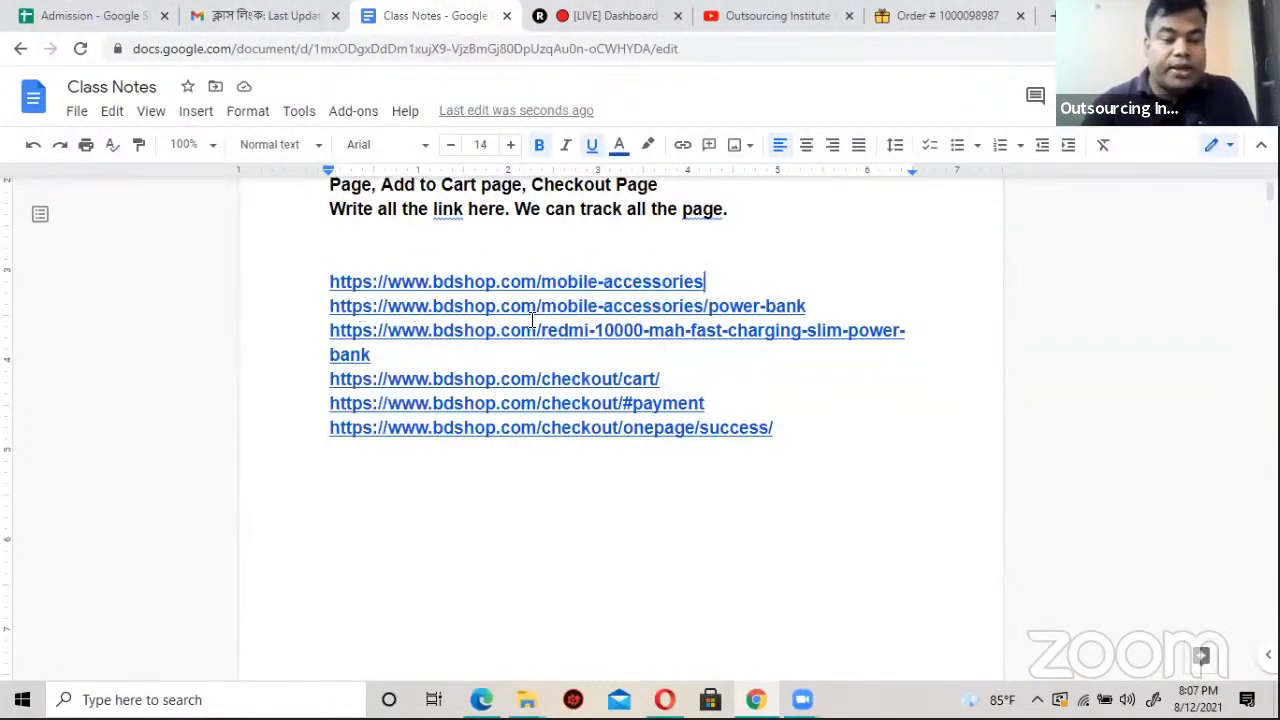
Step: Highlight the power-bank part of the subcategory link, followed by the entire link line
drag(710, 306, 806, 305)
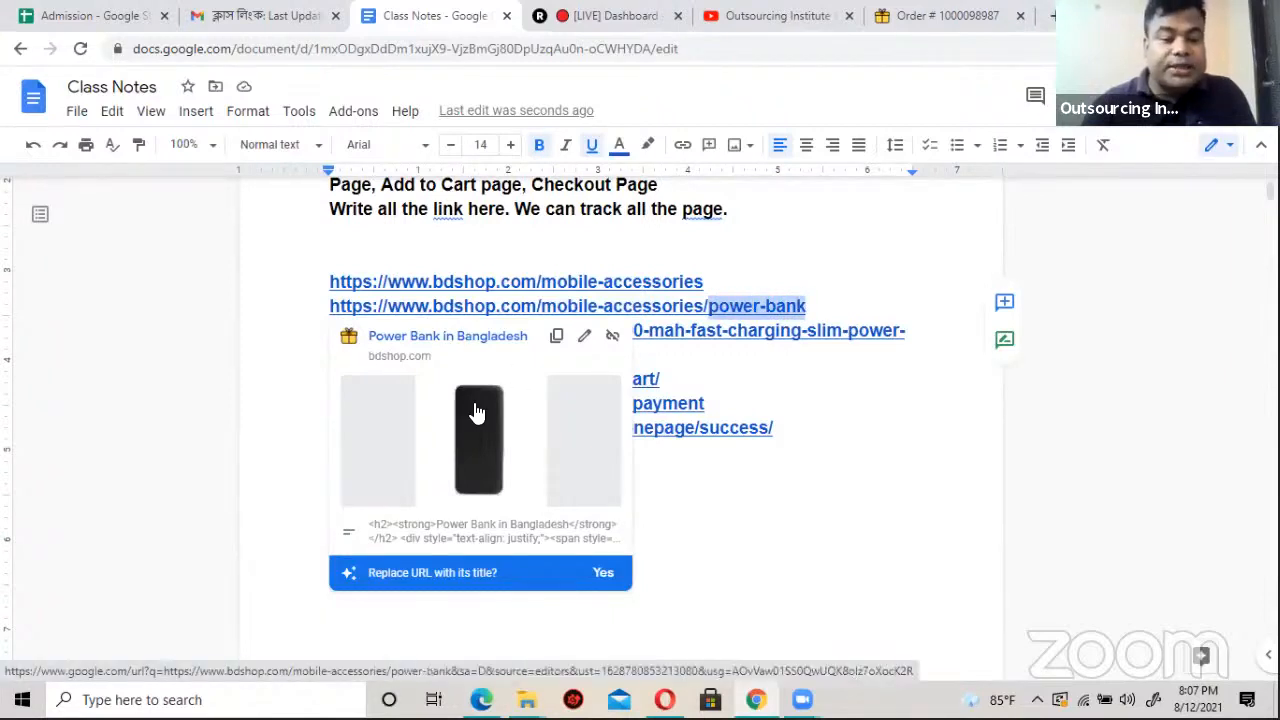
click(690, 305)
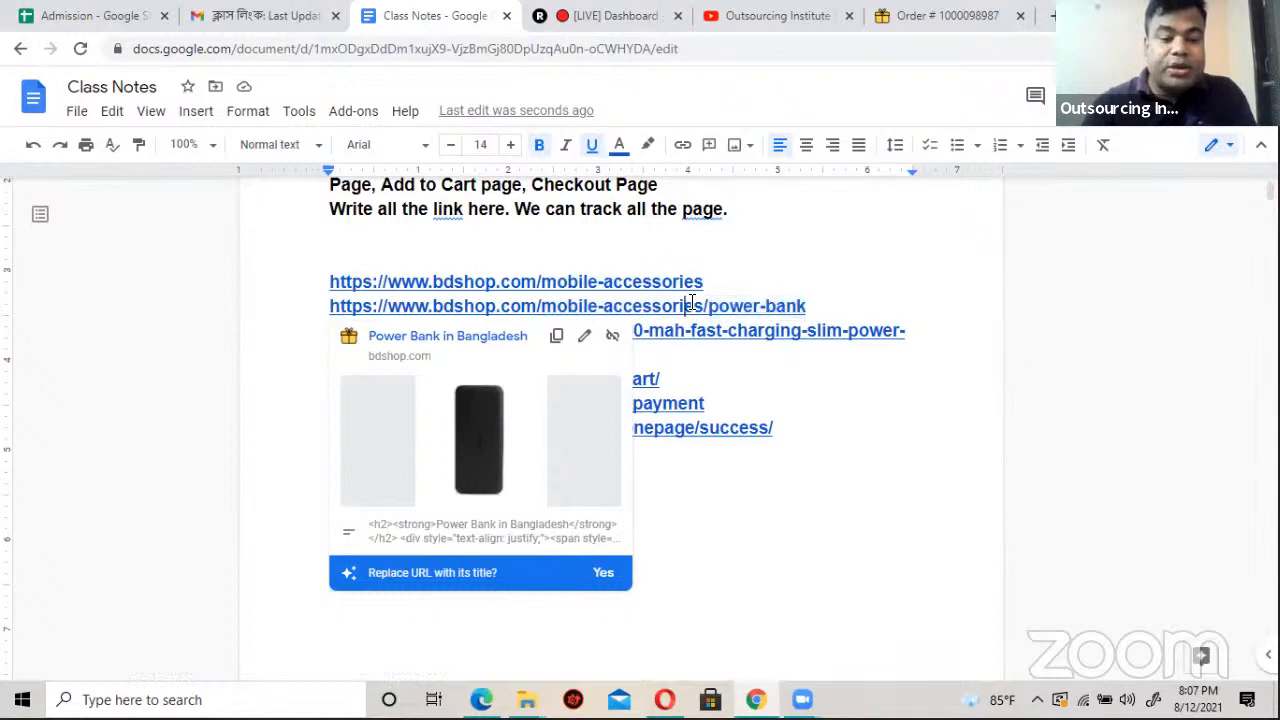
triple_click(740, 307)
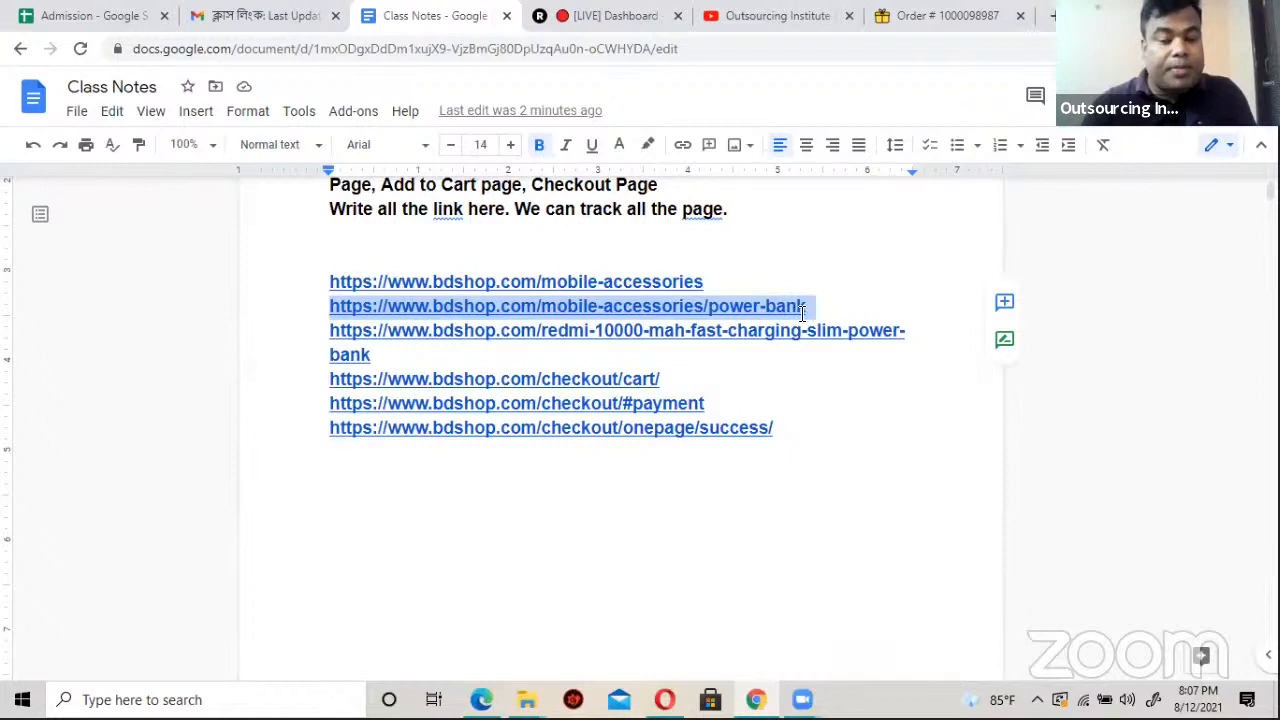
Step: Examine the Redmi 10000 mAh power bank product link and its preview, highlighting the whole link
click(360, 337)
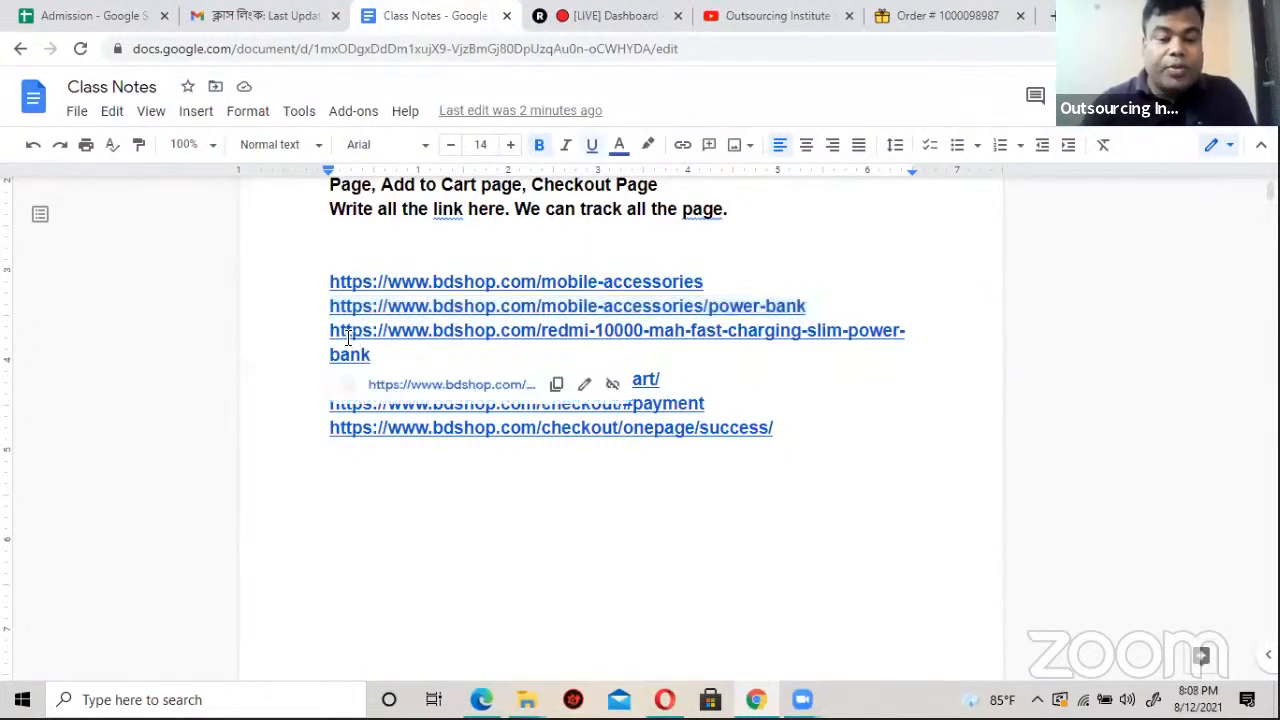
triple_click(398, 348)
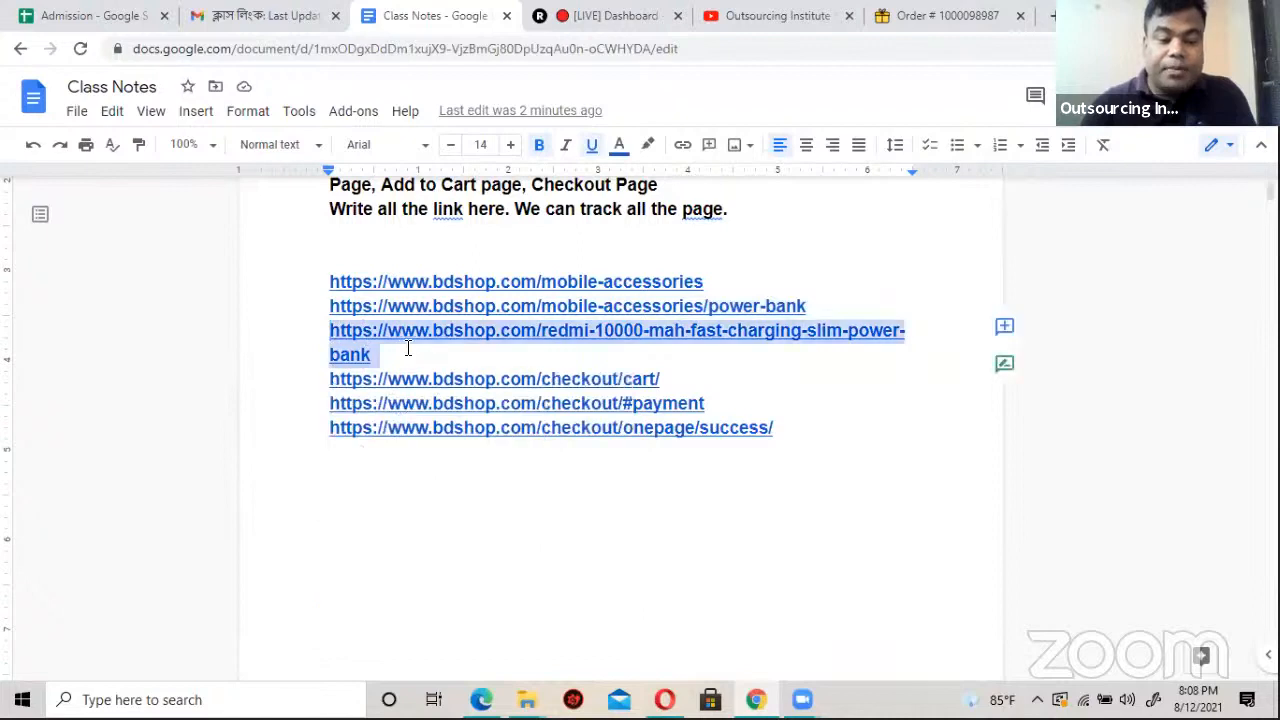
click(495, 335)
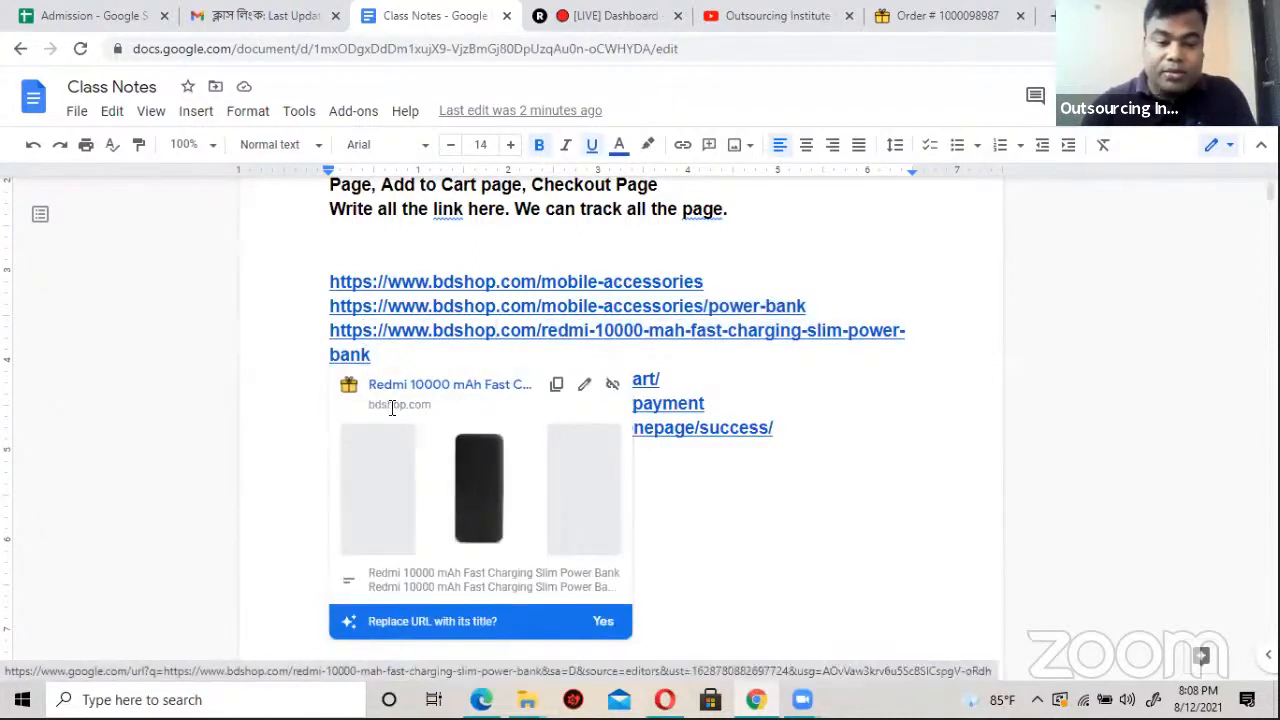
click(419, 391)
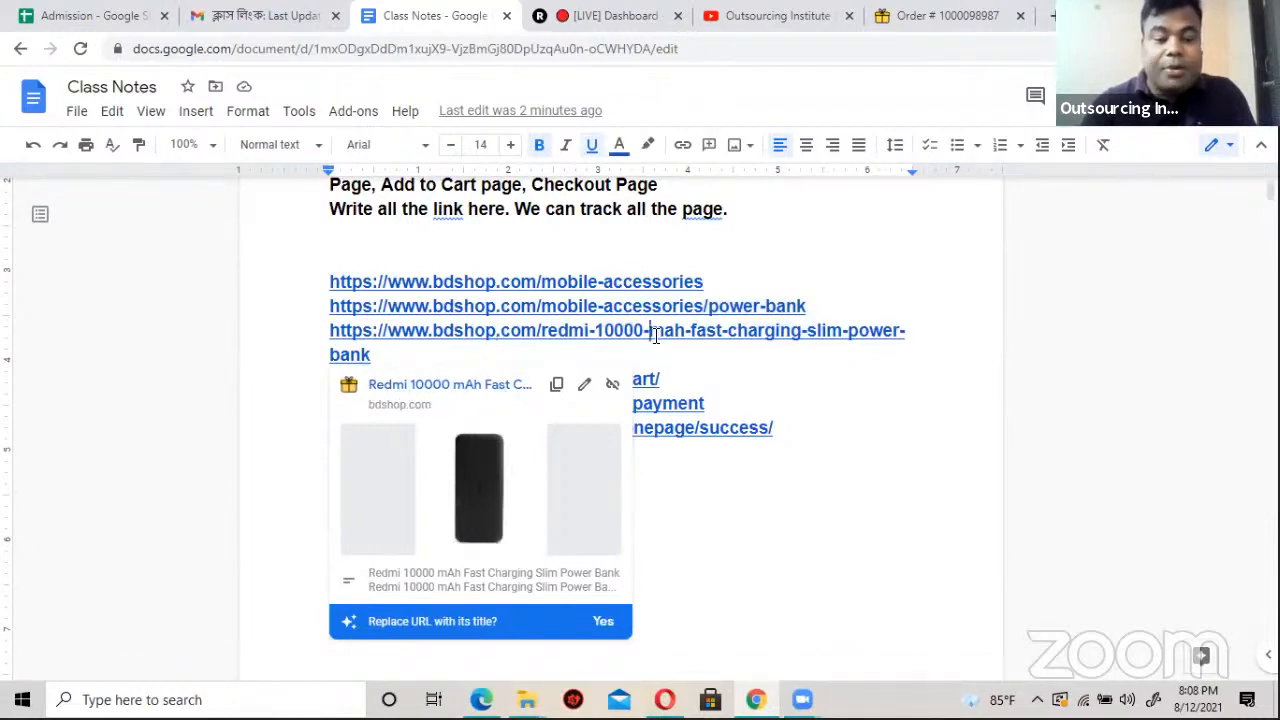
click(852, 246)
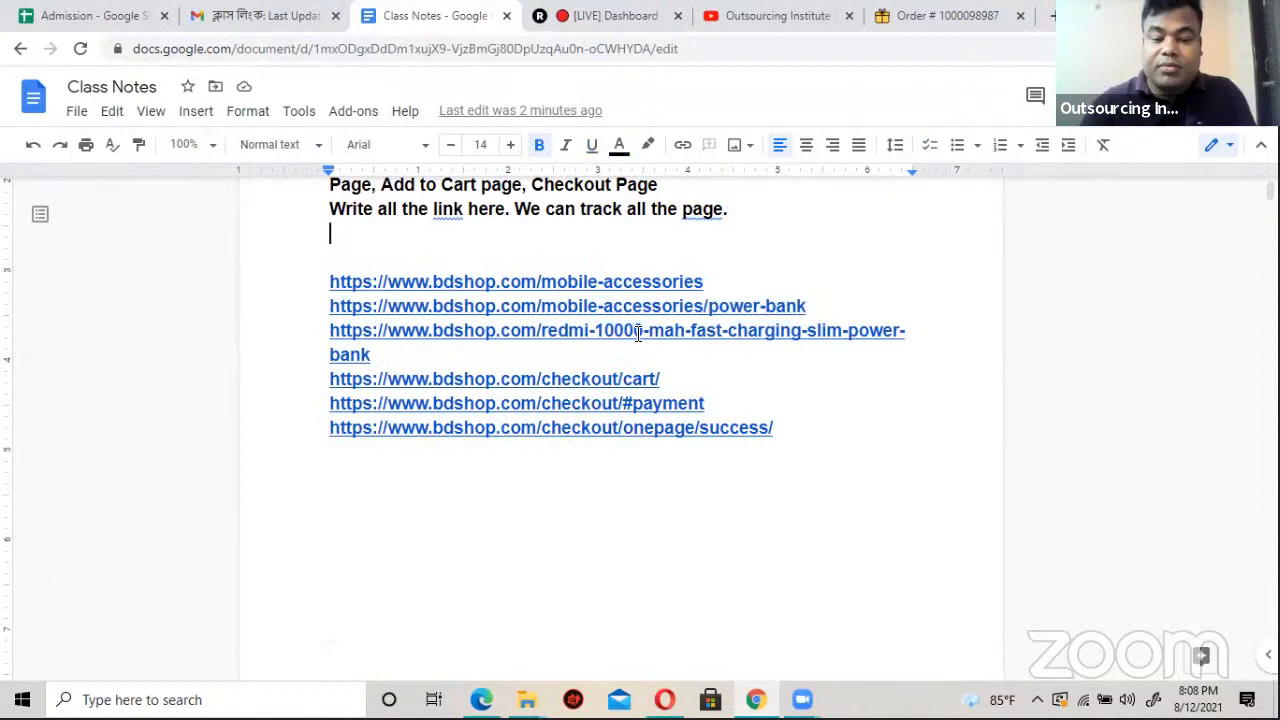
triple_click(399, 354)
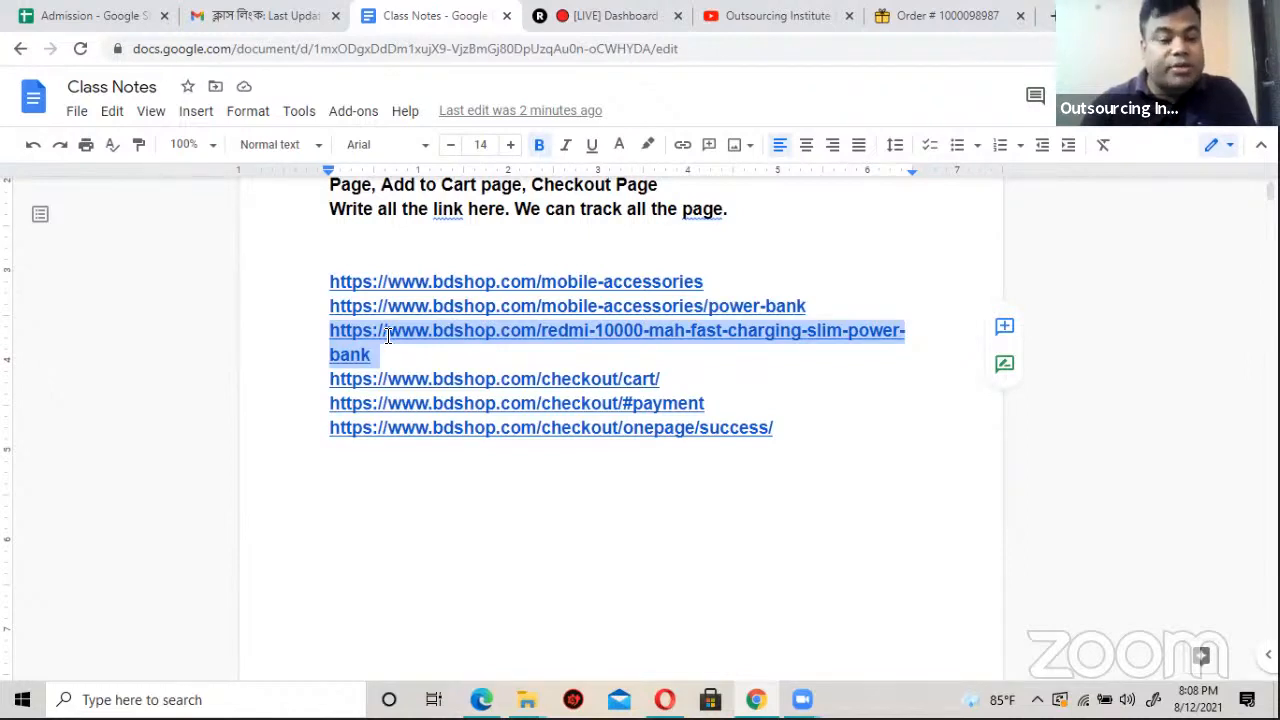
Step: Highlight the checkout cart link below the product link in Class Notes
click(424, 378)
click(330, 380)
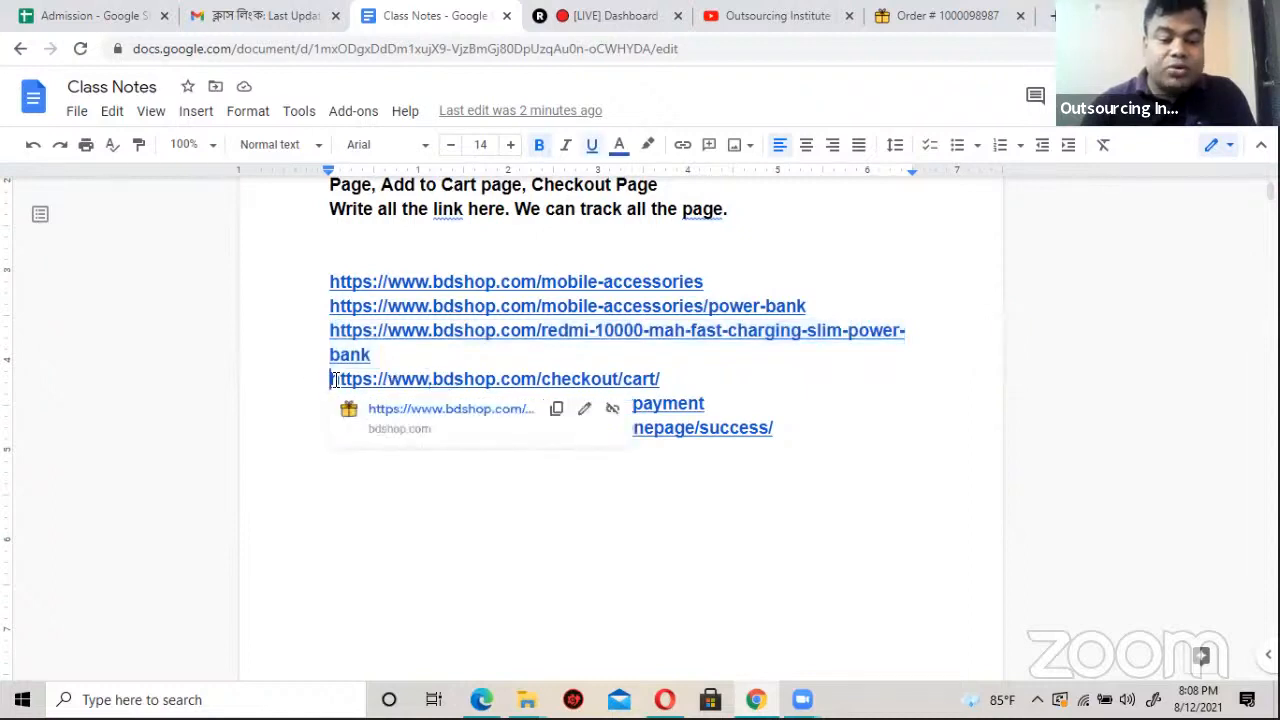
shift+click(690, 383)
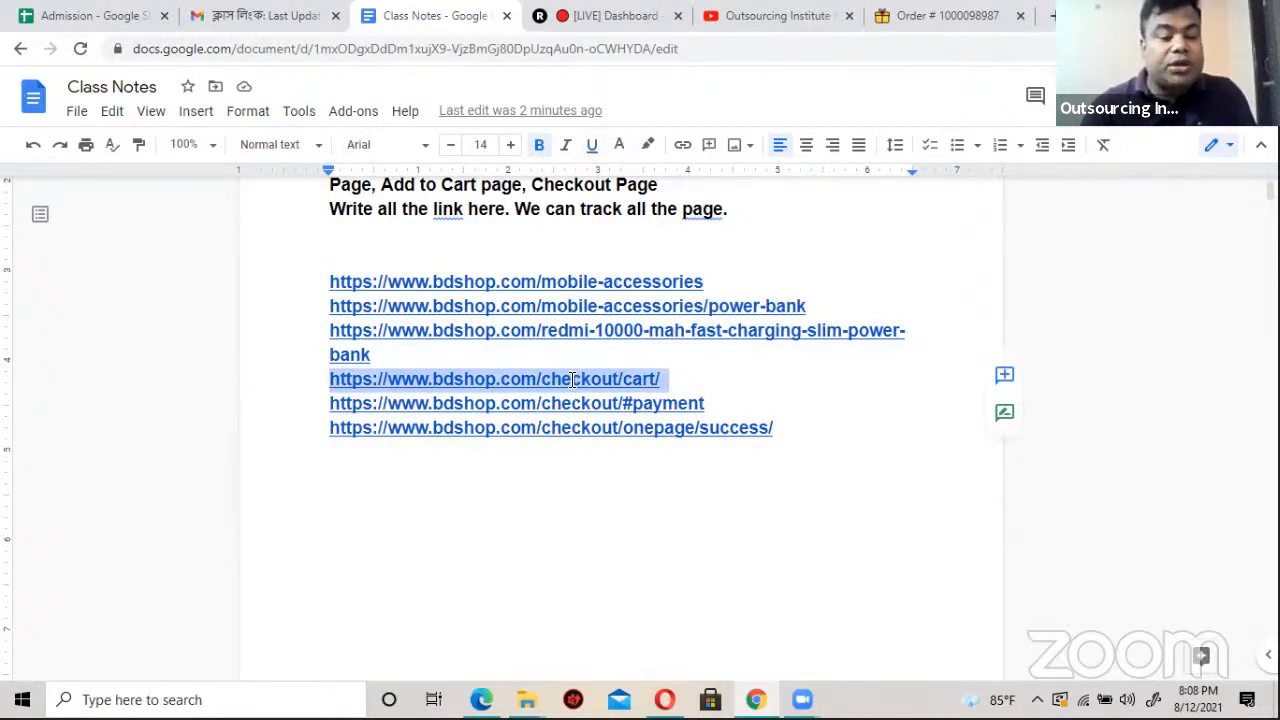
Step: Revisit the Redmi product link and examine the order success link at the end of the list
click(430, 334)
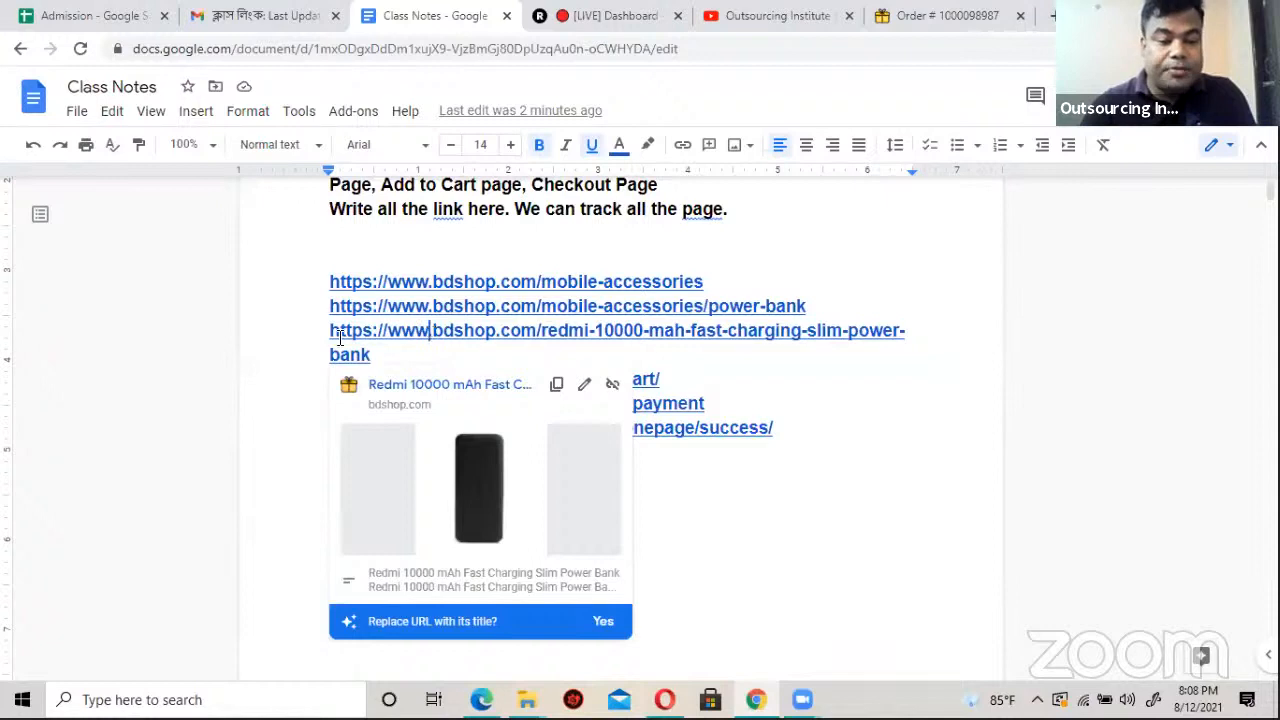
click(281, 367)
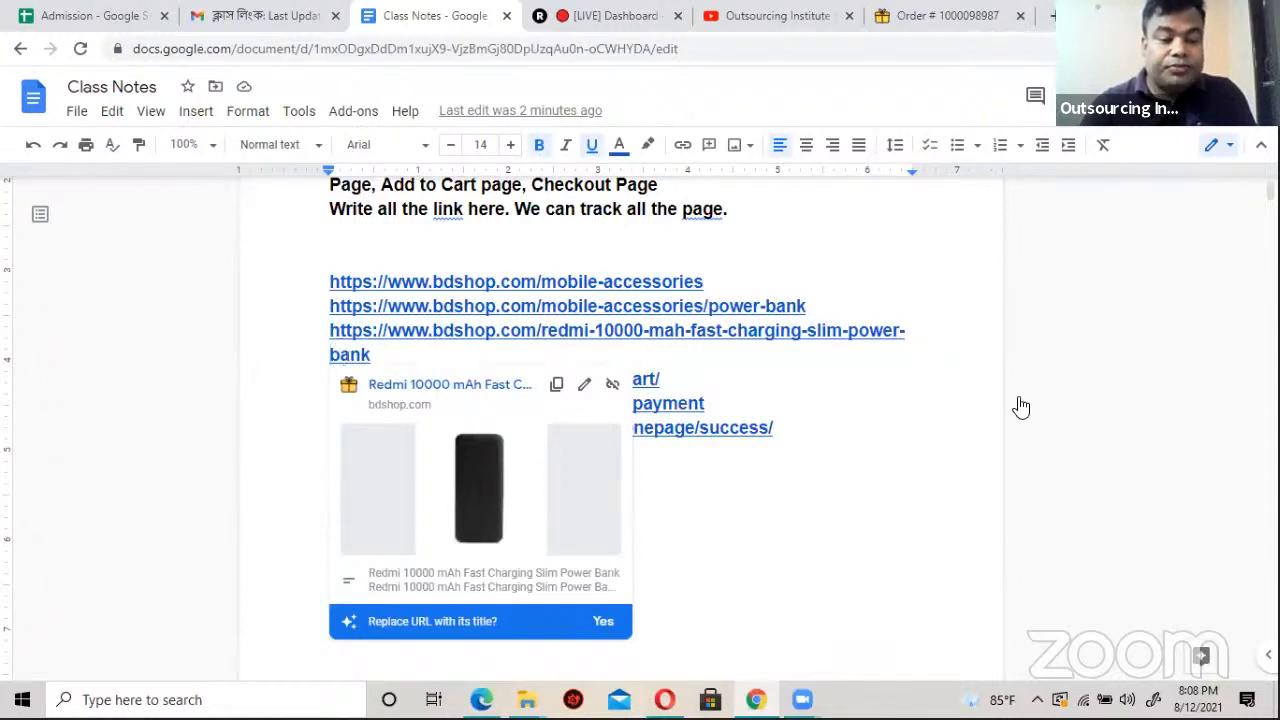
click(962, 430)
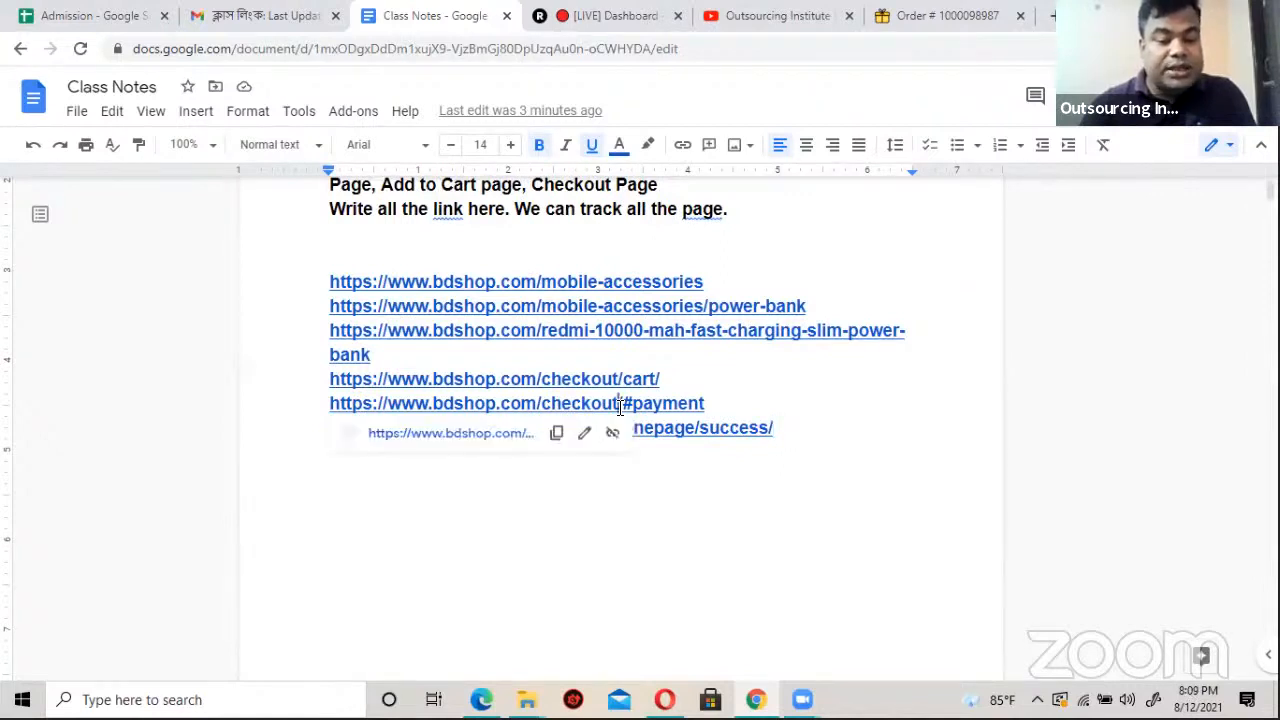
click(674, 428)
click(666, 477)
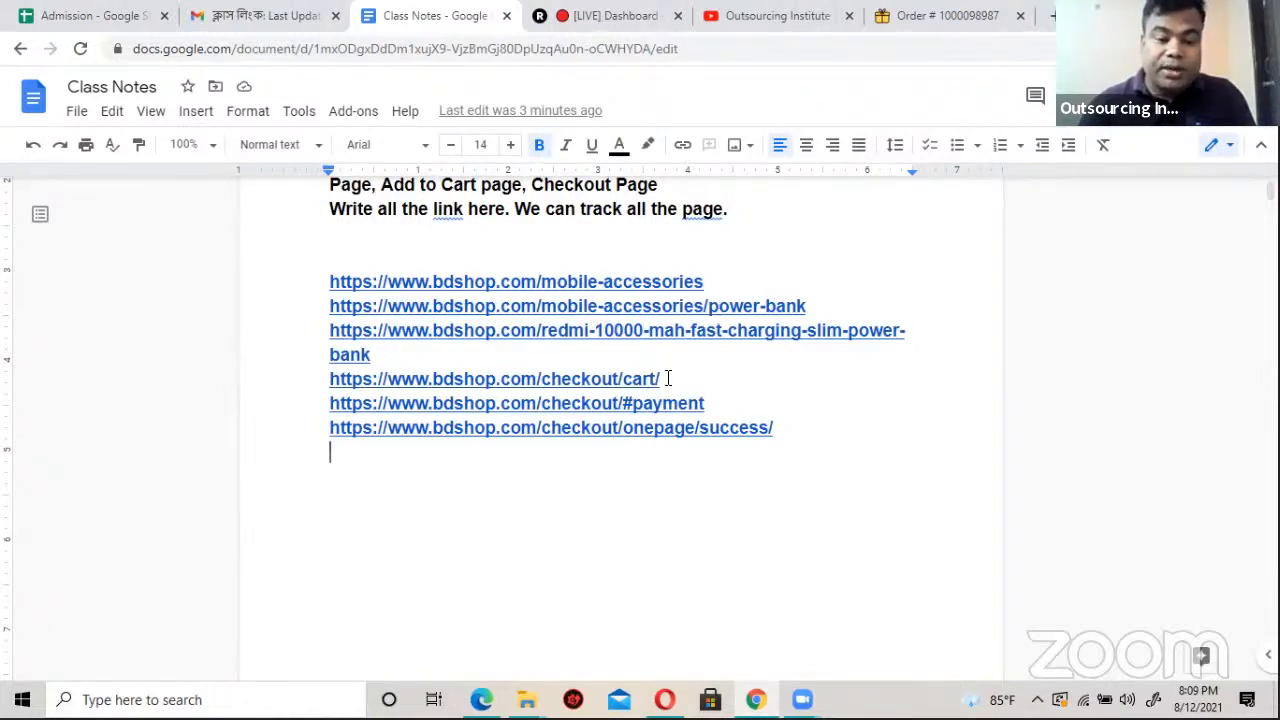
Step: Walk through the listed journey links from mobile-accessories through power-bank and the Redmi product to the order success page
click(580, 283)
click(589, 310)
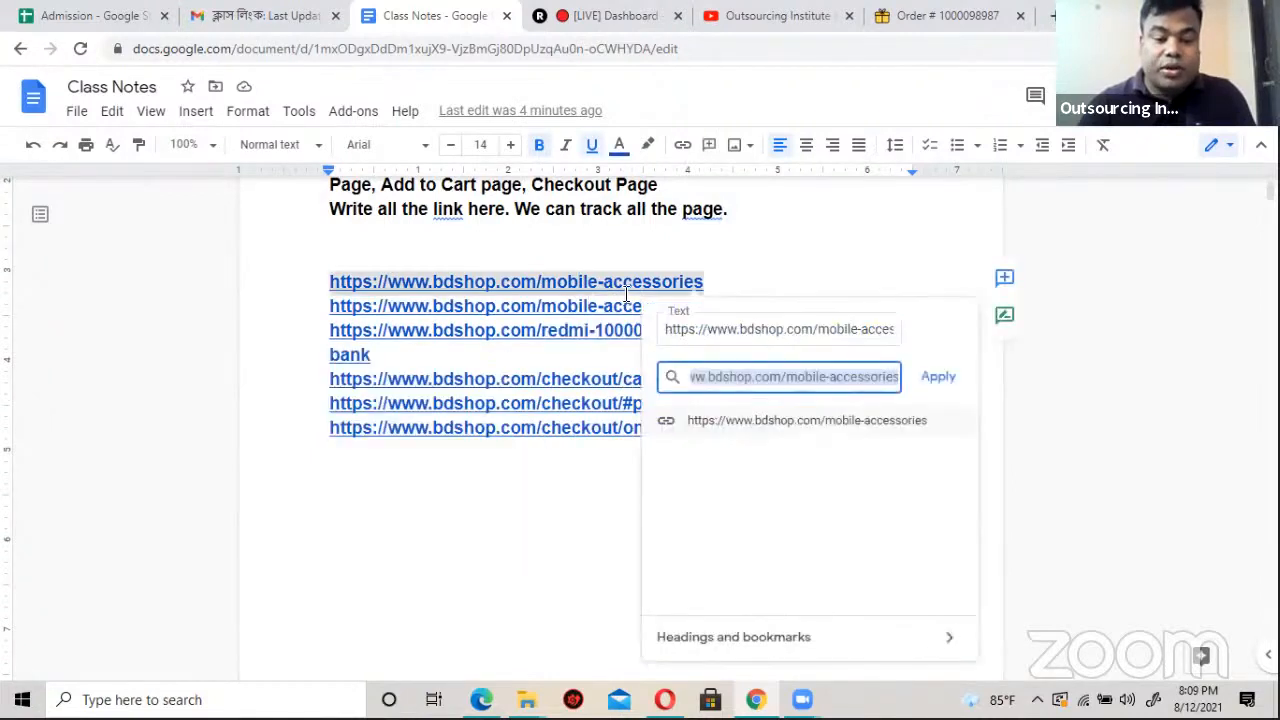
click(560, 290)
click(490, 283)
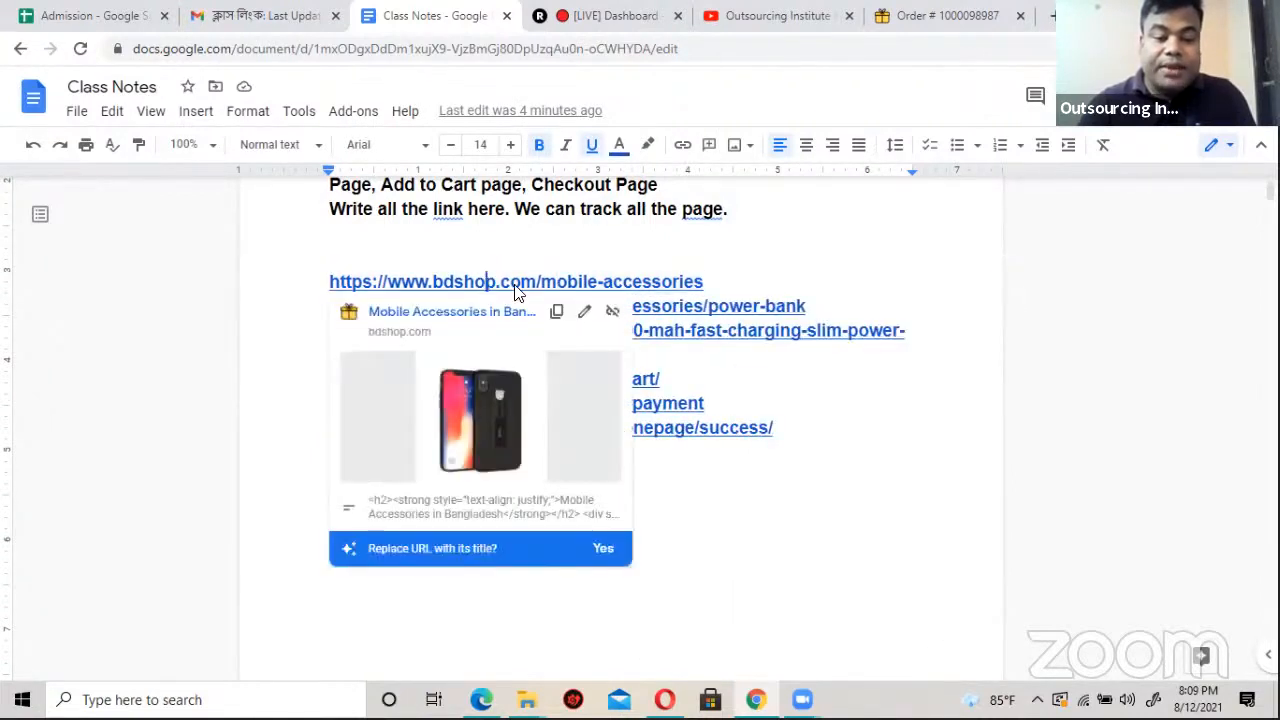
click(744, 288)
click(813, 310)
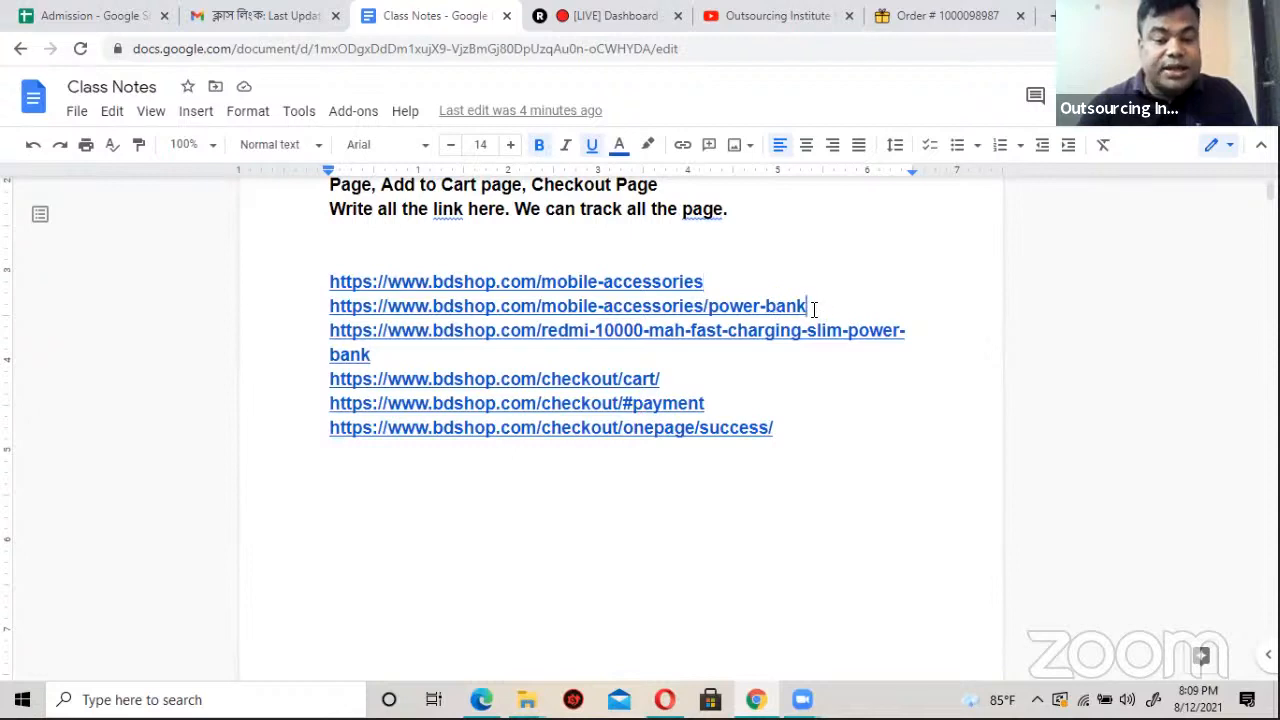
click(476, 331)
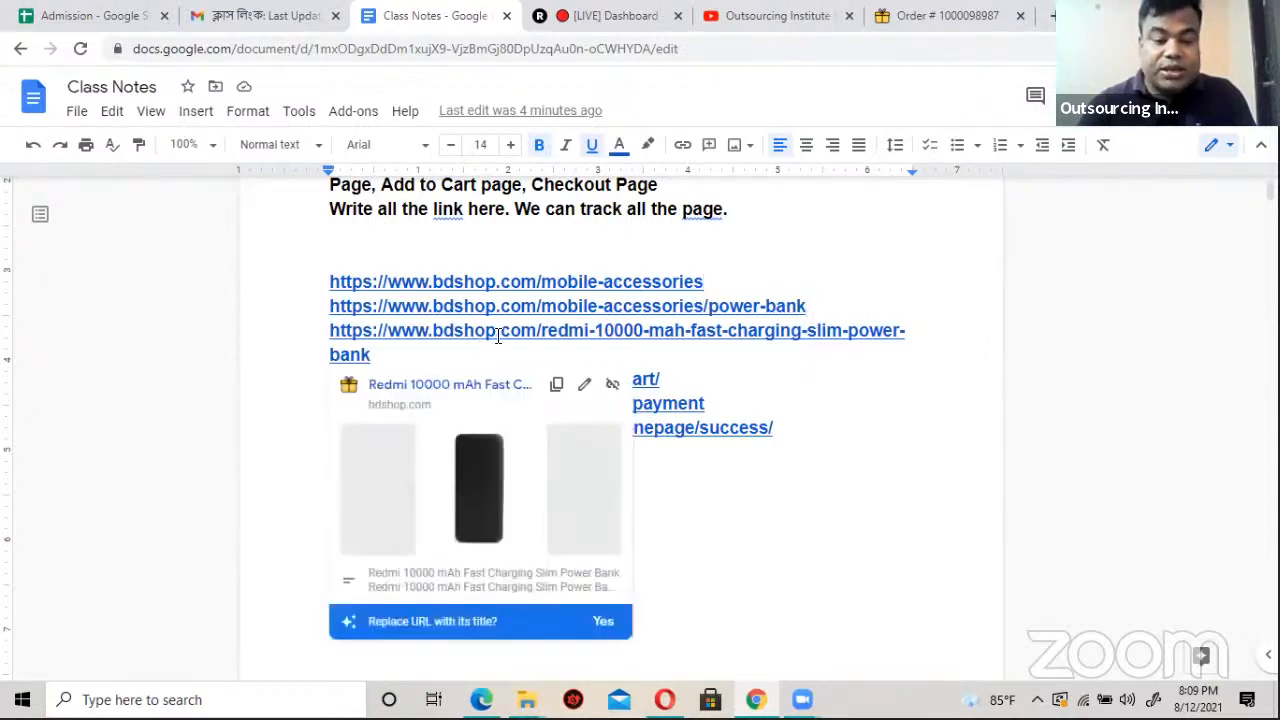
click(708, 428)
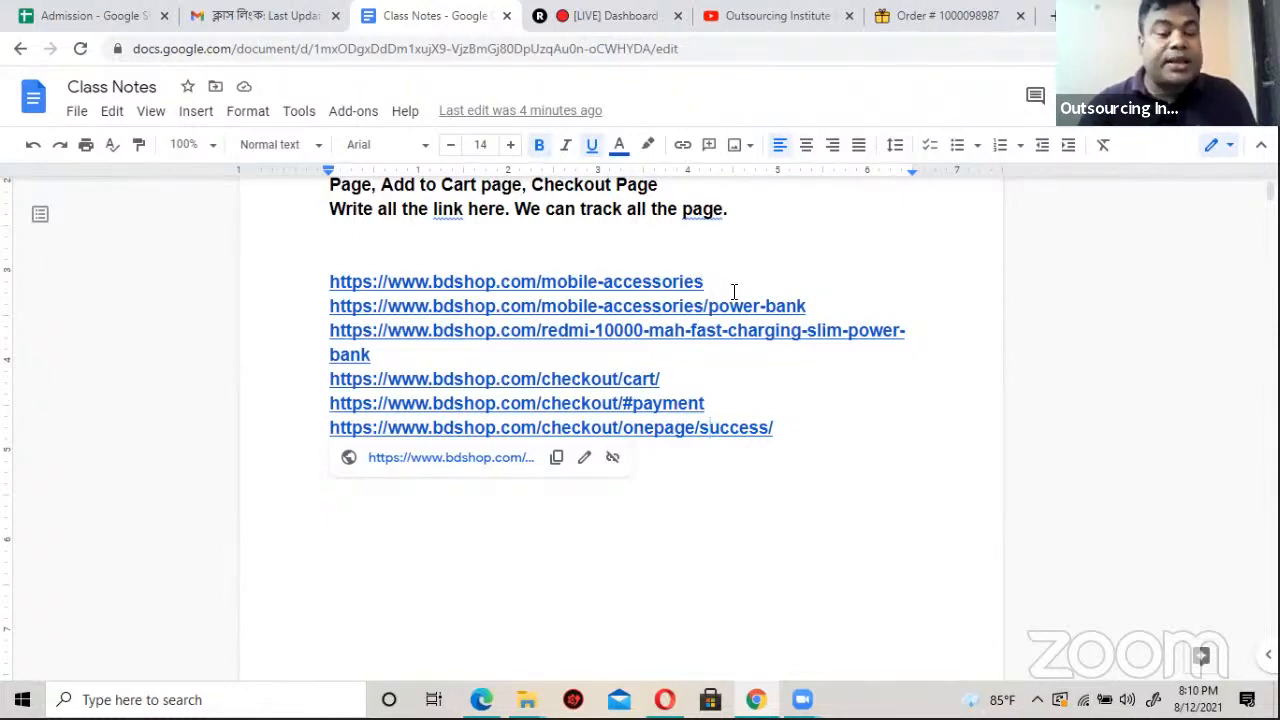
Step: Review the link list again, previewing the mobile-accessories and power-bank category links
click(688, 368)
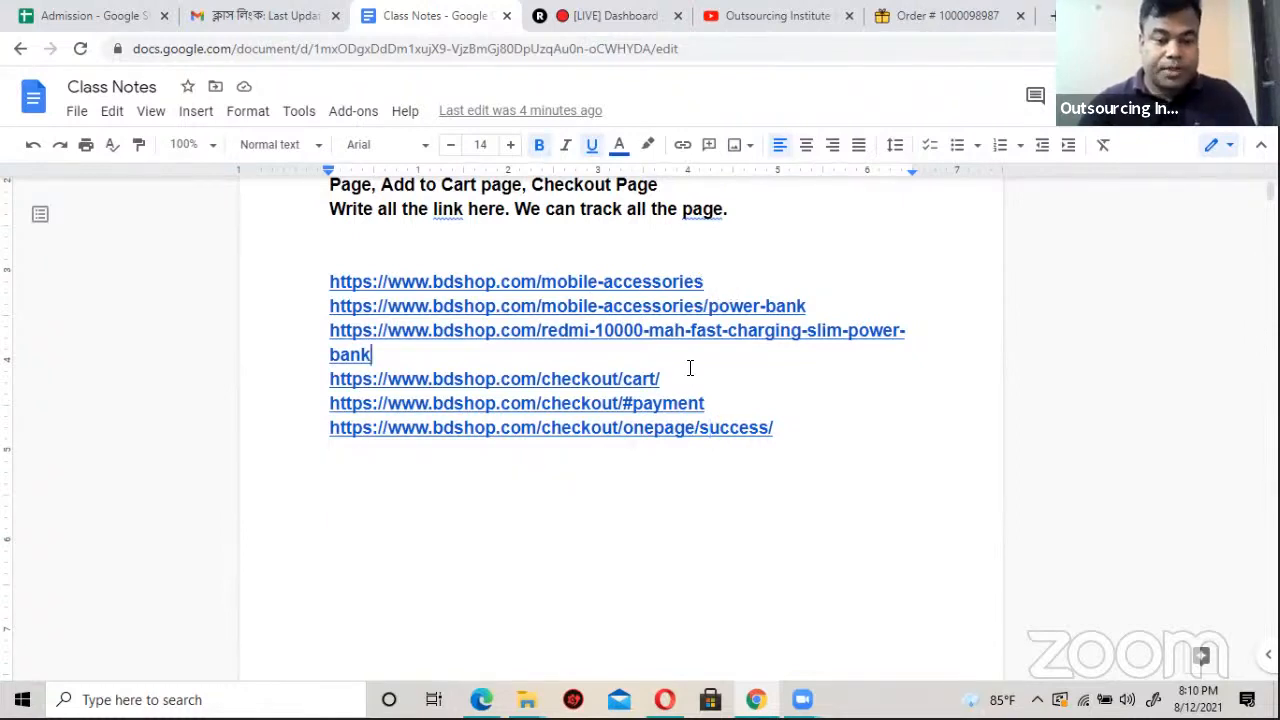
click(411, 479)
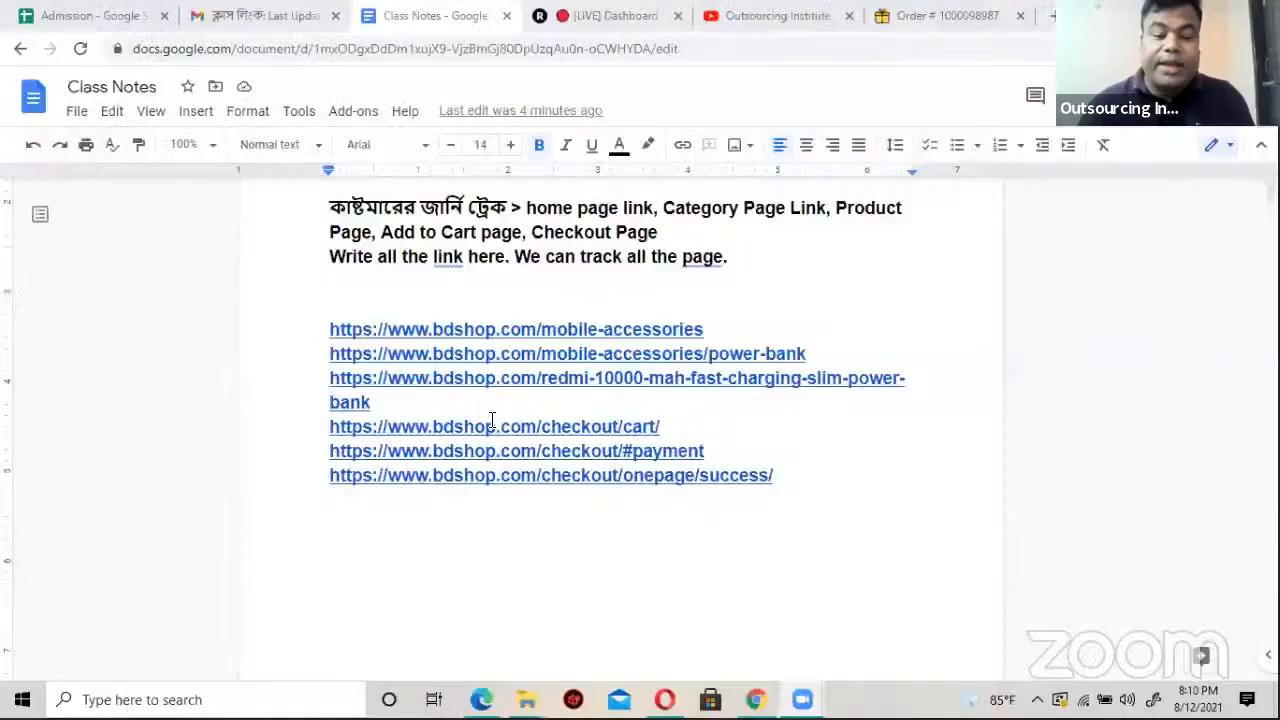
scroll(488, 418, down, 1)
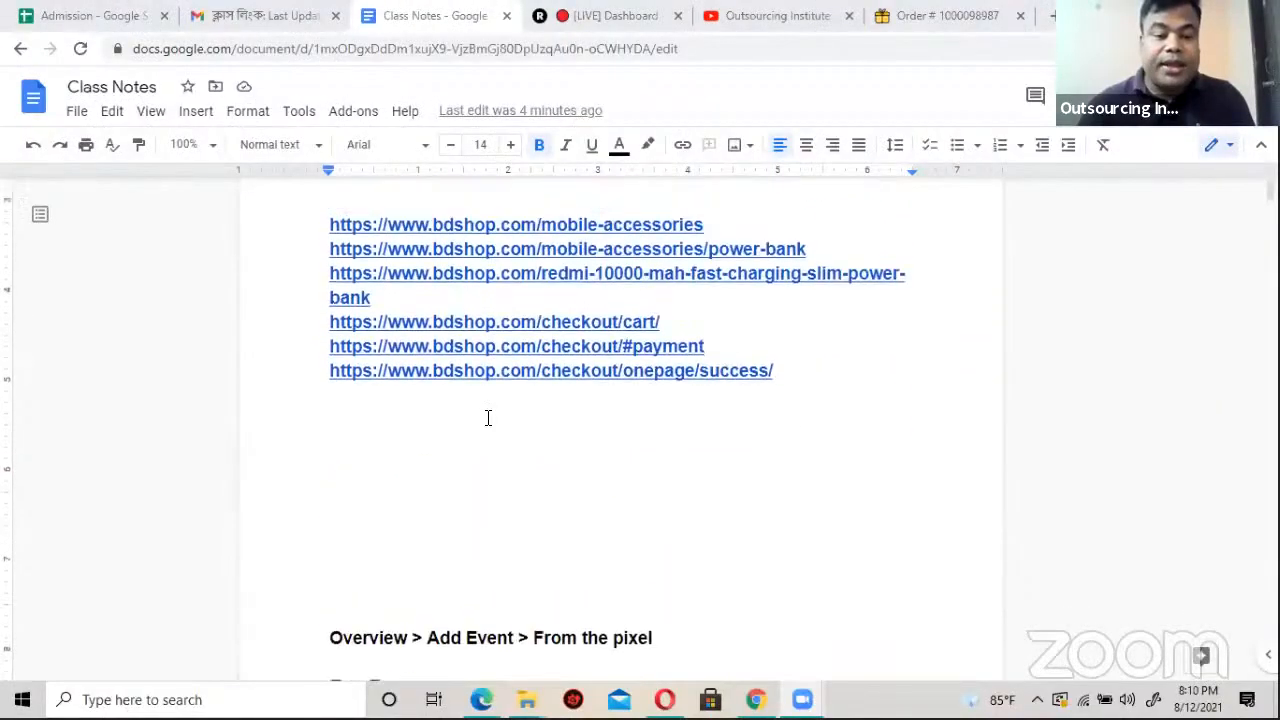
scroll(486, 417, up, 1)
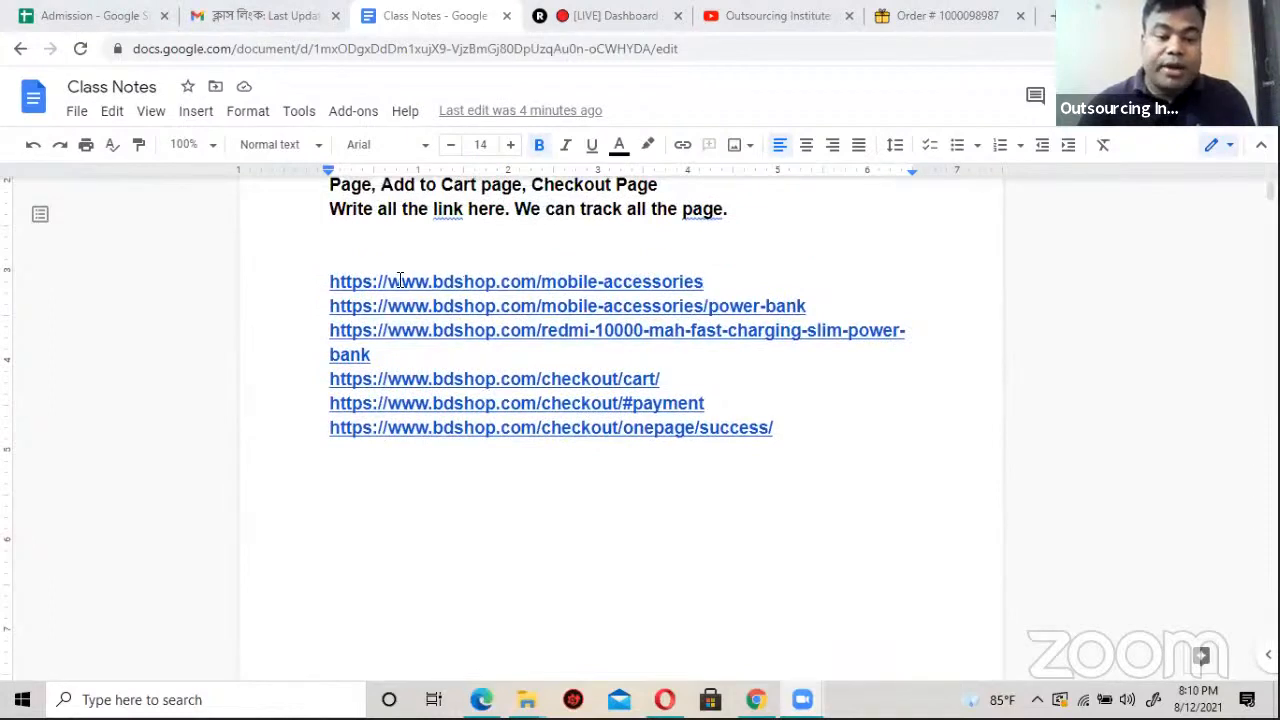
click(540, 284)
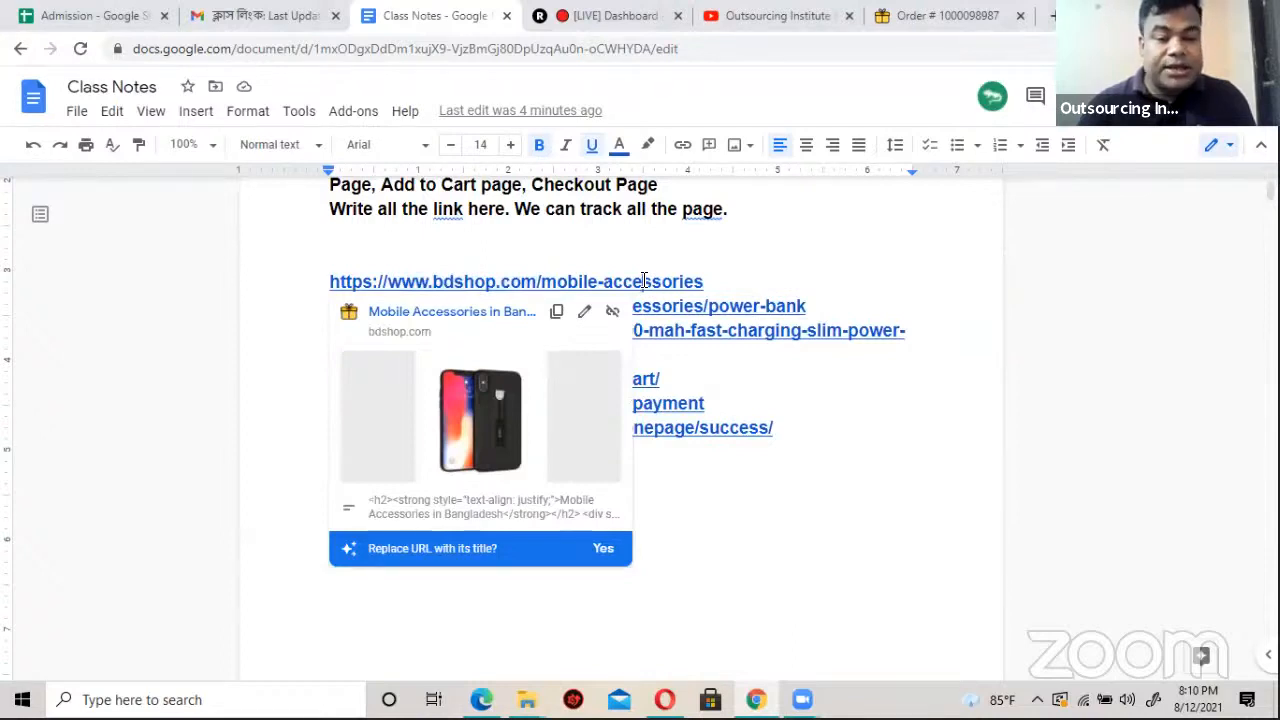
click(697, 305)
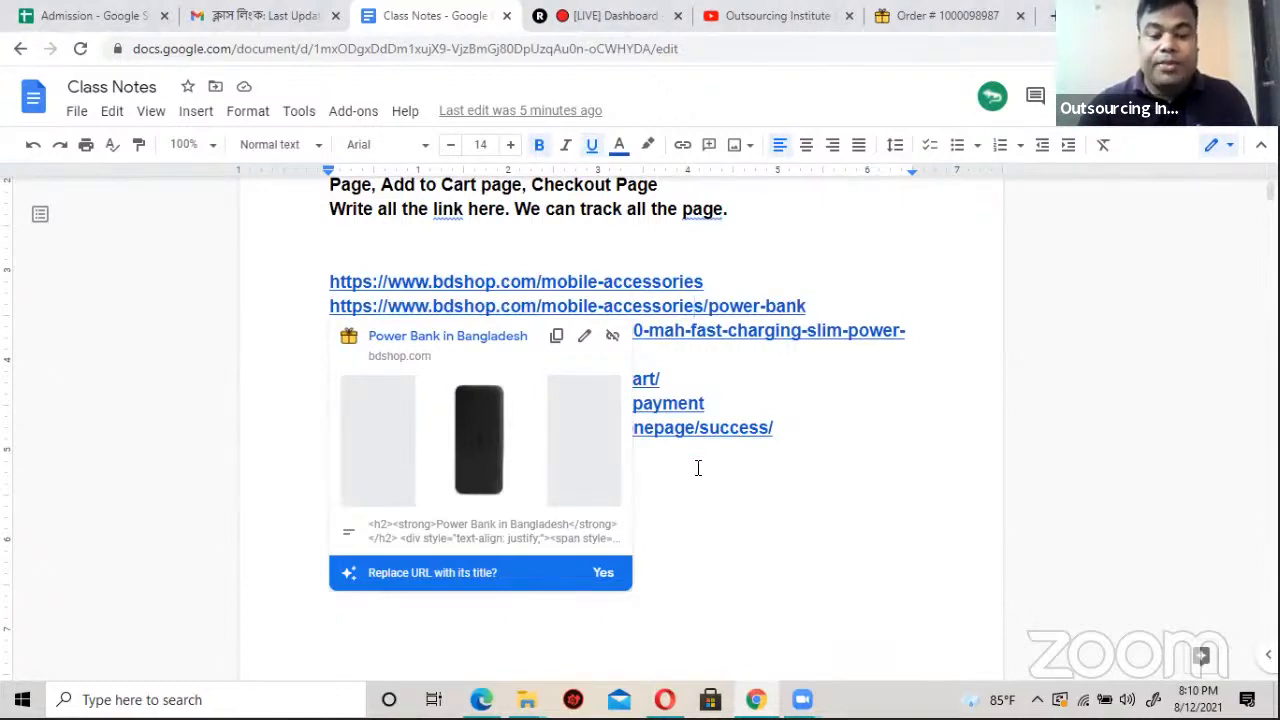
click(816, 405)
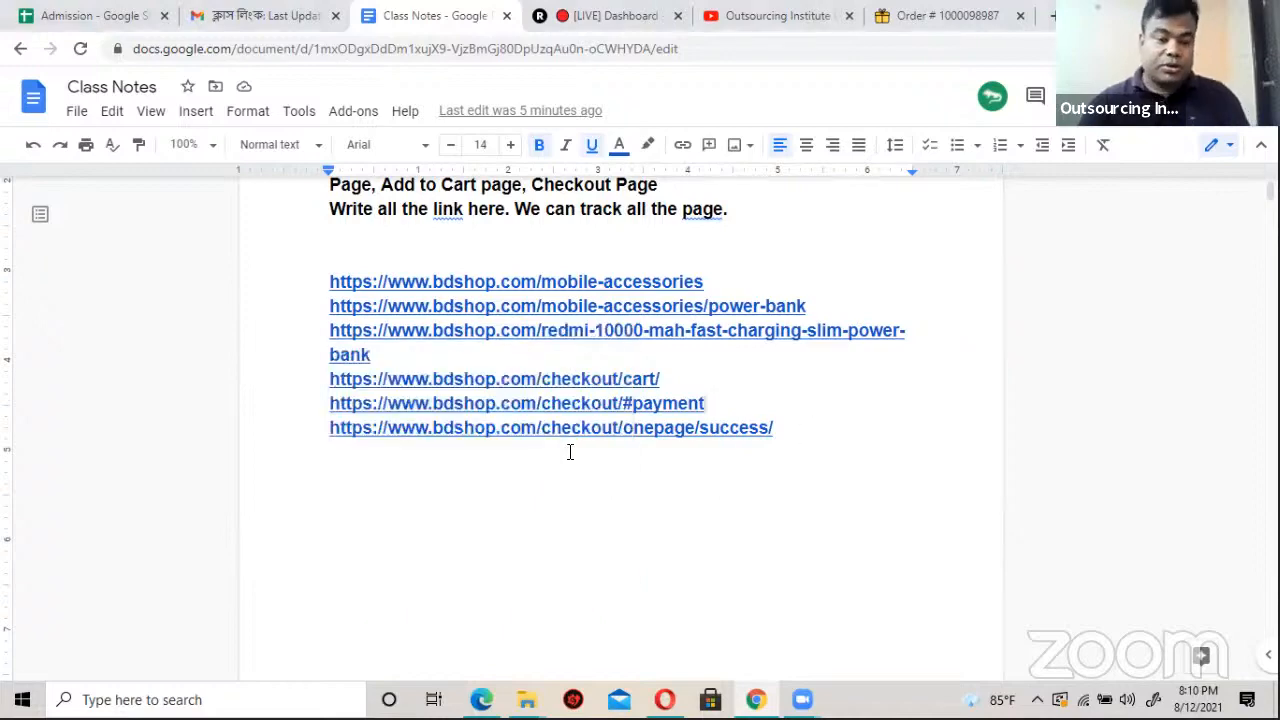
Step: Highlight the home page wording in the customer journey line under the Facebook Pixel Events Setup heading
scroll(569, 449, up, 3)
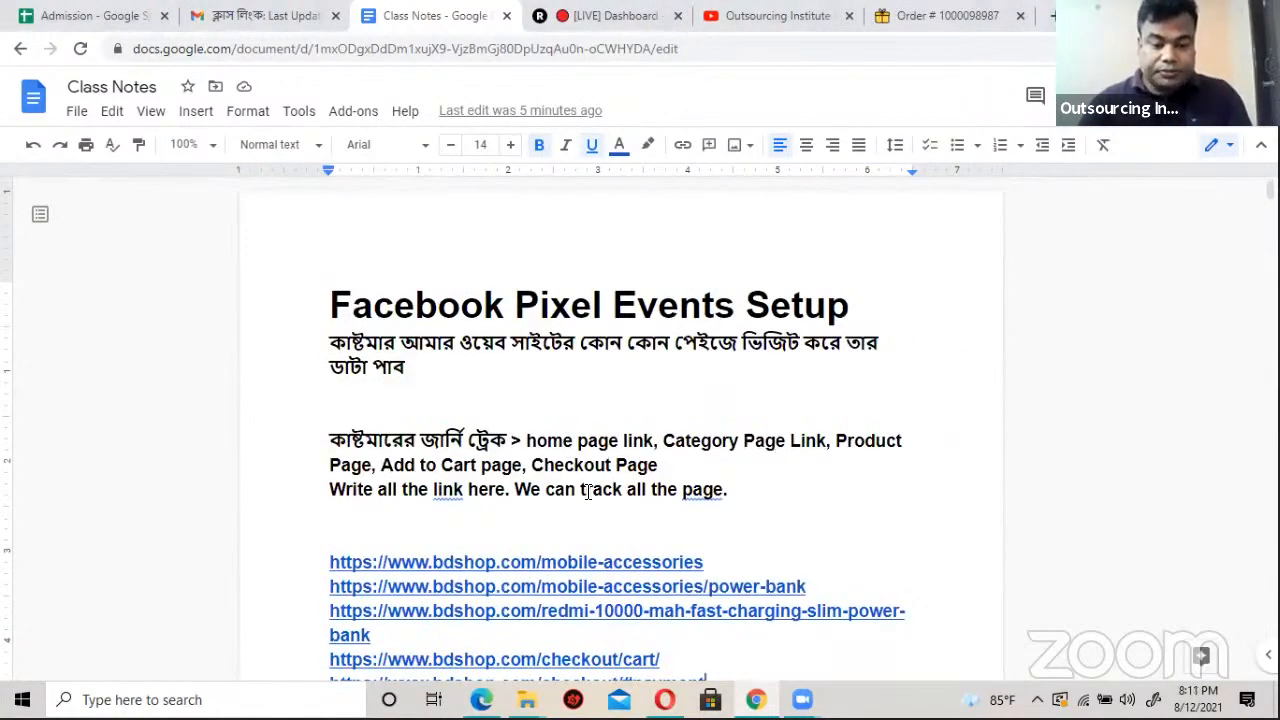
scroll(588, 491, down, 1)
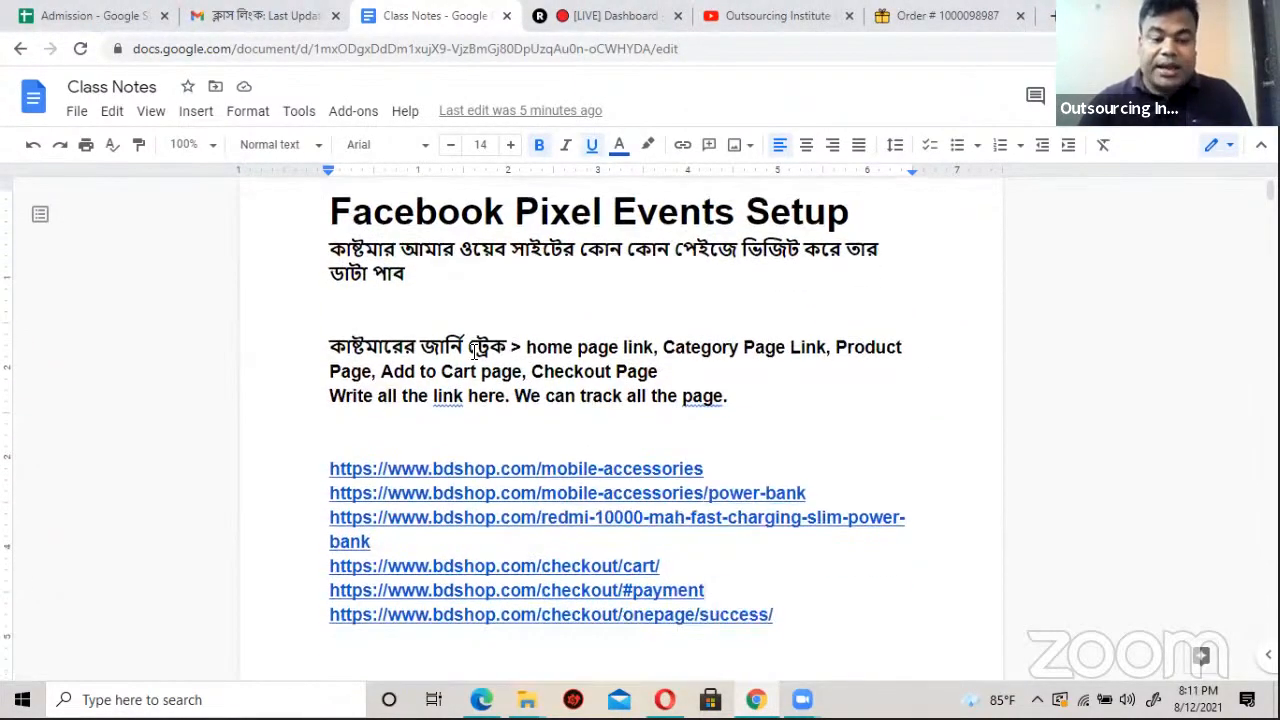
drag(529, 347, 619, 348)
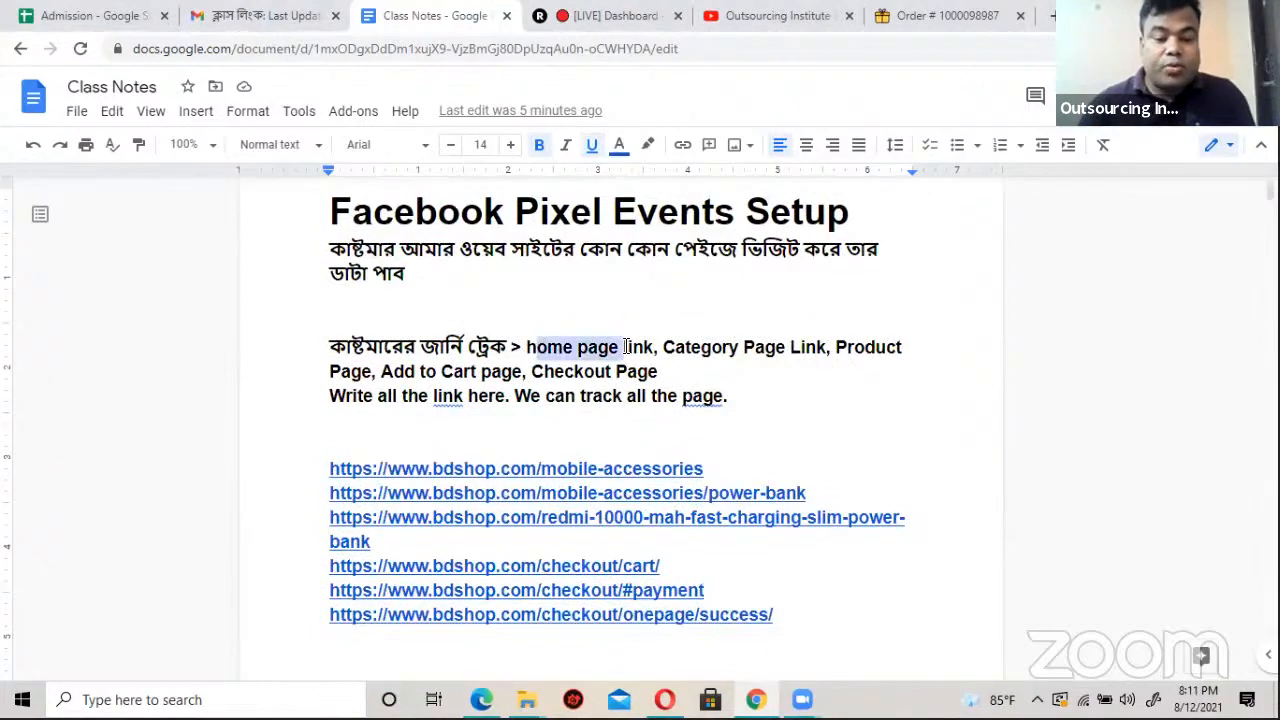
Step: Review the category wording in the journey line, the bdshop link list and the event setup notes beneath it
click(703, 347)
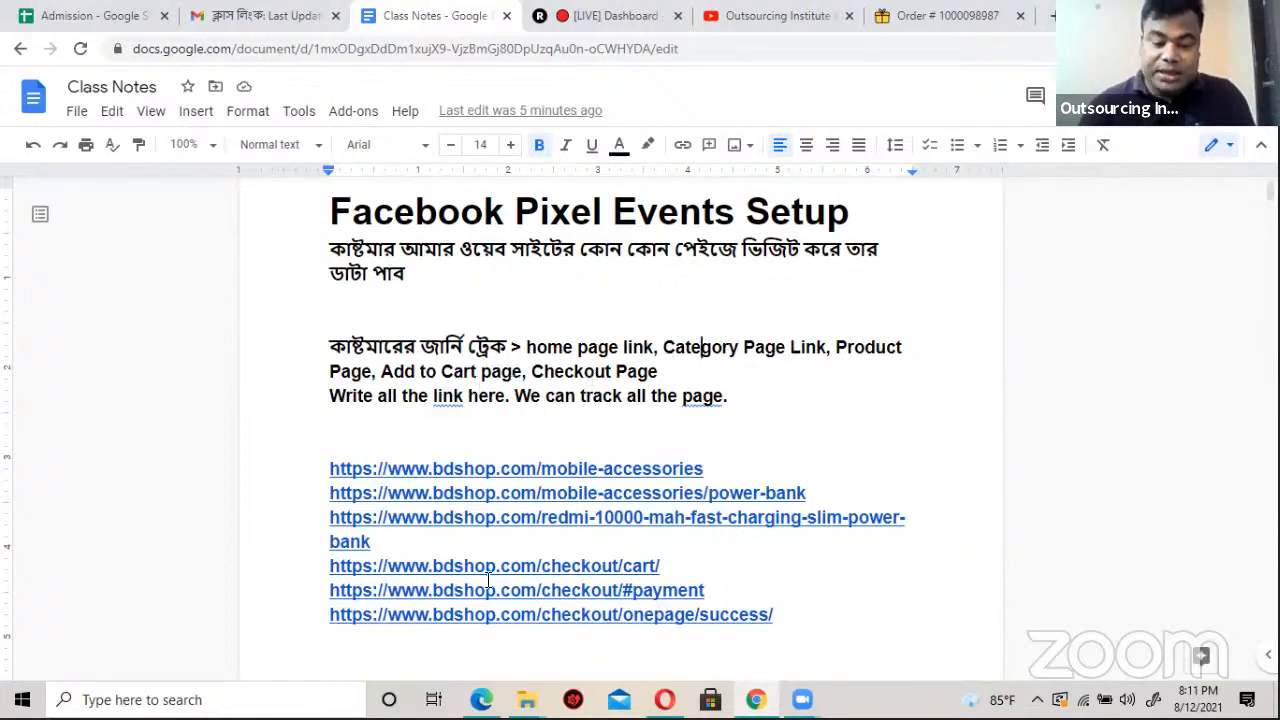
scroll(628, 447, down, 3)
scroll(600, 447, down, 2)
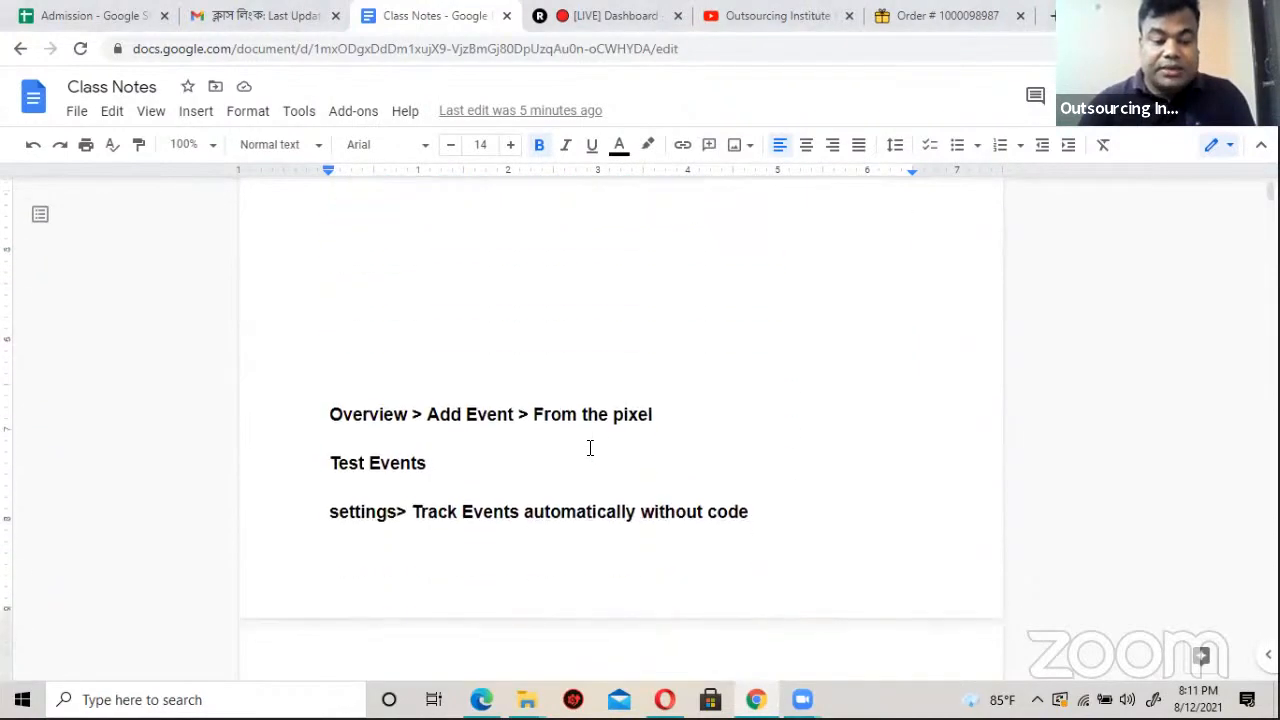
scroll(517, 320, up, 1)
scroll(518, 320, down, 1)
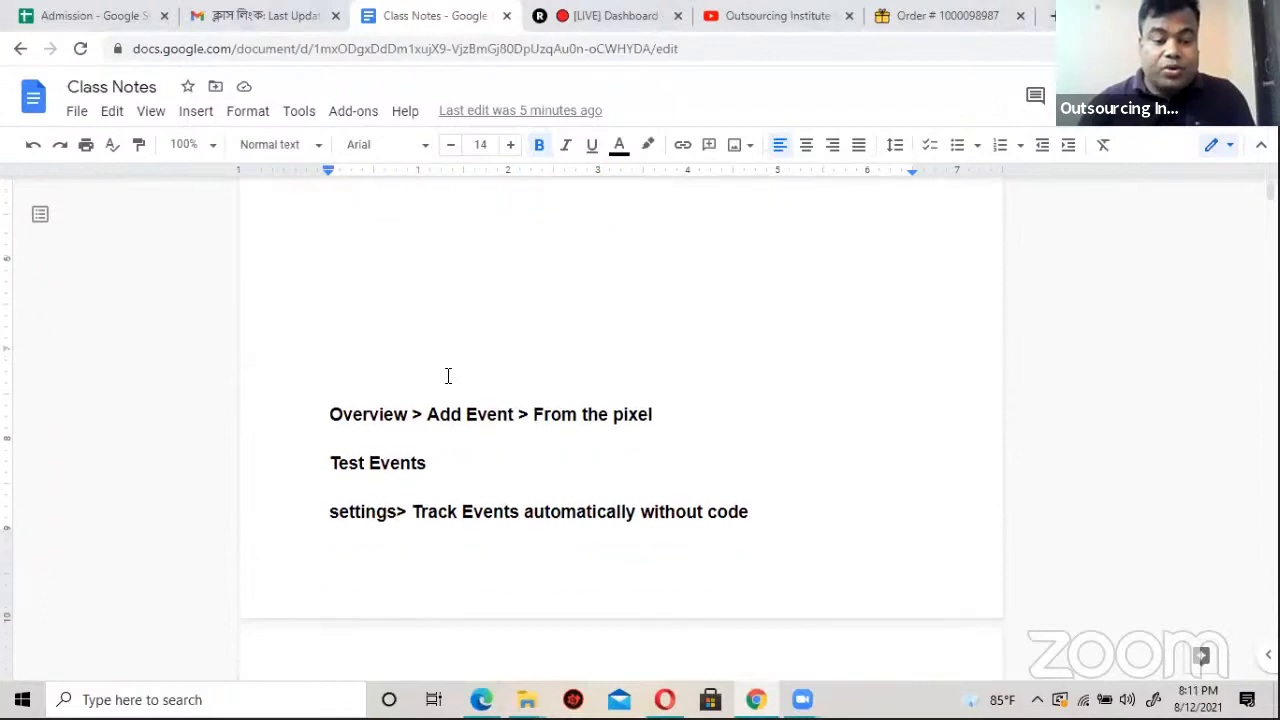
scroll(446, 374, up, 1)
scroll(390, 510, up, 2)
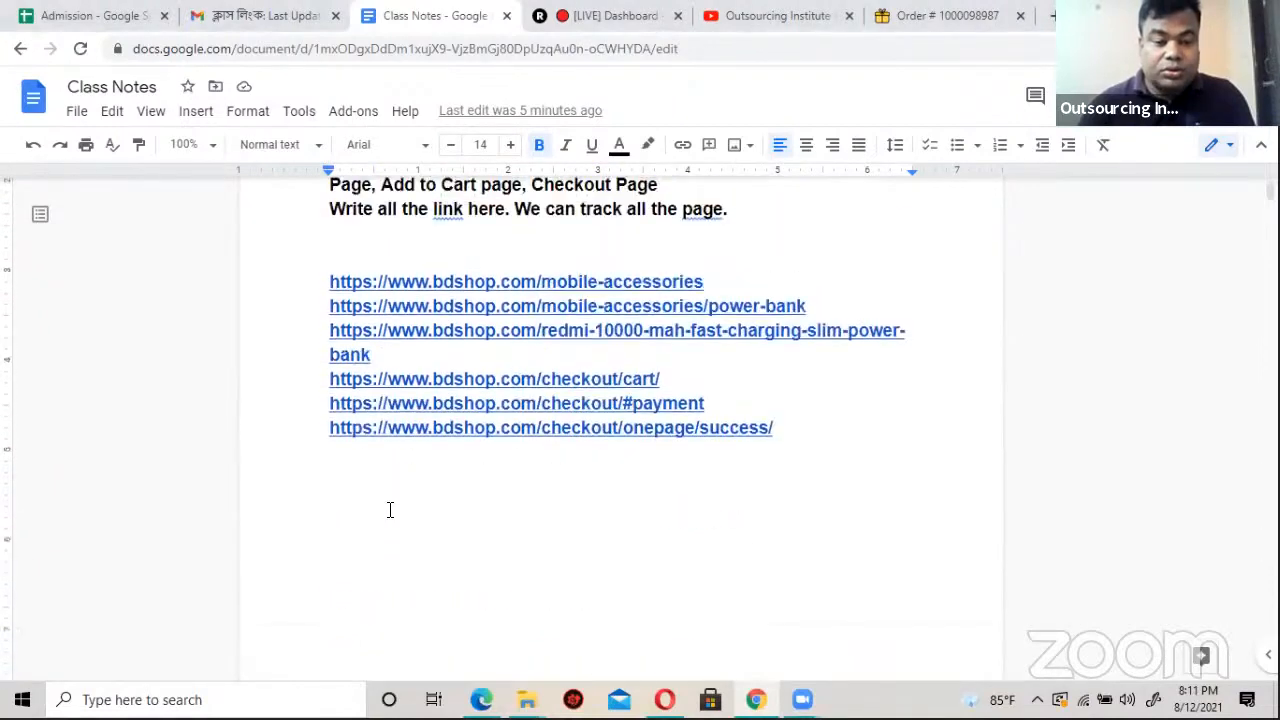
scroll(390, 510, down, 2)
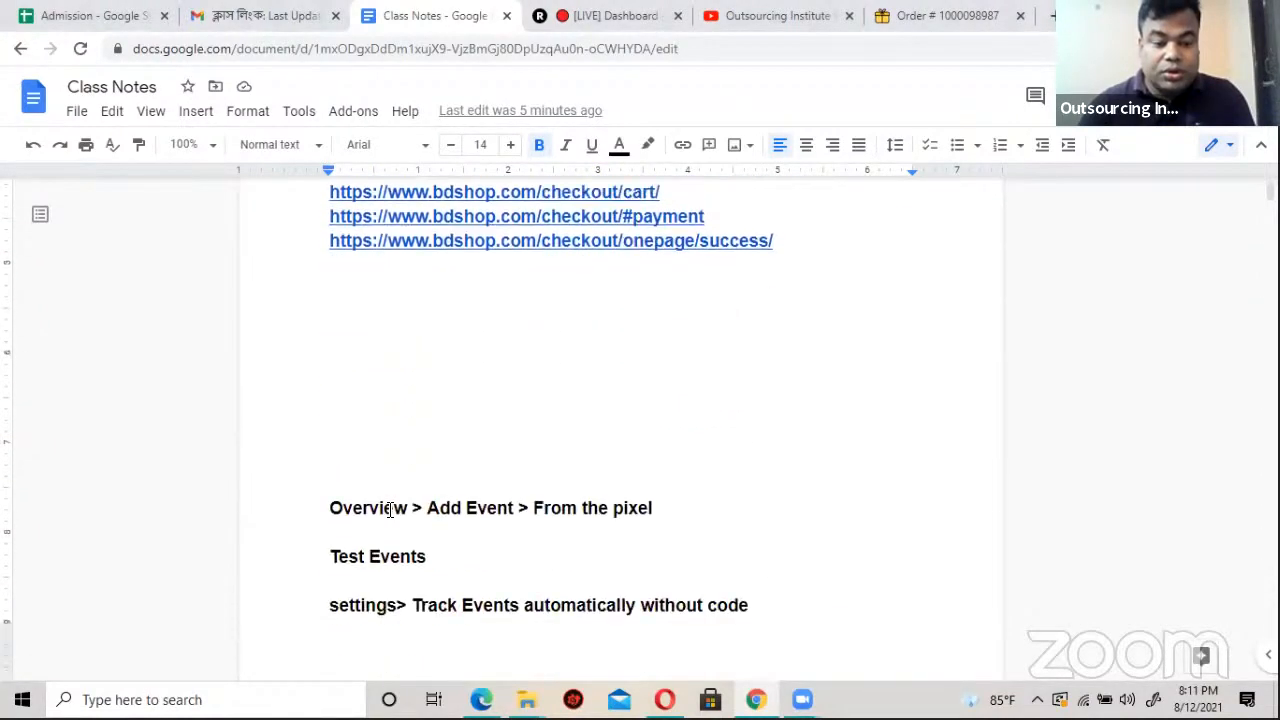
scroll(346, 364, up, 3)
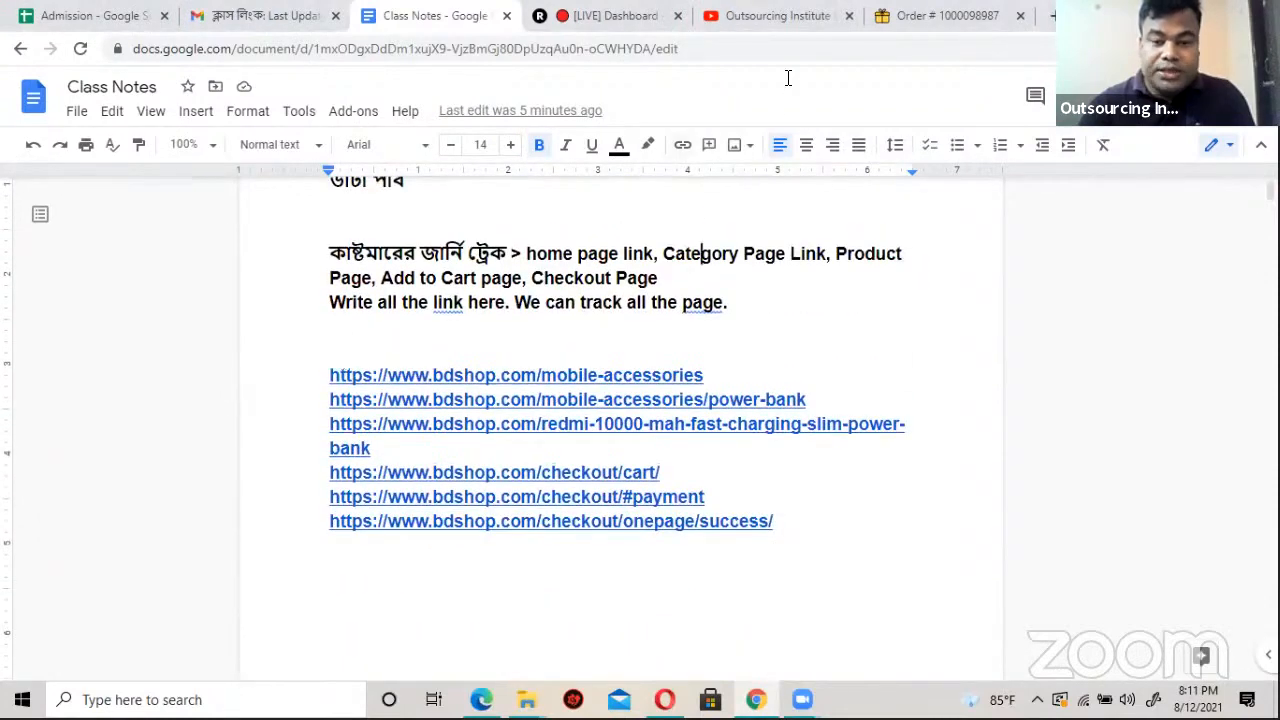
Step: Open the BDSHOP home page and copy its web address
click(912, 16)
click(157, 141)
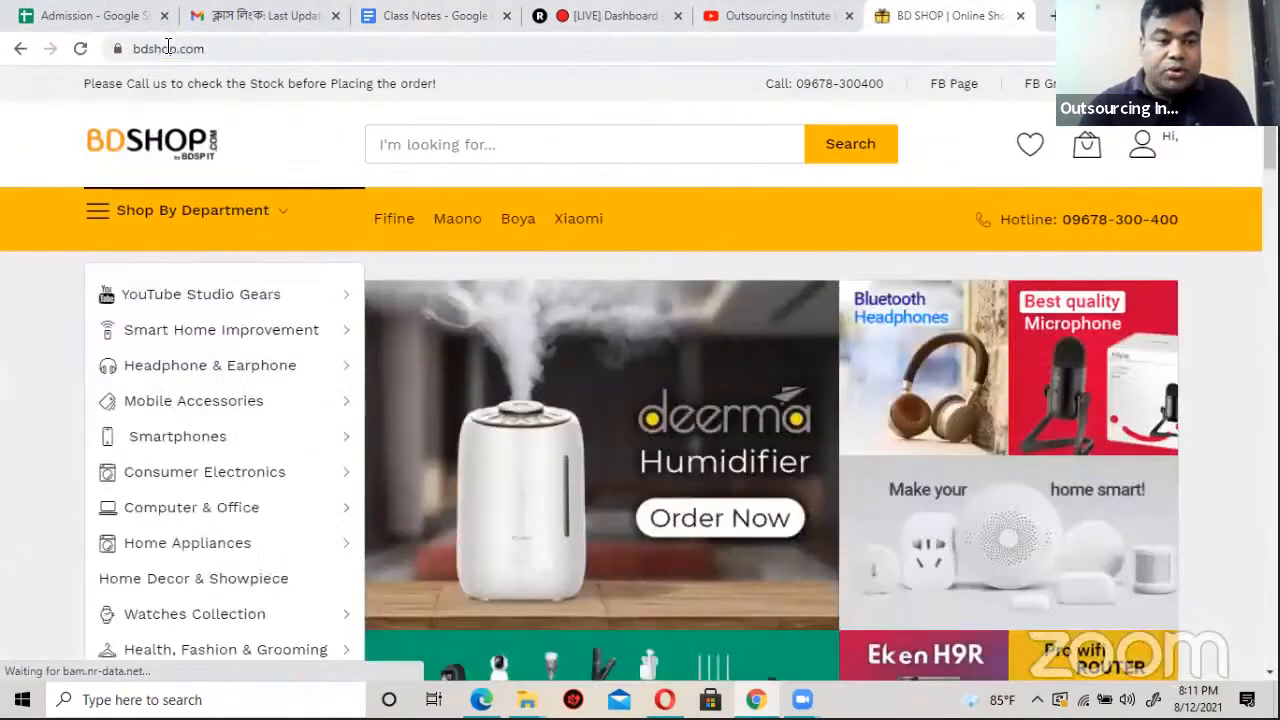
click(168, 48)
right_click(168, 48)
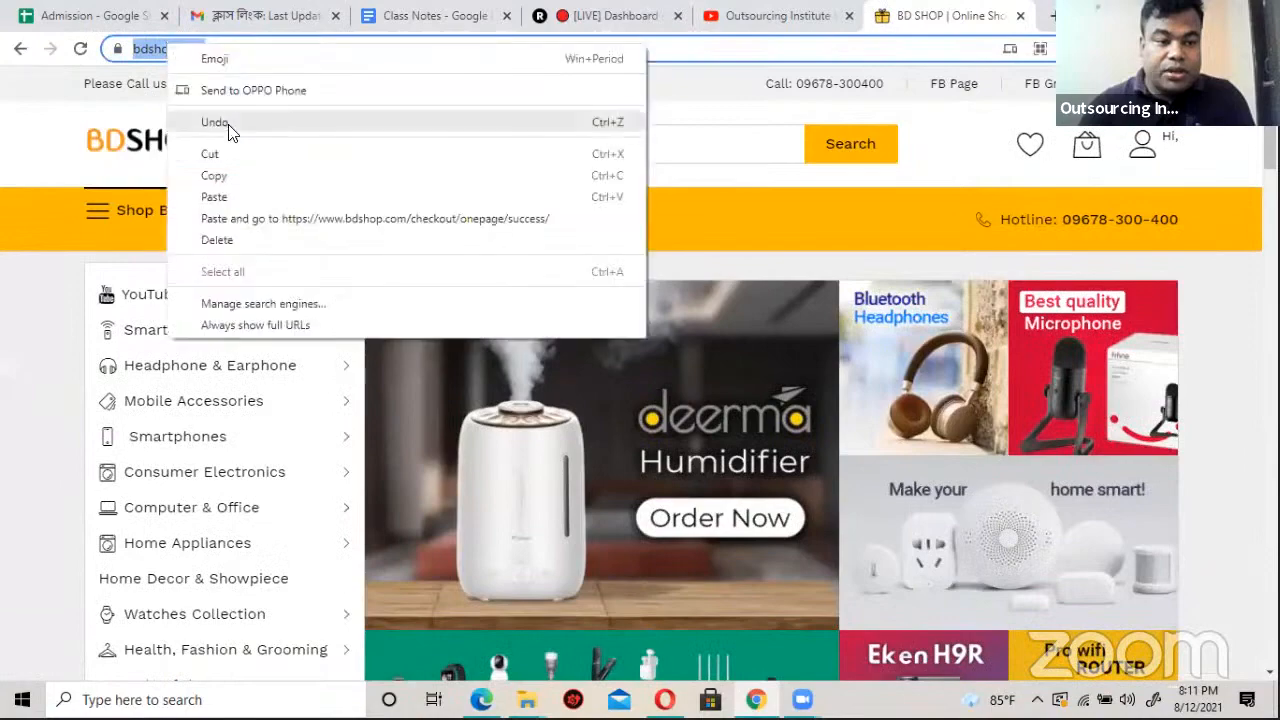
click(237, 186)
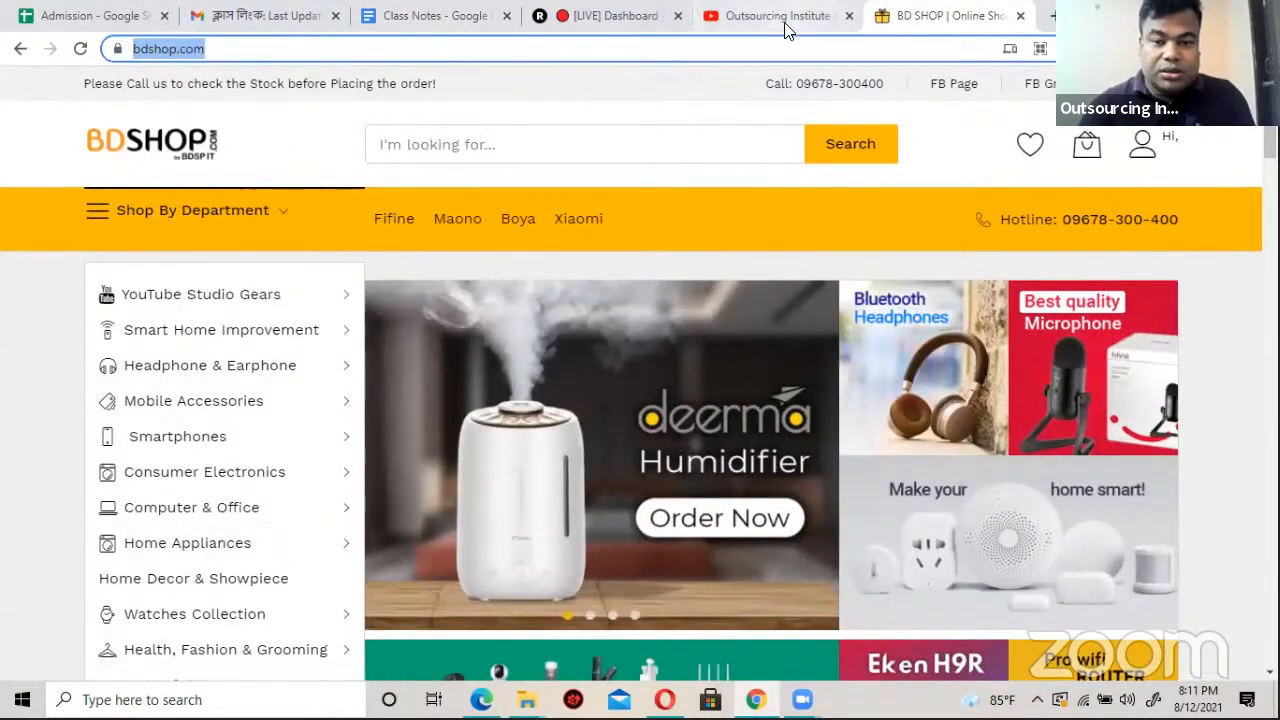
click(423, 18)
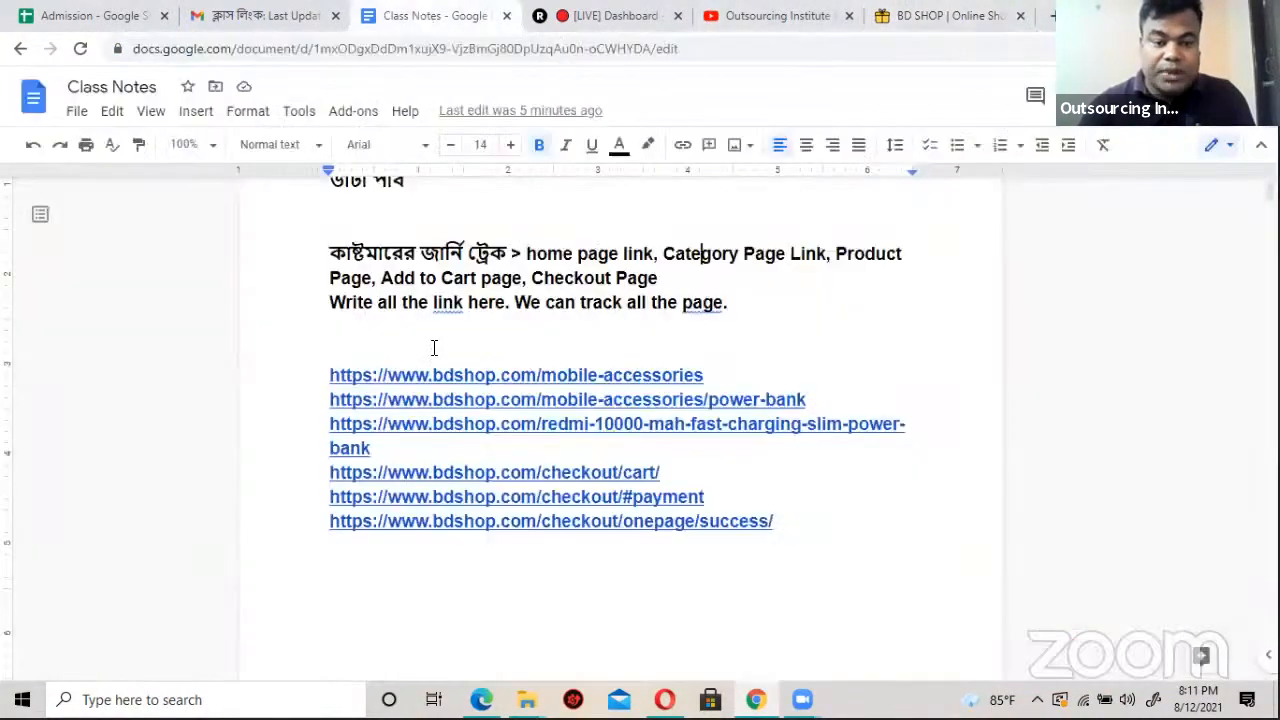
click(332, 368)
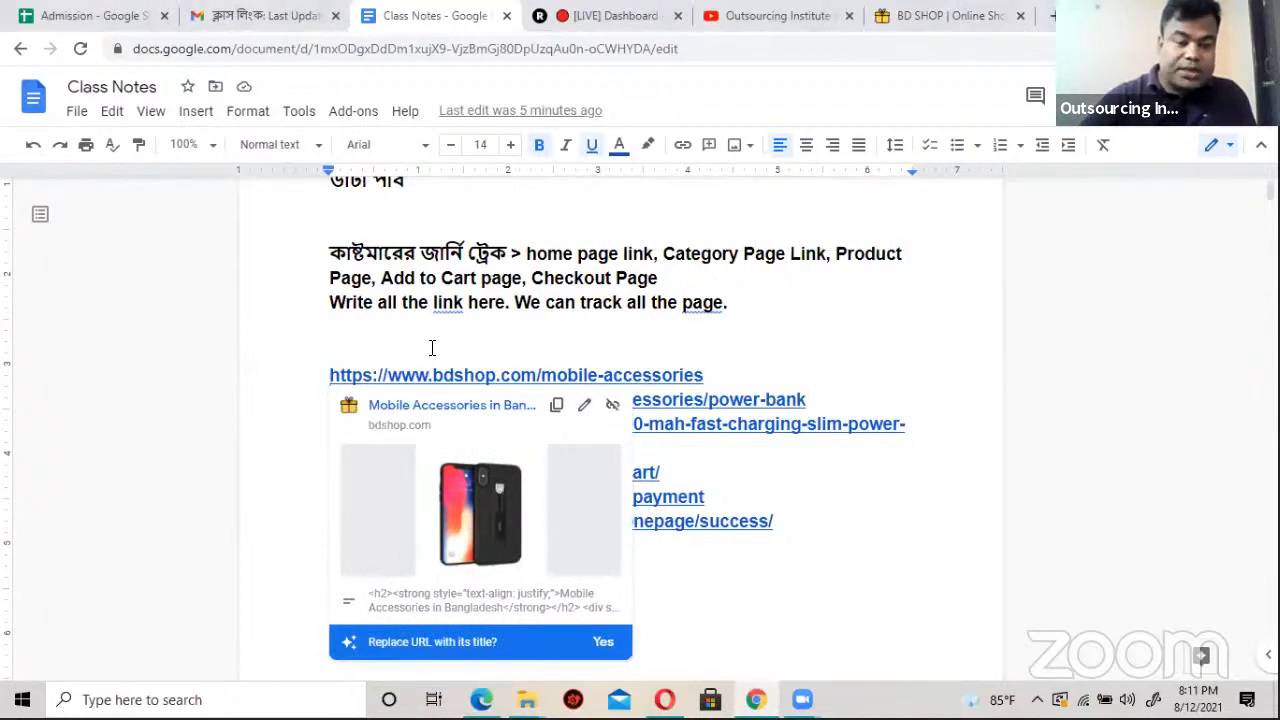
click(432, 347)
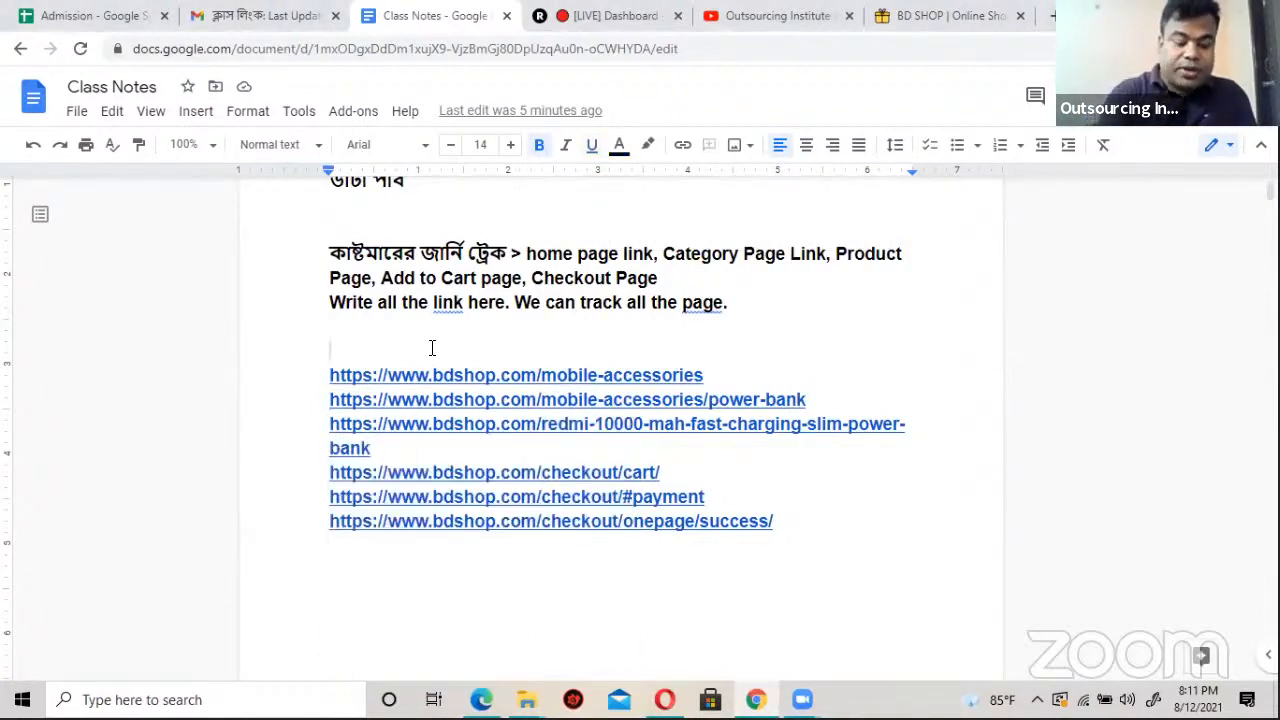
key(ctrl+v)
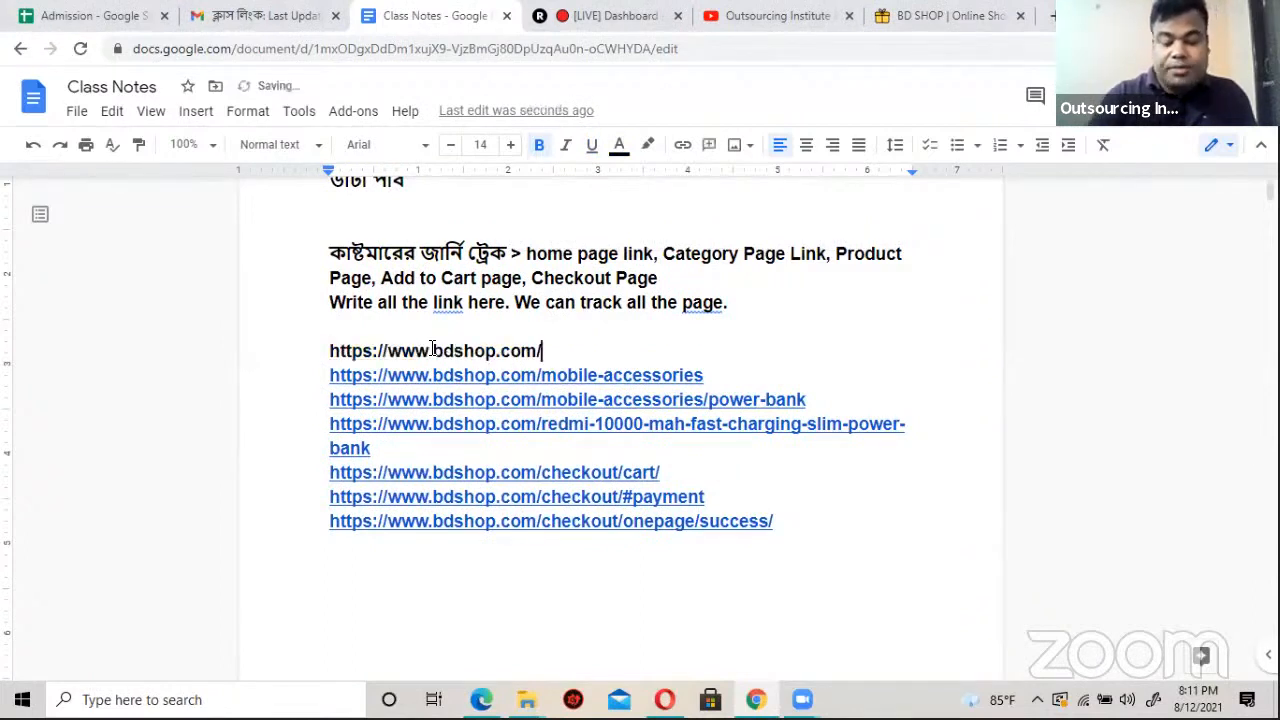
key(Return)
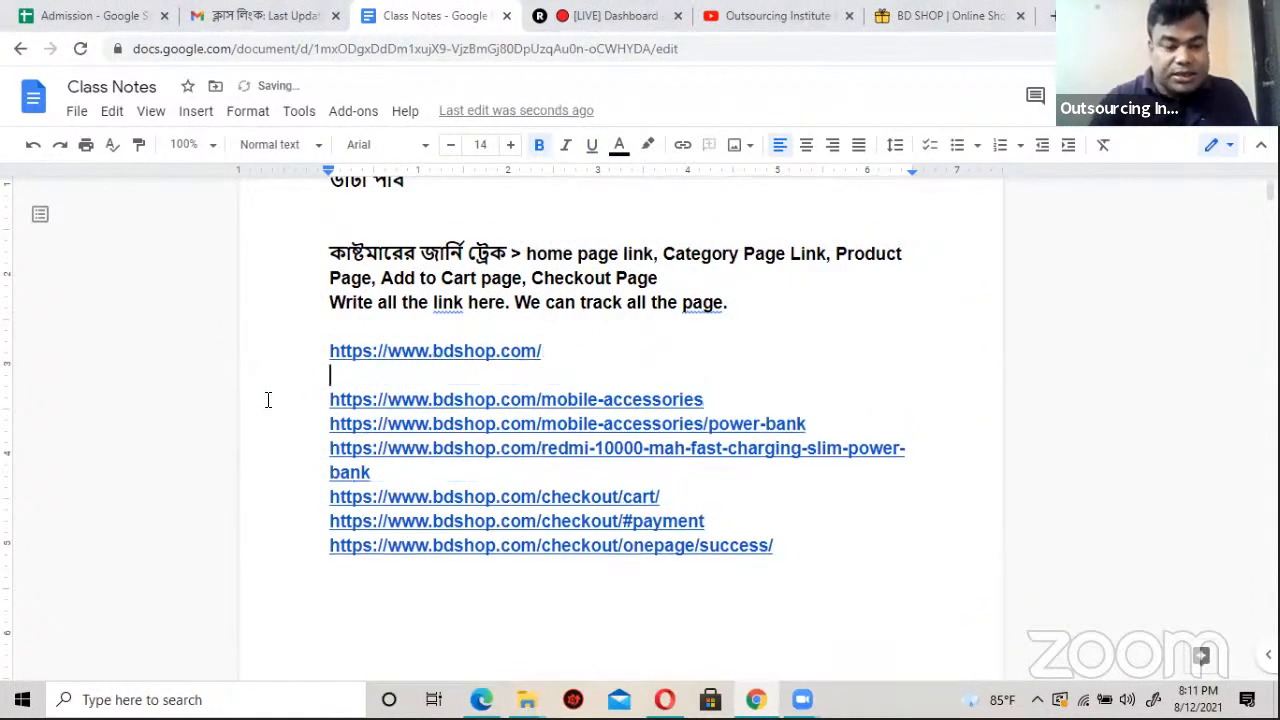
key(ctrl+z)
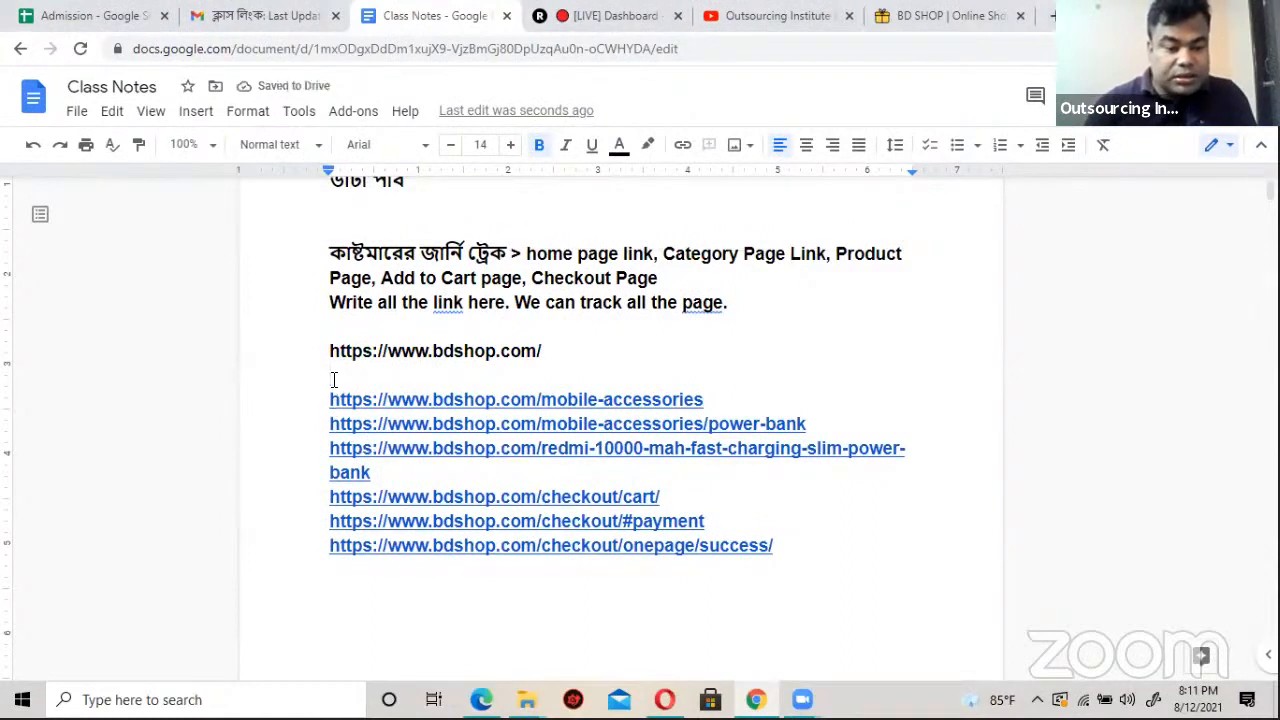
click(547, 355)
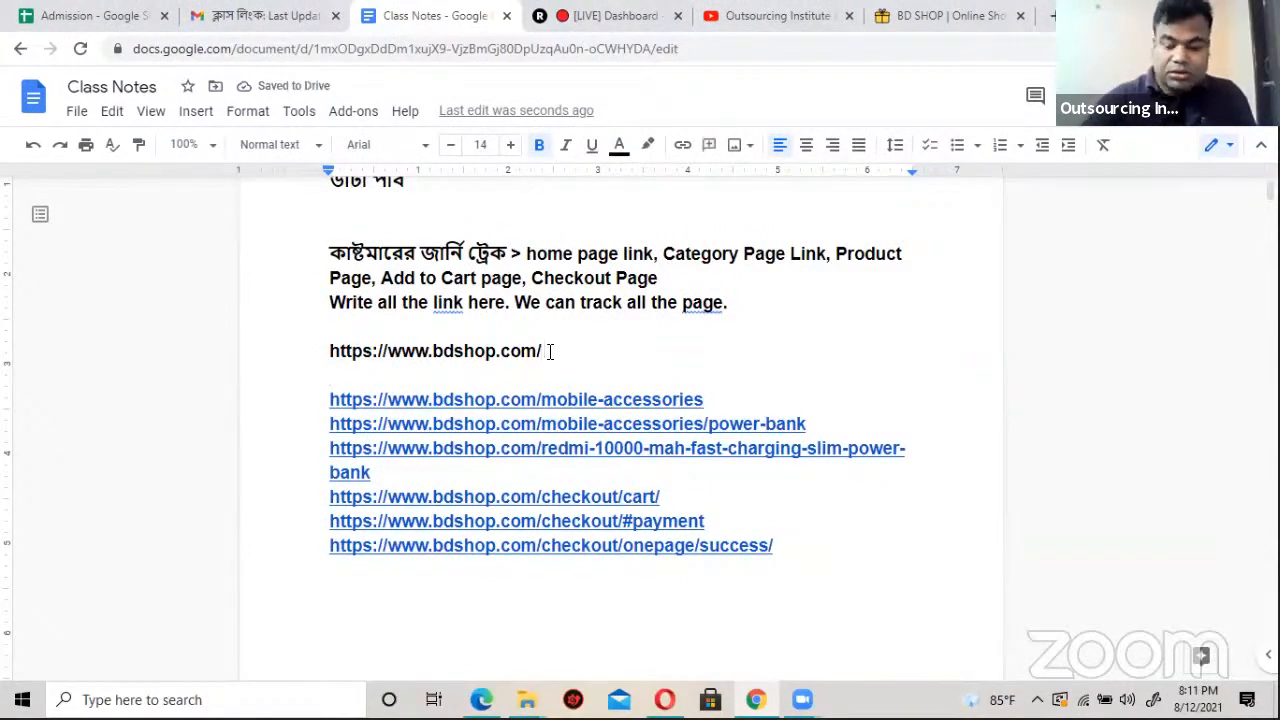
key(Return)
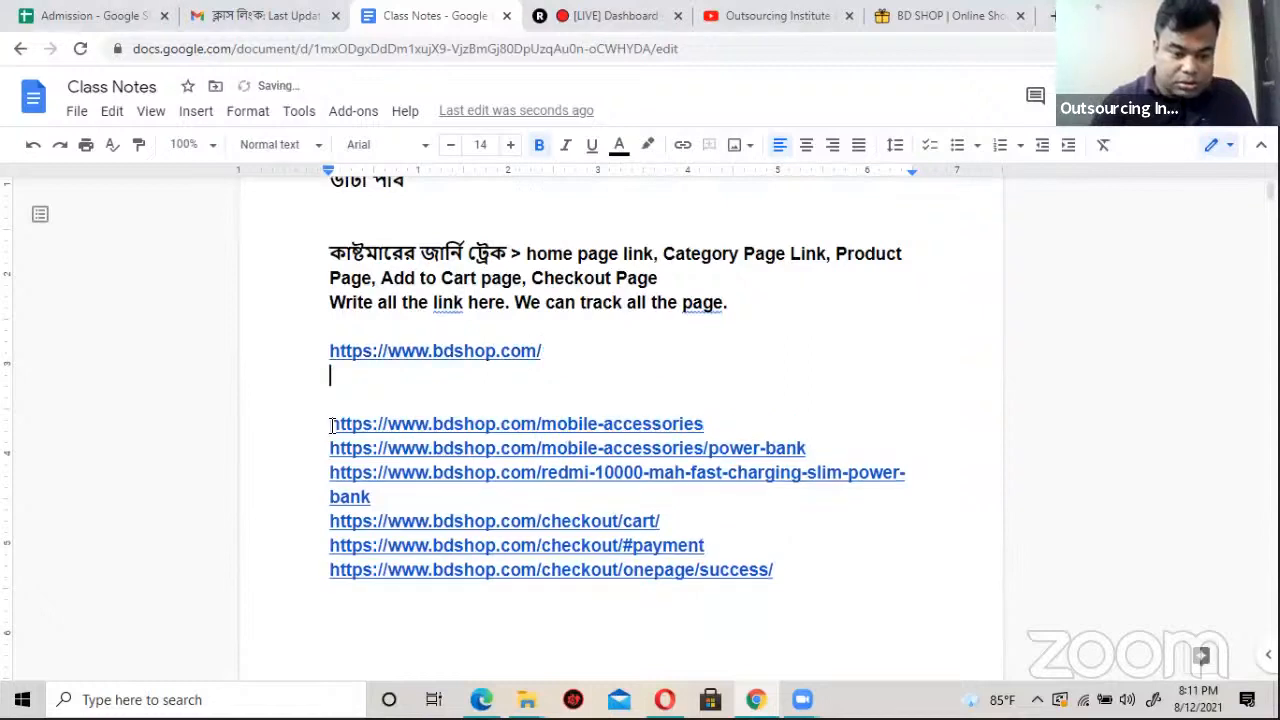
Step: Remove the blank lines between the home page link and the mobile-accessories link
key(Down)
key(Down)
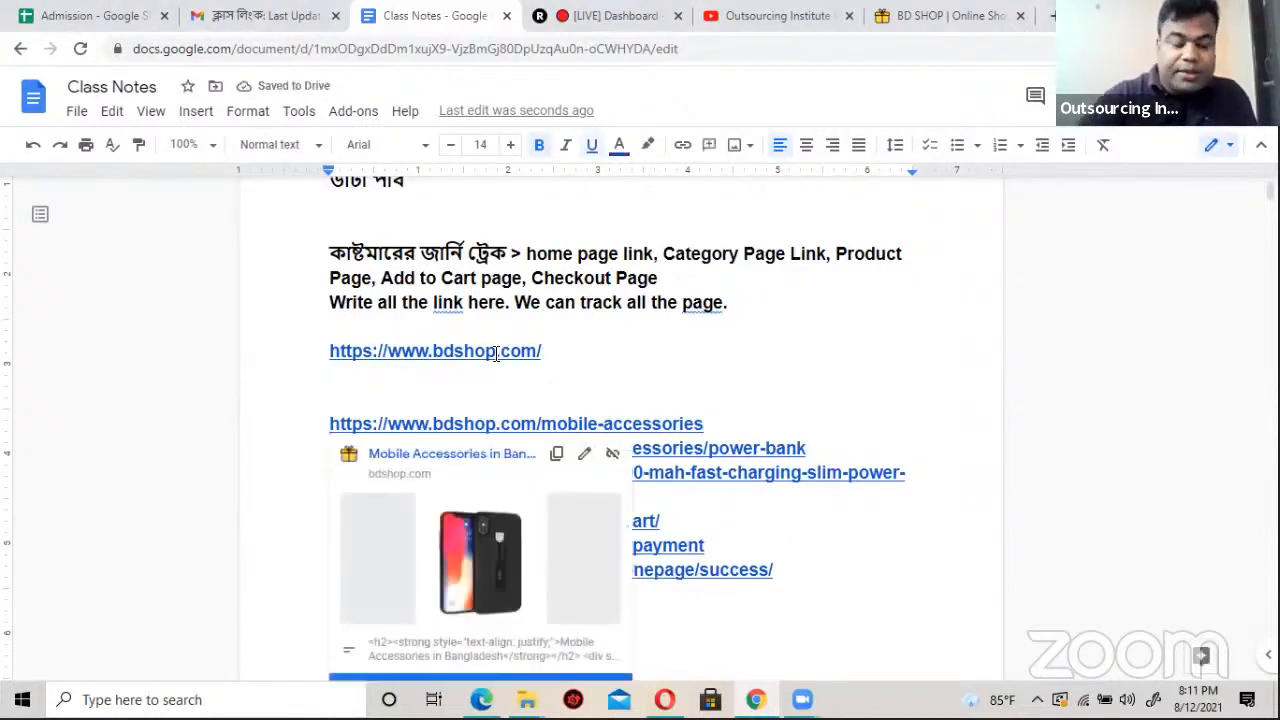
key(BackSpace)
key(BackSpace)
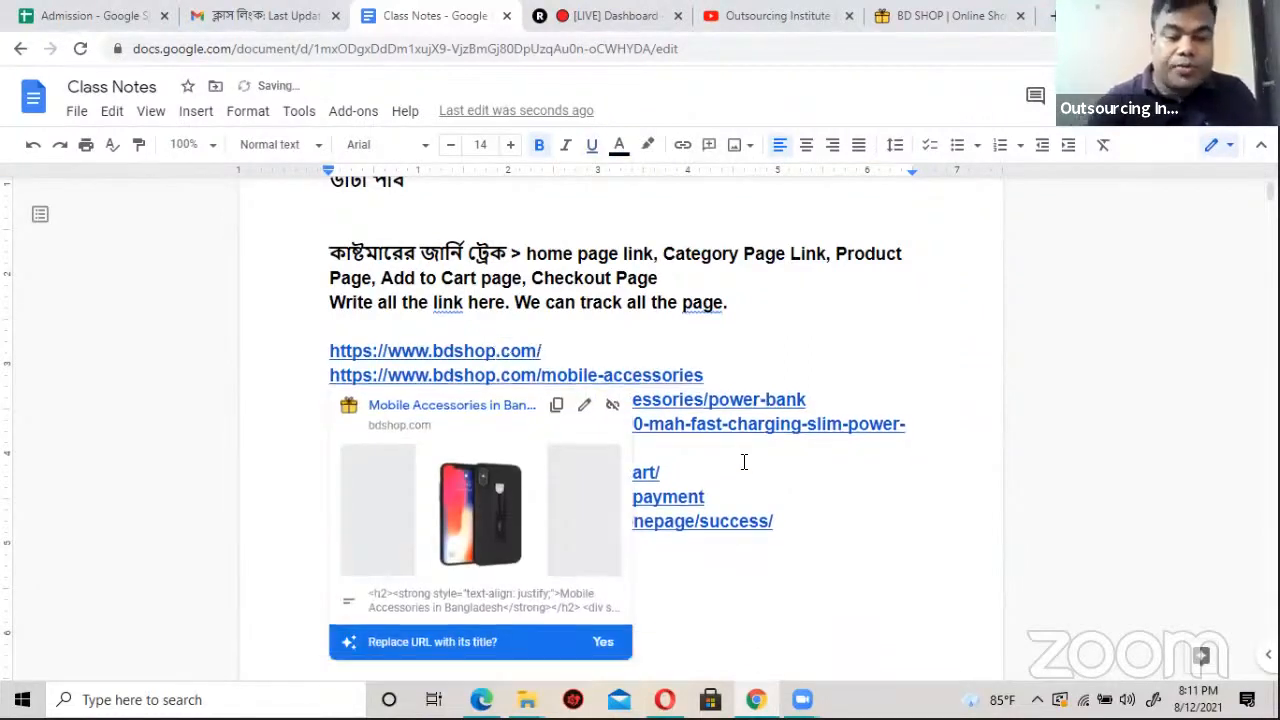
click(740, 465)
Step: Check the event setup notes further down and revisit the home page and mobile-accessories links, highlighting part of the latter
scroll(716, 460, down, 5)
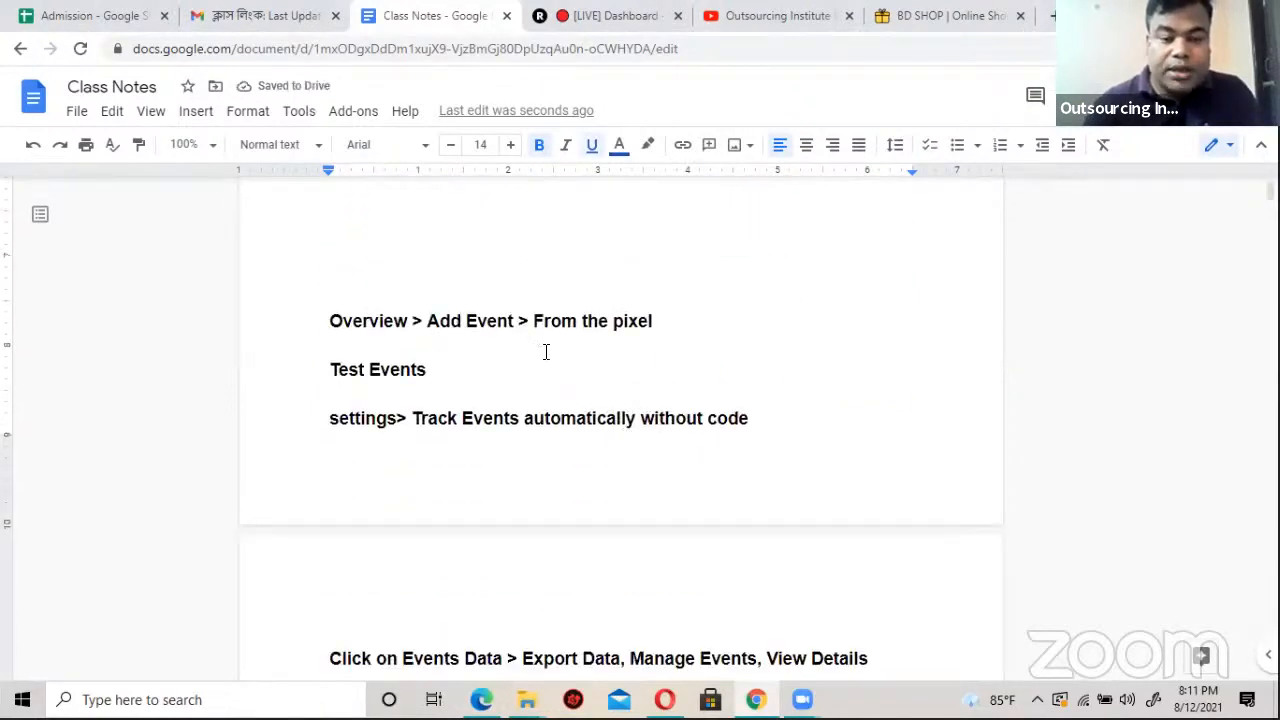
scroll(546, 352, up, 5)
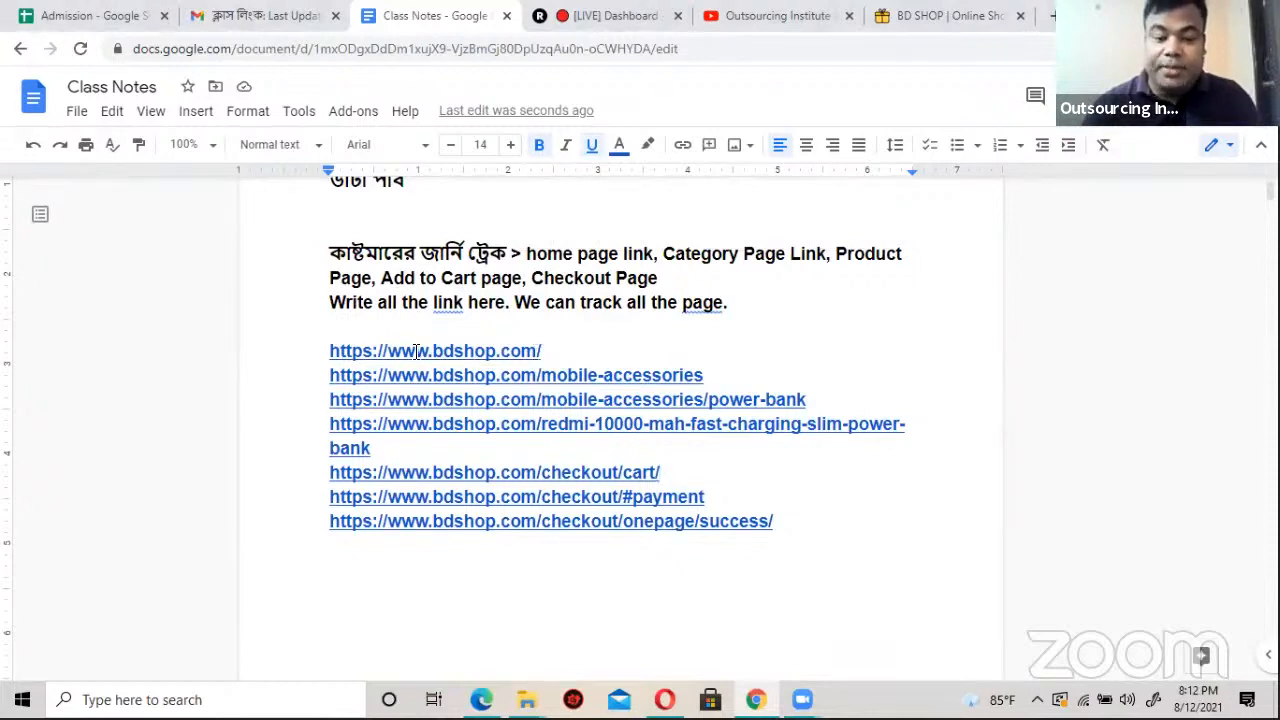
drag(416, 351, 609, 358)
drag(682, 376, 589, 375)
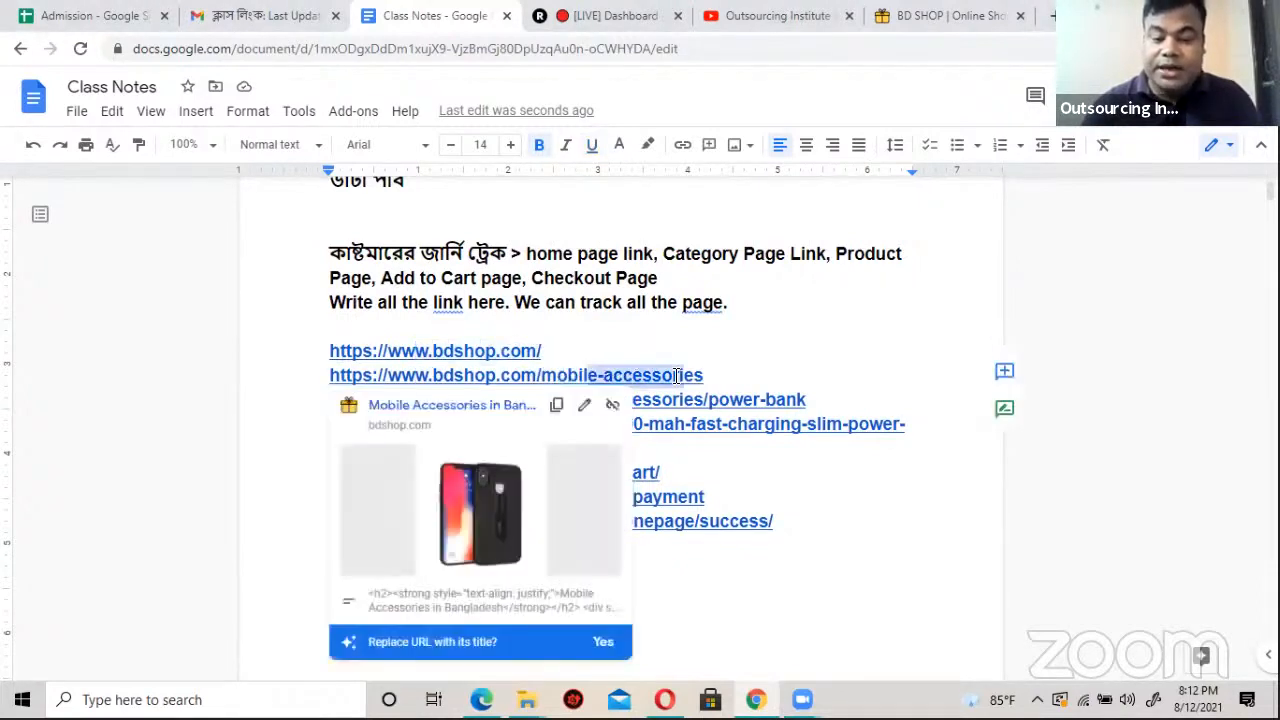
click(574, 350)
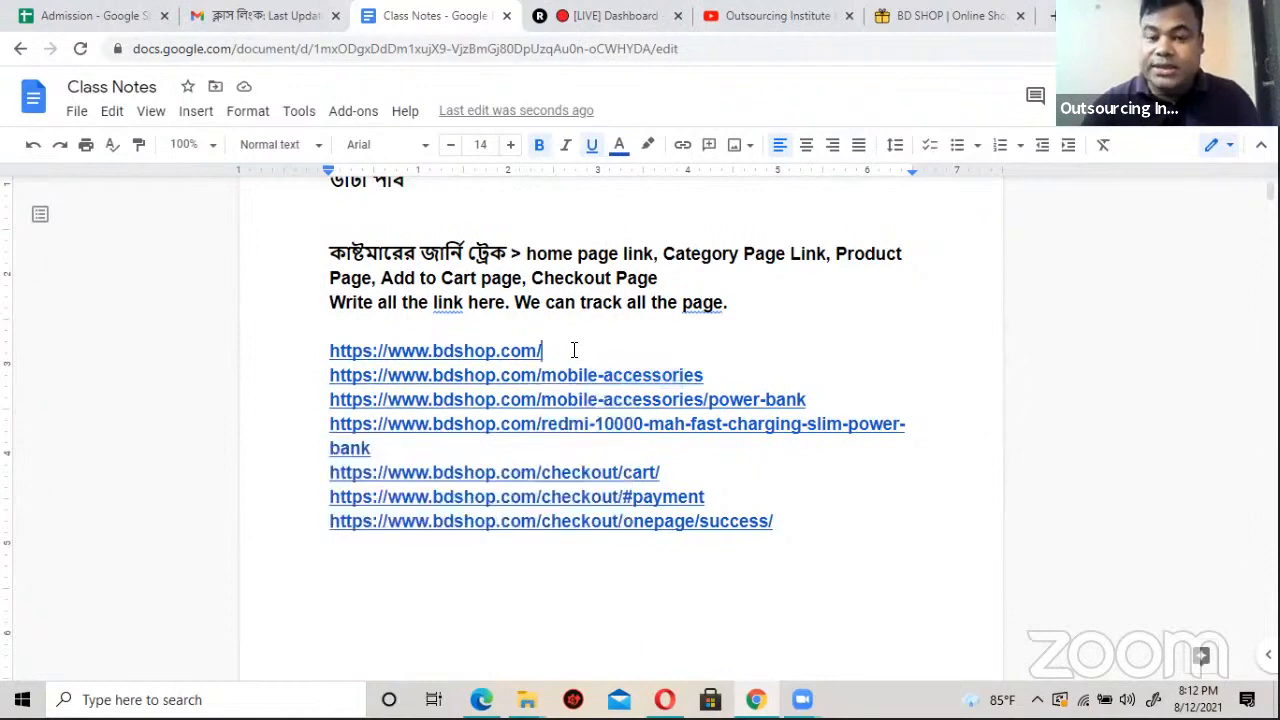
click(766, 18)
click(732, 47)
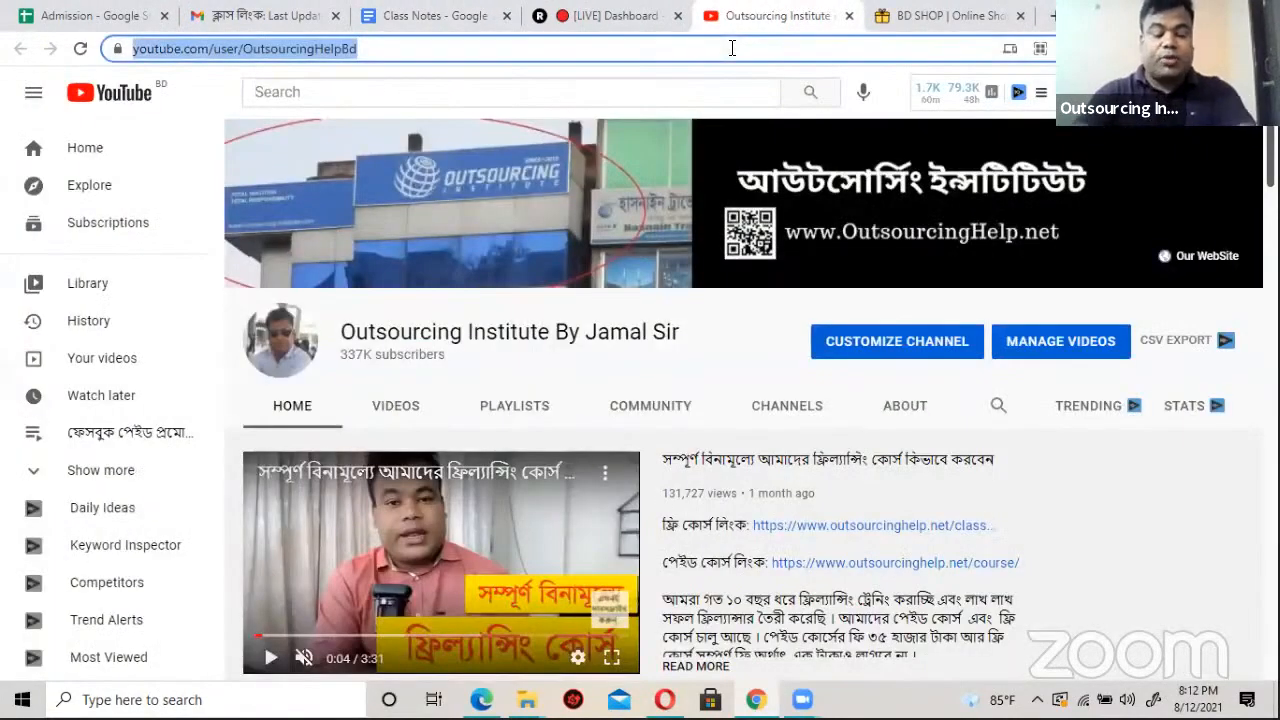
text(ad)
key(Return)
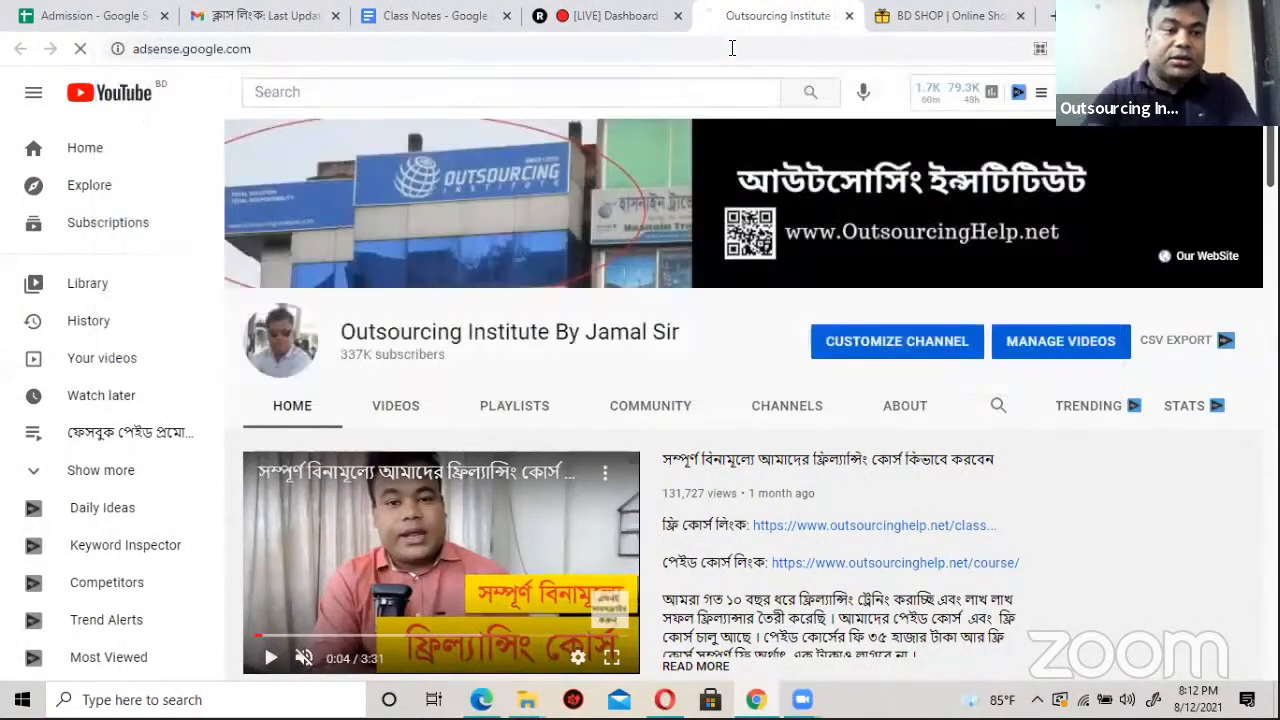
click(732, 47)
text(ads)
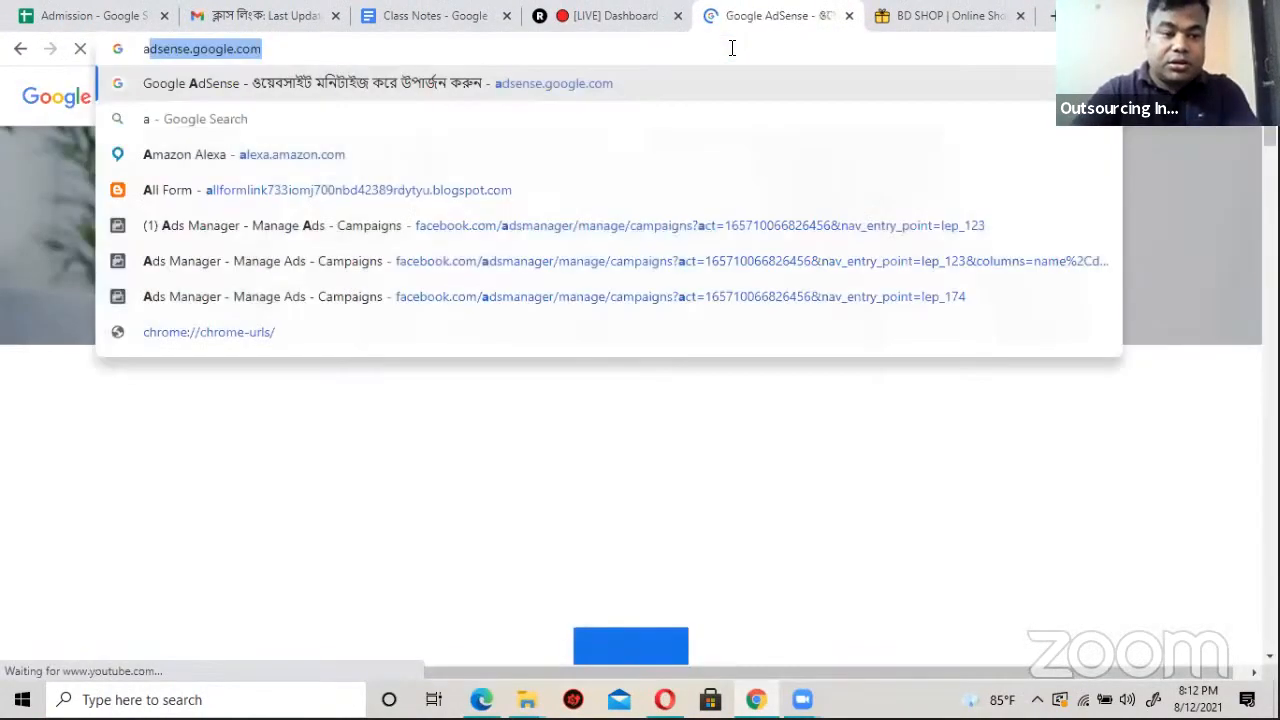
text(mana)
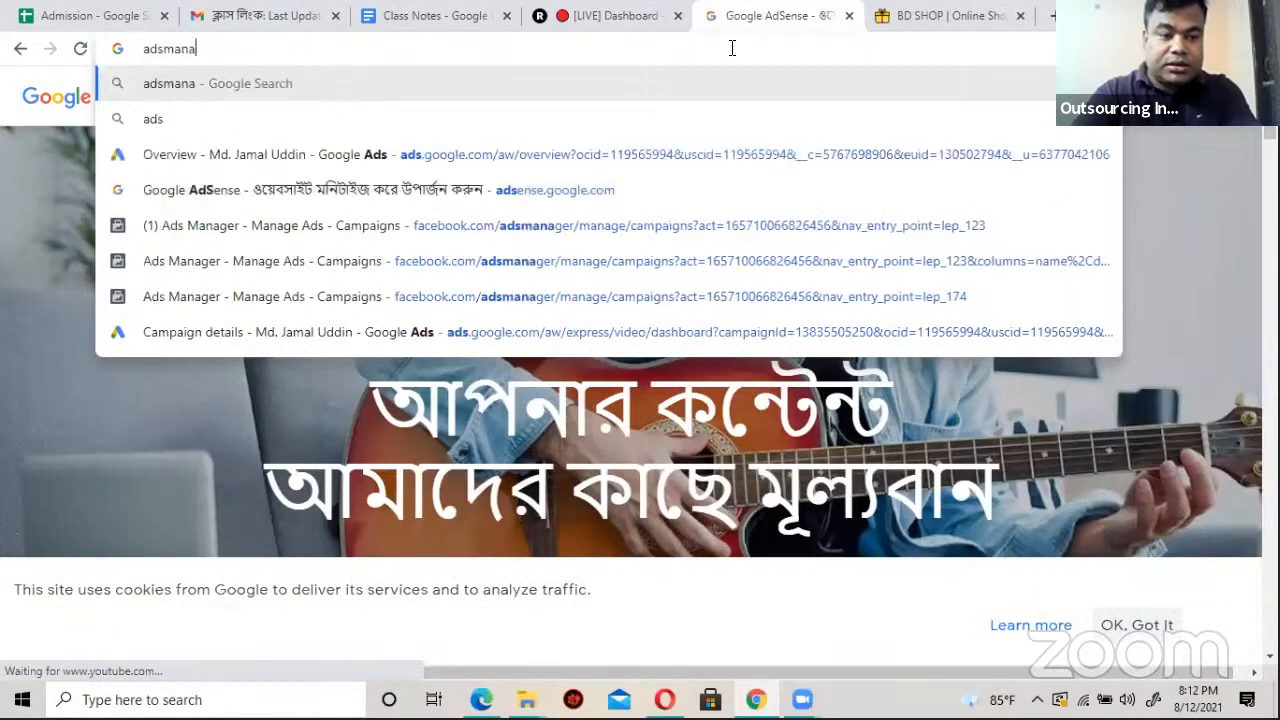
key(BackSpace)
key(BackSpace)
key(BackSpace)
key(BackSpace)
key(BackSpace)
key(BackSpace)
key(BackSpace)
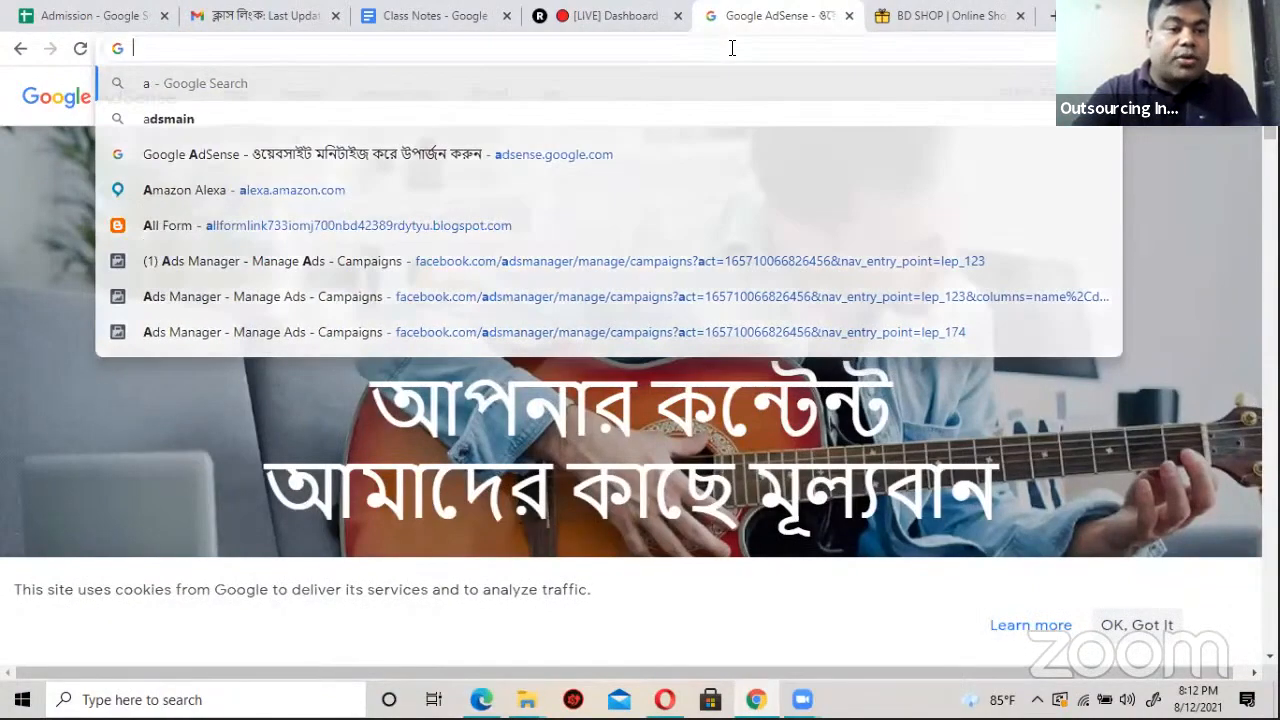
Step: Load Facebook Ads Manager from a facebook.com/ads address and open Events Manager from its tools
text(facebo)
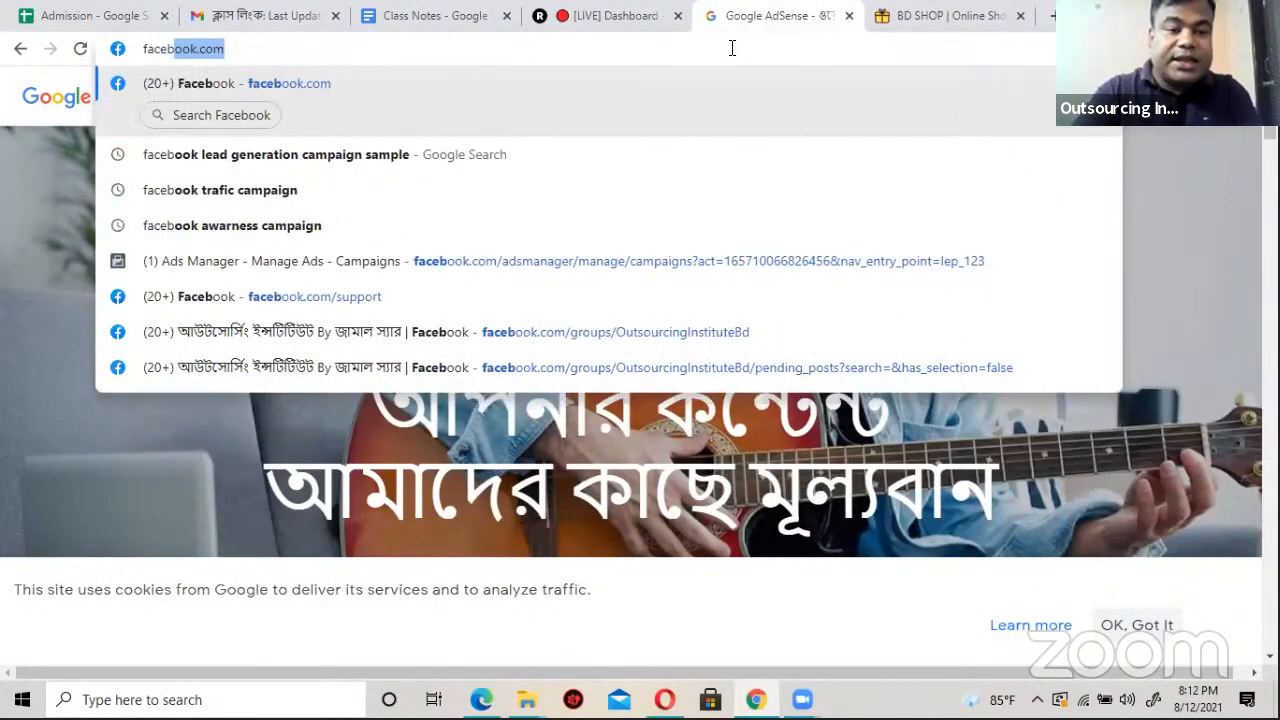
text(ok.com/ad)
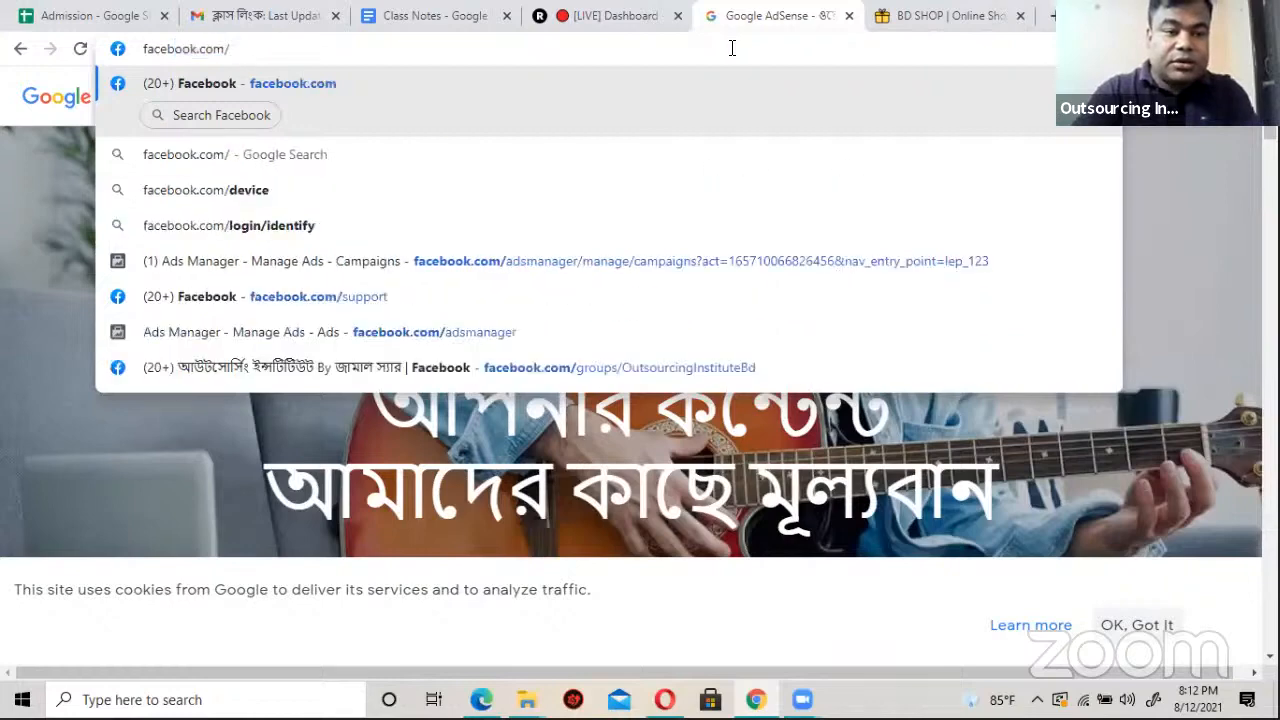
text(s)
key(Return)
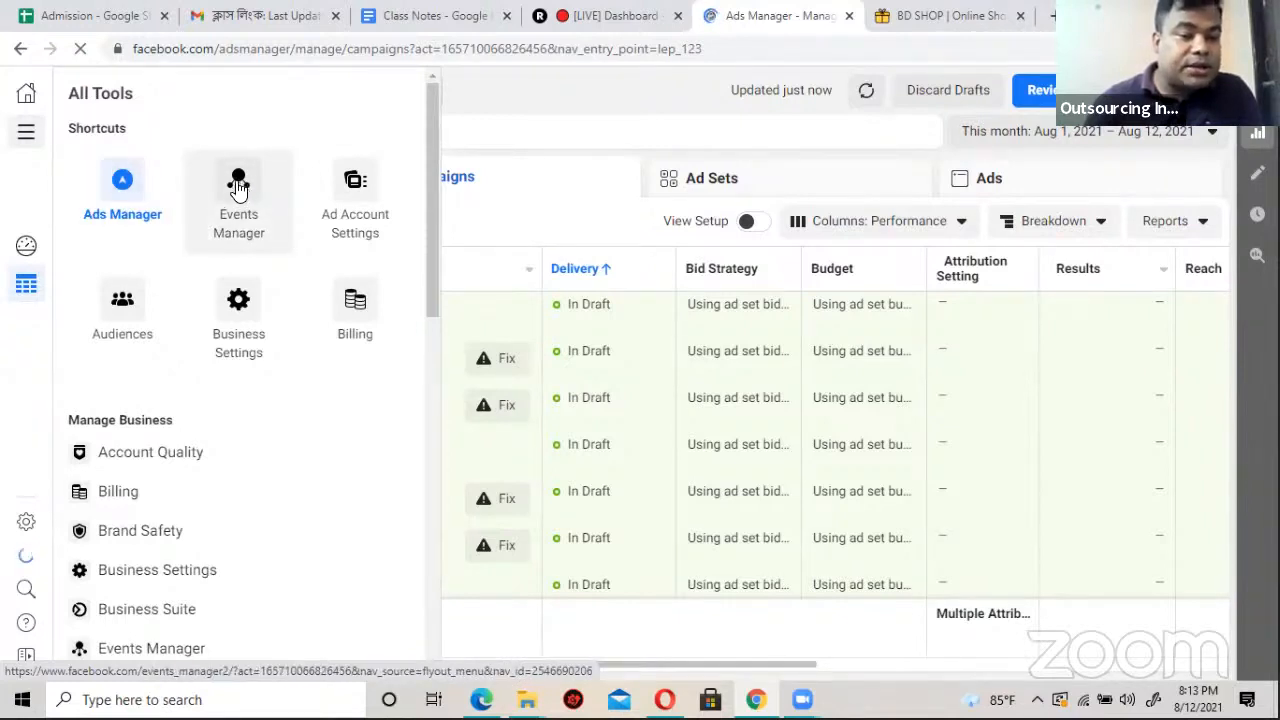
click(238, 187)
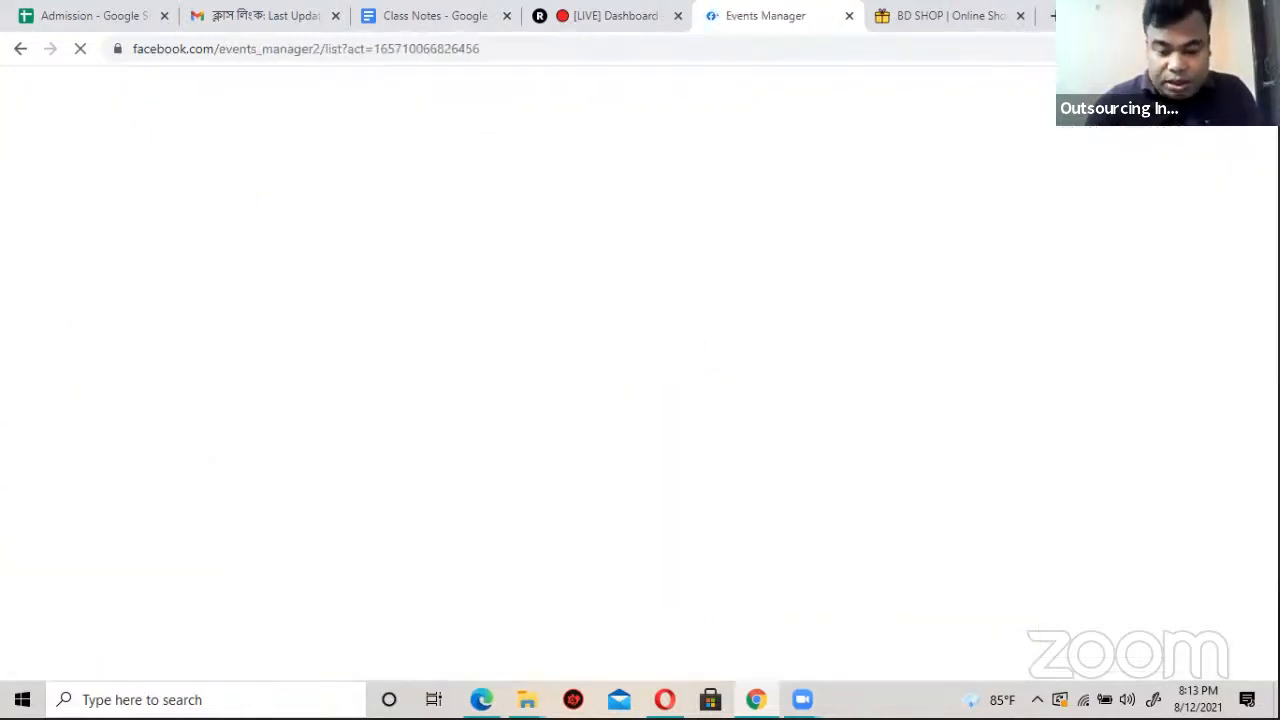
Step: Switch to Microsoft Edge and close the YouTube video page and the Ads Manager account settings page
click(757, 700)
click(482, 700)
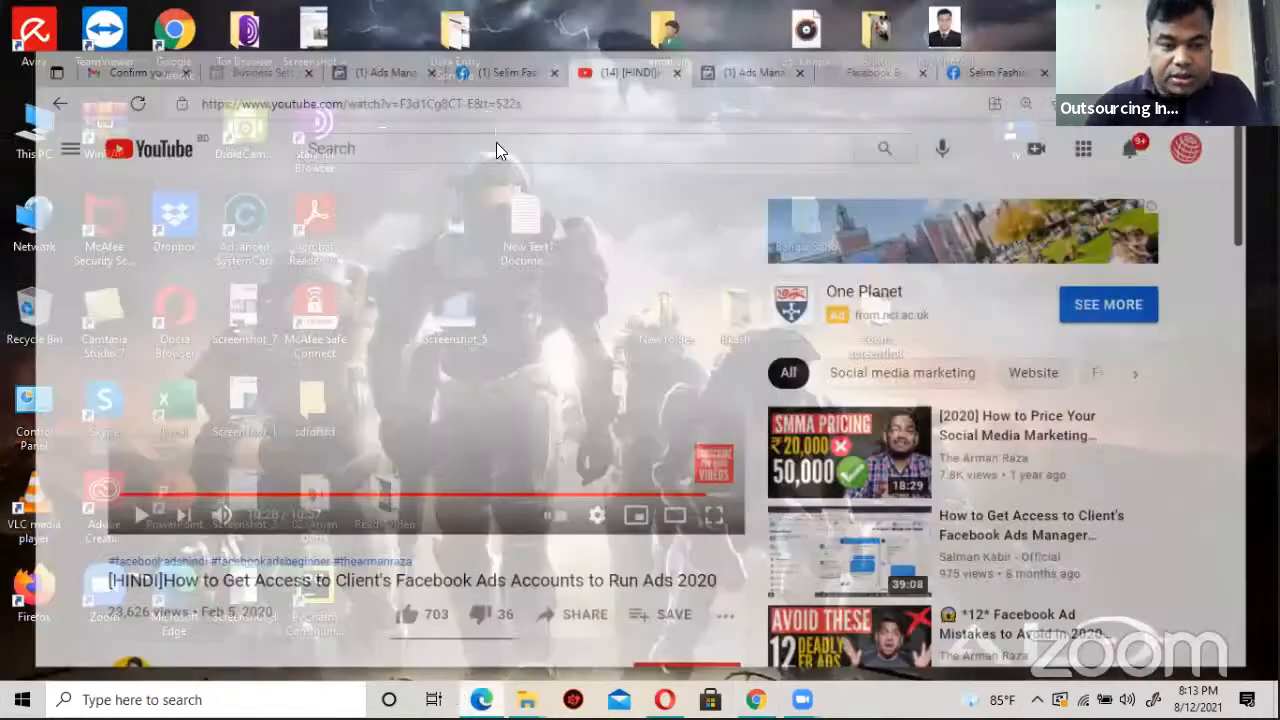
click(683, 30)
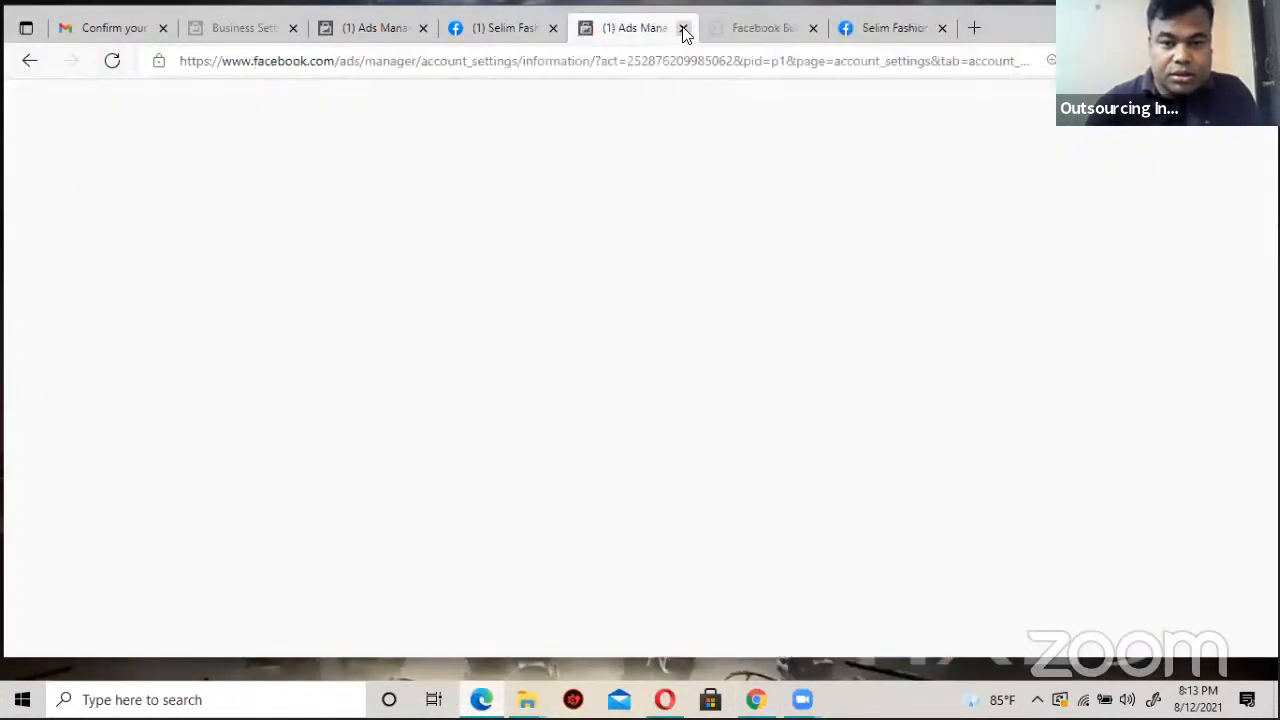
click(683, 30)
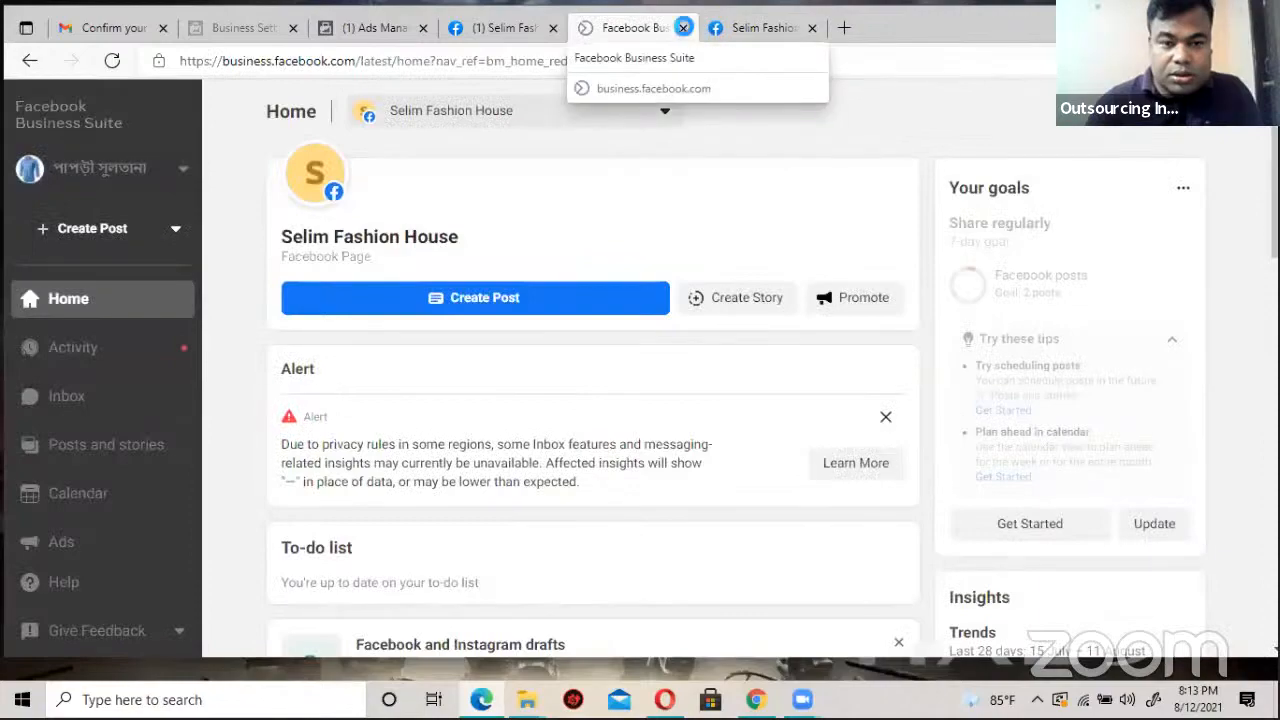
Step: Close the Facebook Business Suite and extra Selim Fashion House pages, and load facebook.com/adsmanager in a new tab
click(683, 30)
click(683, 30)
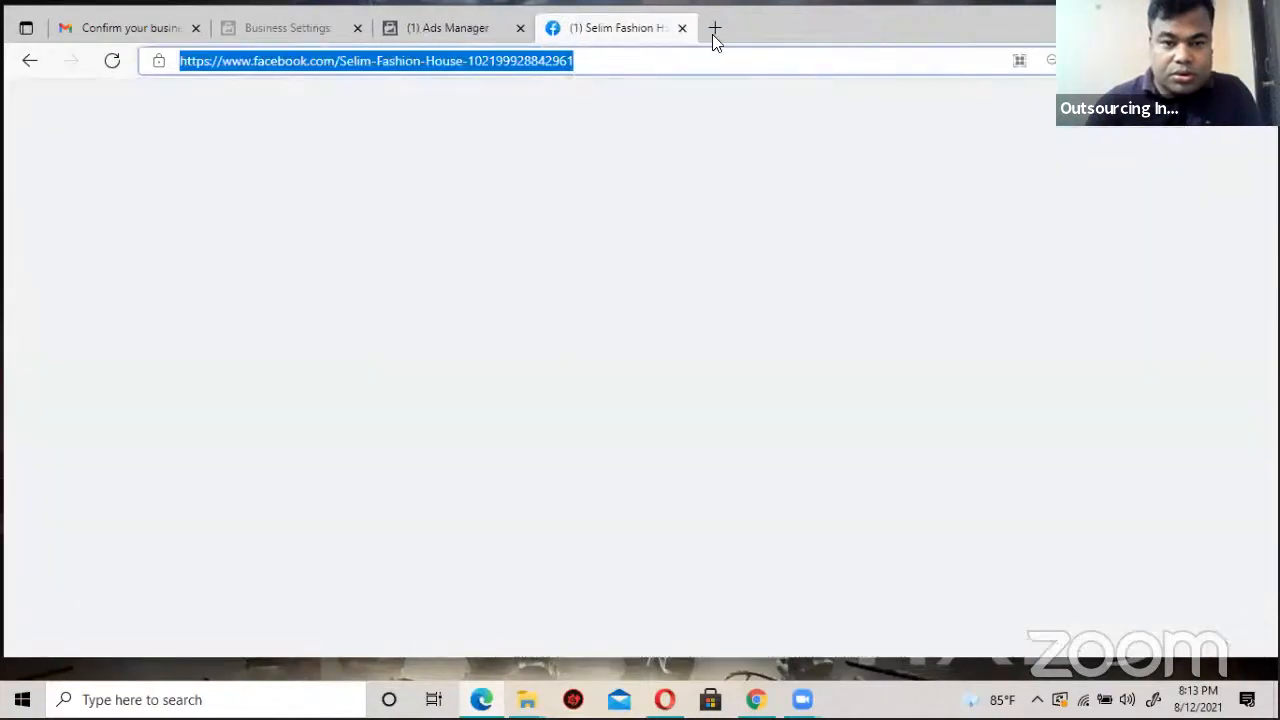
click(716, 28)
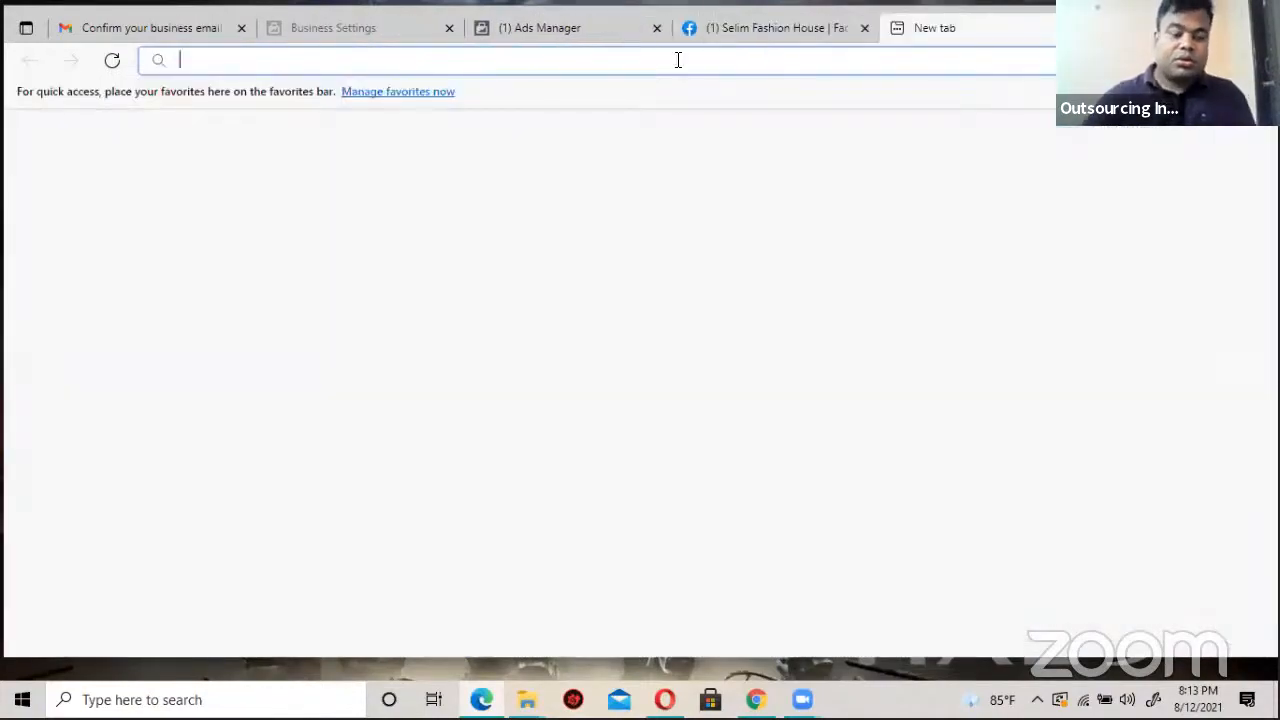
text(y)
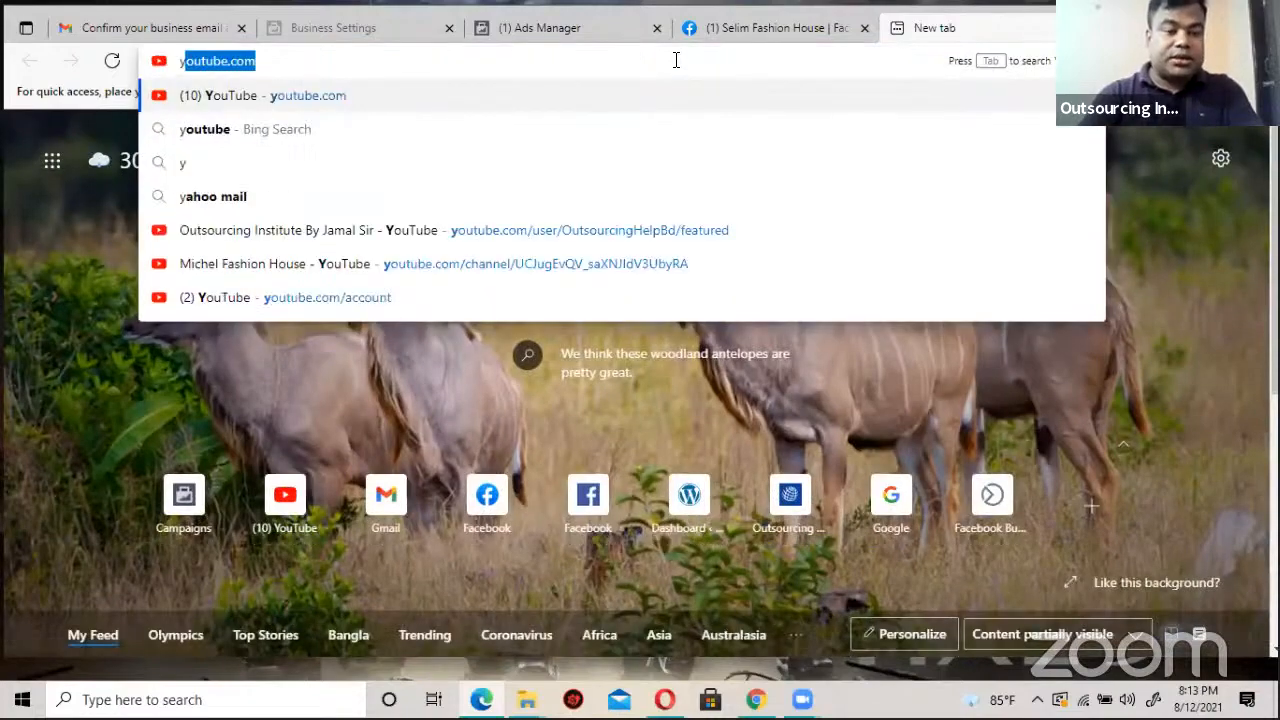
key(BackSpace)
key(BackSpace)
text(facebook.com)
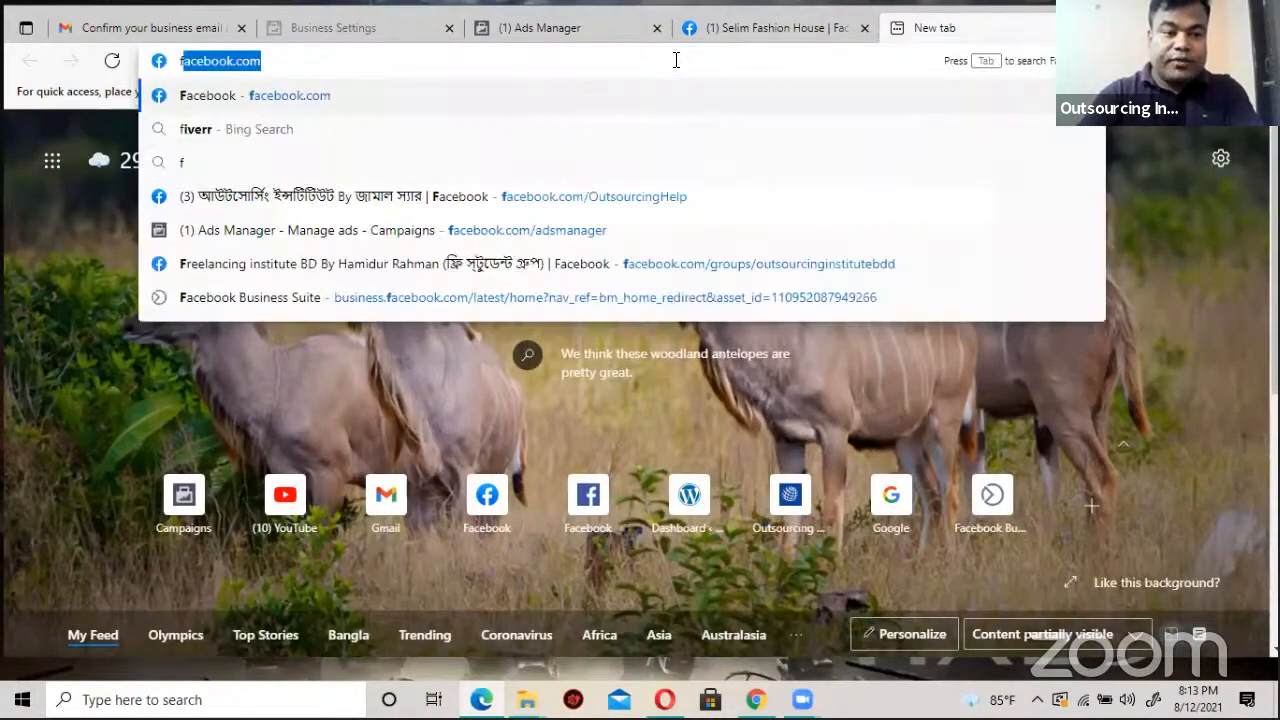
text(/)
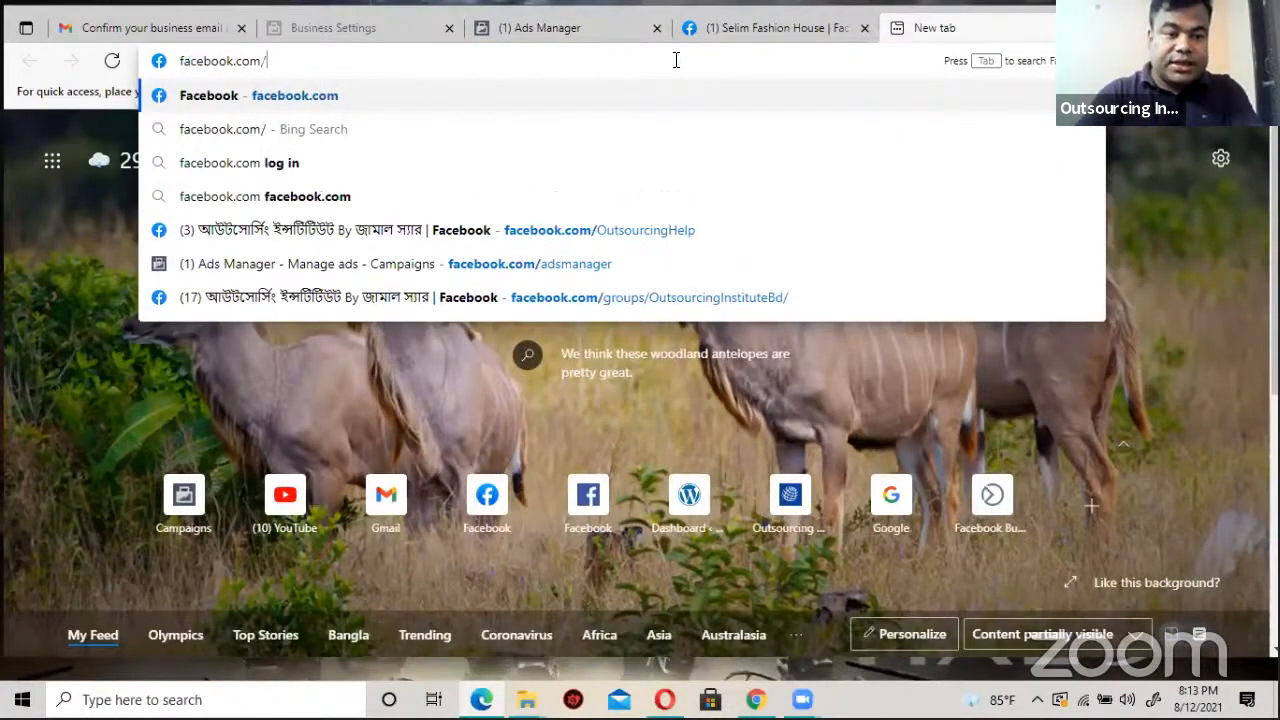
text(ad)
key(Return)
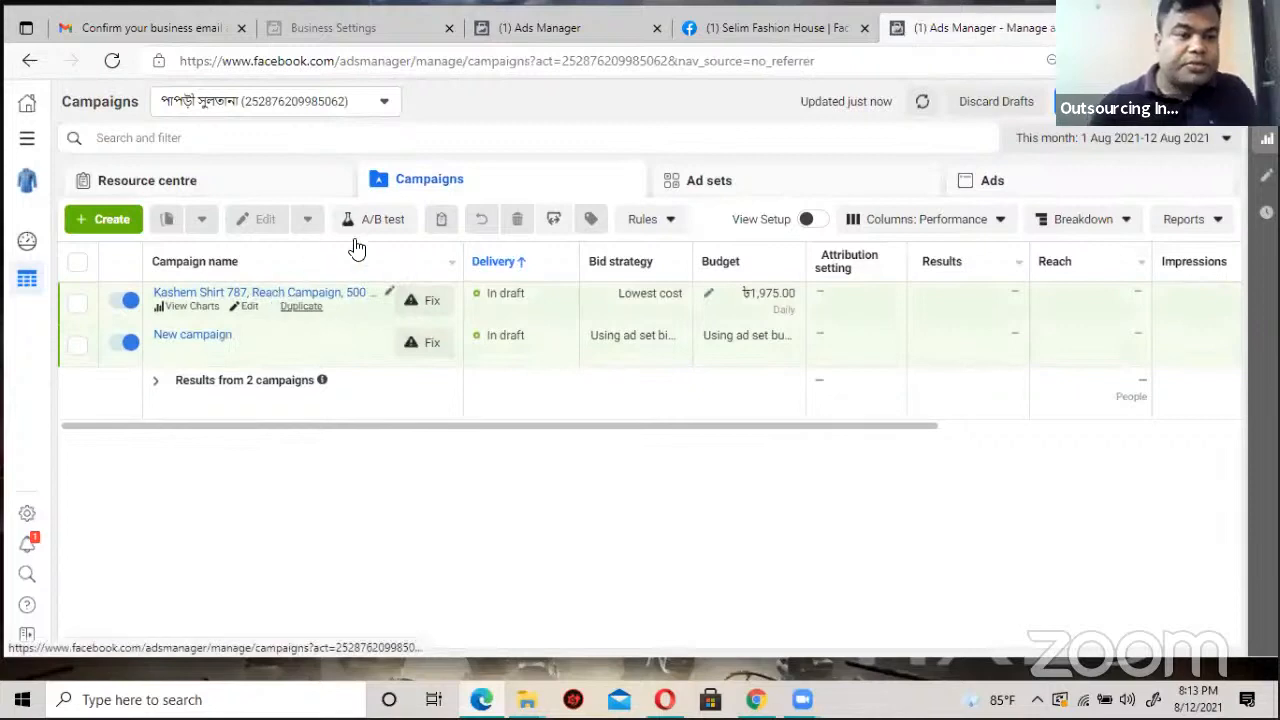
Step: Open Events Manager from the Ads Manager tools and view the ways to add events to the kashem fashion pixel
click(29, 141)
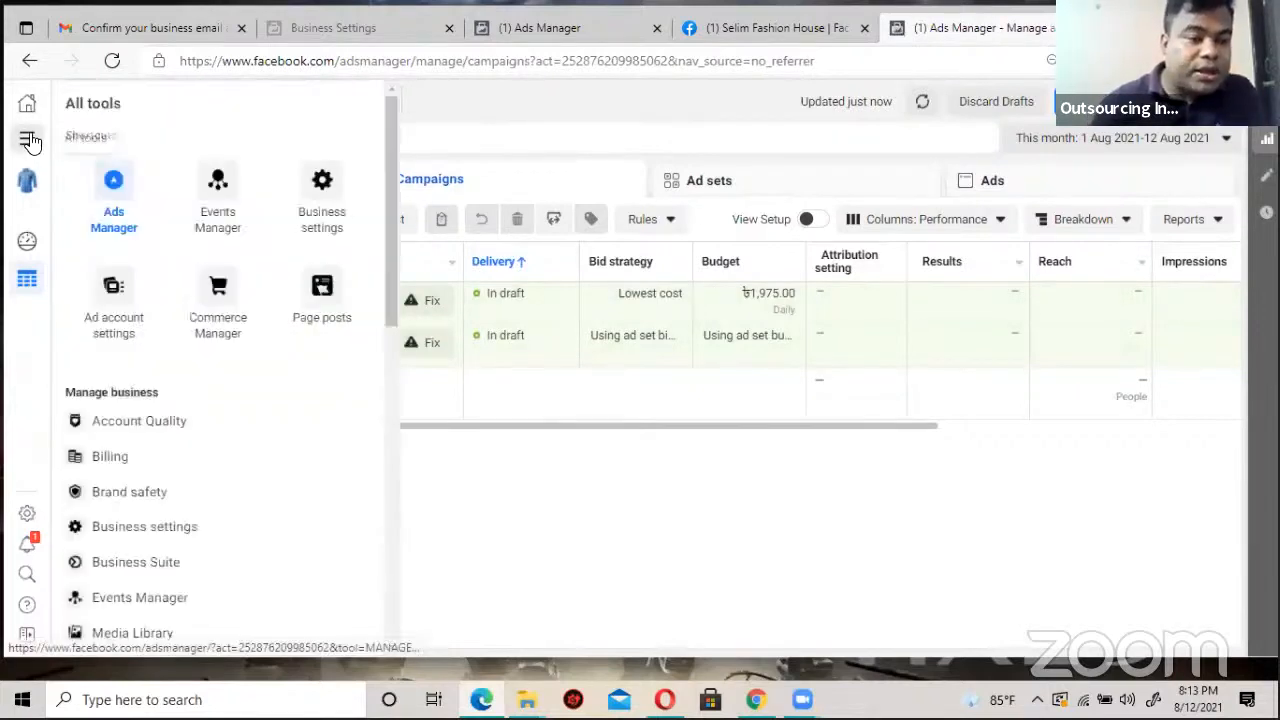
click(212, 188)
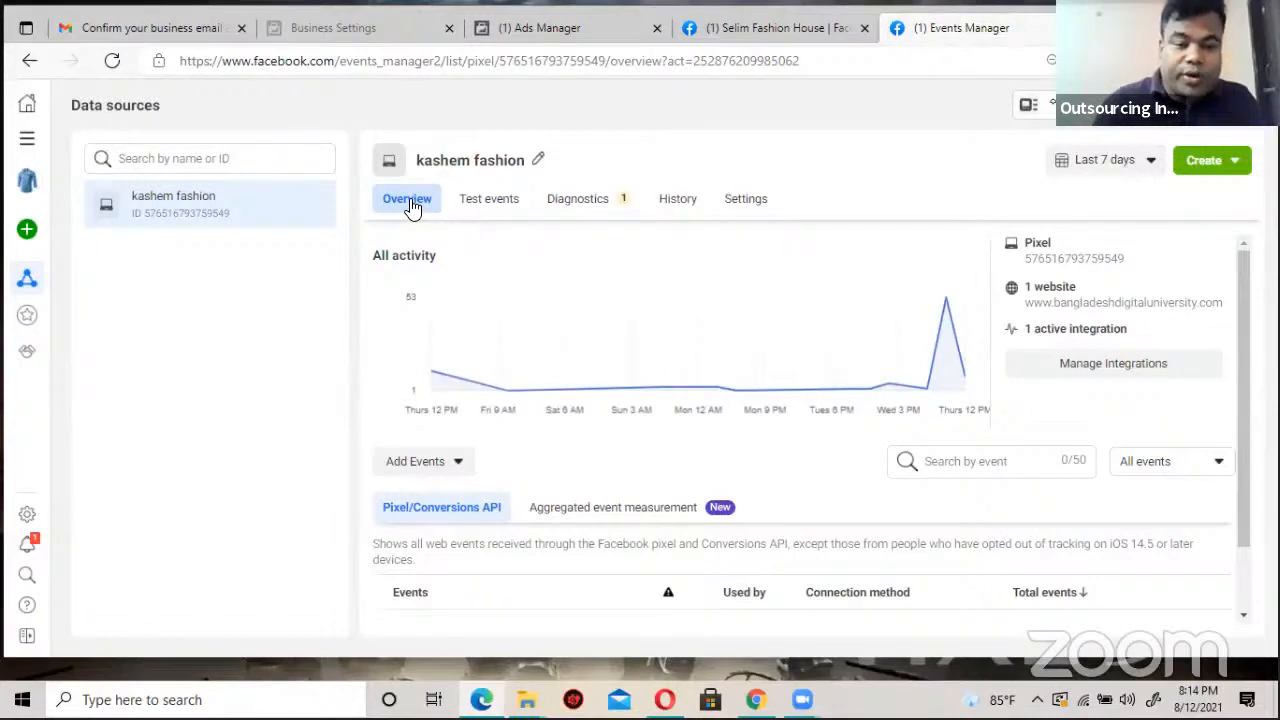
scroll(470, 330, down, 1)
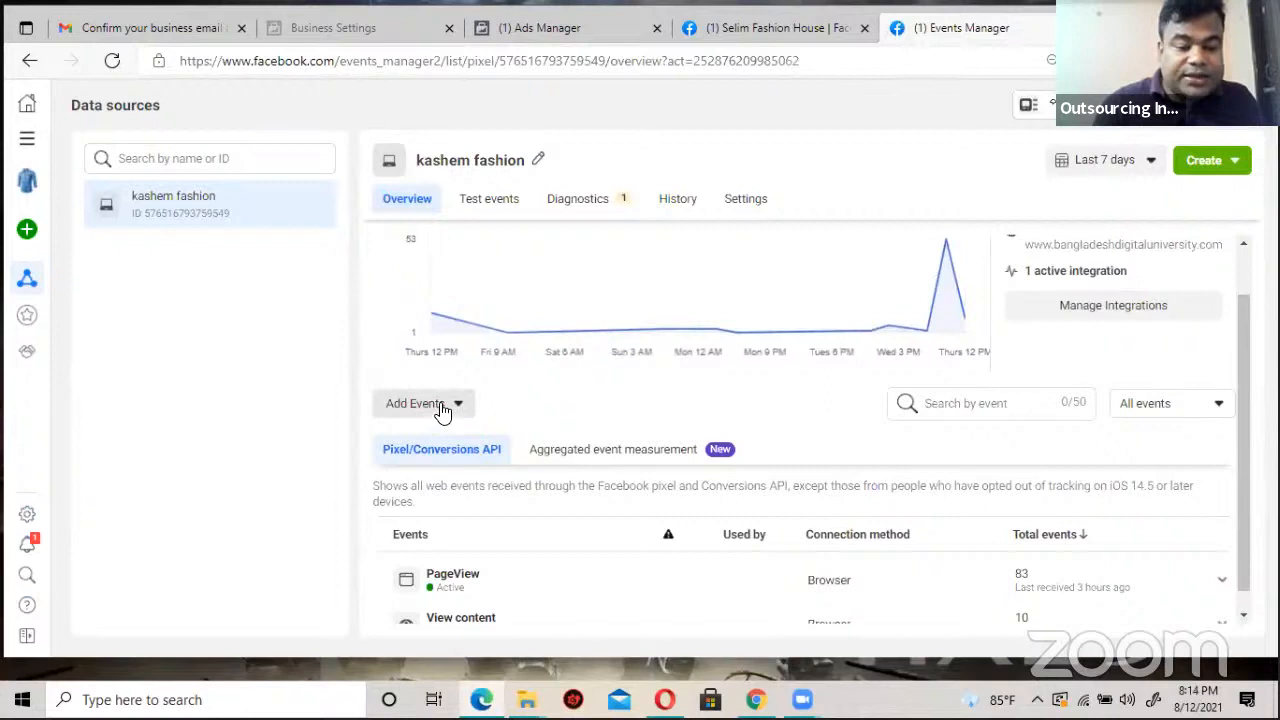
scroll(443, 410, down, 1)
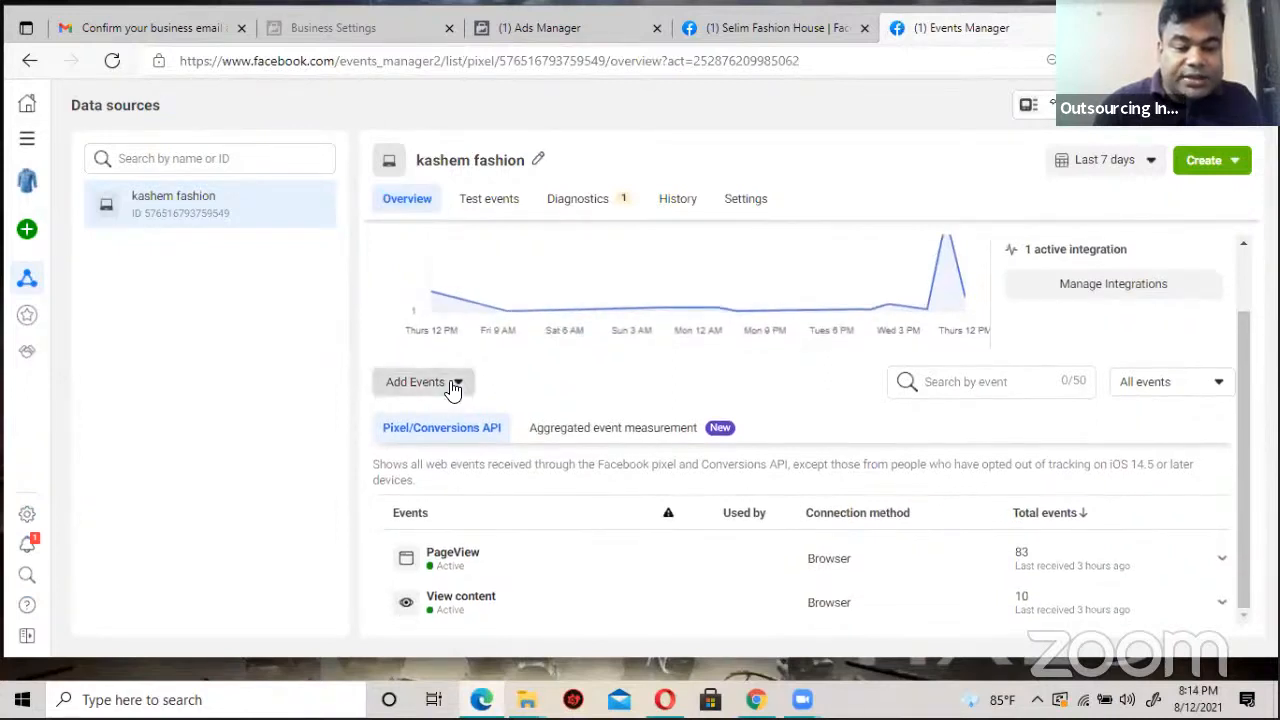
click(453, 386)
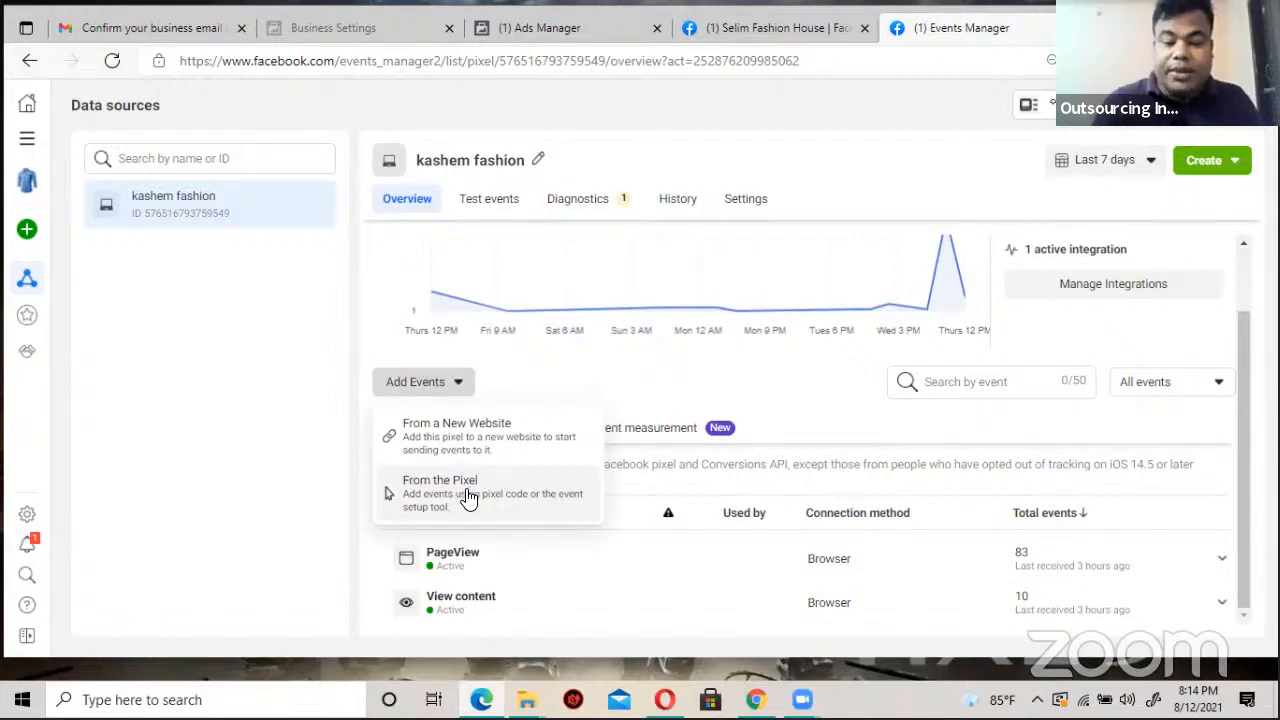
click(373, 305)
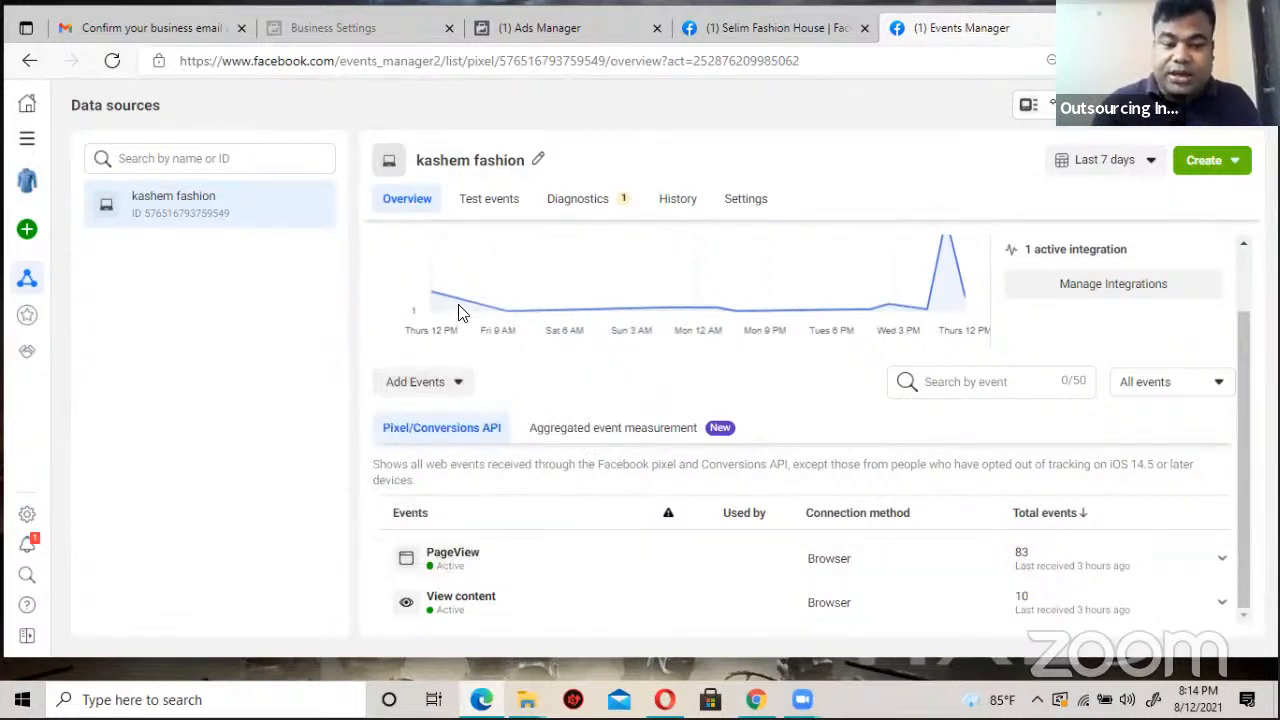
Step: Examine the pixel's activity chart and connected website, highlighting the website address and enlarging the page to 100%
scroll(460, 310, up, 1)
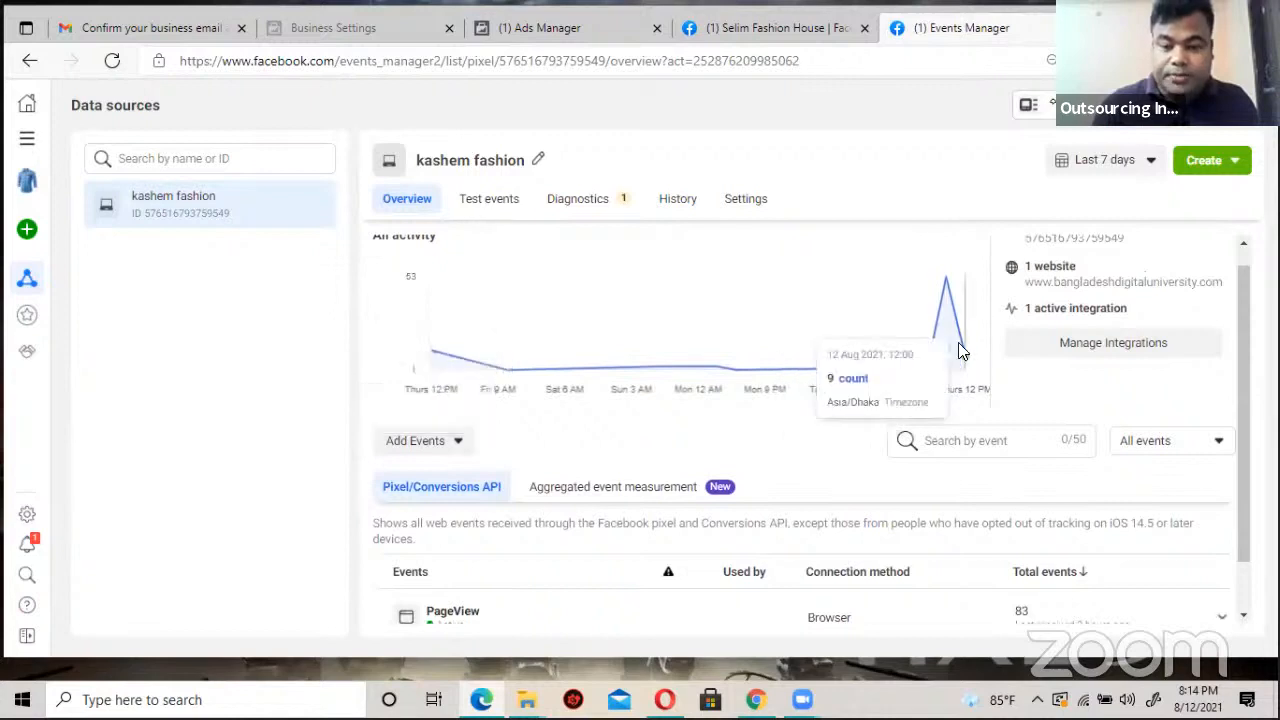
scroll(1000, 355, up, 1)
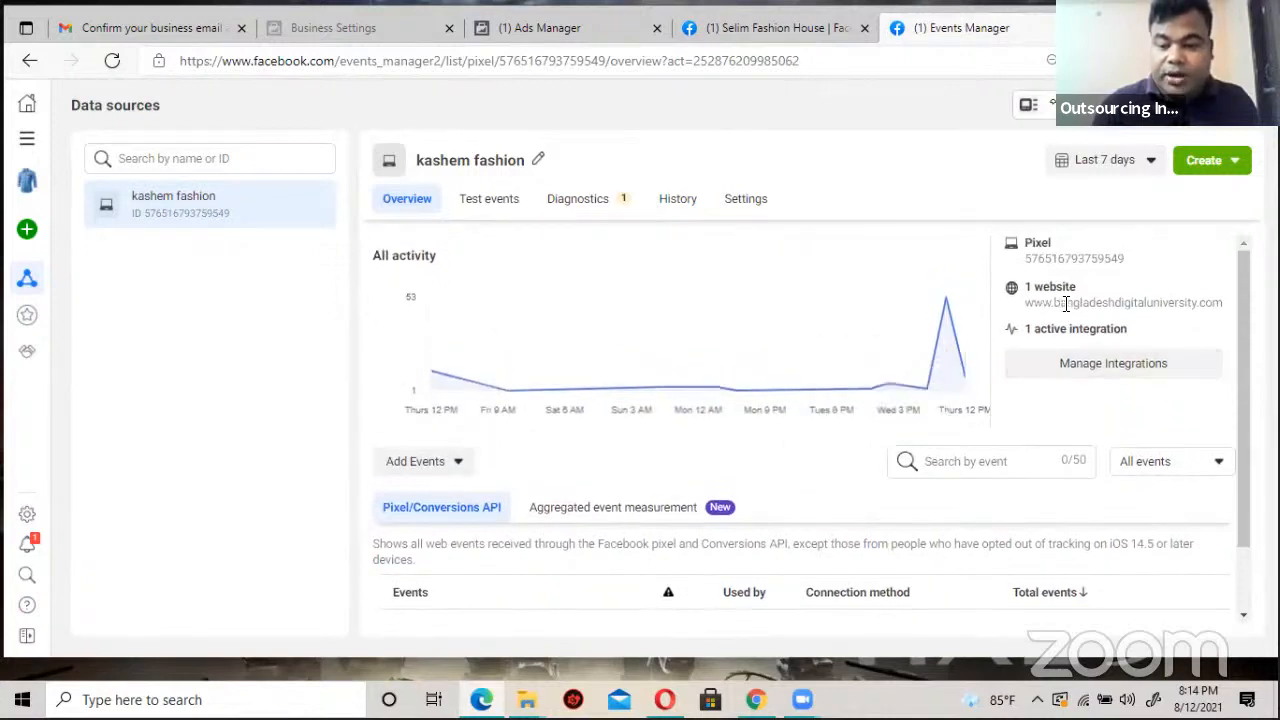
drag(1066, 303, 1203, 300)
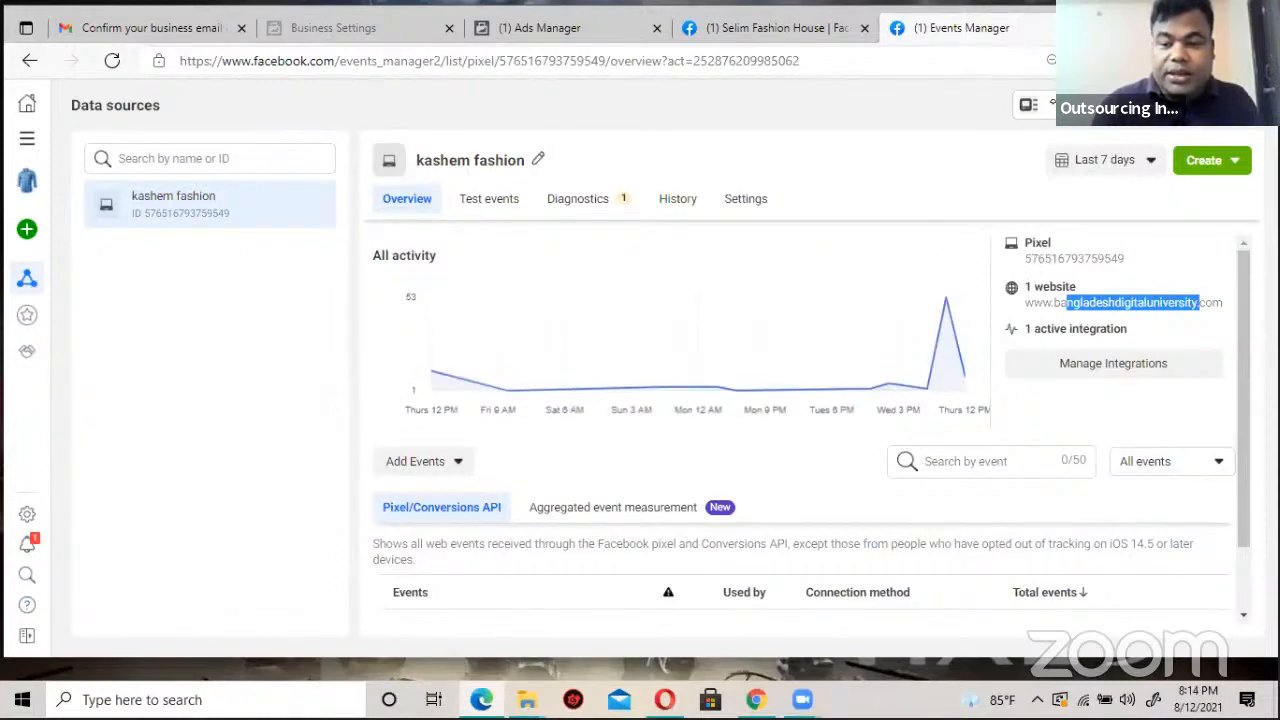
drag(1137, 25, 932, 38)
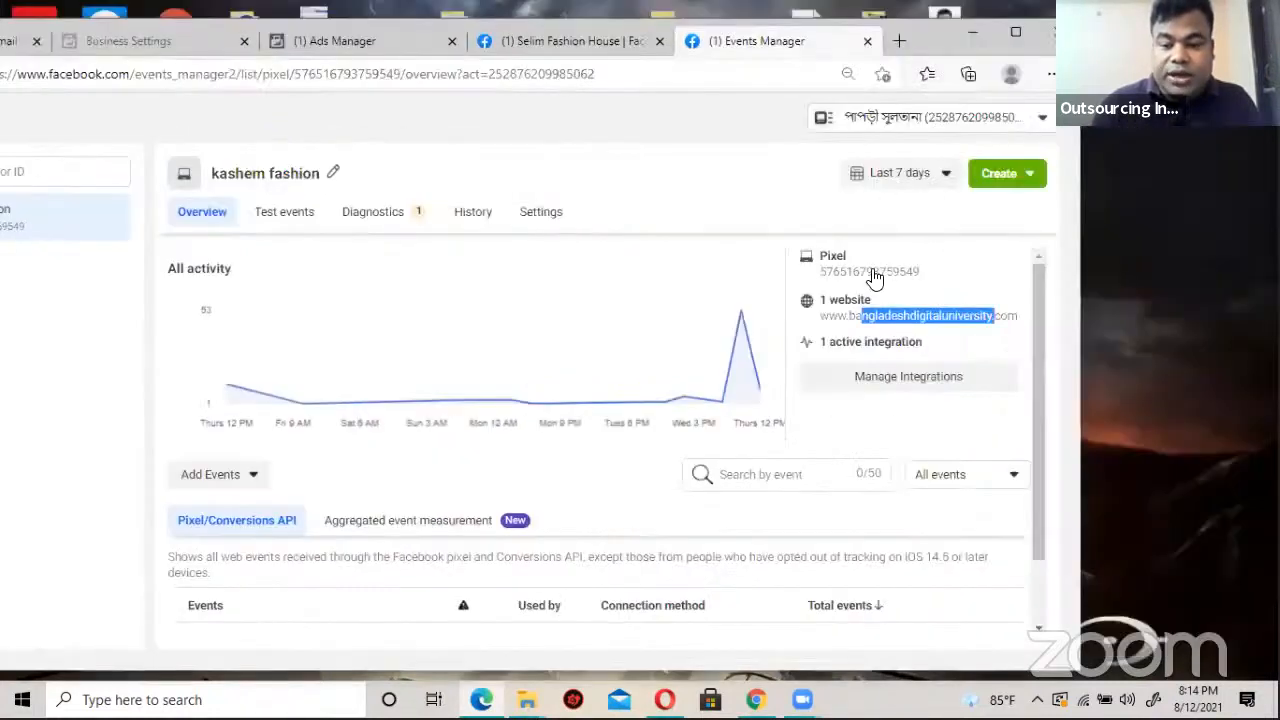
click(714, 155)
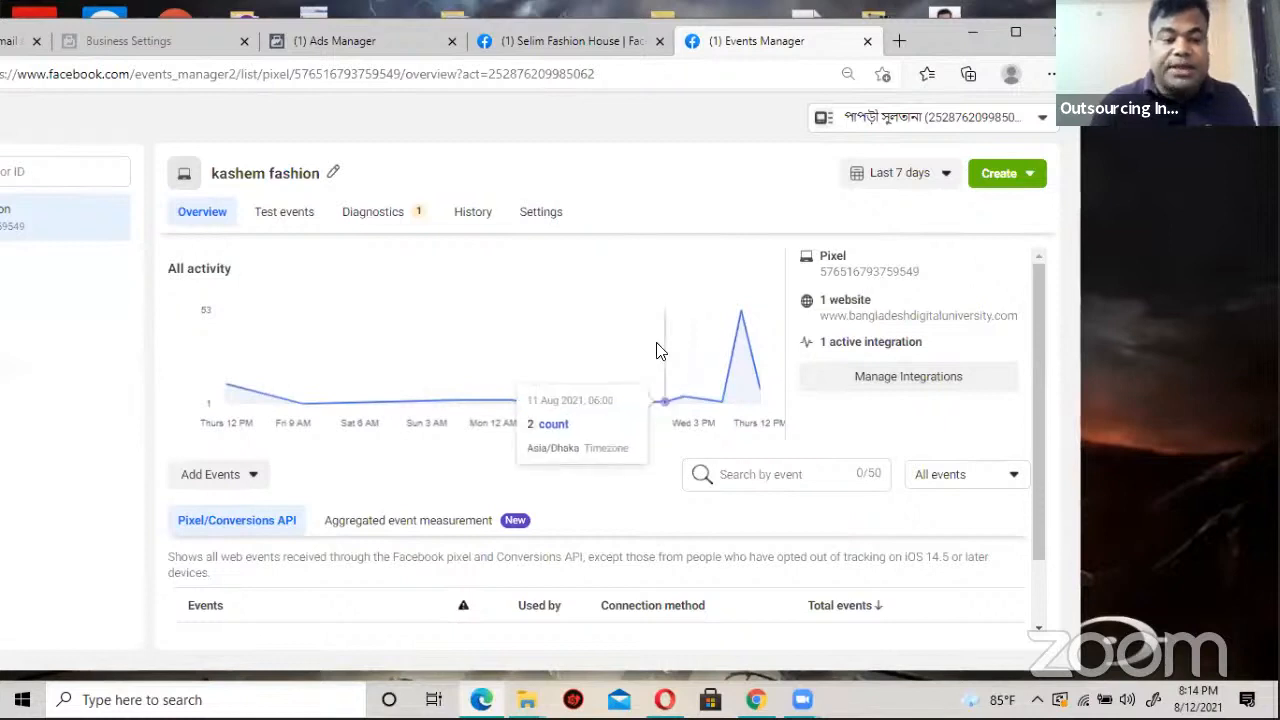
scroll(656, 343, up, 2)
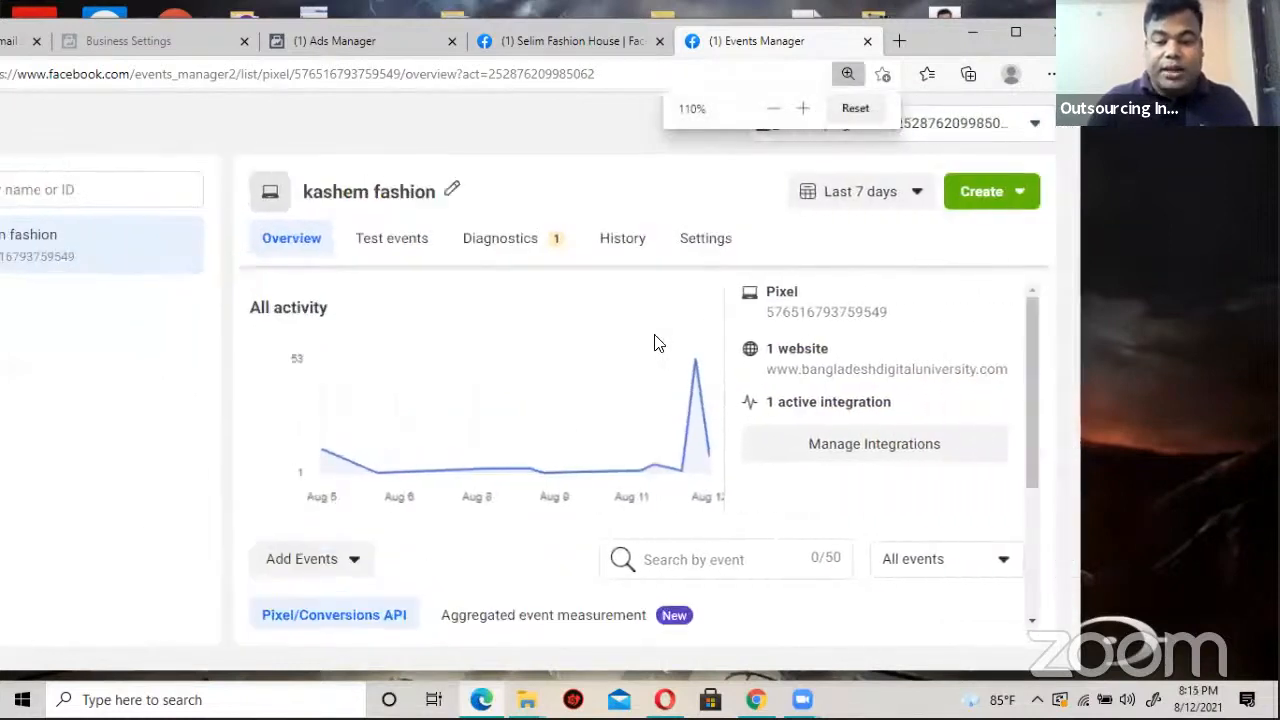
scroll(656, 343, down, 1)
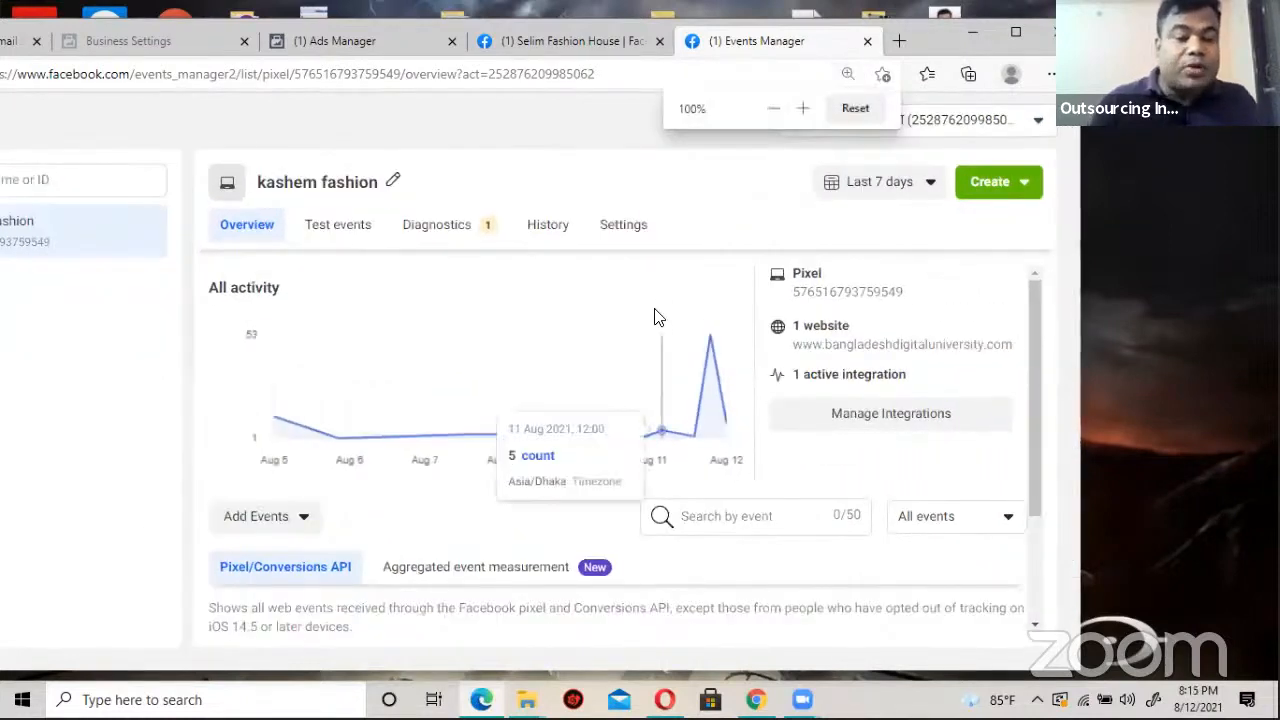
click(1018, 34)
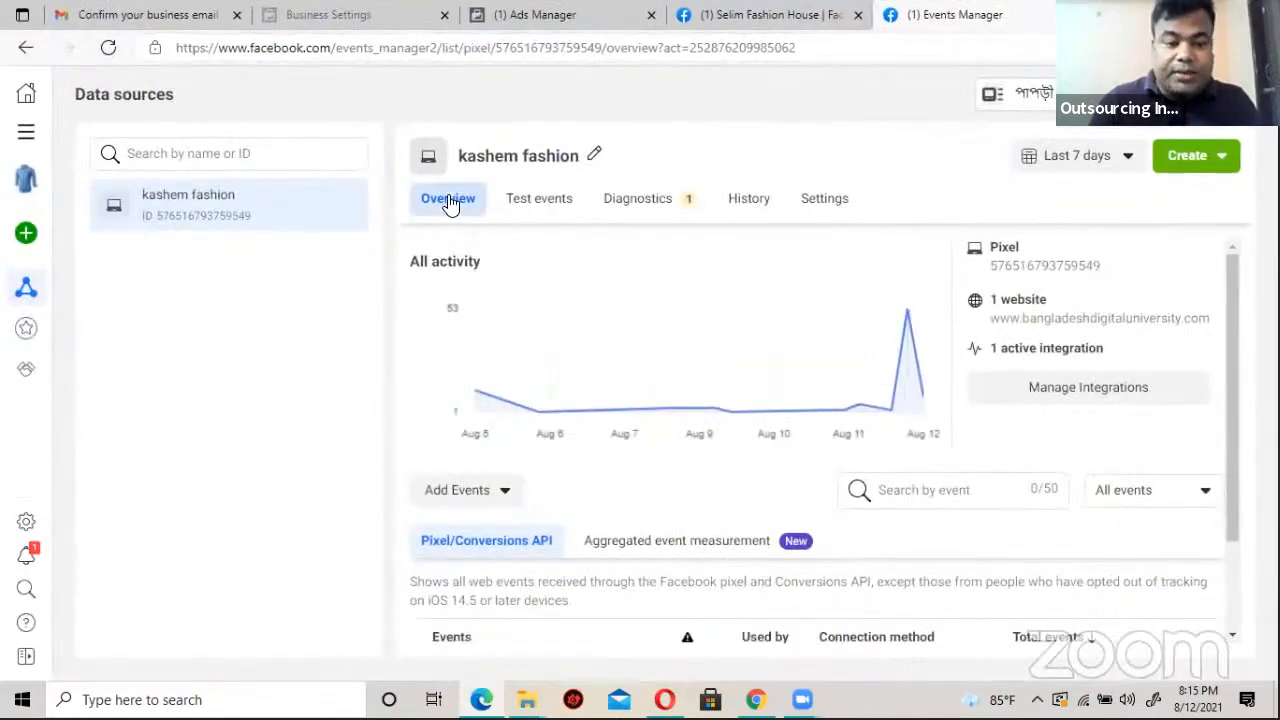
Step: Start adding events from the kashem fashion pixel with the Event Setup Tool, ready for the website URL
scroll(462, 396, down, 1)
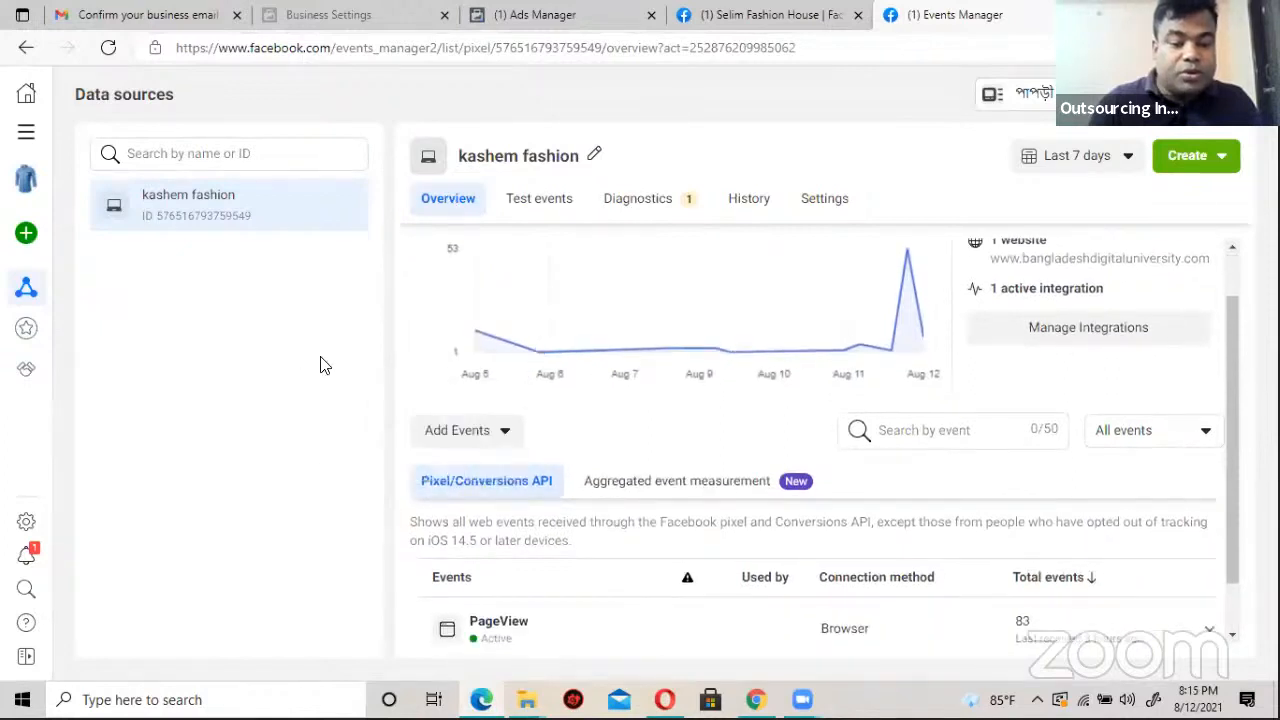
click(479, 435)
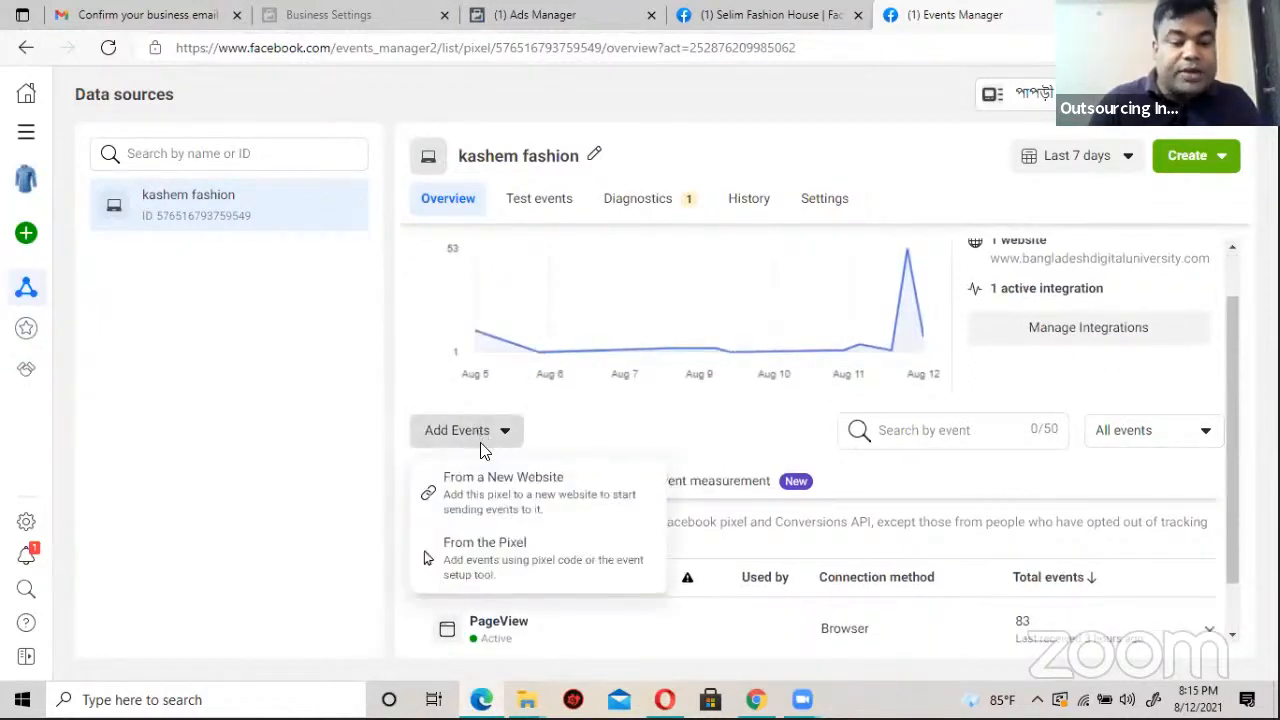
click(510, 556)
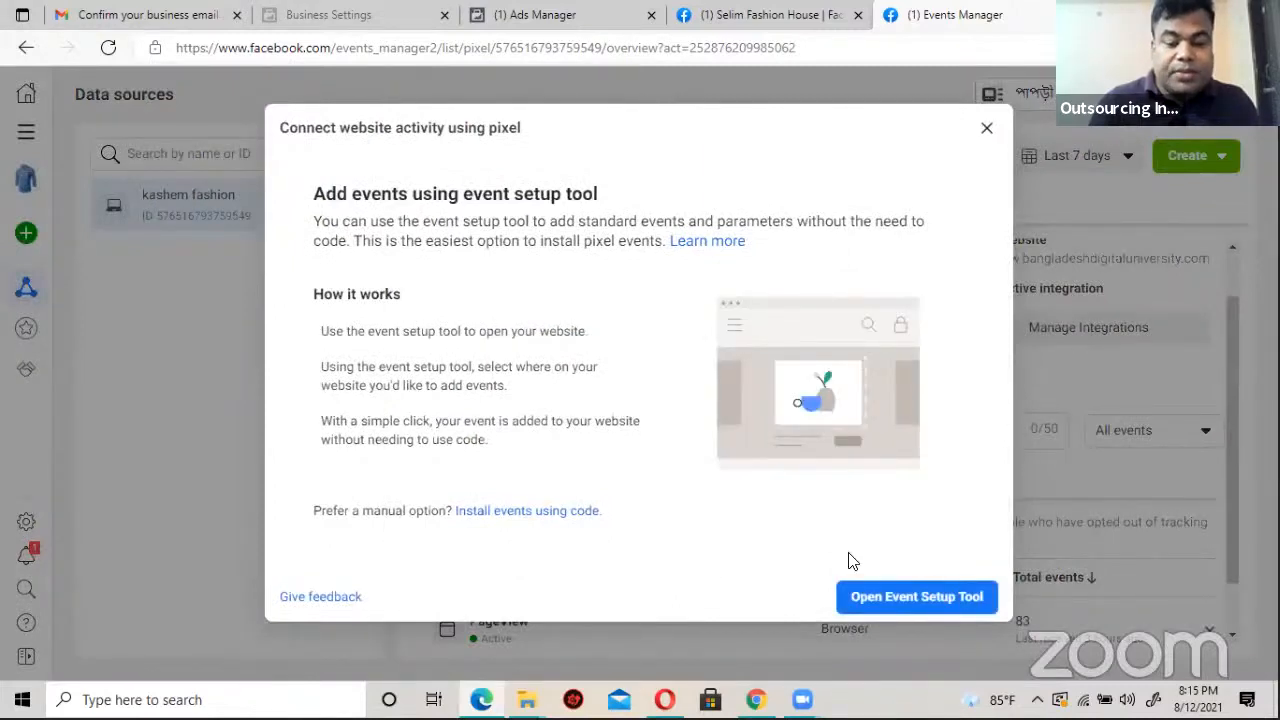
click(938, 600)
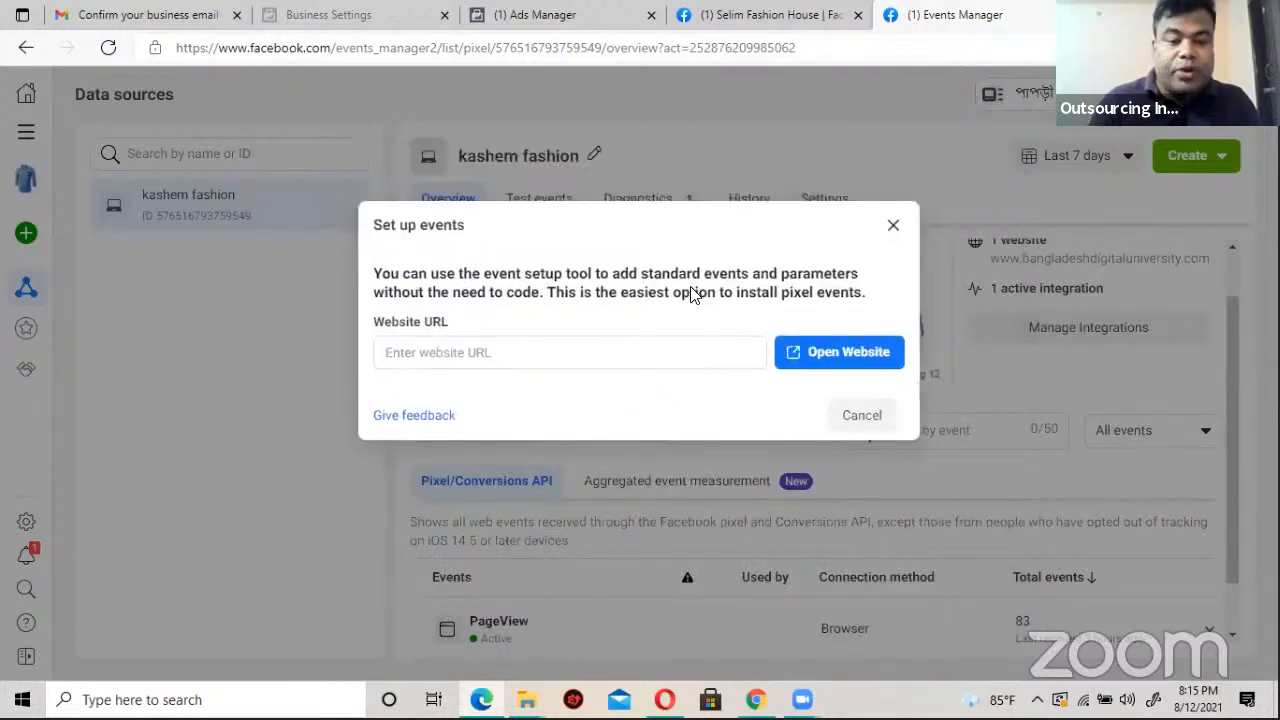
click(666, 360)
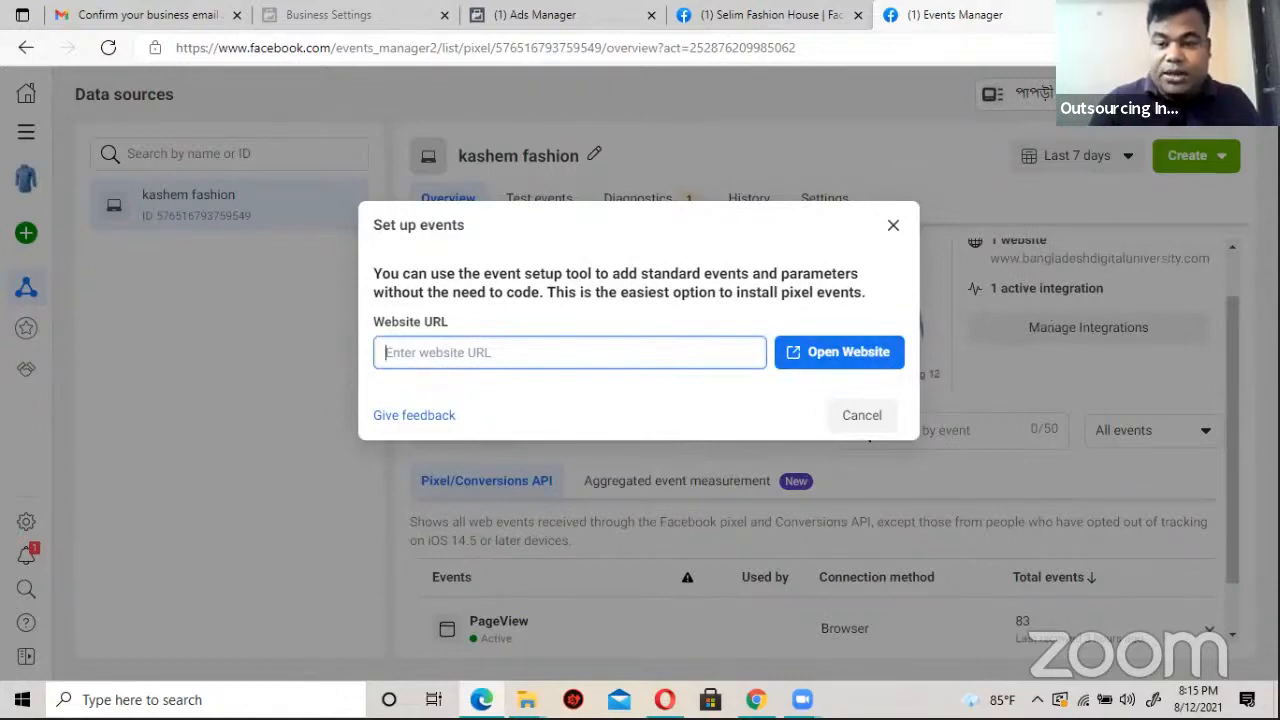
key(ctrl+t)
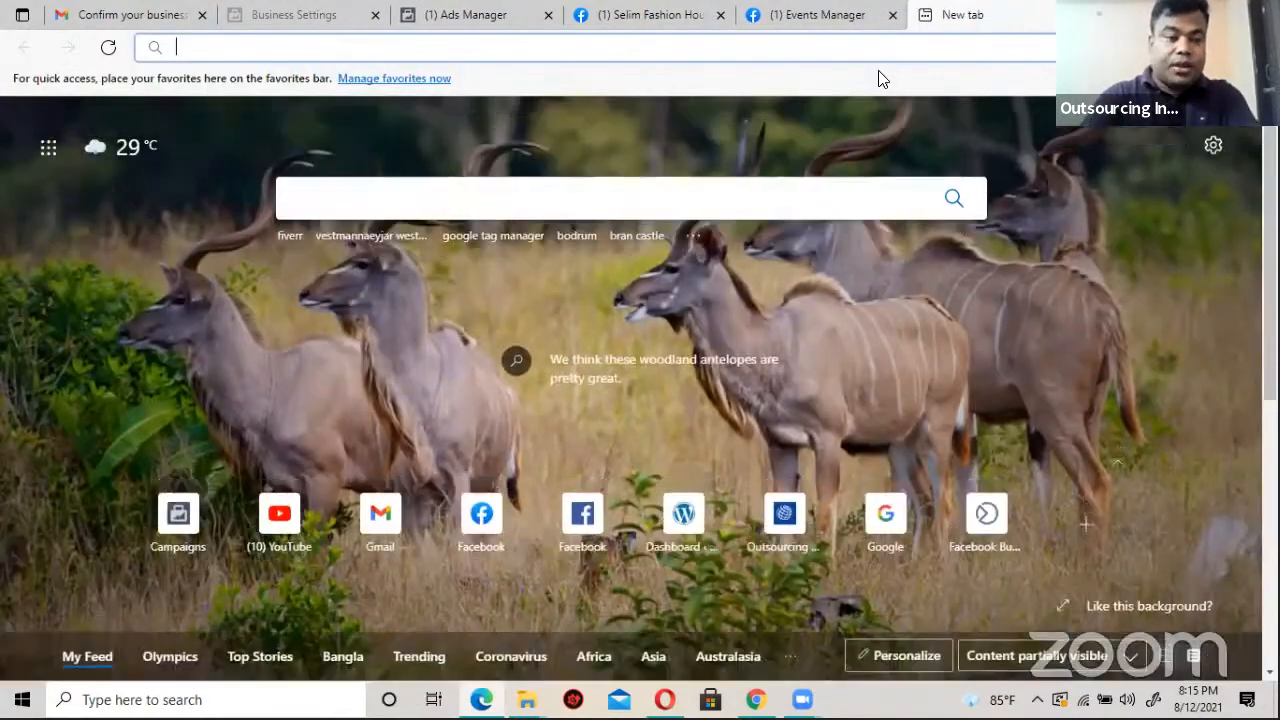
text(www.)
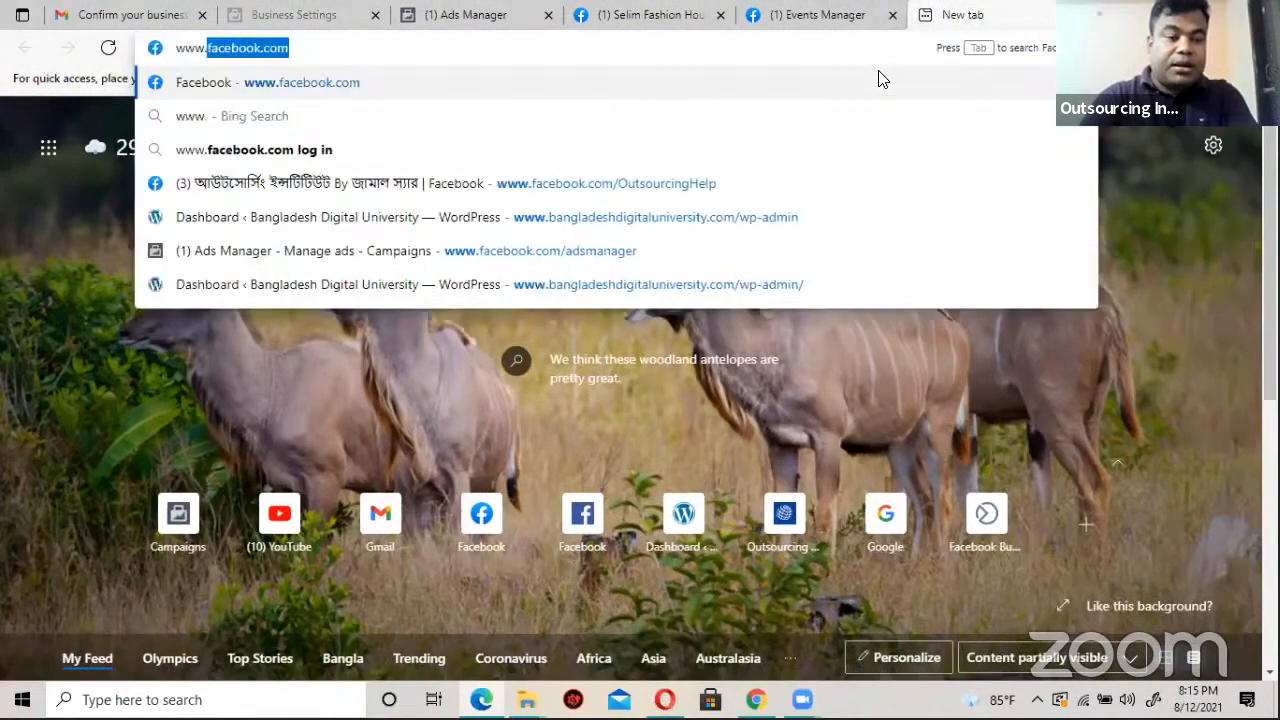
text(ba)
key(Return)
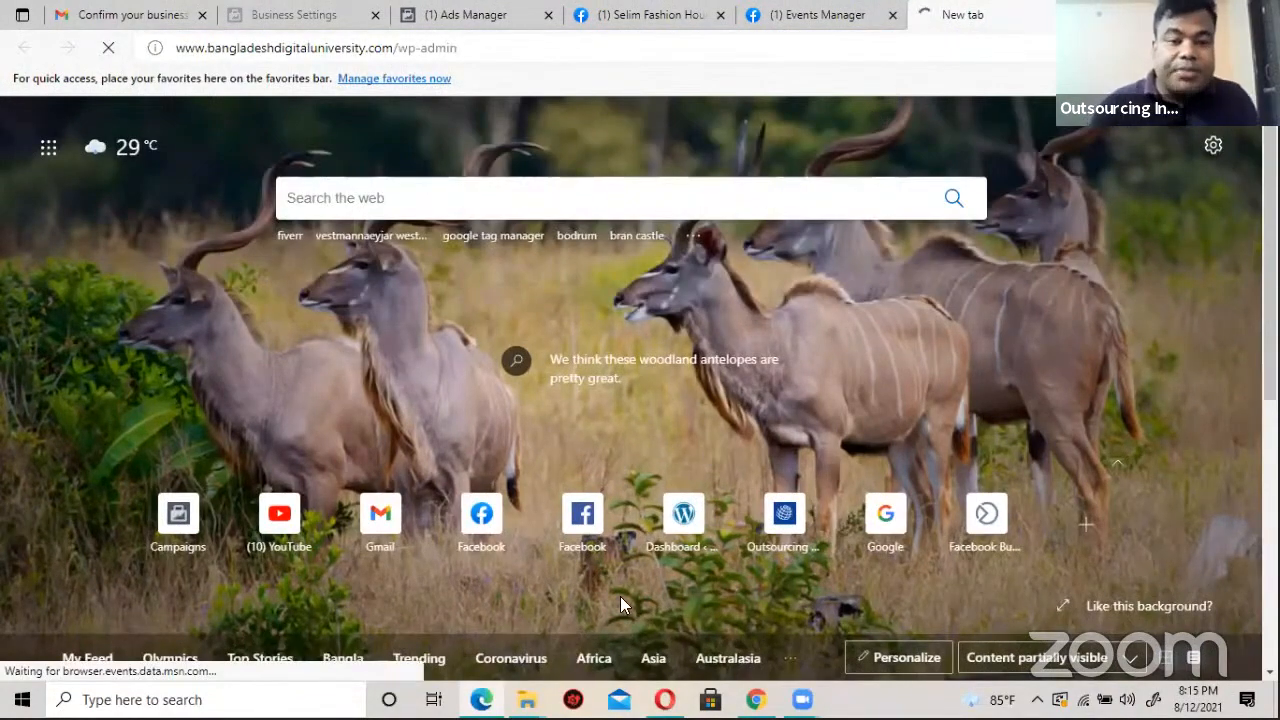
click(390, 48)
click(394, 48)
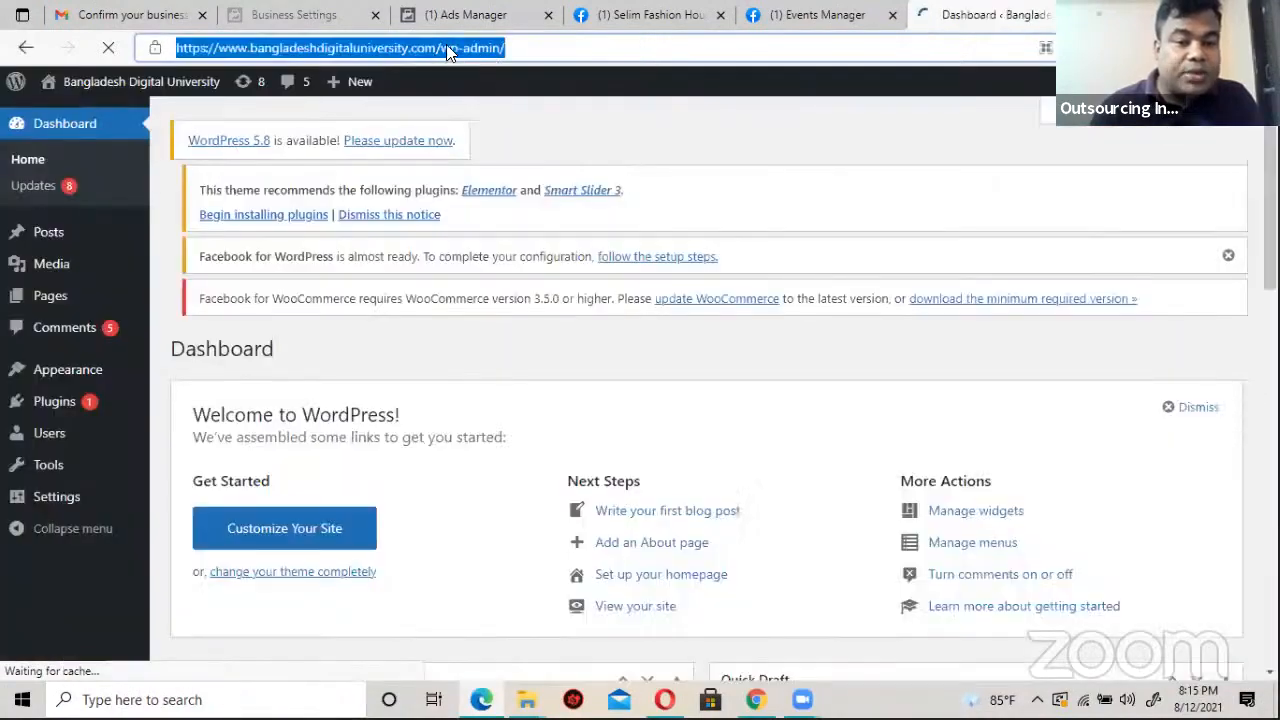
mouse_move(100, 88)
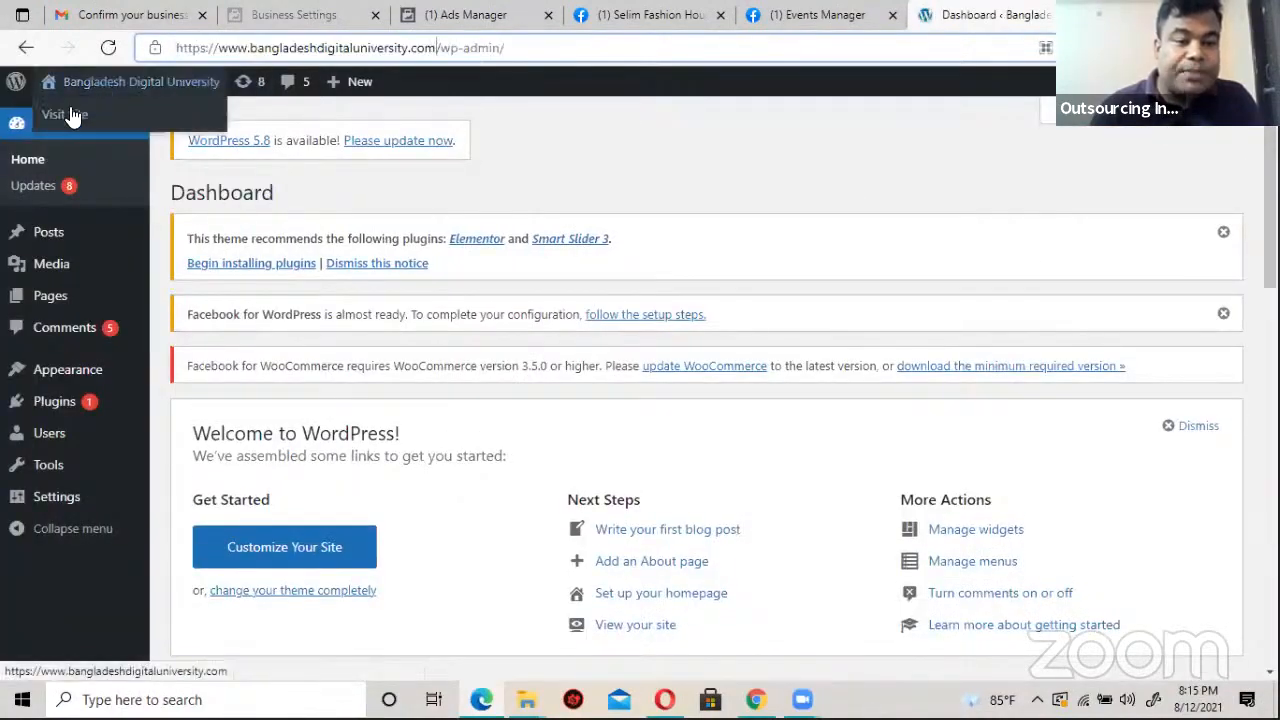
click(73, 116)
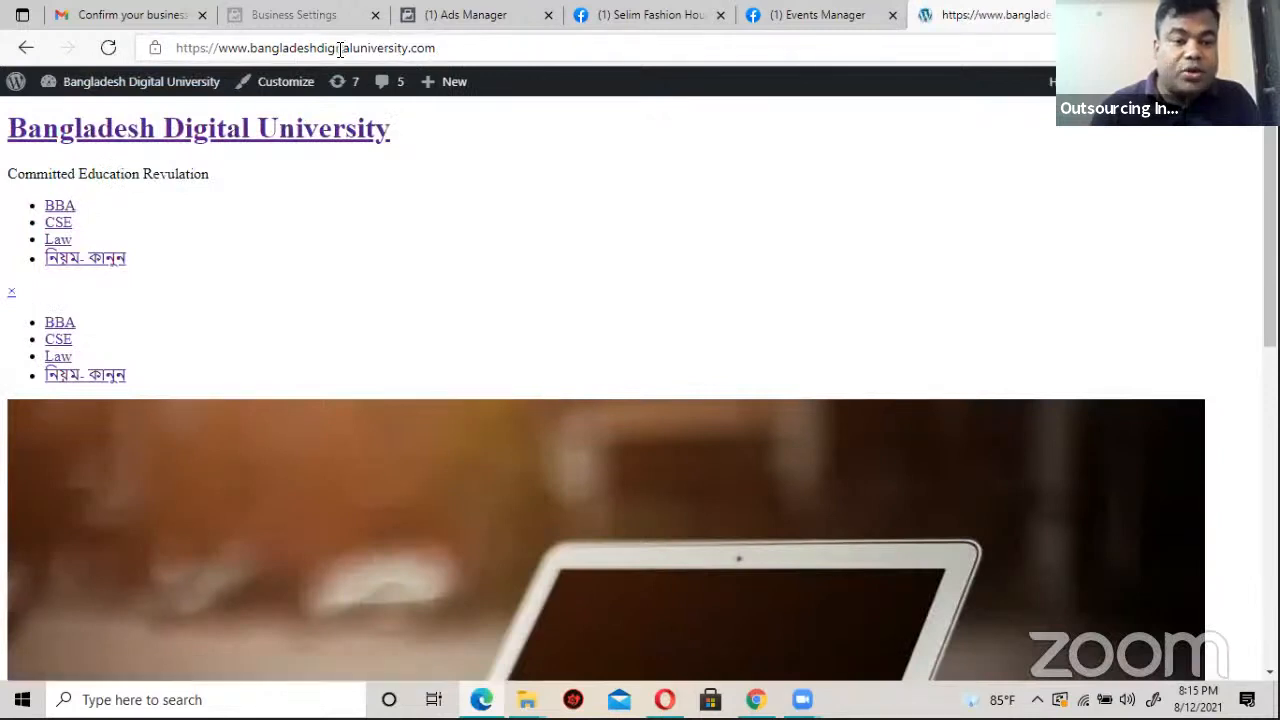
Step: Copy the Bangladesh Digital University home page address and paste it as the website URL in the event setup dialog
click(340, 48)
right_click(338, 48)
click(405, 208)
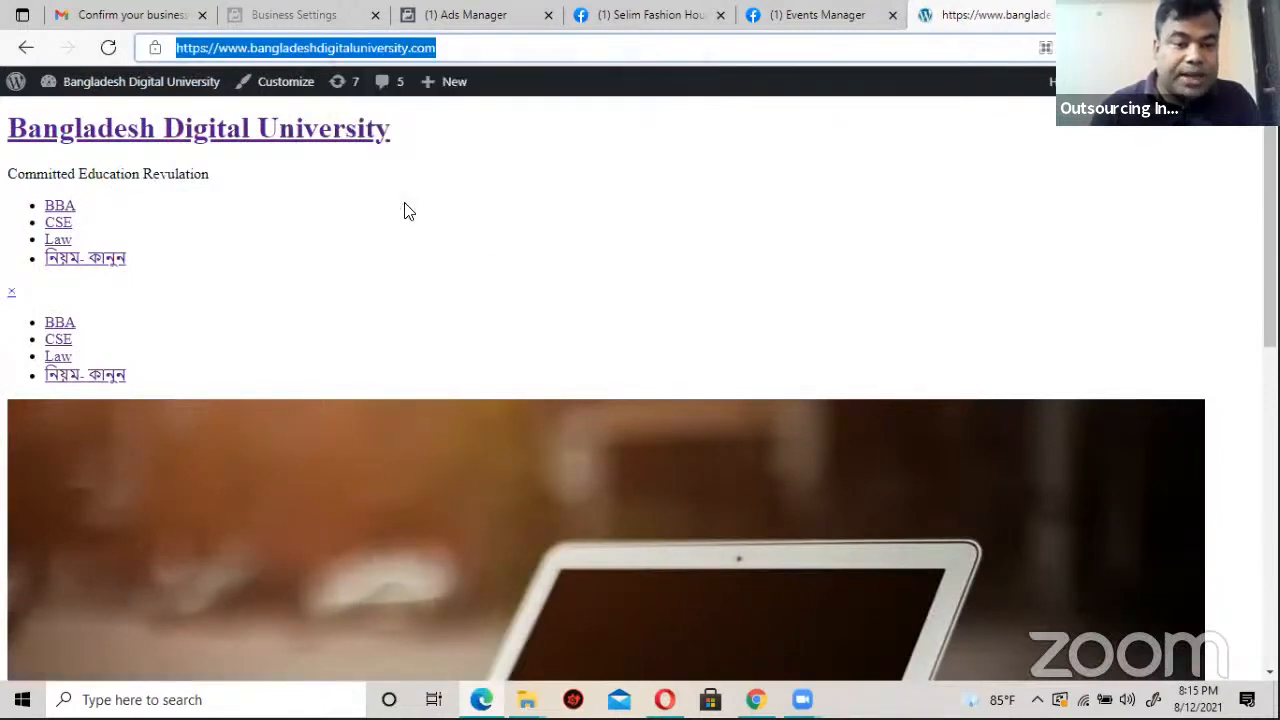
click(793, 22)
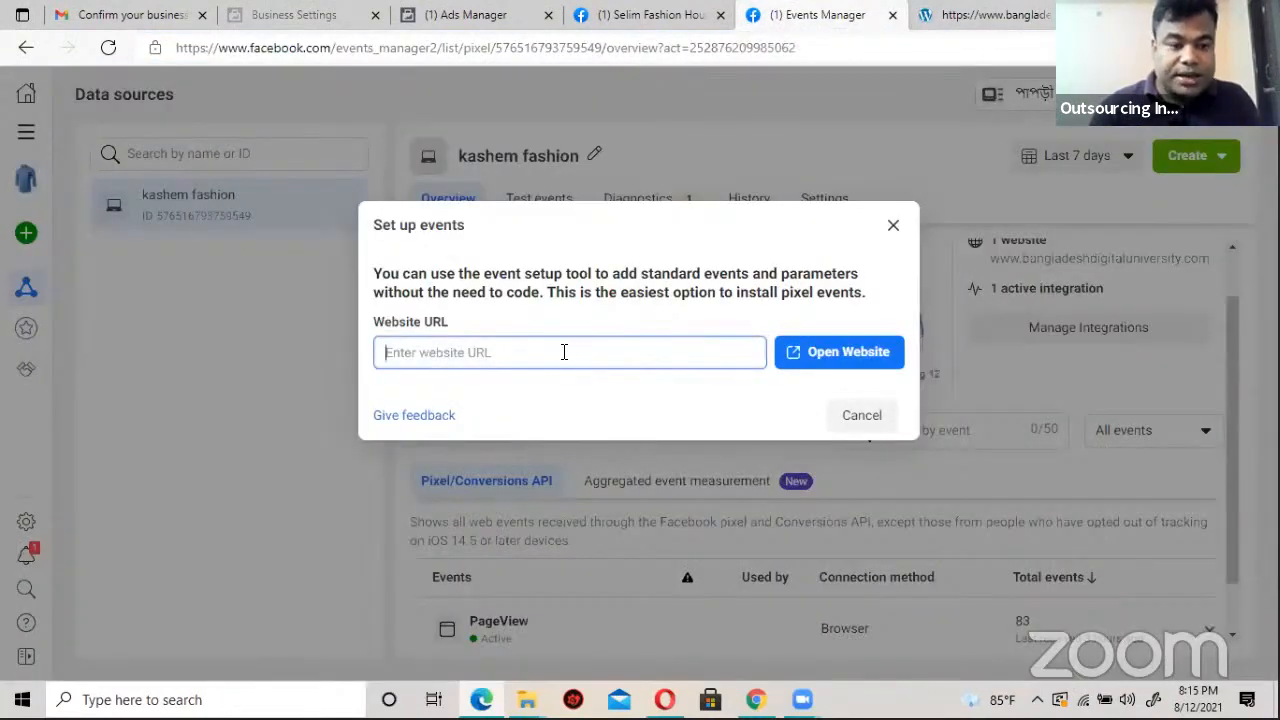
right_click(500, 351)
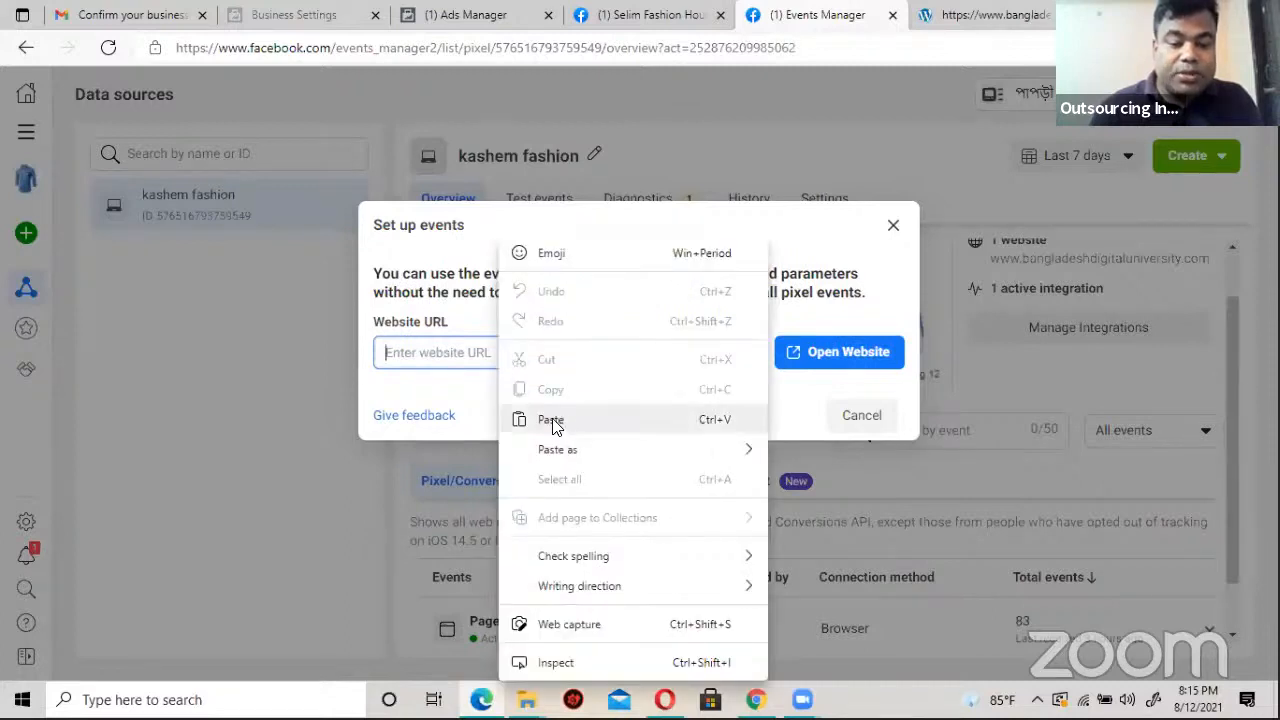
click(551, 420)
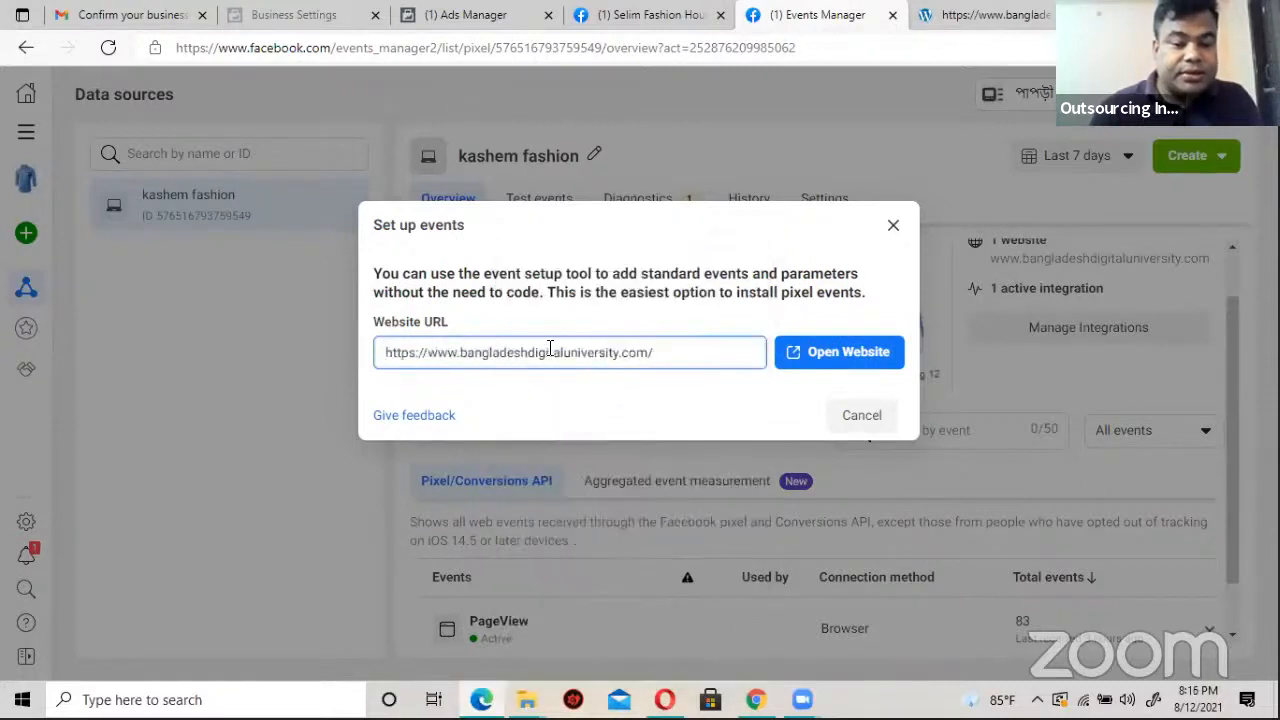
Step: Open the website in the Facebook event setup tool and compare the events on this page with all events
click(838, 355)
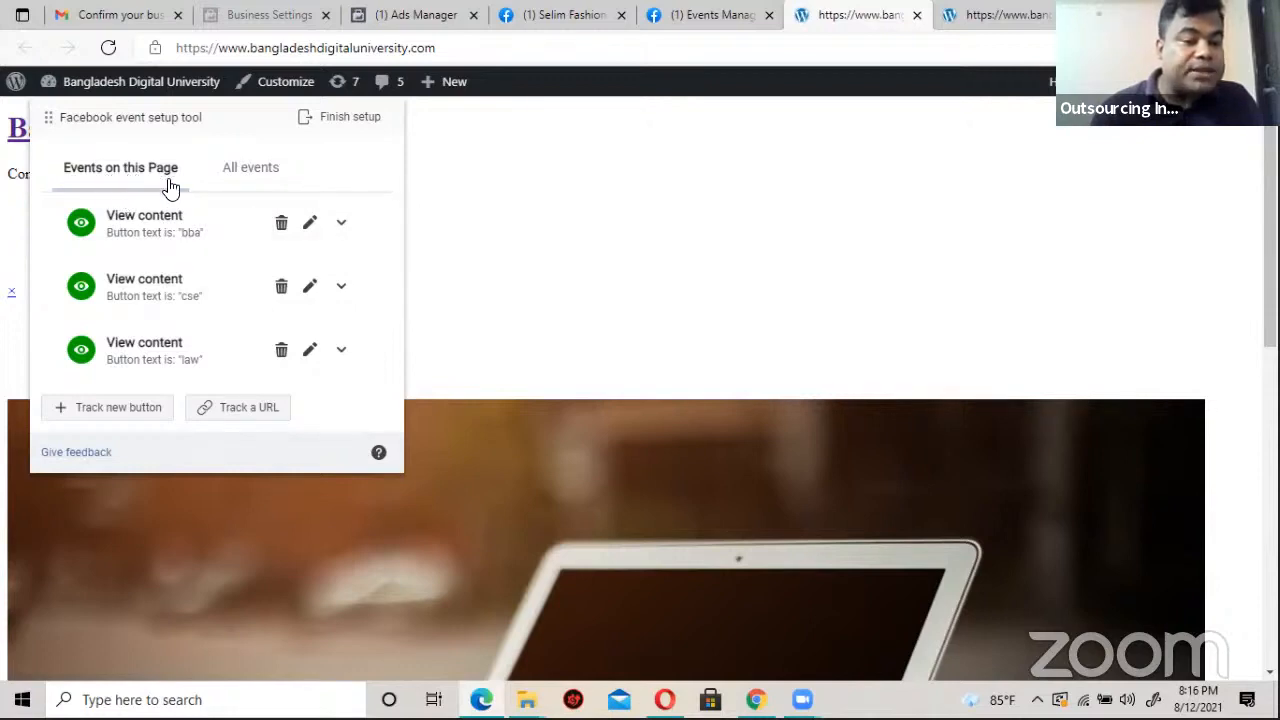
click(251, 174)
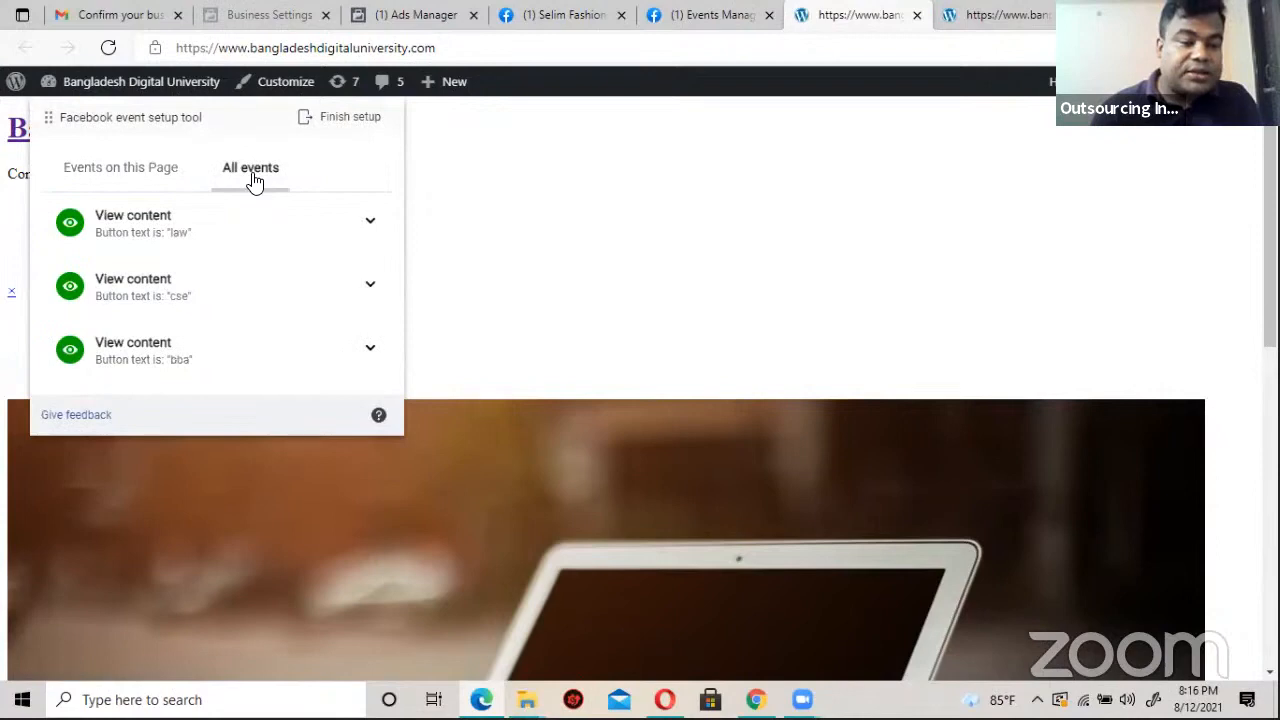
click(138, 176)
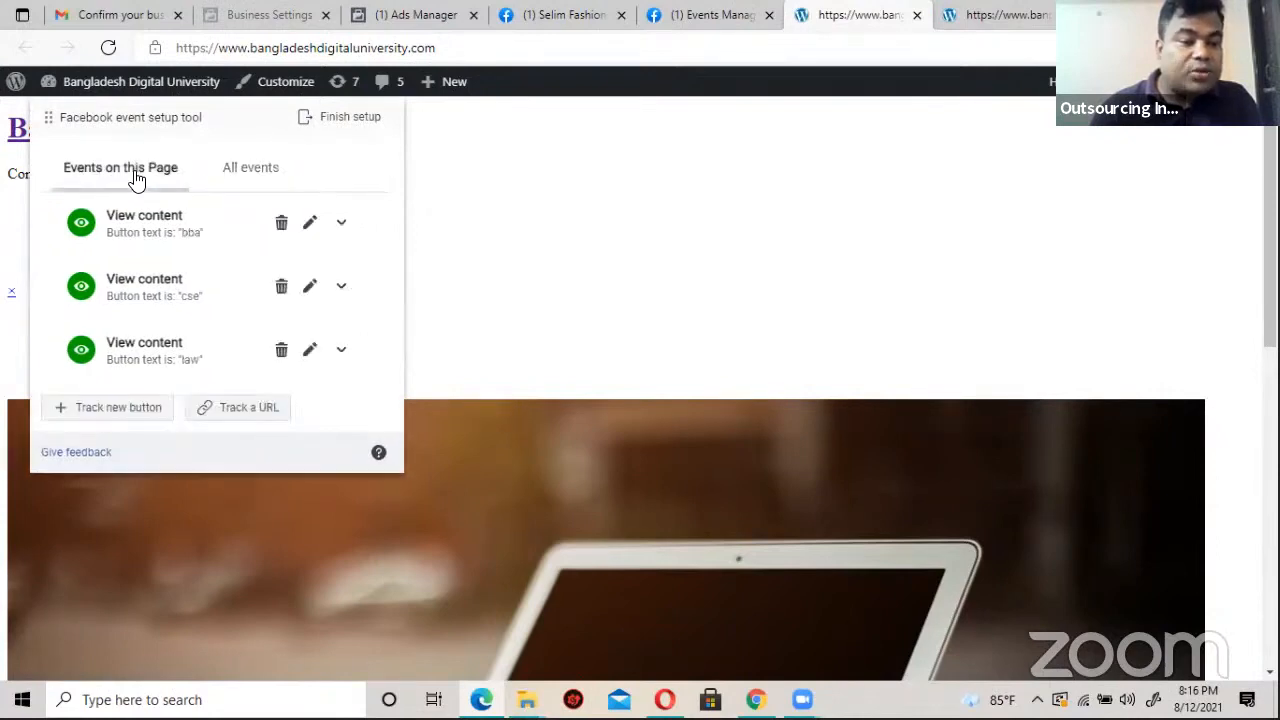
click(229, 172)
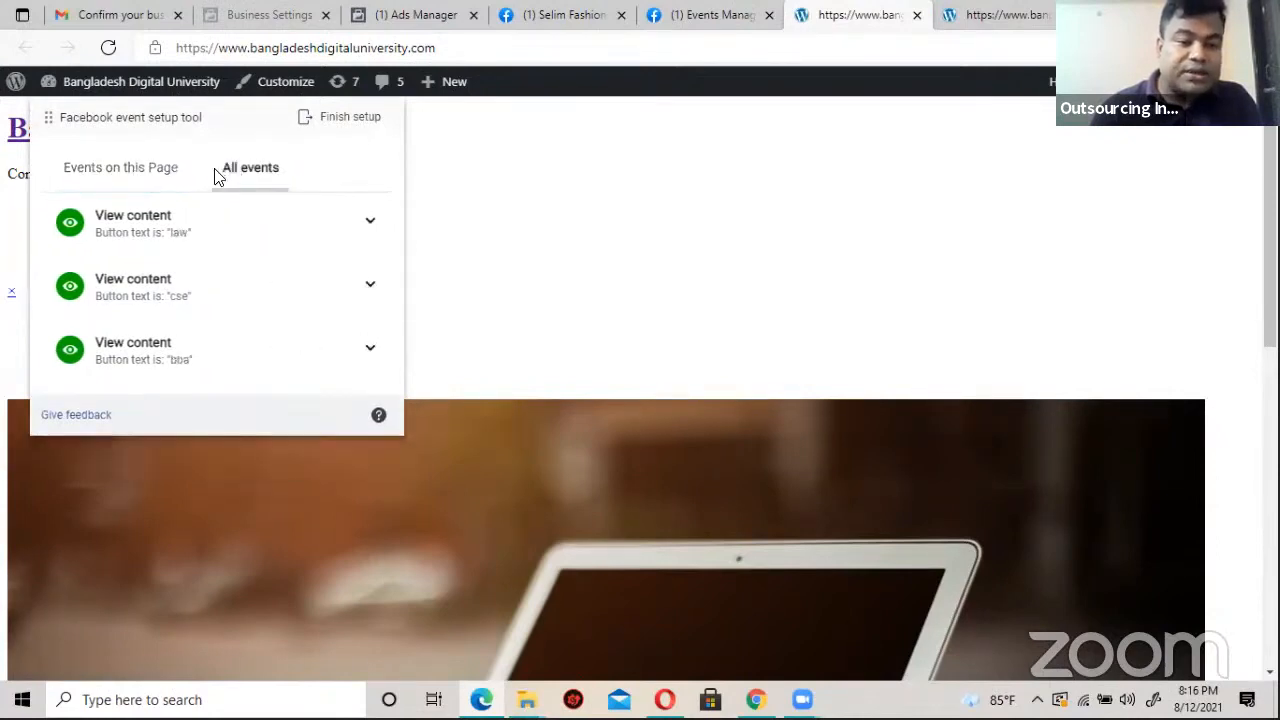
click(117, 176)
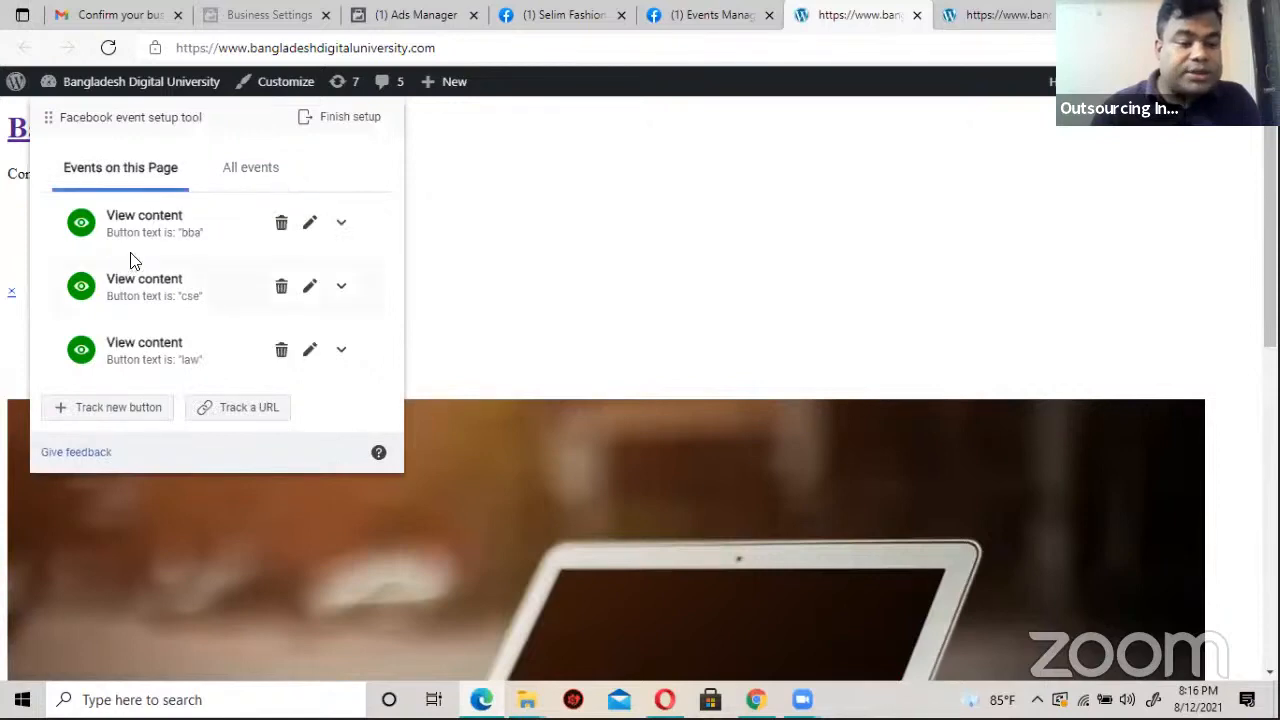
scroll(135, 261, down, 2)
scroll(135, 261, up, 2)
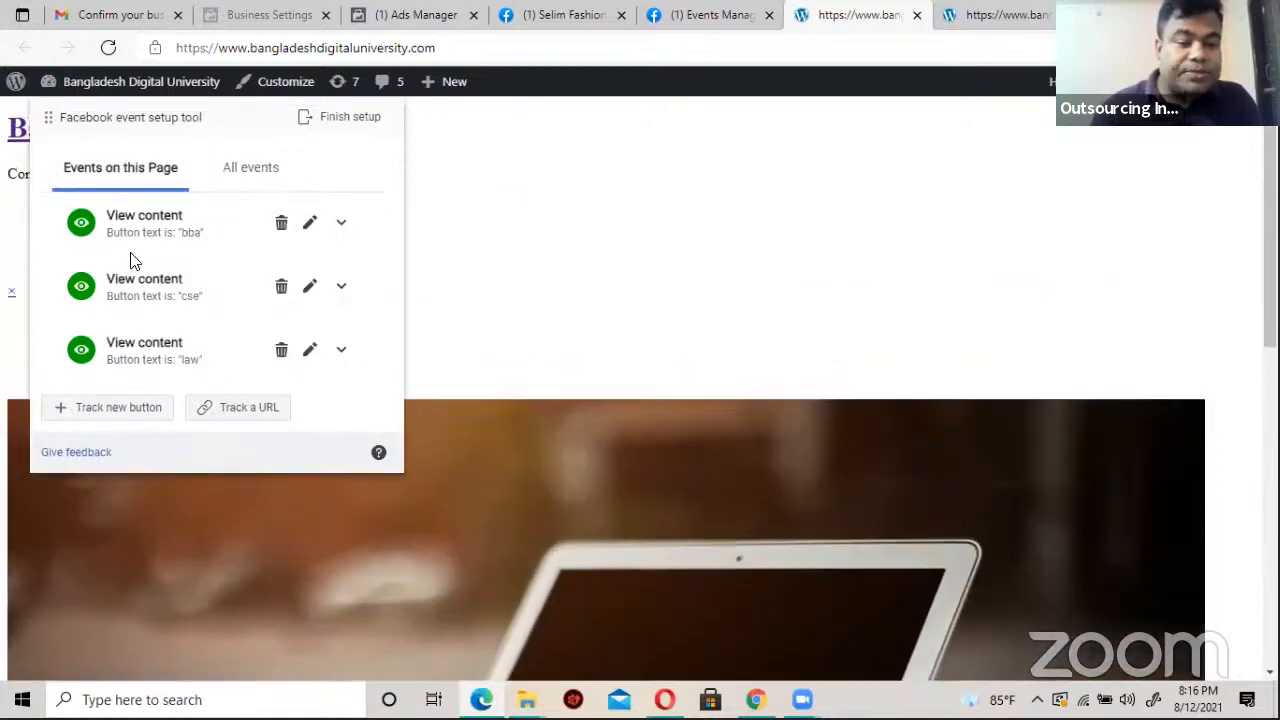
scroll(135, 261, down, 3)
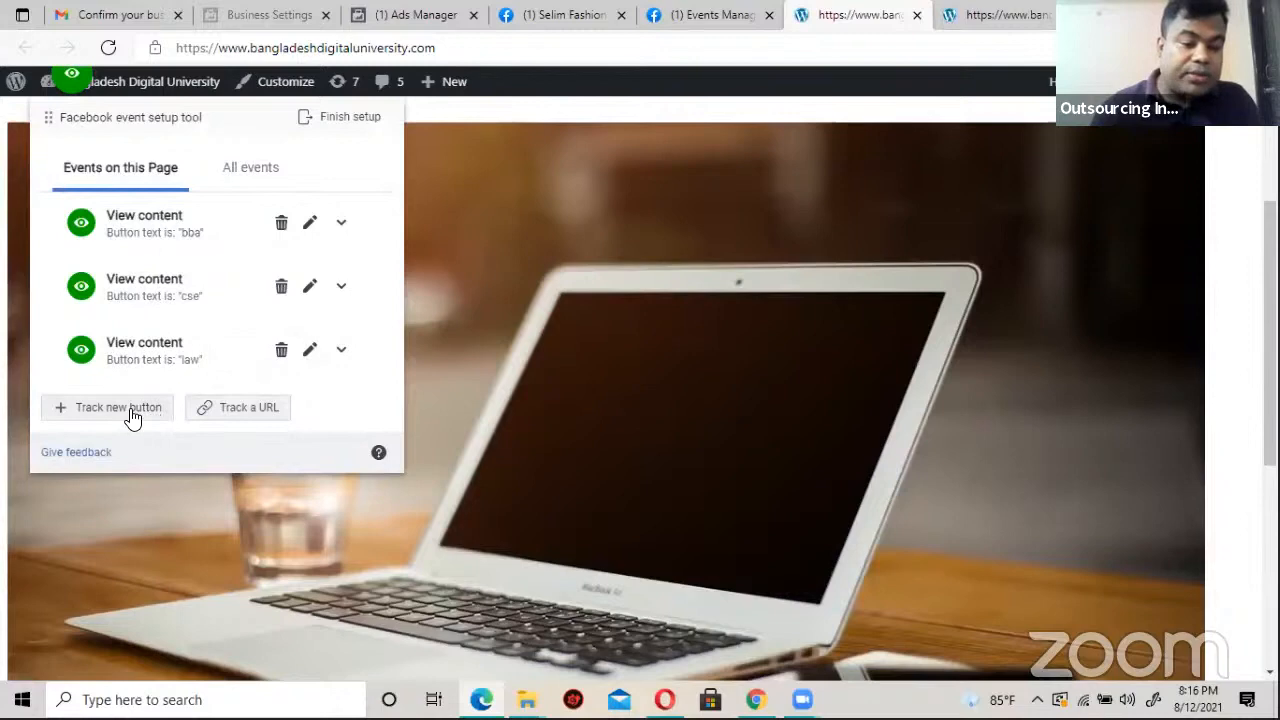
Step: Start tracking an event using a URL and examine the URL matching options and the website address
click(240, 414)
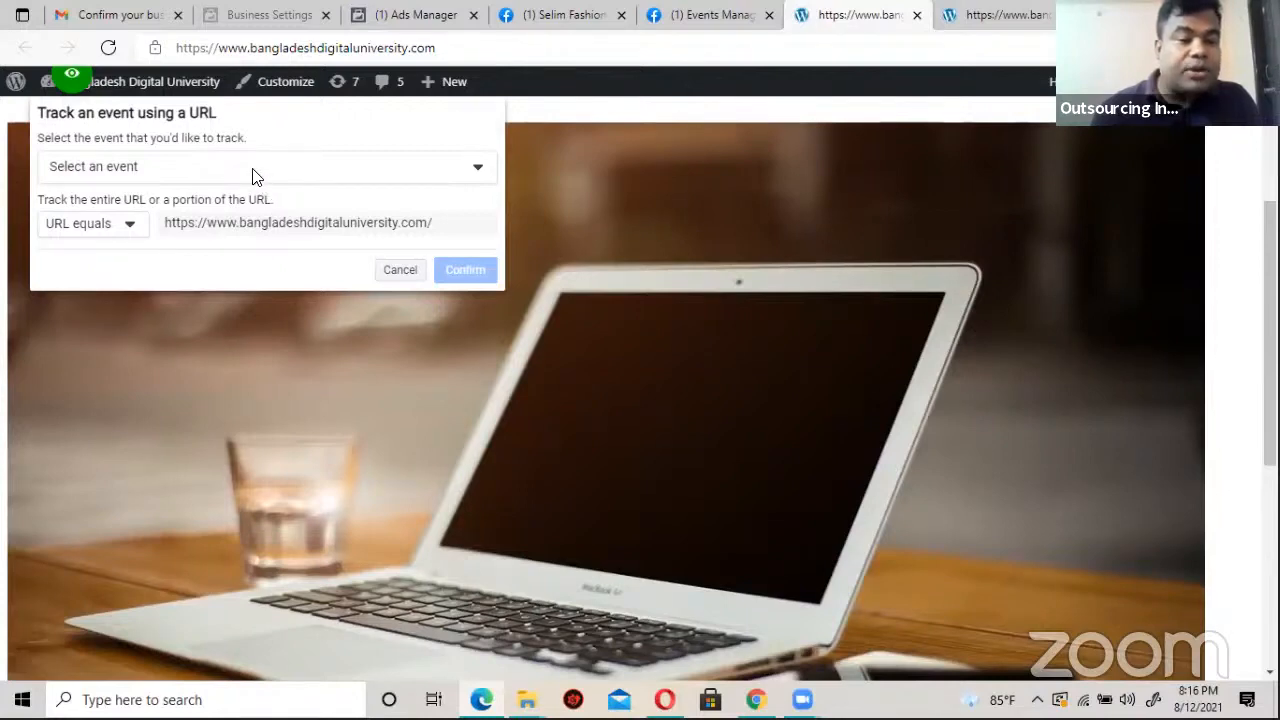
click(126, 227)
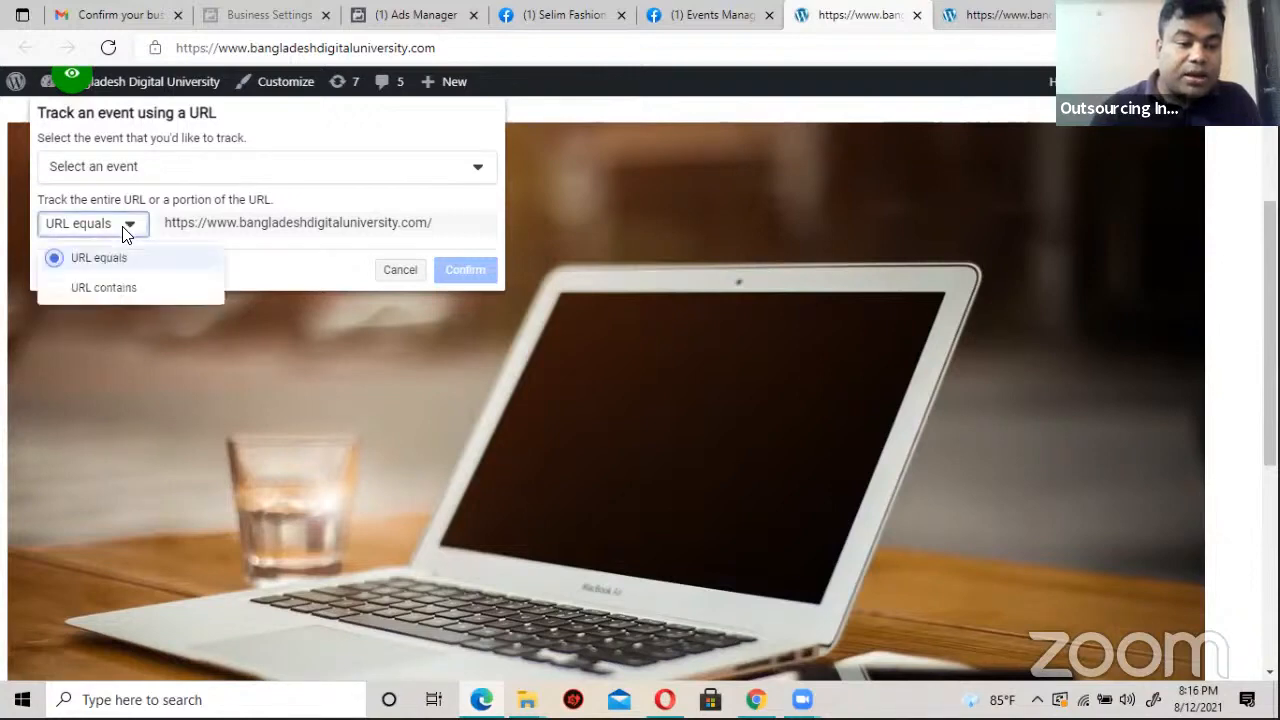
click(263, 221)
triple_click(263, 221)
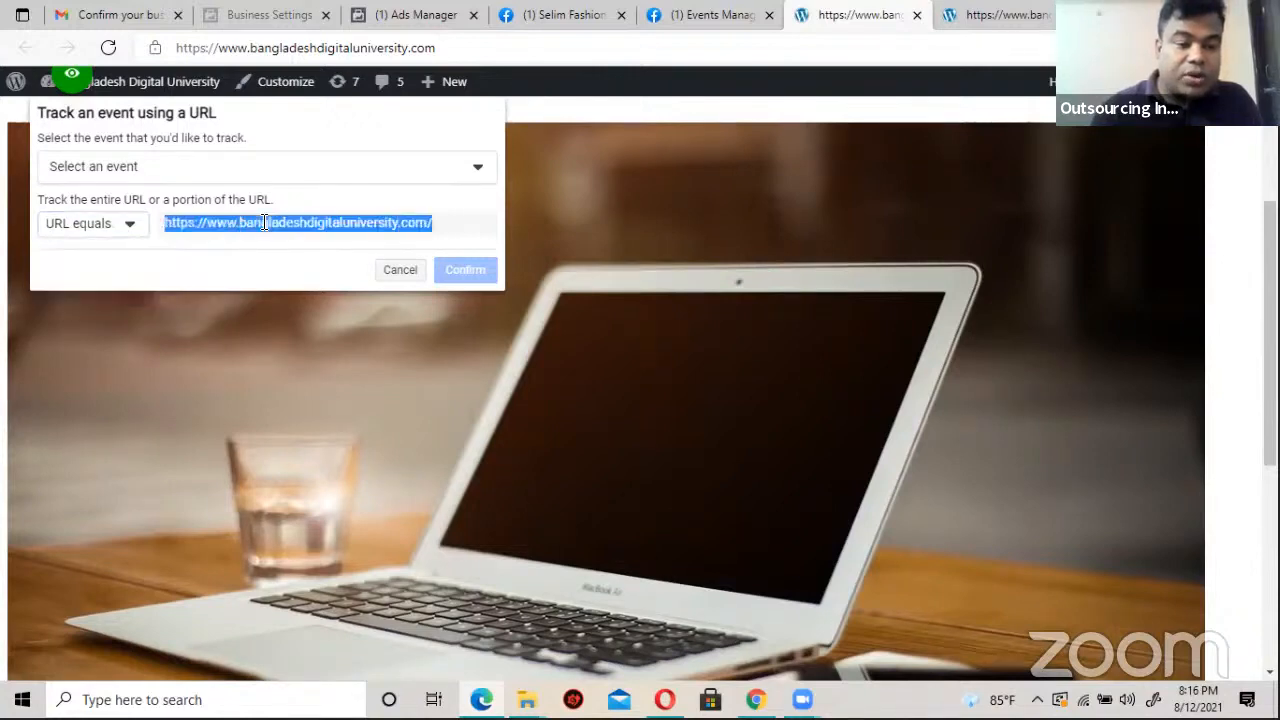
click(436, 230)
drag(430, 223, 314, 224)
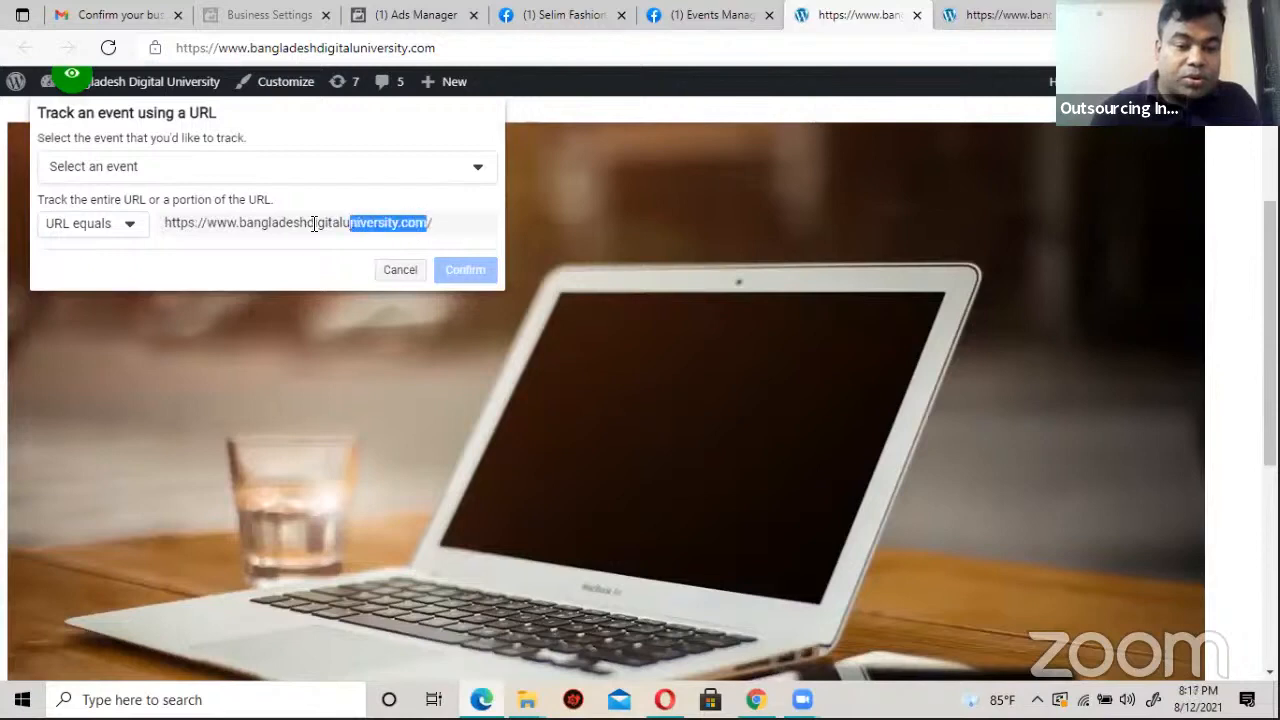
click(129, 224)
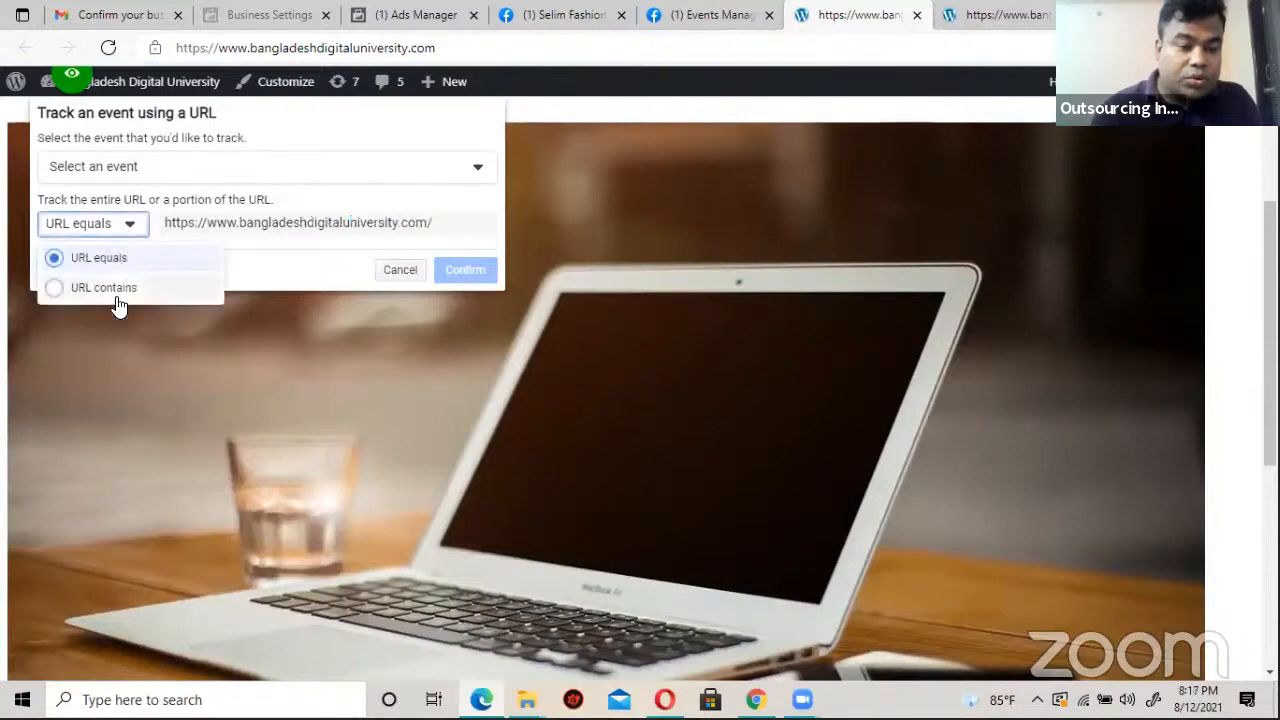
Step: Choose View content as the event to track by URL
click(271, 180)
click(264, 178)
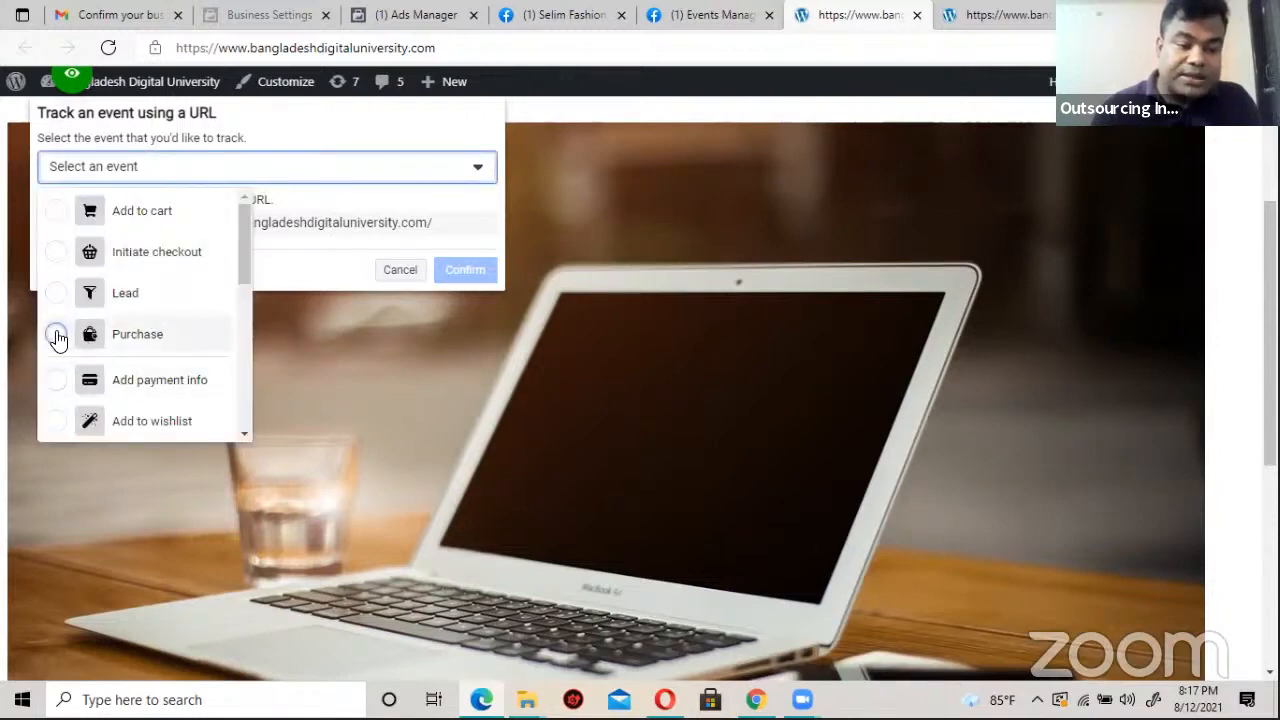
scroll(154, 323, down, 4)
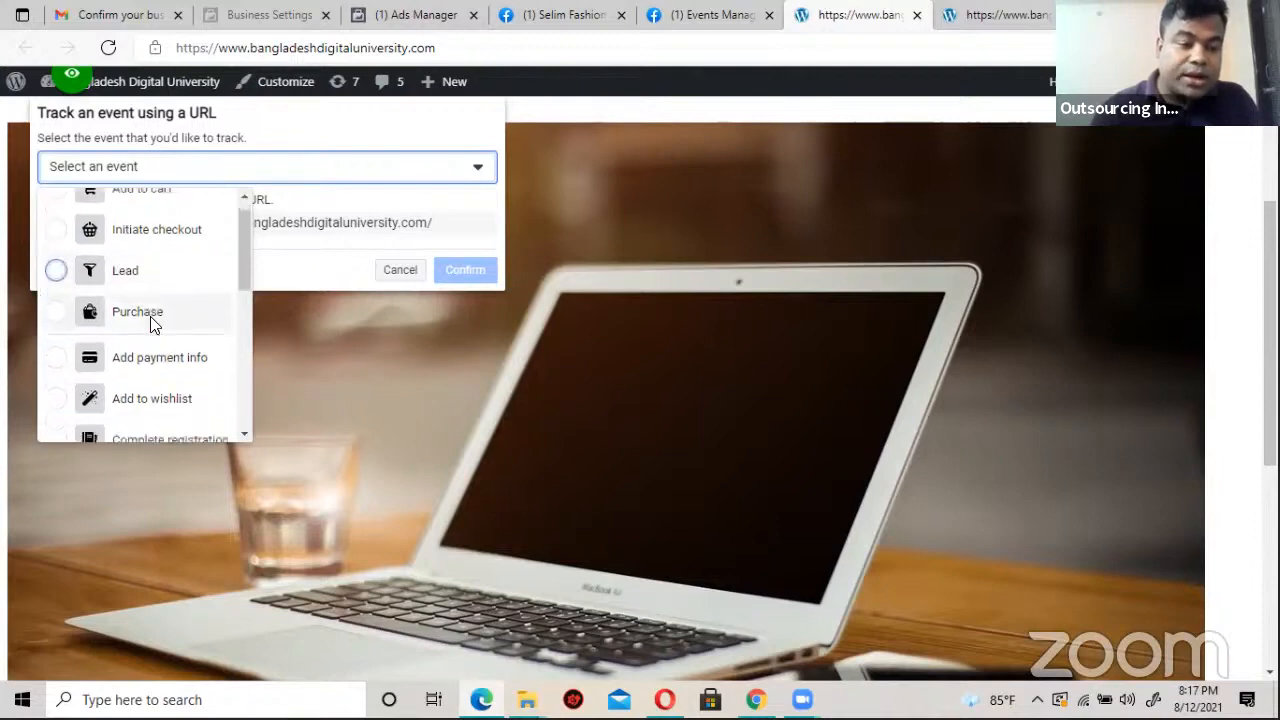
scroll(209, 333, down, 3)
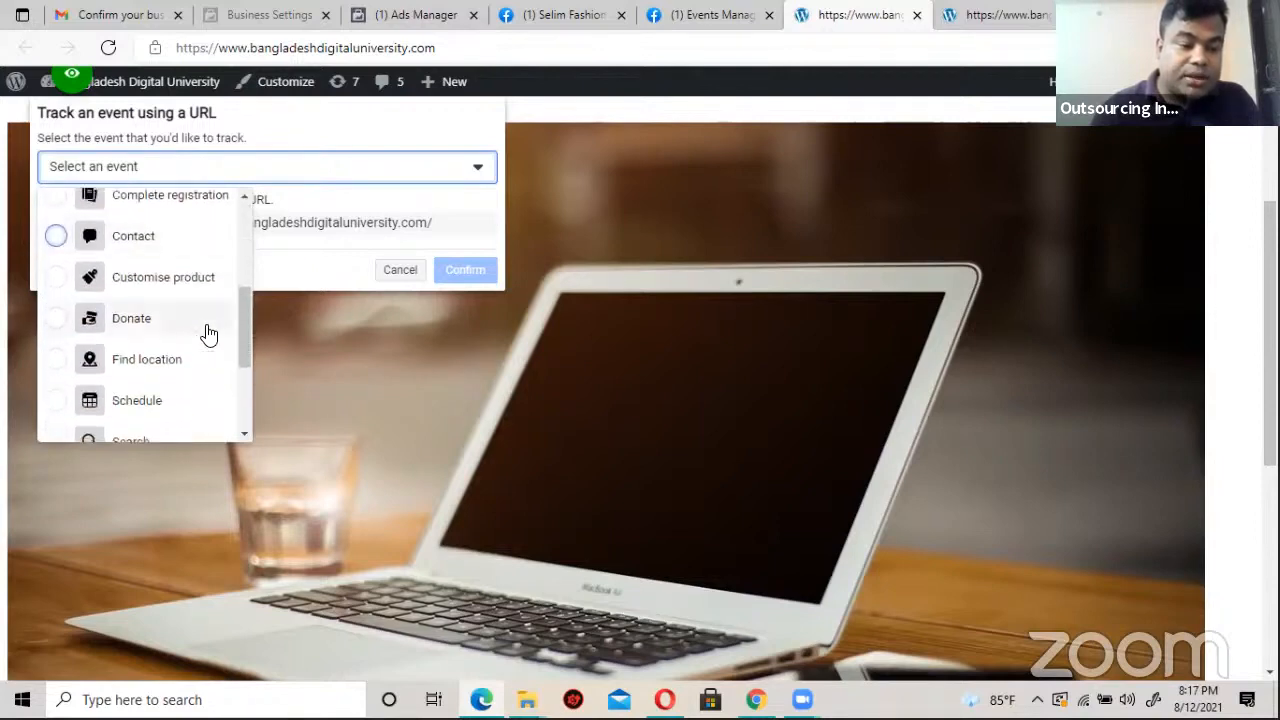
scroll(200, 336, down, 2)
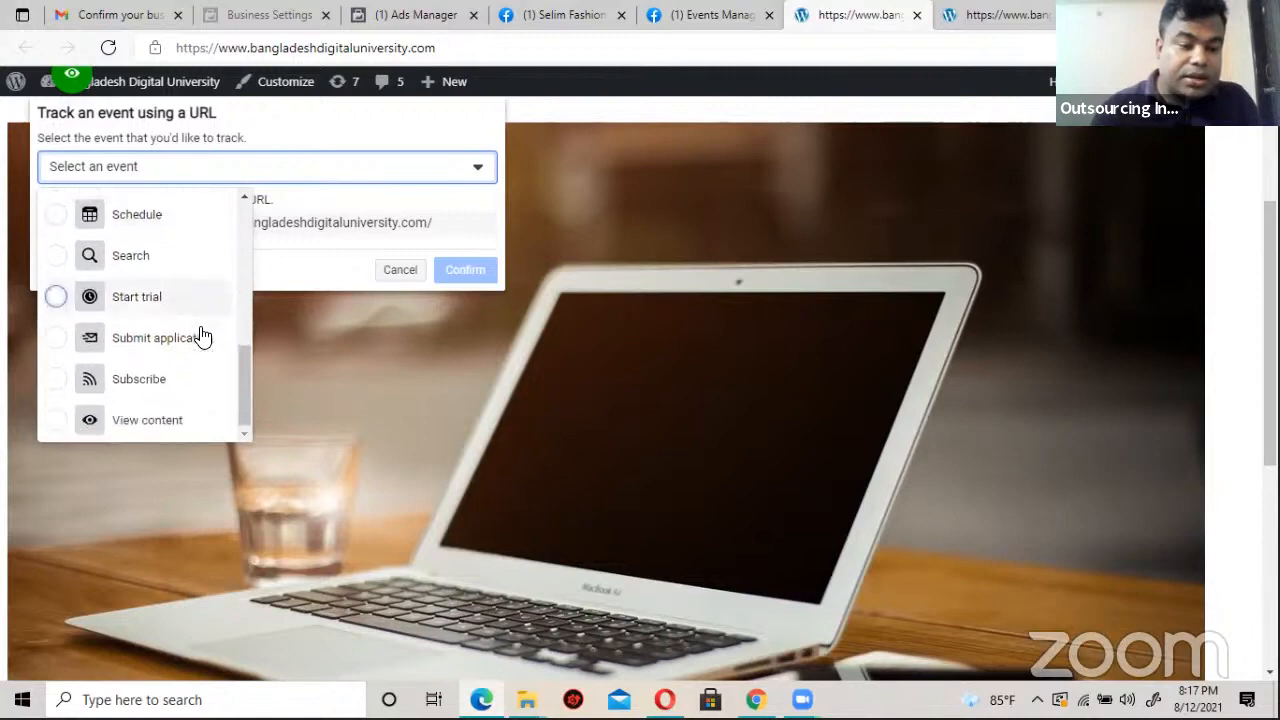
click(92, 419)
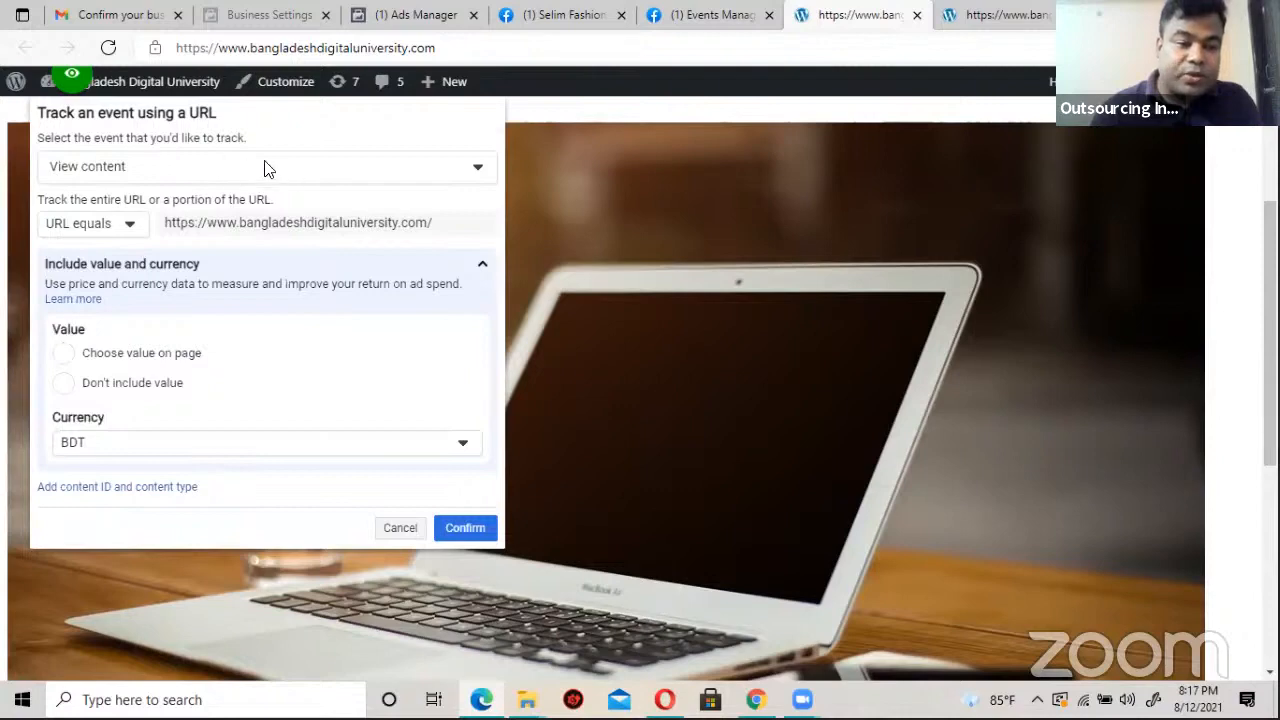
Step: Set the View content event's URL matching rule to URL contains, ready to edit the address
click(124, 236)
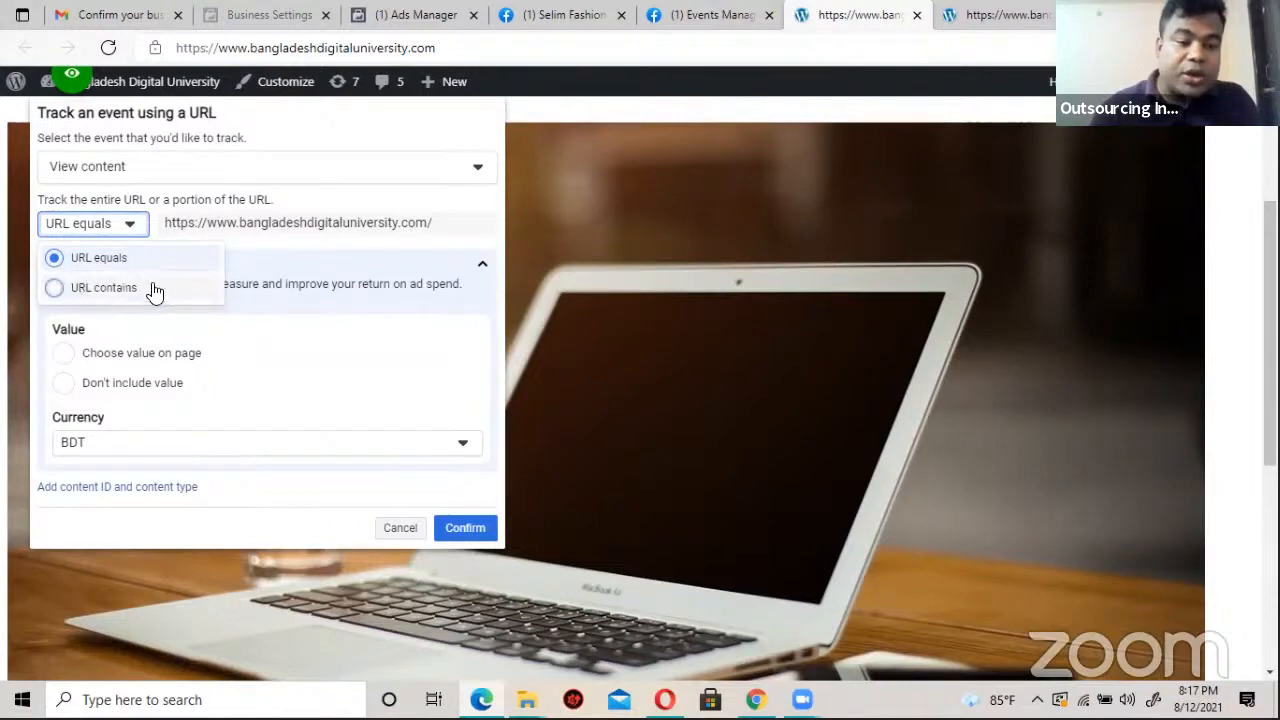
click(308, 242)
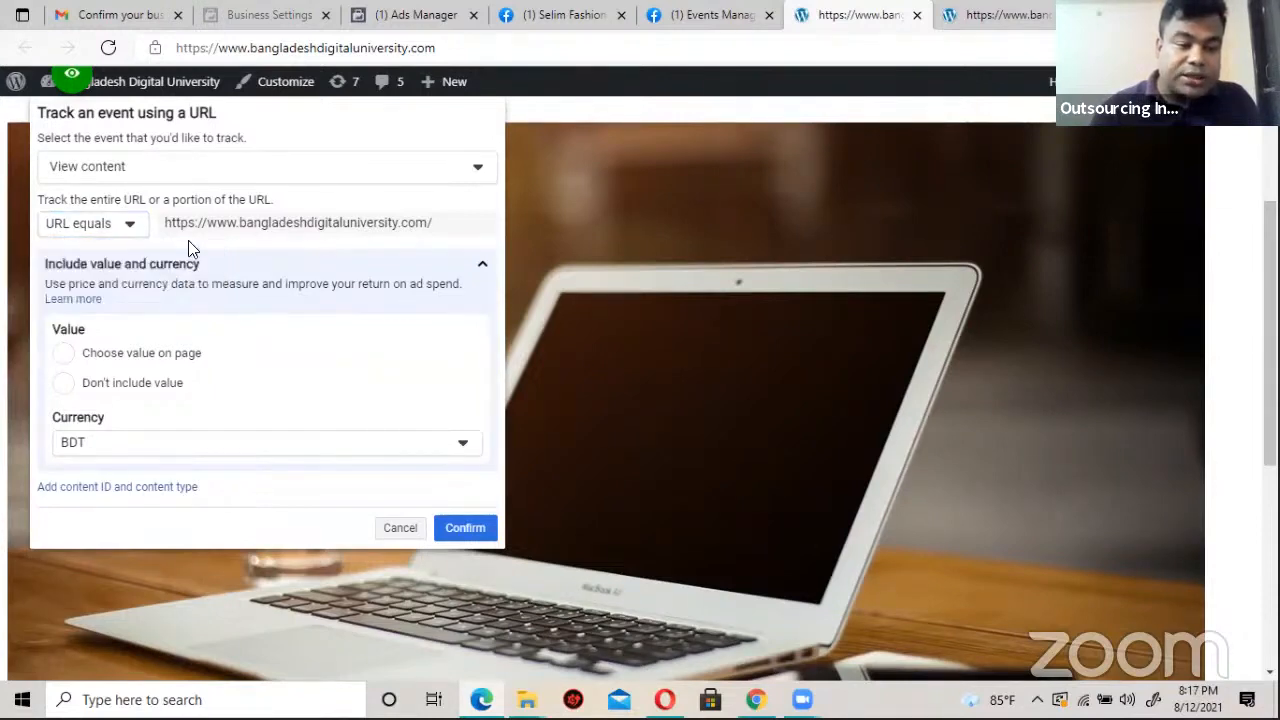
click(132, 229)
click(342, 226)
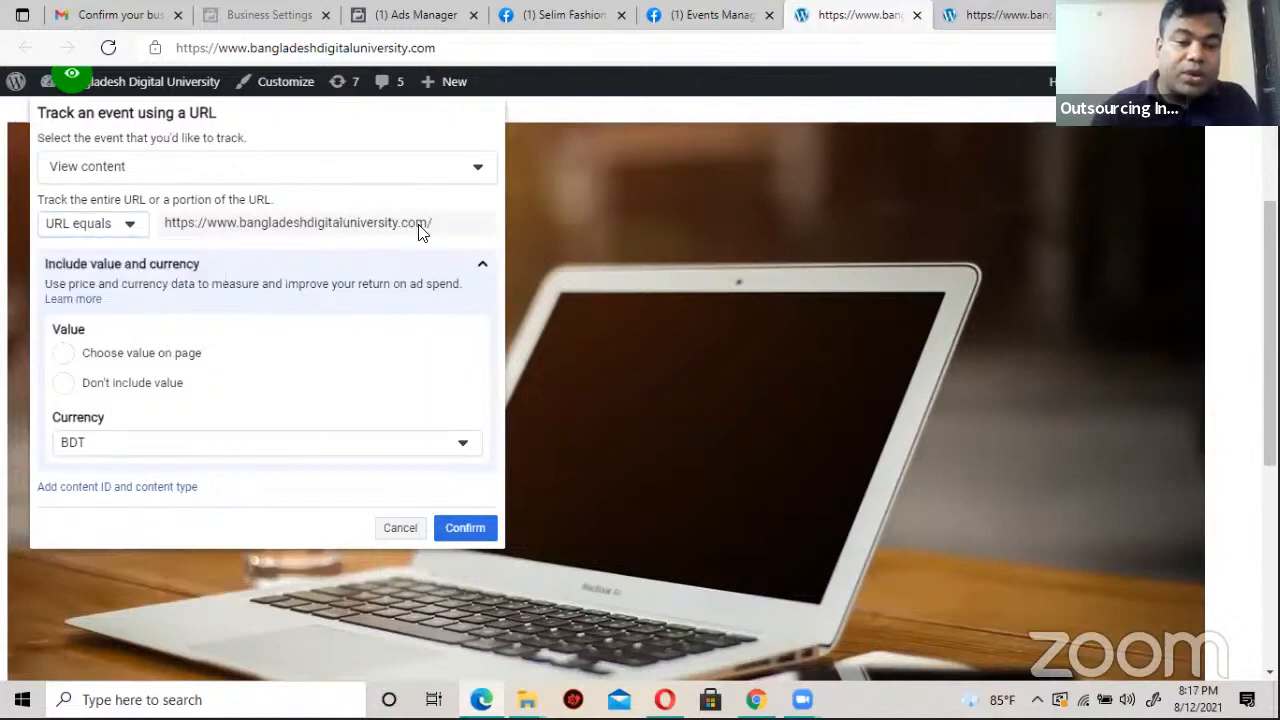
click(84, 224)
click(98, 288)
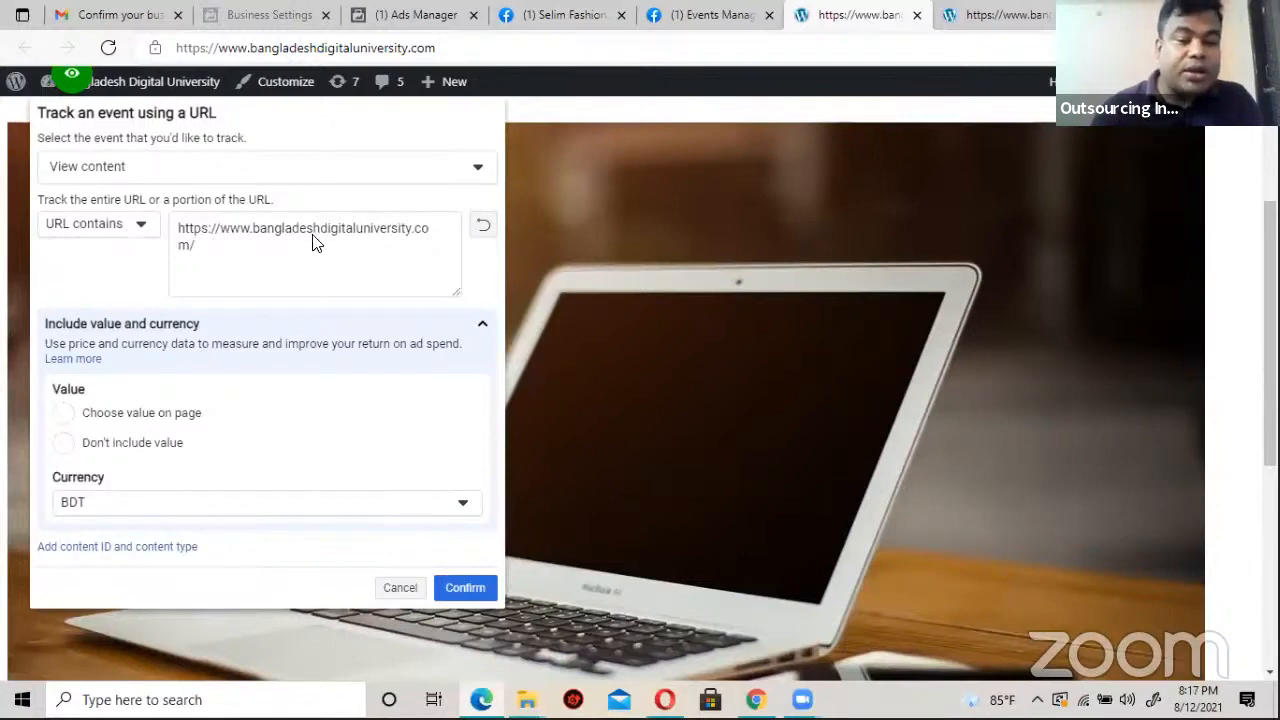
click(213, 253)
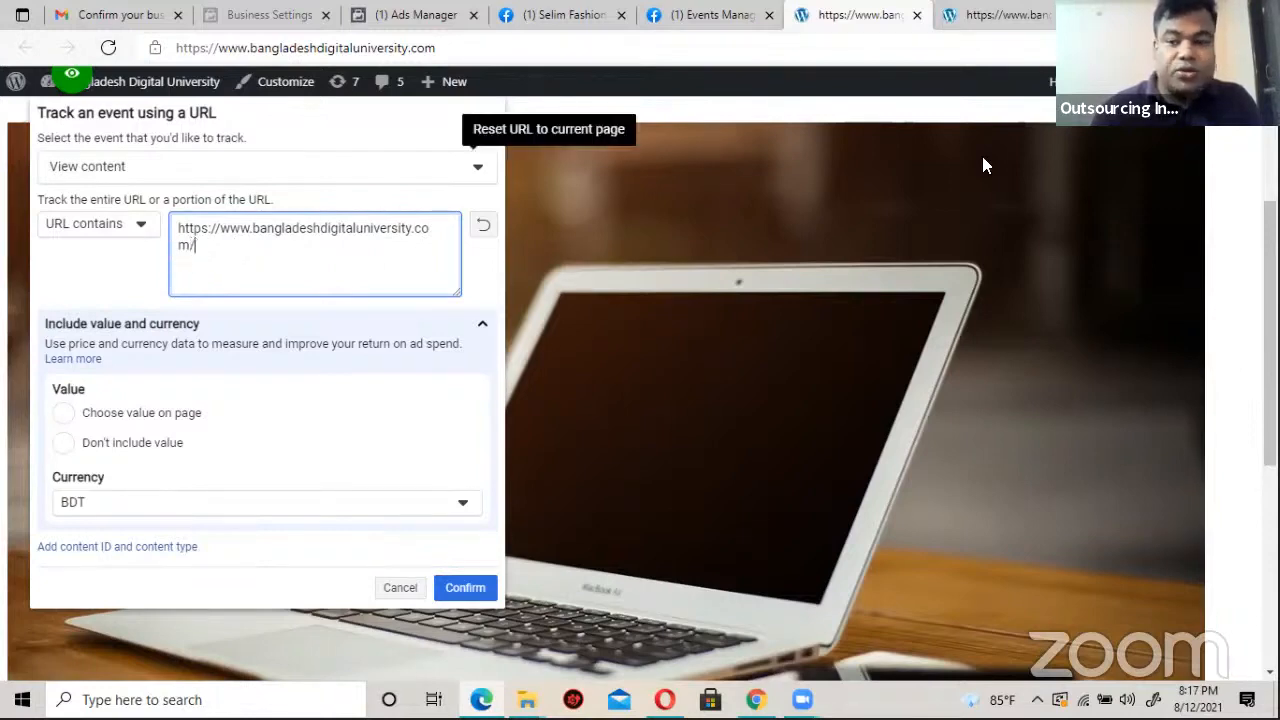
Step: Compare the addresses of the BBA, CSE and নিয়ম- কানুন pages in the other website tab
click(1036, 13)
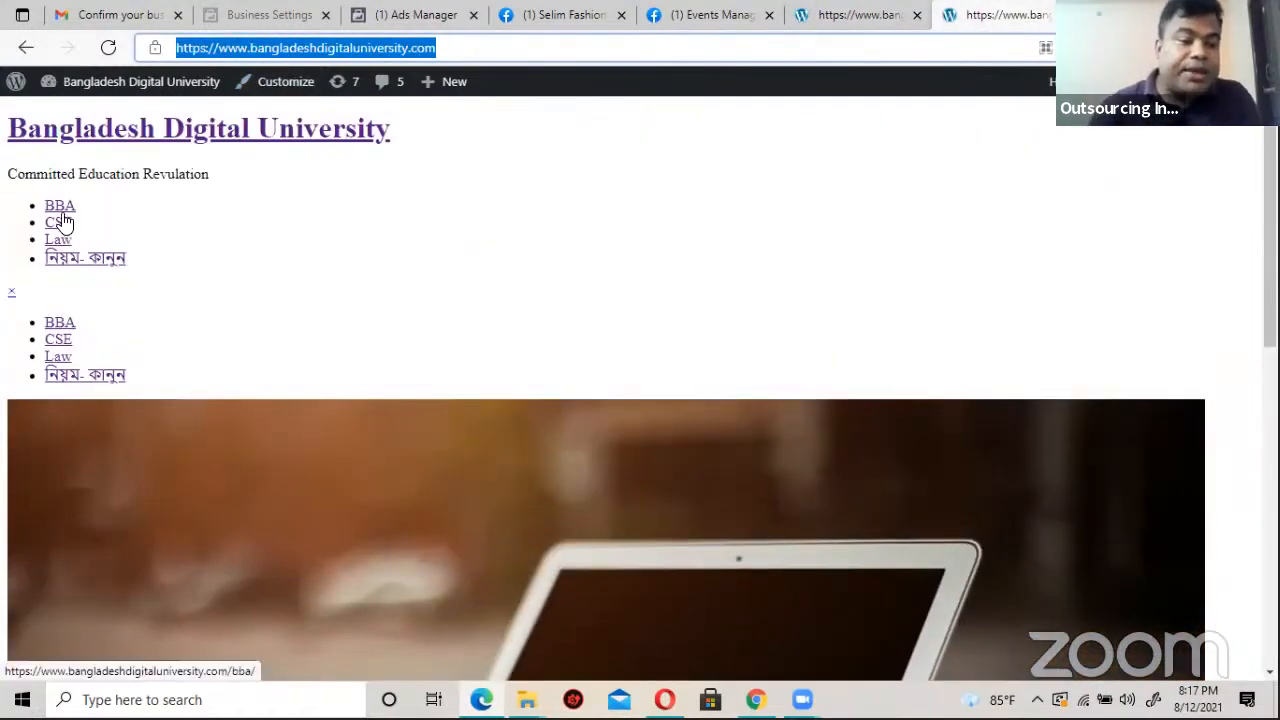
click(216, 104)
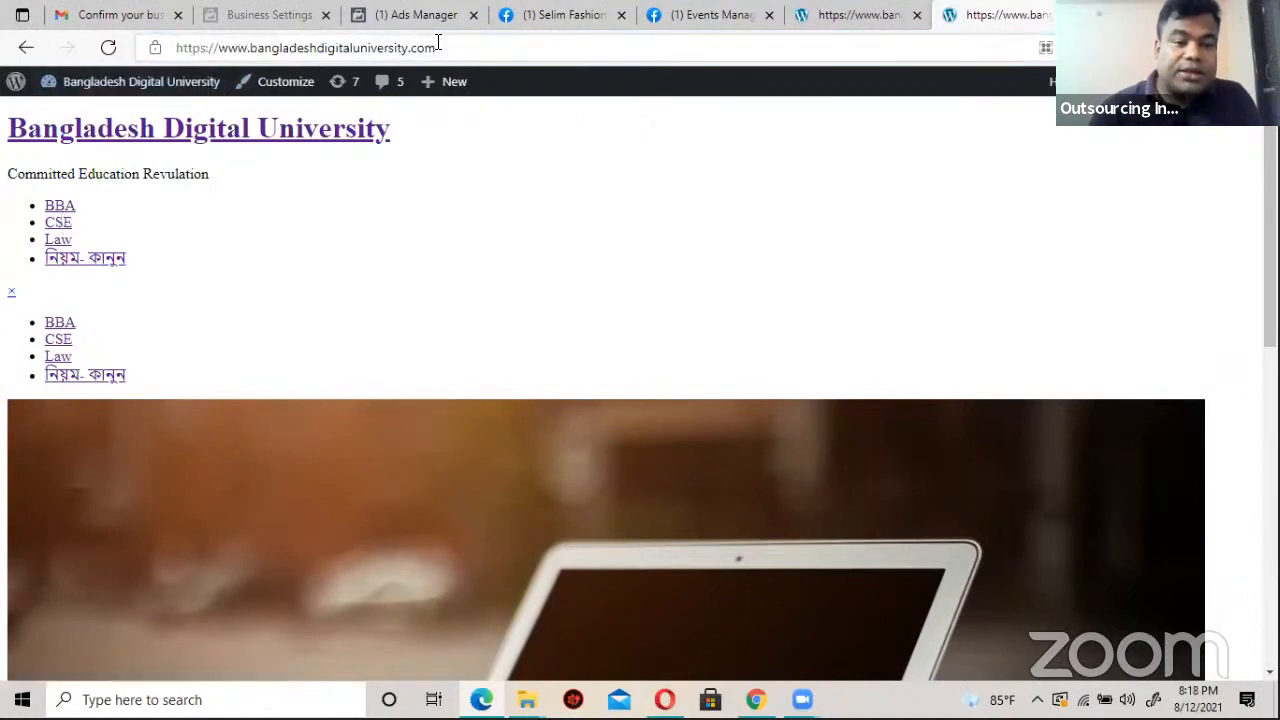
click(60, 207)
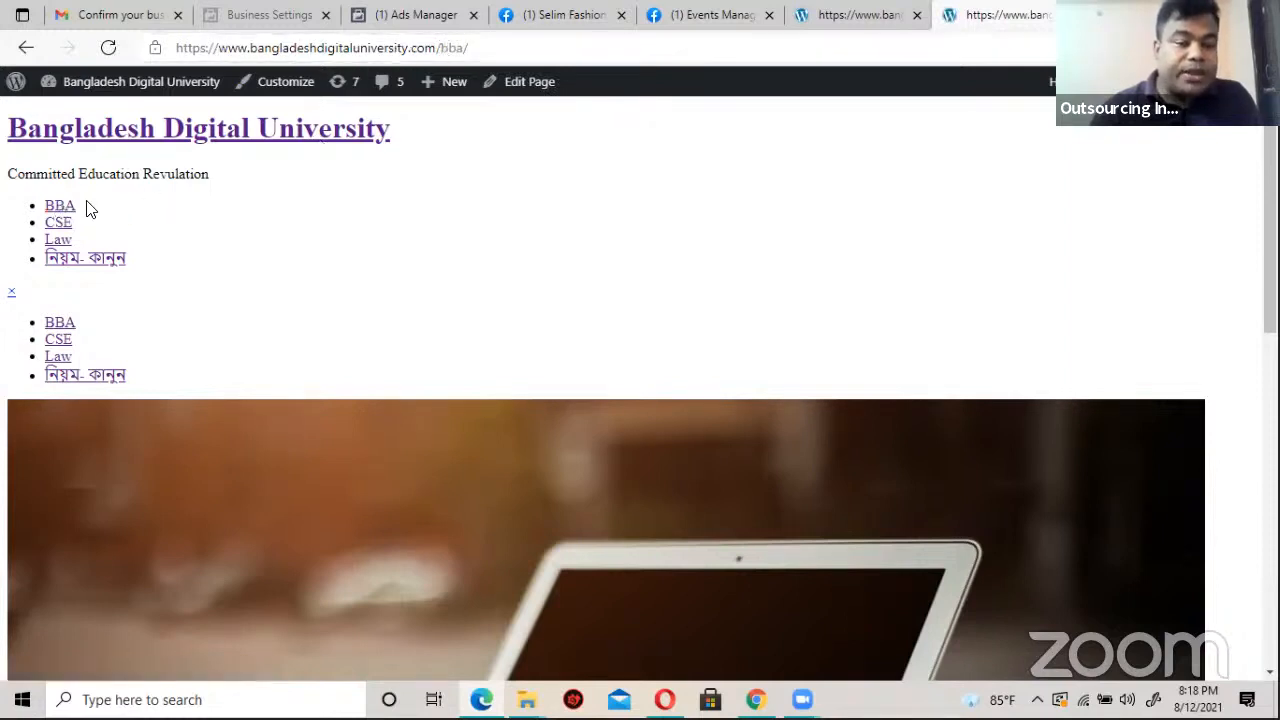
click(60, 226)
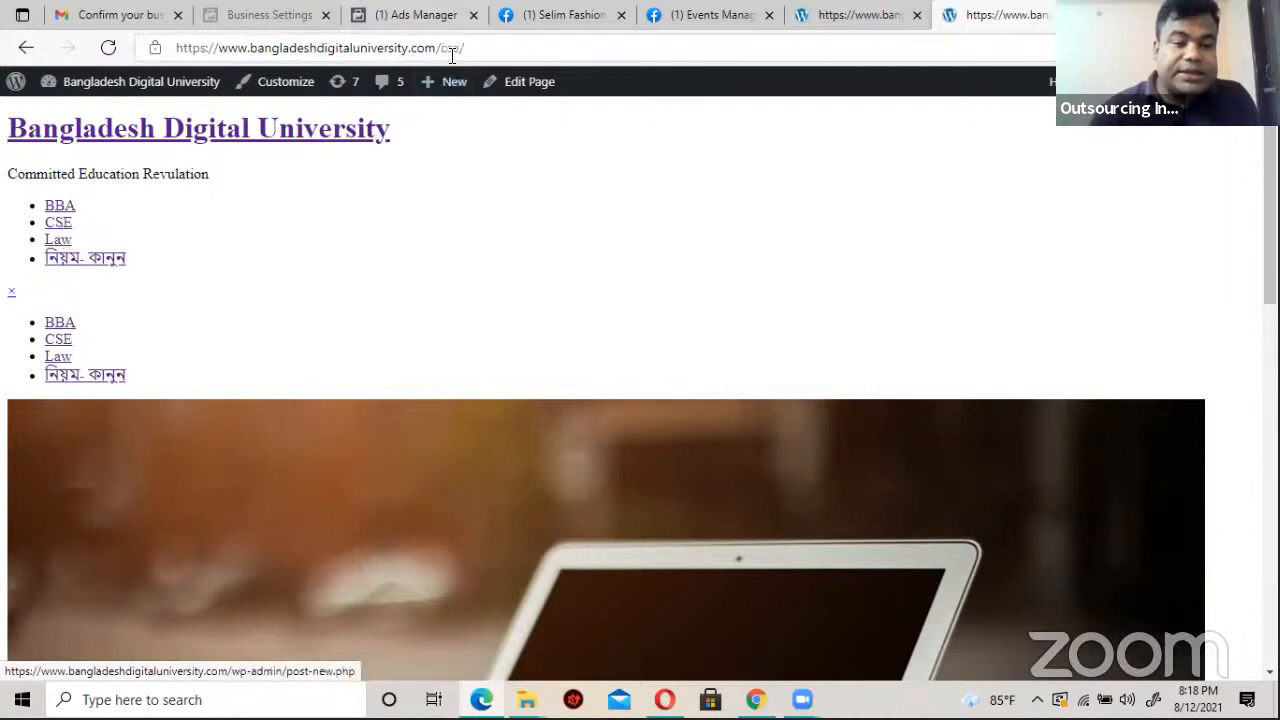
scroll(364, 248, down, 3)
scroll(364, 246, down, 3)
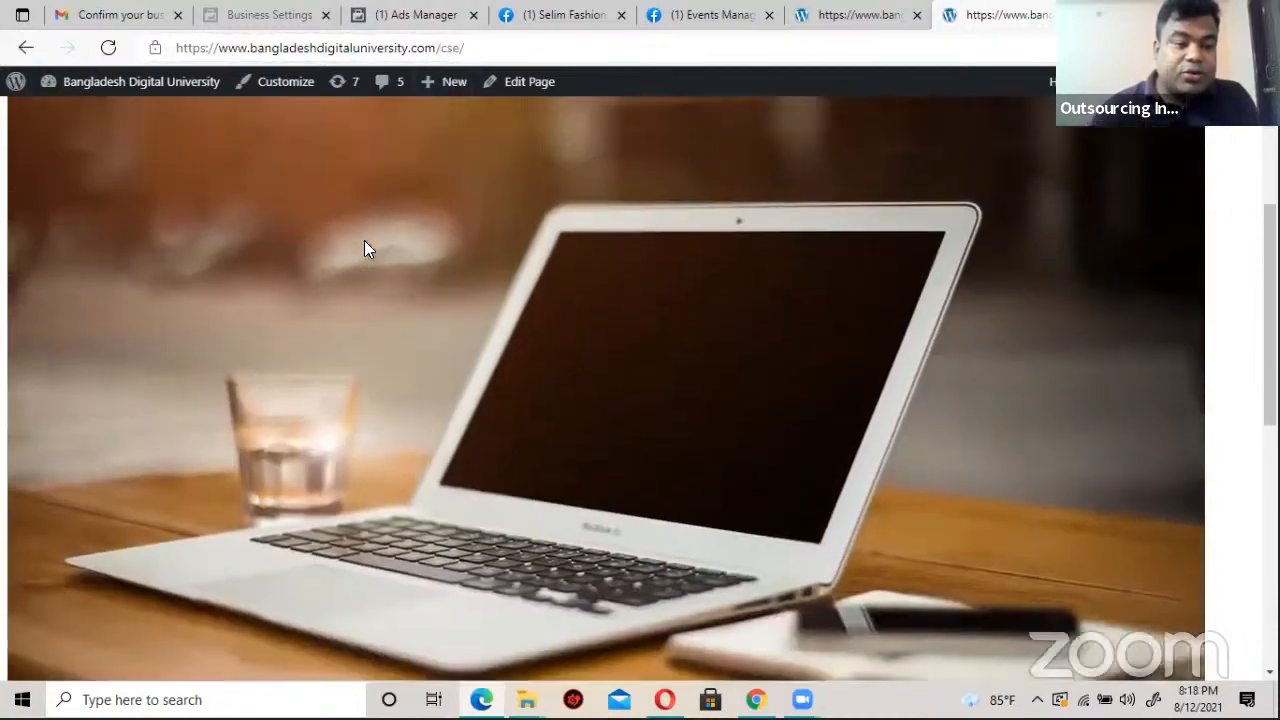
scroll(364, 246, up, 3)
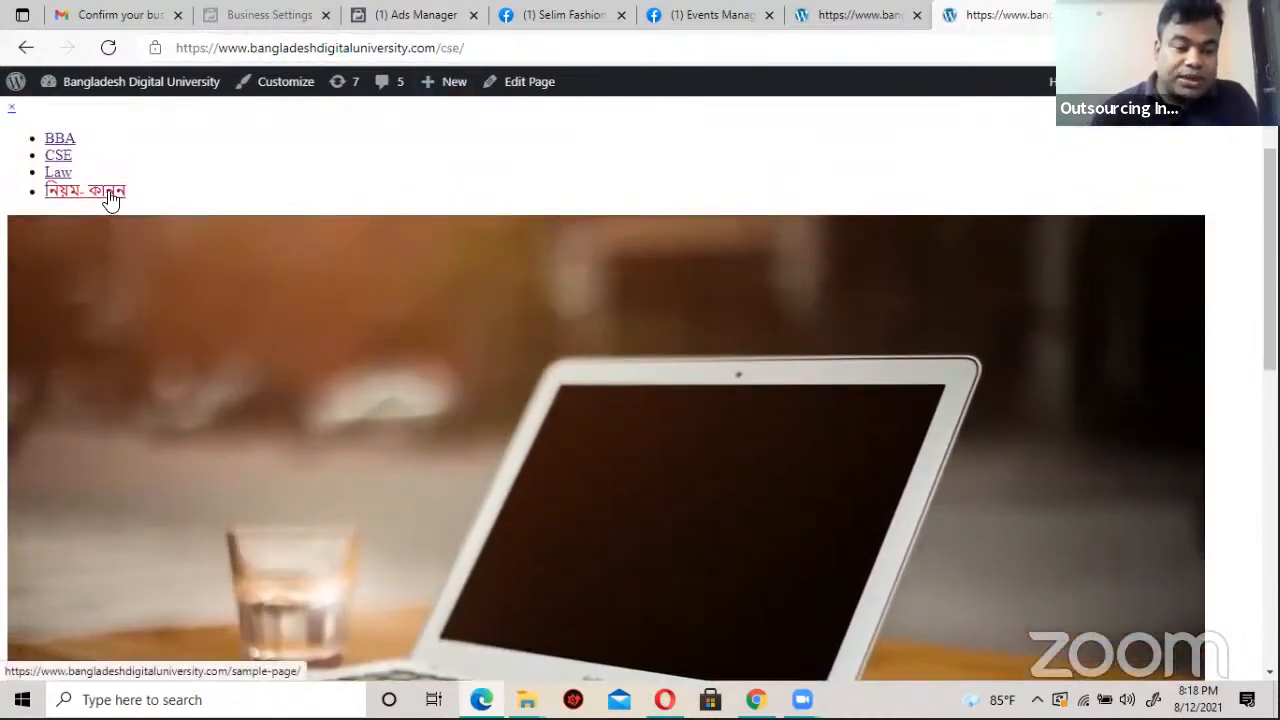
click(110, 198)
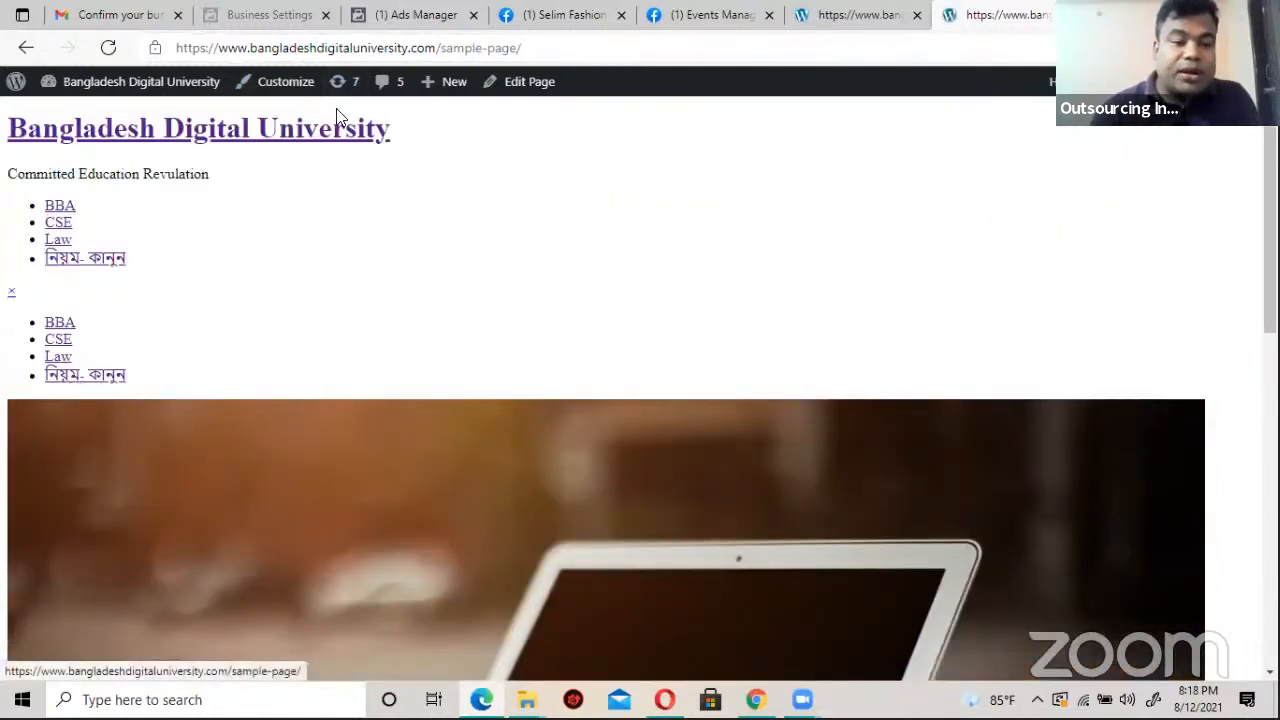
click(407, 48)
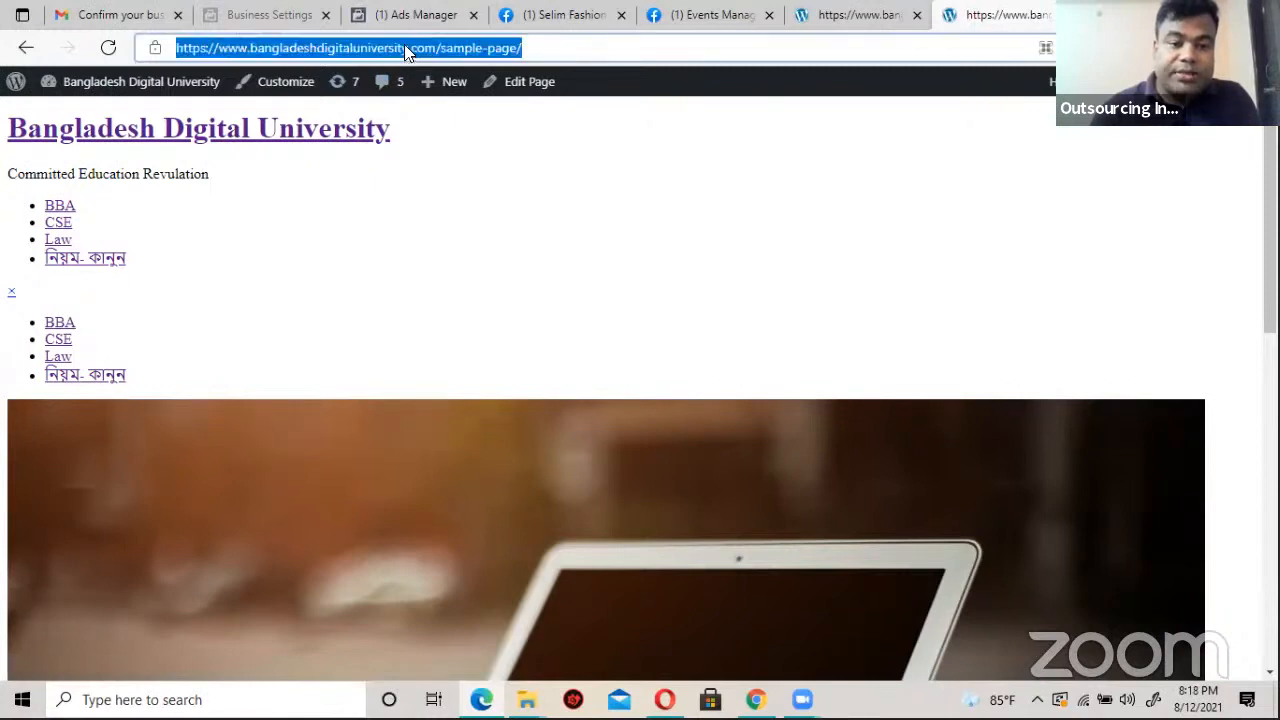
Step: Copy the BBA page's address from the other website tab and paste it into the View content event's URL contains rule
click(57, 206)
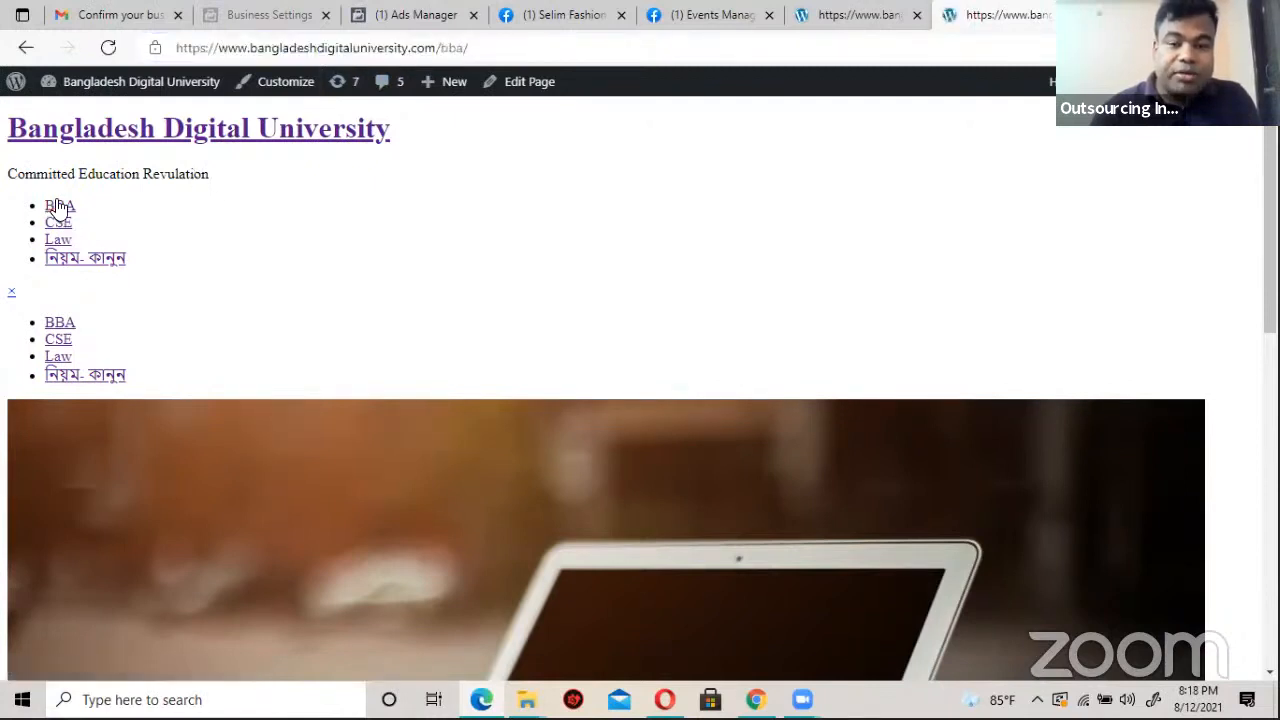
click(328, 46)
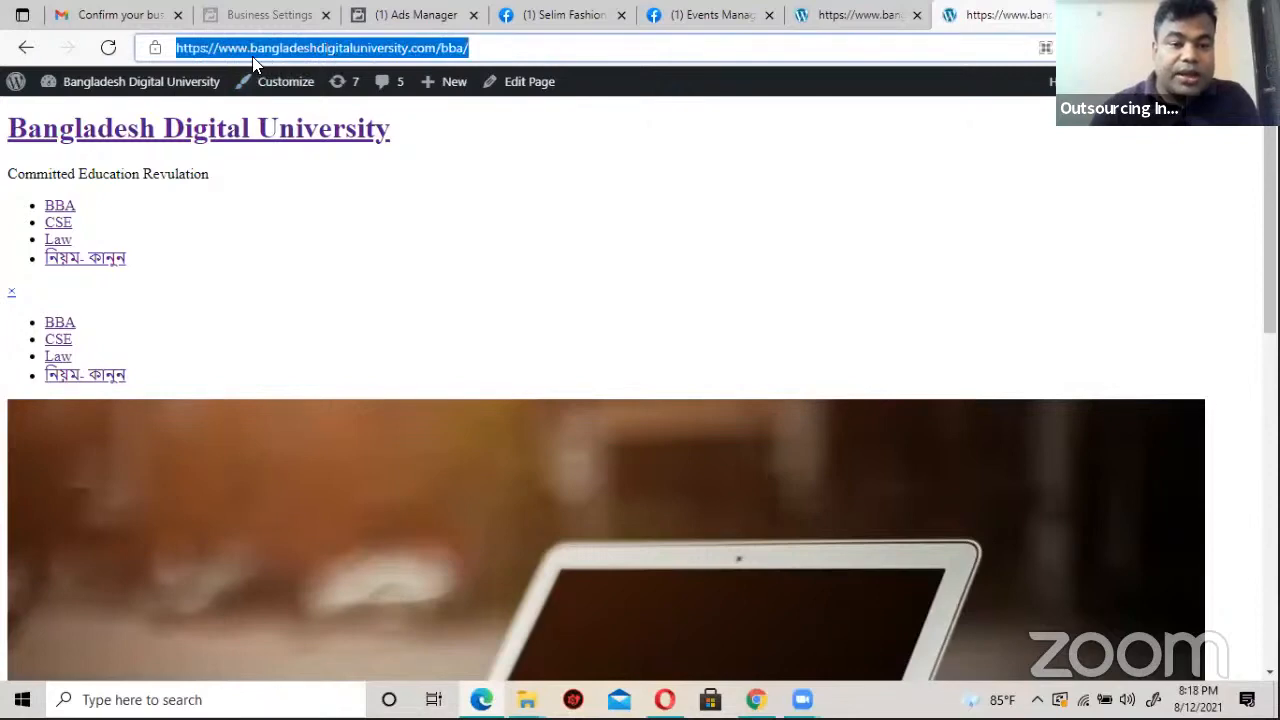
right_click(408, 48)
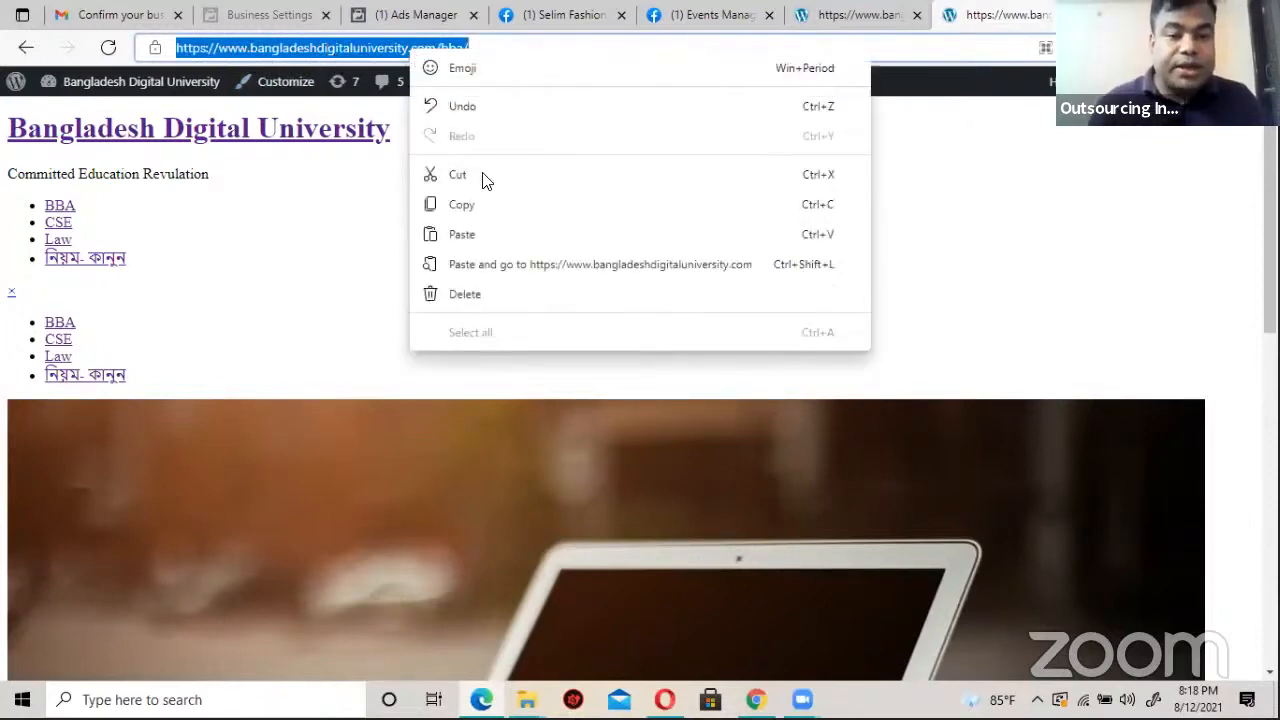
click(474, 206)
click(860, 18)
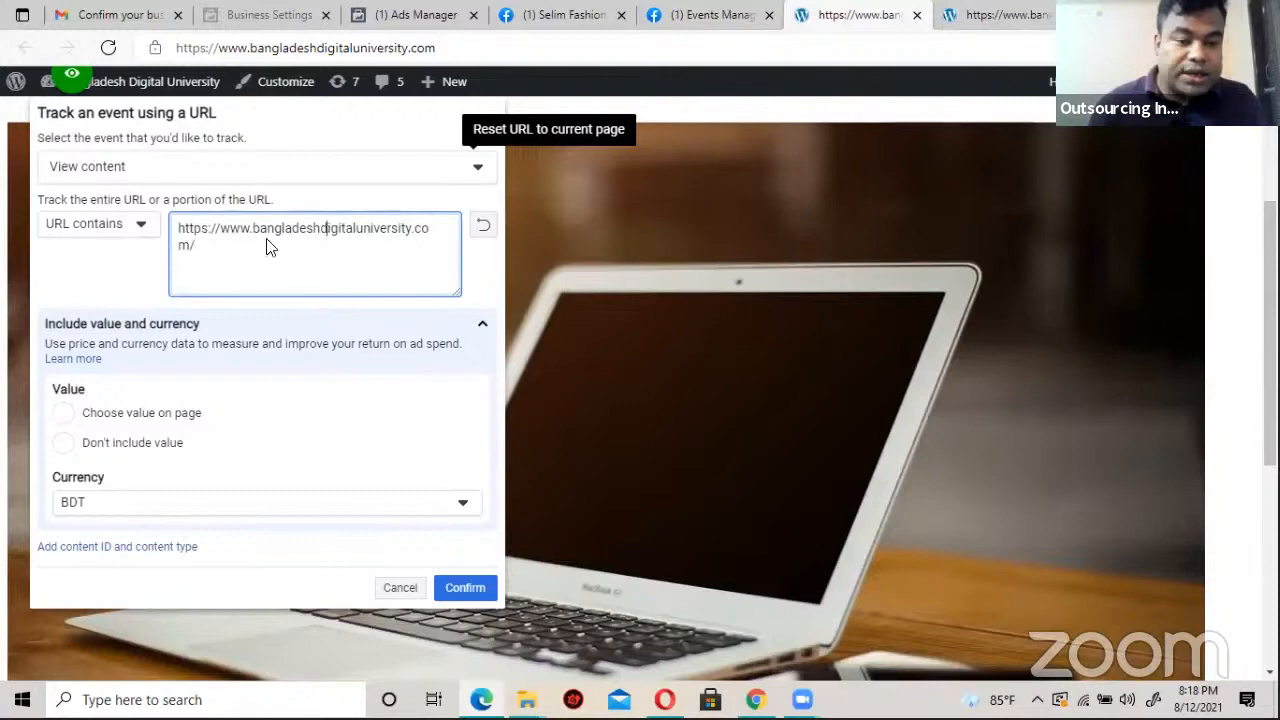
right_click(197, 250)
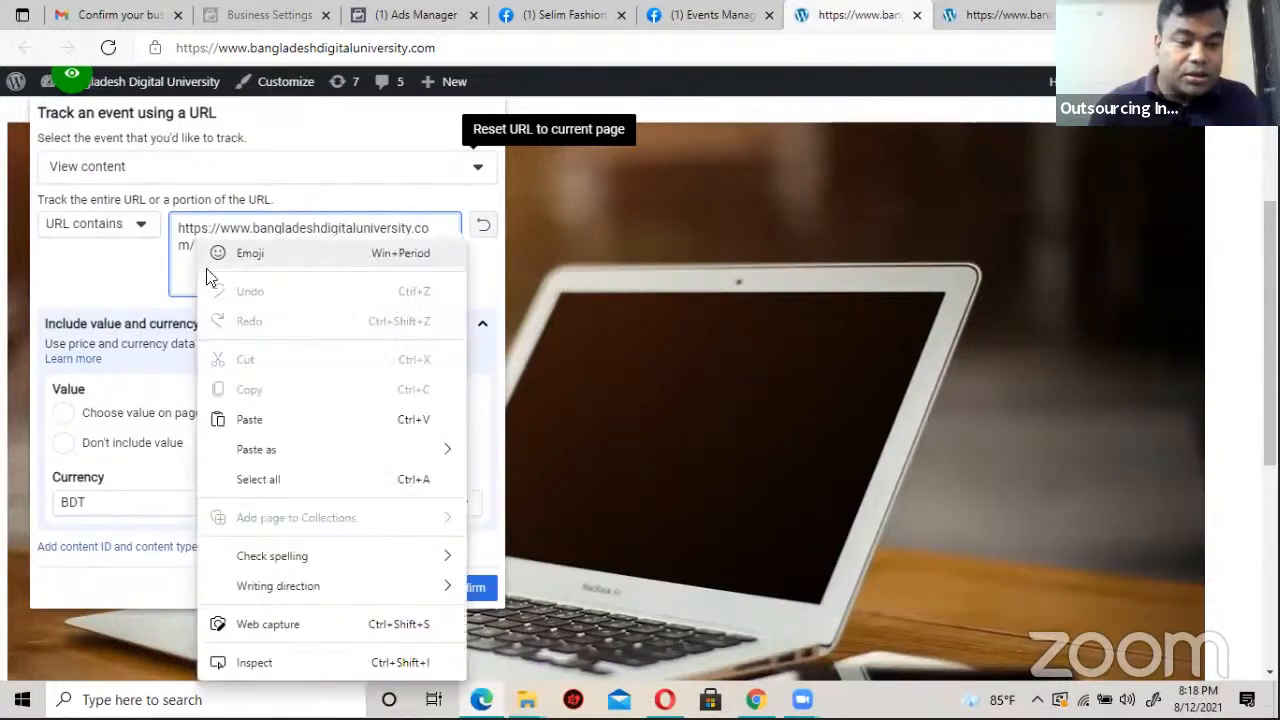
click(250, 416)
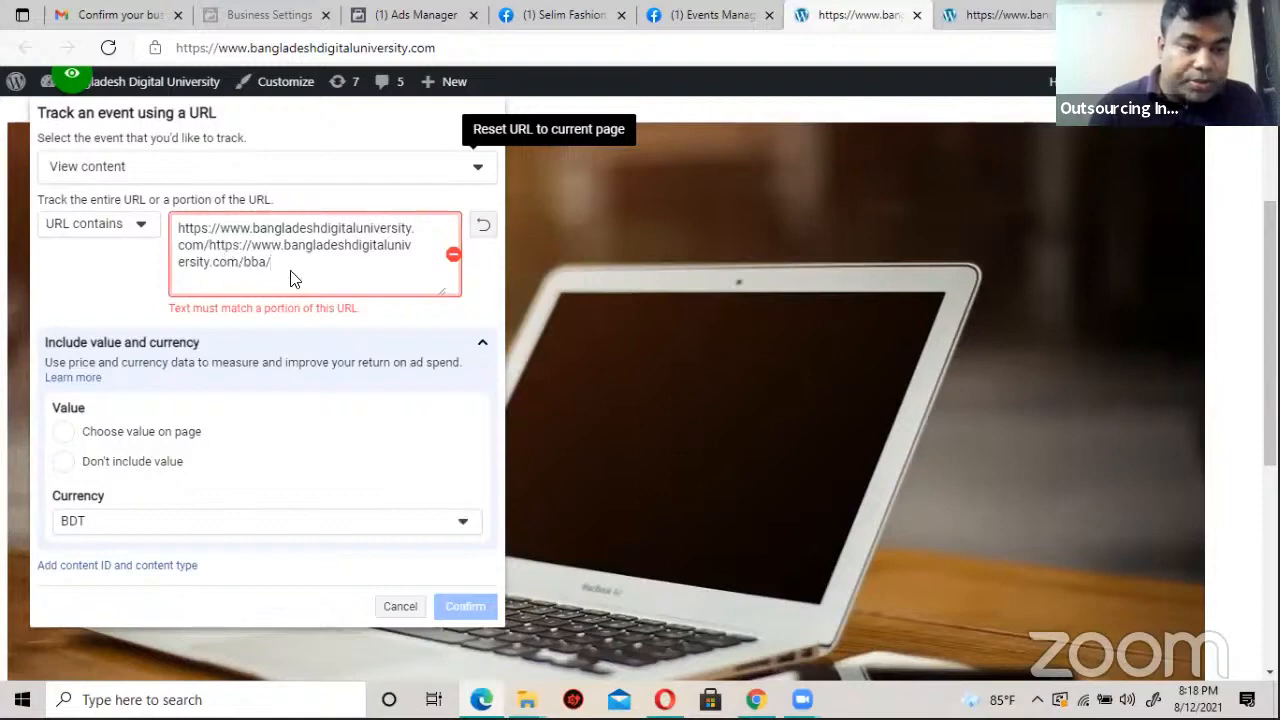
Step: Remove the pasted address and replace the URL contains text with just bba
drag(283, 266, 210, 240)
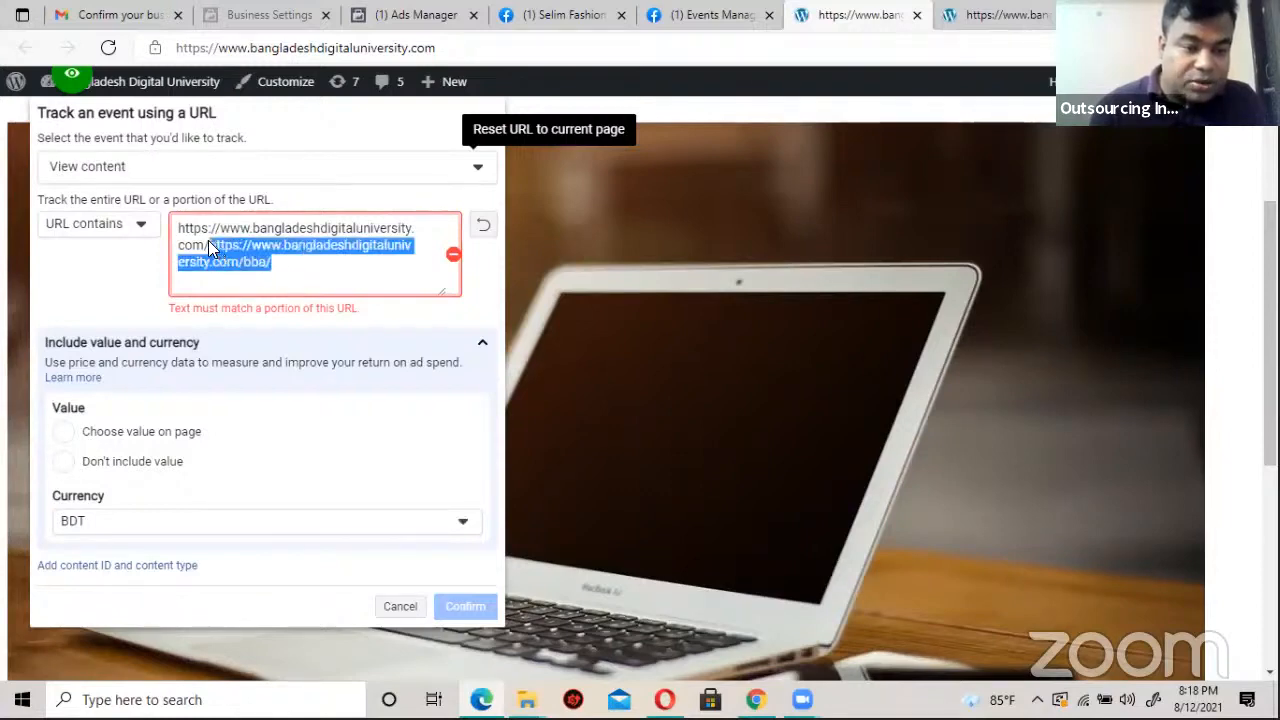
key(BackSpace)
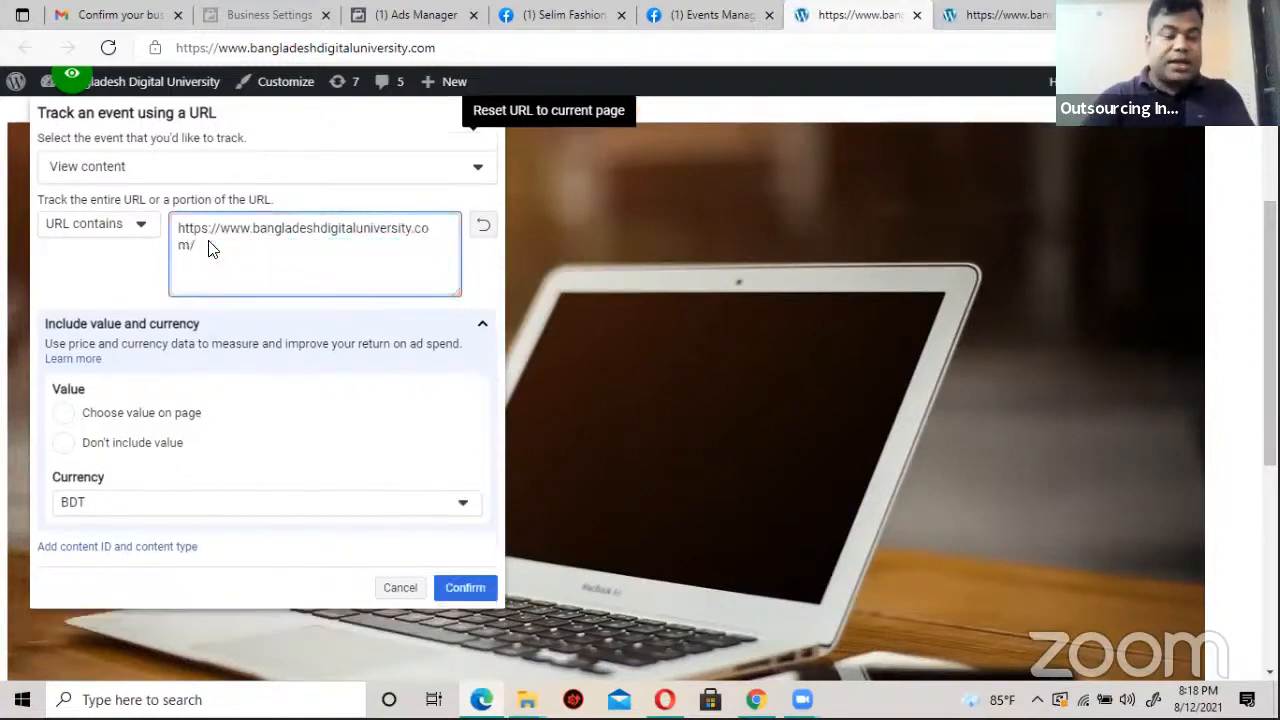
text(ba)
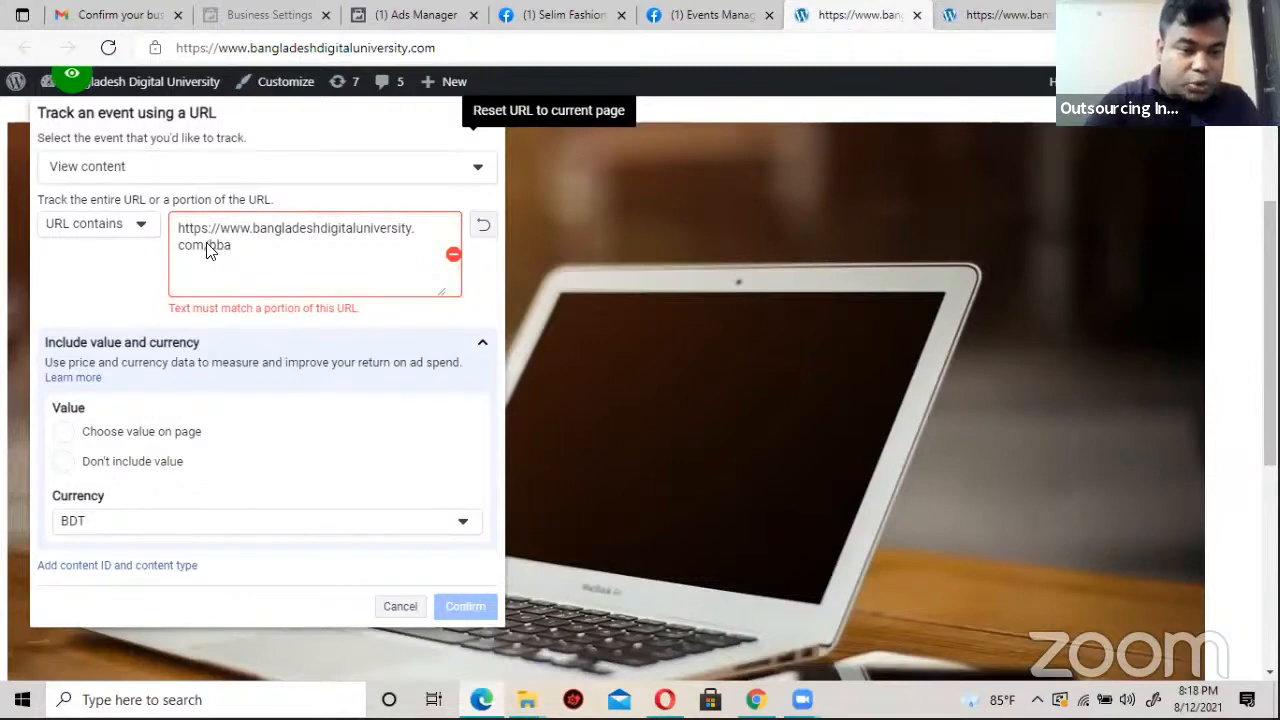
drag(208, 247, 174, 206)
key(BackSpace)
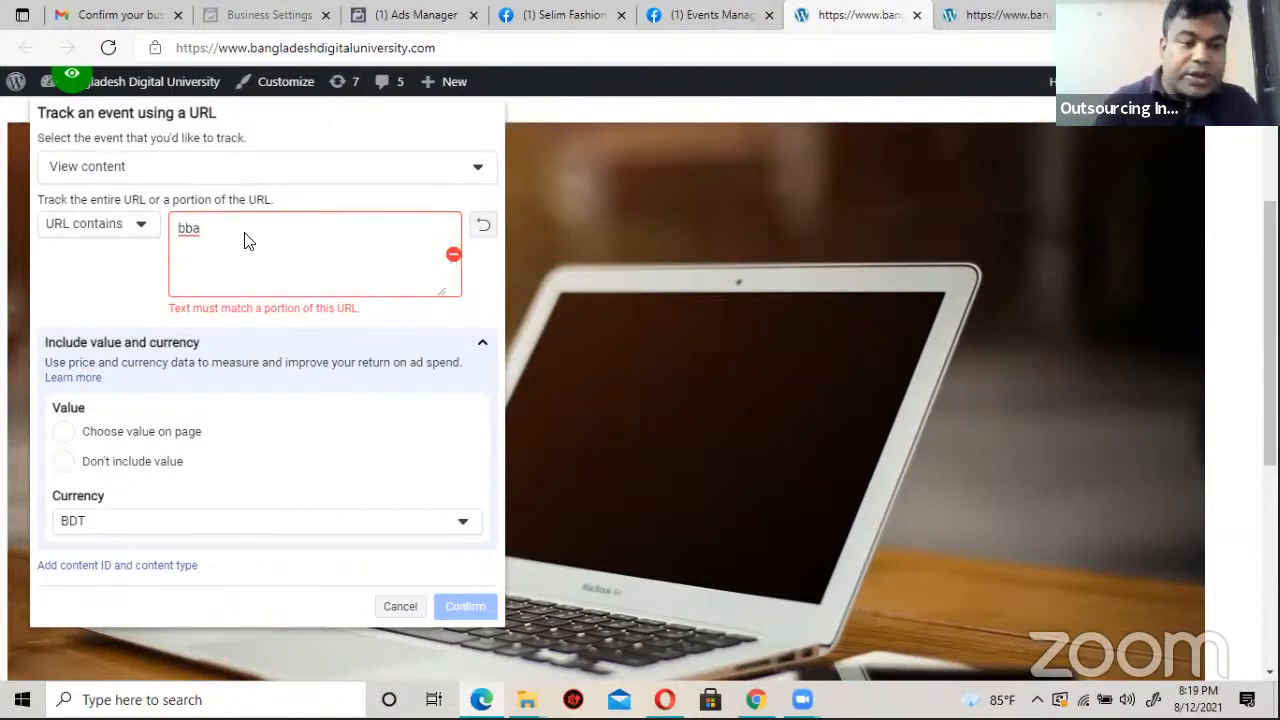
Step: Switch the View content event's matching rule to URL equals and choose not to include a value
click(121, 229)
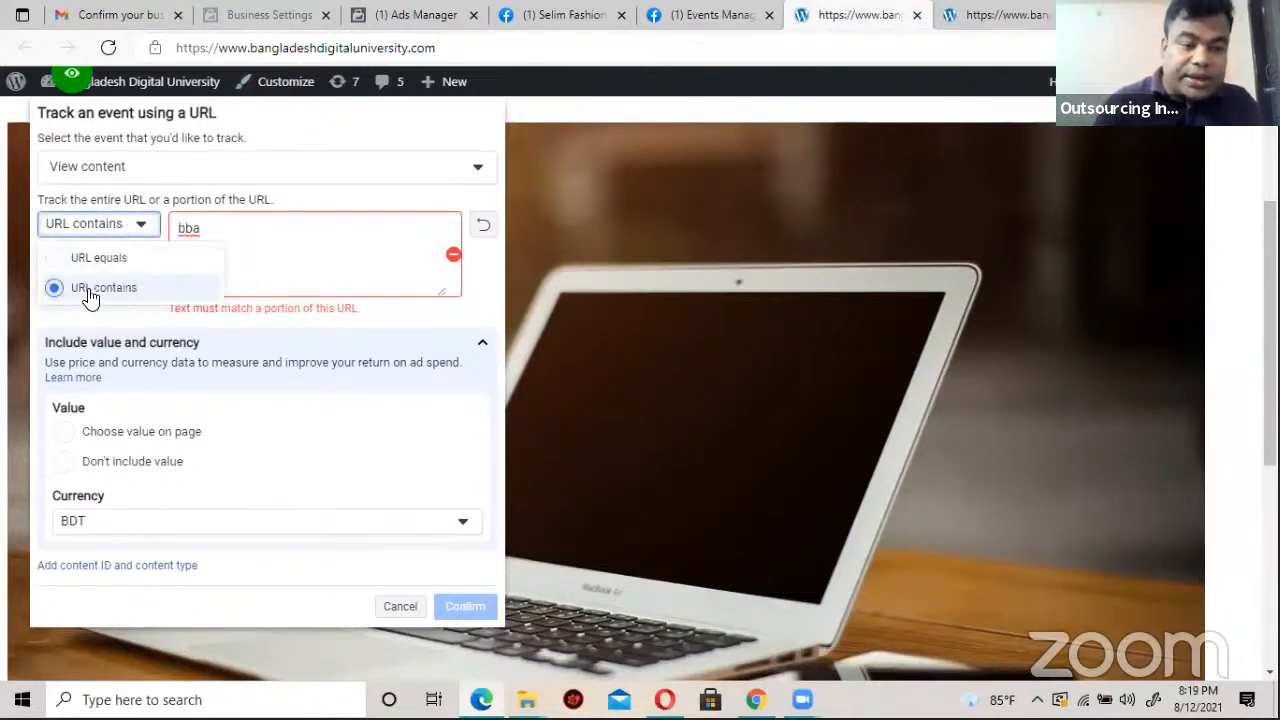
click(95, 258)
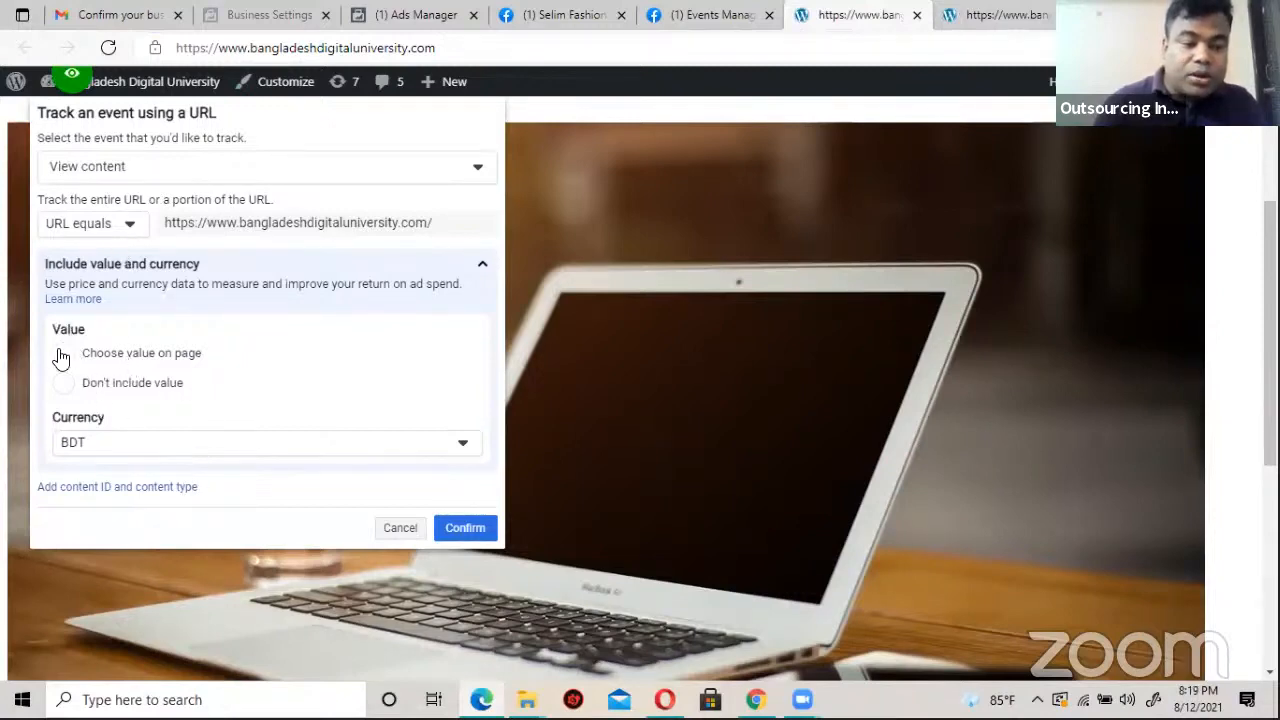
click(1000, 14)
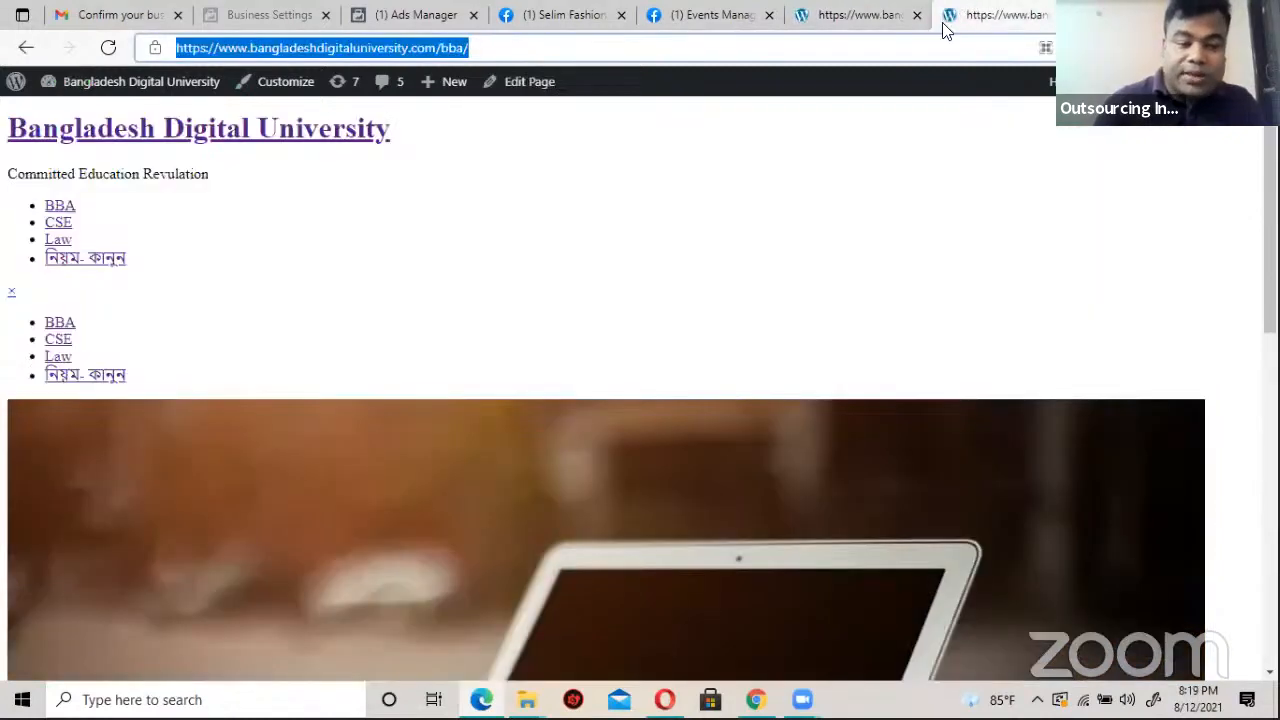
click(873, 15)
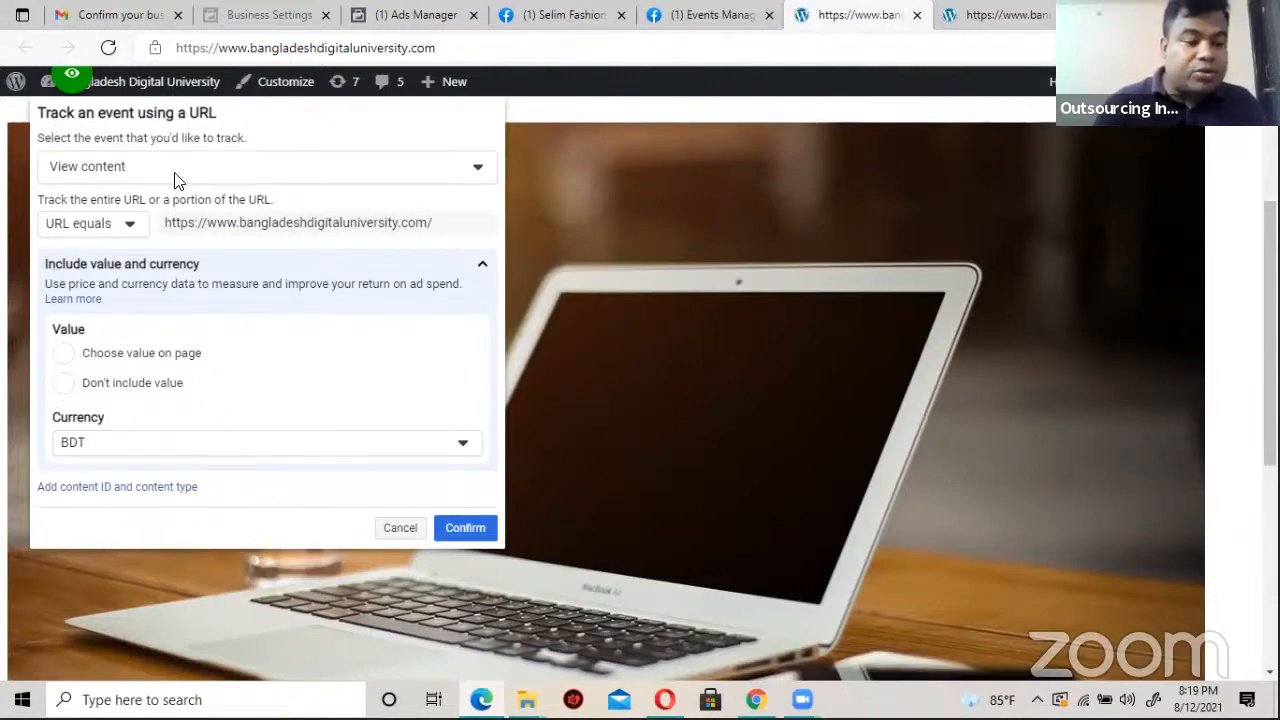
click(63, 386)
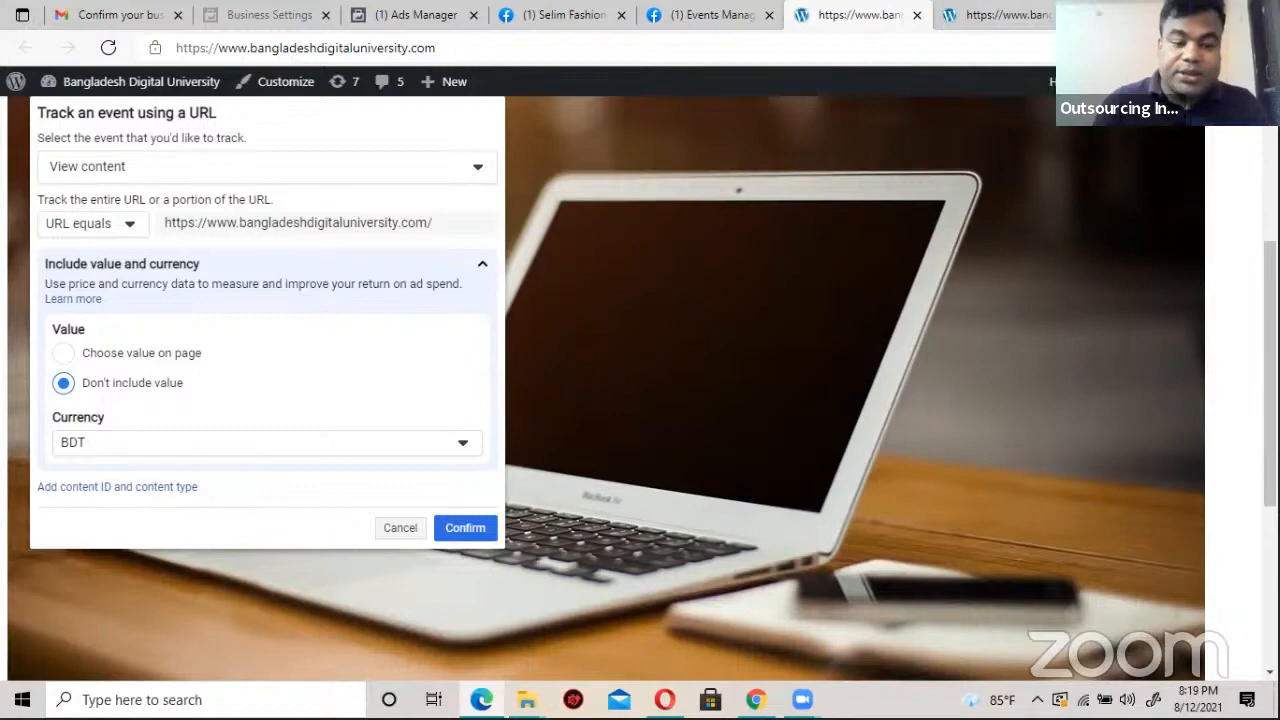
Step: Review the bdshop.com customer journey page links in the Class Notes document in the other browser
key(alt+Tab)
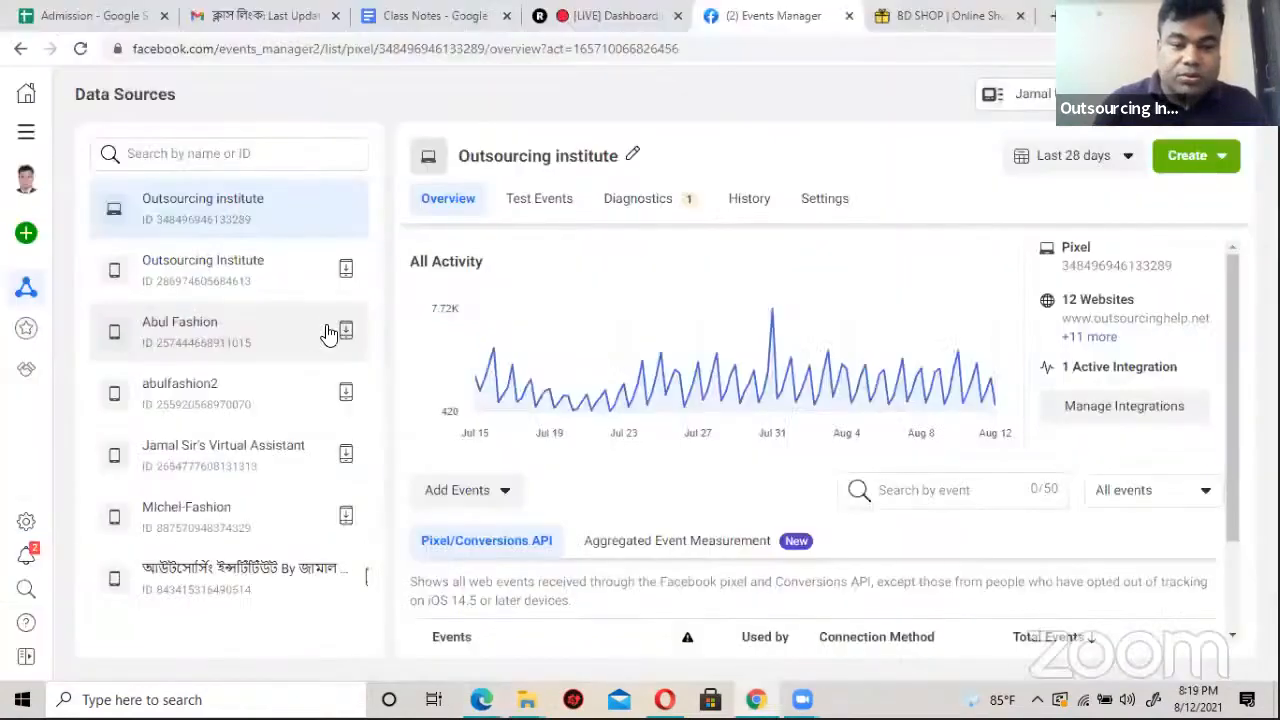
click(415, 20)
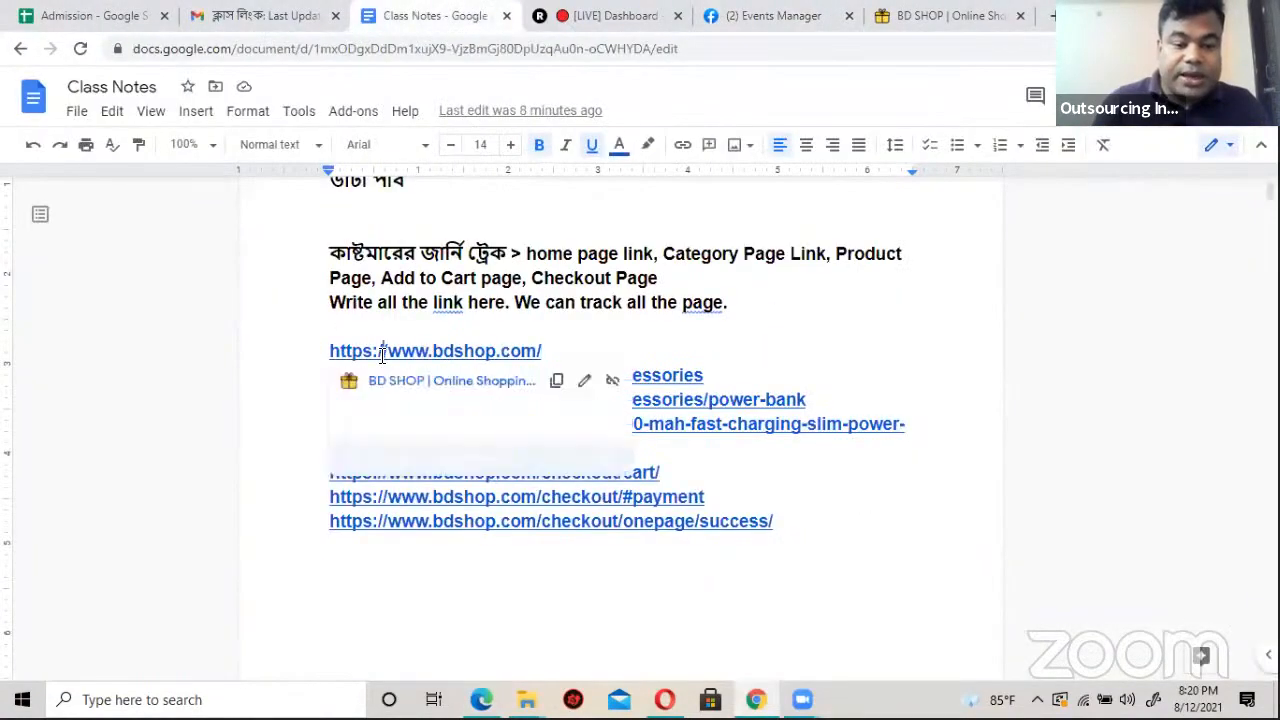
click(667, 424)
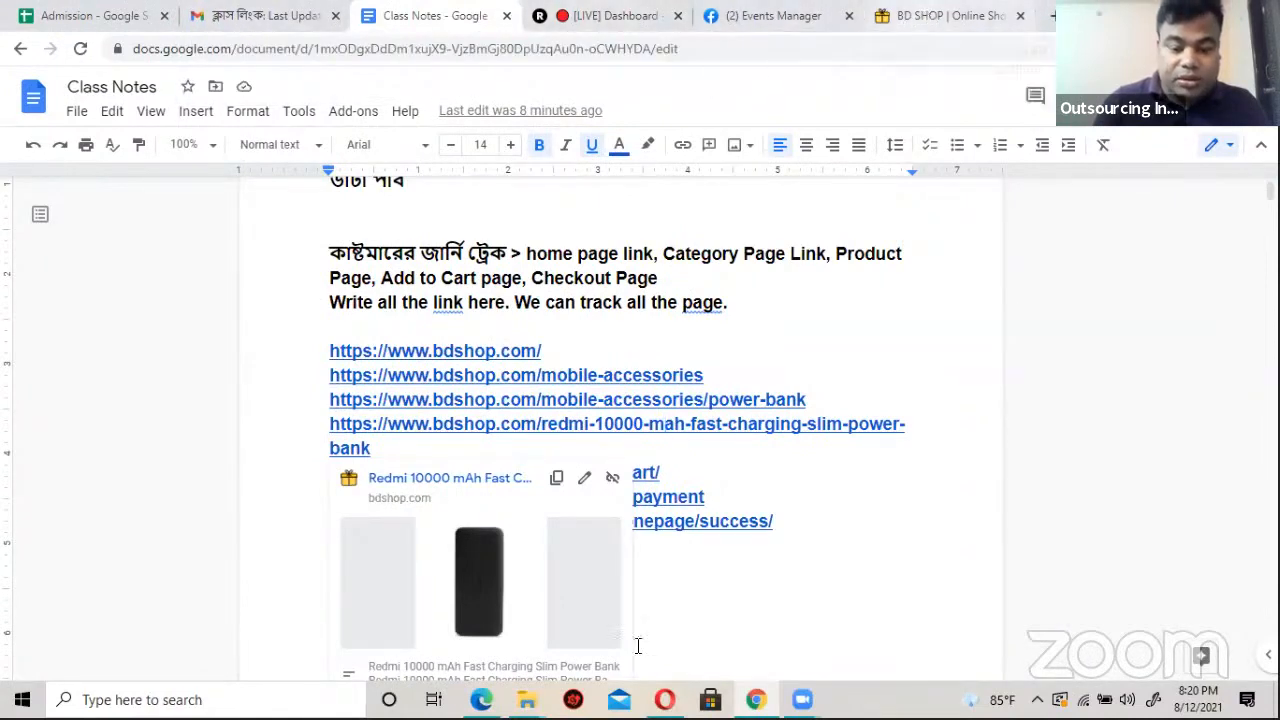
key(alt+Tab)
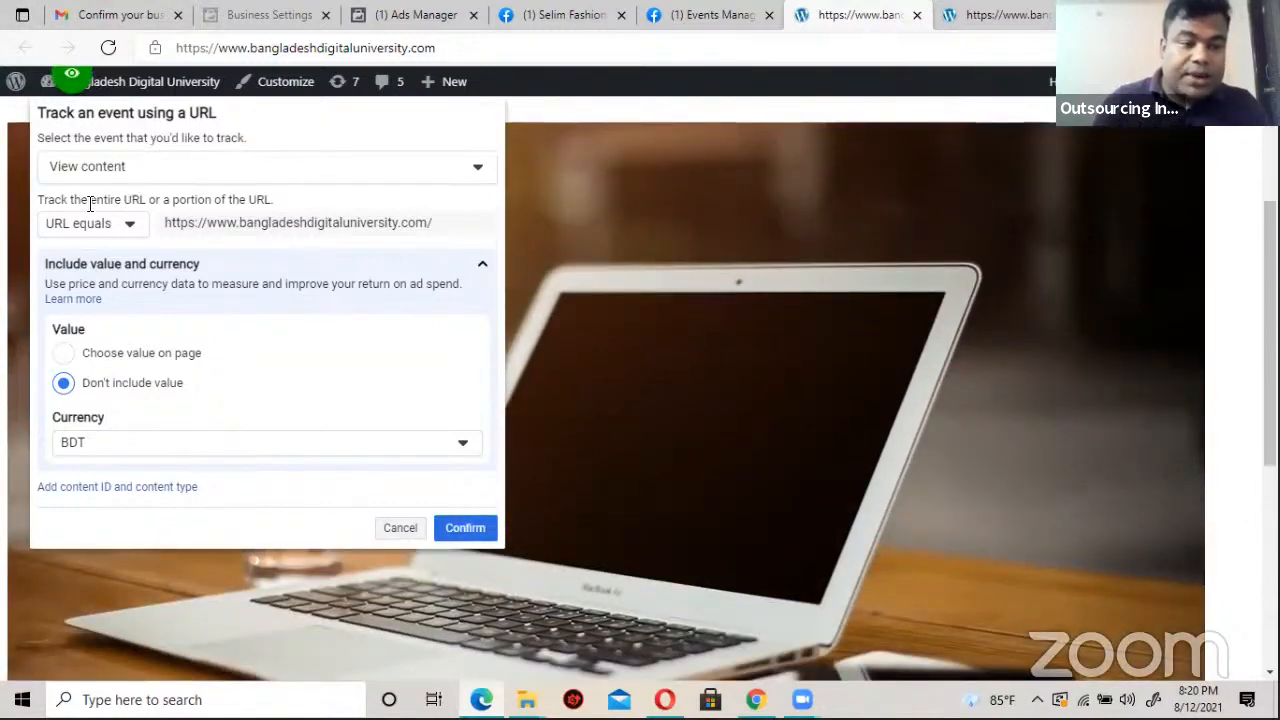
Step: Discard the URL-based event and pick the নিয়ম- কানুন link as a new button to track
click(399, 530)
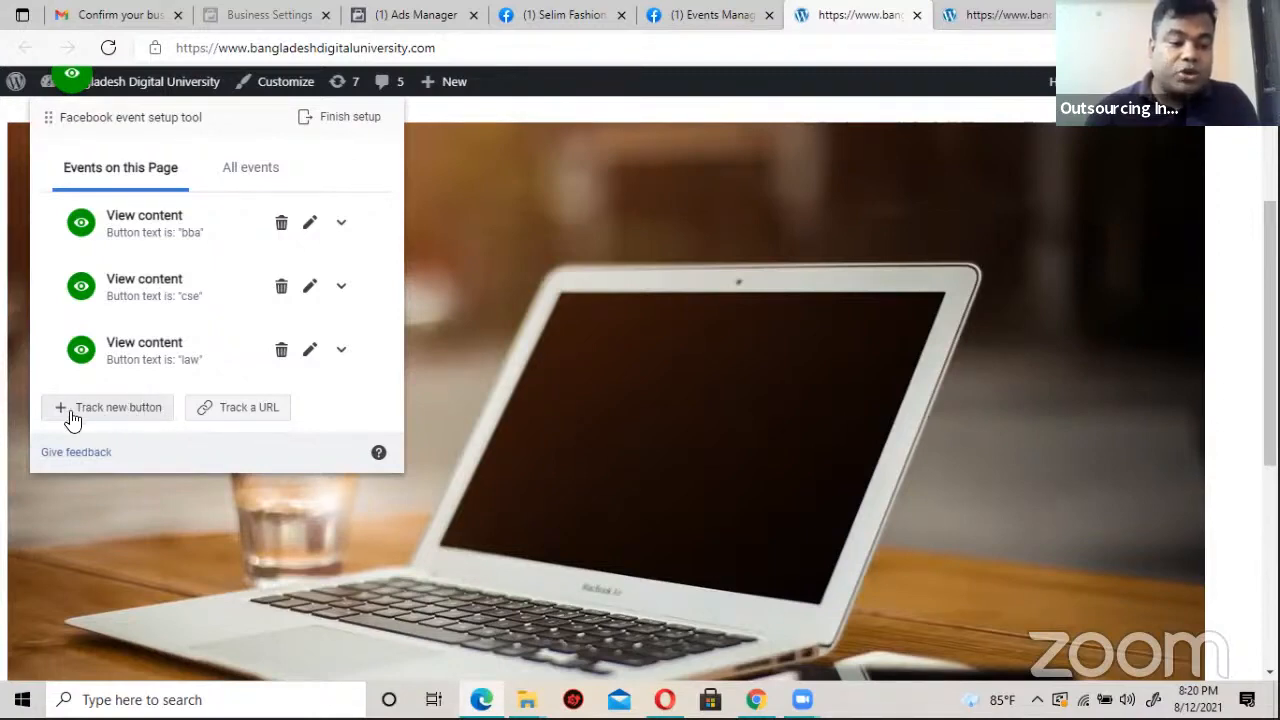
click(104, 412)
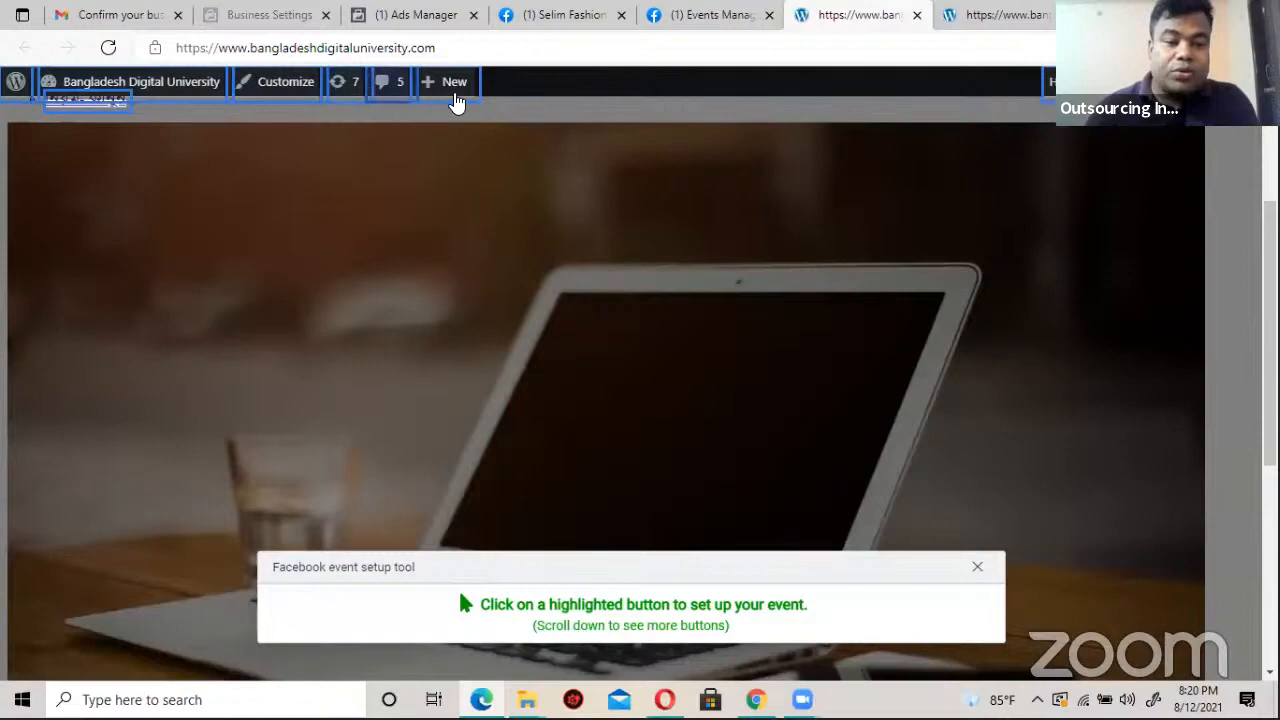
scroll(477, 336, down, 5)
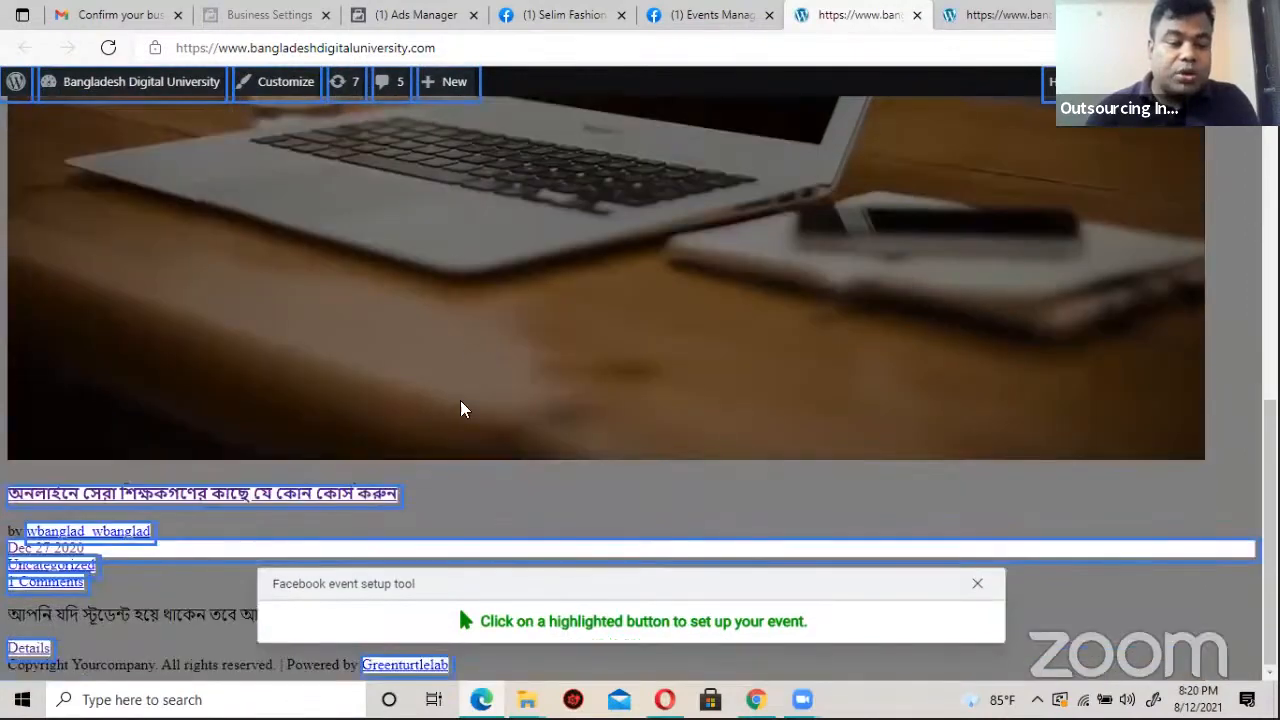
scroll(434, 418, up, 5)
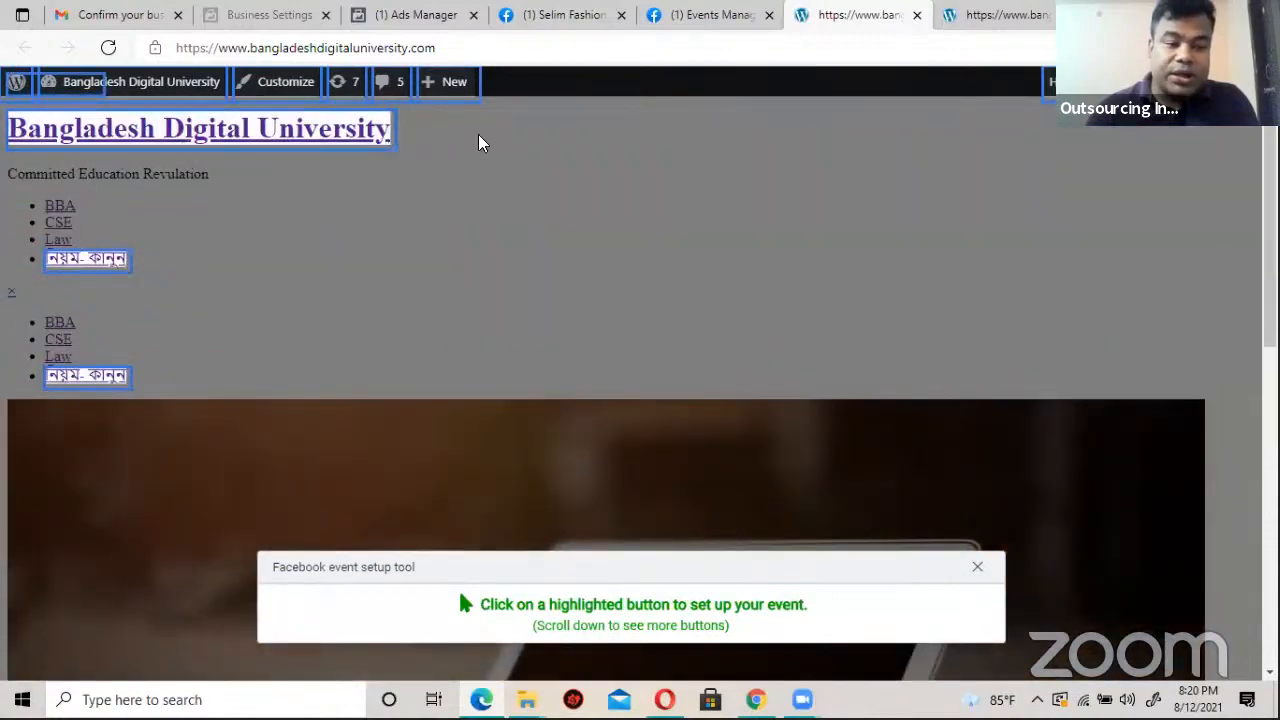
scroll(937, 545, down, 5)
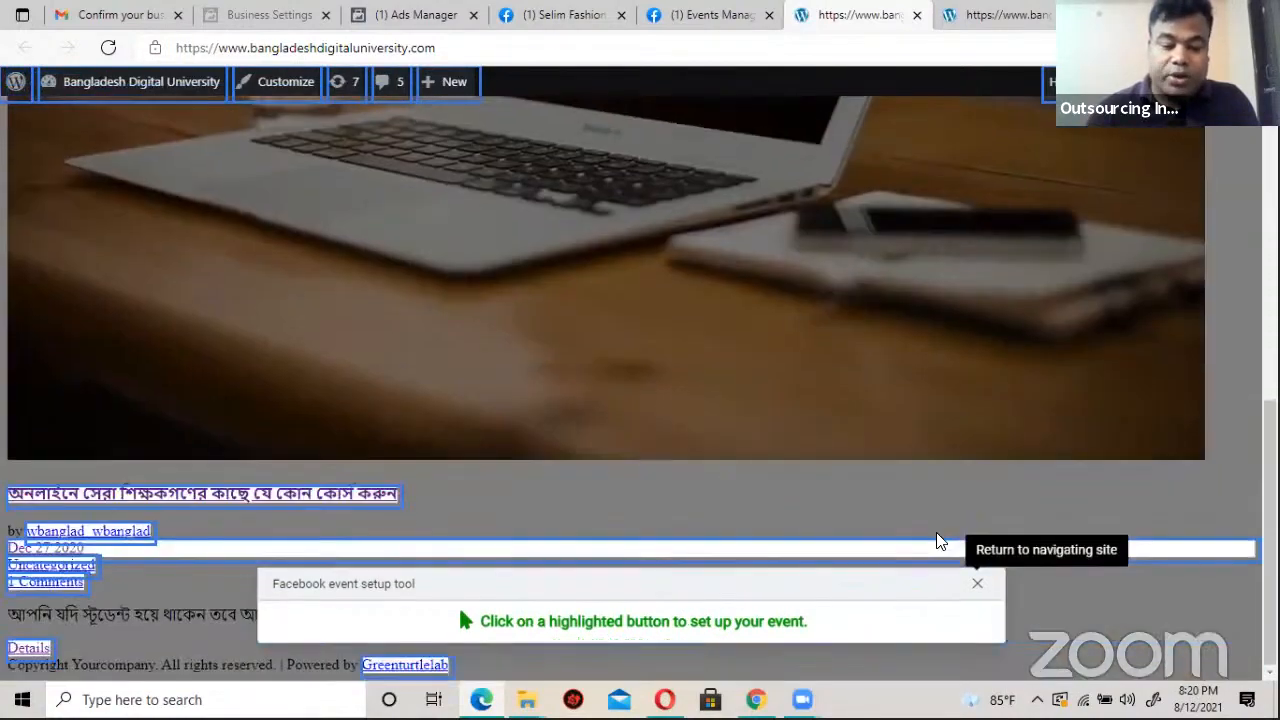
scroll(937, 541, up, 5)
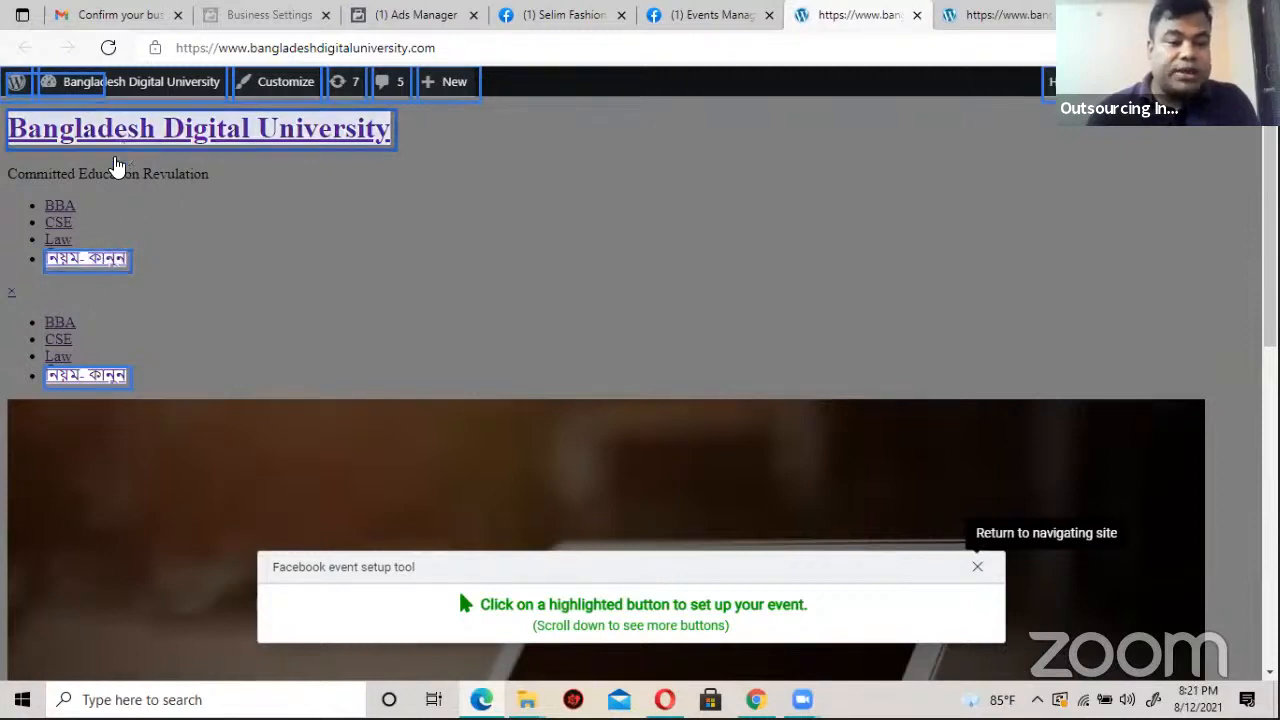
click(103, 265)
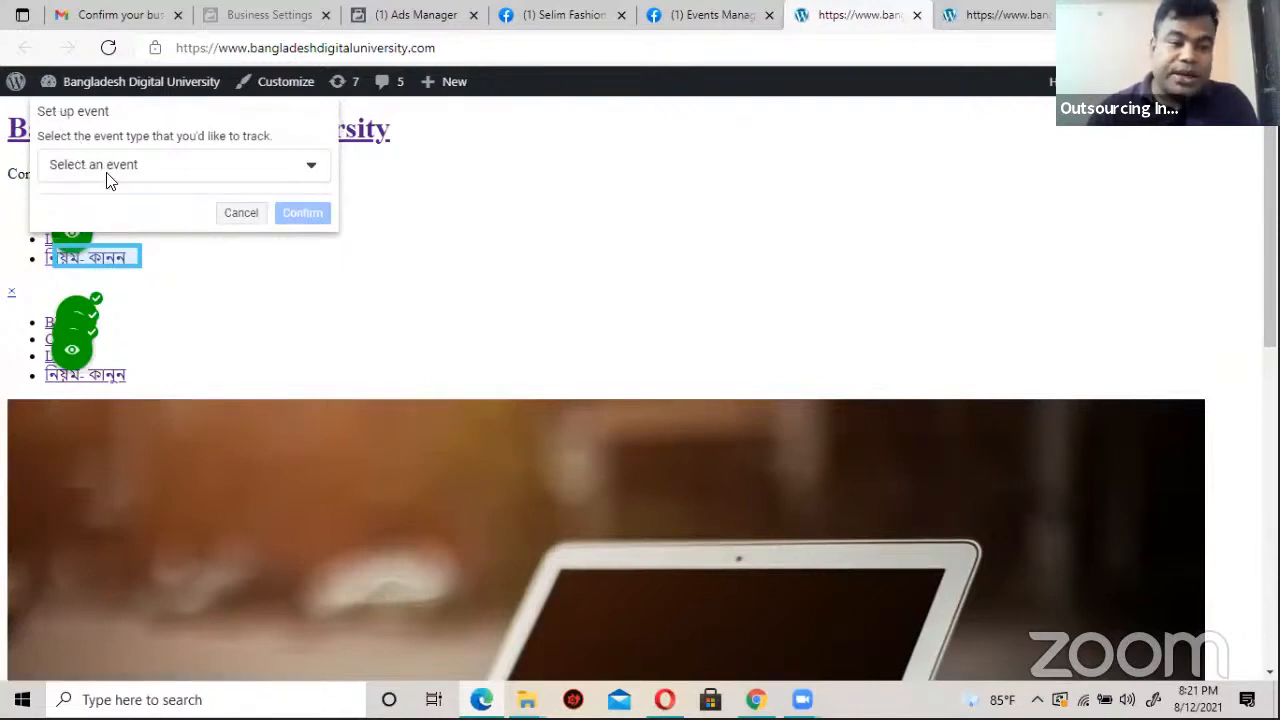
Step: Set the নিয়ম- কানুন link to fire an Add to wishlist event without including a value
click(235, 165)
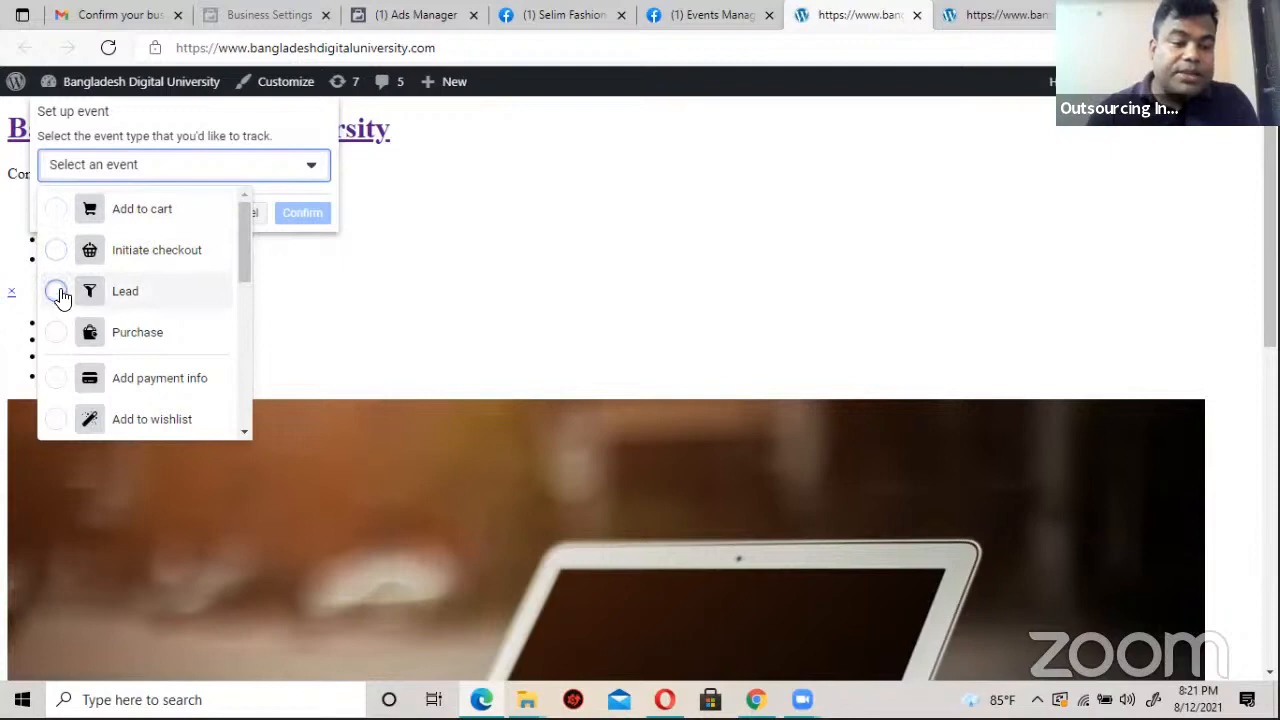
scroll(136, 365, down, 1)
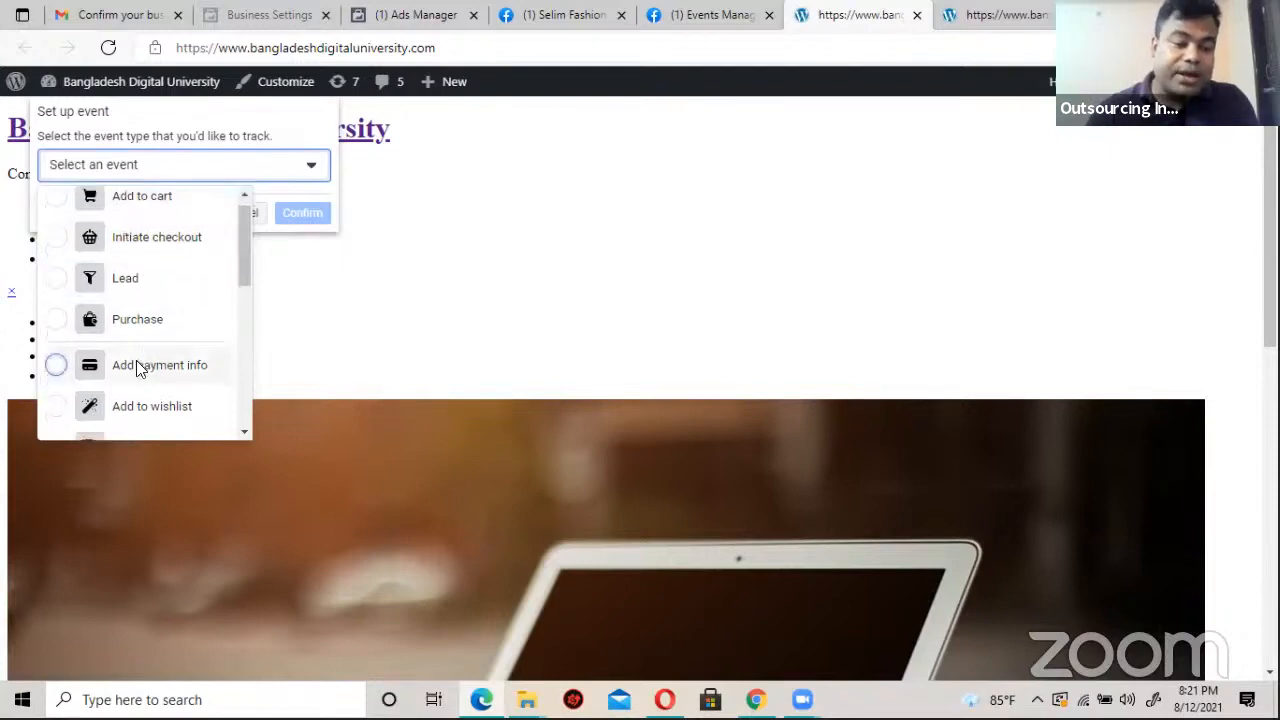
scroll(140, 360, up, 1)
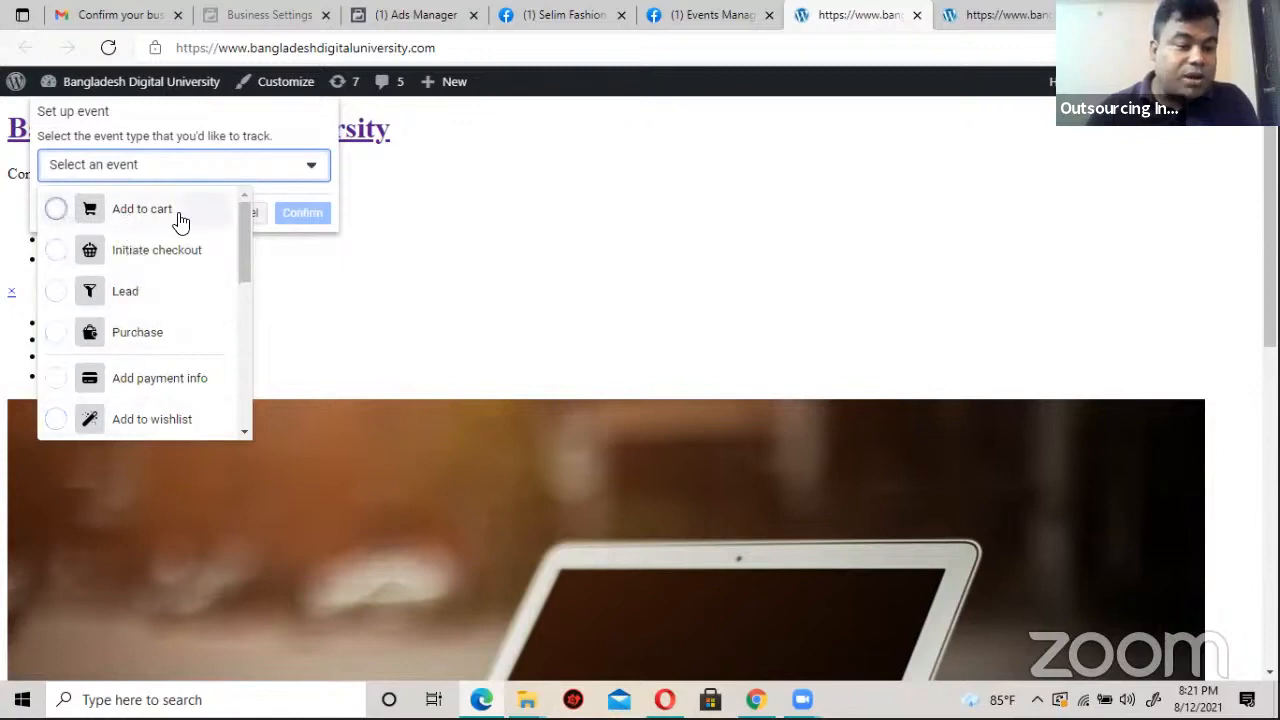
scroll(166, 296, down, 2)
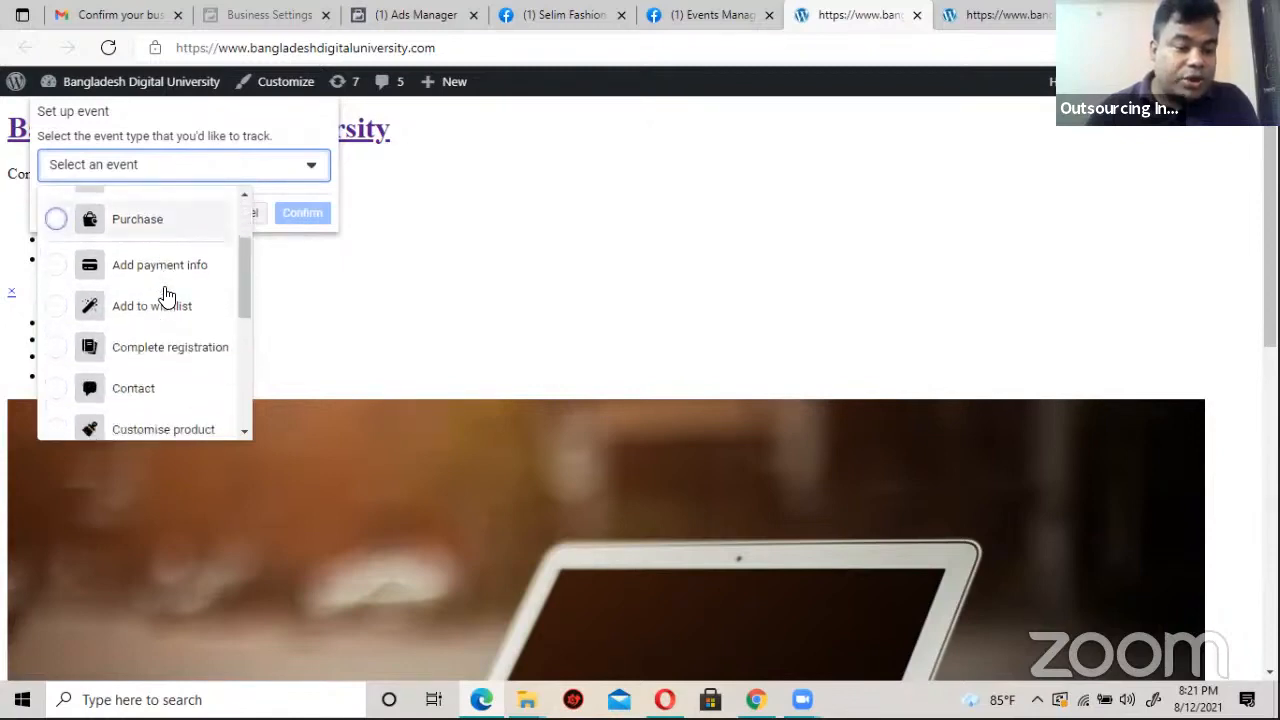
scroll(166, 294, down, 1)
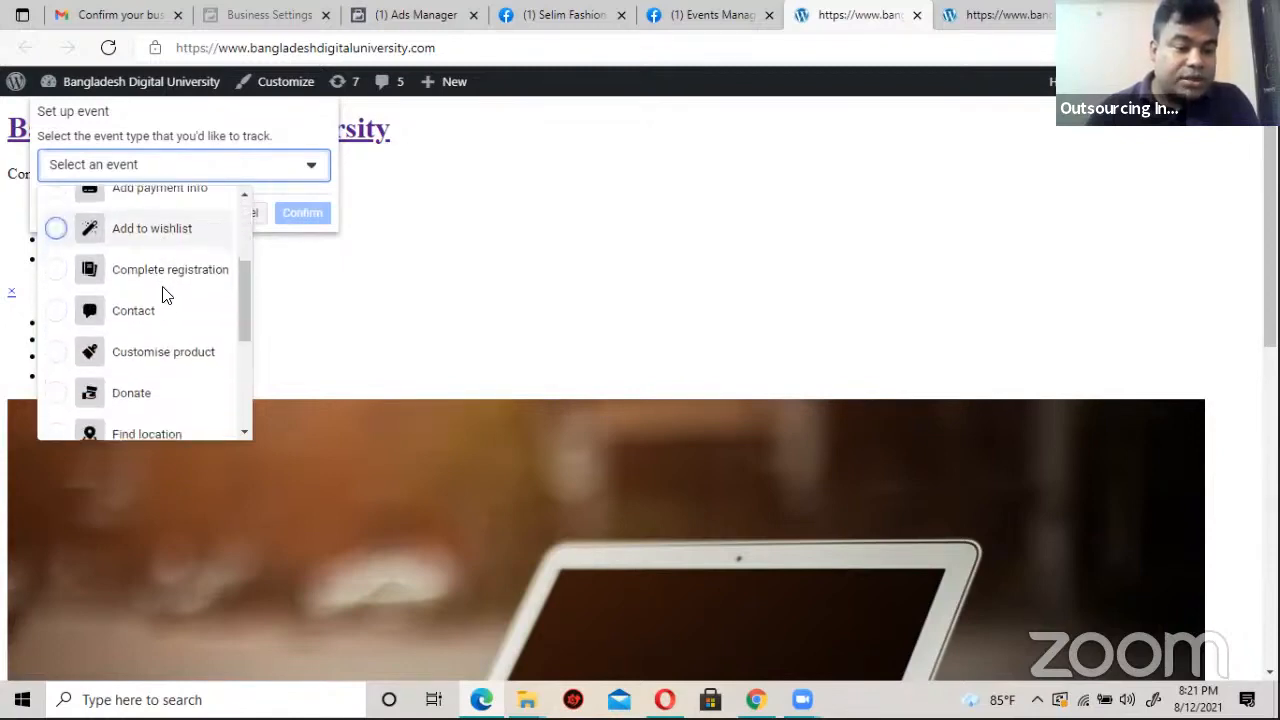
scroll(166, 291, down, 1)
scroll(176, 330, down, 2)
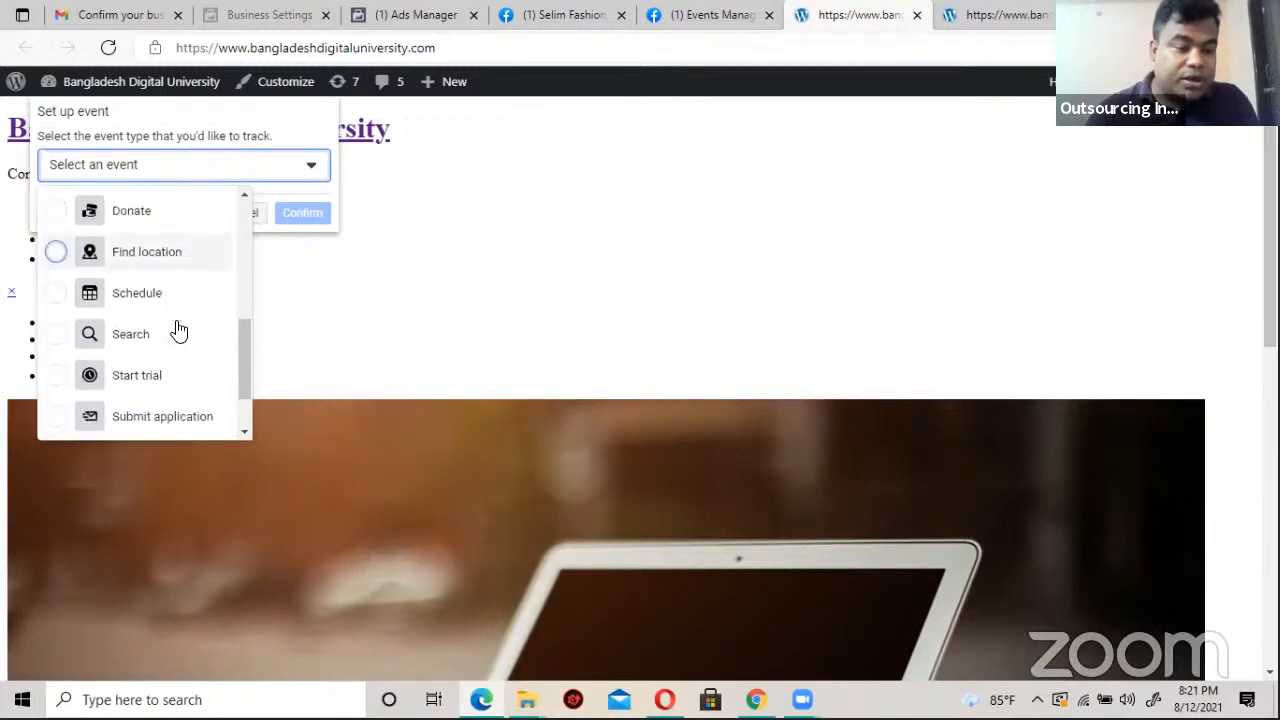
scroll(178, 330, down, 1)
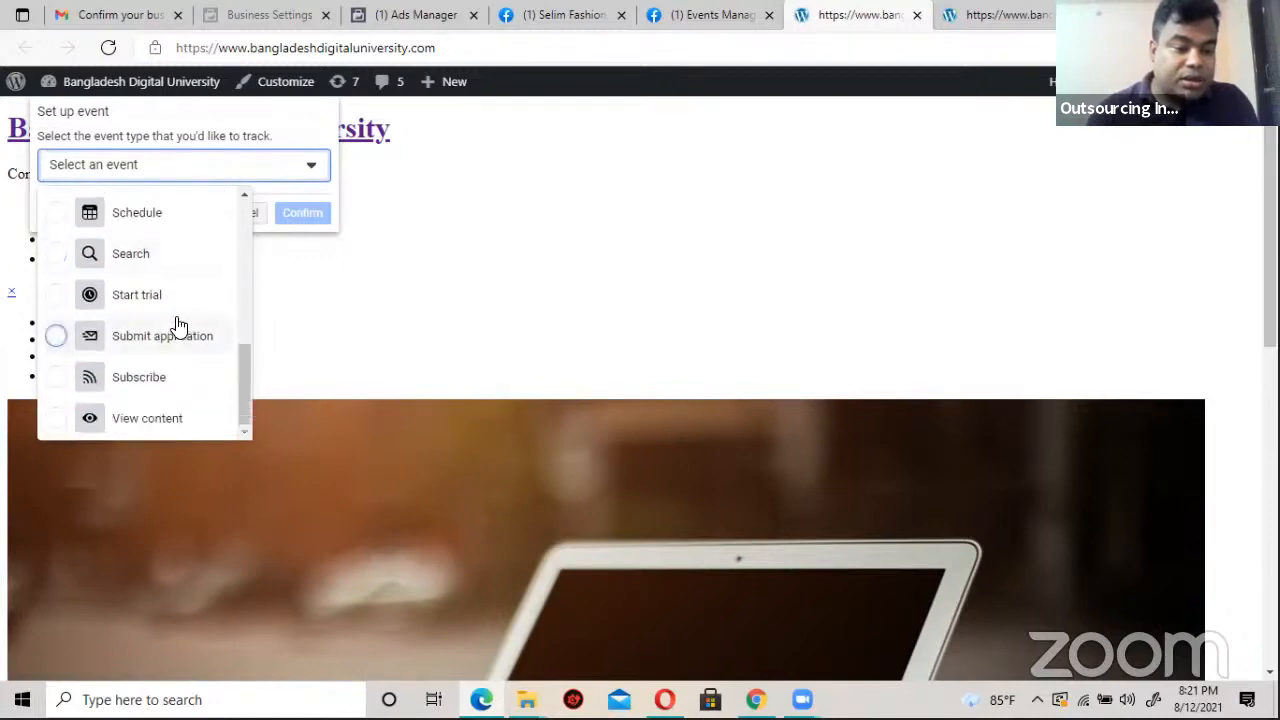
scroll(177, 326, down, 2)
scroll(174, 322, up, 4)
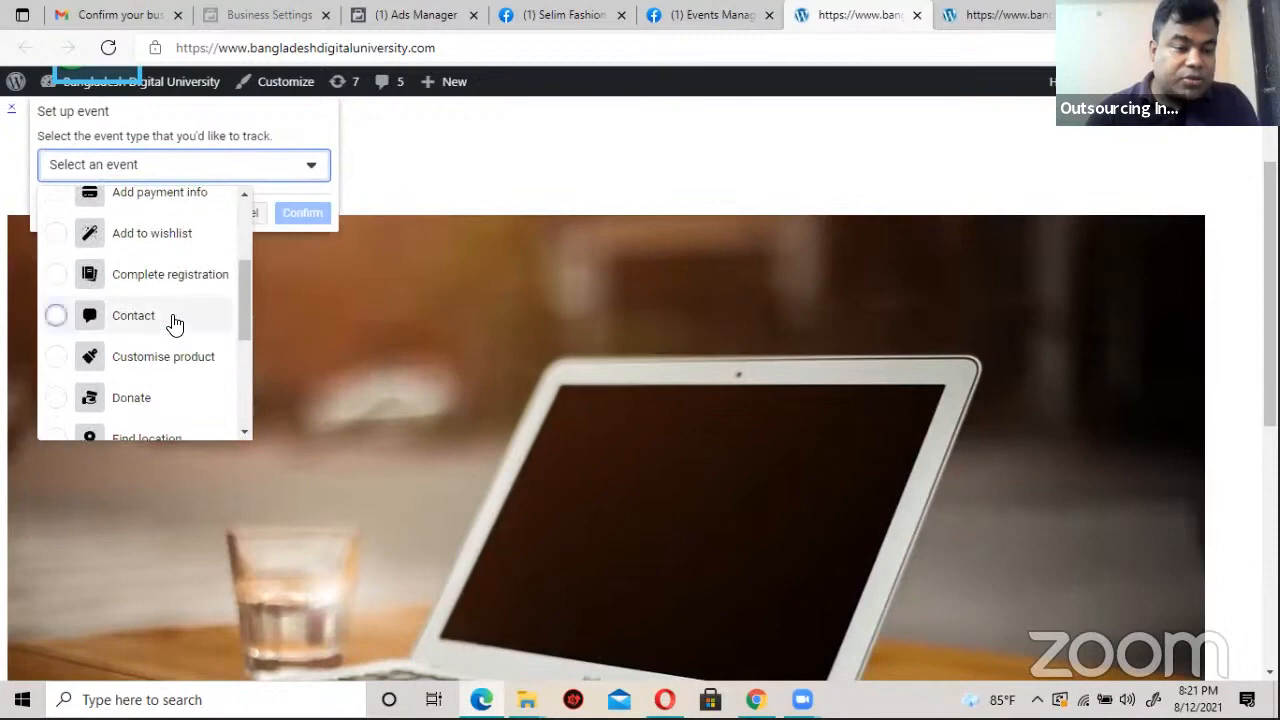
scroll(174, 322, up, 1)
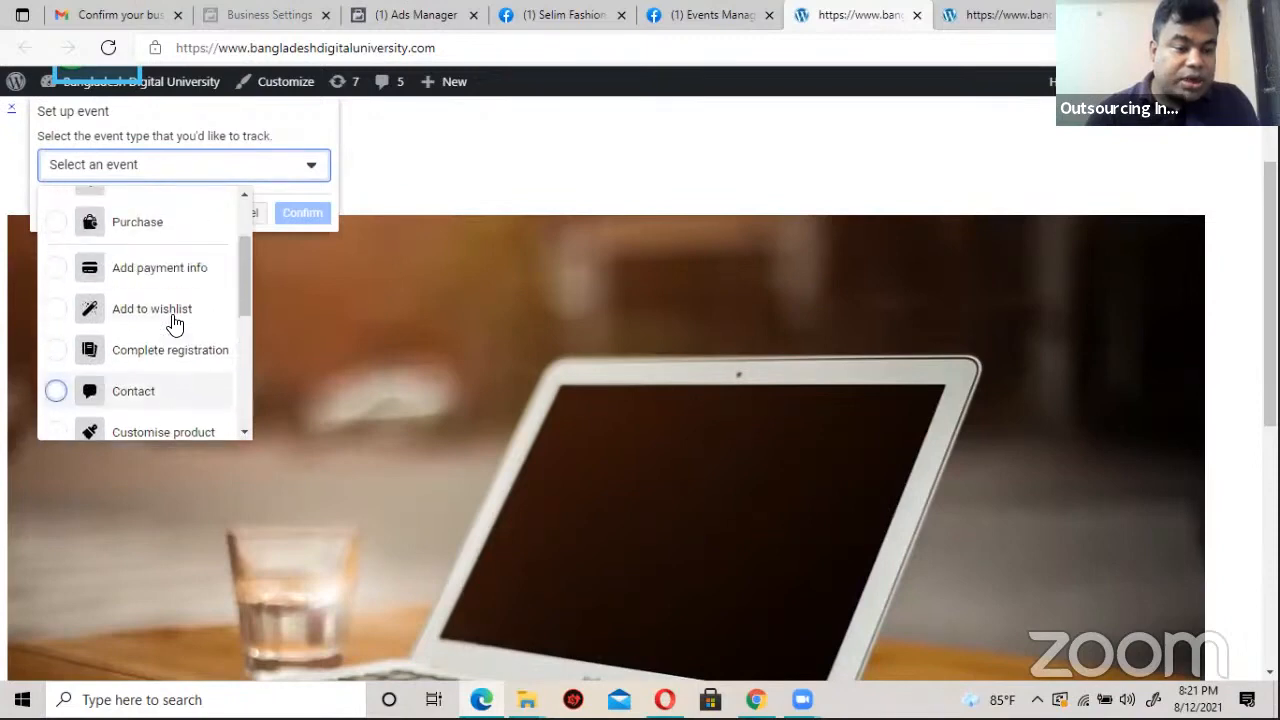
click(56, 310)
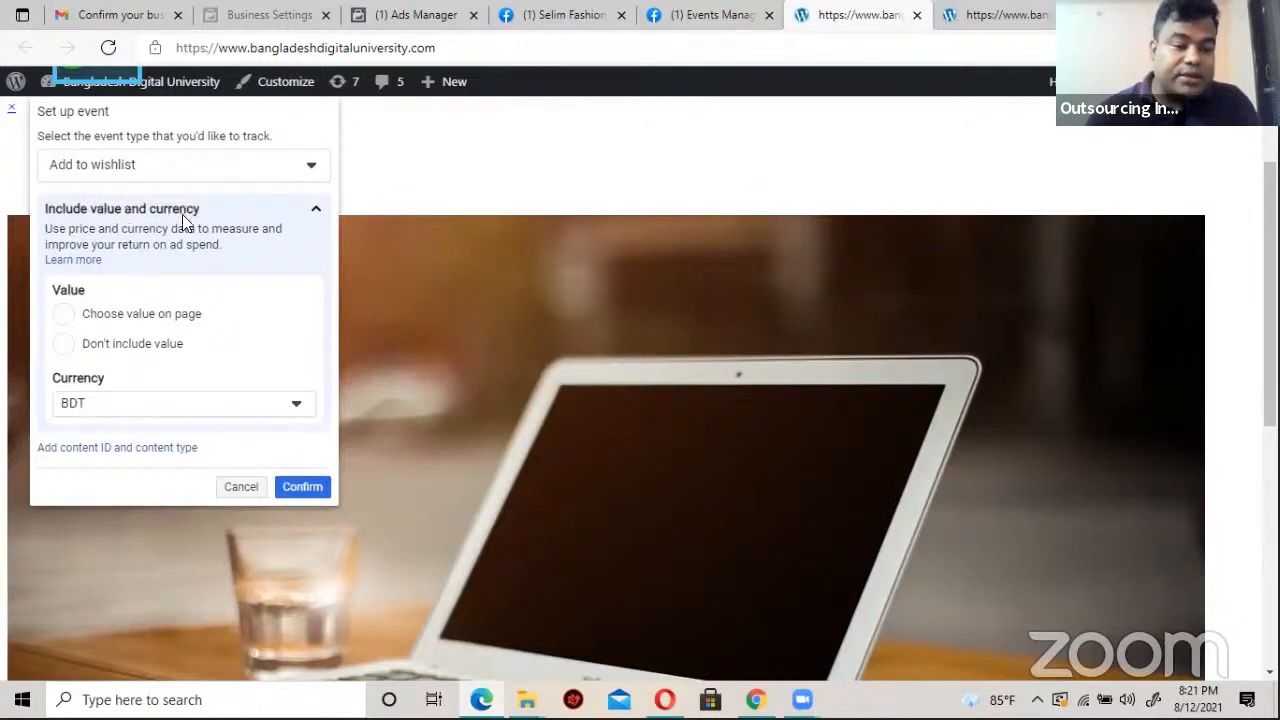
click(63, 344)
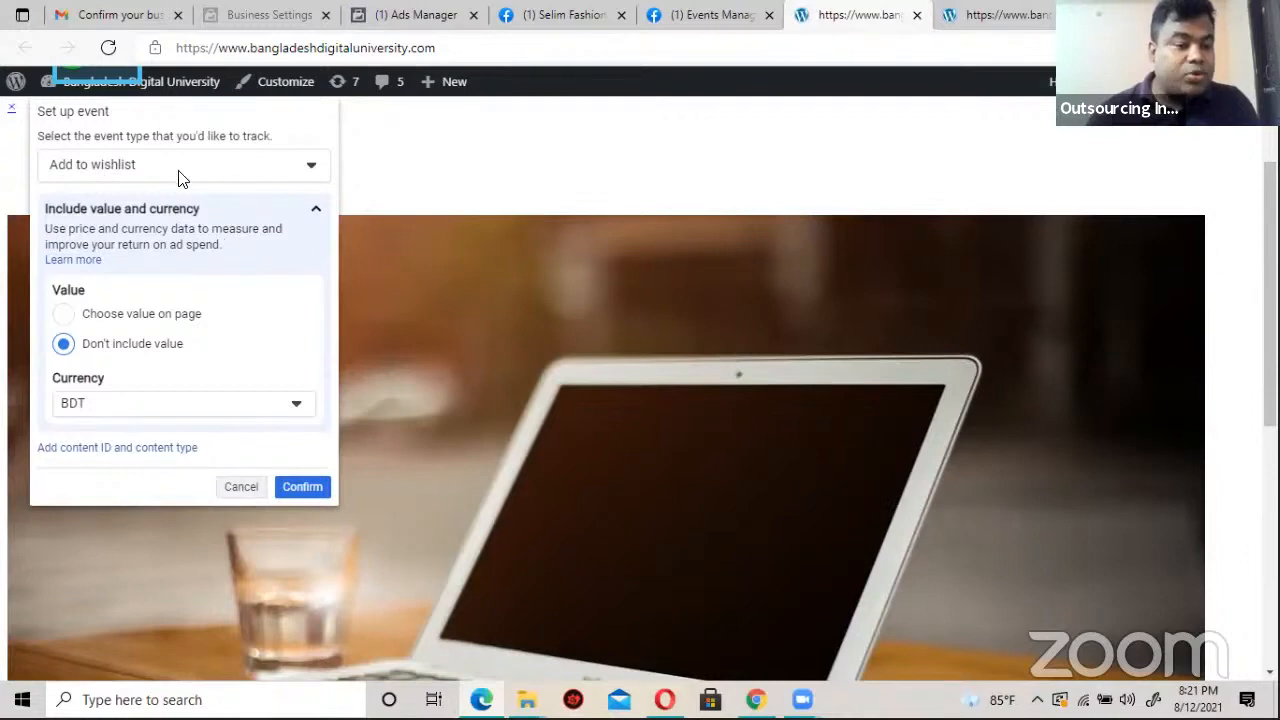
click(300, 487)
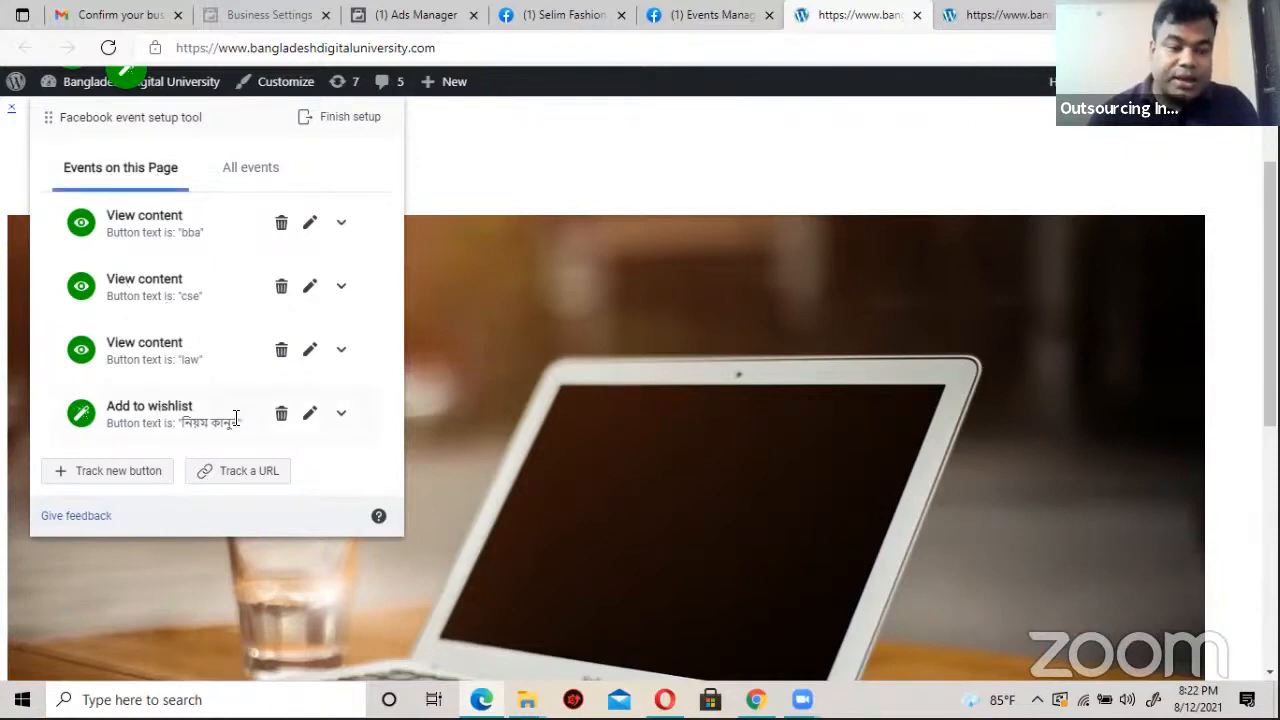
Step: Track the post's Details link near the end of the page as a Start trial event
click(110, 472)
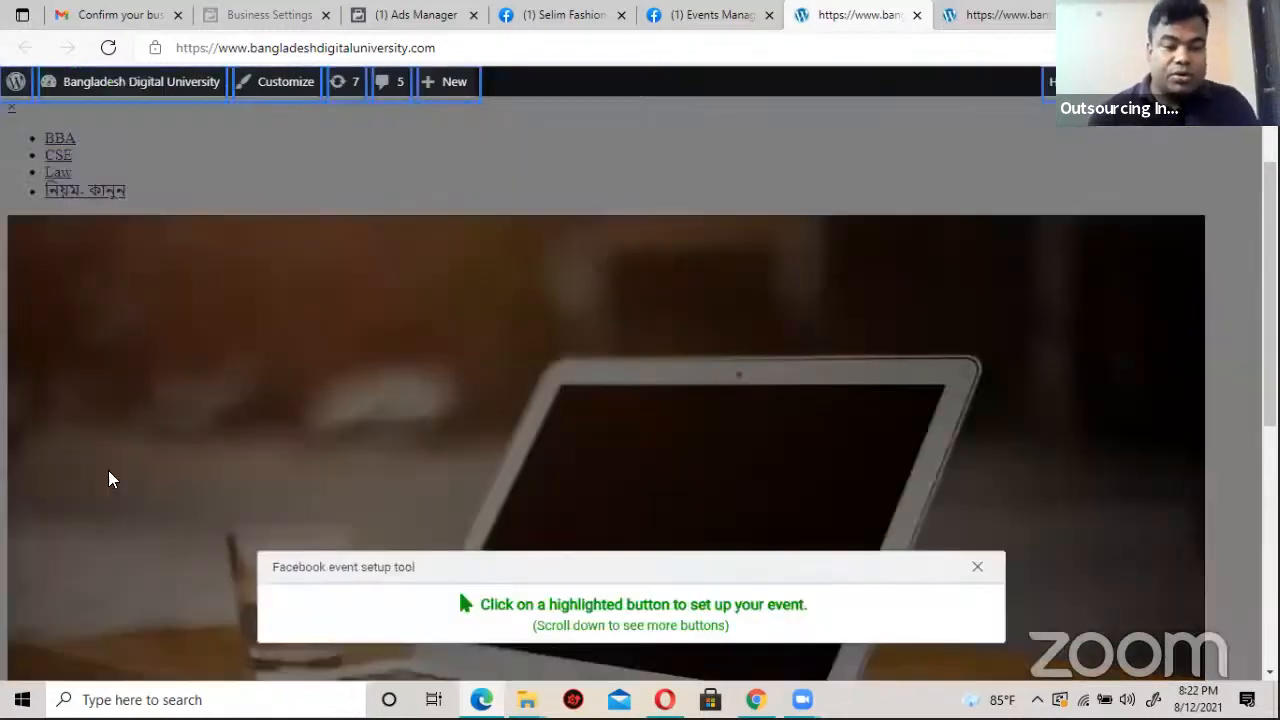
scroll(98, 270, down, 5)
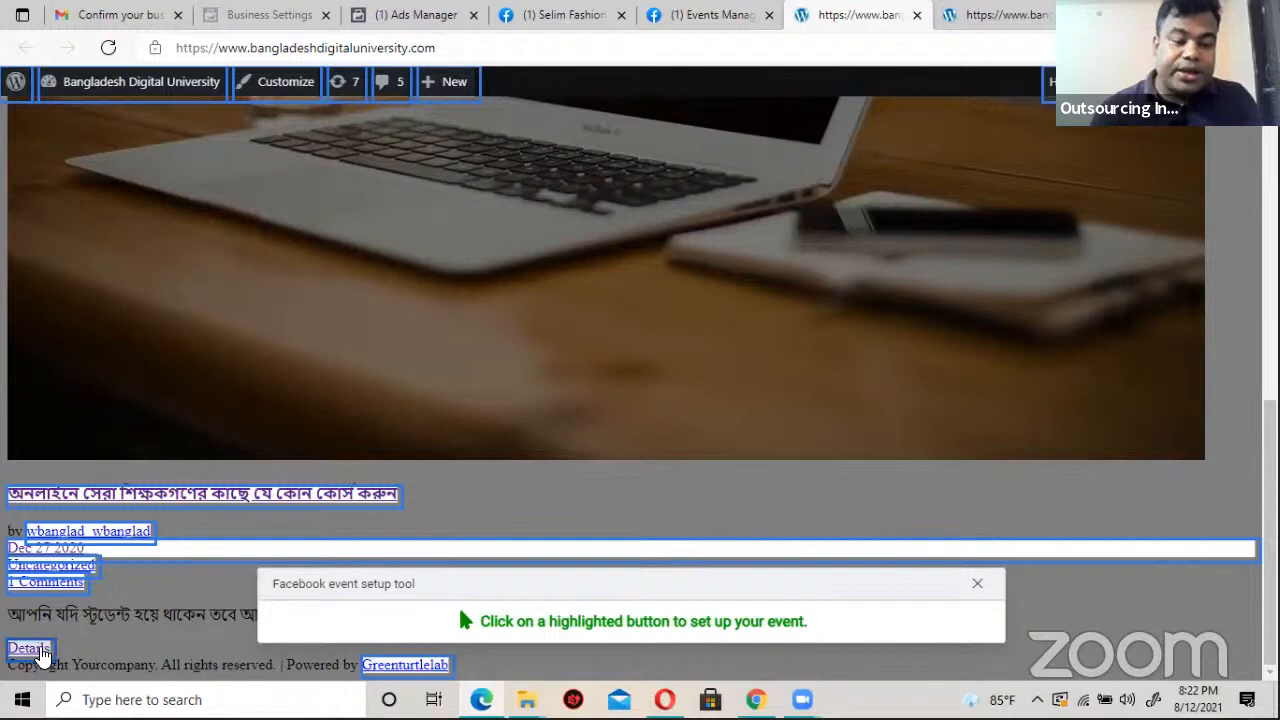
click(30, 649)
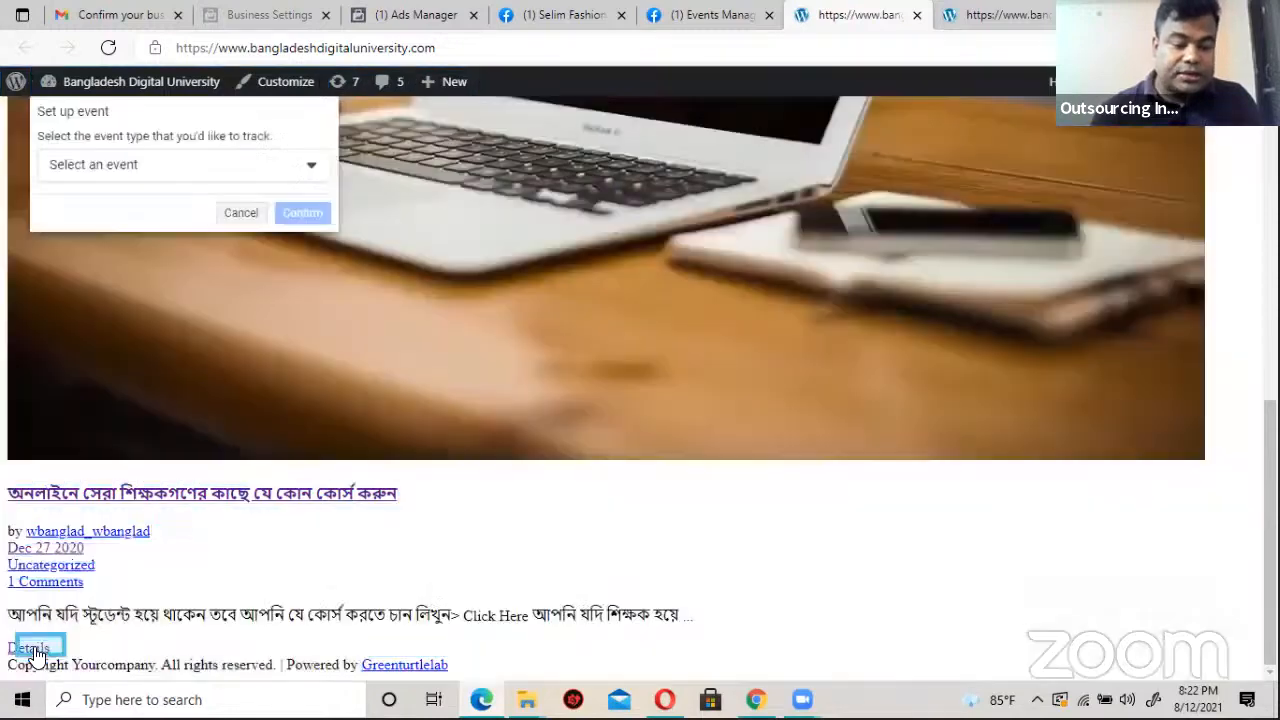
click(183, 163)
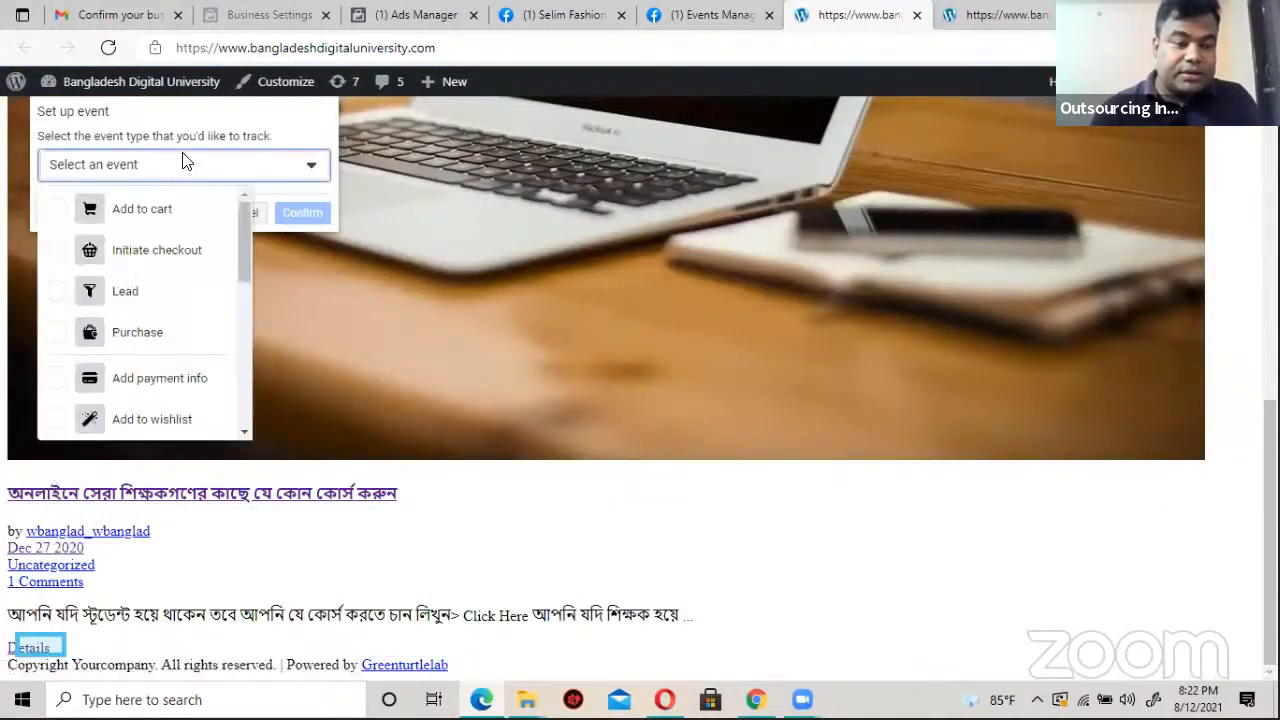
scroll(160, 318, down, 2)
scroll(160, 318, down, 3)
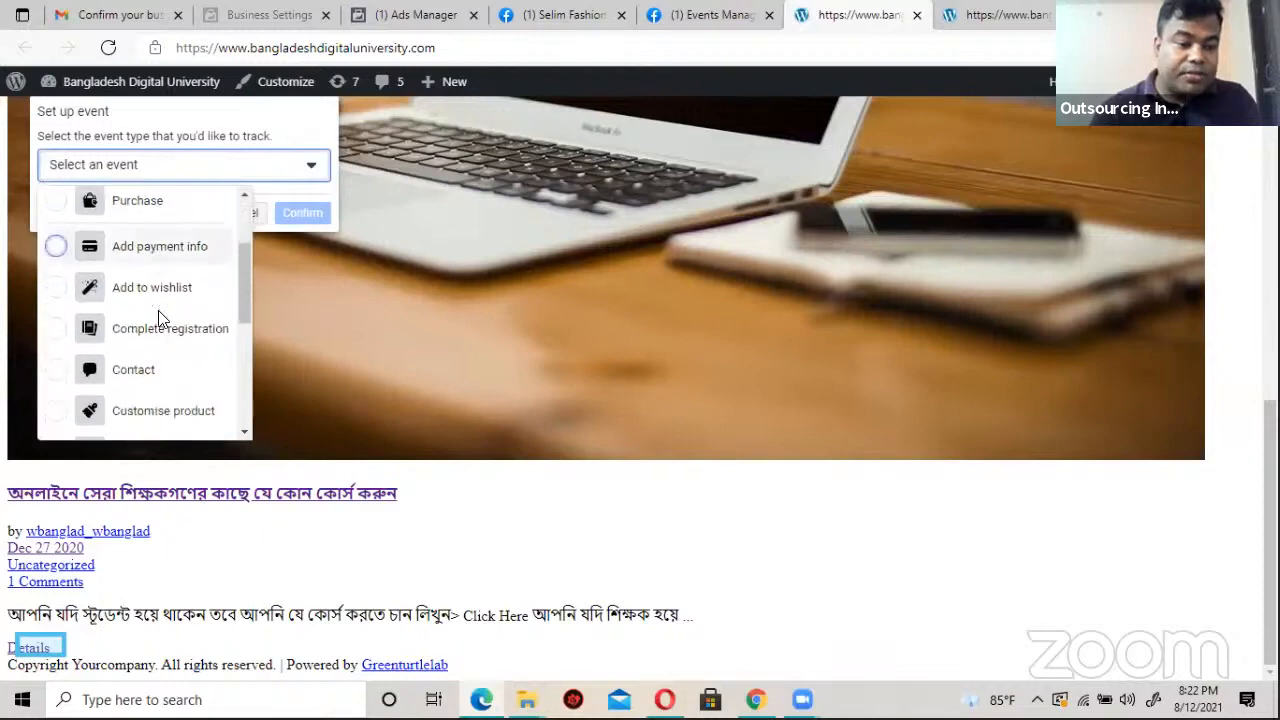
scroll(183, 408, down, 2)
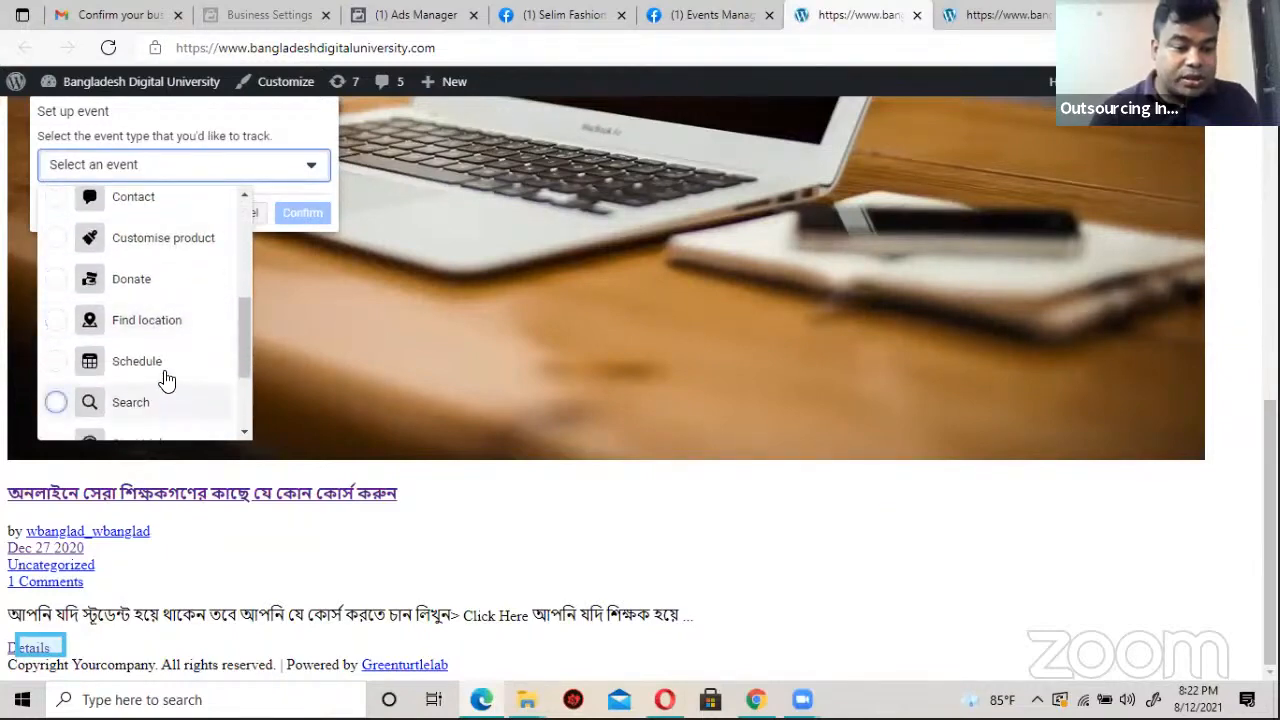
scroll(163, 374, down, 2)
scroll(165, 373, down, 1)
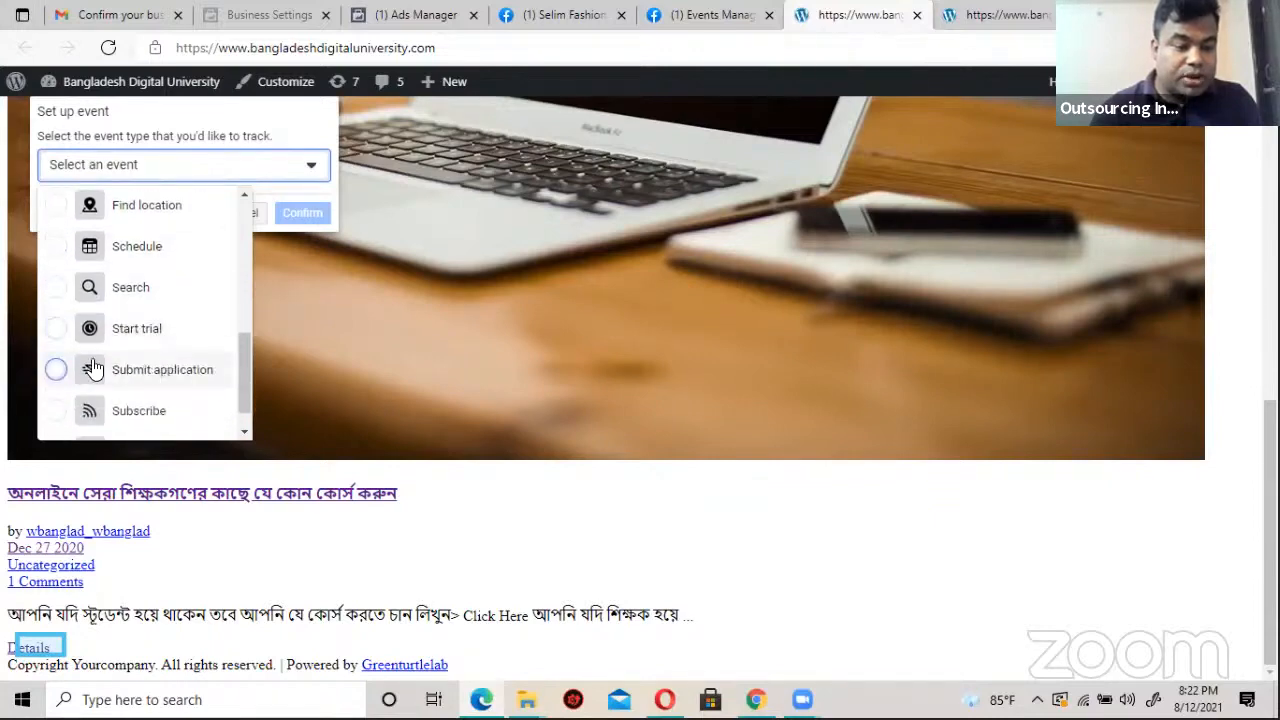
click(58, 327)
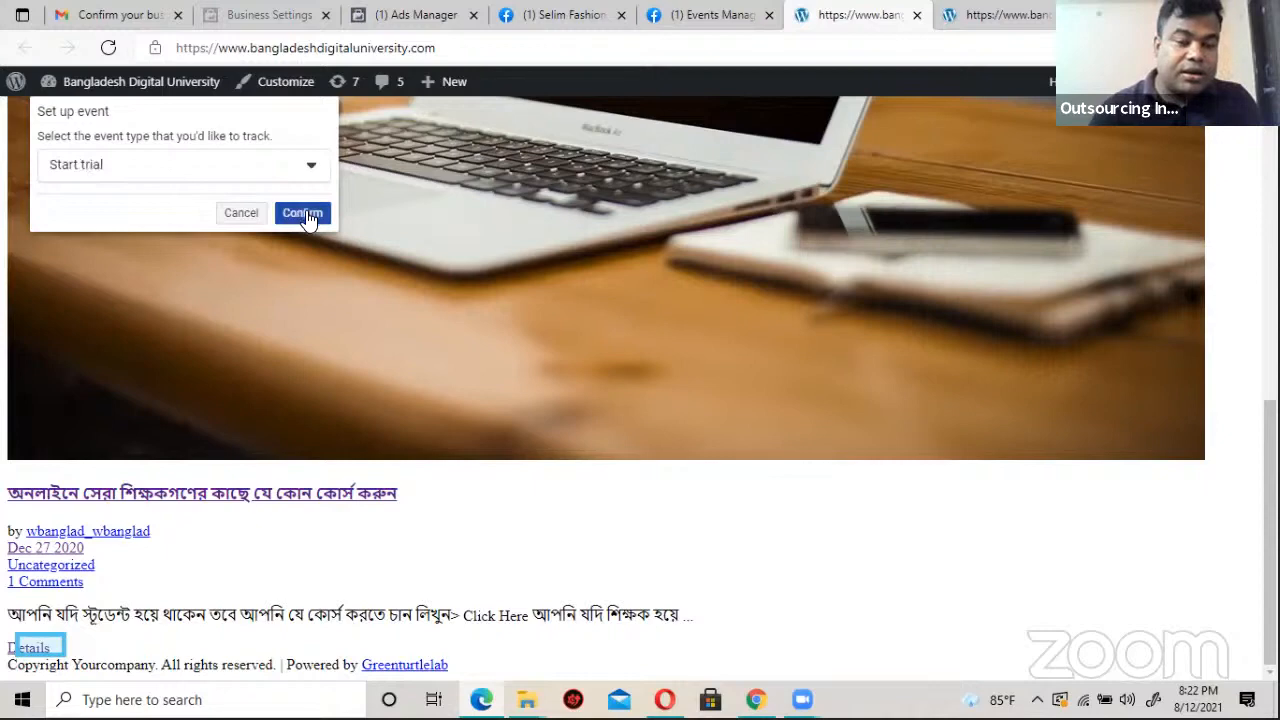
click(304, 213)
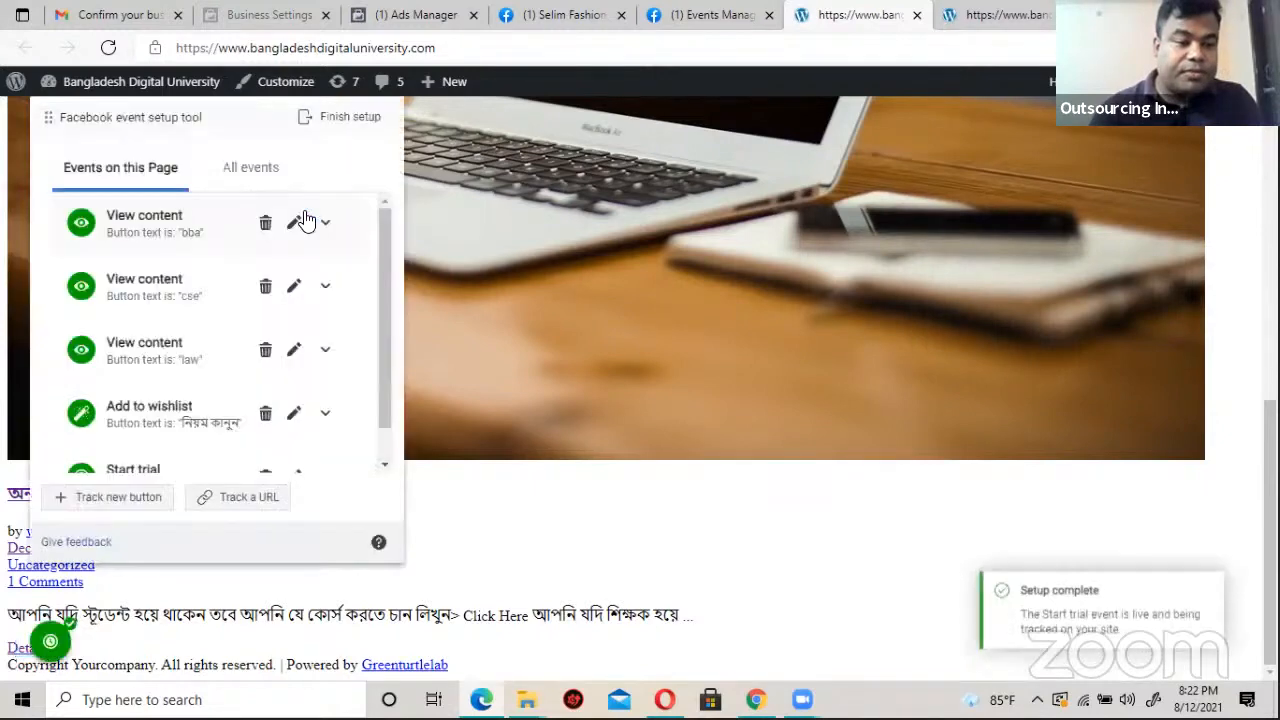
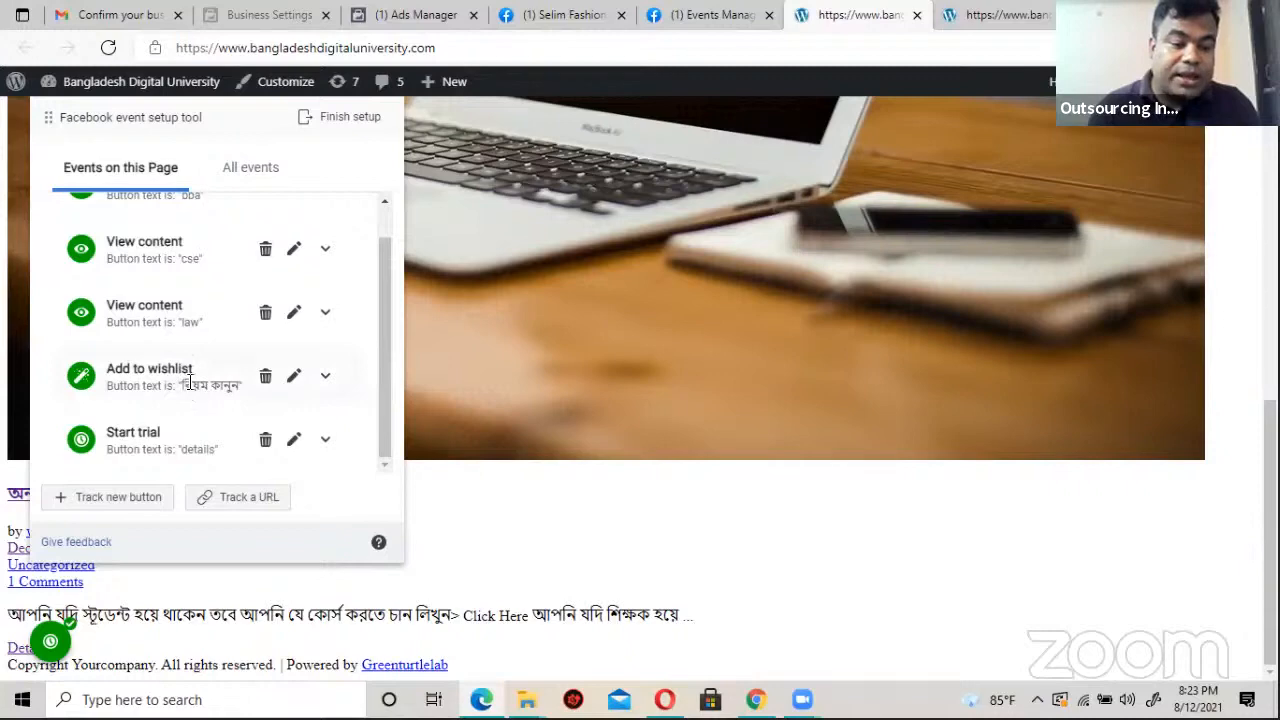
Step: Review the page's configured events, examining the trigger details of the Add to wishlist event and the bba View content event
drag(183, 385, 214, 385)
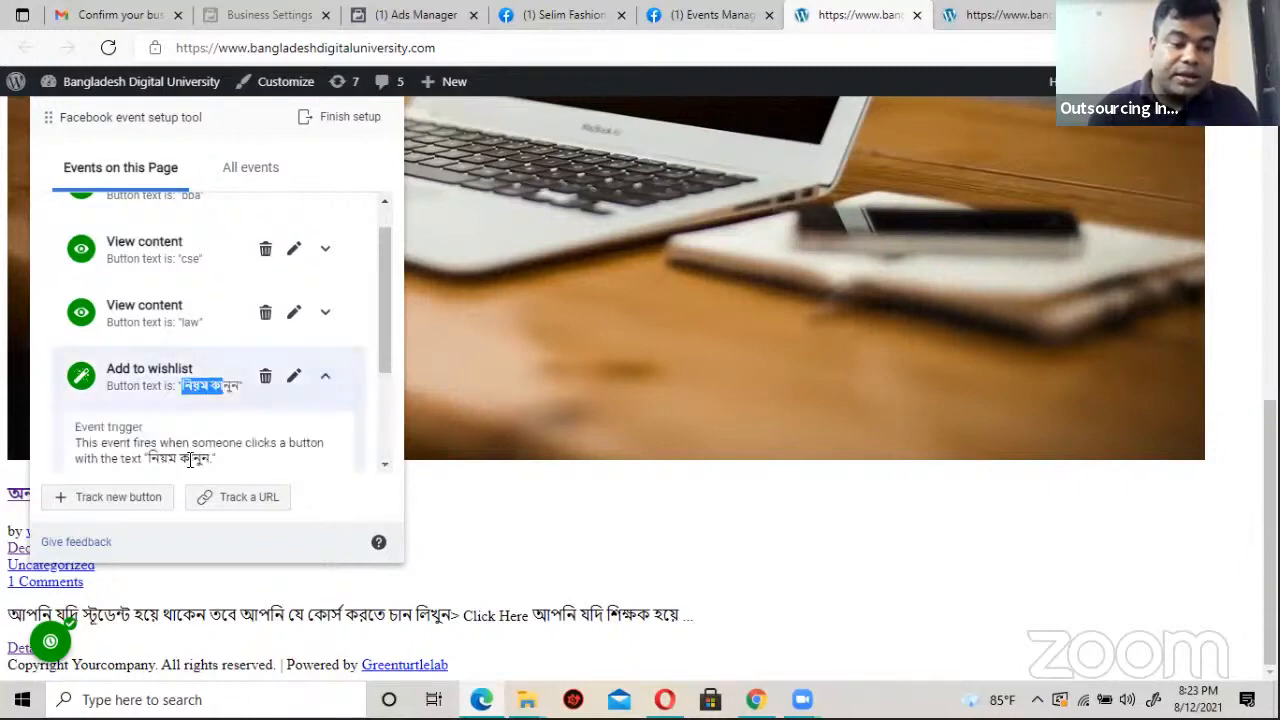
click(204, 393)
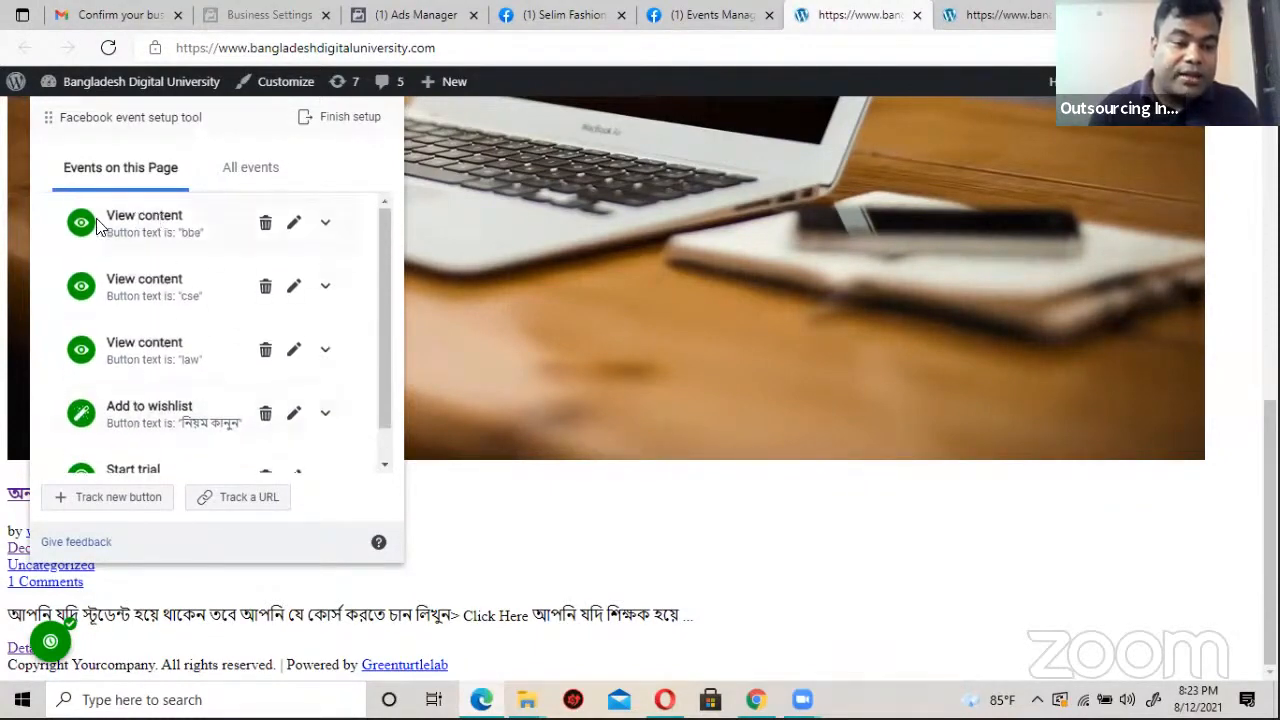
drag(117, 216, 200, 232)
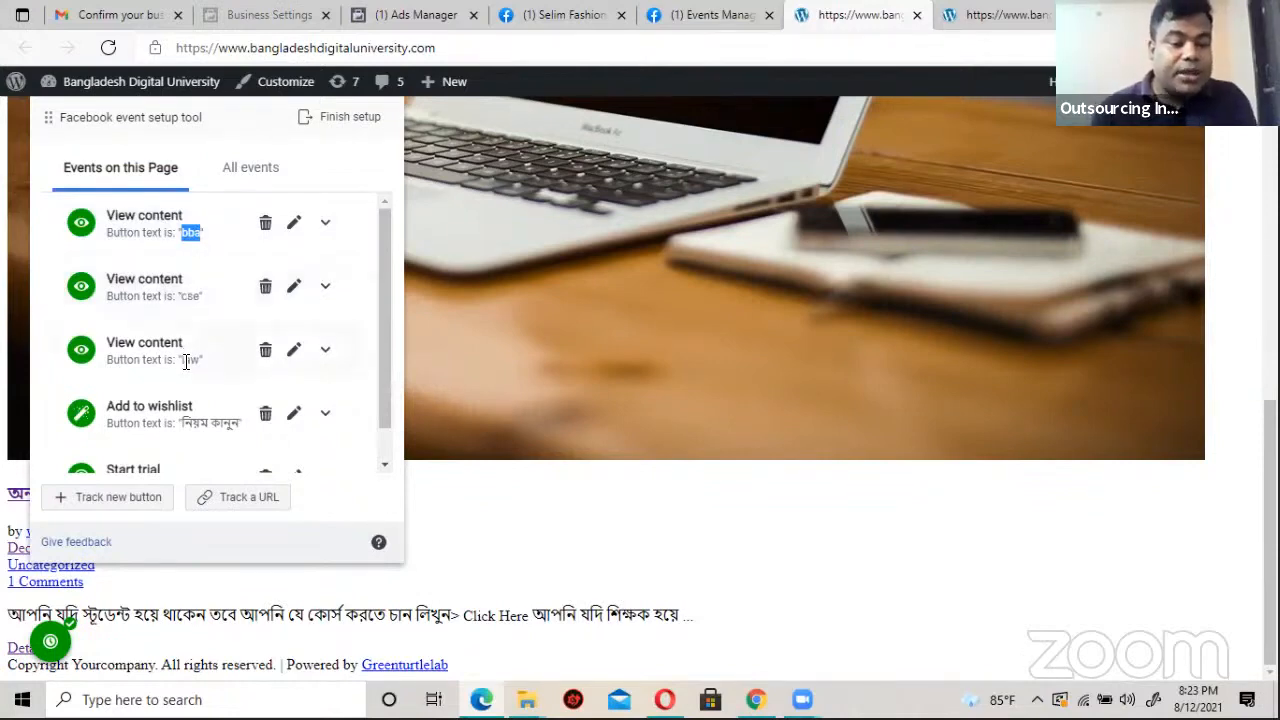
scroll(208, 419, down, 1)
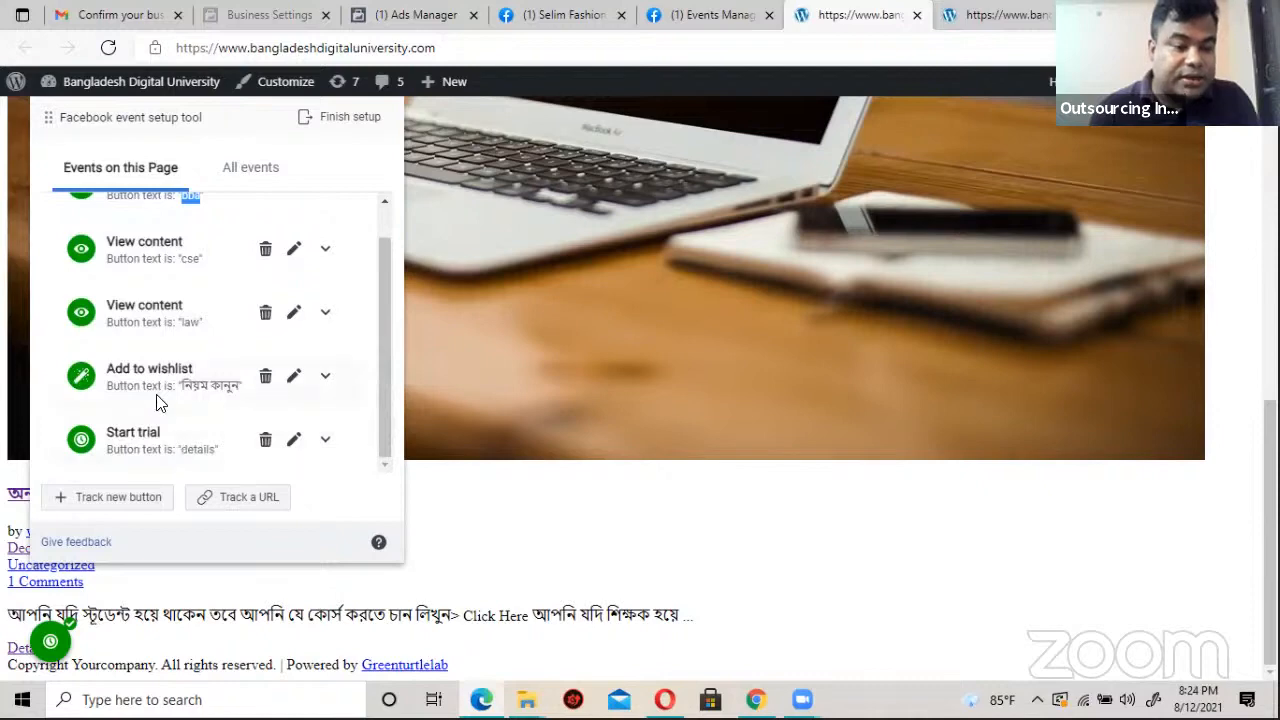
scroll(160, 400, up, 1)
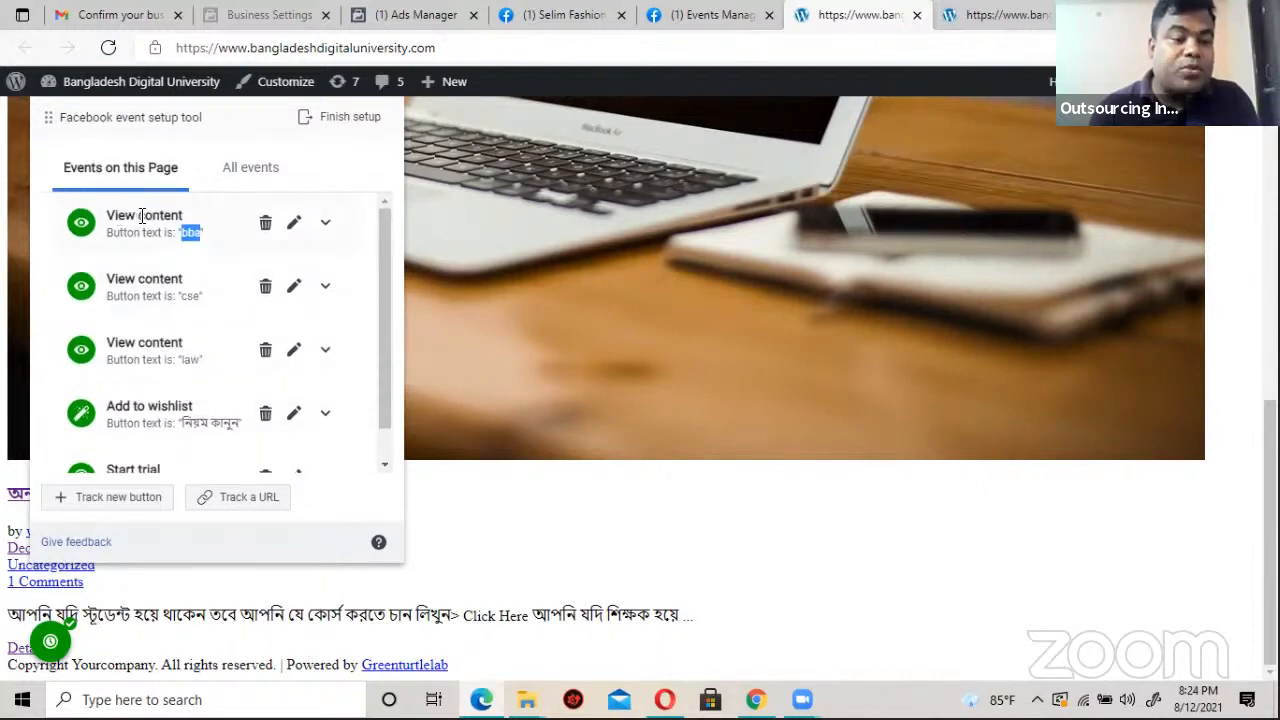
click(188, 237)
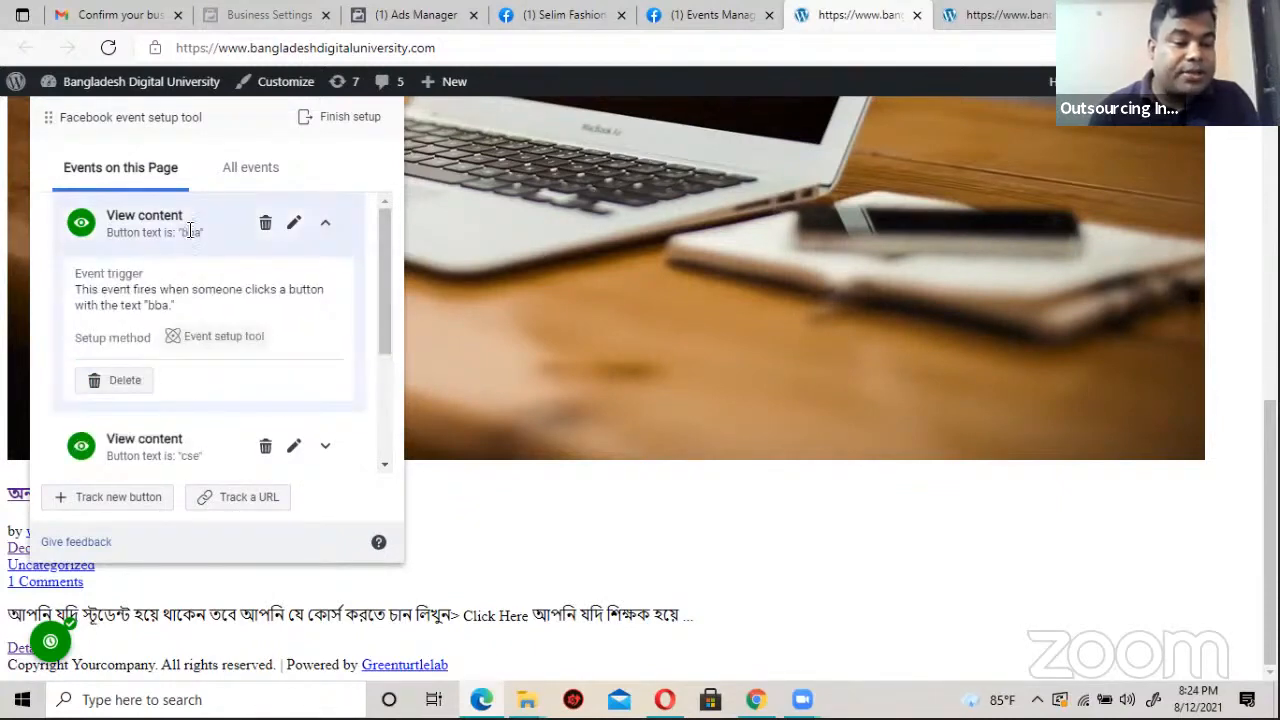
scroll(180, 400, down, 2)
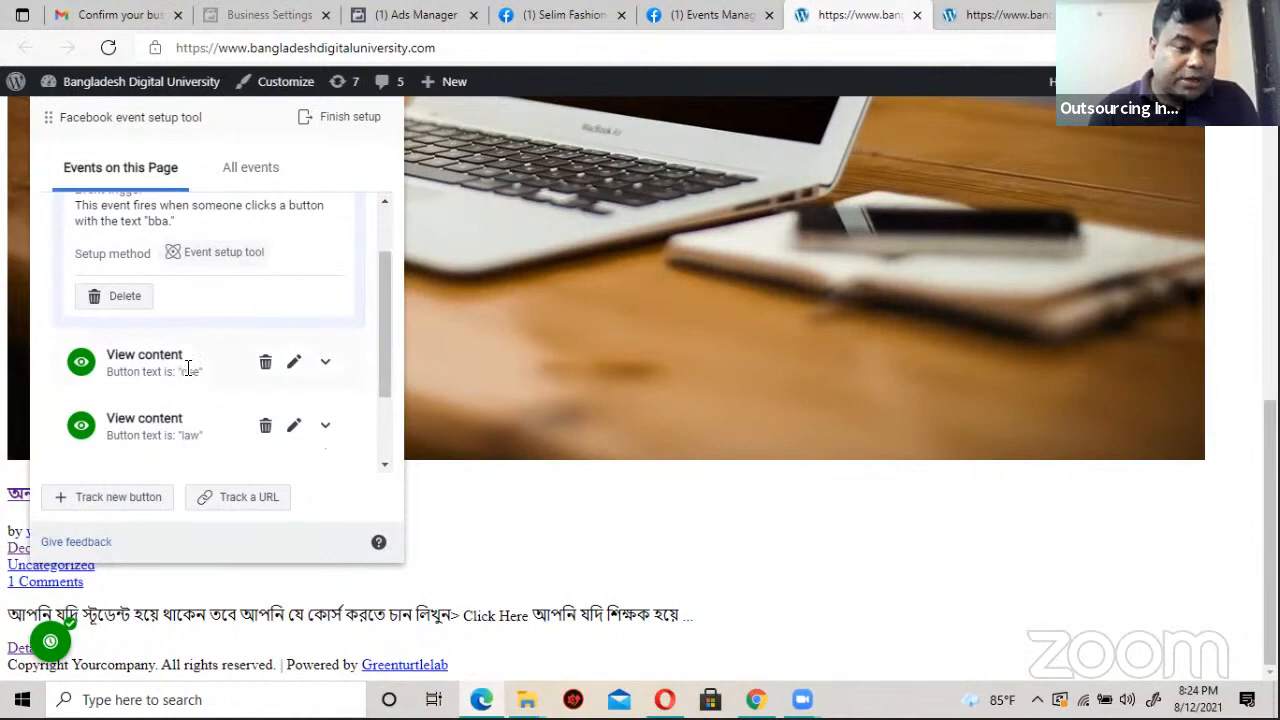
scroll(188, 368, down, 2)
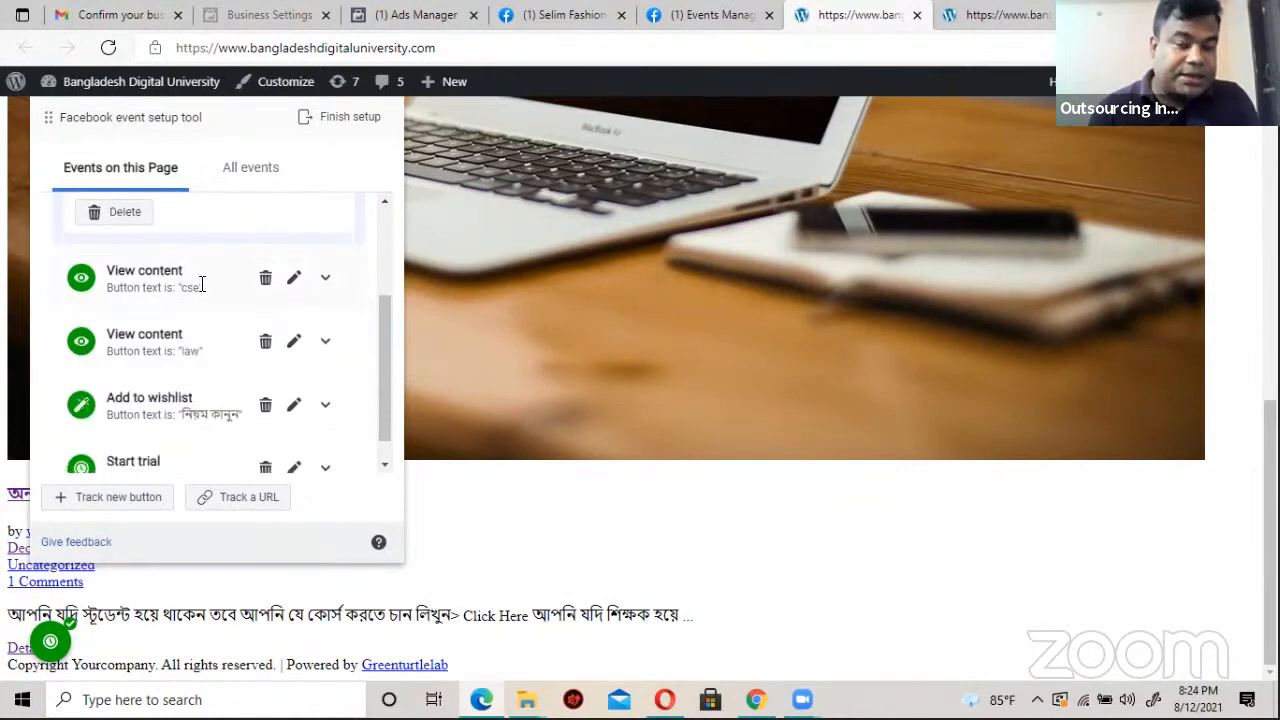
Step: Visit the site's BBA page in the other browser tab, look through its content, and open the CSE page
click(975, 14)
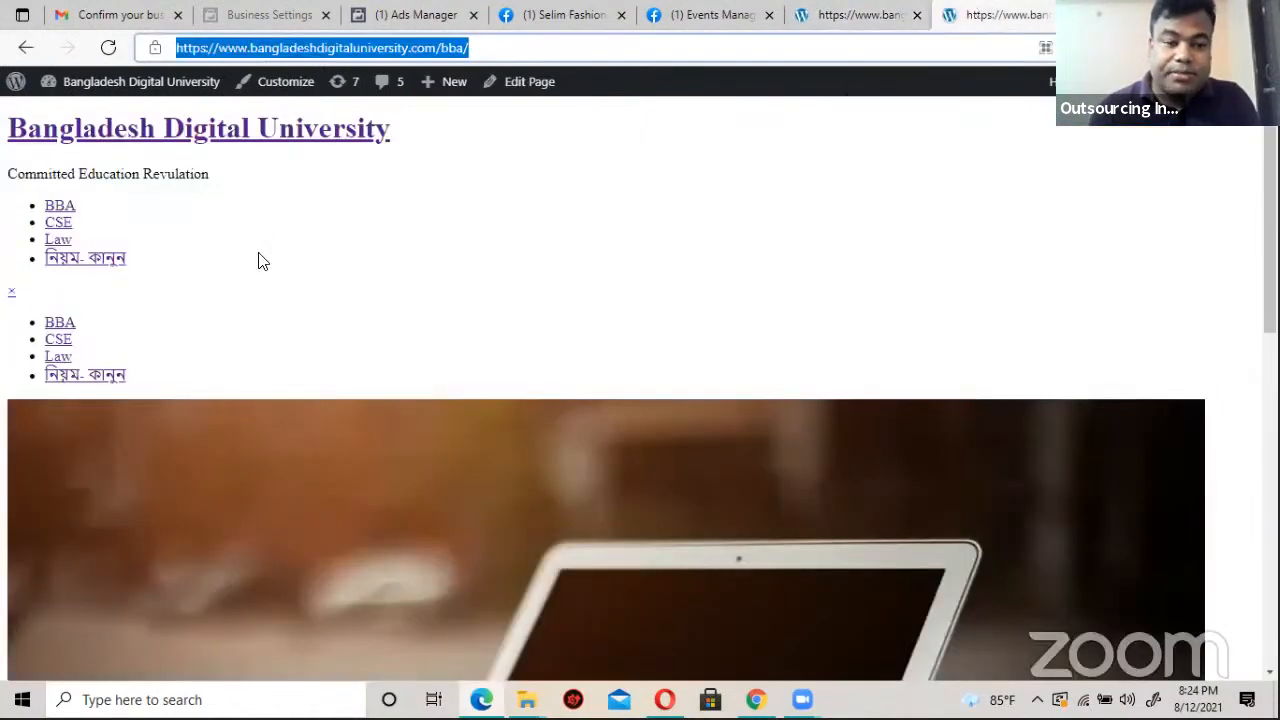
click(60, 208)
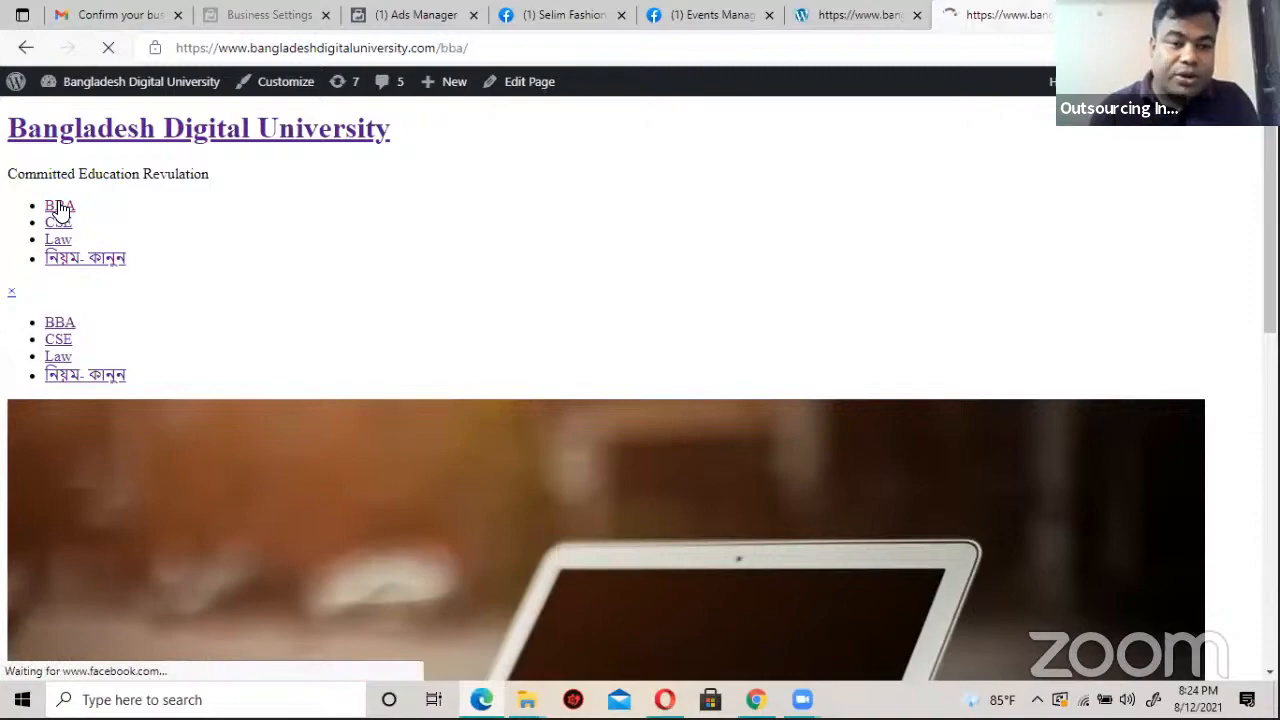
scroll(300, 306, down, 6)
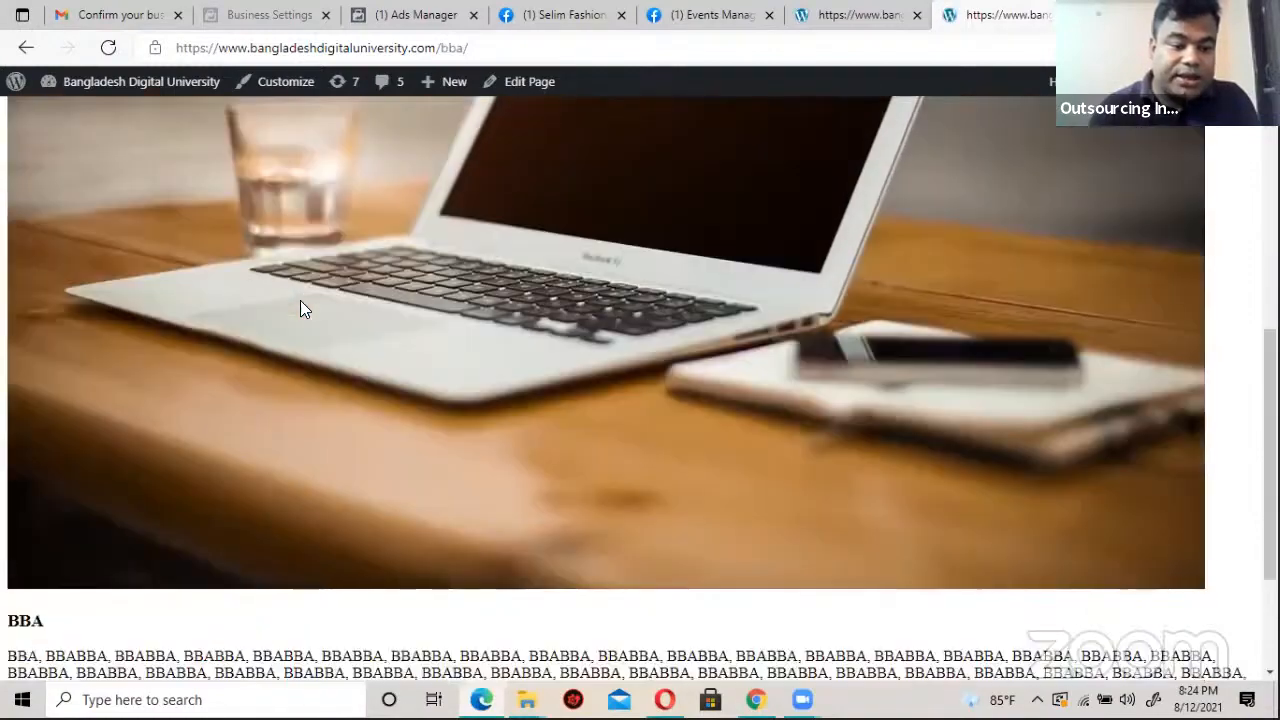
scroll(300, 308, down, 3)
scroll(505, 432, up, 4)
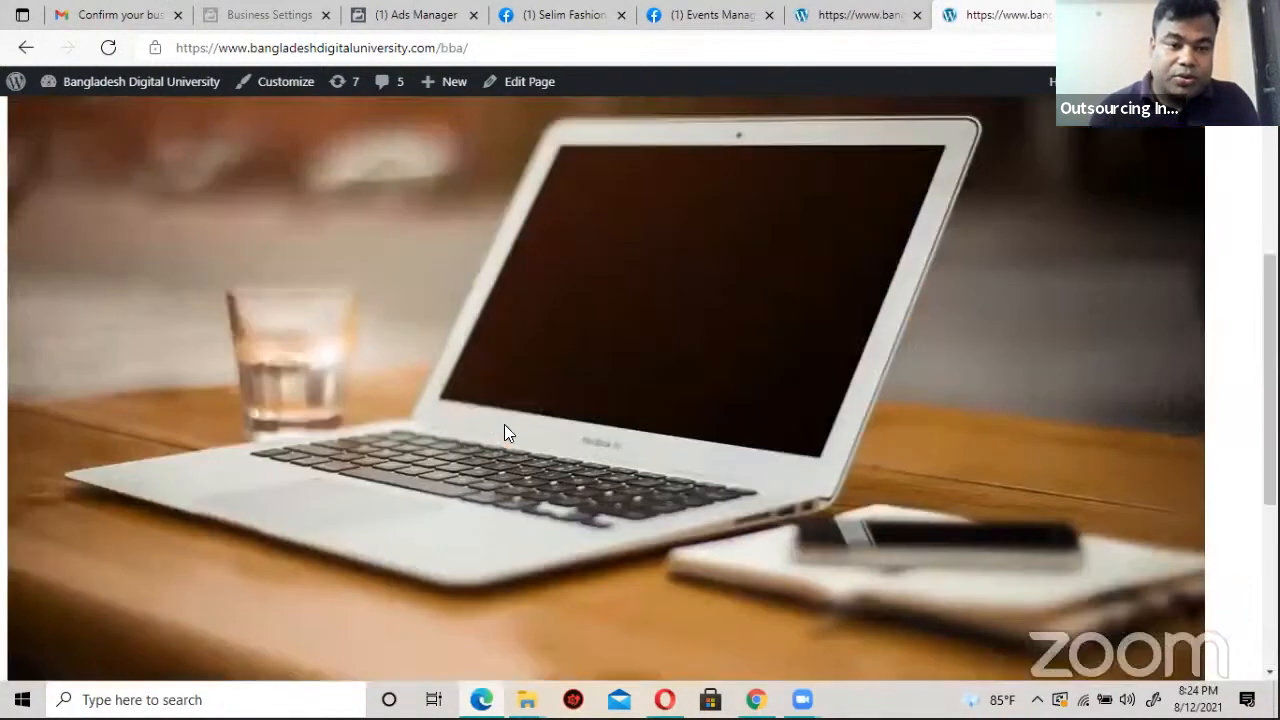
scroll(504, 424, up, 5)
click(61, 224)
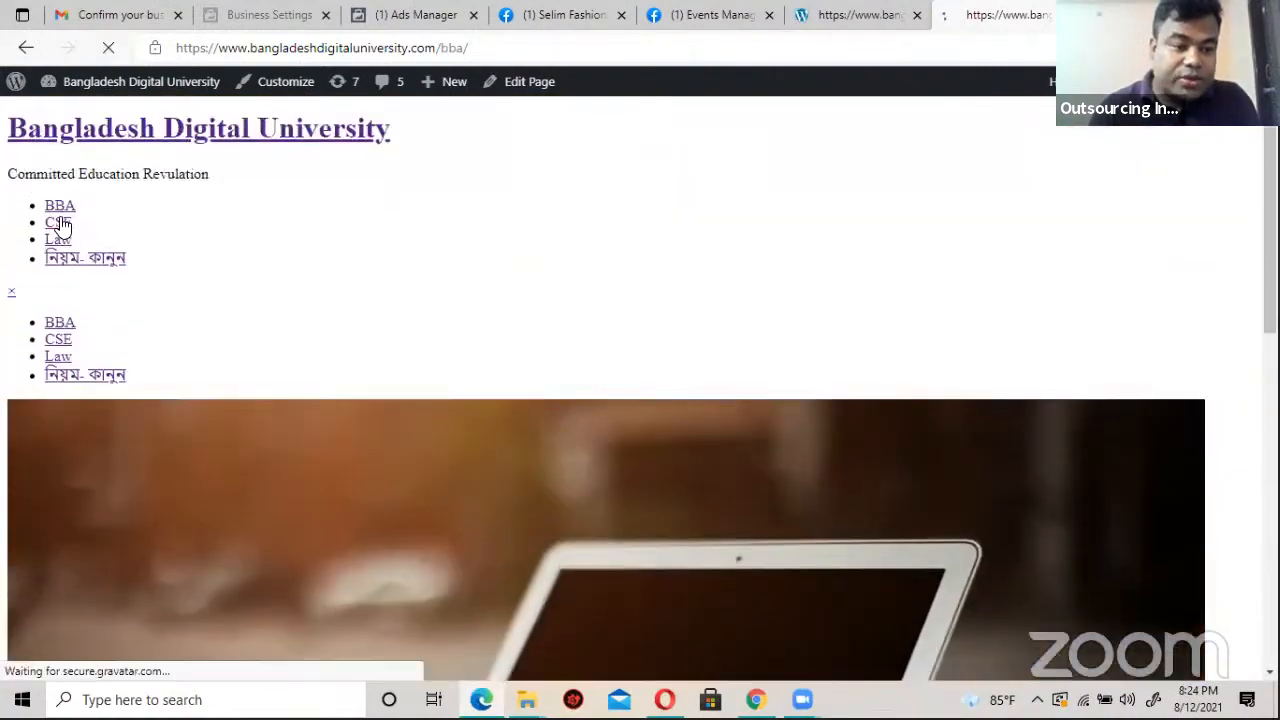
Step: Look through the content of the site's CSE page and open the Law page
scroll(360, 328, down, 6)
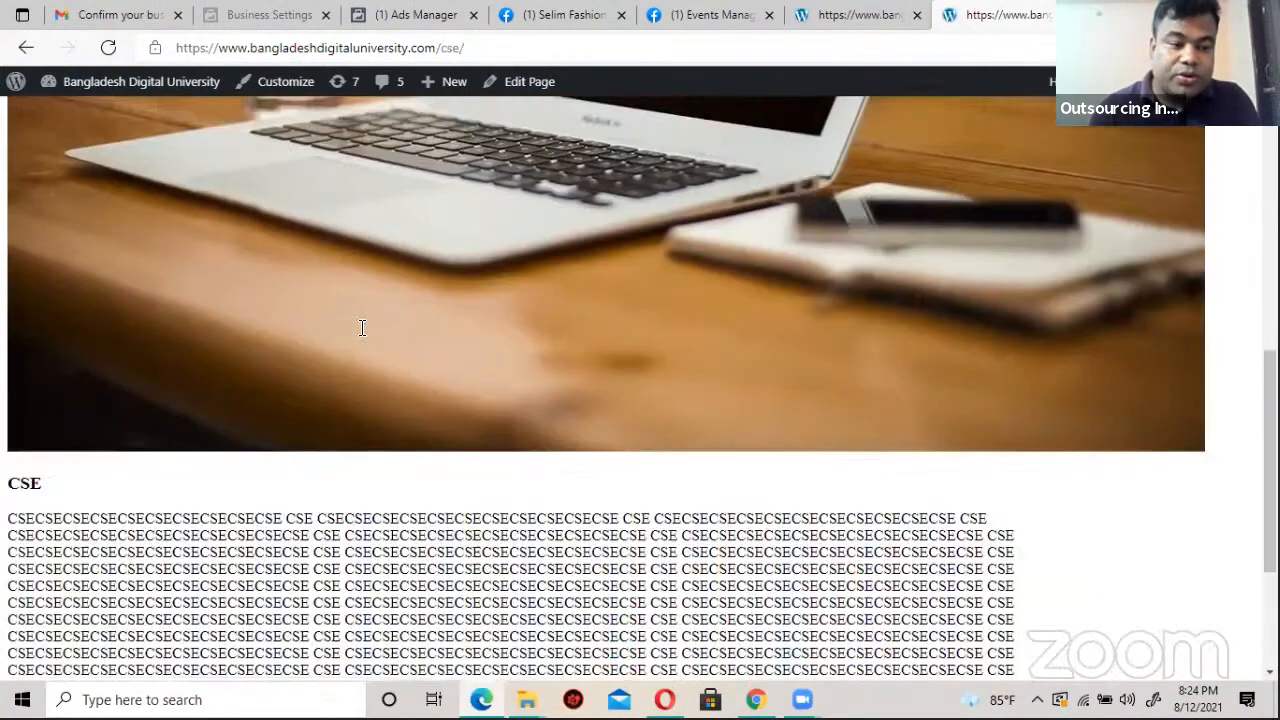
scroll(362, 328, down, 2)
scroll(354, 100, up, 8)
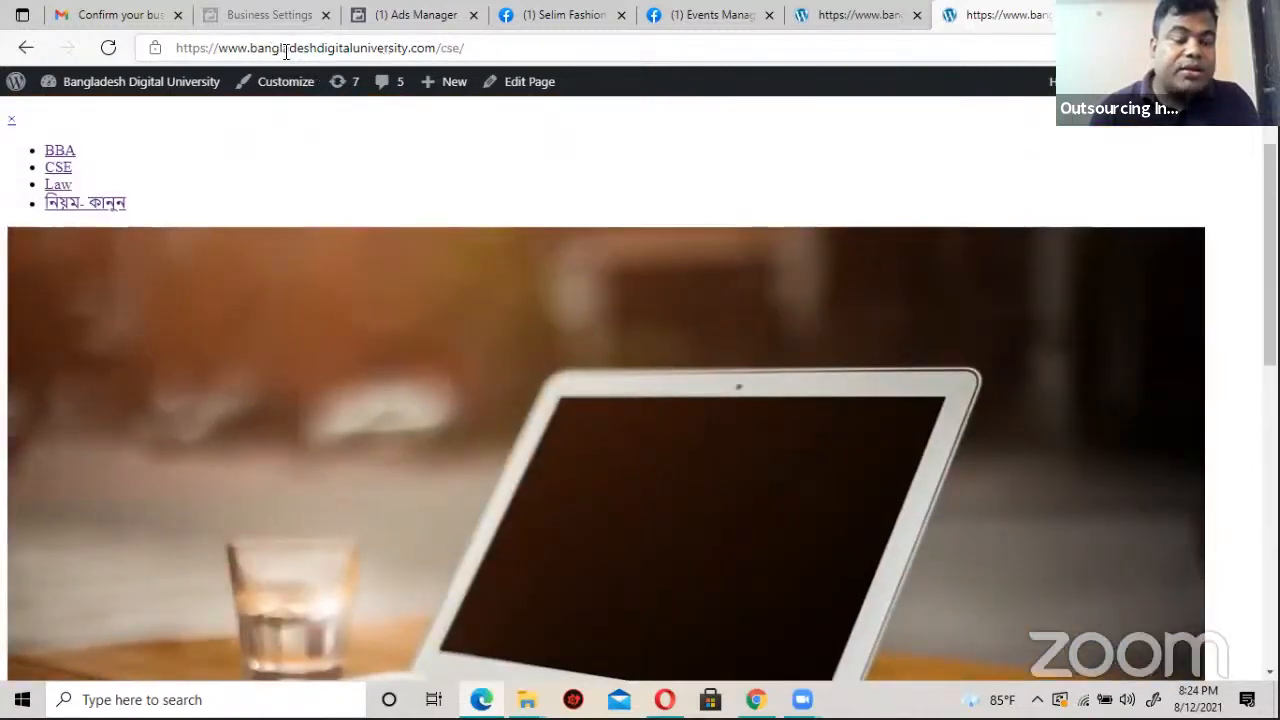
click(59, 190)
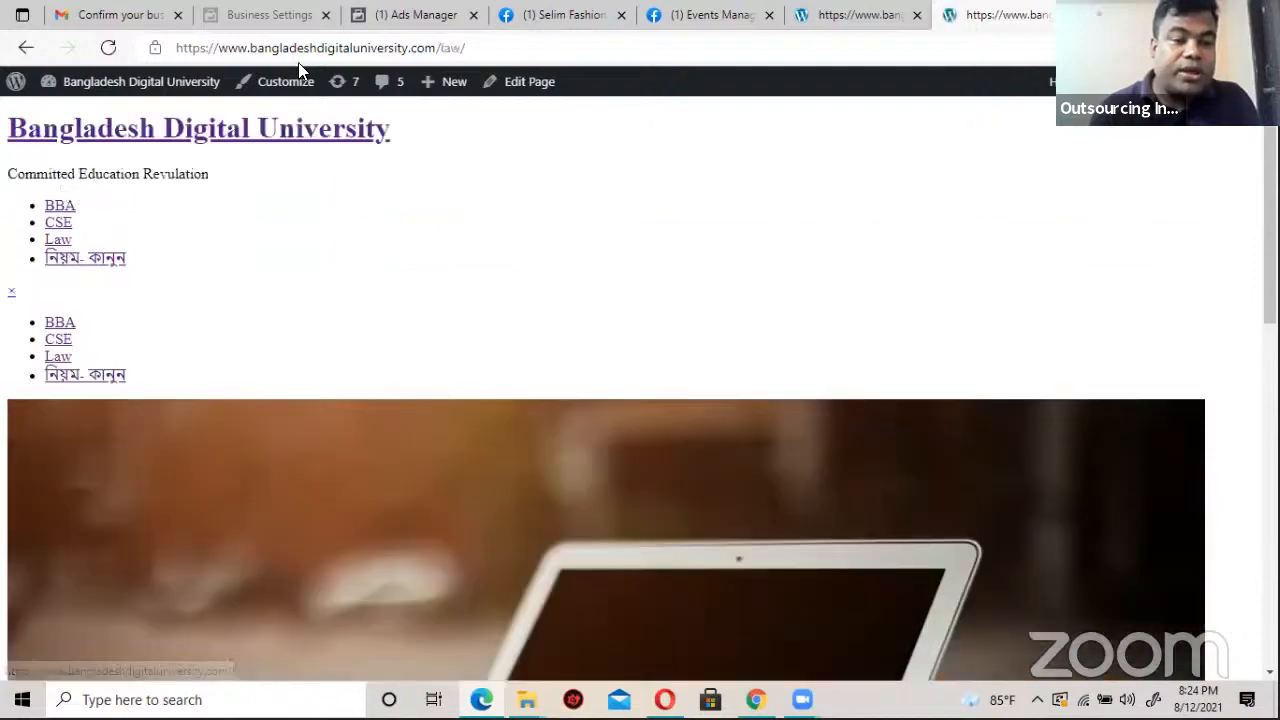
Step: Look through the Law page down to its footer, and switch to the Ads Manager account settings page
scroll(420, 390, down, 8)
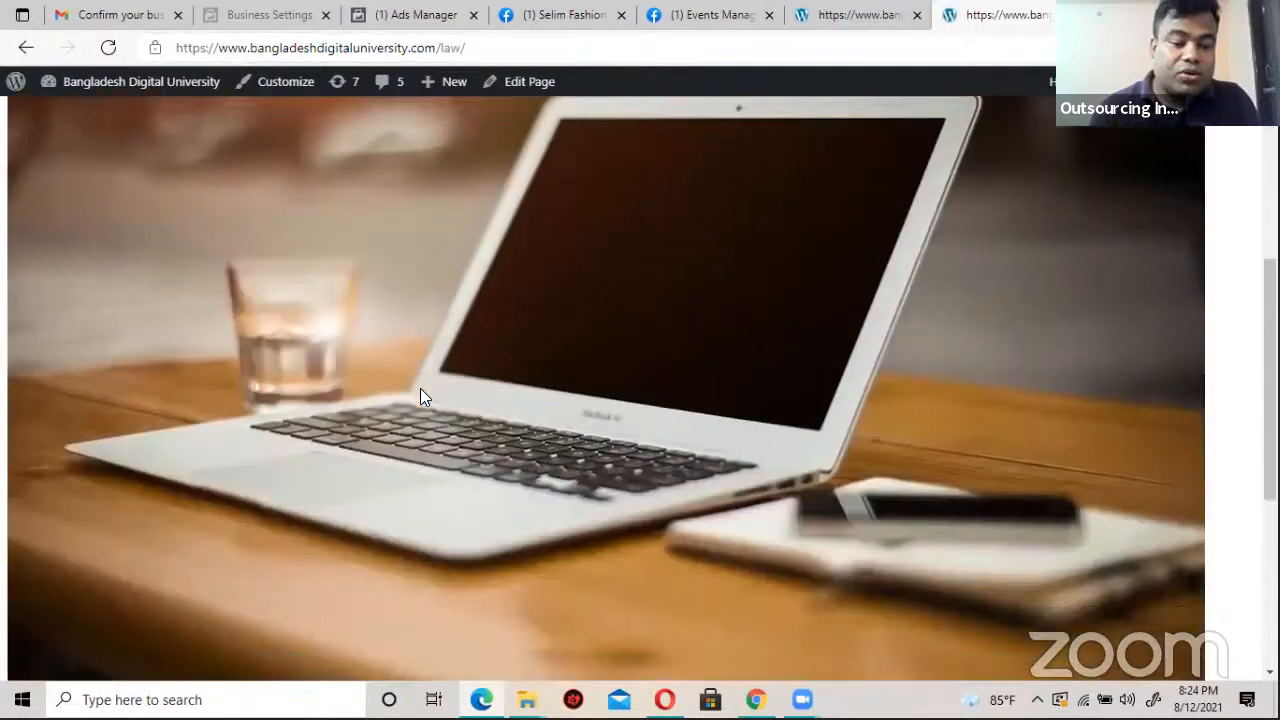
scroll(370, 466, down, 1)
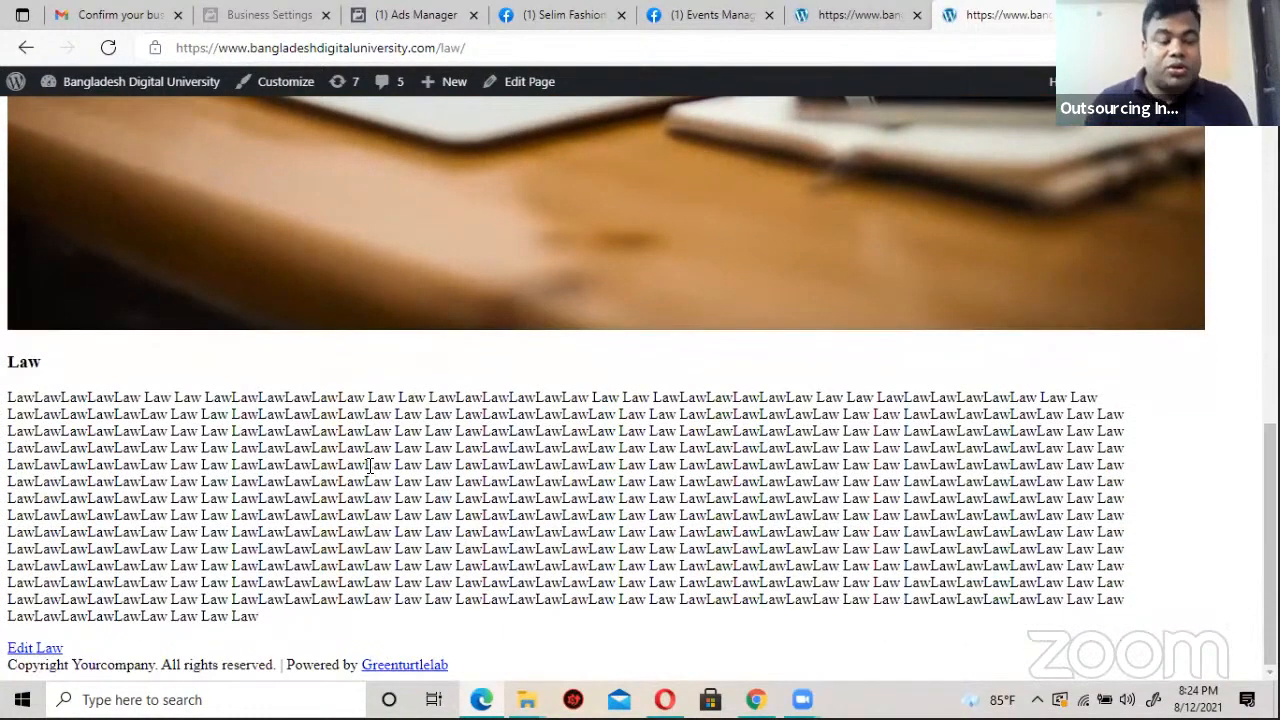
scroll(408, 447, up, 10)
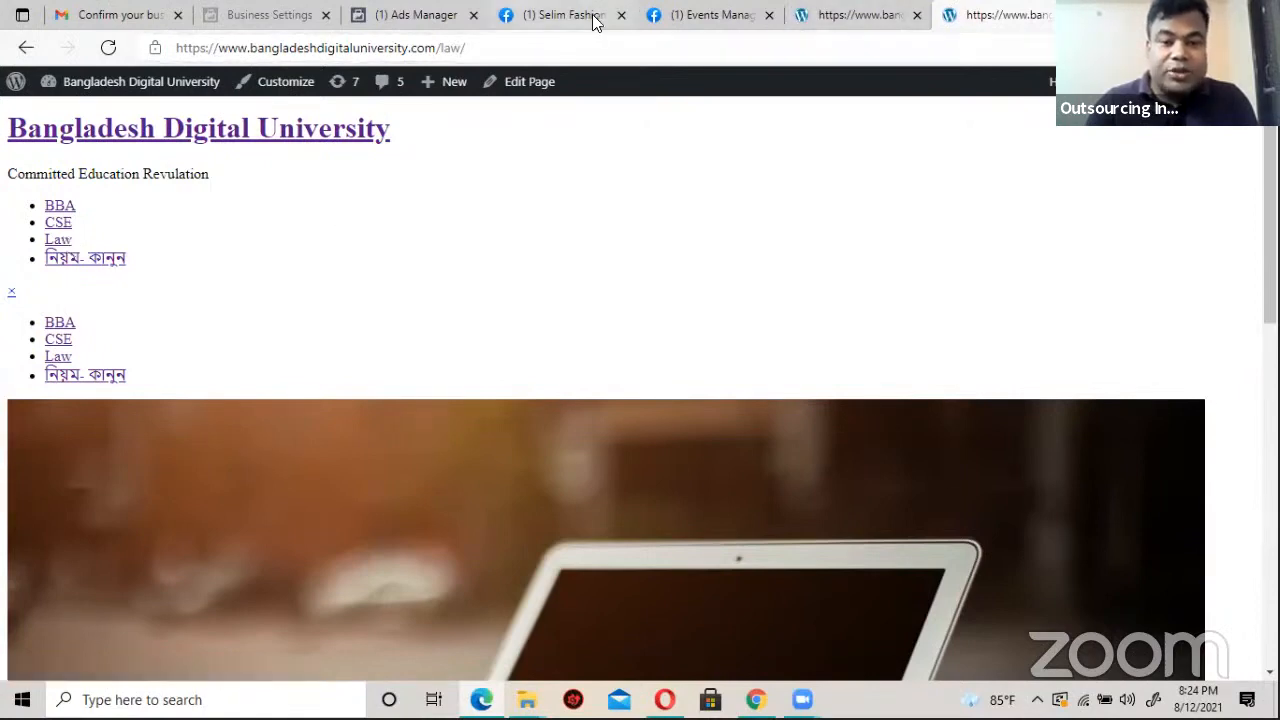
click(427, 20)
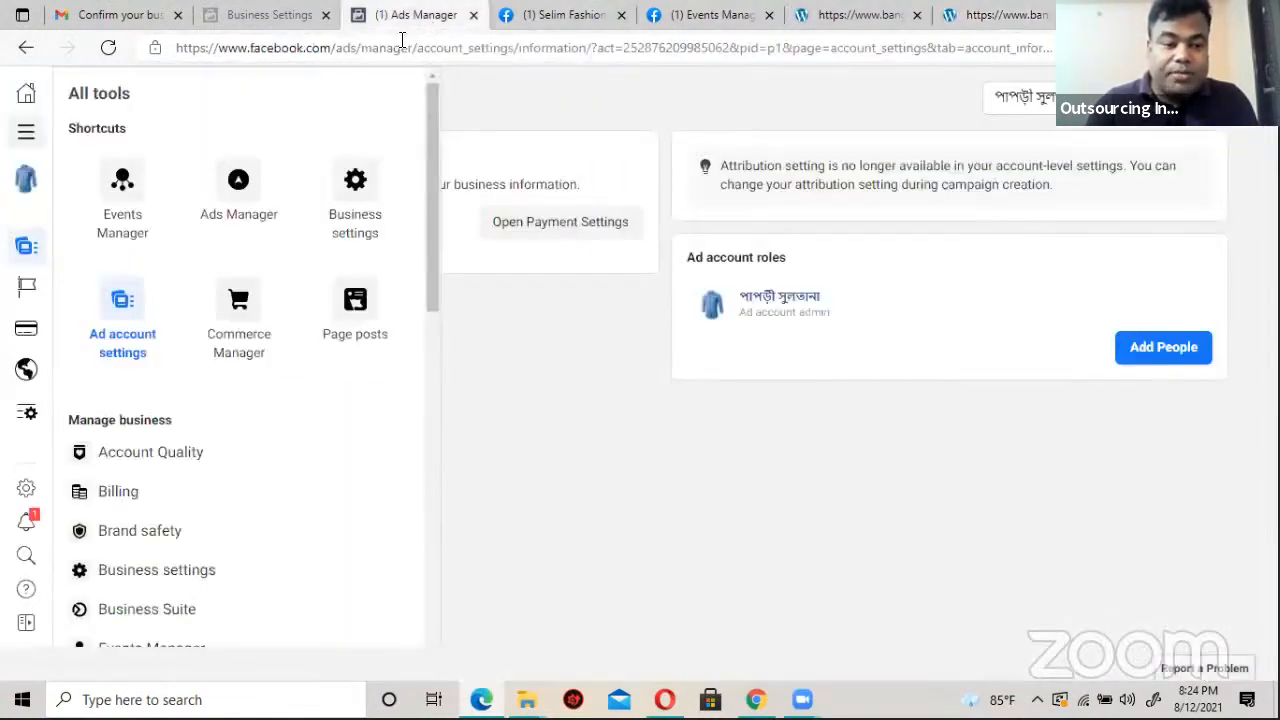
Step: Examine the button events set up on the Bangladesh Digital University page in the Facebook event setup tool
click(567, 15)
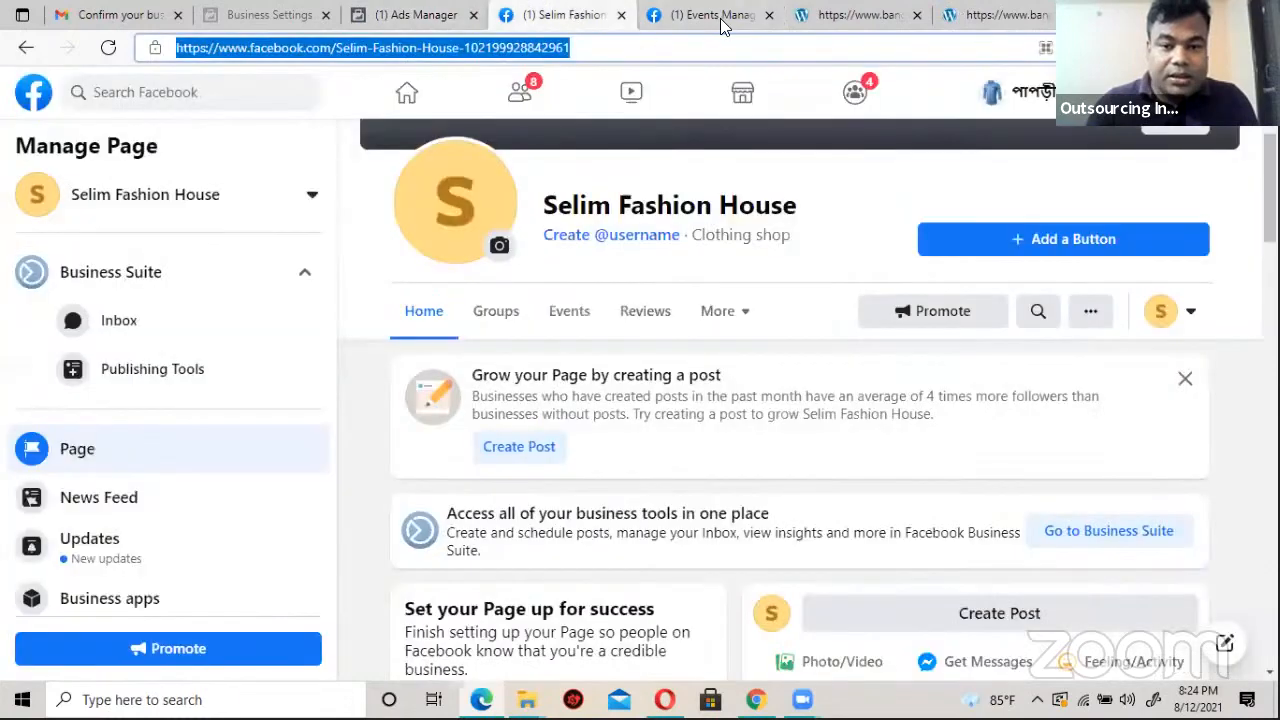
click(722, 18)
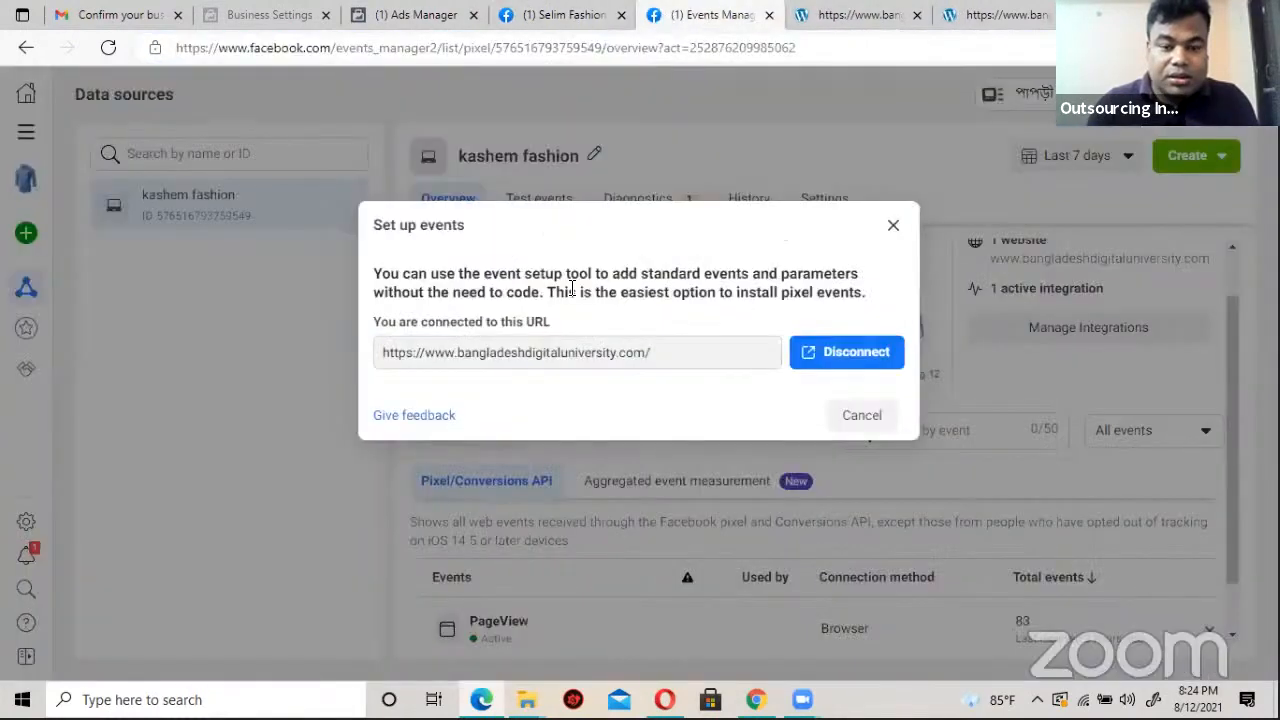
click(818, 15)
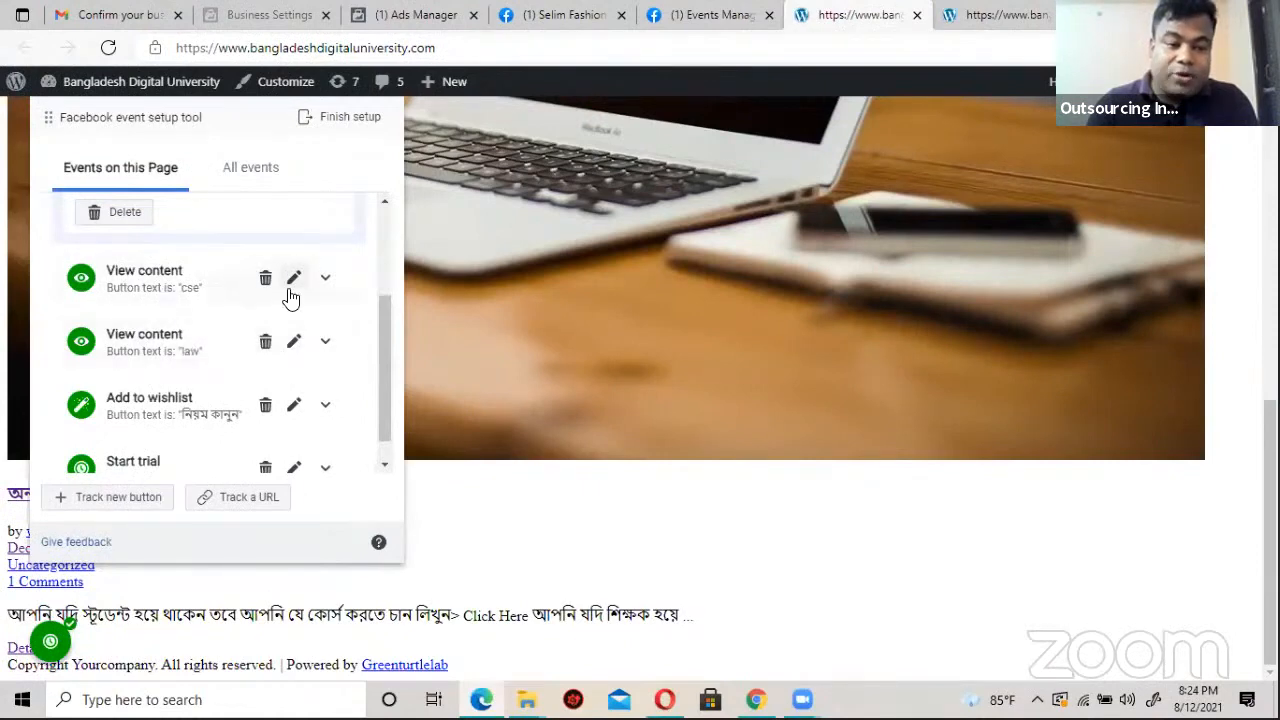
scroll(220, 366, down, 1)
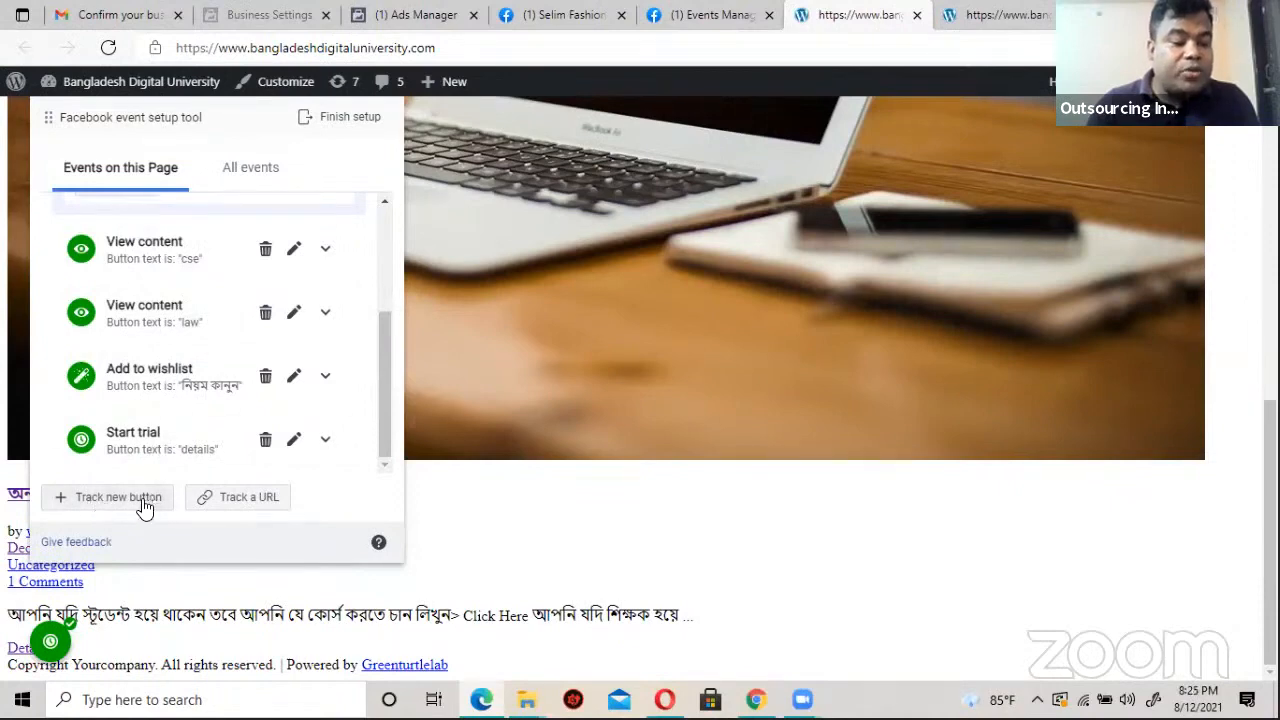
click(206, 260)
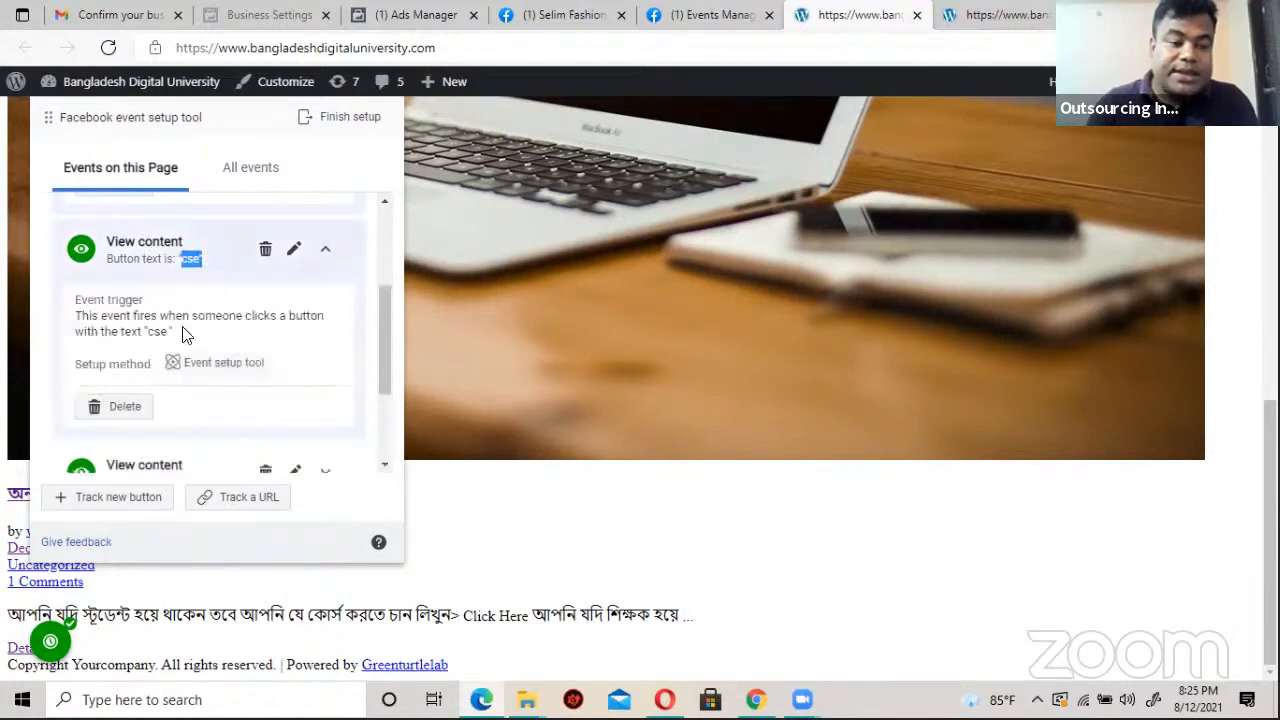
click(192, 250)
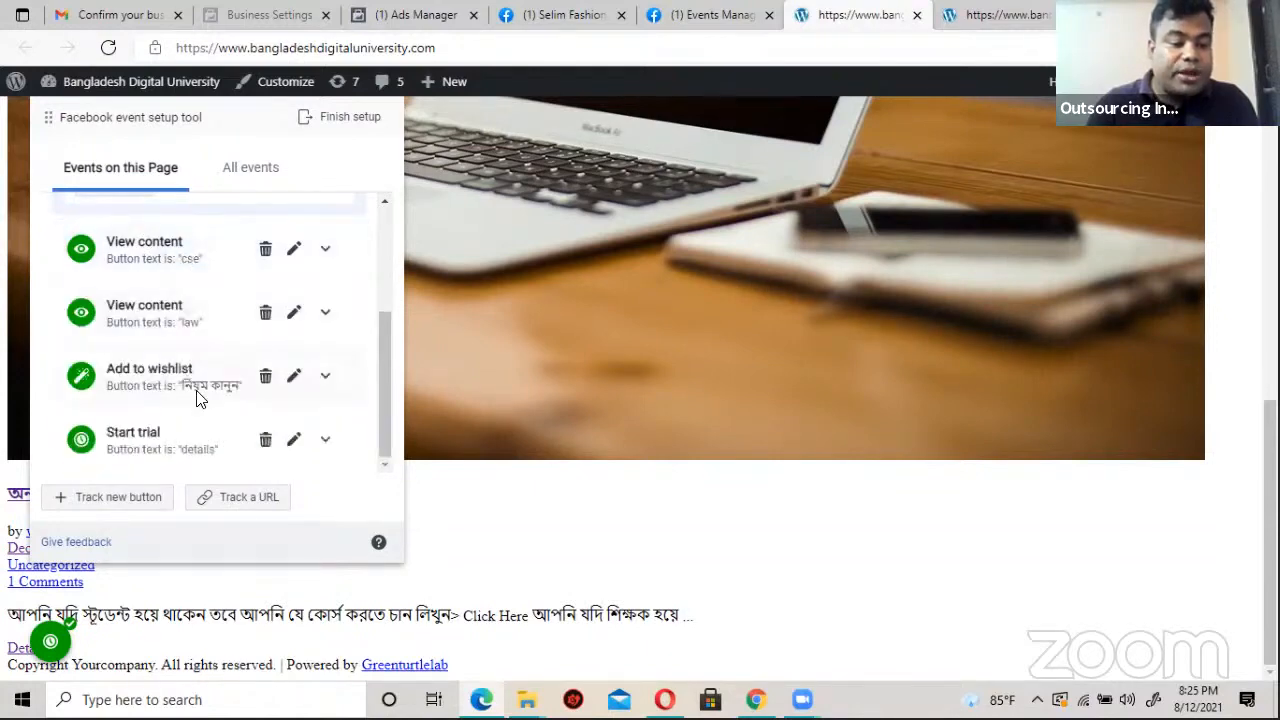
scroll(198, 390, up, 3)
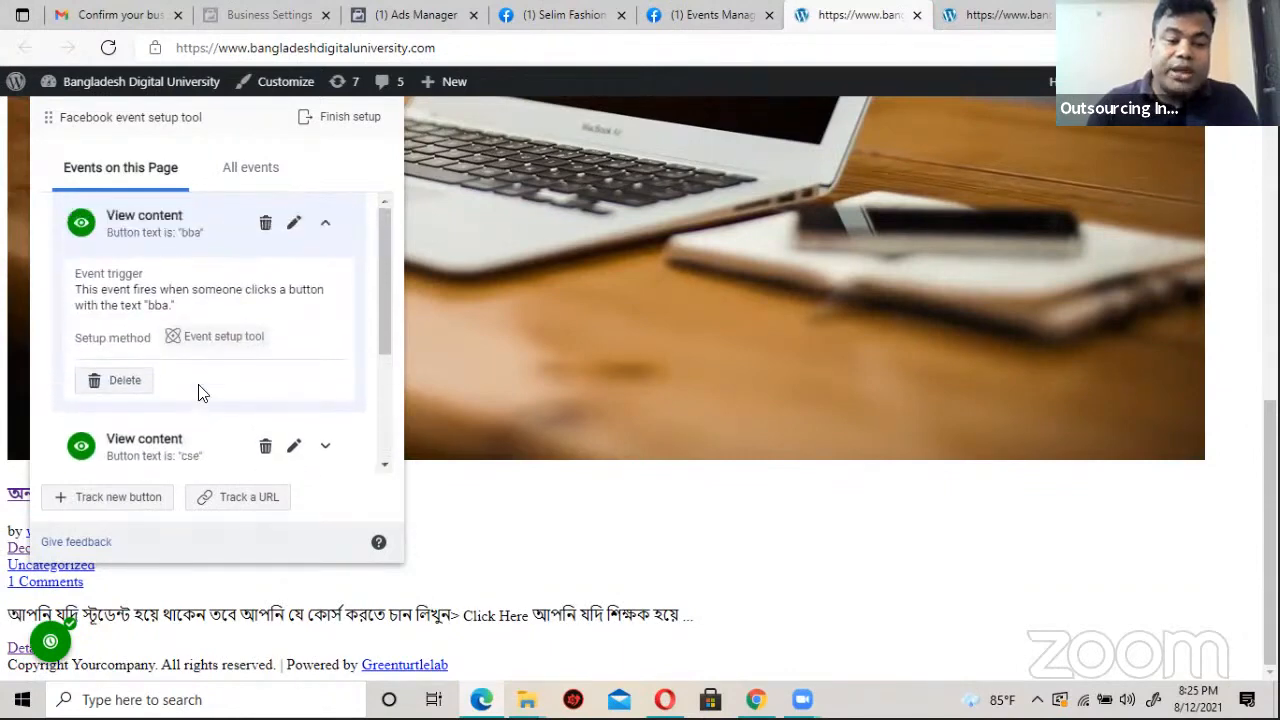
scroll(198, 392, down, 2)
scroll(198, 390, down, 1)
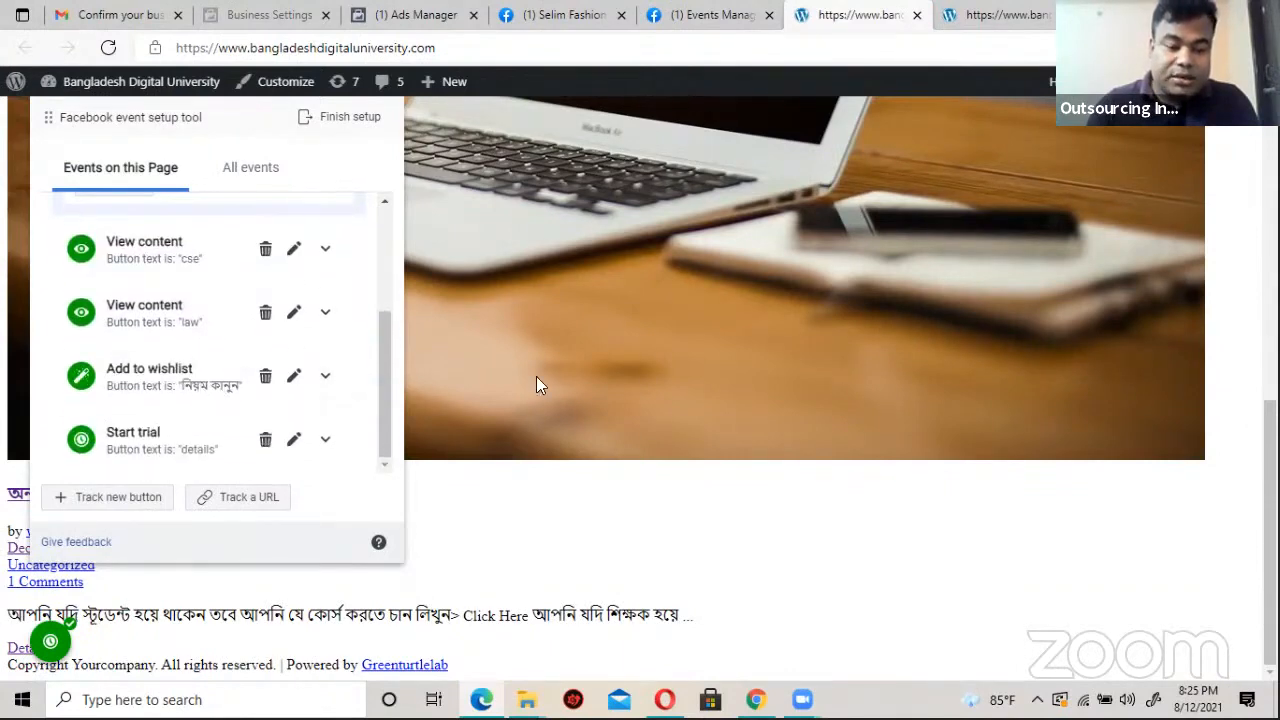
scroll(1010, 375, up, 1)
scroll(1010, 375, up, 2)
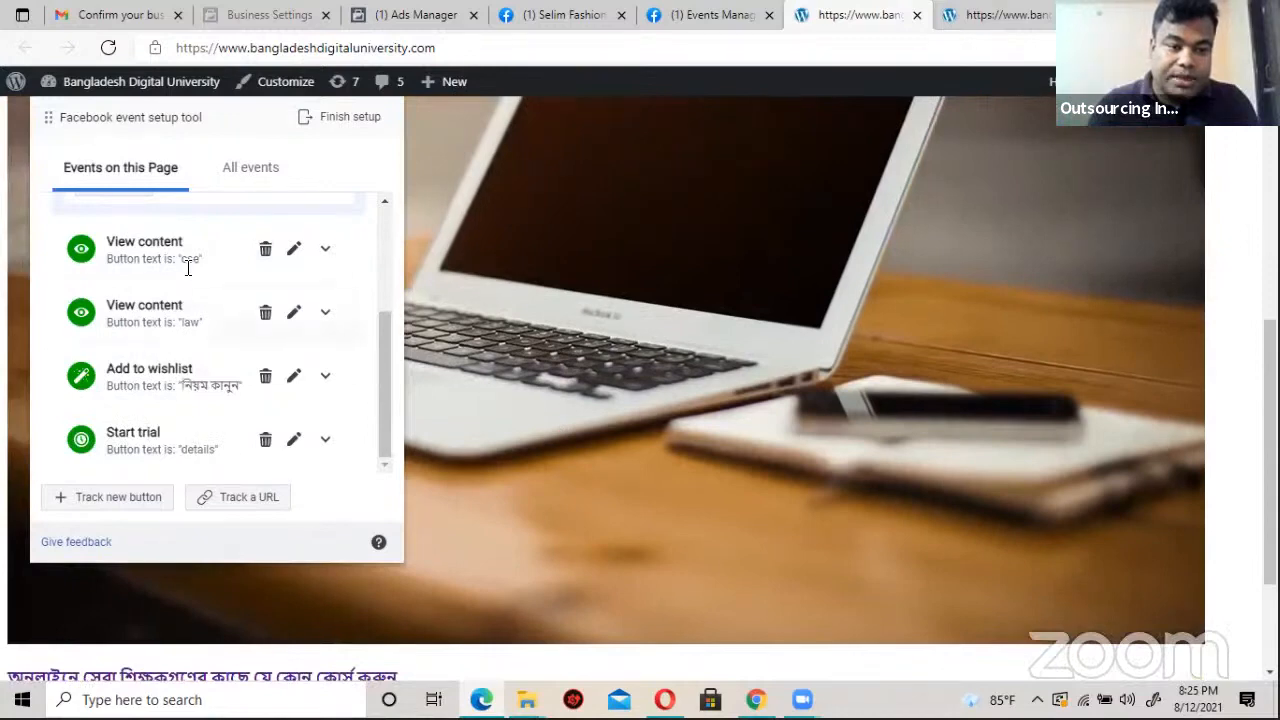
Step: Finish the event setup after reviewing the added Add to wishlist and Start trial events
click(326, 124)
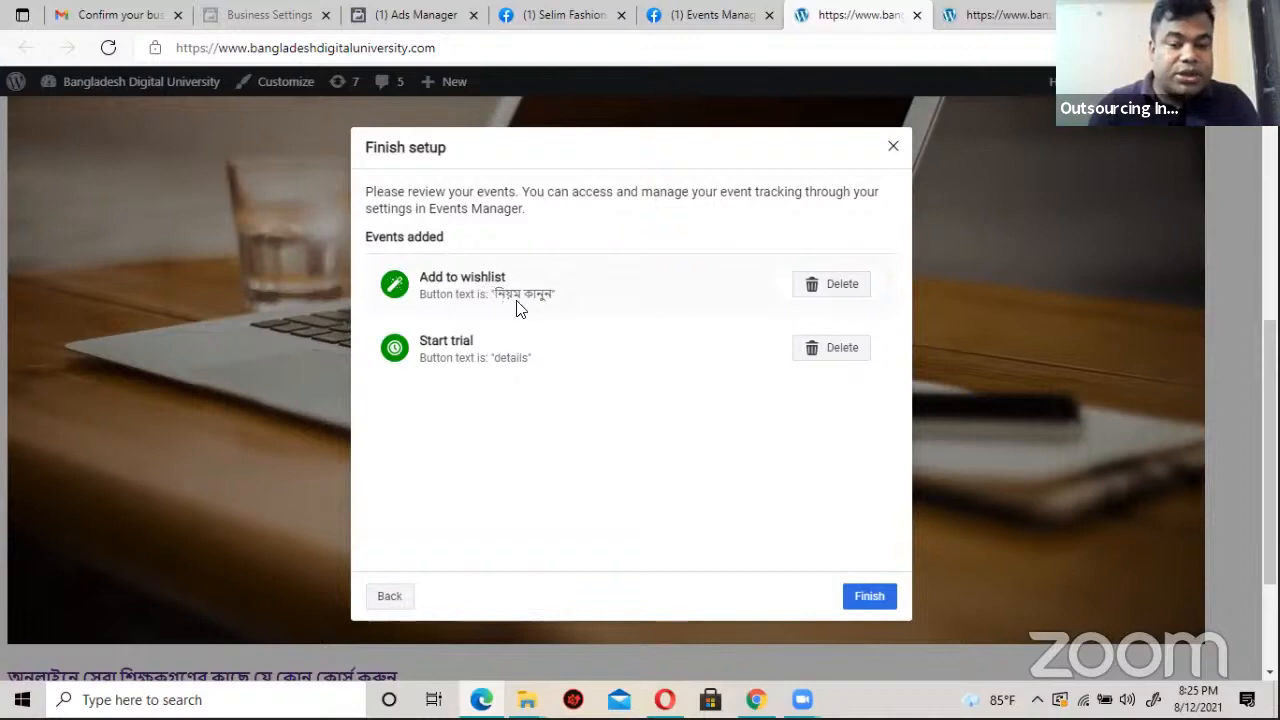
drag(503, 292, 556, 296)
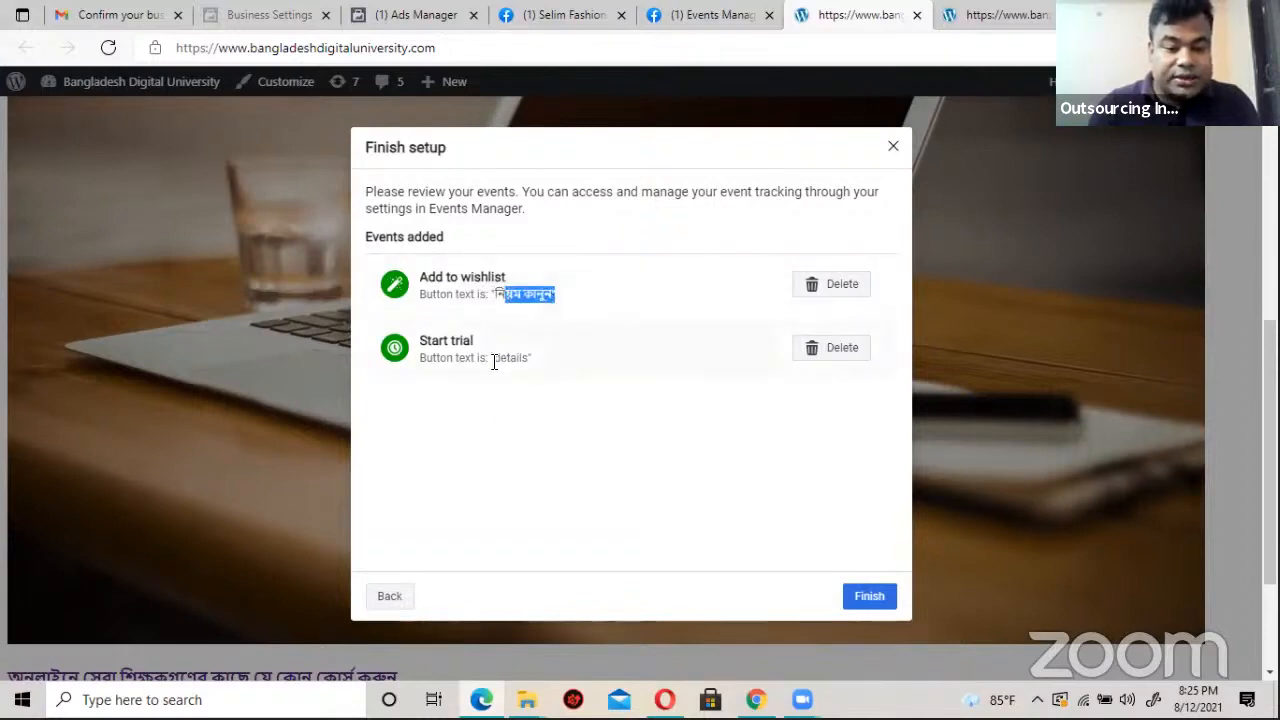
click(600, 294)
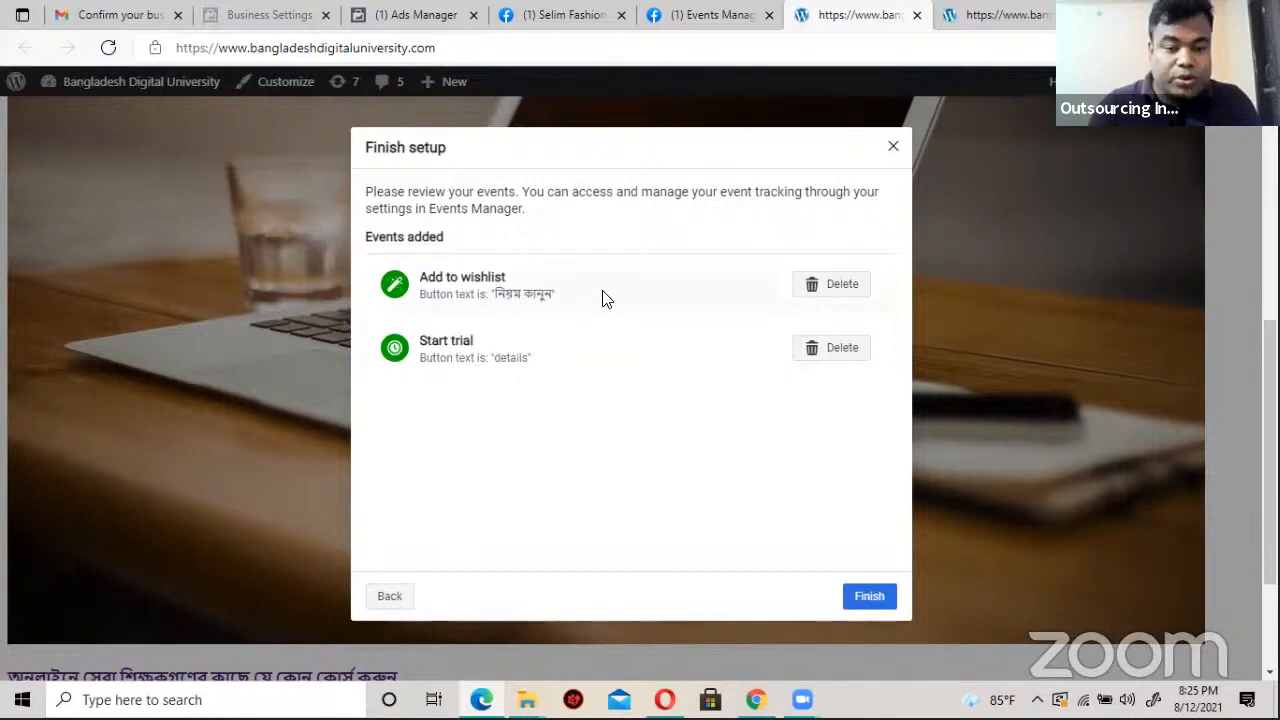
click(866, 598)
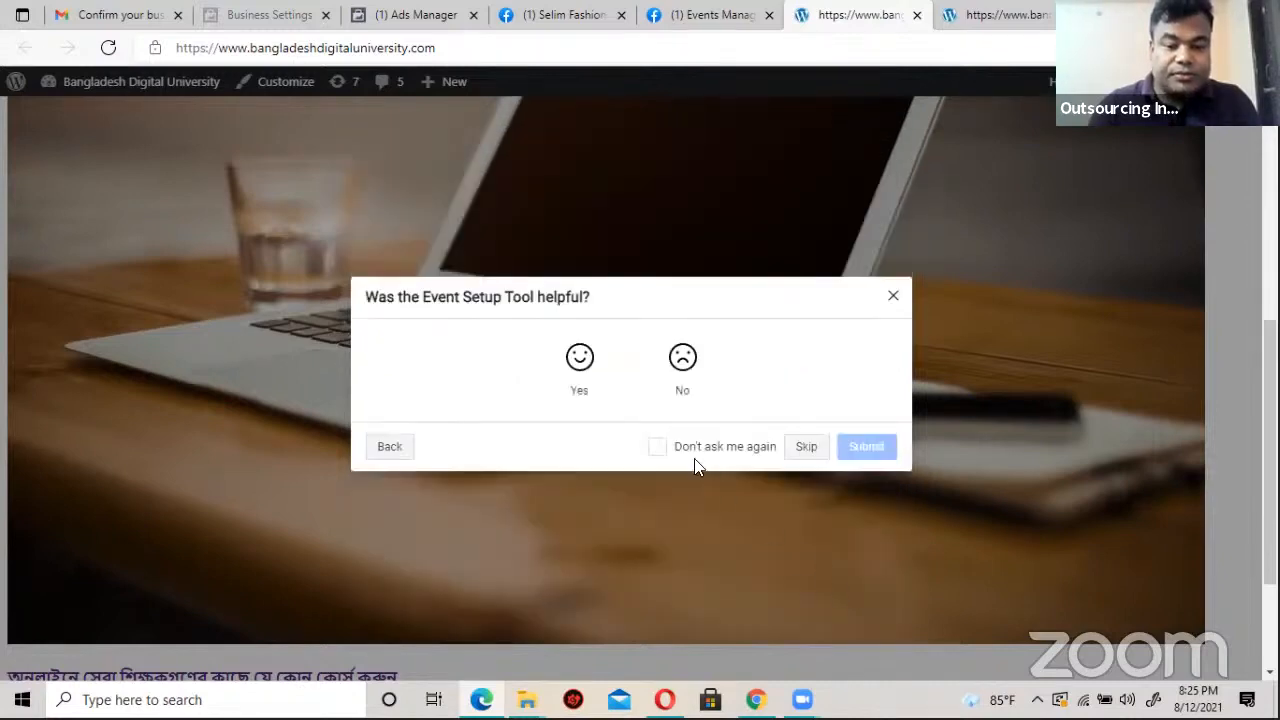
Step: Submit the feedback that the Event Setup Tool was helpful, without a comment, and close the tool
click(581, 362)
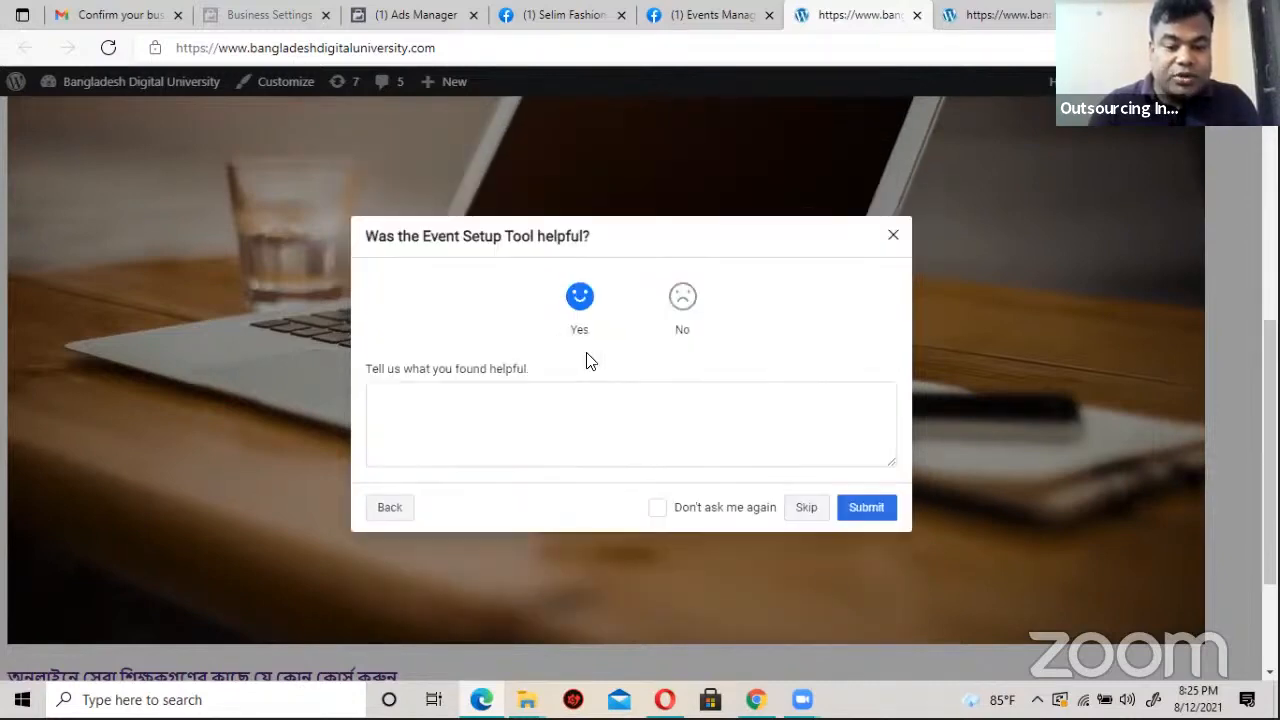
click(858, 508)
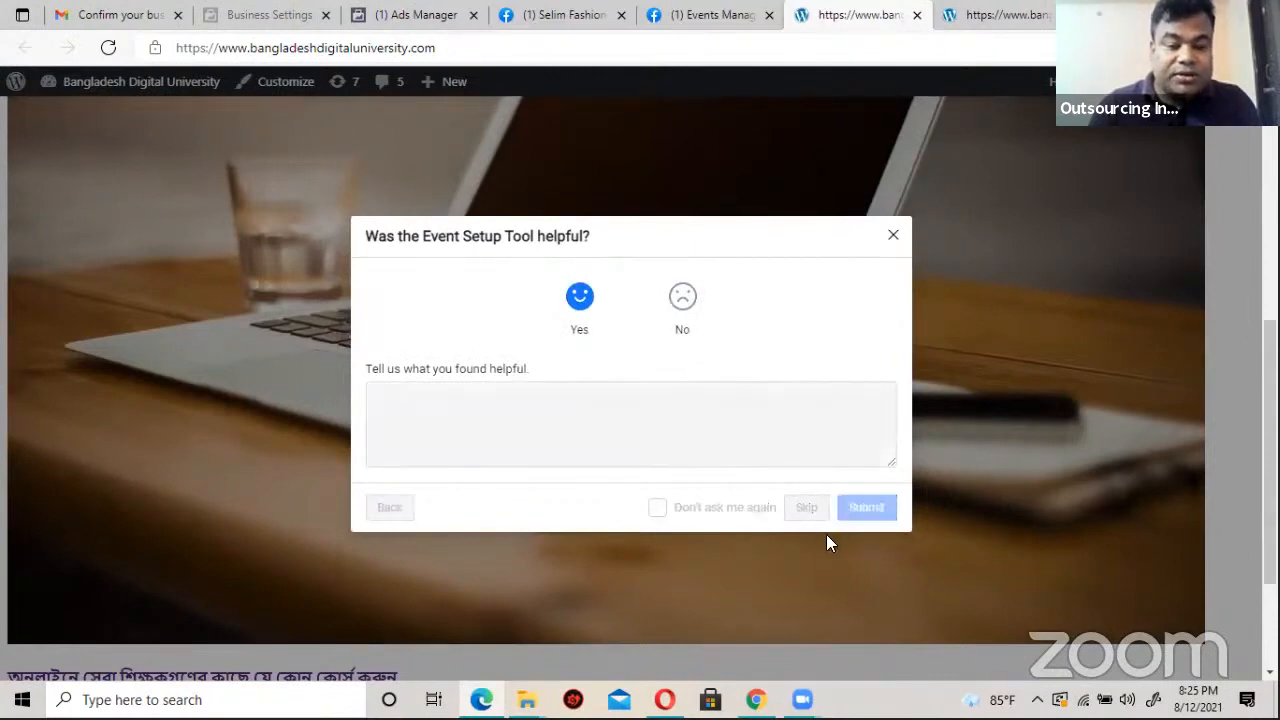
click(874, 479)
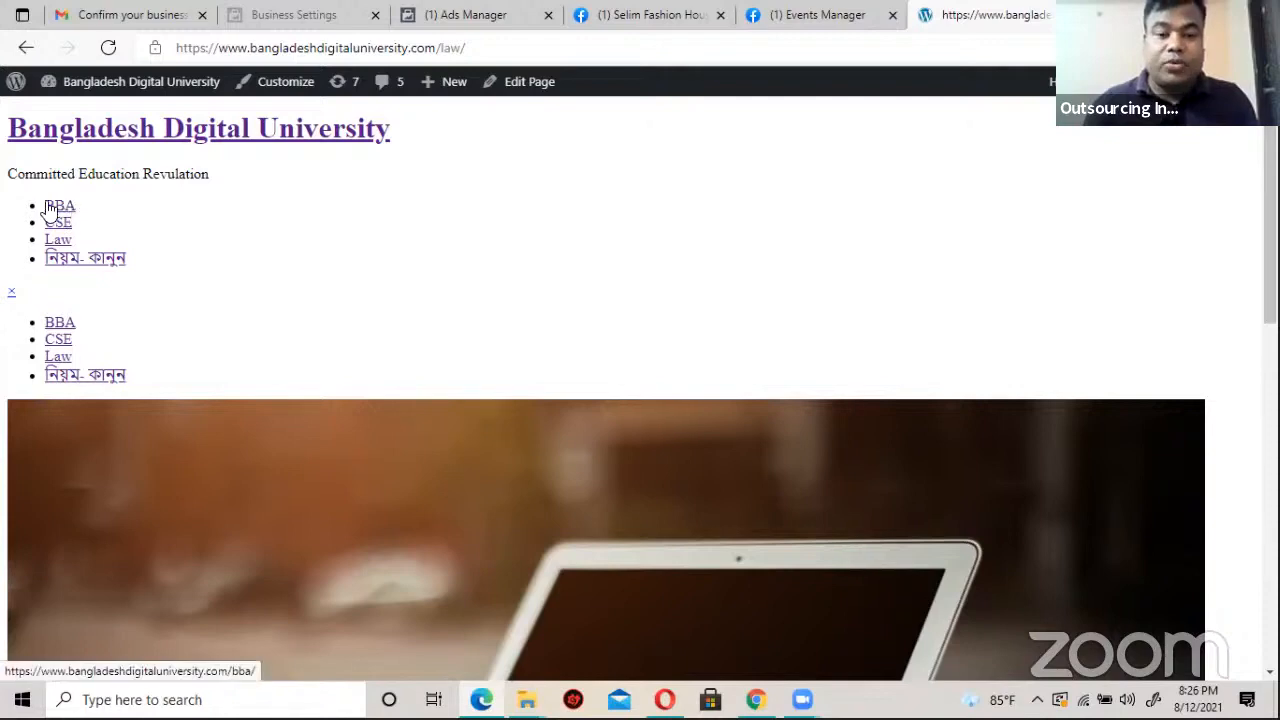
Step: Close the old Events Manager page and reopen Events Manager through facebook.com/adsmanager in a new browser tab
click(785, 23)
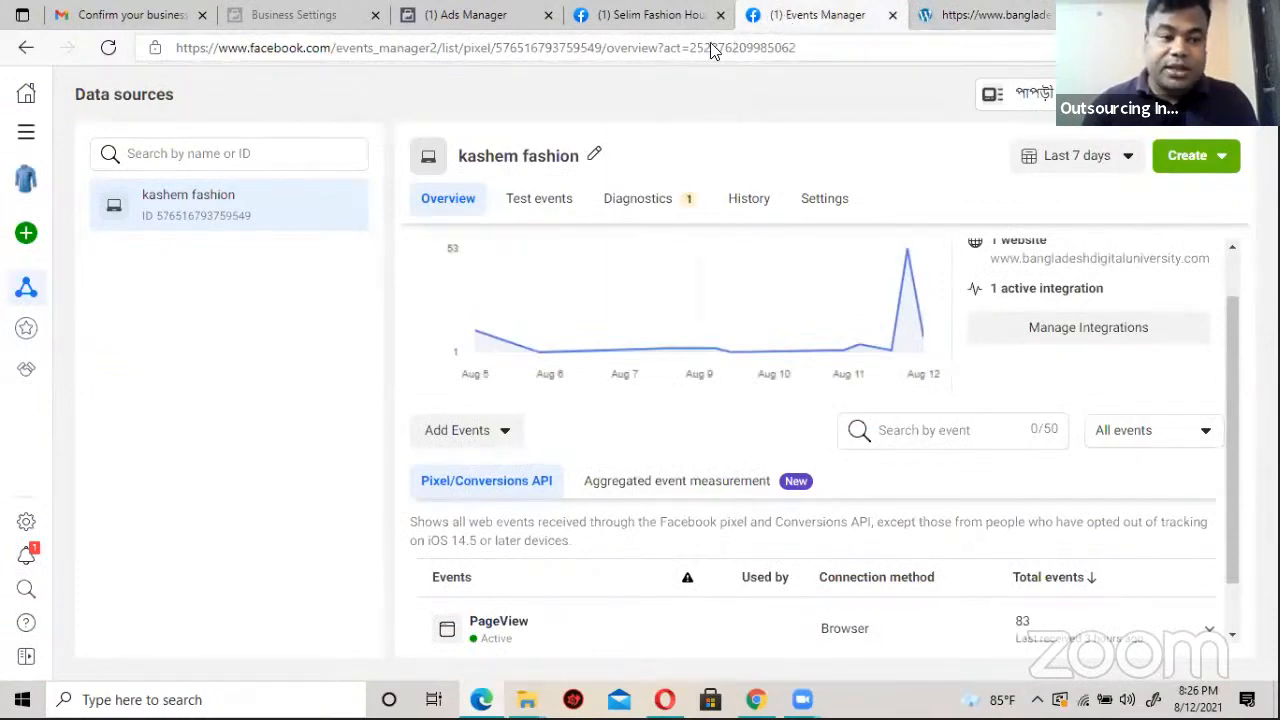
click(892, 16)
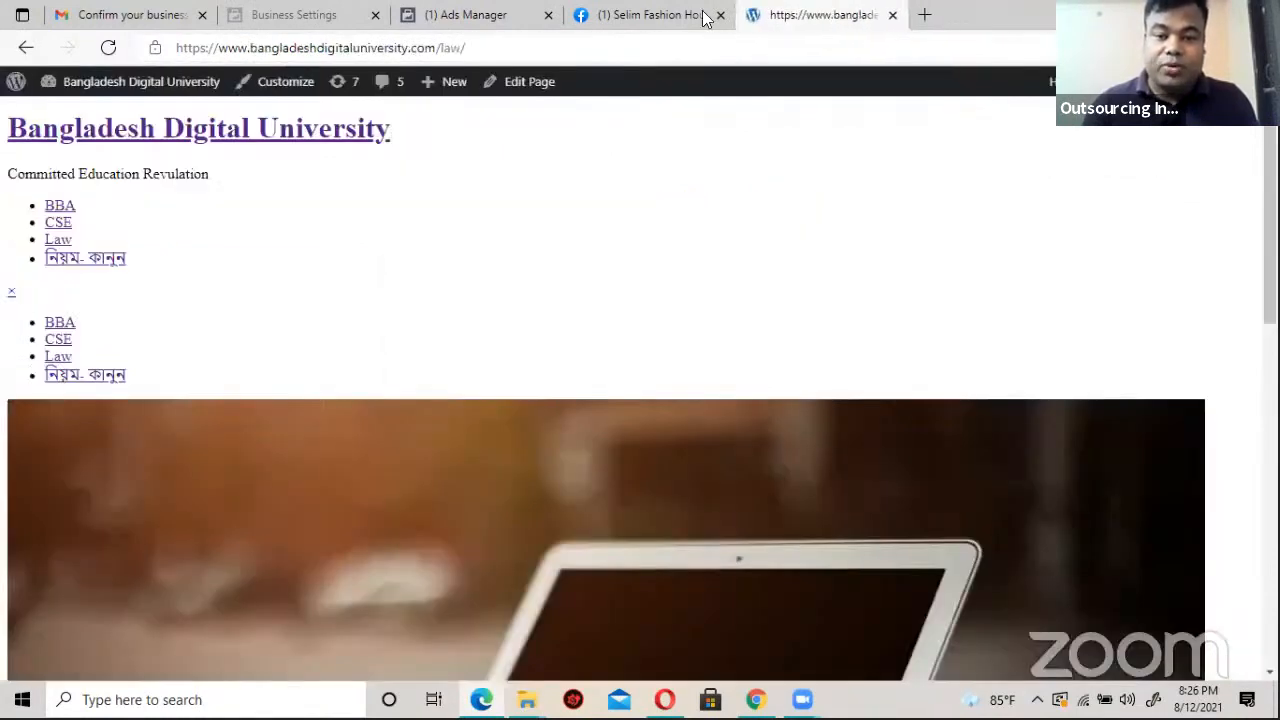
click(922, 16)
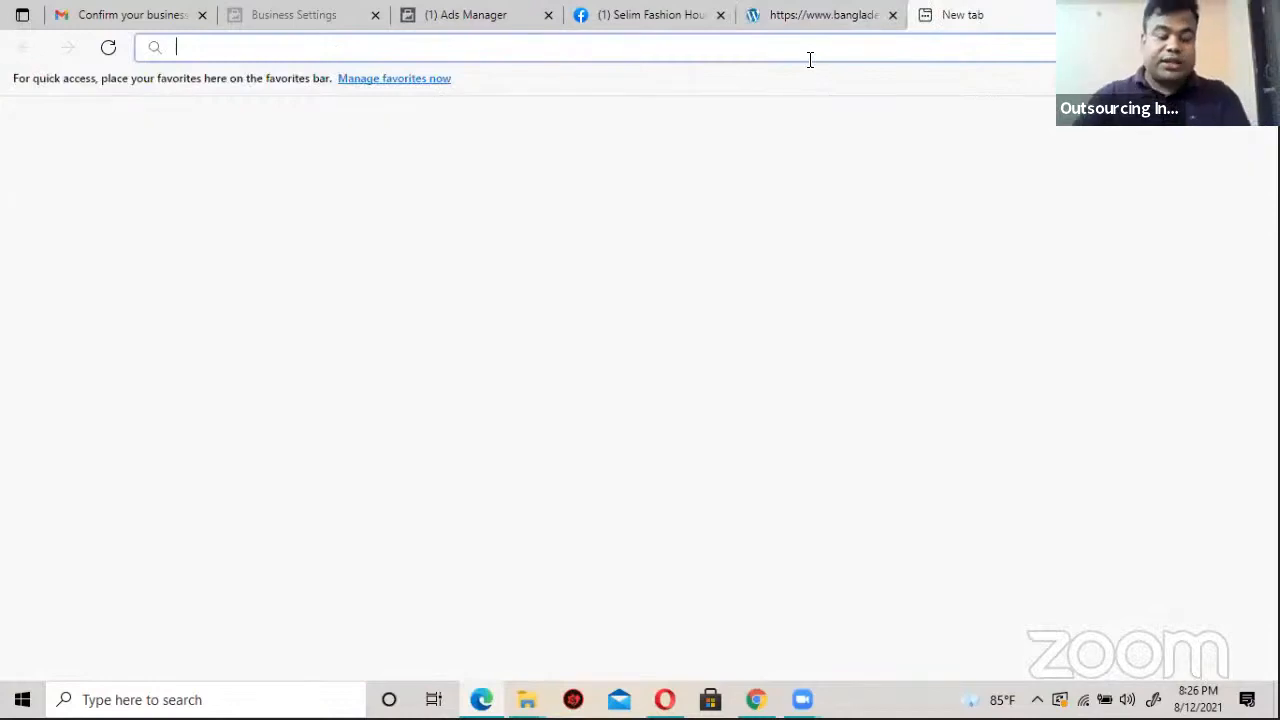
text(facebook.com/ad)
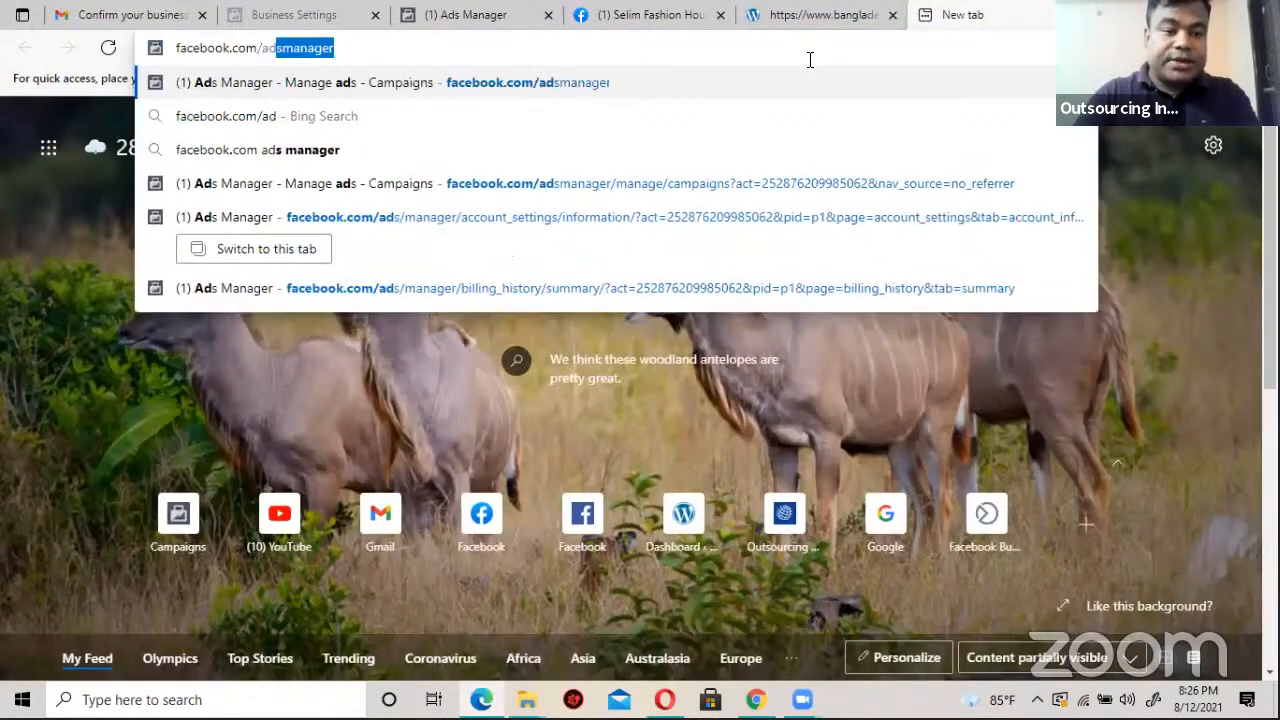
key(Return)
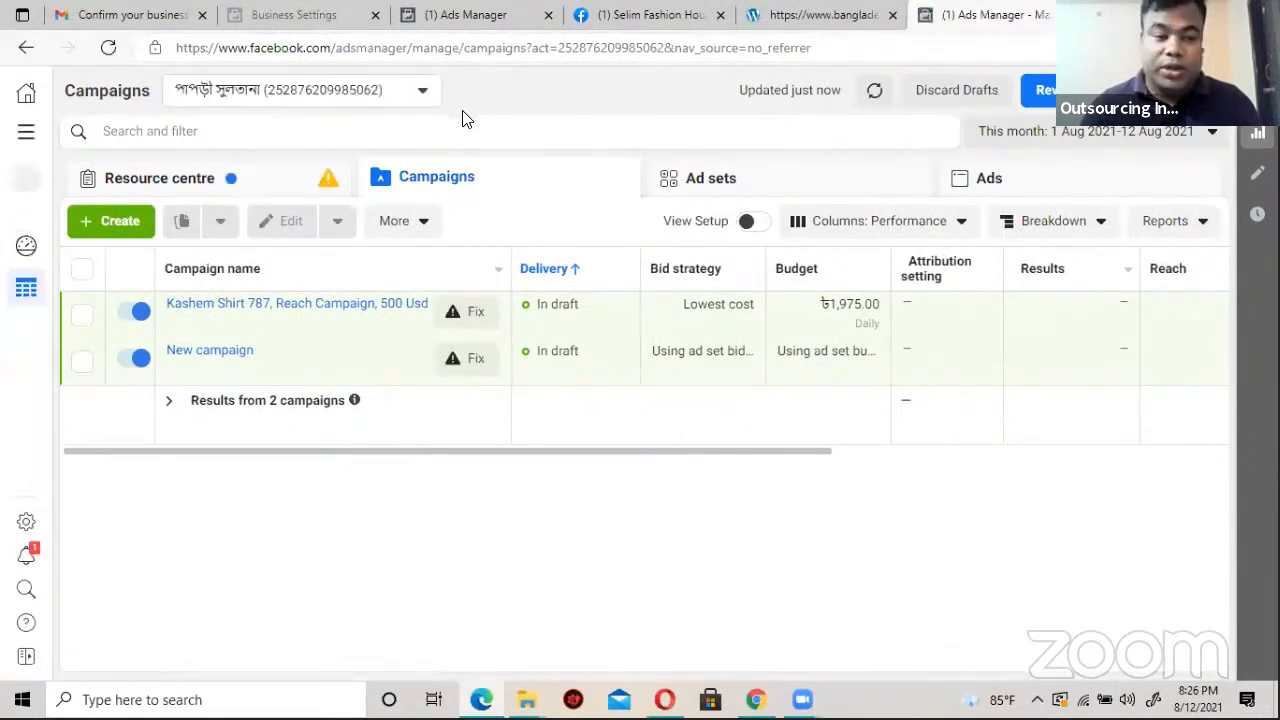
click(27, 131)
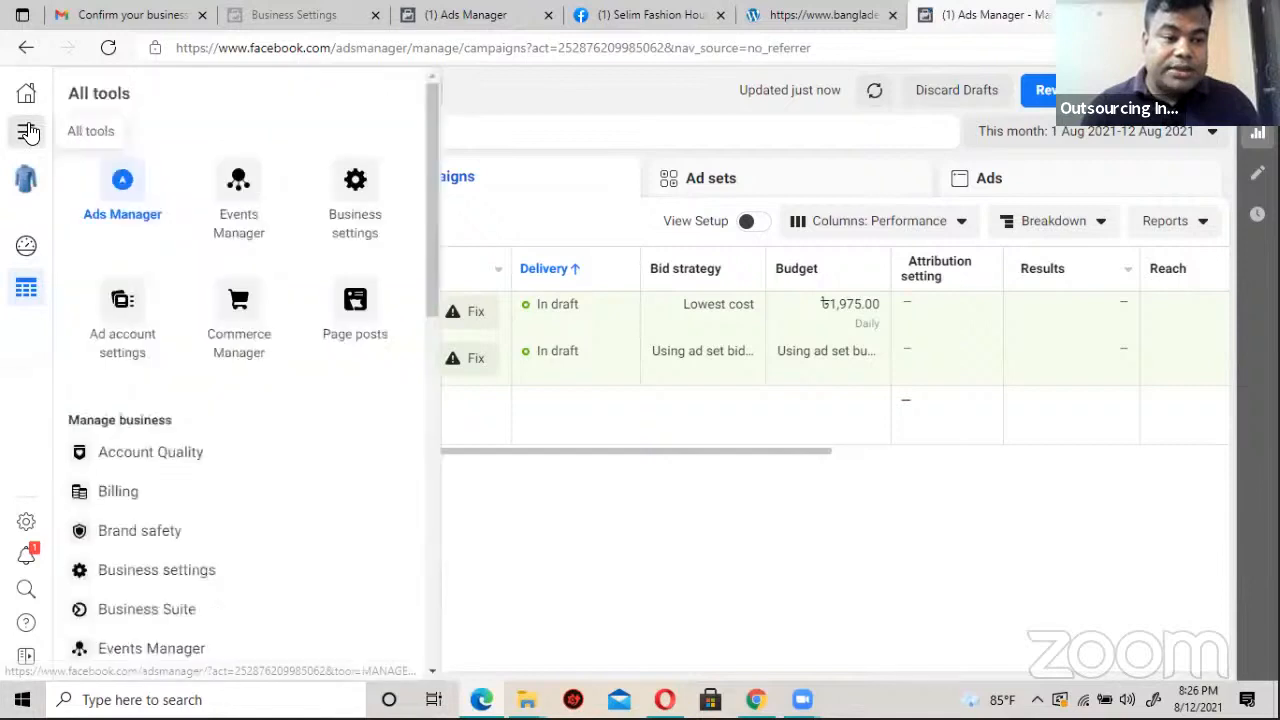
click(238, 186)
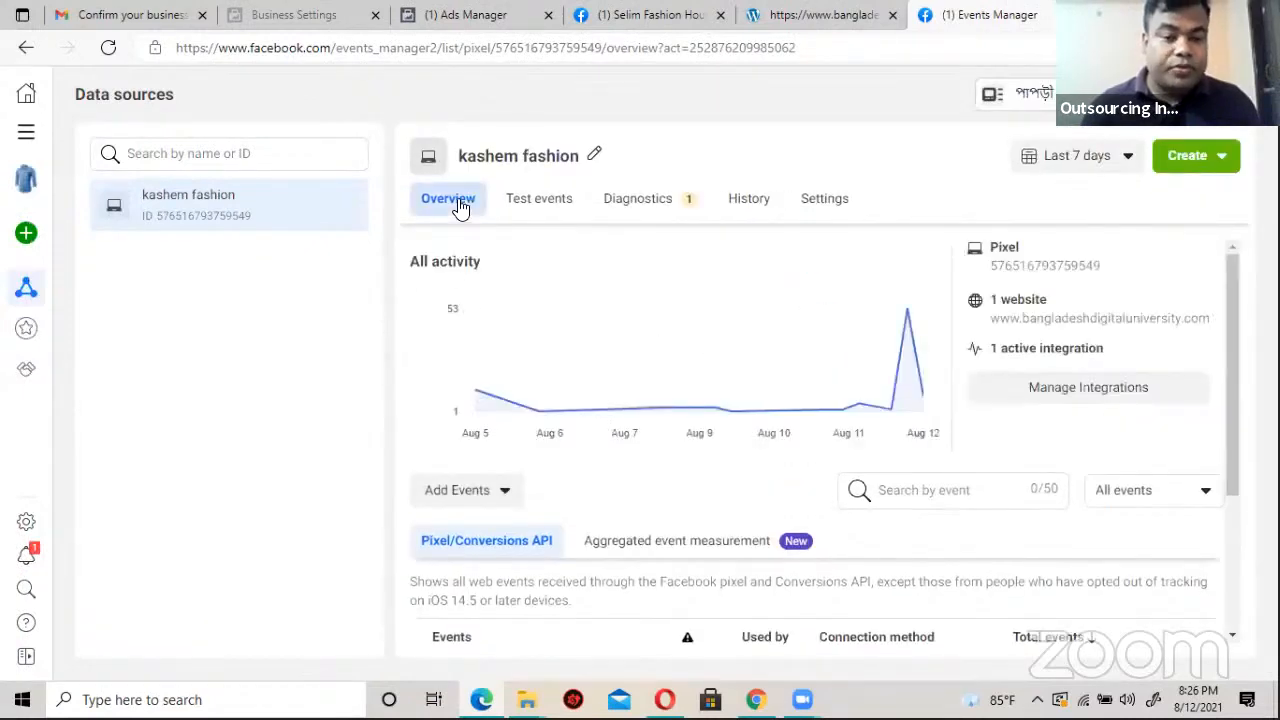
Step: Examine the activity graph and the status and totals of the events recorded by the kashem fashion pixel
scroll(471, 351, down, 2)
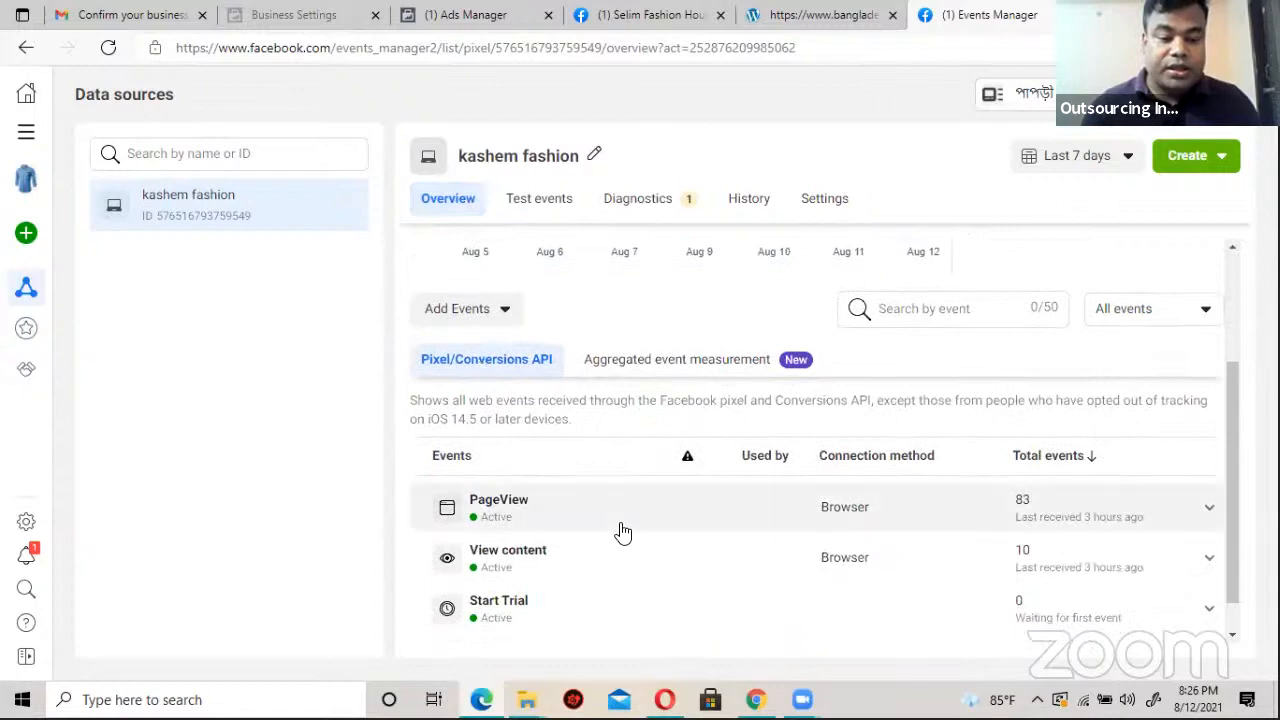
scroll(550, 520, down, 1)
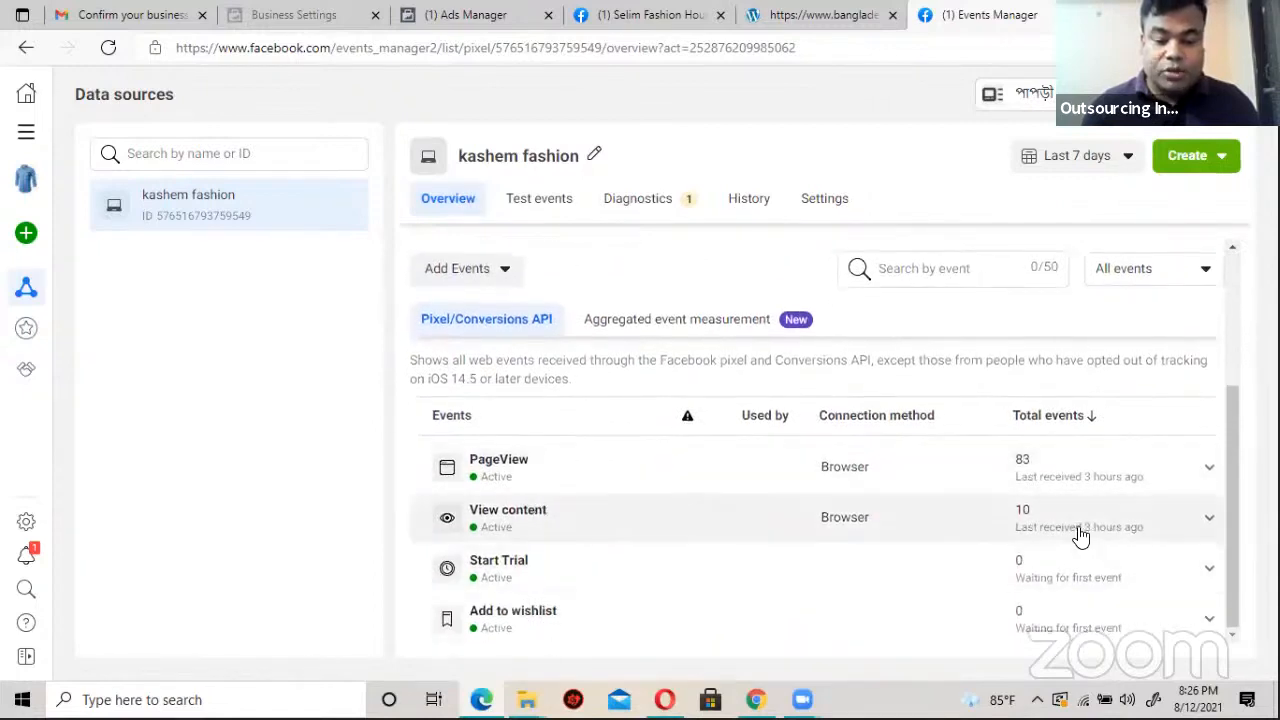
scroll(530, 512, up, 1)
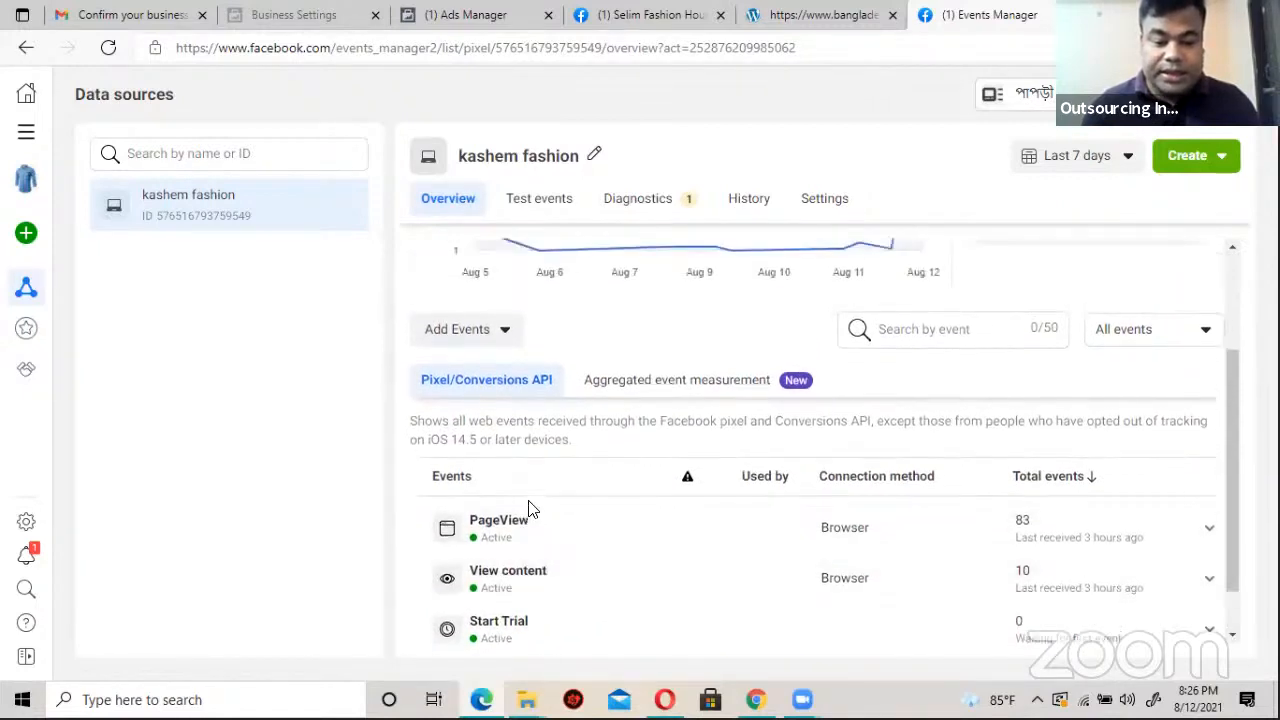
scroll(530, 512, down, 1)
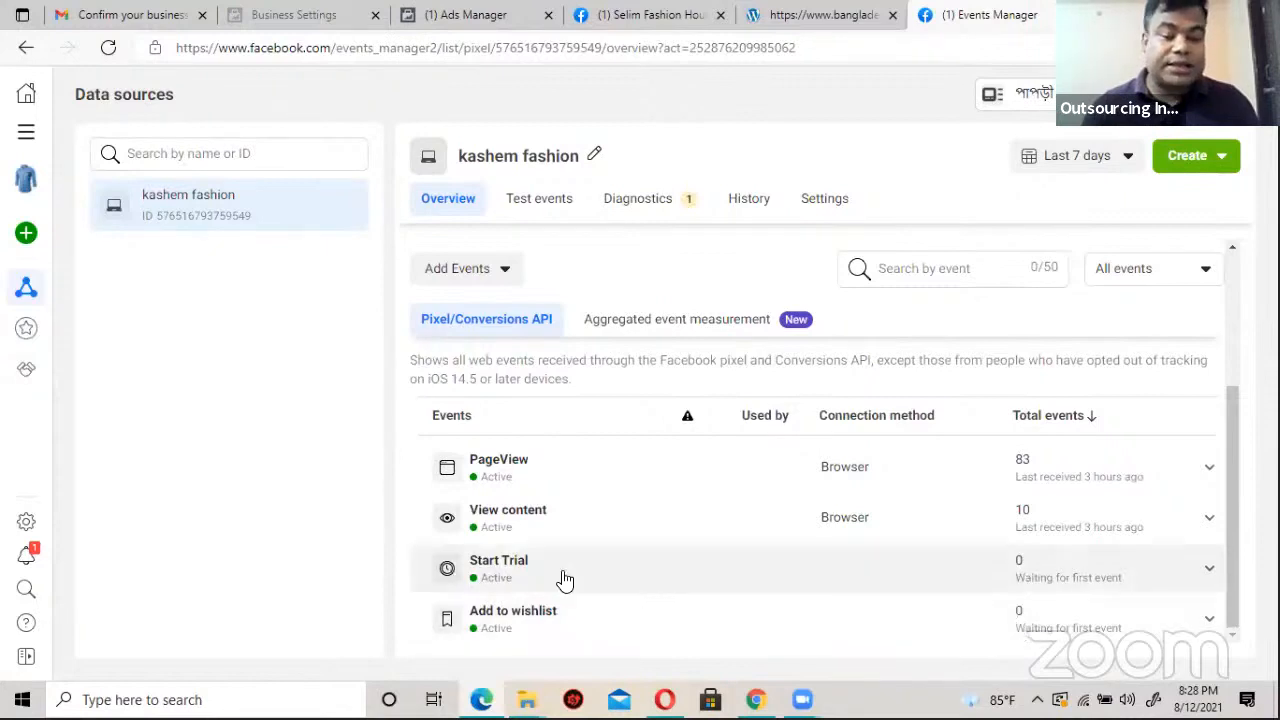
scroll(512, 478, up, 2)
scroll(512, 478, down, 2)
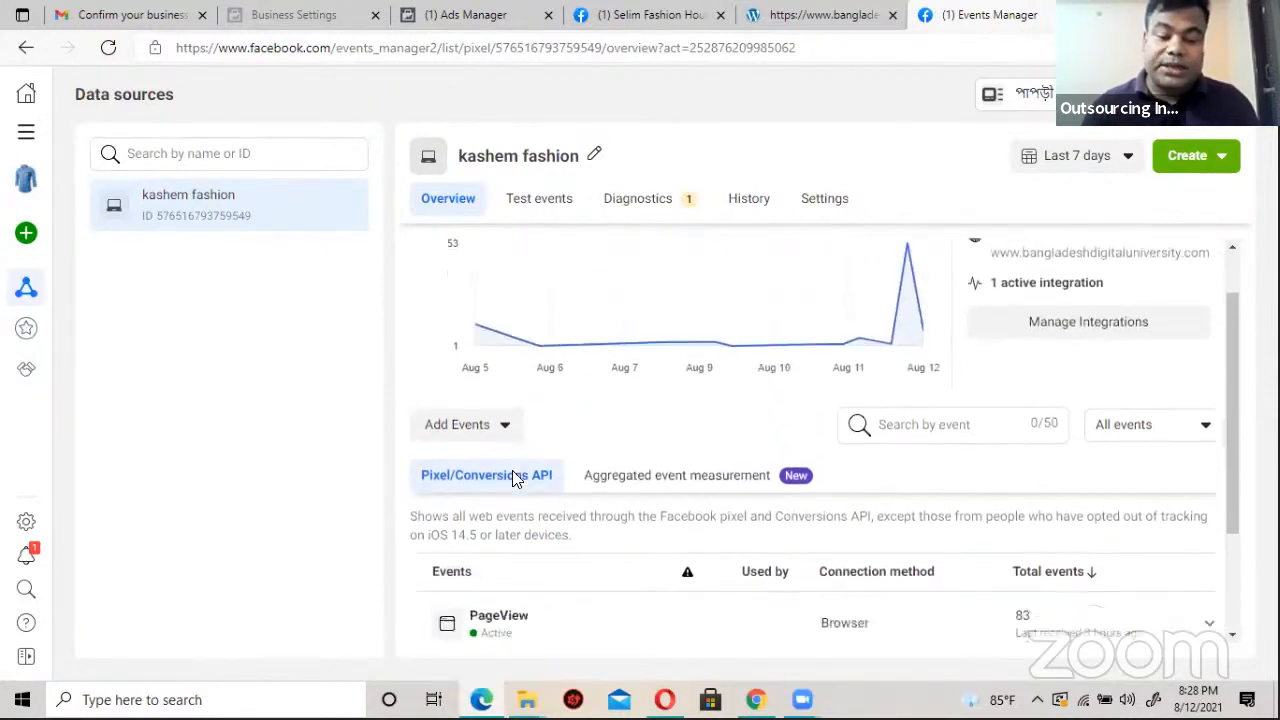
scroll(543, 451, up, 2)
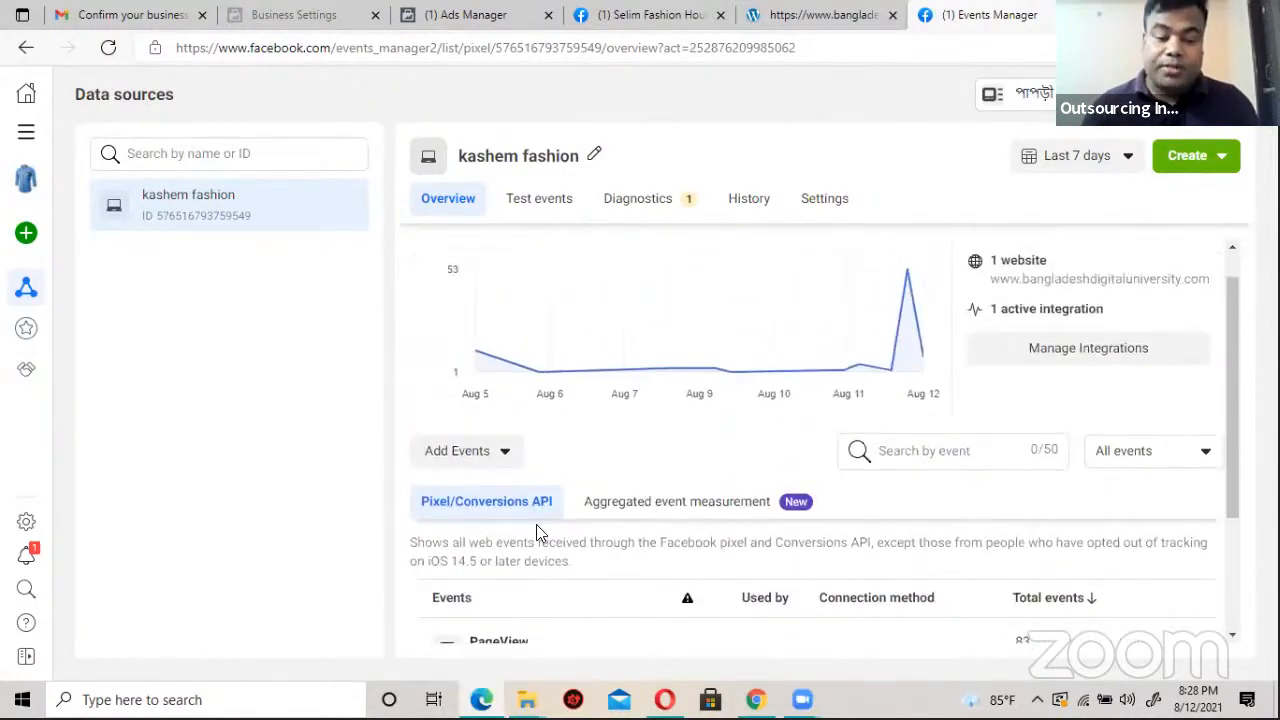
scroll(536, 524, down, 2)
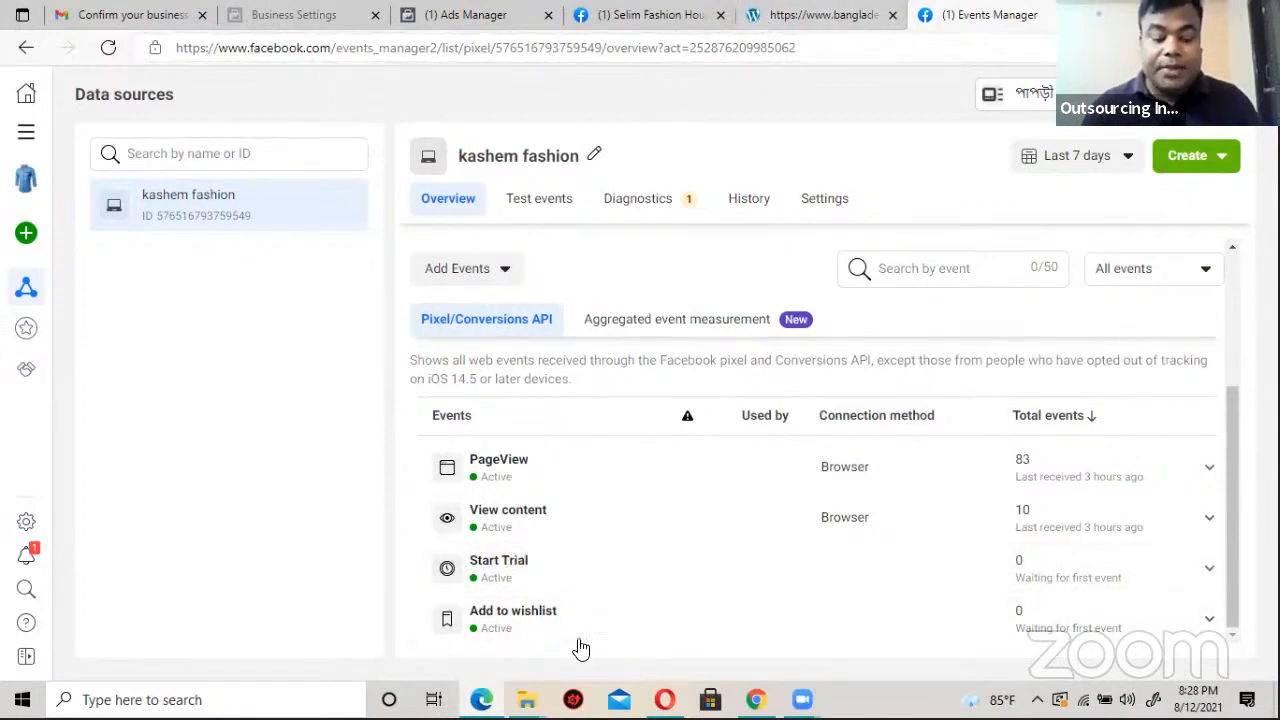
Step: Switch to Chrome and open the outsourcinghelp.net website in a new tab
key(alt+Tab)
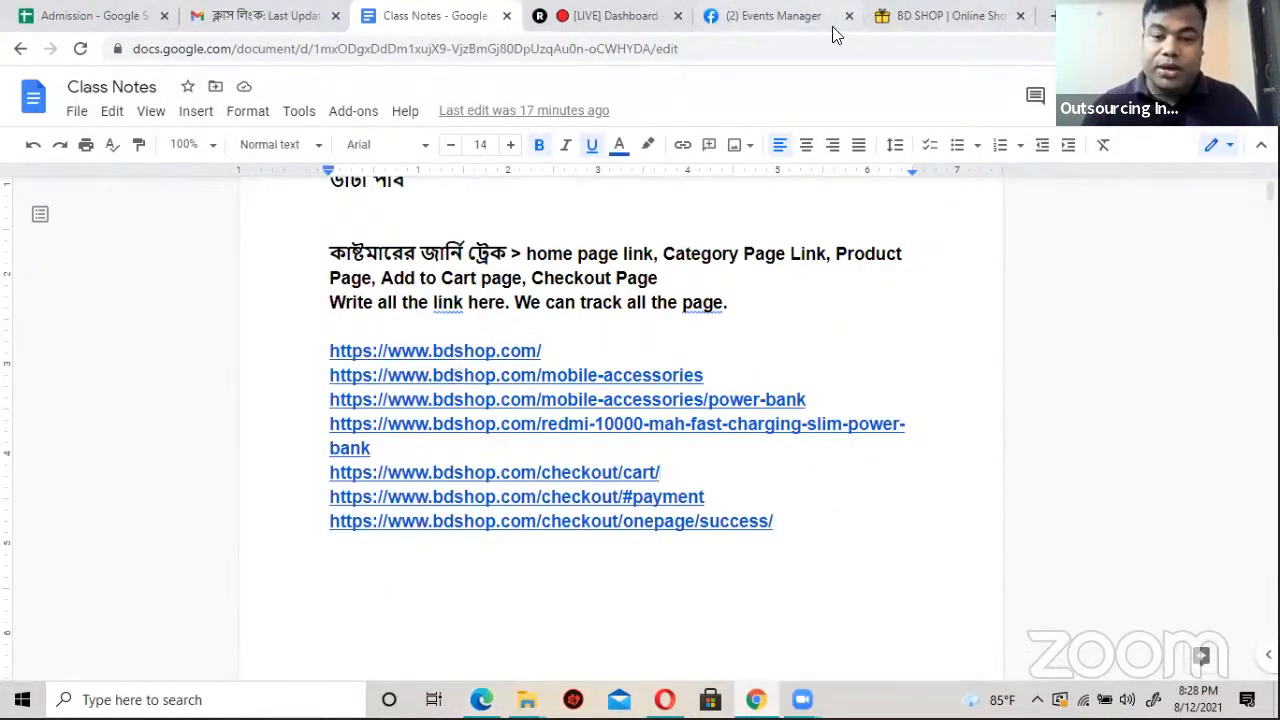
click(1053, 15)
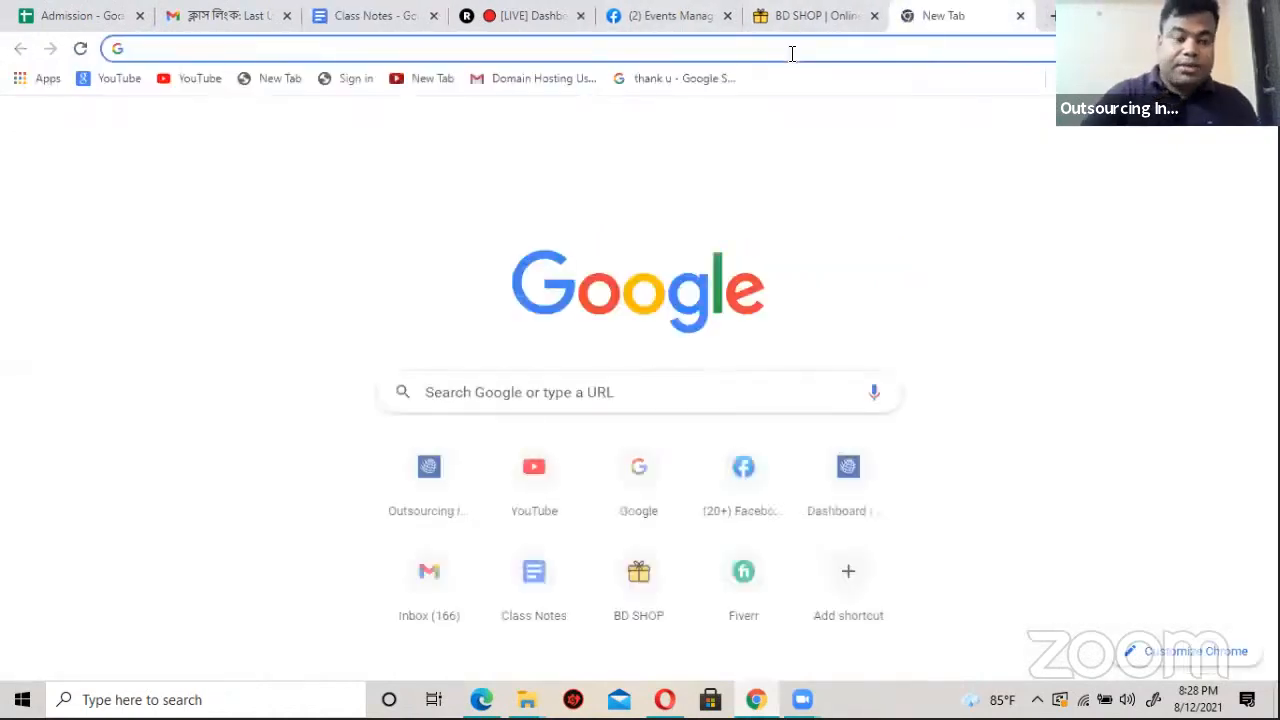
text(ou)
key(Return)
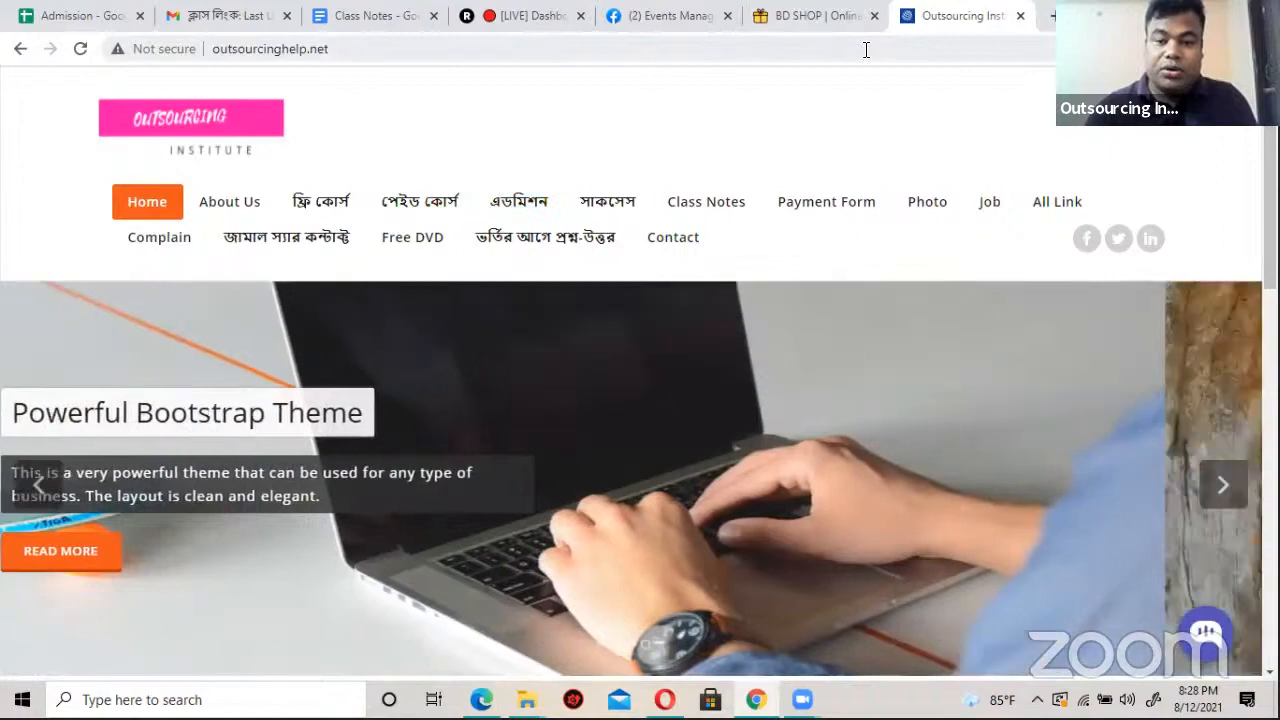
Step: Open the bangladeshdigitaluniversity.com website in the current tab and look over its home page
click(866, 48)
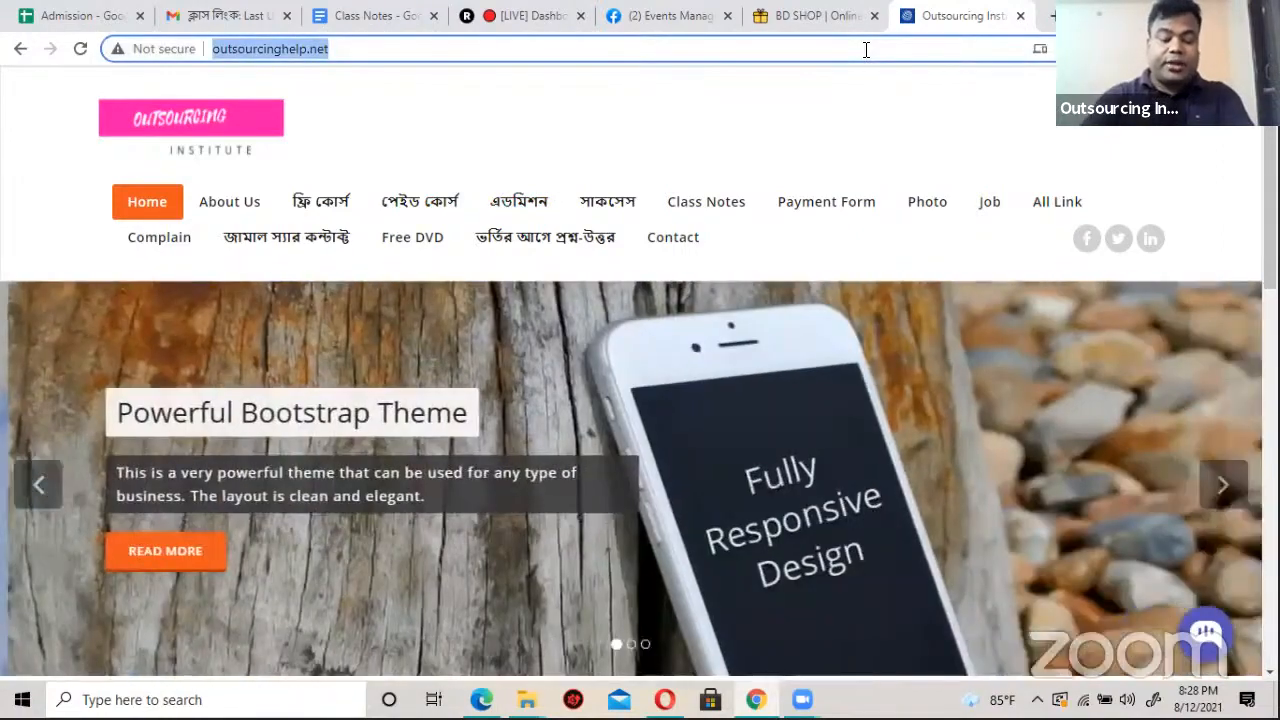
double_click(866, 50)
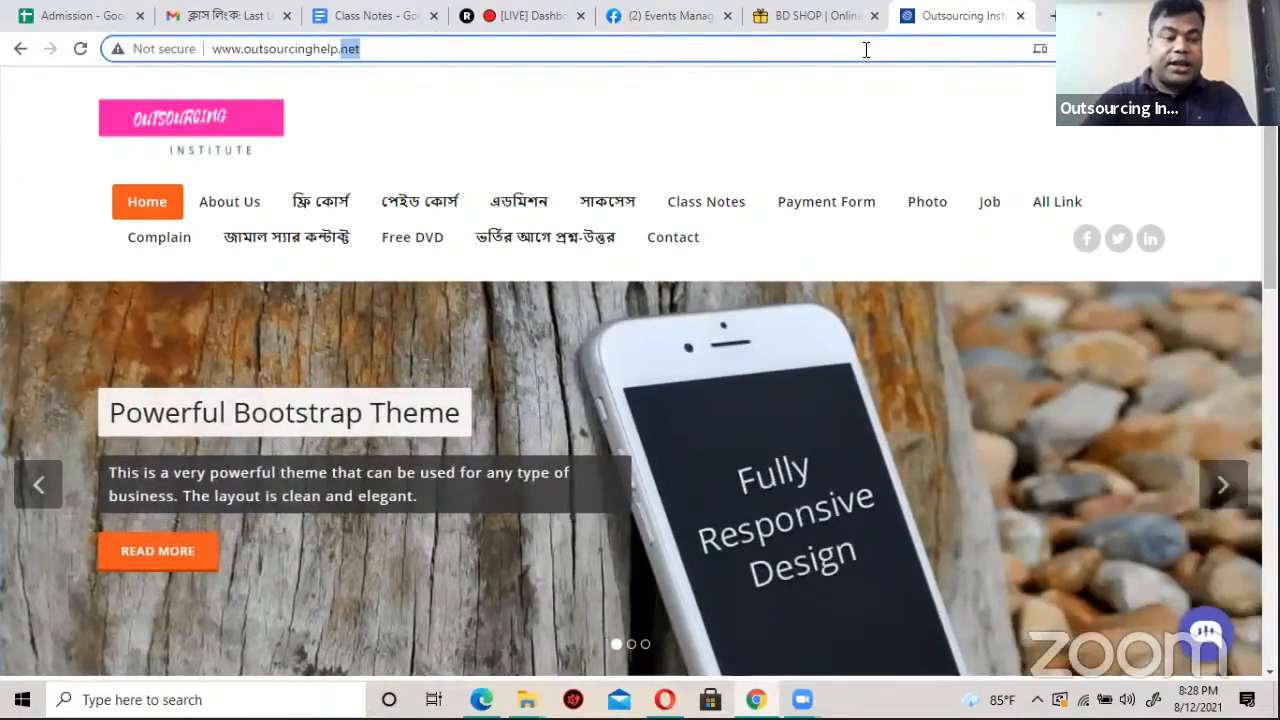
key(ctrl+a)
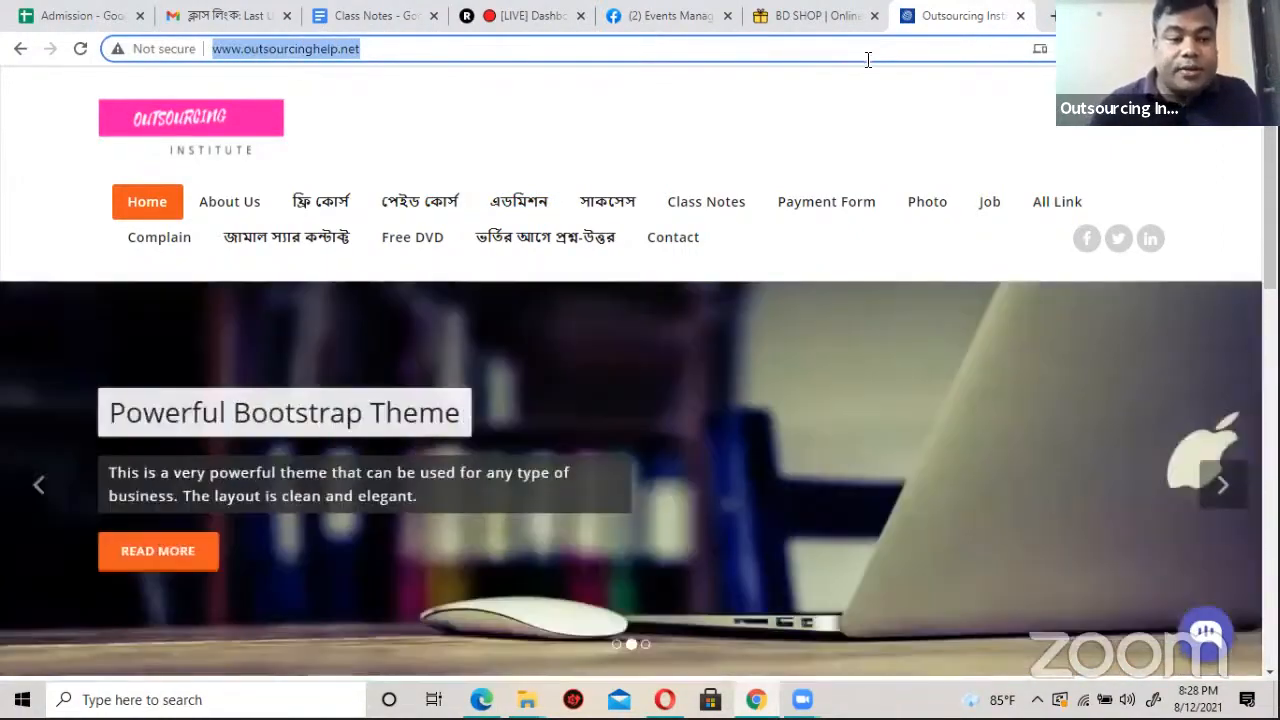
text(ba)
key(Return)
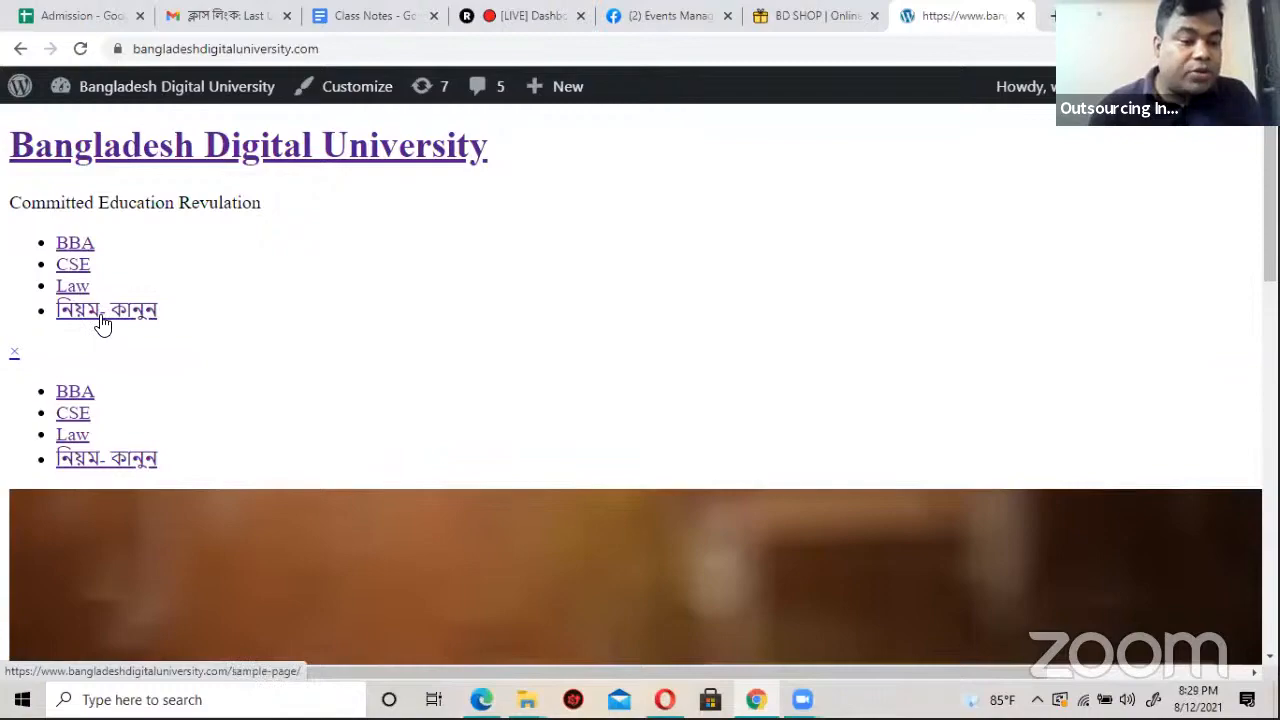
scroll(150, 290, down, 6)
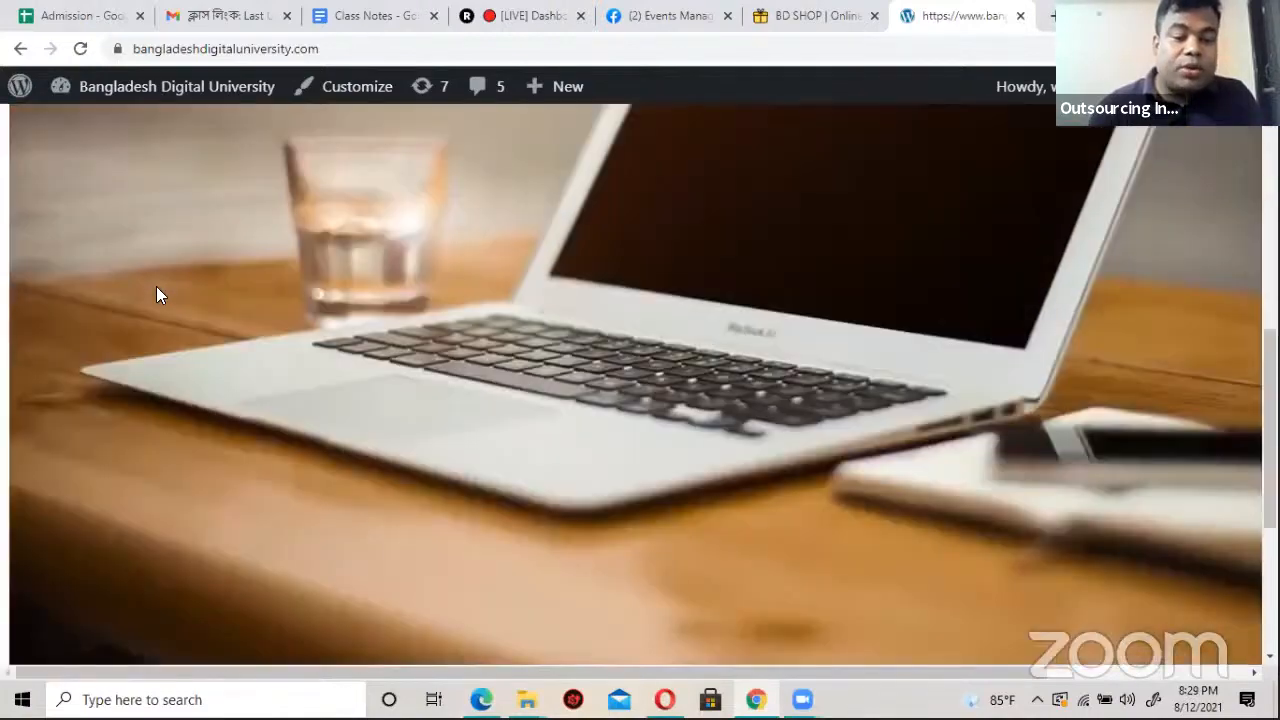
scroll(156, 290, down, 4)
scroll(150, 286, up, 5)
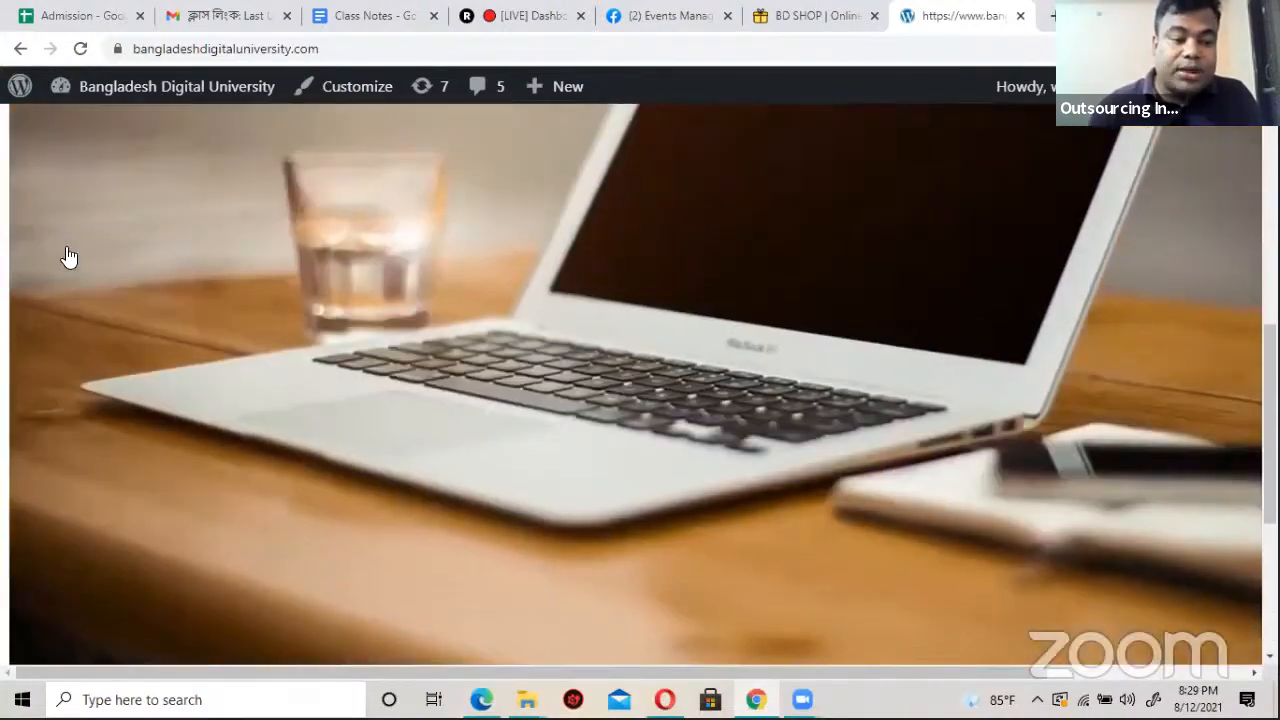
scroll(68, 257, up, 5)
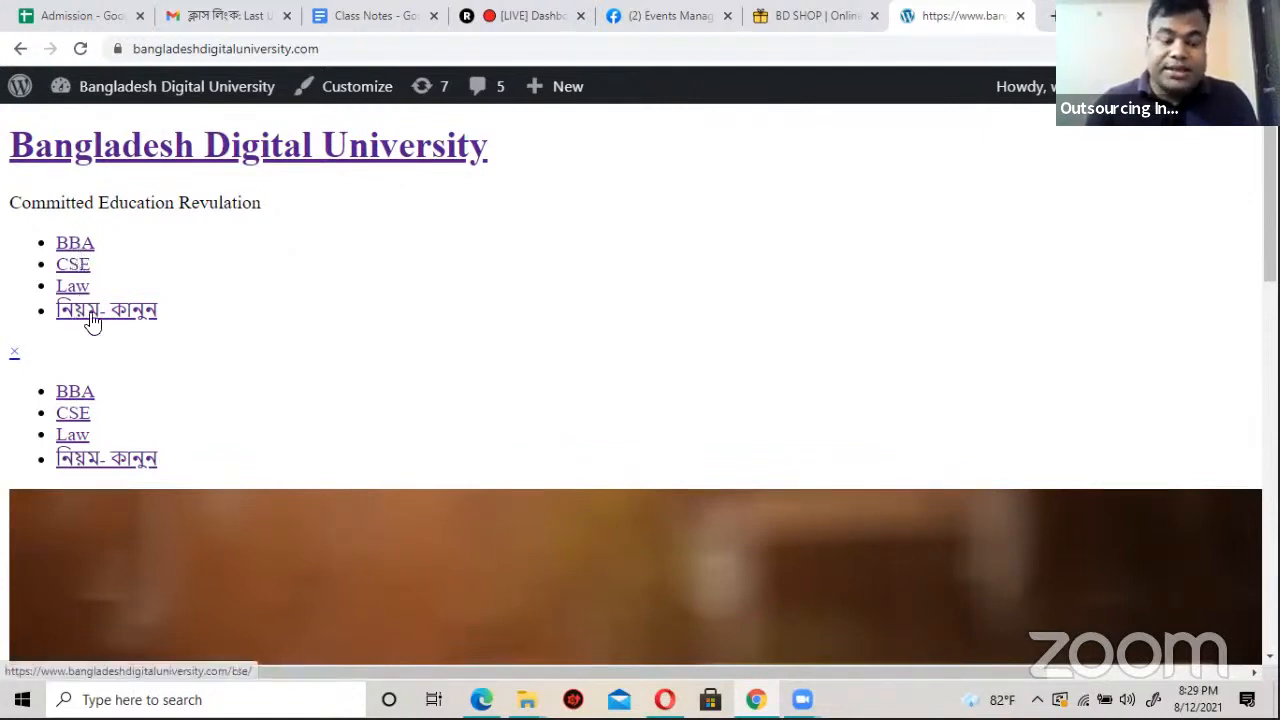
Step: Return to Events Manager and open the Event Setup Tool for adding events from the Outsourcing institute pixel
click(677, 15)
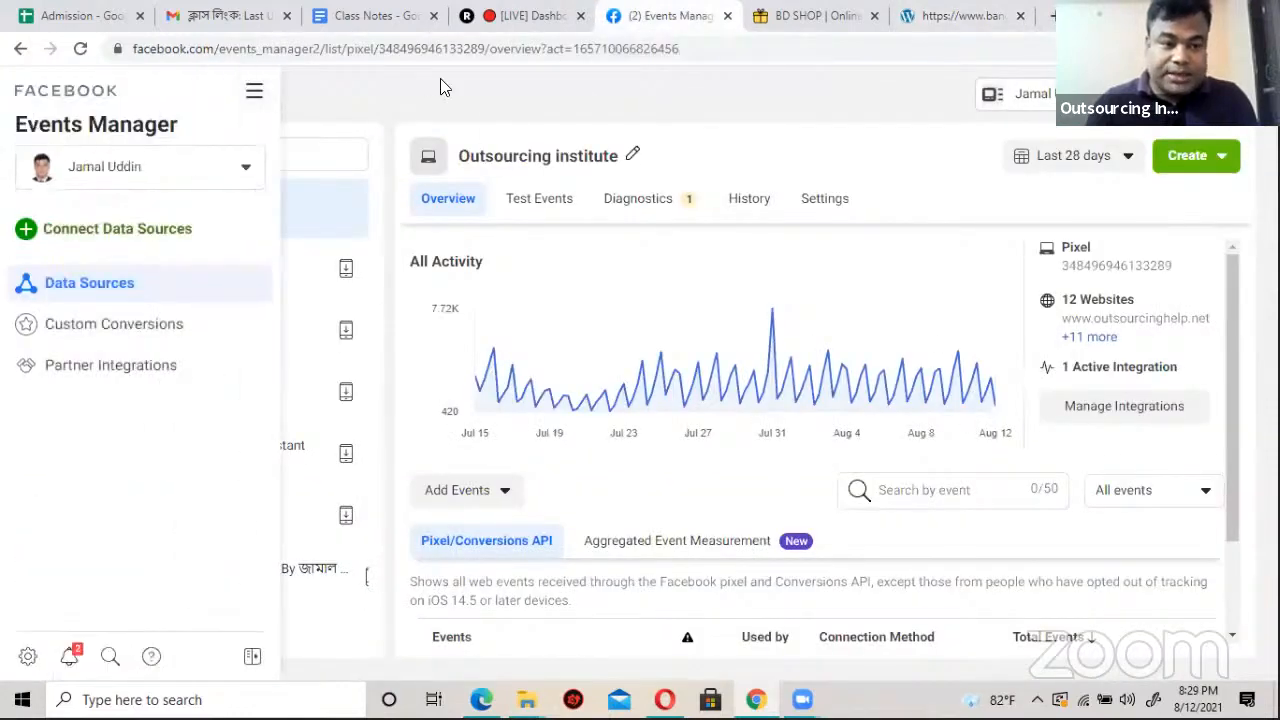
click(26, 140)
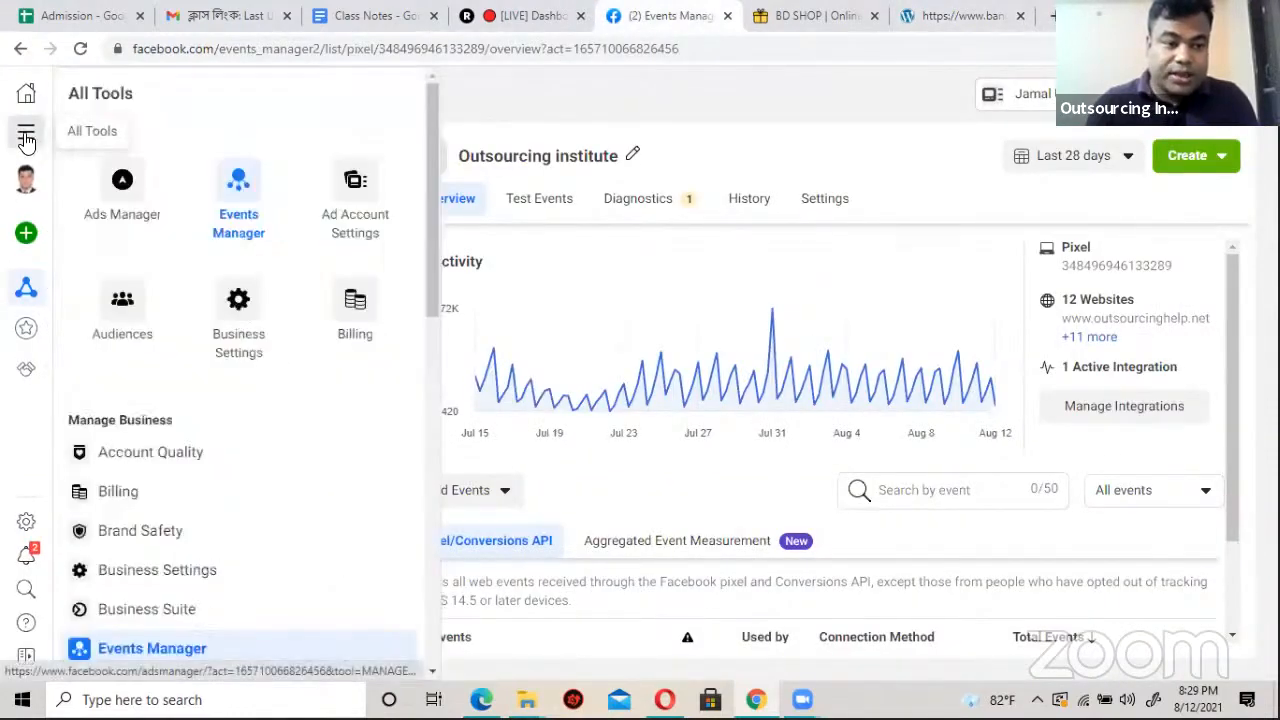
click(255, 188)
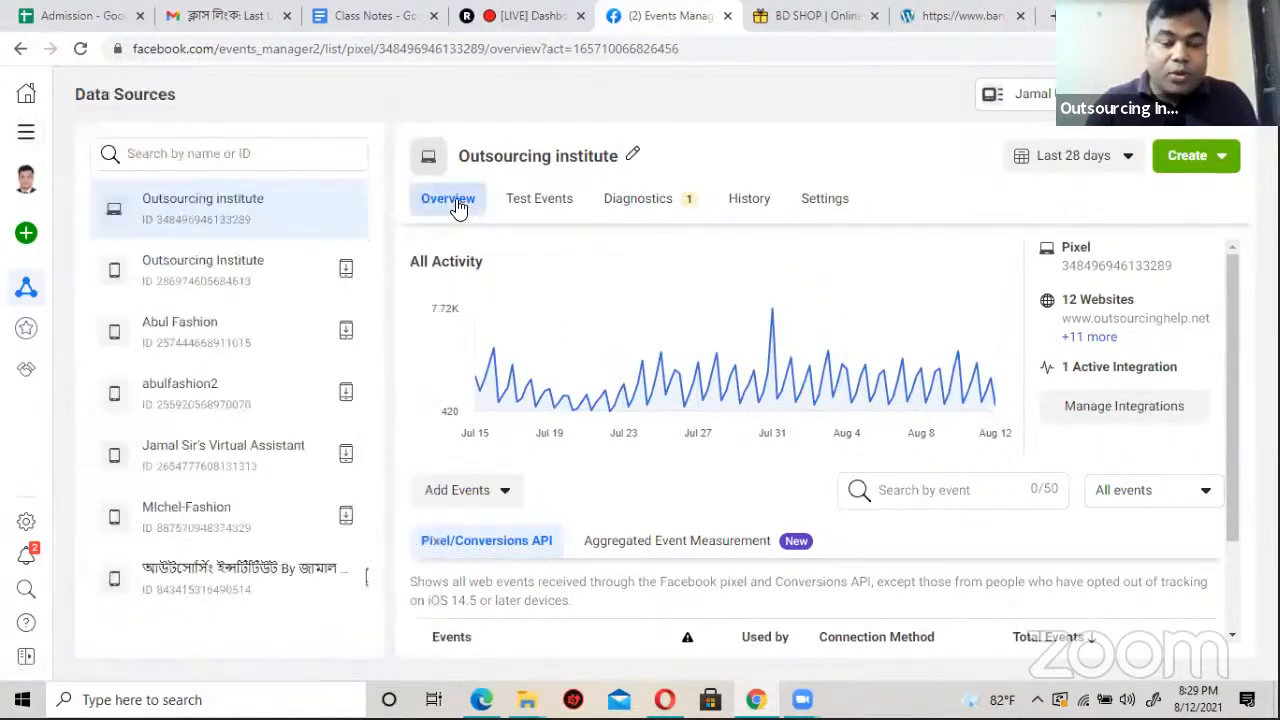
scroll(500, 445, down, 1)
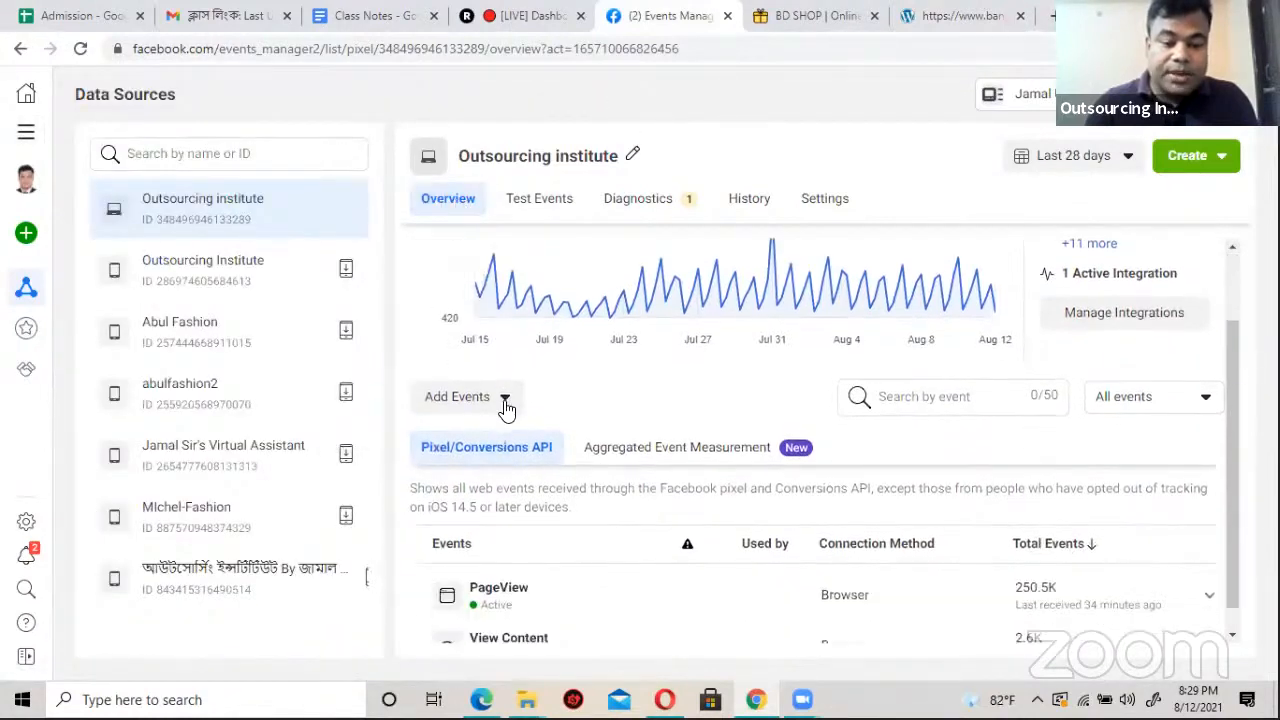
click(505, 400)
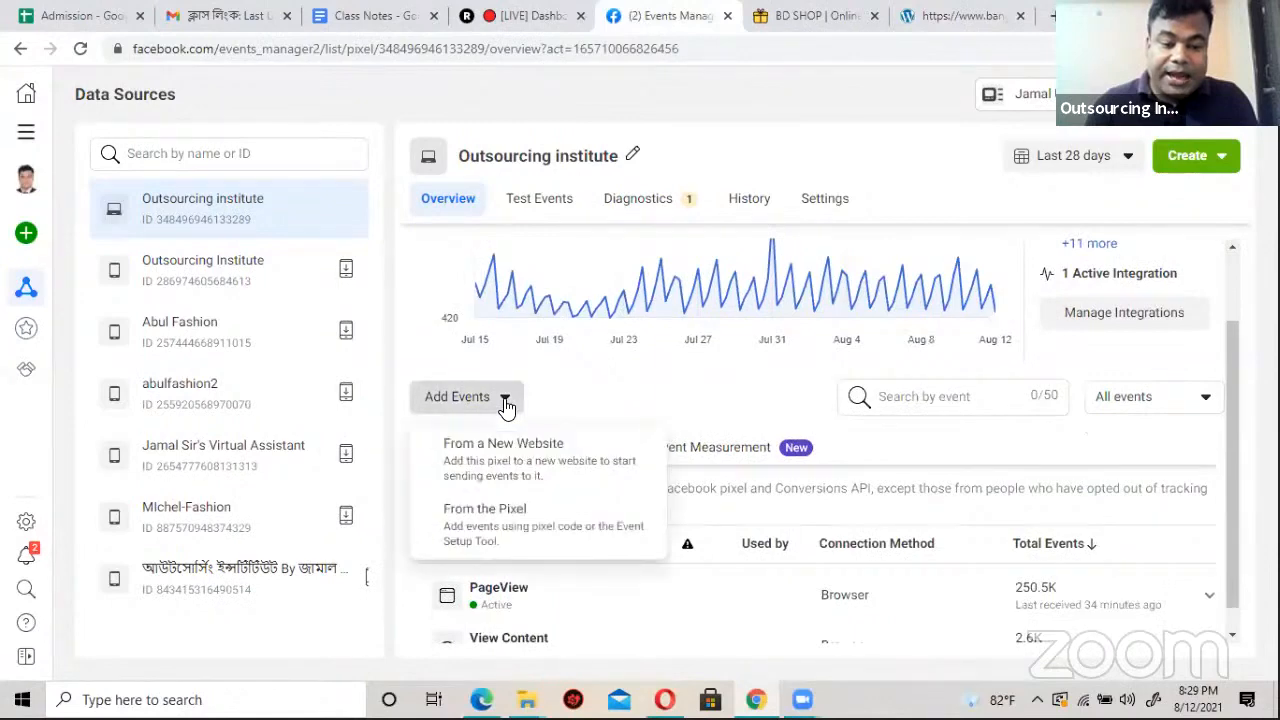
click(492, 522)
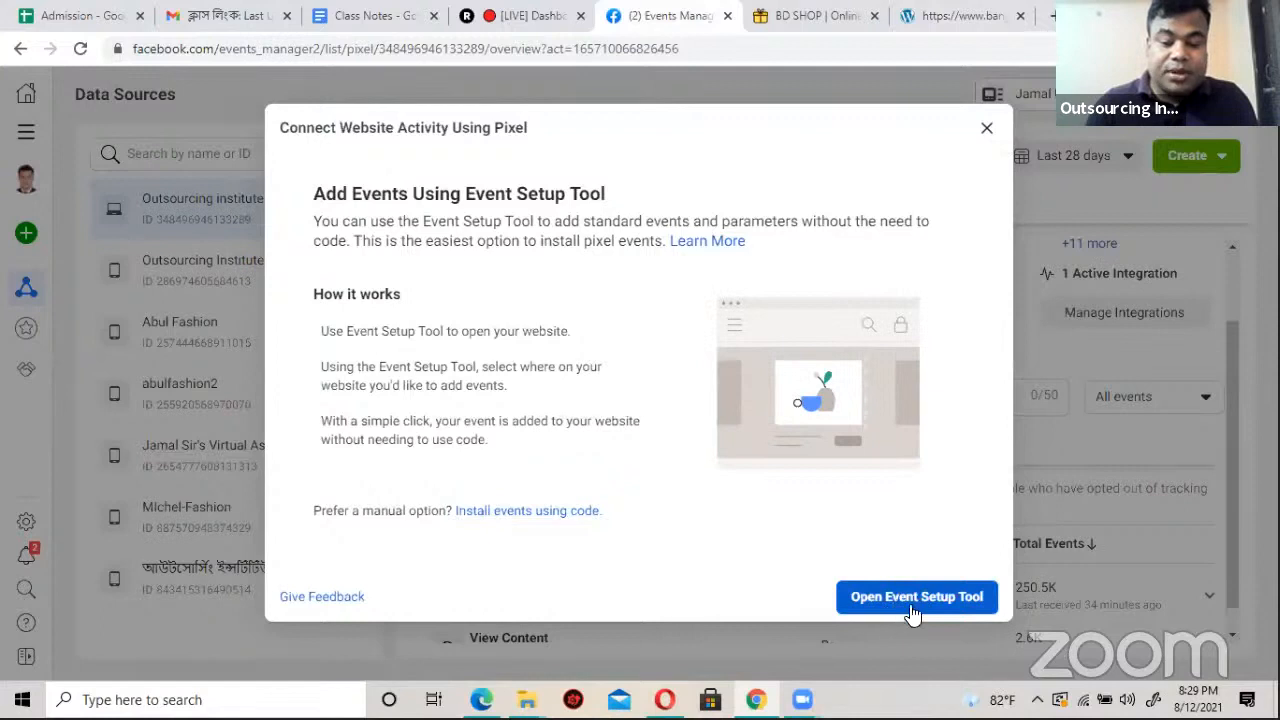
click(903, 600)
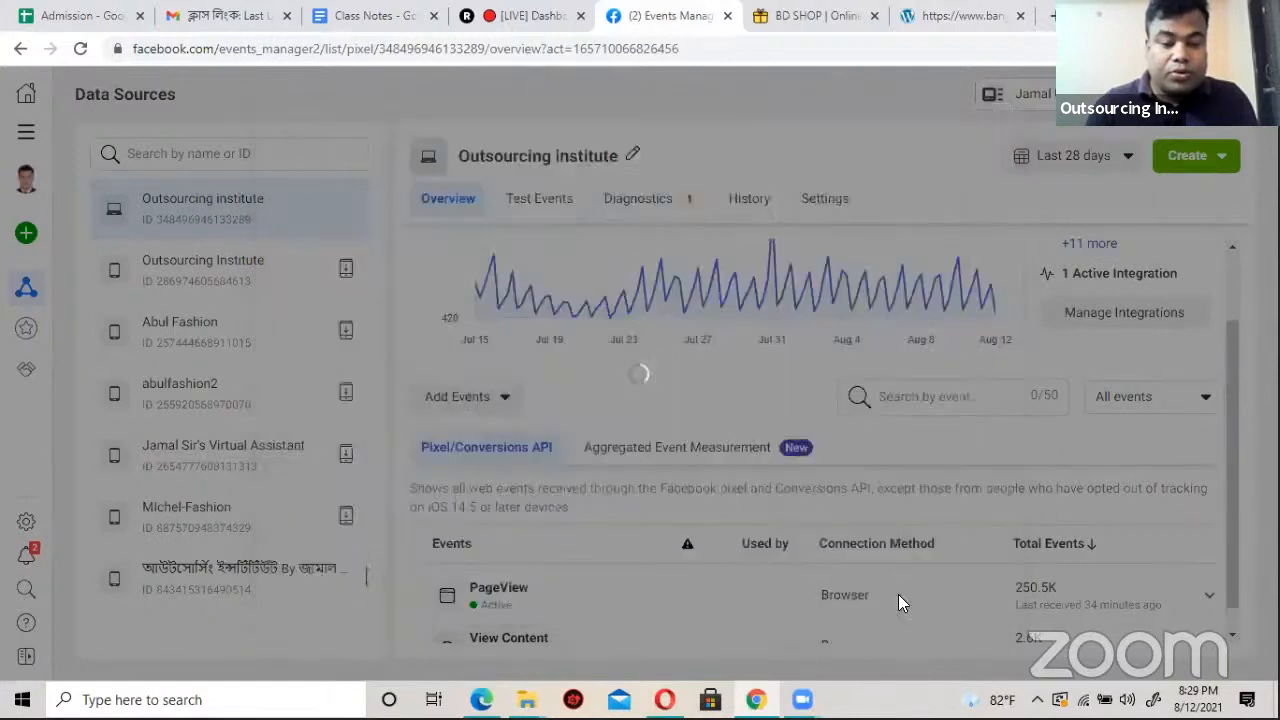
click(529, 357)
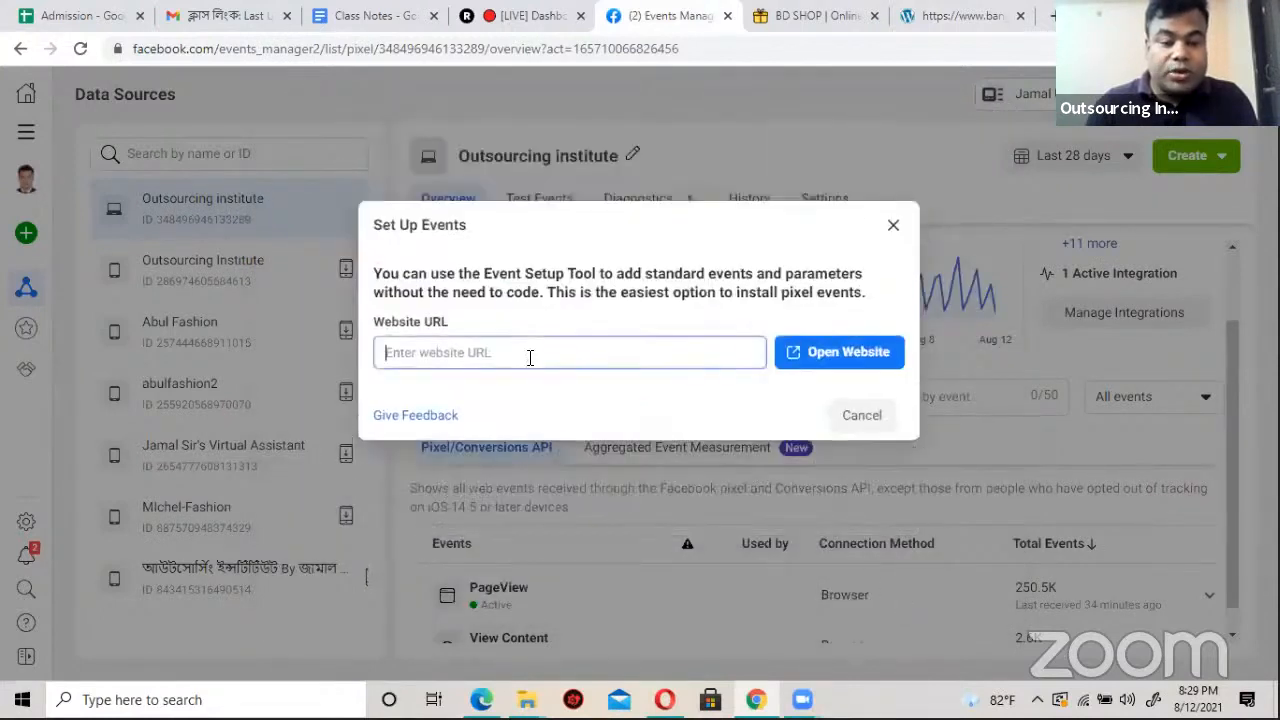
right_click(529, 357)
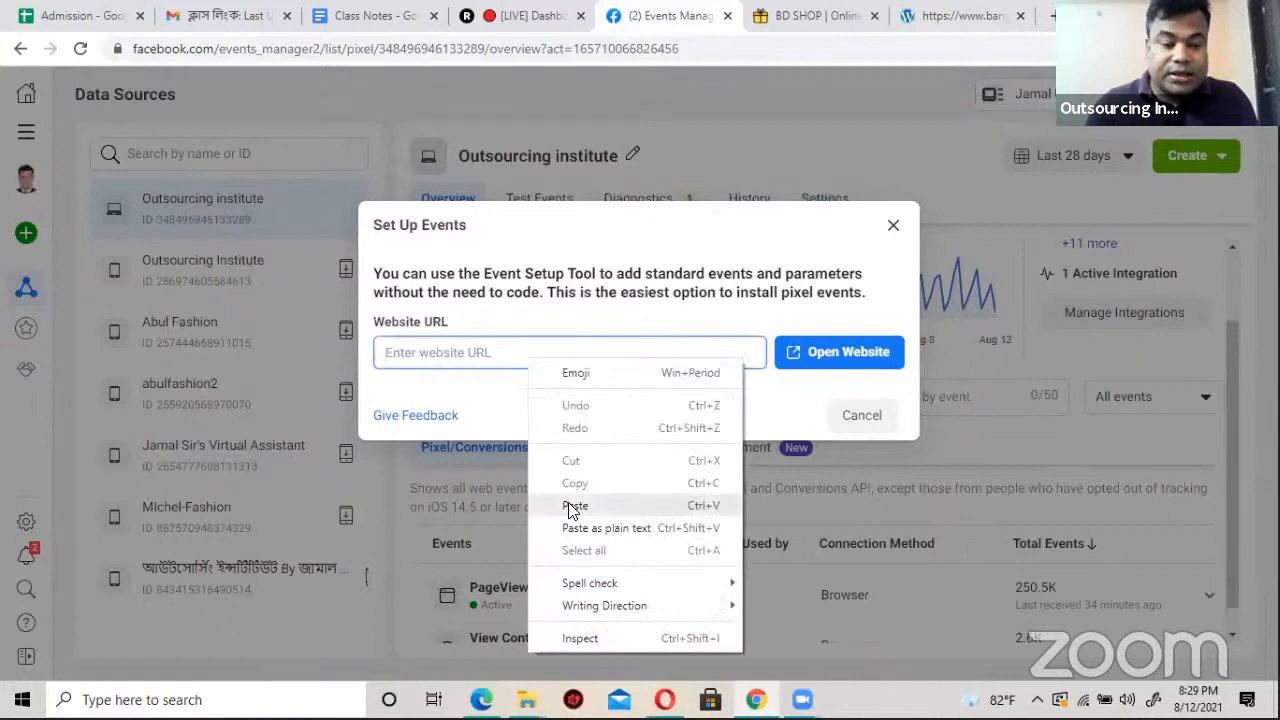
click(575, 506)
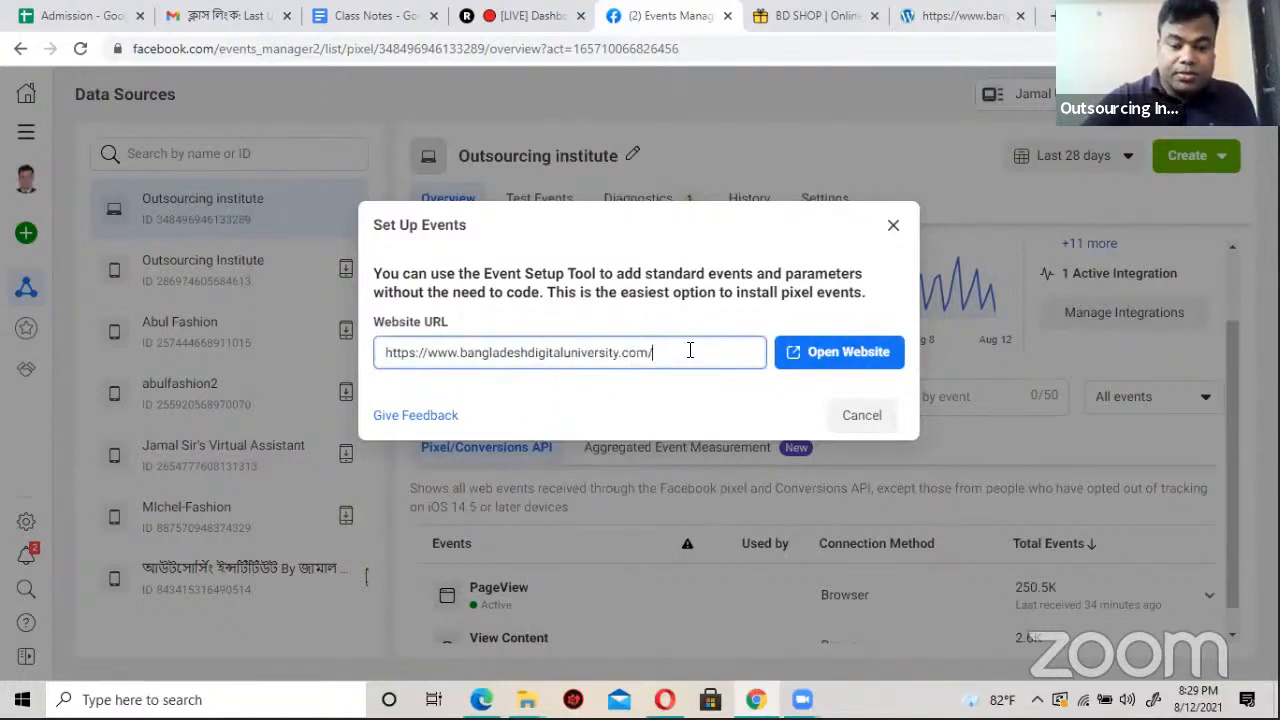
click(838, 352)
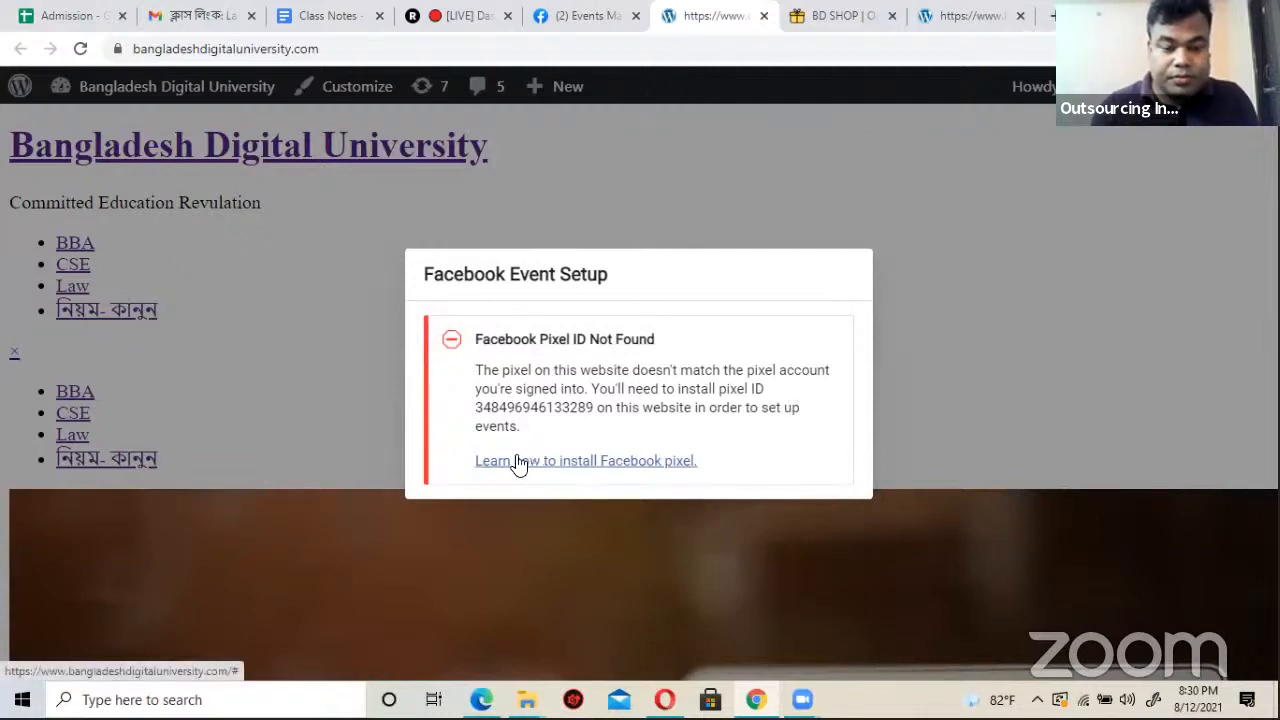
click(763, 17)
click(670, 356)
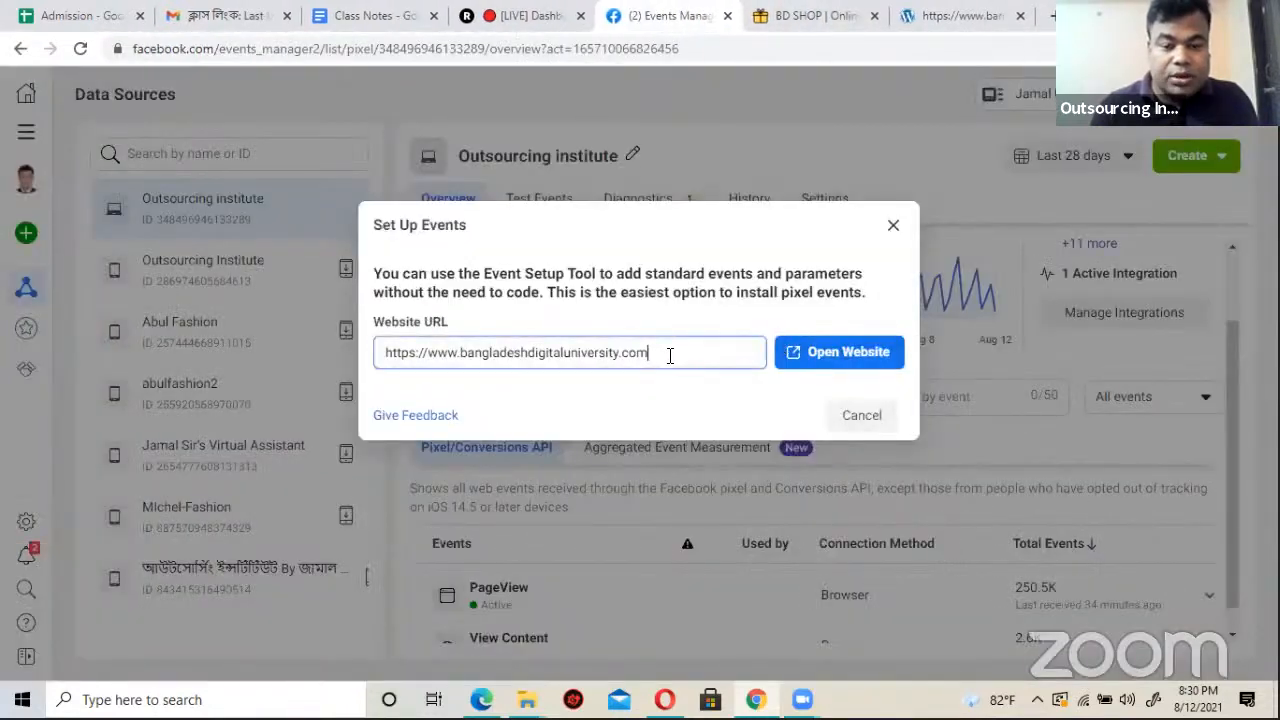
text(/)
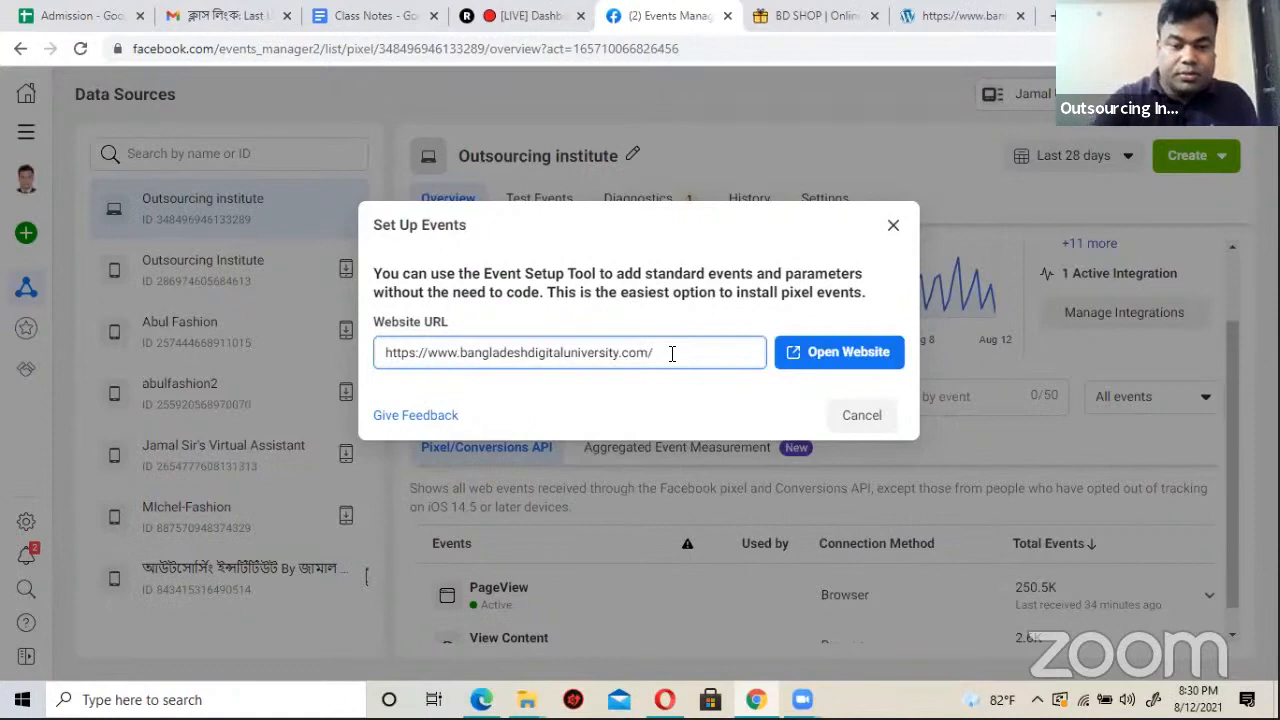
click(834, 354)
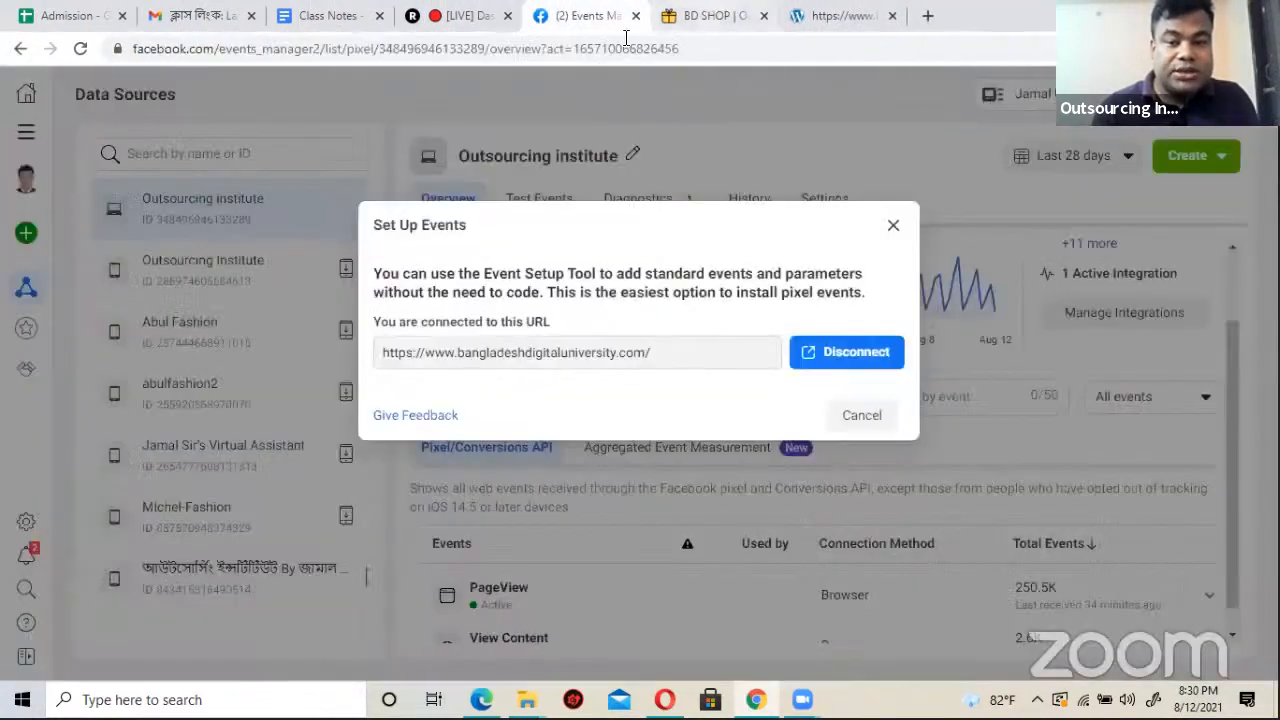
click(764, 16)
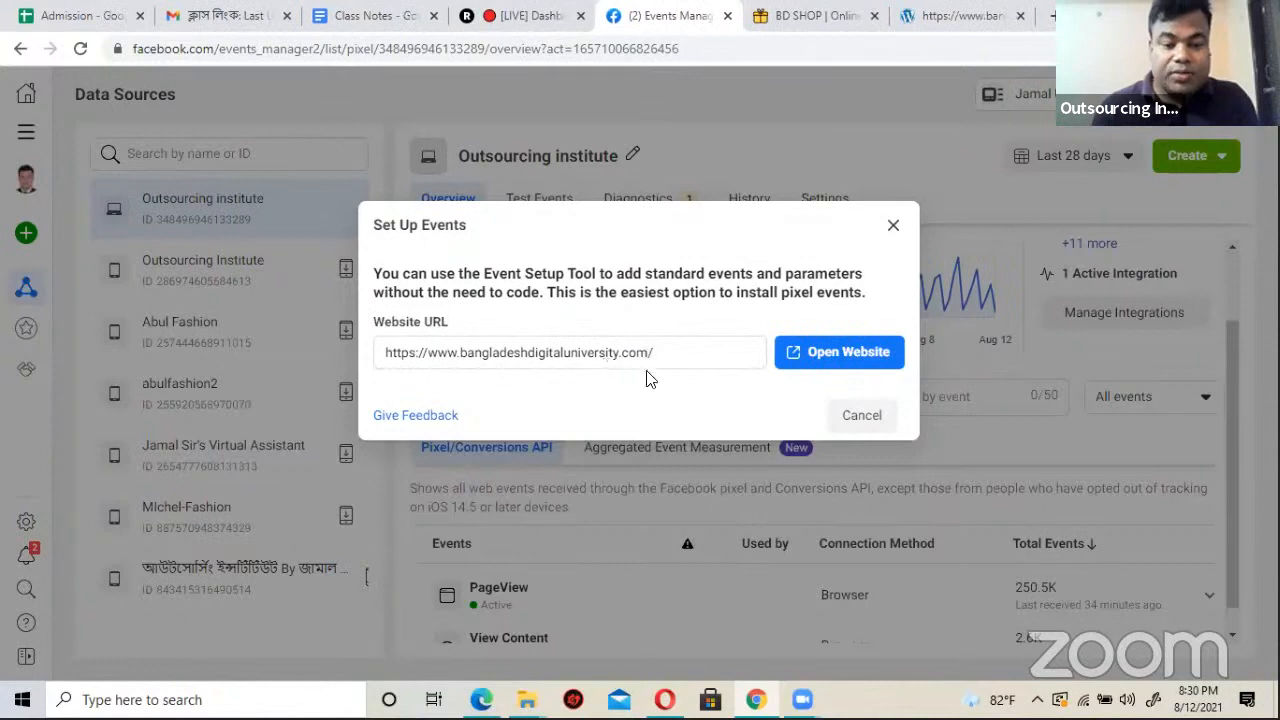
click(678, 355)
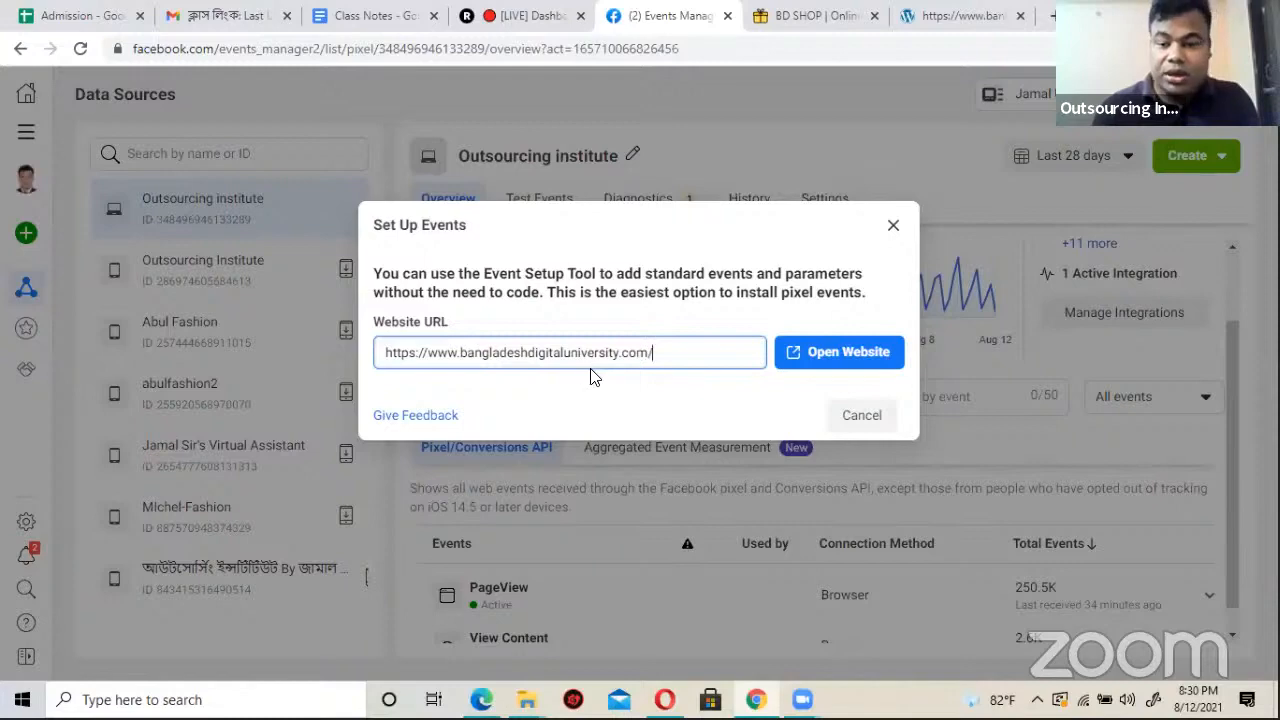
click(893, 225)
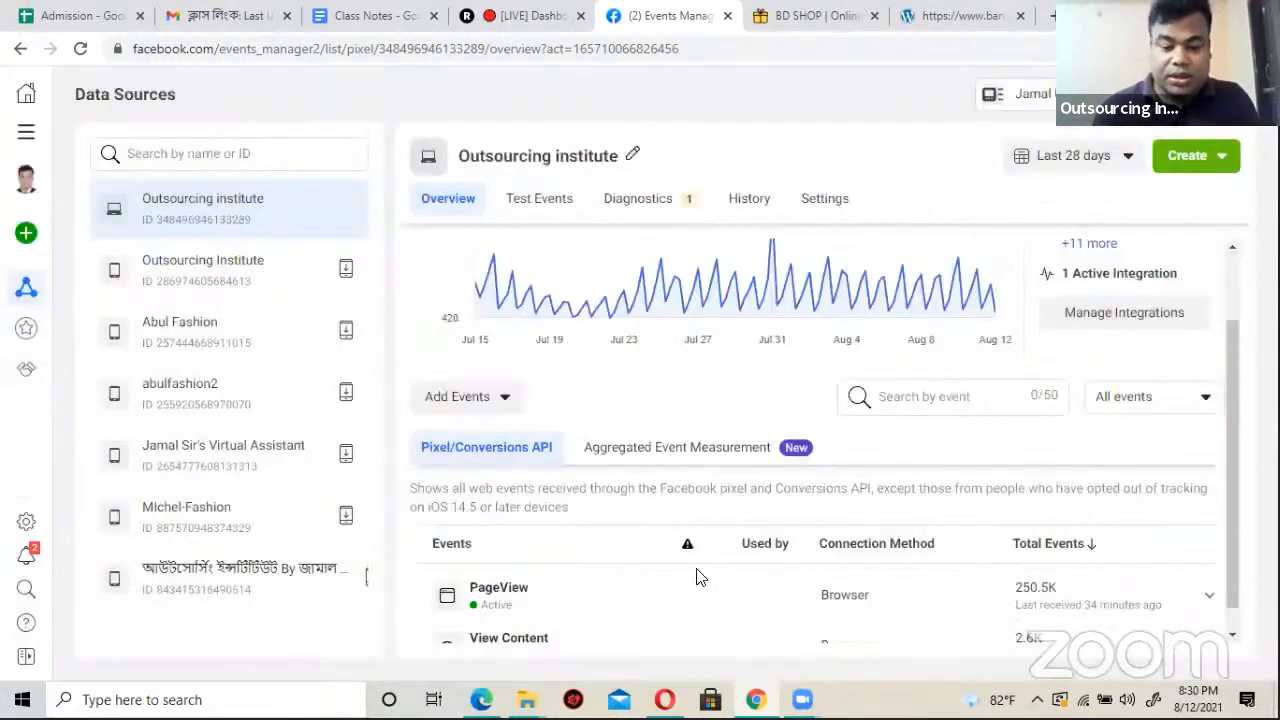
Step: Switch to Edge and open the Event Setup Tool for adding events from the kashem fashion pixel
click(481, 700)
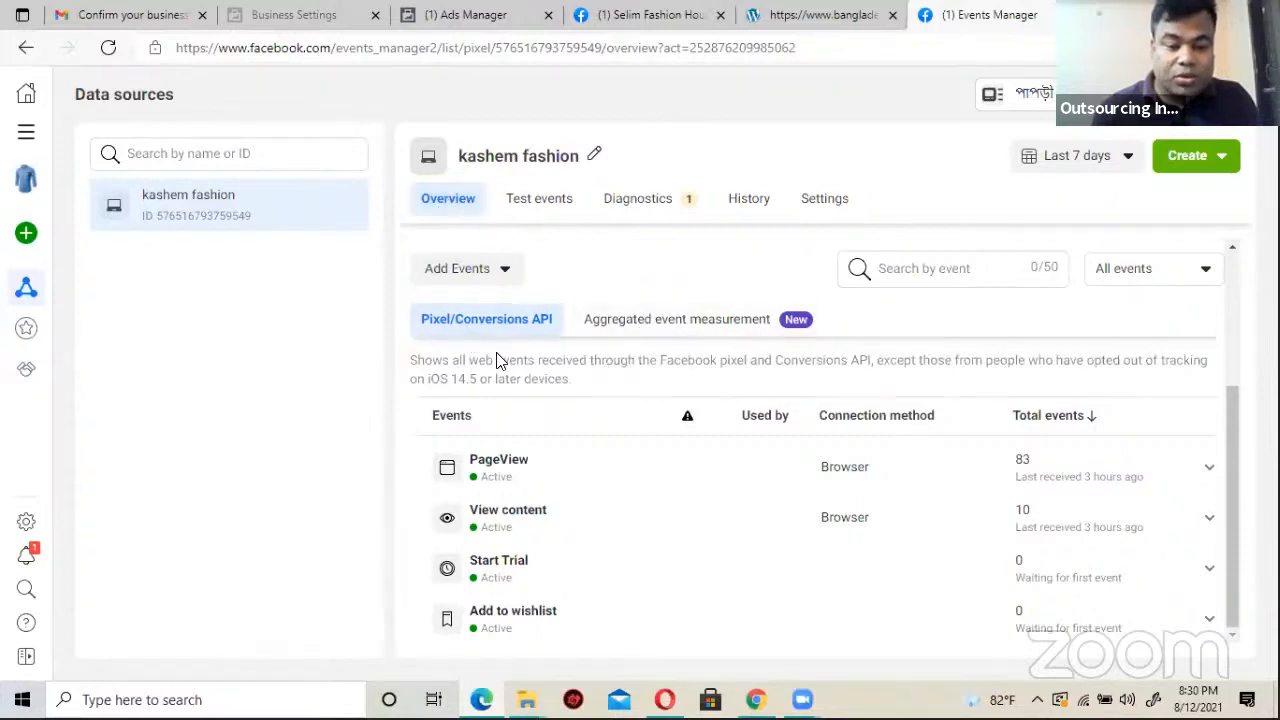
click(492, 277)
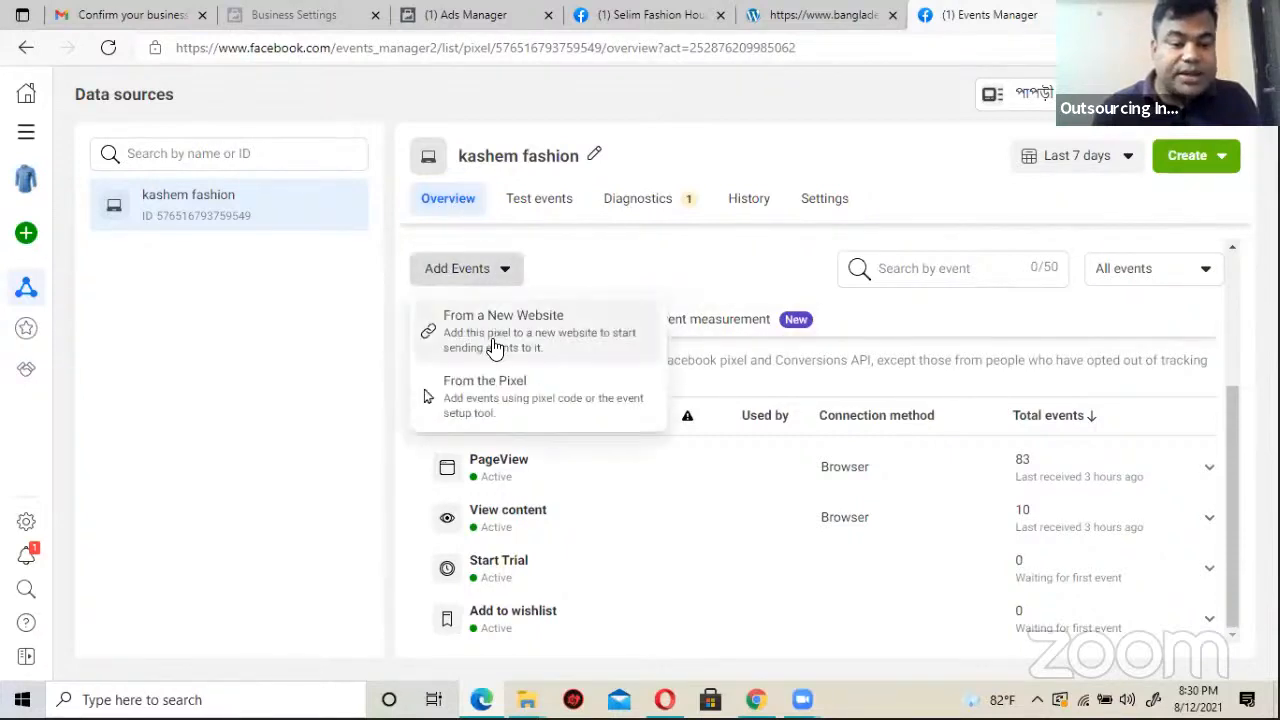
click(496, 392)
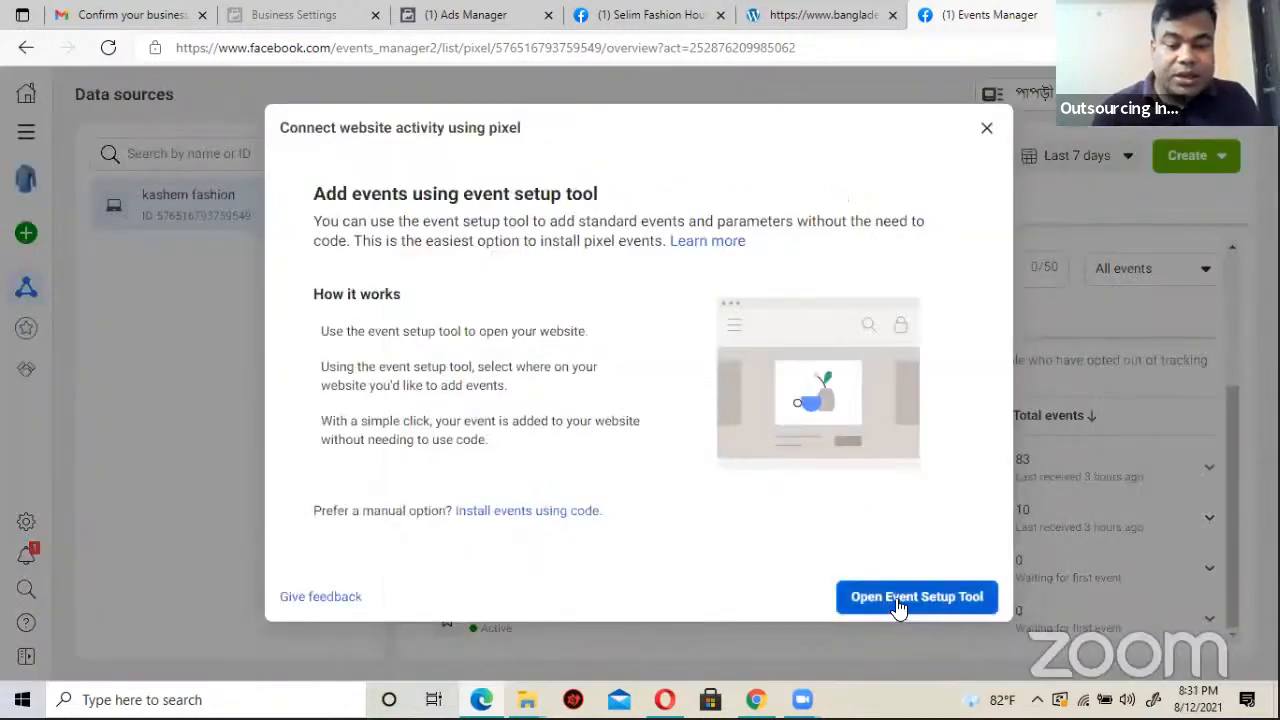
click(897, 598)
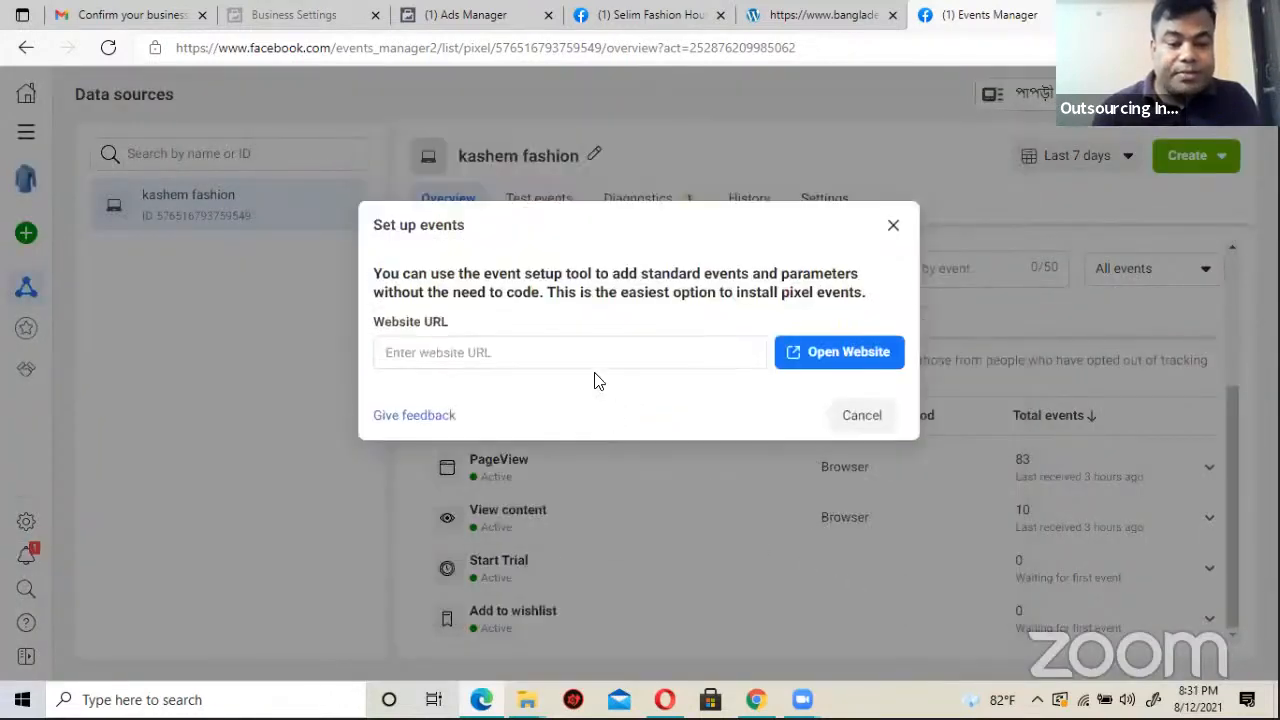
click(580, 350)
right_click(580, 352)
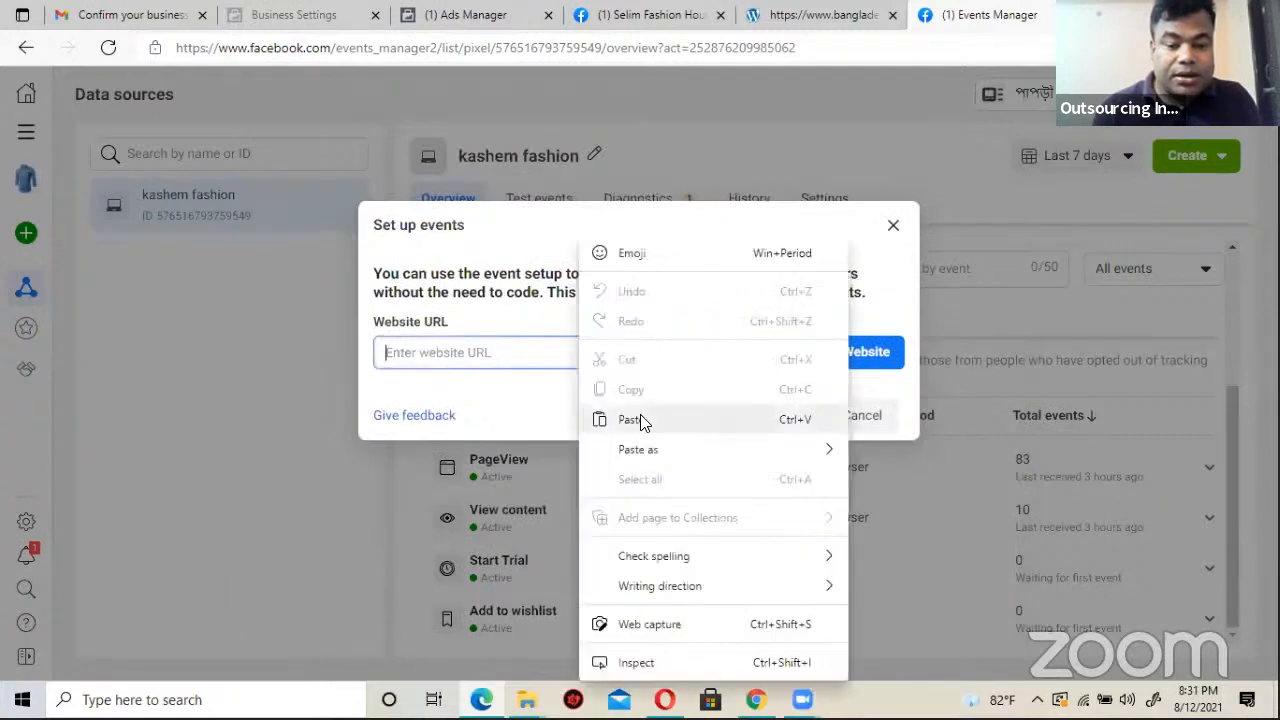
click(632, 420)
drag(692, 352, 648, 356)
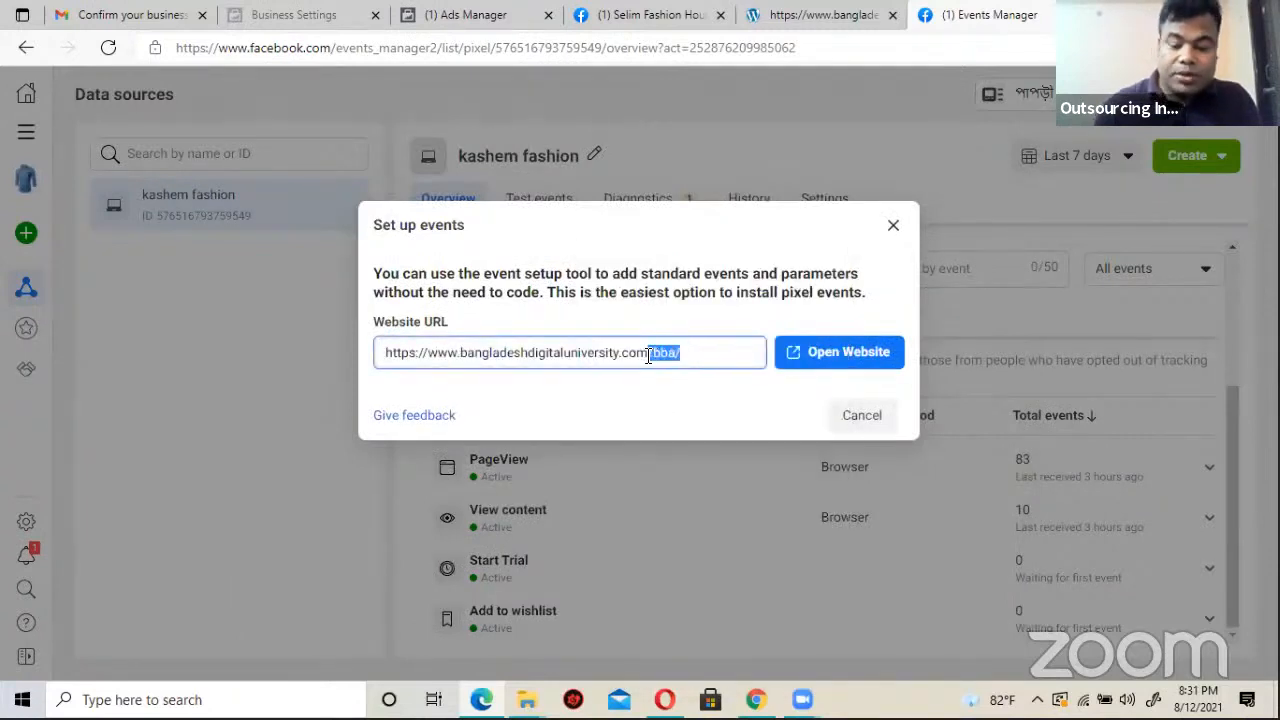
key(BackSpace)
click(834, 356)
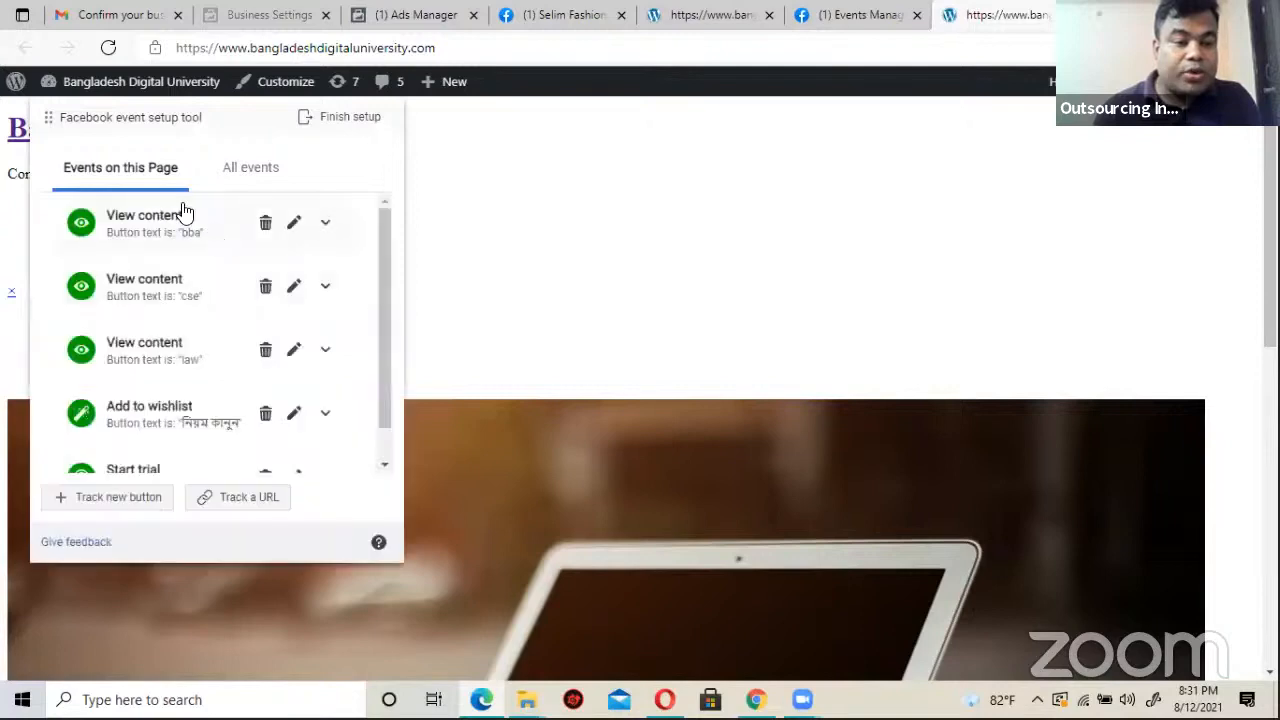
Step: Track the "Bangladesh Digital University" site title as a new button with the Subscribe event
click(119, 500)
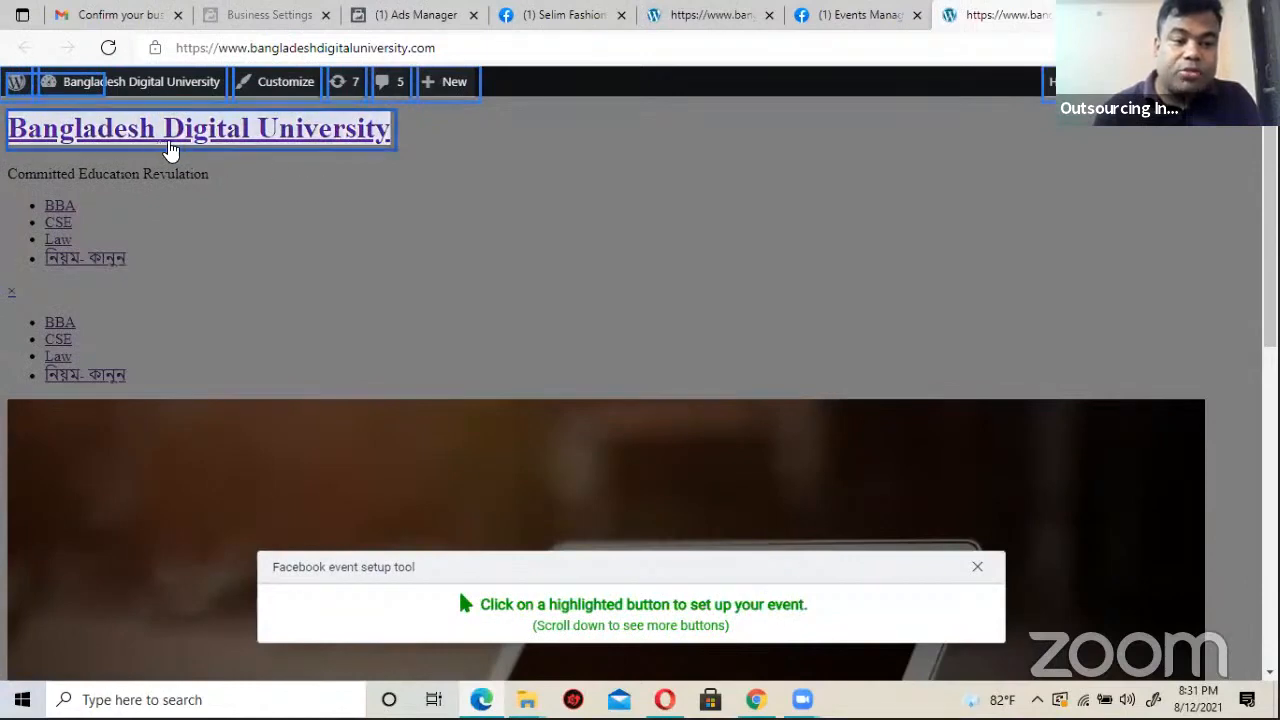
scroll(371, 194, down, 3)
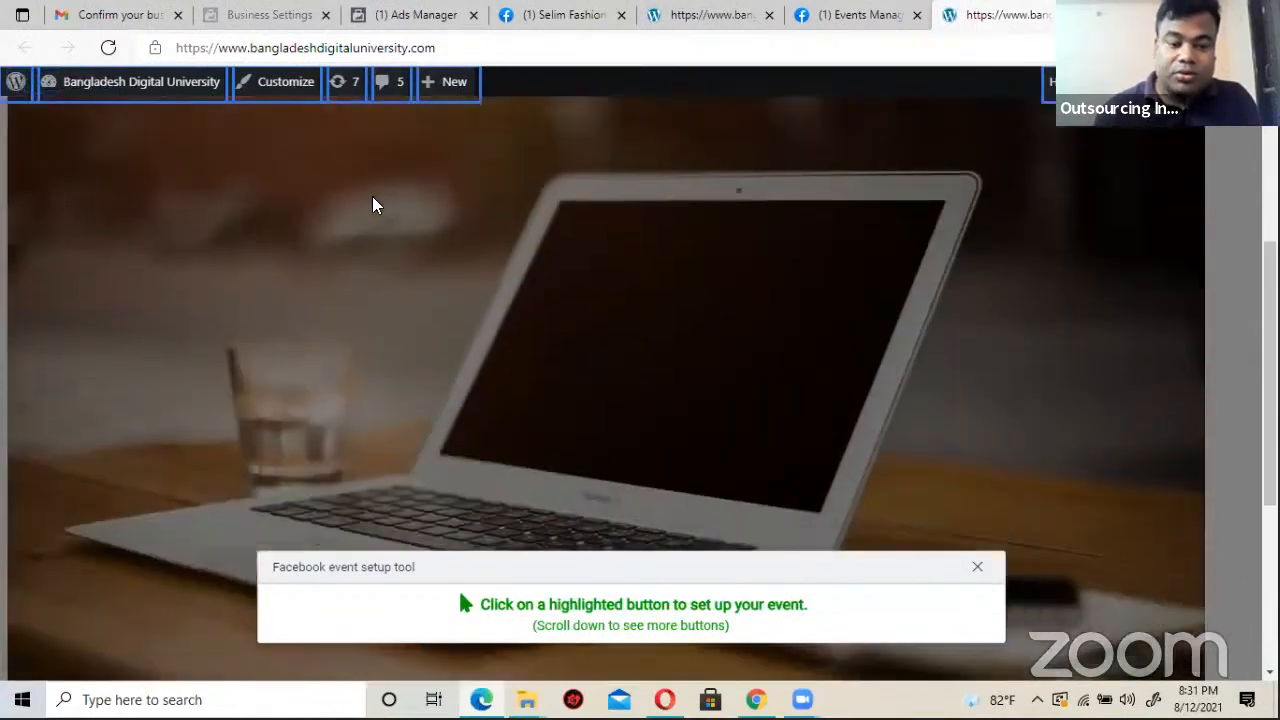
scroll(371, 194, up, 4)
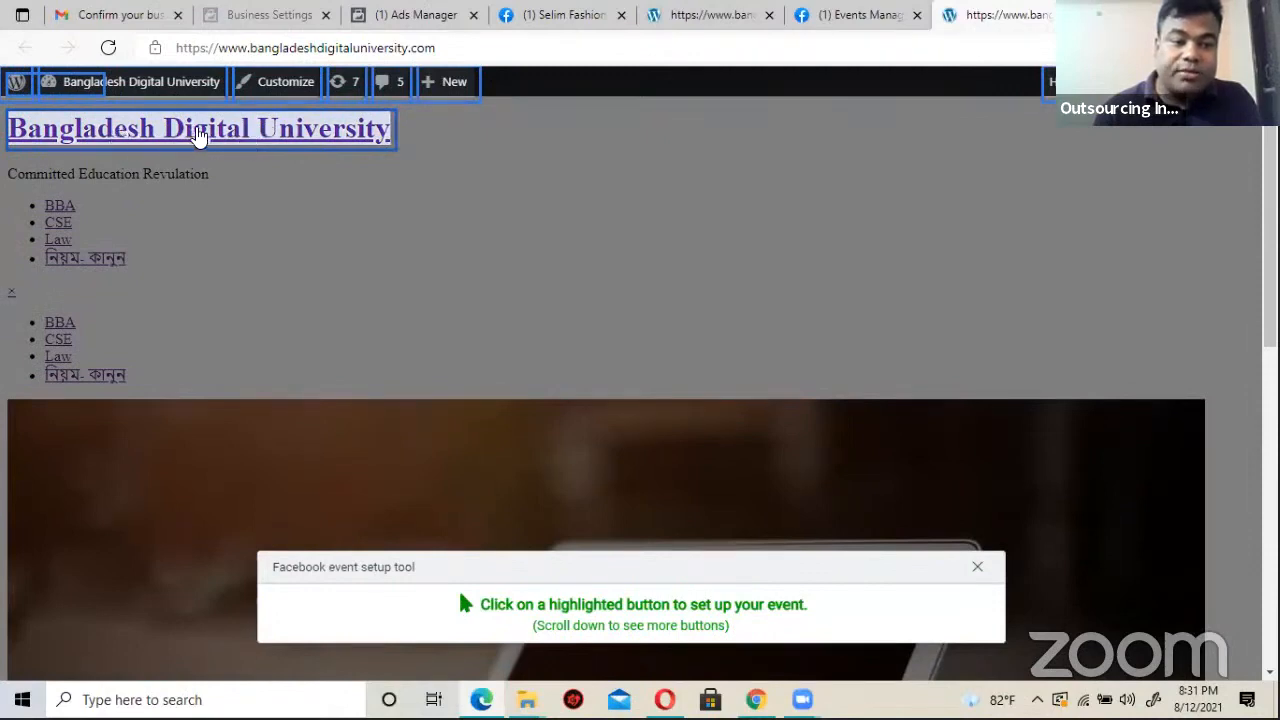
click(196, 137)
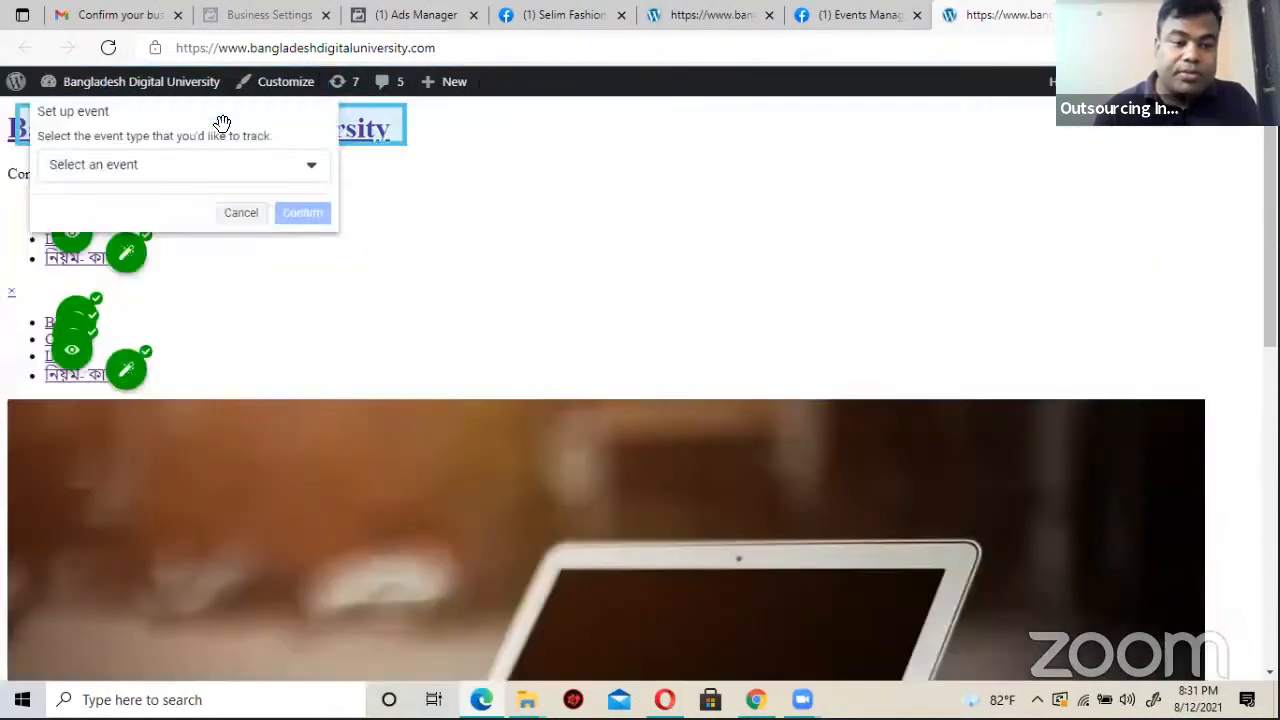
click(311, 169)
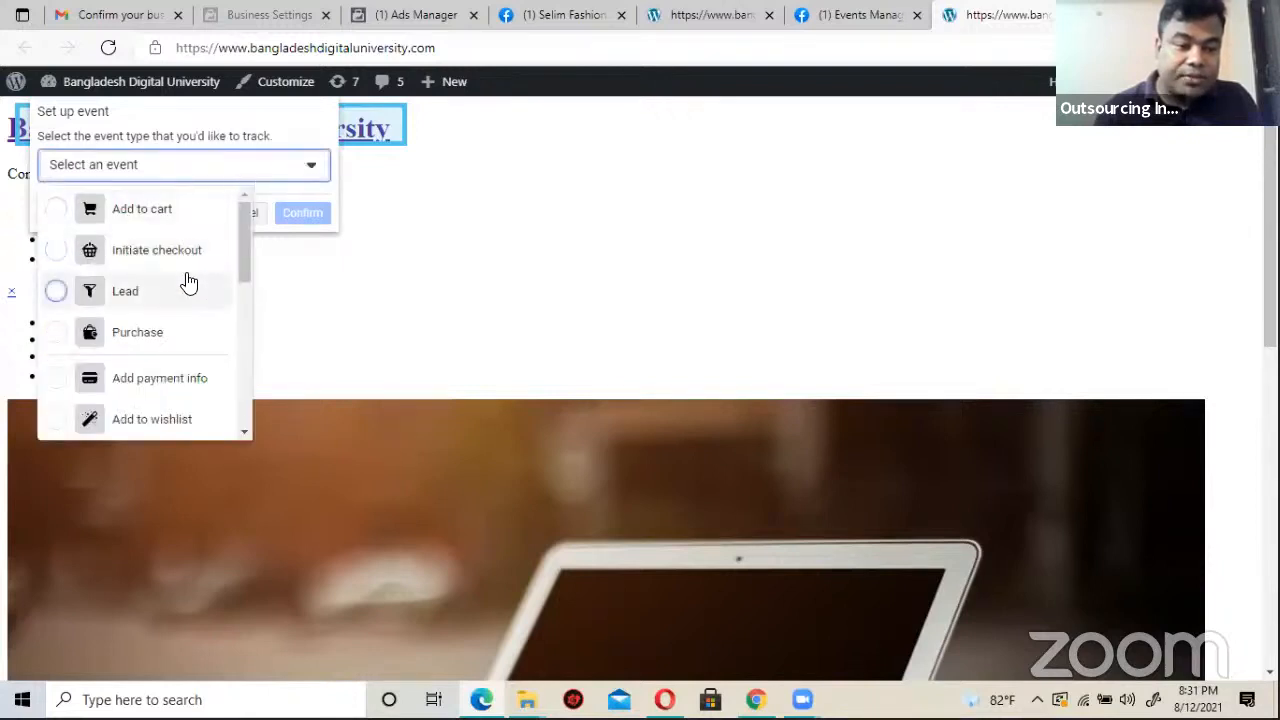
scroll(188, 284, down, 3)
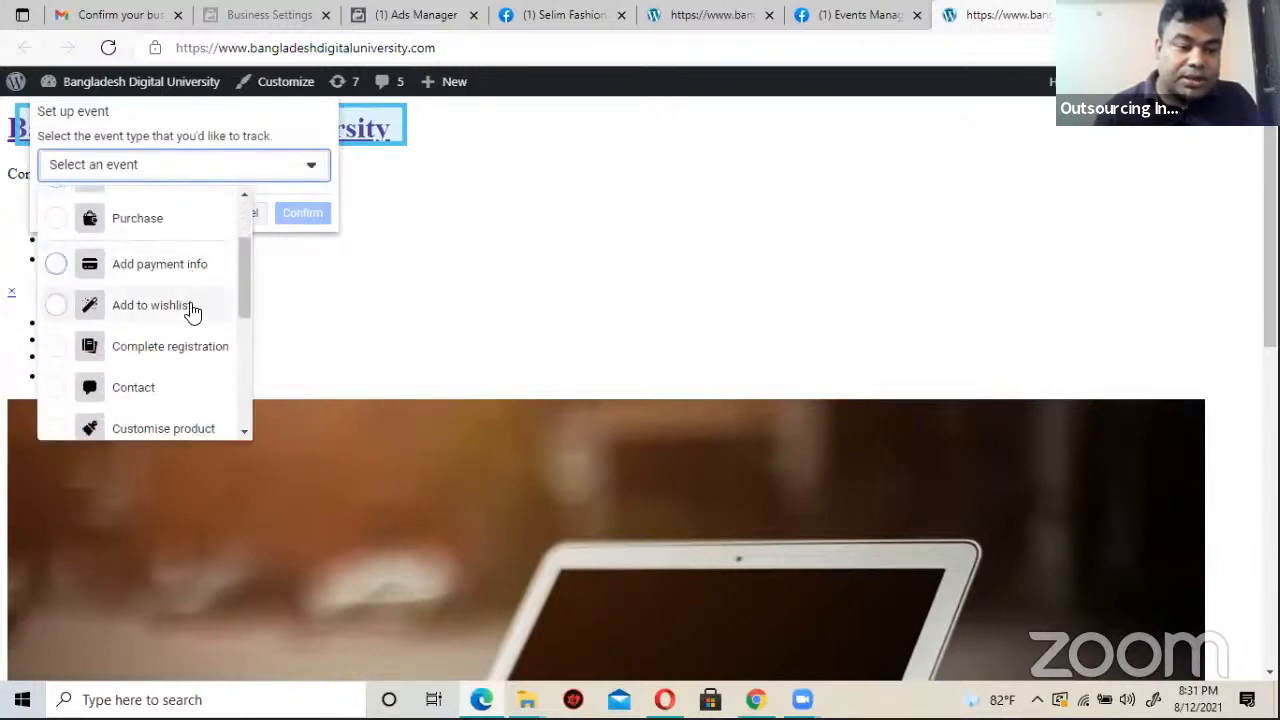
scroll(193, 312, down, 2)
scroll(193, 312, down, 3)
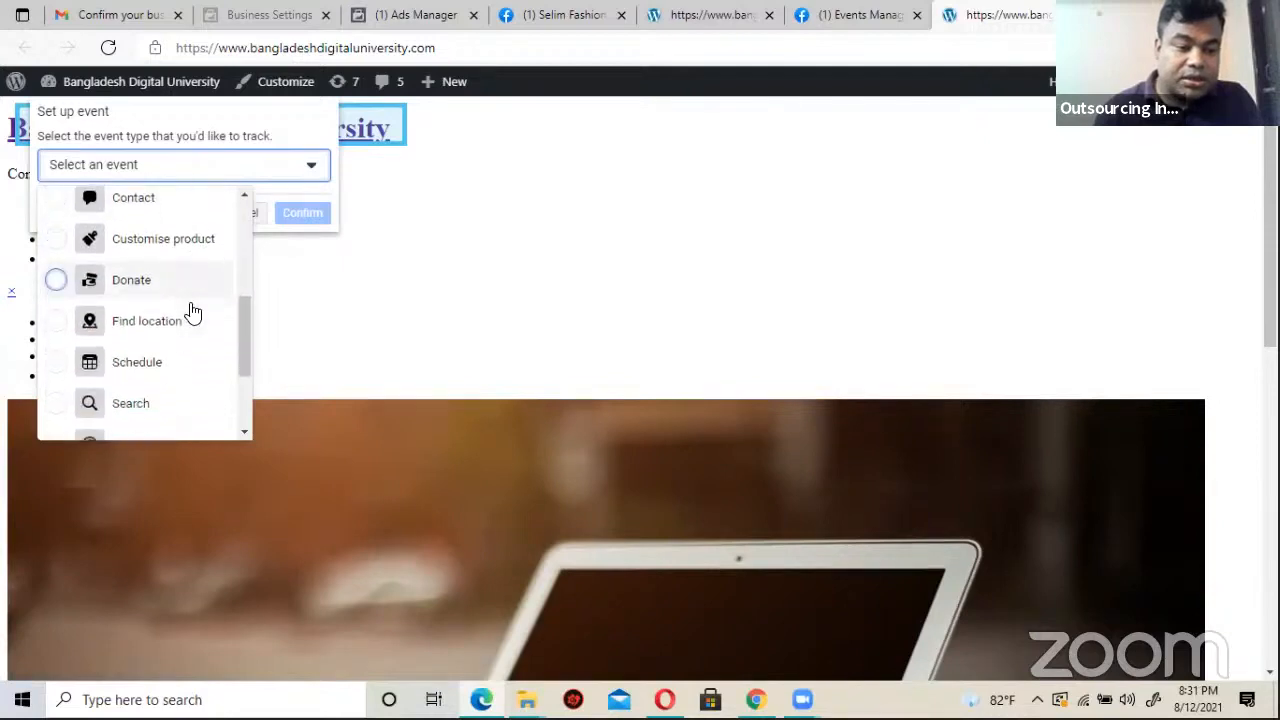
scroll(193, 312, down, 3)
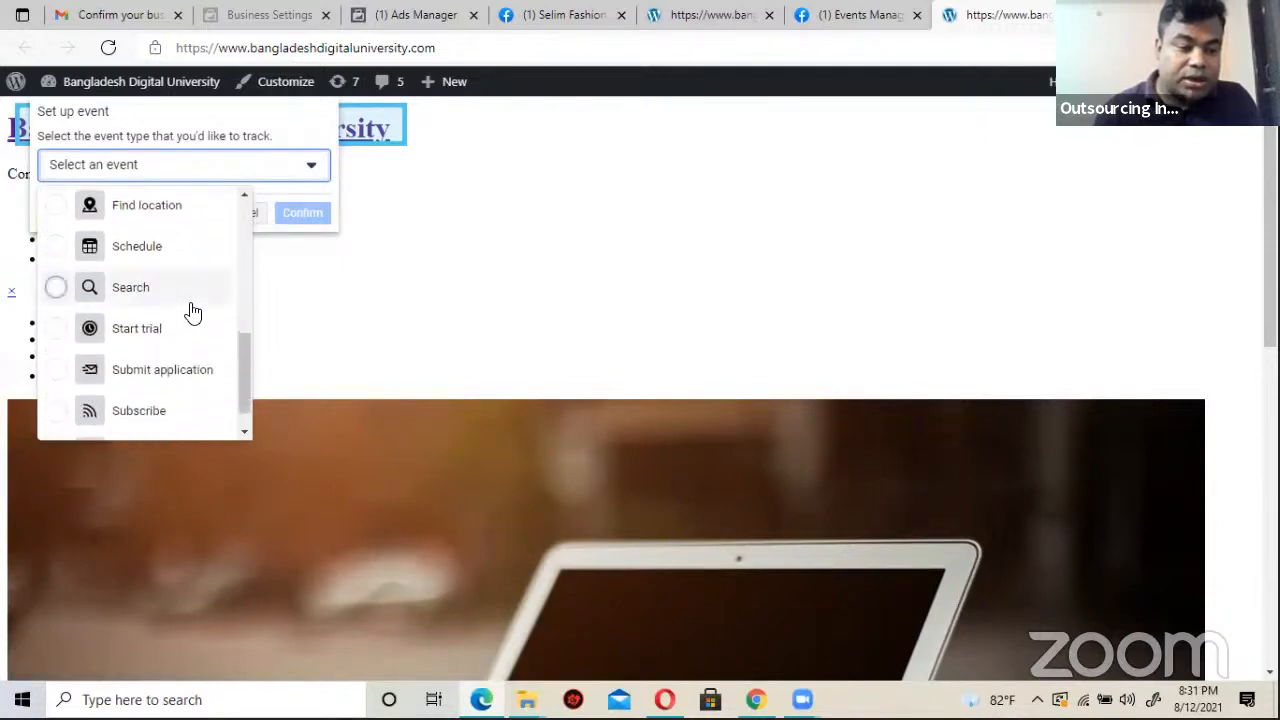
scroll(190, 310, down, 1)
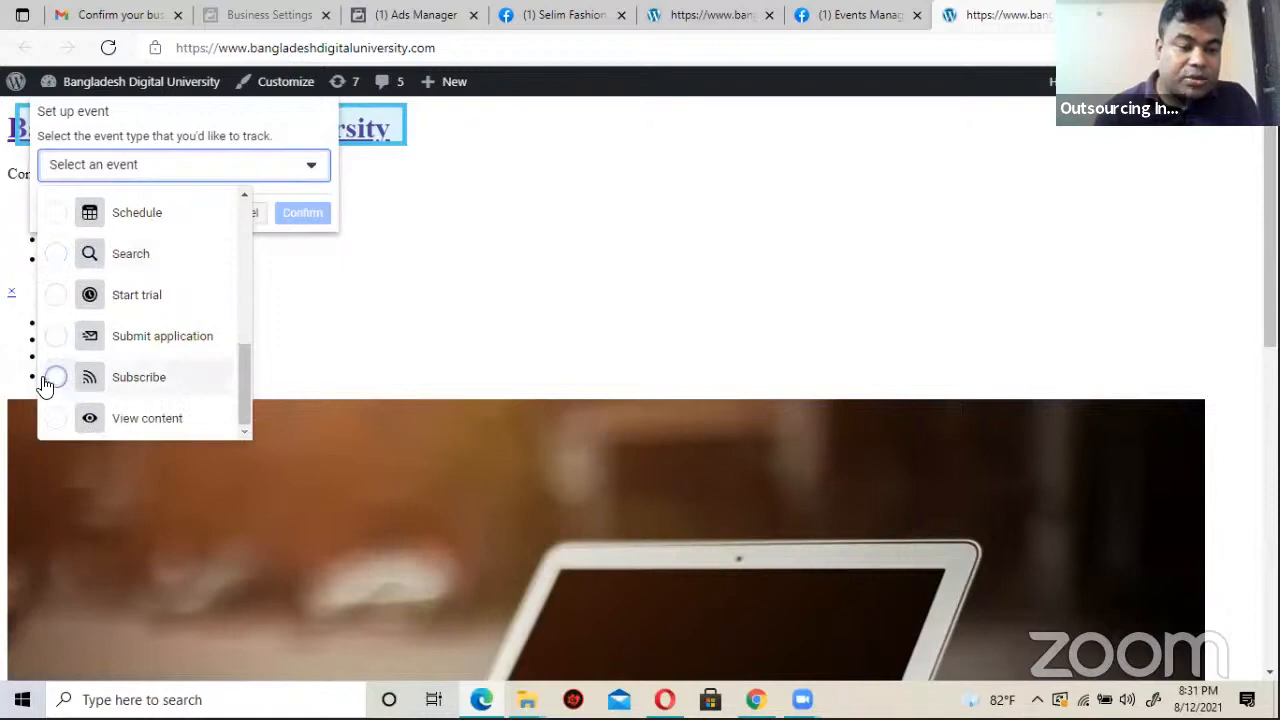
click(58, 379)
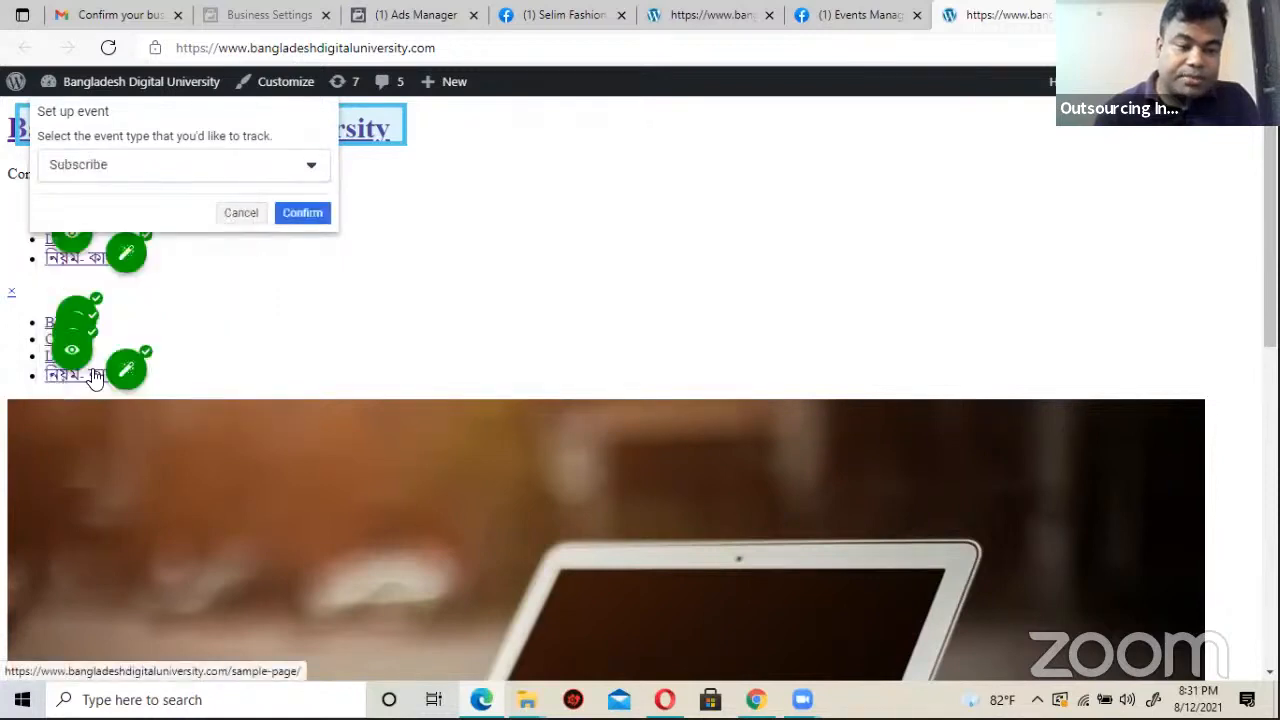
click(304, 214)
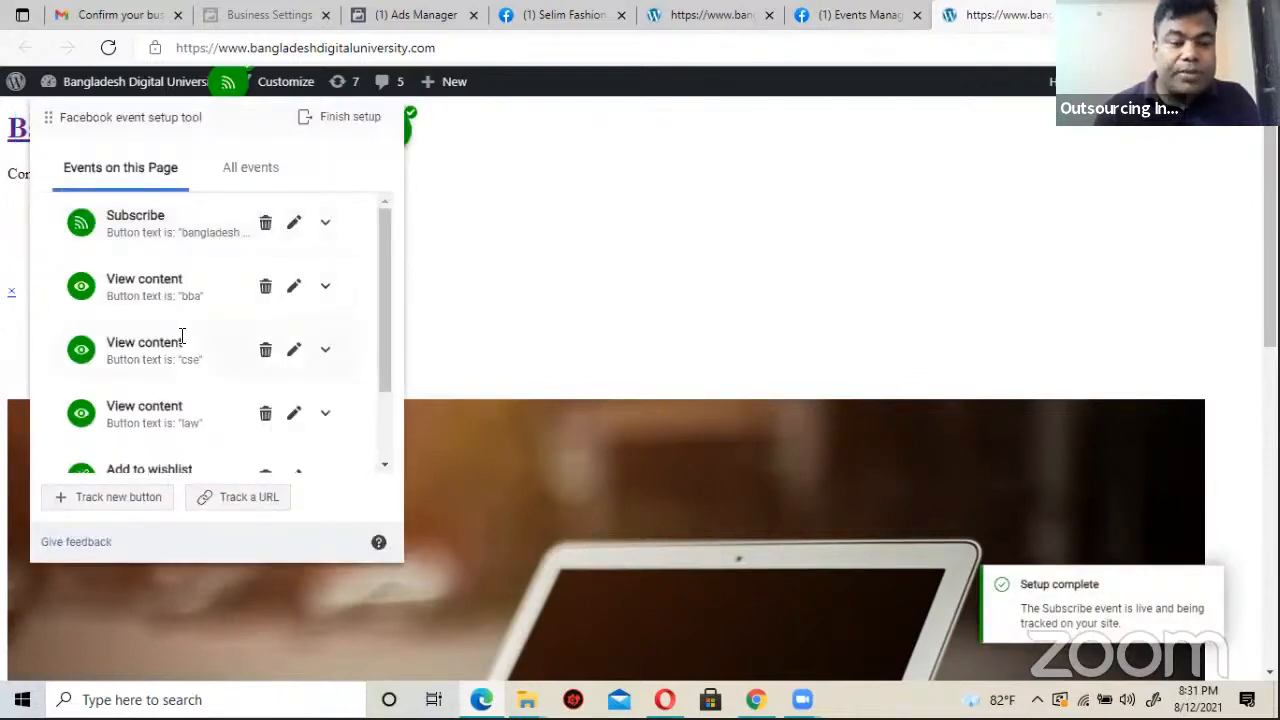
Step: Finish the event setup with the added Subscribe event and submit feedback that the Event Setup Tool was helpful
scroll(160, 245, down, 1)
scroll(163, 237, up, 1)
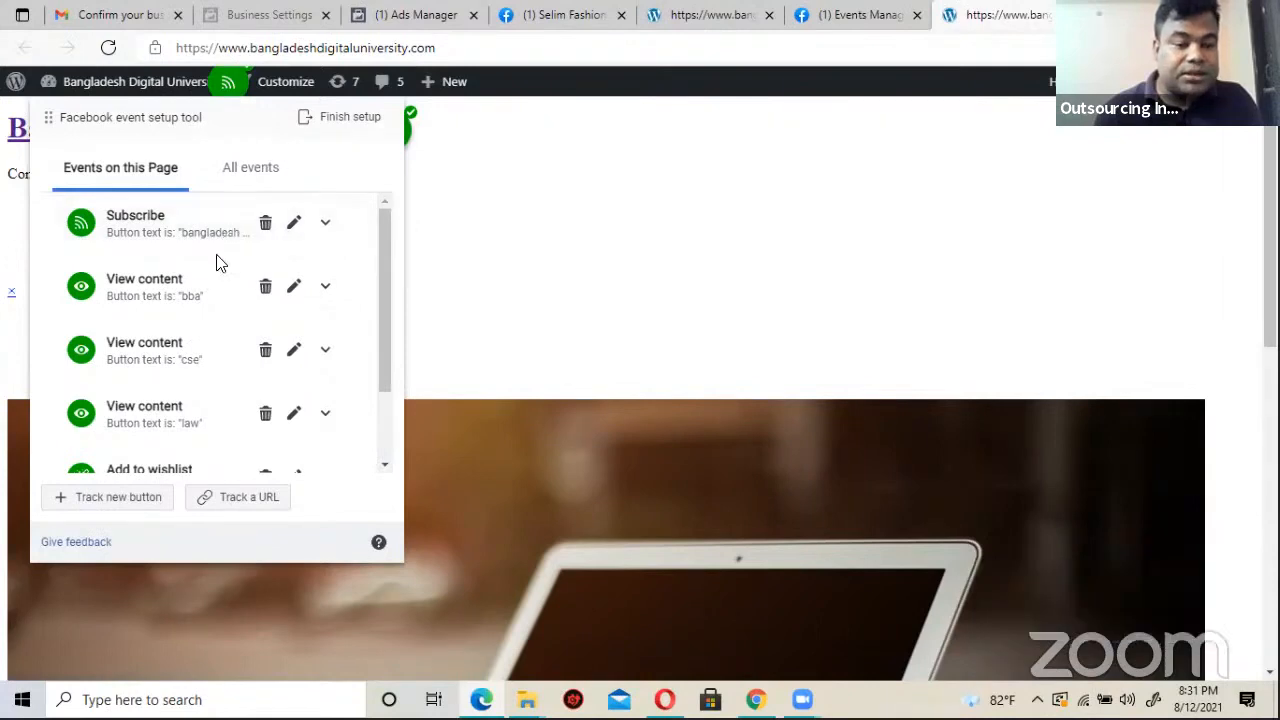
scroll(189, 380, down, 3)
scroll(183, 377, down, 3)
scroll(175, 378, up, 4)
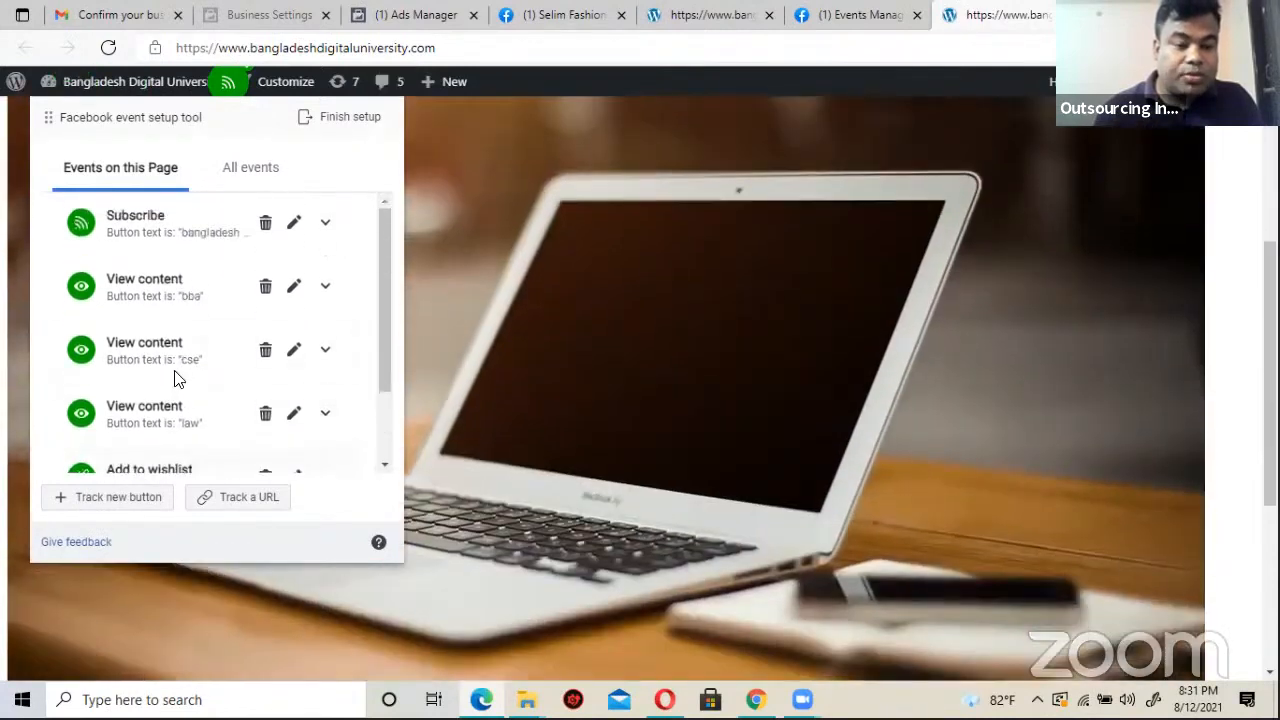
scroll(220, 360, up, 3)
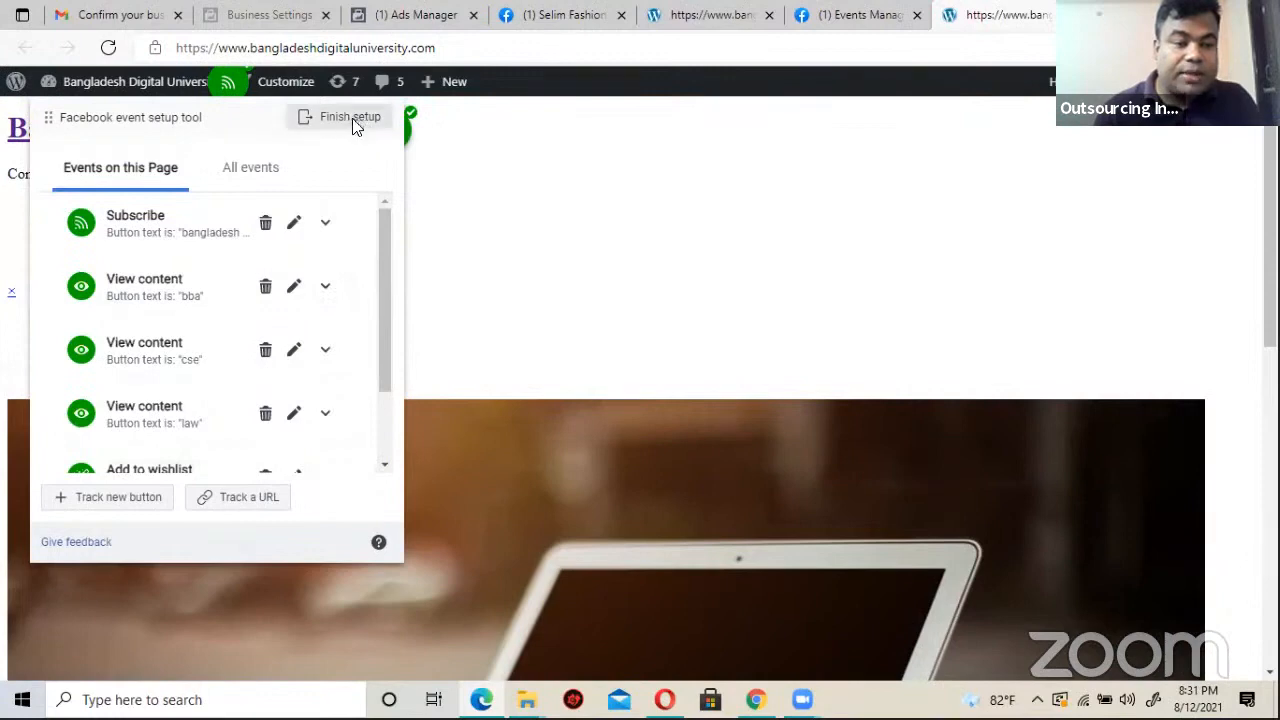
click(350, 118)
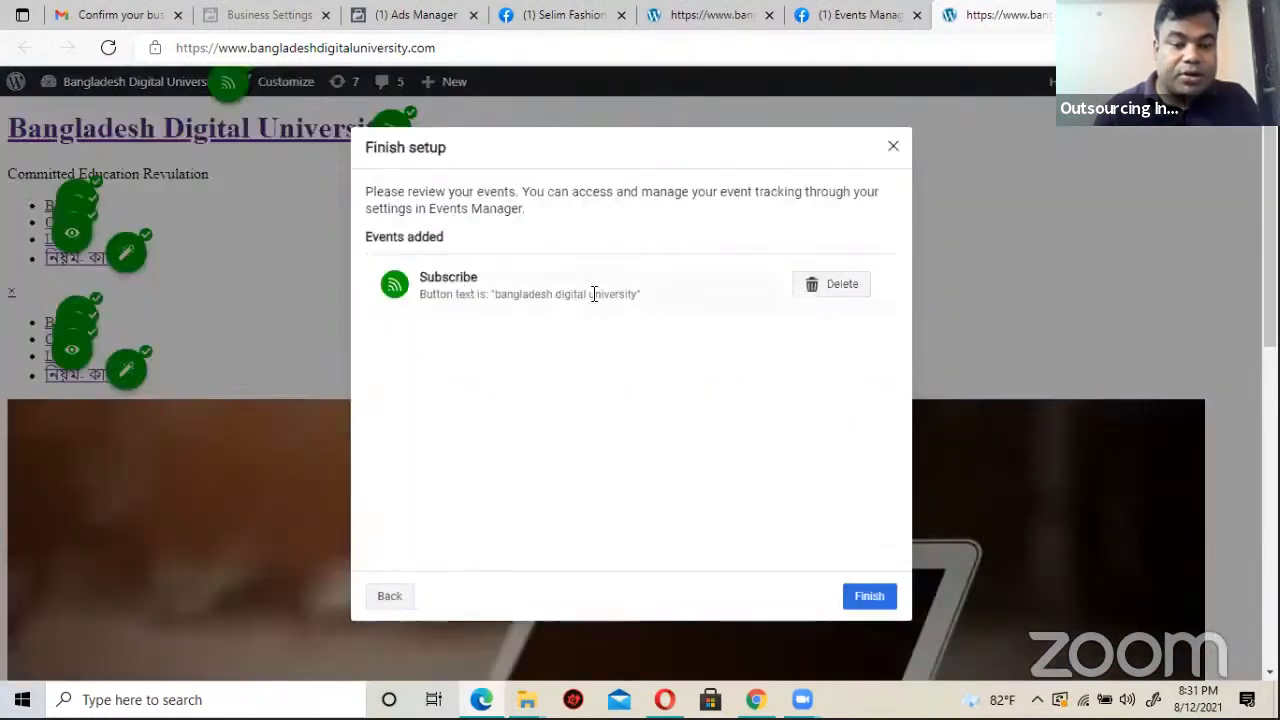
click(870, 598)
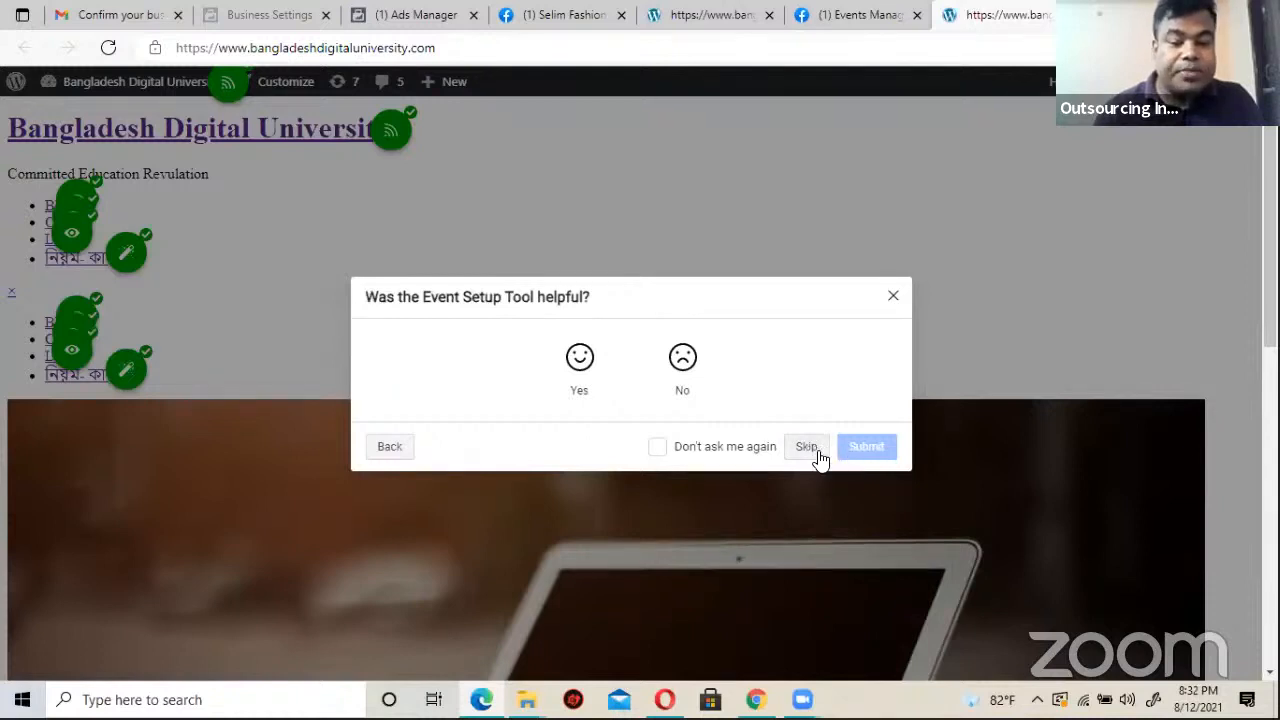
click(581, 360)
click(848, 511)
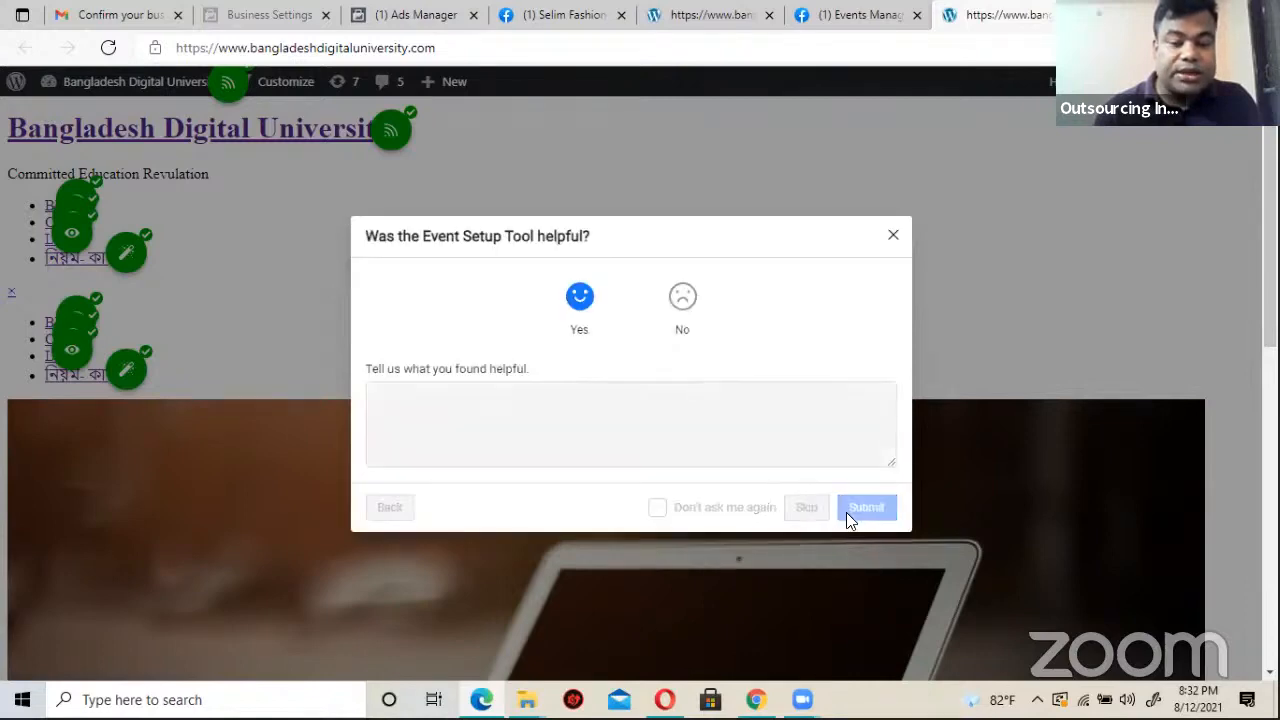
Step: Return to Ads Manager and open Events Manager to show the kashem fashion pixel overview
click(563, 16)
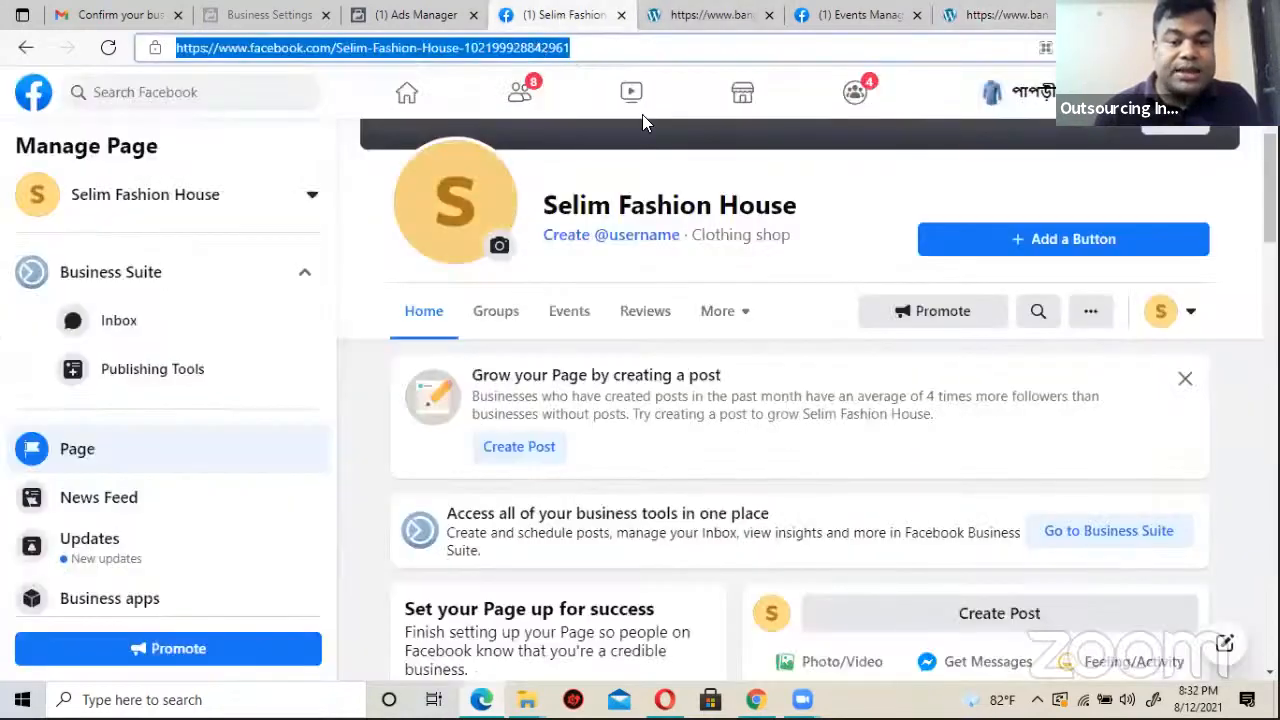
click(420, 15)
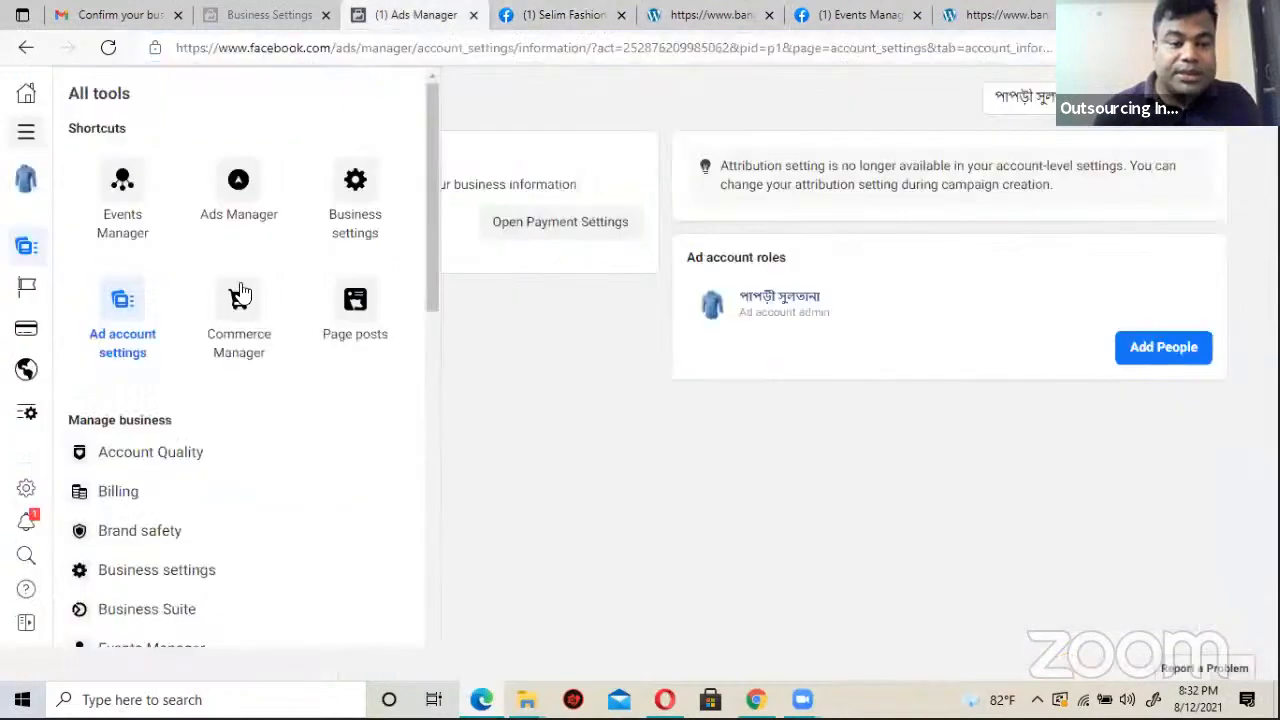
click(119, 189)
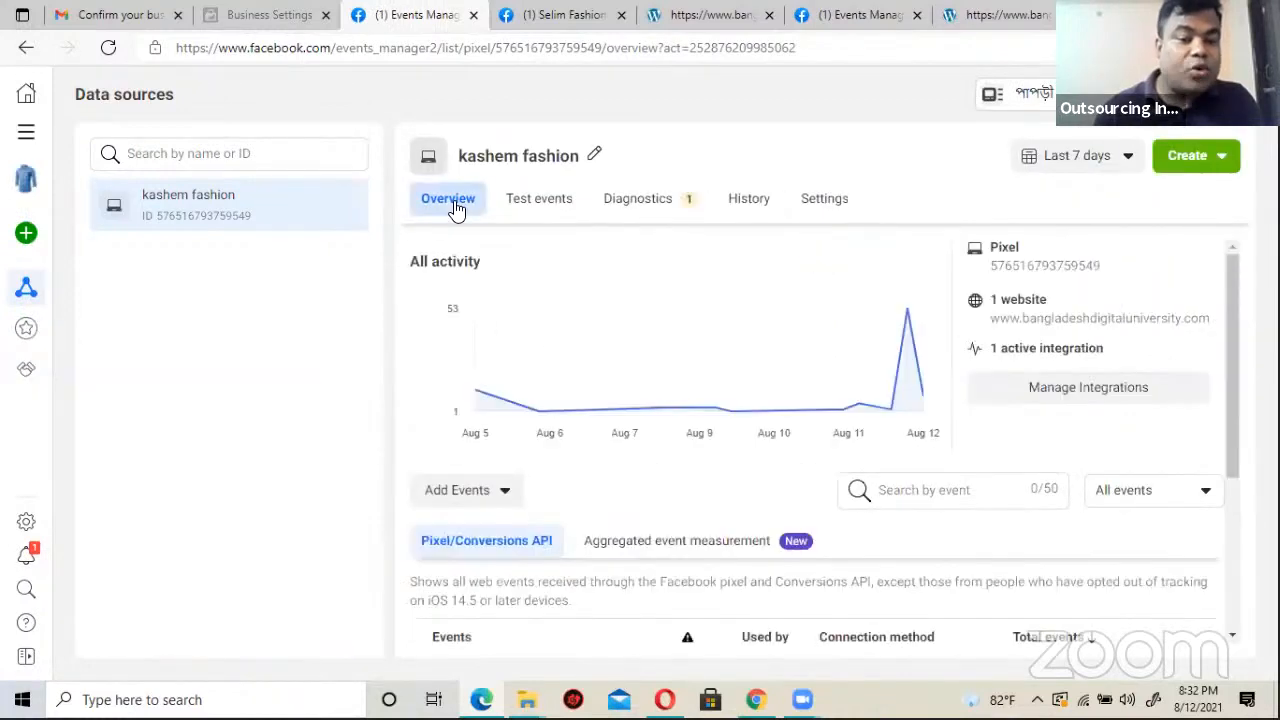
Step: View the options for adding events to the kashem fashion pixel and examine its event list, connection methods and totals
click(486, 498)
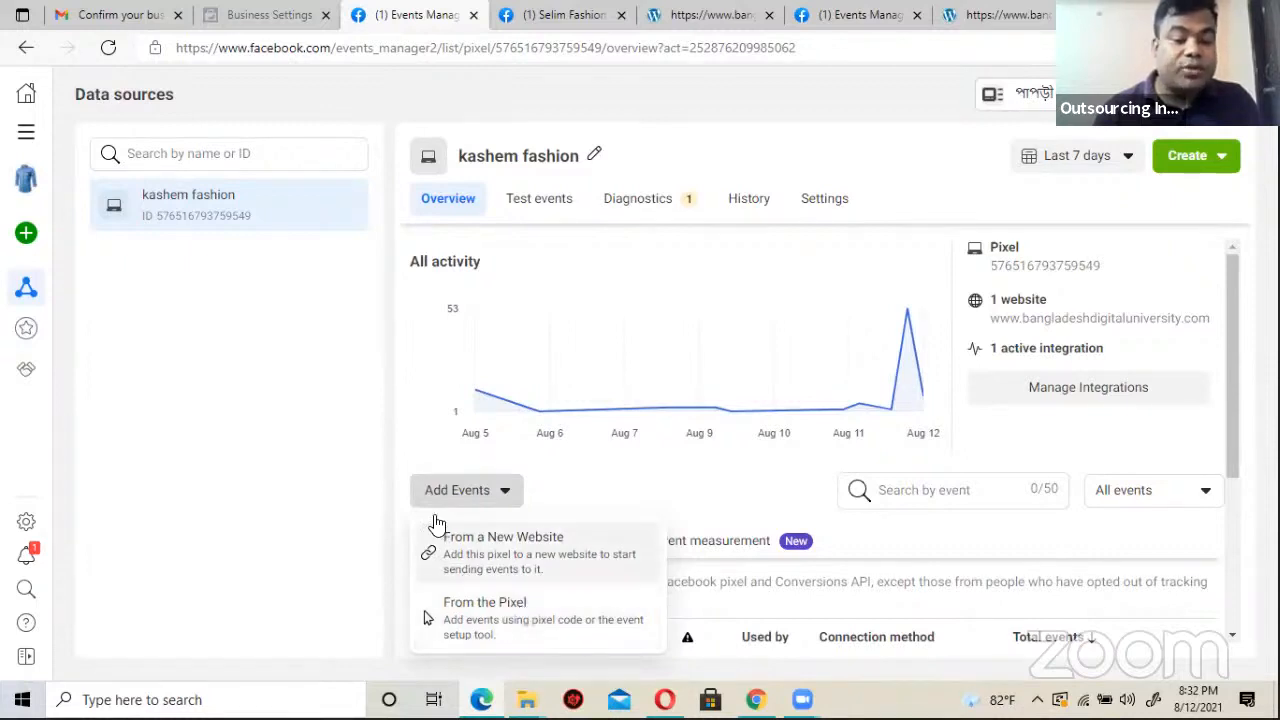
click(390, 425)
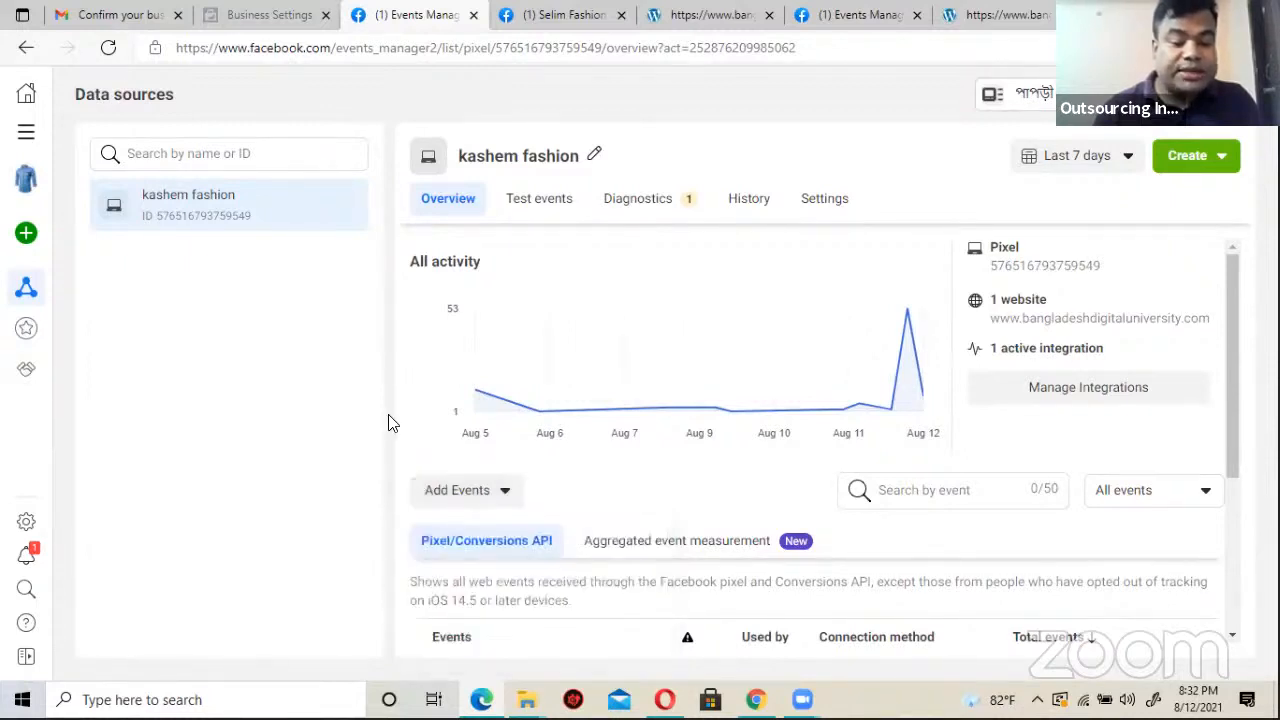
scroll(545, 517, down, 3)
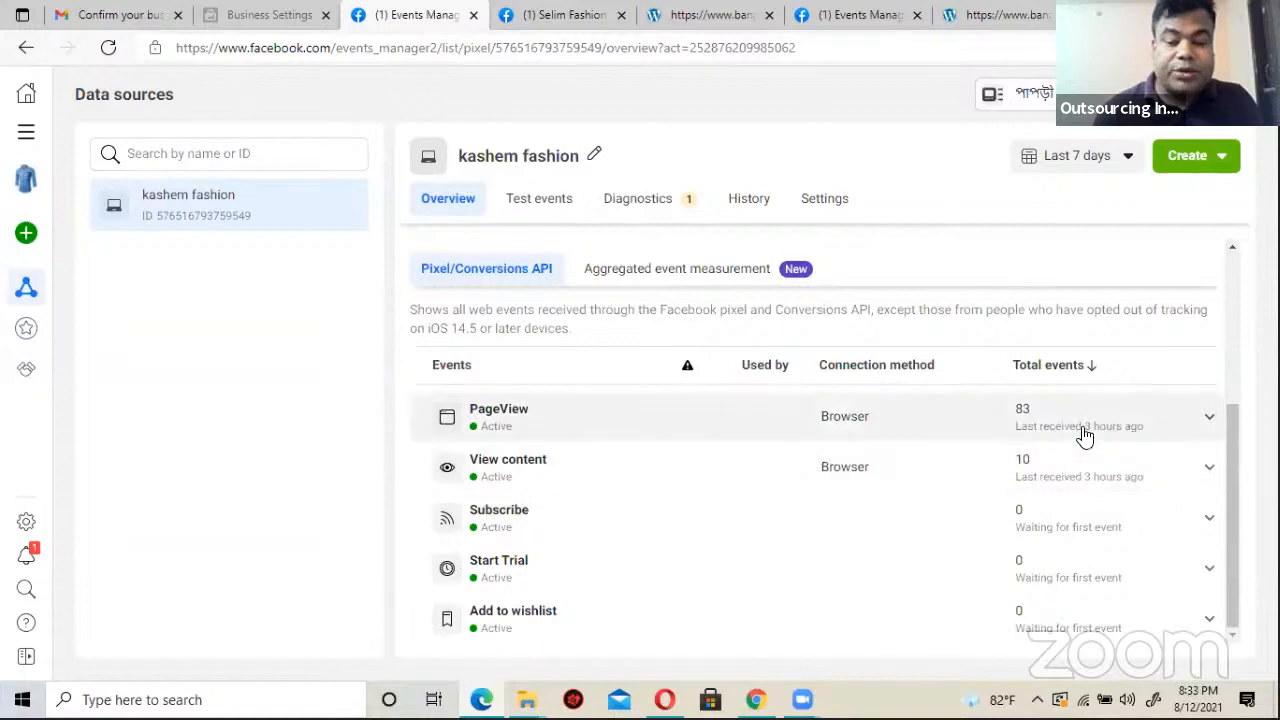
scroll(1035, 483, up, 2)
scroll(603, 497, down, 1)
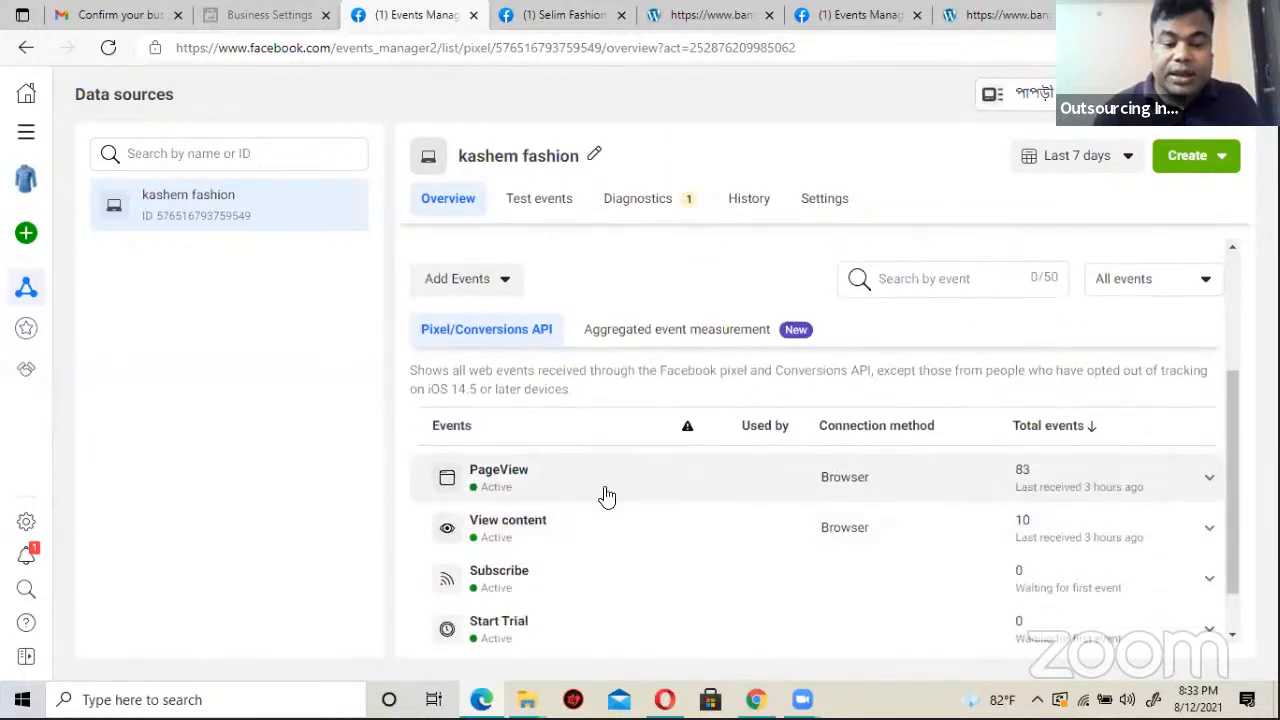
Step: Recheck the event sources offered for the pixel, and review its activity chart and each listed event's status
click(501, 281)
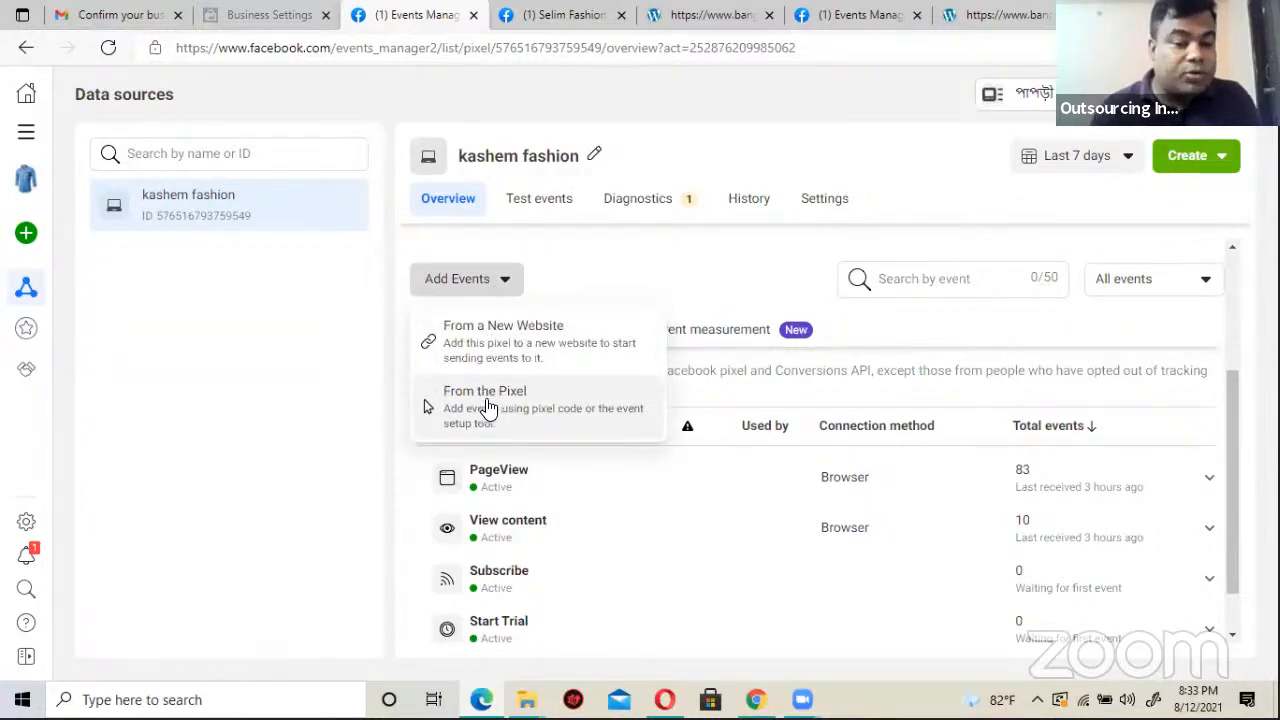
click(578, 270)
scroll(515, 281, up, 2)
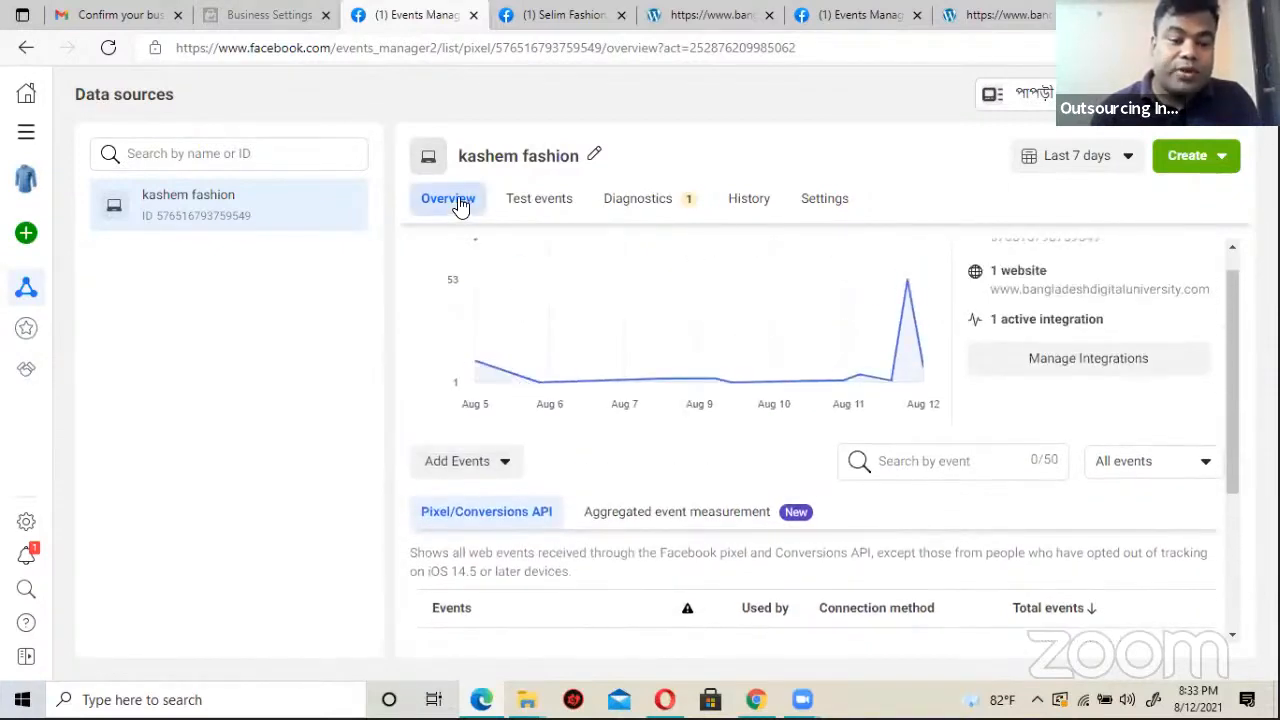
scroll(485, 440, down, 1)
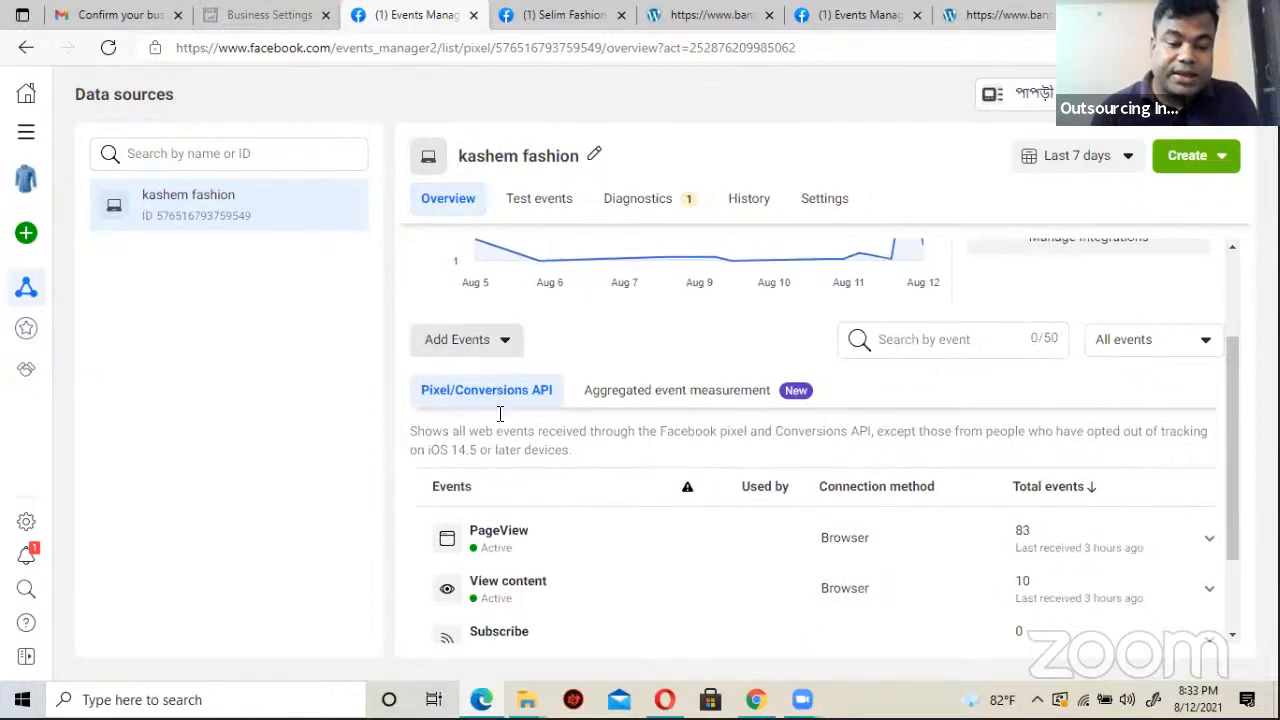
scroll(518, 537, down, 1)
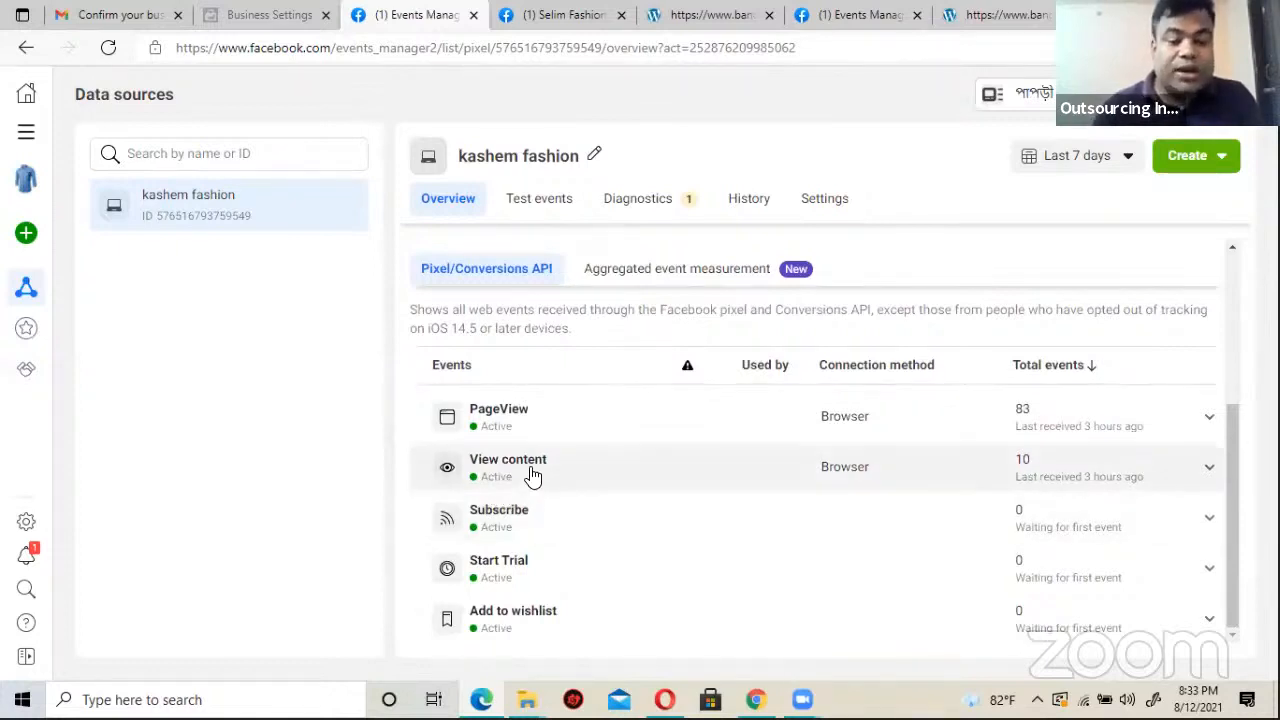
scroll(926, 489, up, 1)
scroll(1043, 555, down, 1)
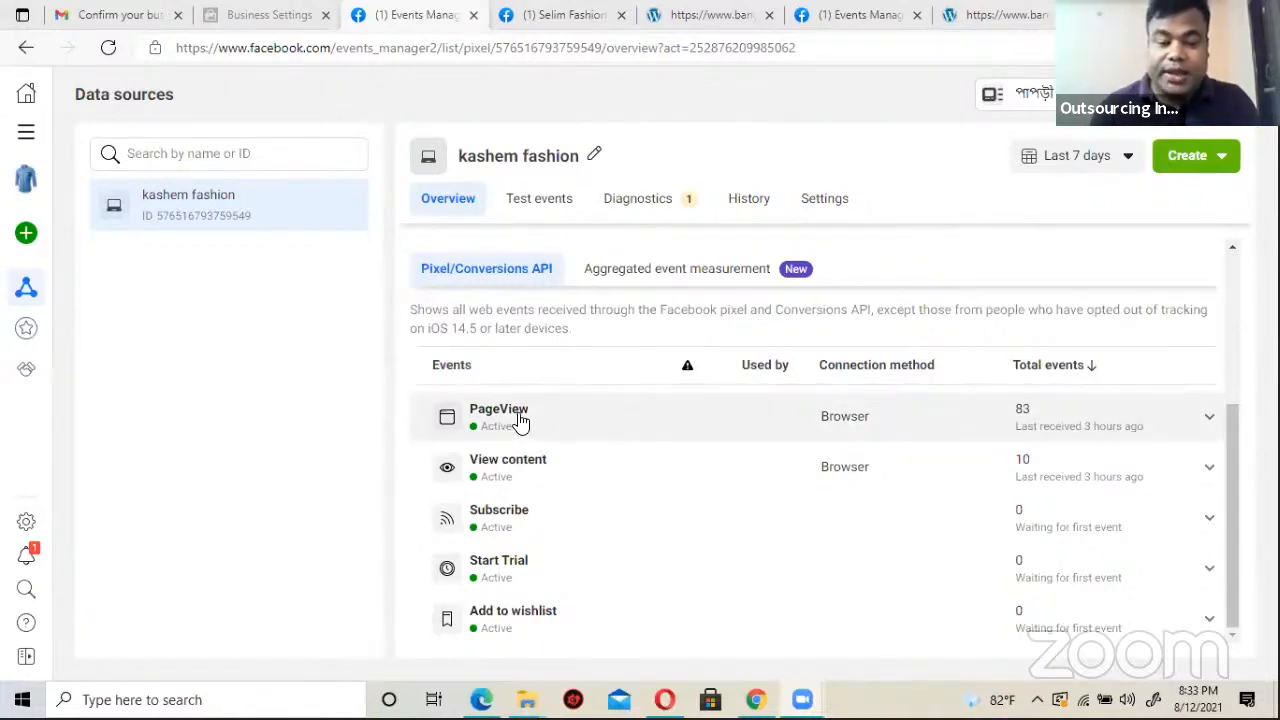
scroll(522, 420, up, 2)
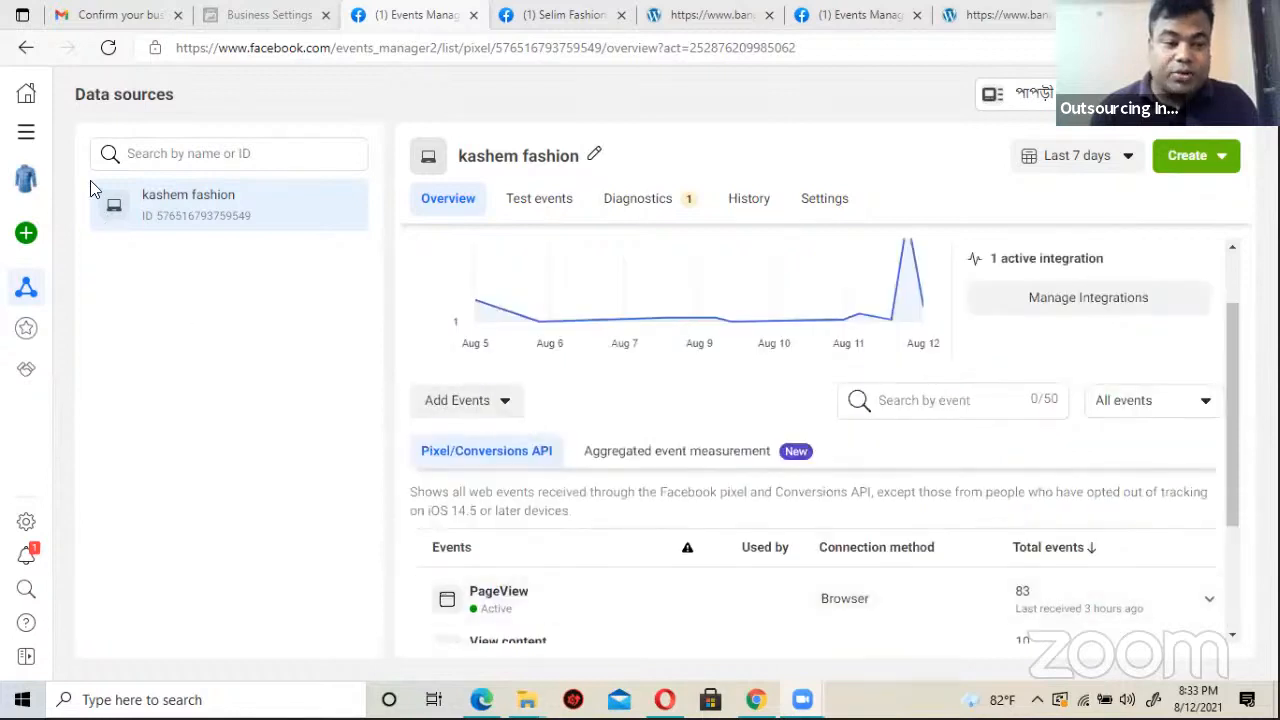
Step: Locate Events Manager among all tools, and go over the pixel's add-event choices and event list once more
click(26, 132)
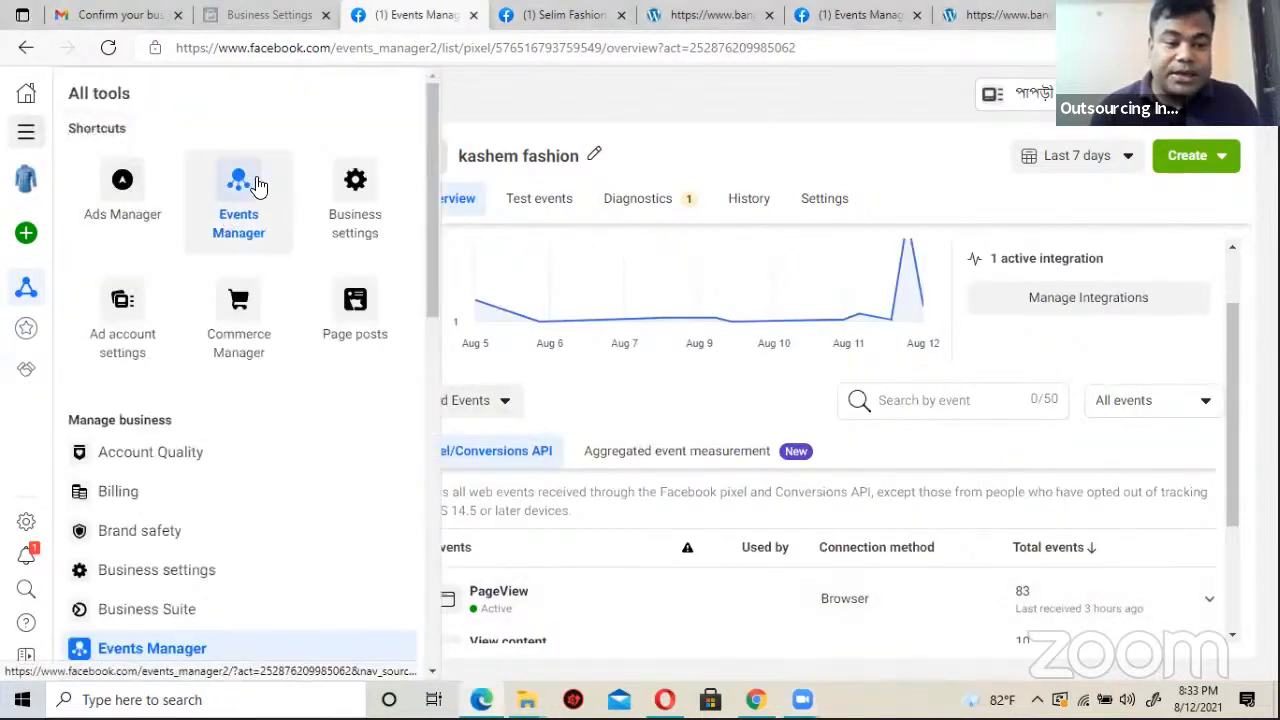
click(598, 74)
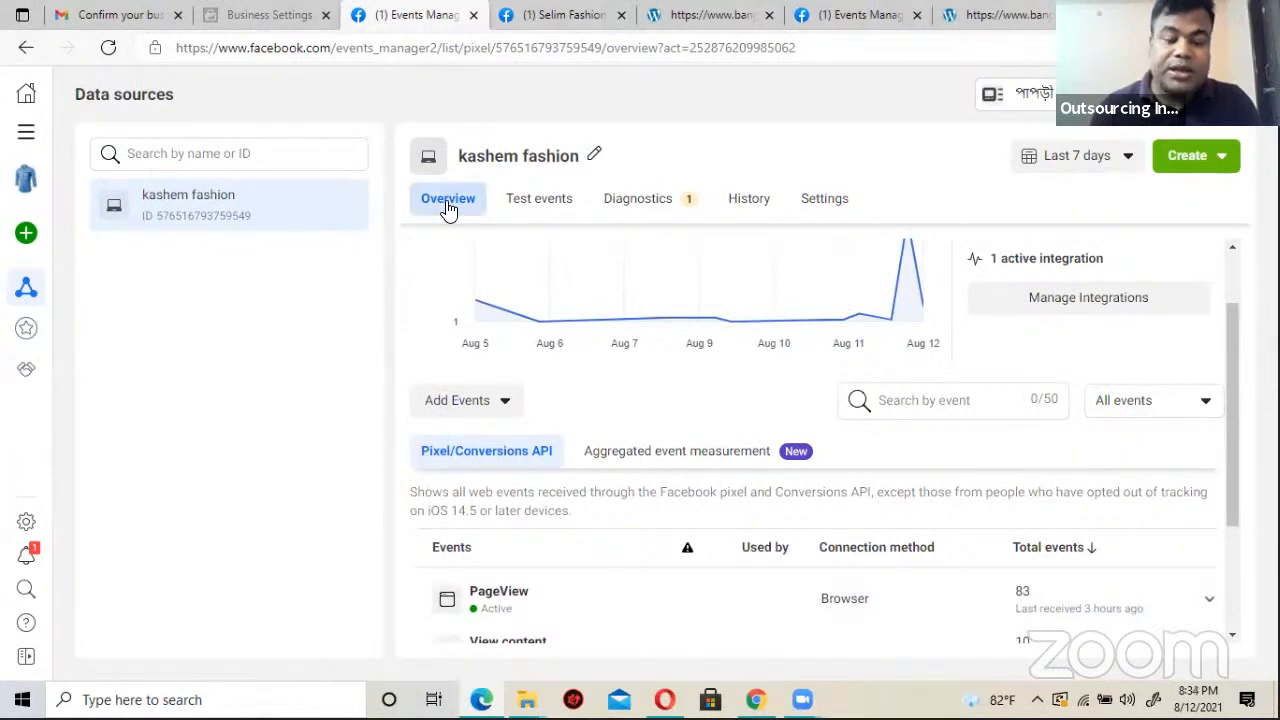
scroll(540, 505, down, 2)
scroll(535, 490, up, 1)
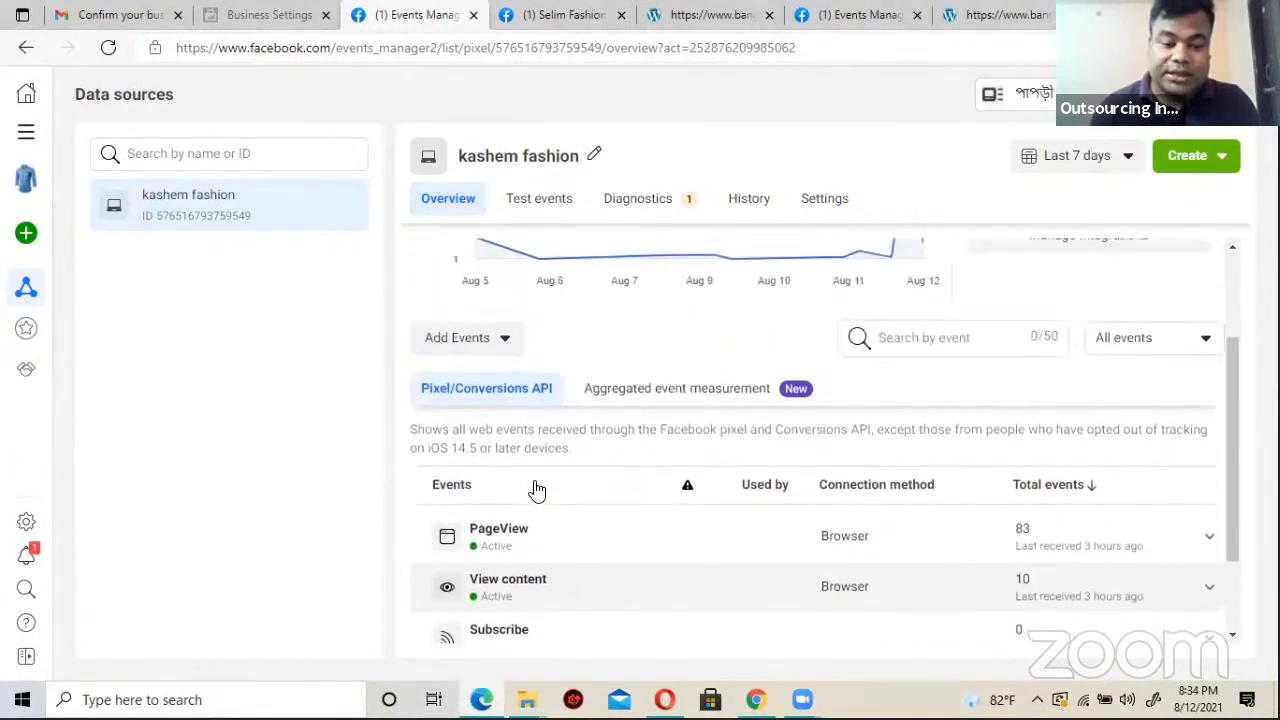
click(500, 345)
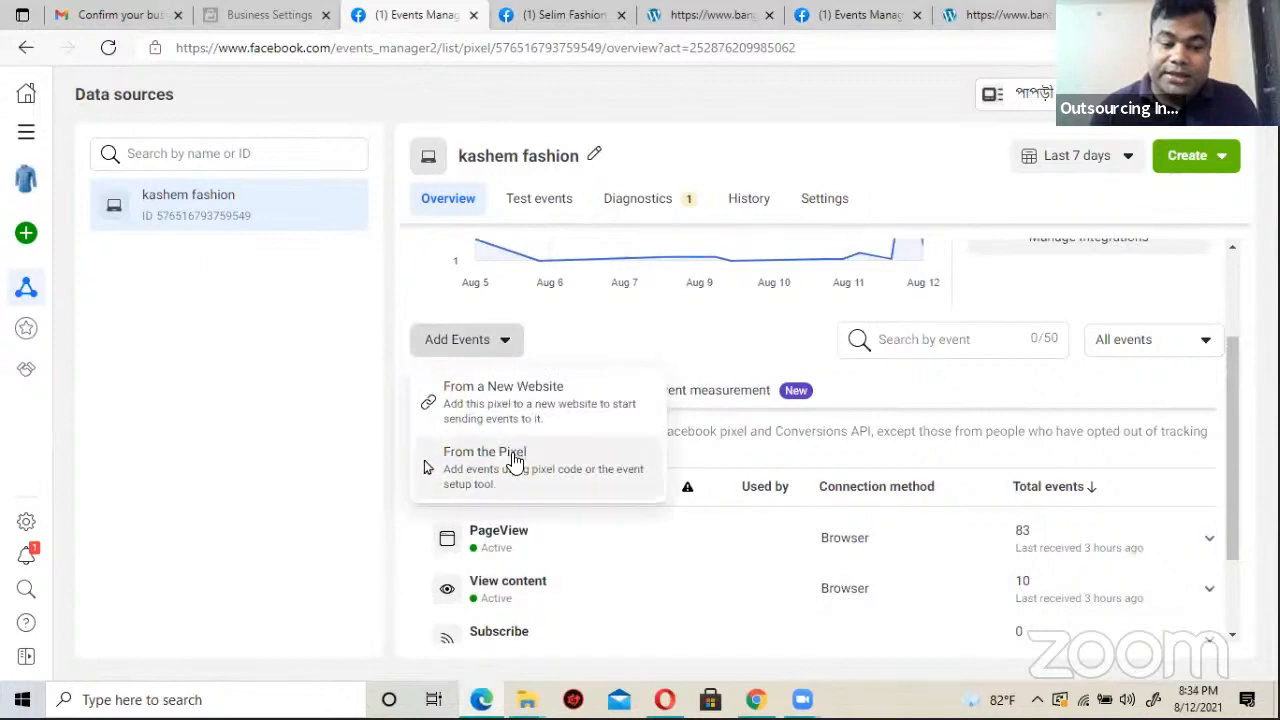
click(643, 325)
scroll(537, 552, down, 2)
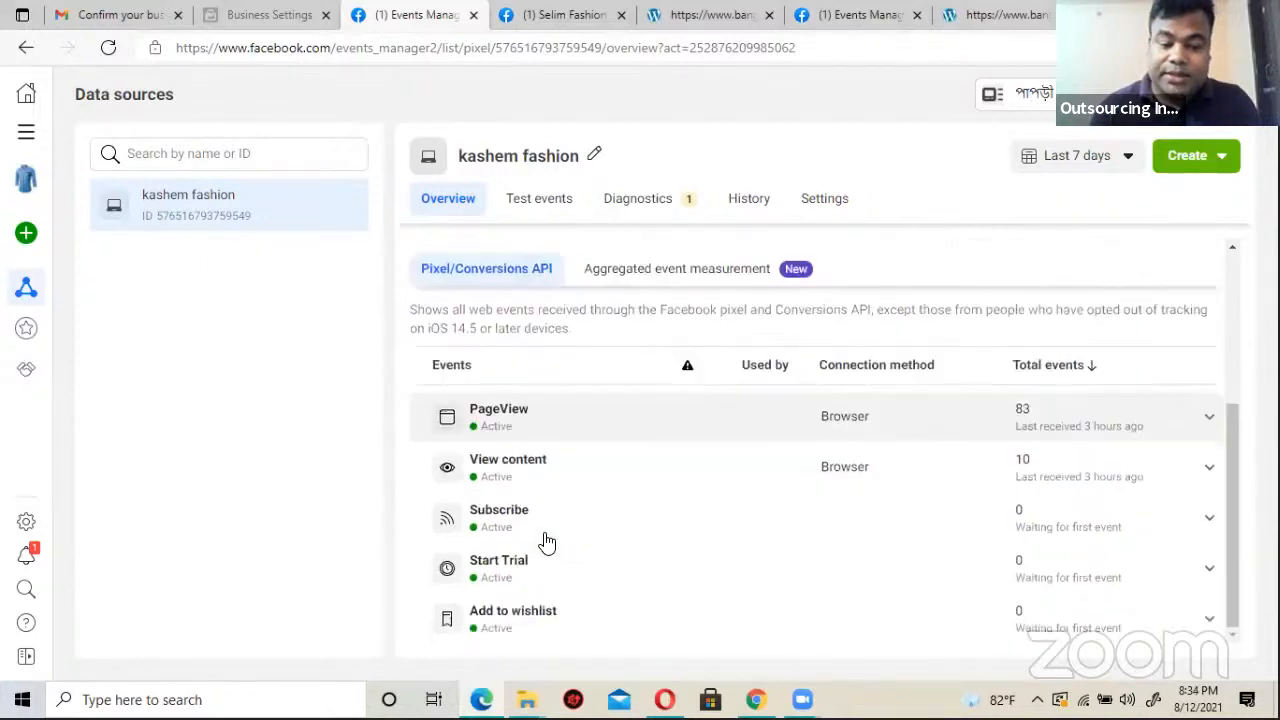
Step: Expand the PageView event in the kashem fashion event list and examine its parameters and activity chart
scroll(543, 534, up, 2)
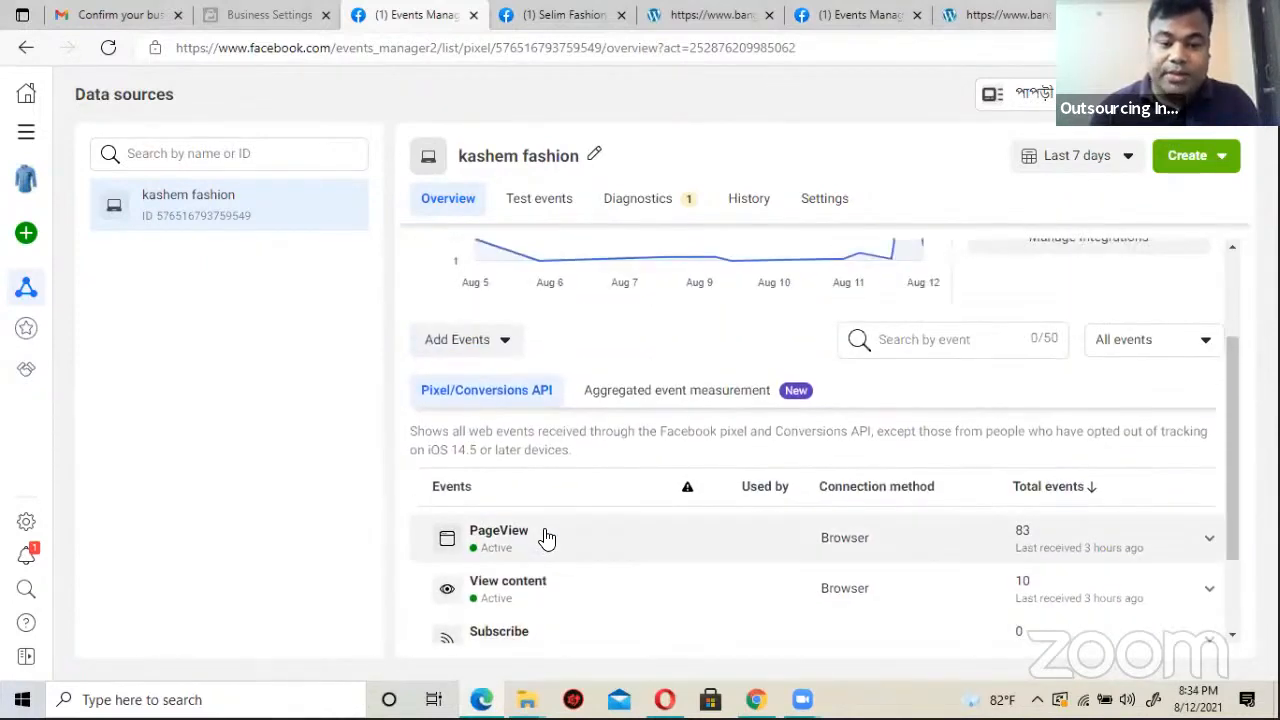
scroll(543, 534, down, 2)
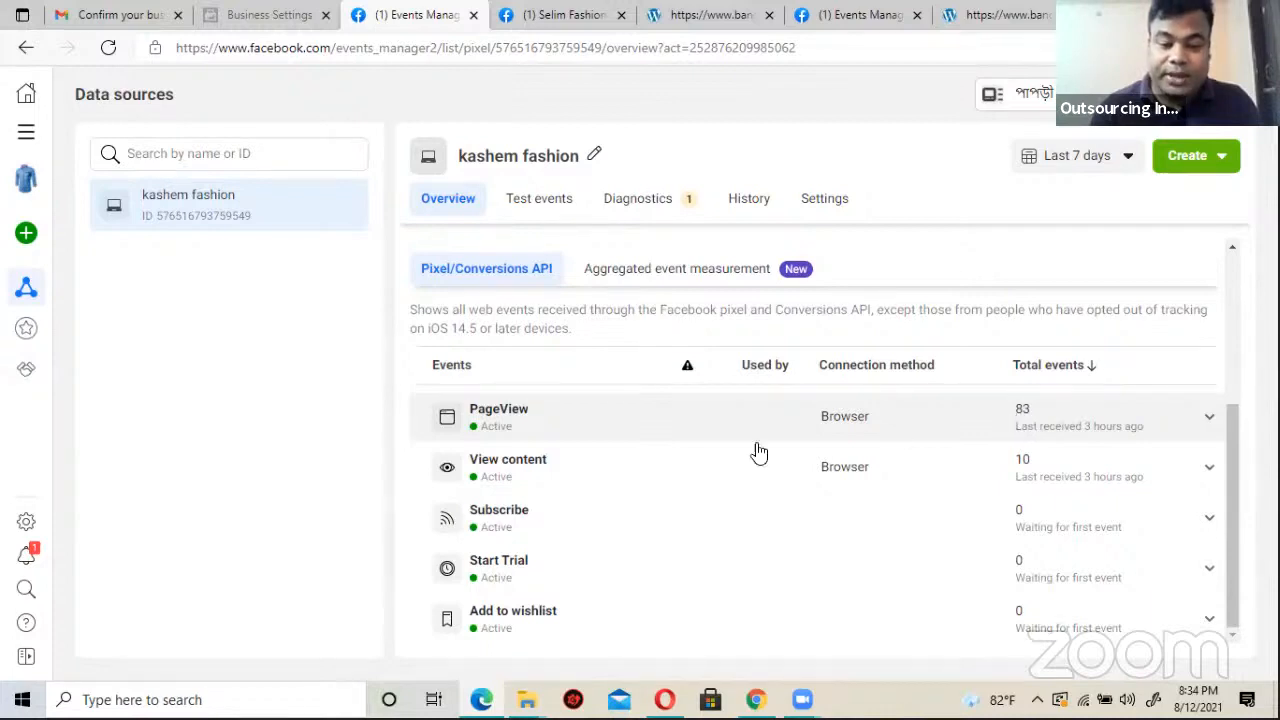
click(527, 416)
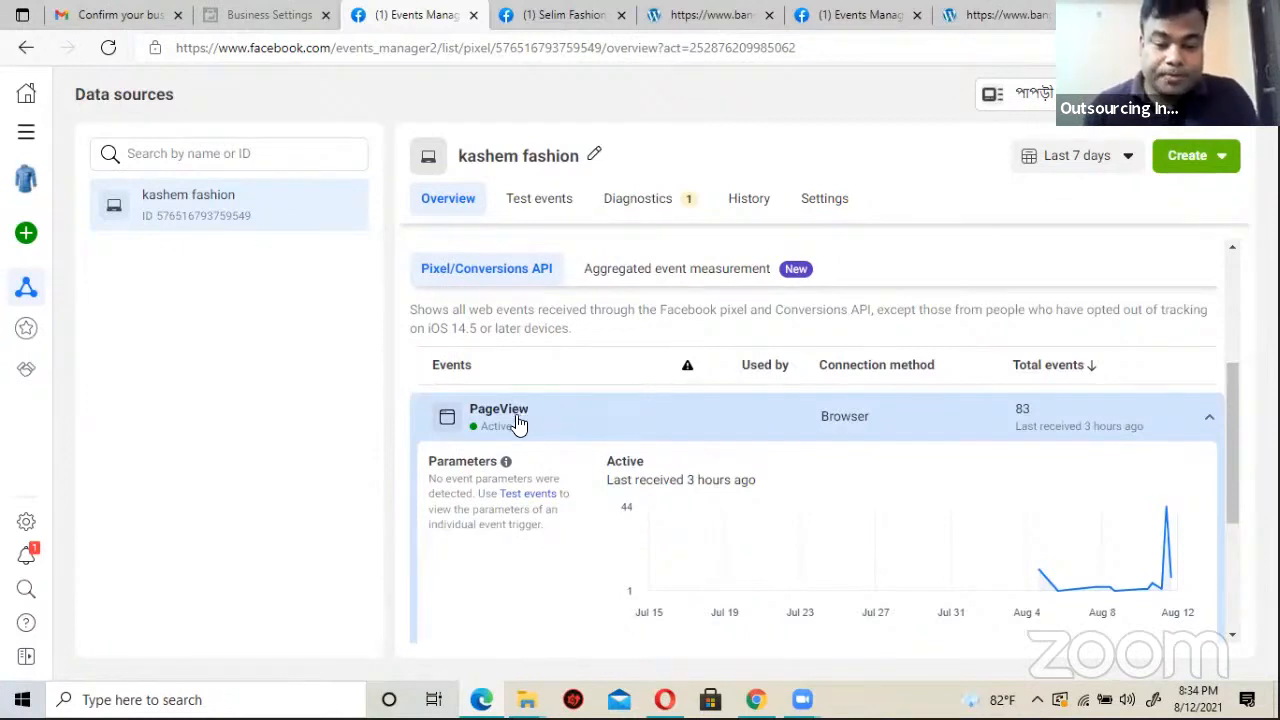
scroll(620, 437, down, 1)
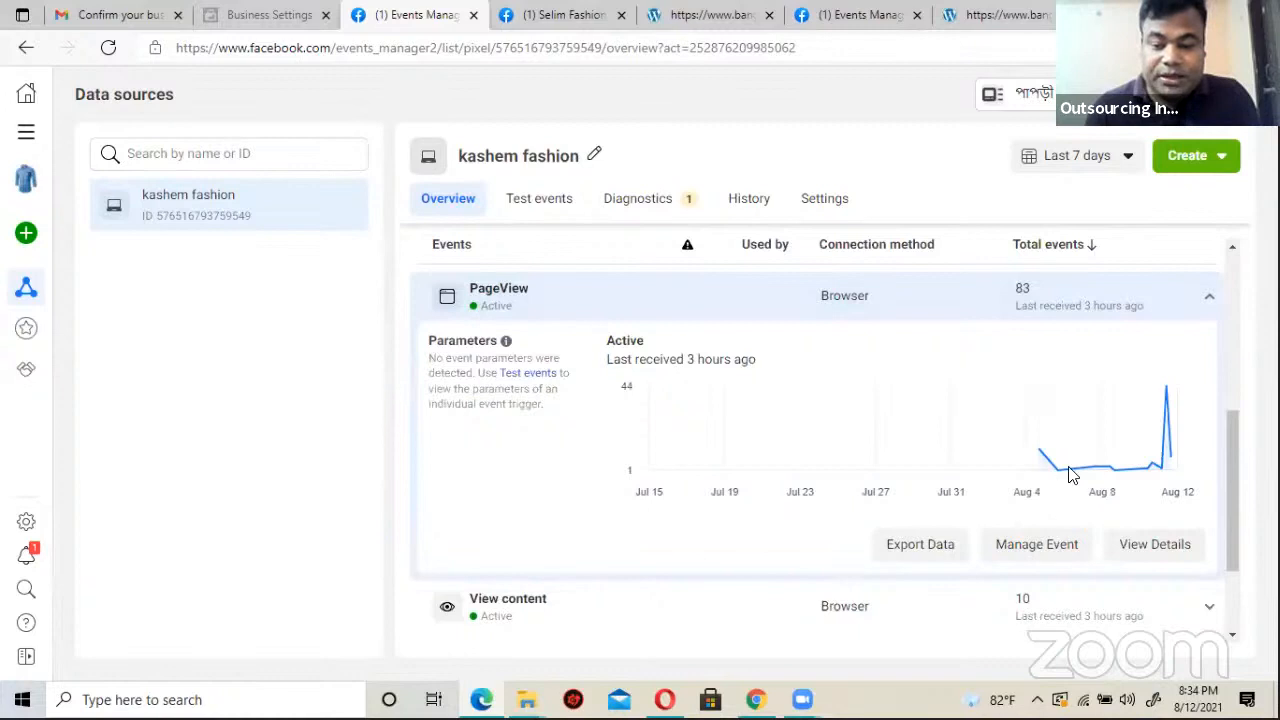
mouse_move(1073, 469)
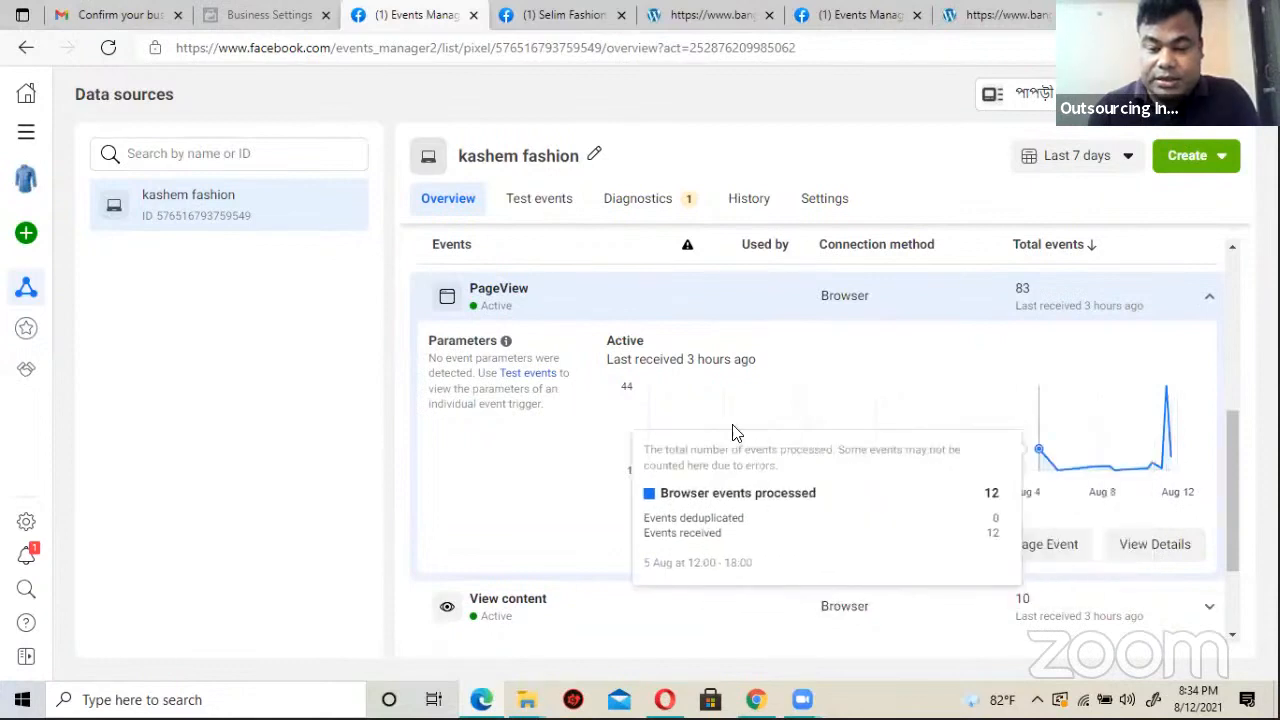
scroll(416, 511, down, 1)
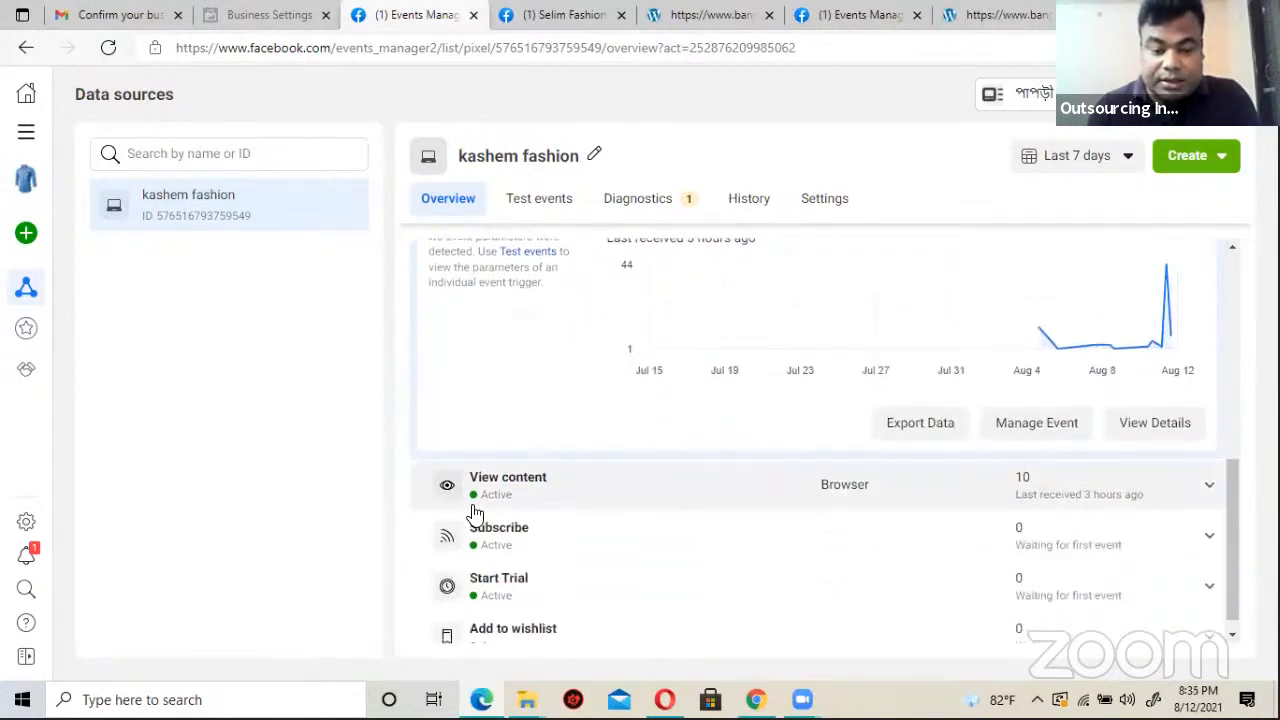
scroll(903, 483, up, 1)
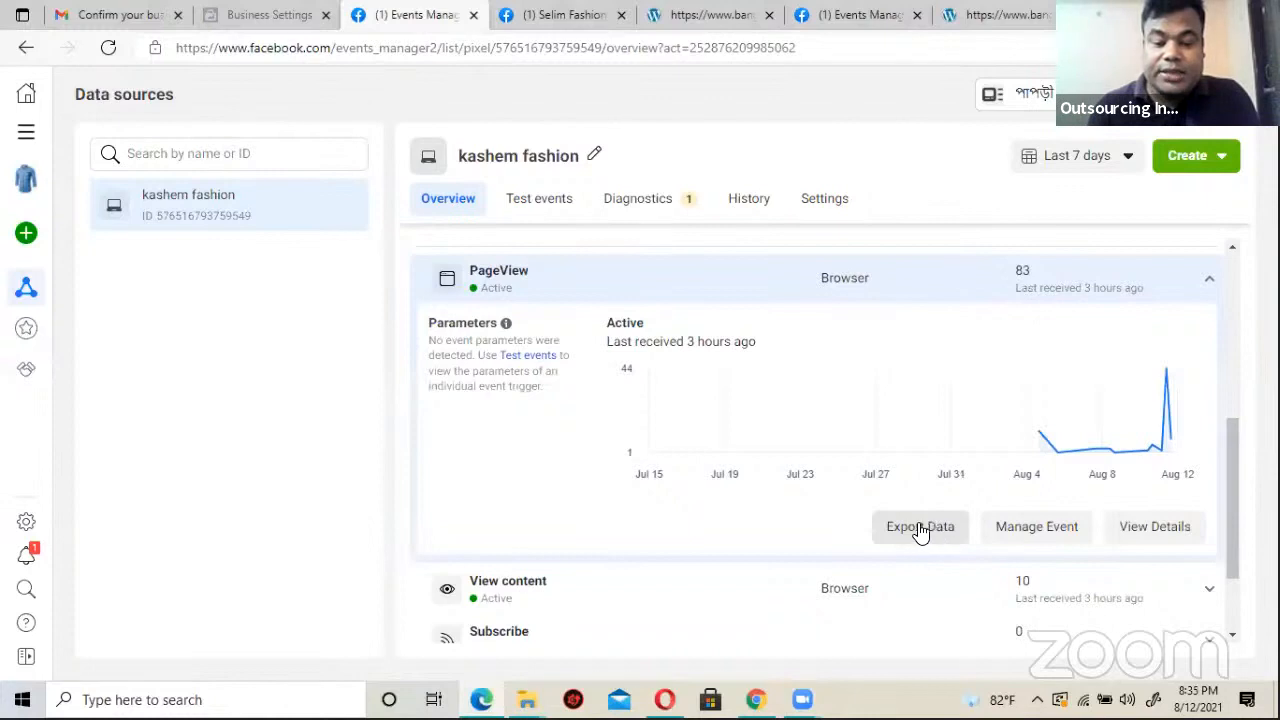
Step: Export the PageView event data as .xlsx (formatted) and open the downloaded workbook in Excel
click(920, 528)
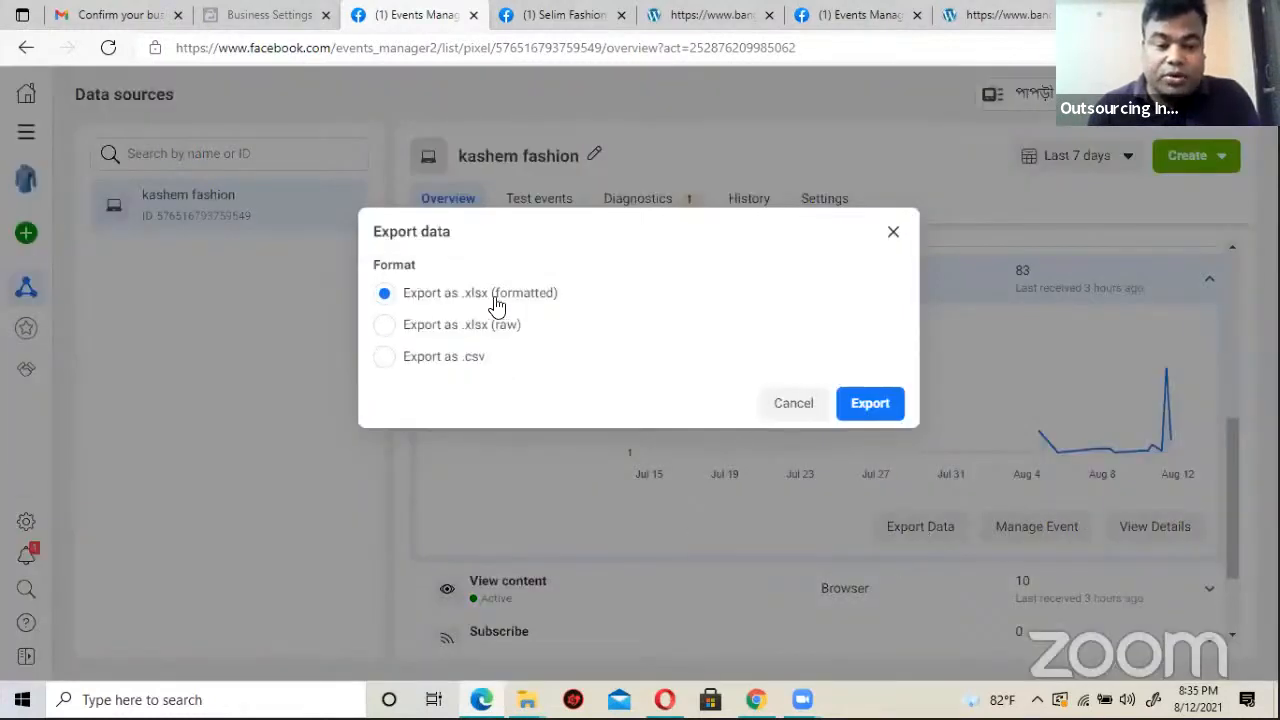
click(862, 404)
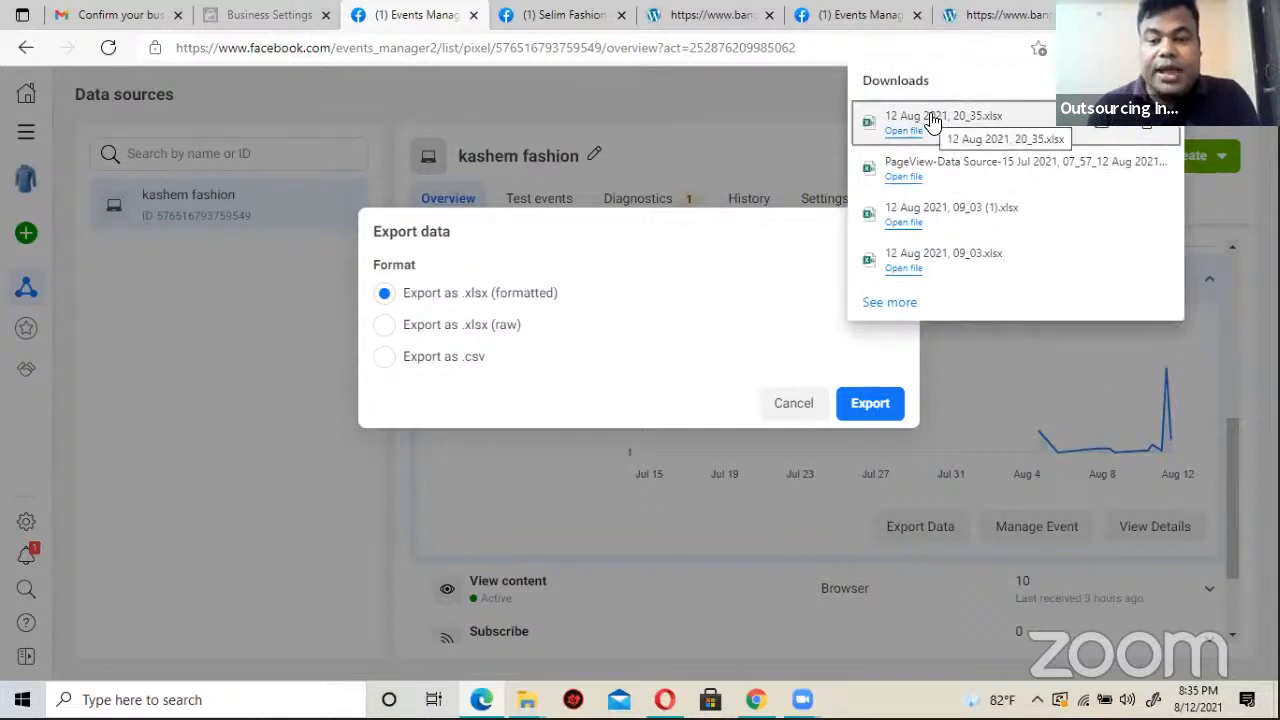
click(930, 120)
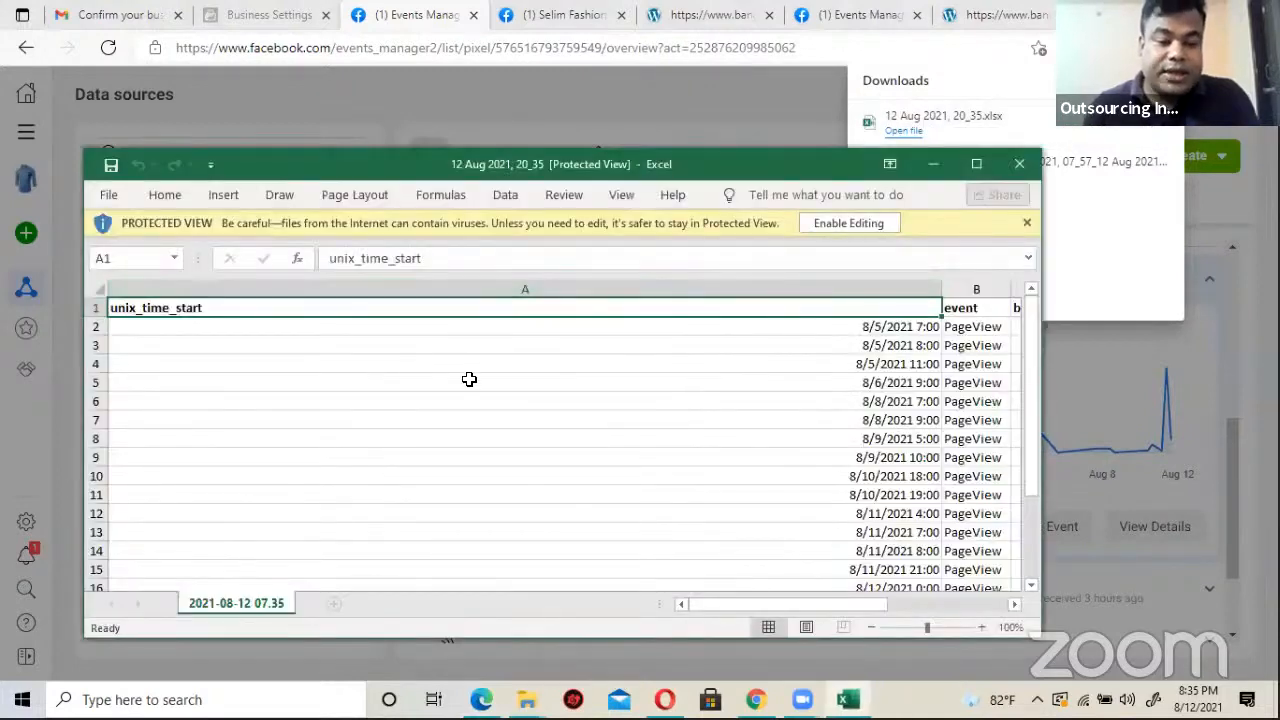
Step: Review the exported workbook's unix_time_start and event columns row by row, and close the workbook and the export dialog
click(470, 382)
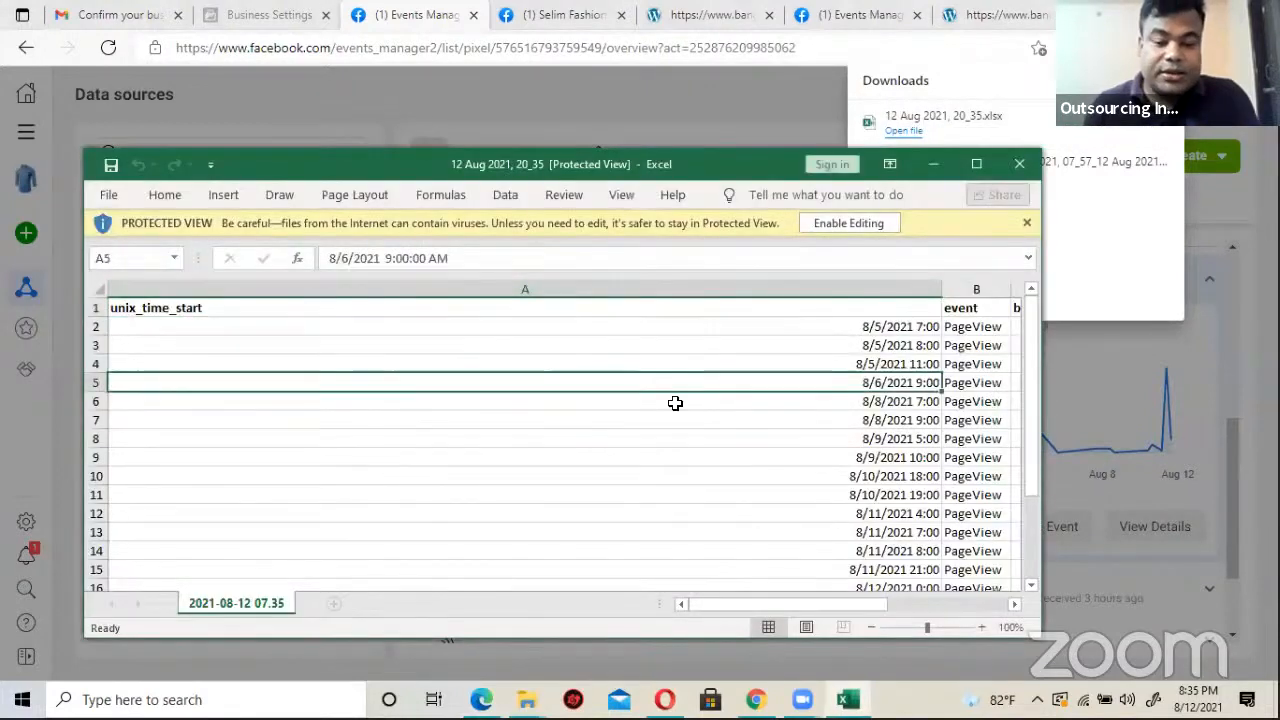
click(976, 328)
click(930, 328)
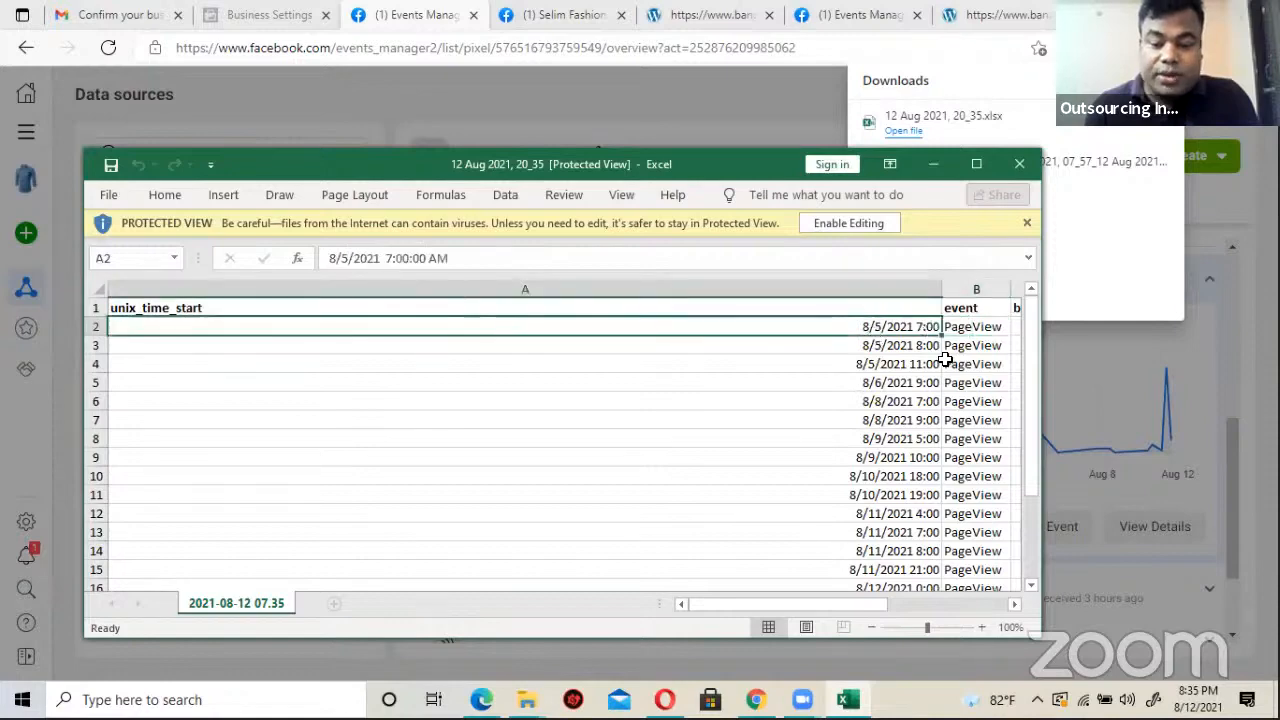
click(965, 345)
click(900, 348)
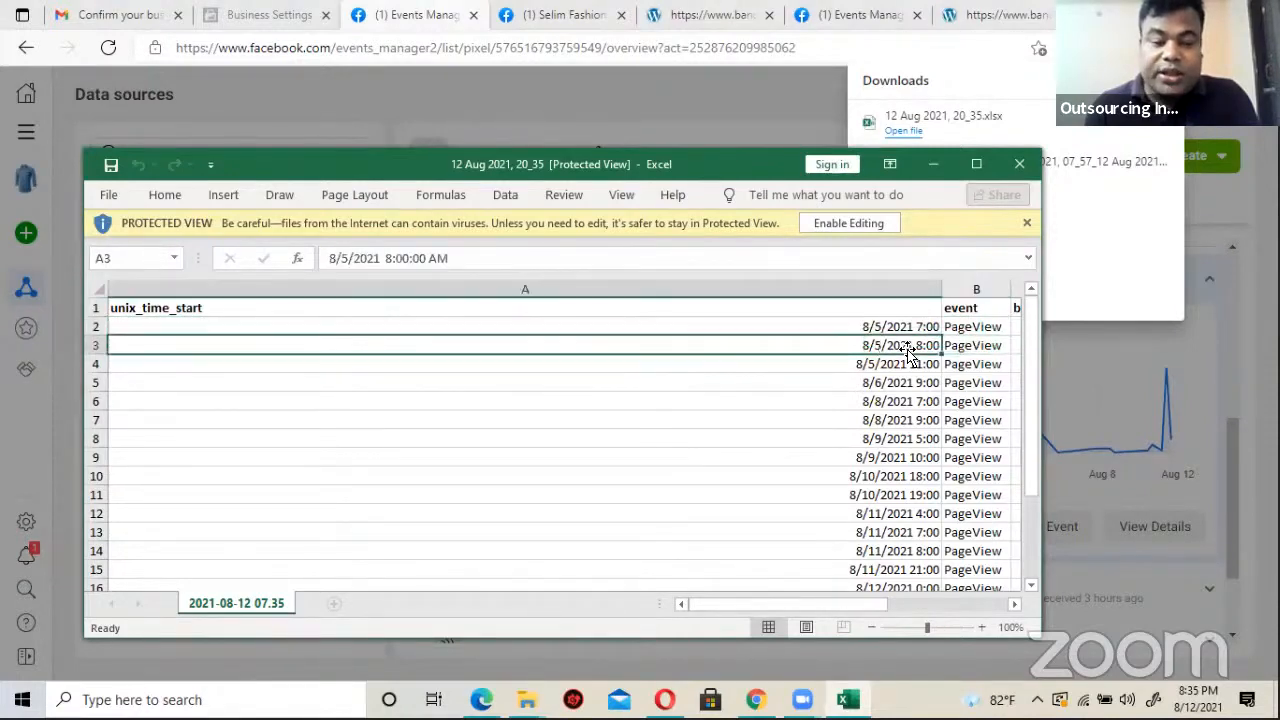
click(989, 348)
scroll(866, 428, down, 4)
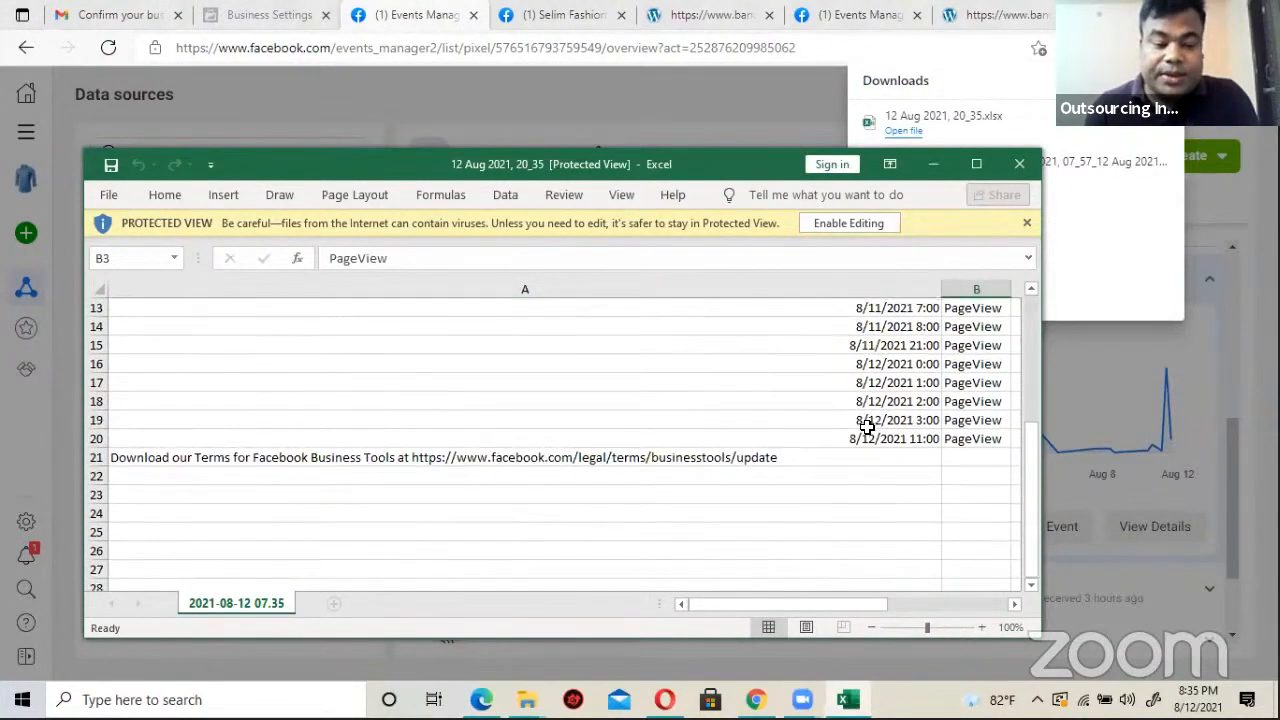
scroll(866, 428, up, 3)
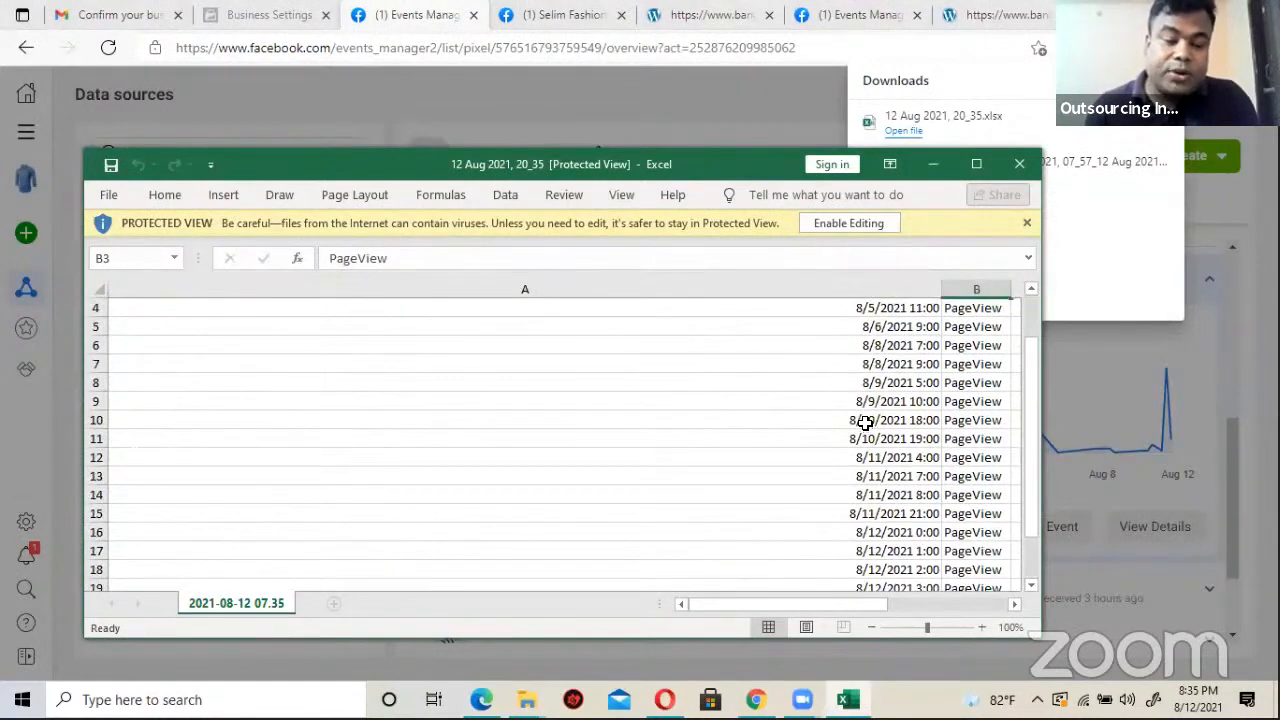
click(982, 382)
click(756, 389)
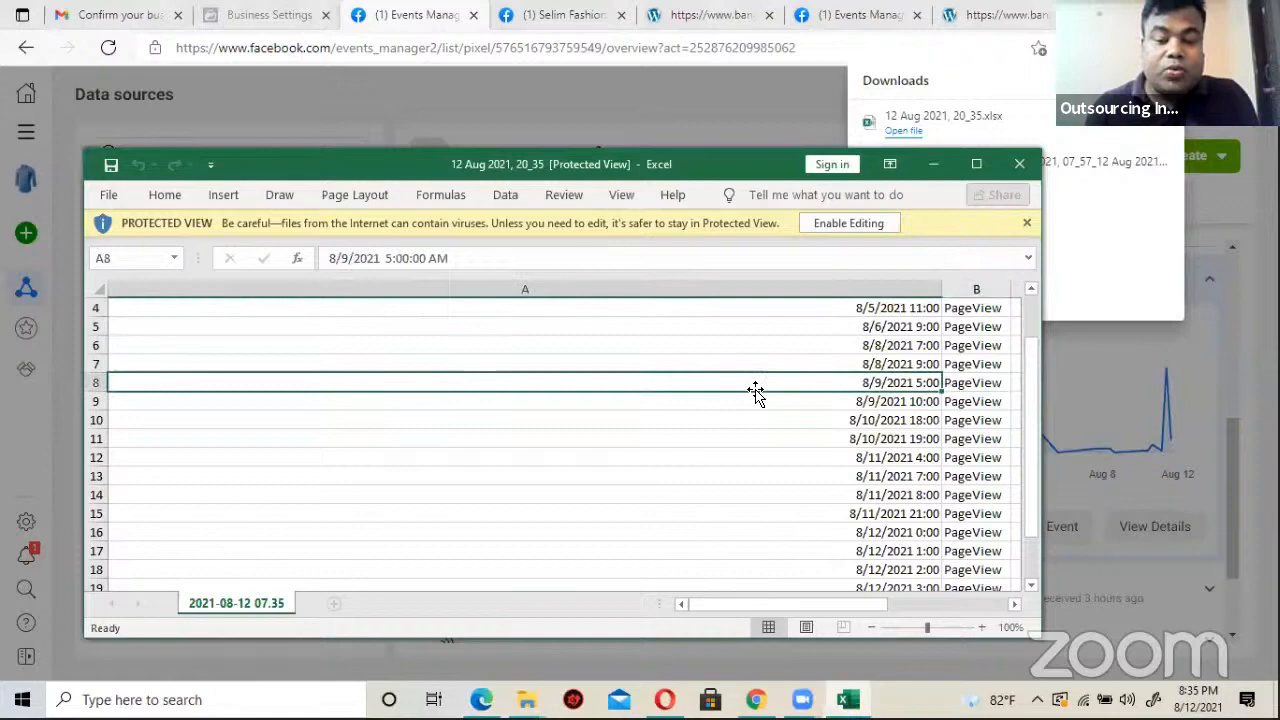
click(966, 436)
click(866, 457)
click(995, 457)
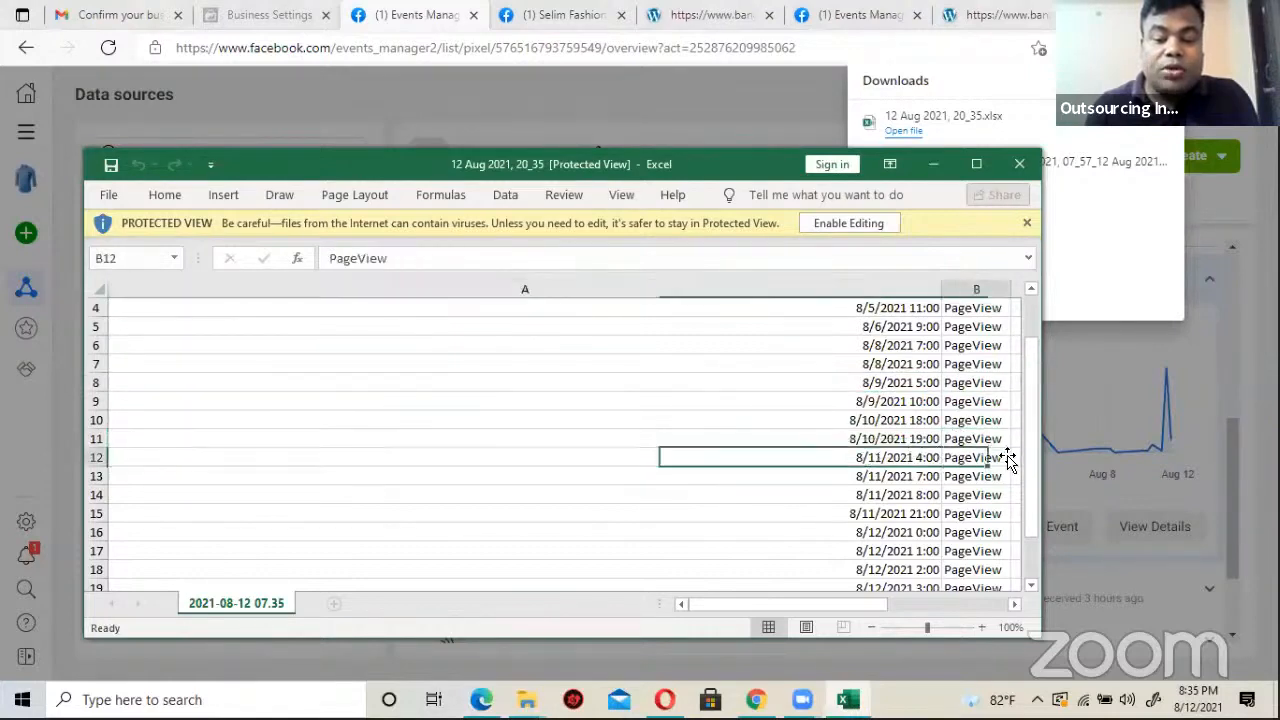
scroll(919, 518, down, 4)
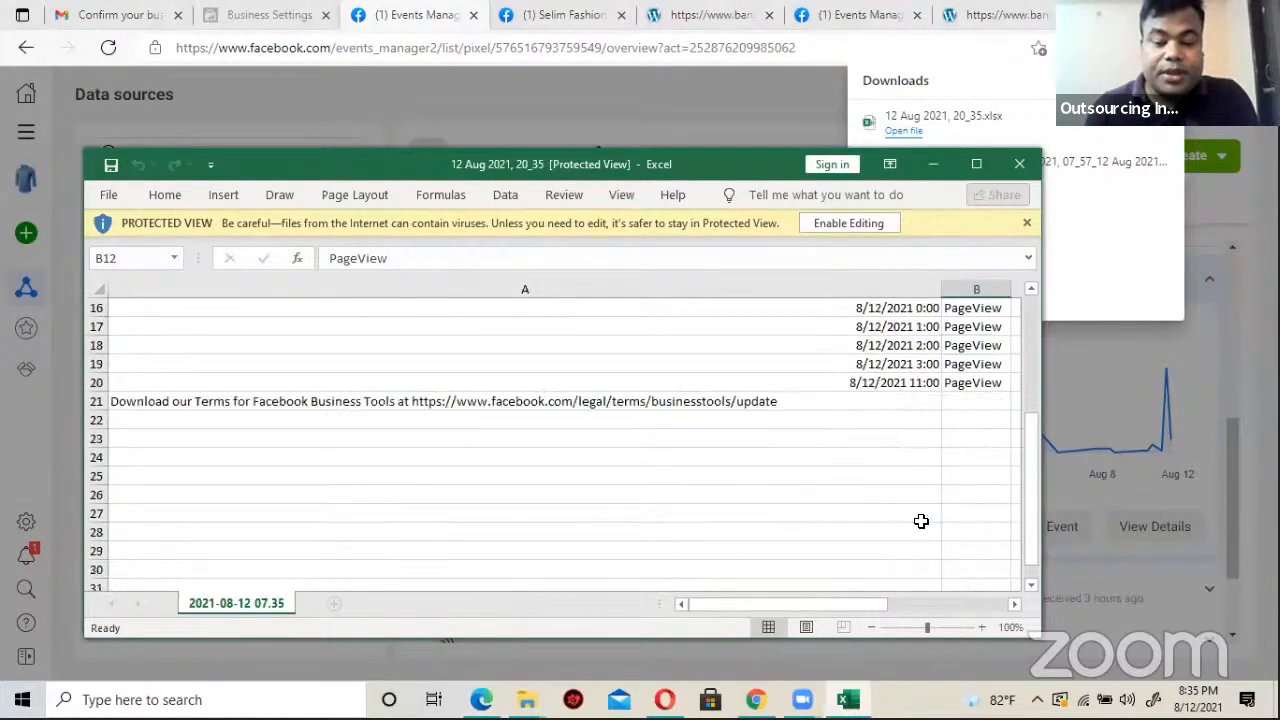
scroll(918, 516, up, 4)
scroll(918, 514, up, 1)
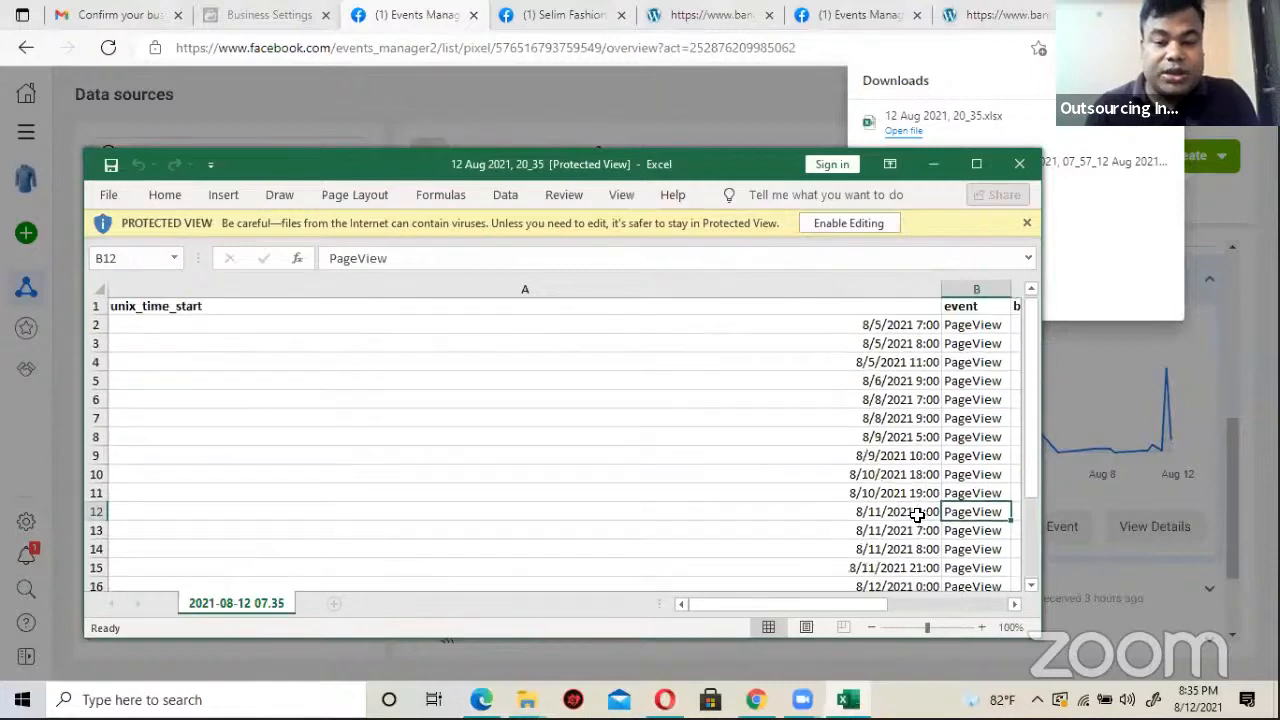
click(1019, 164)
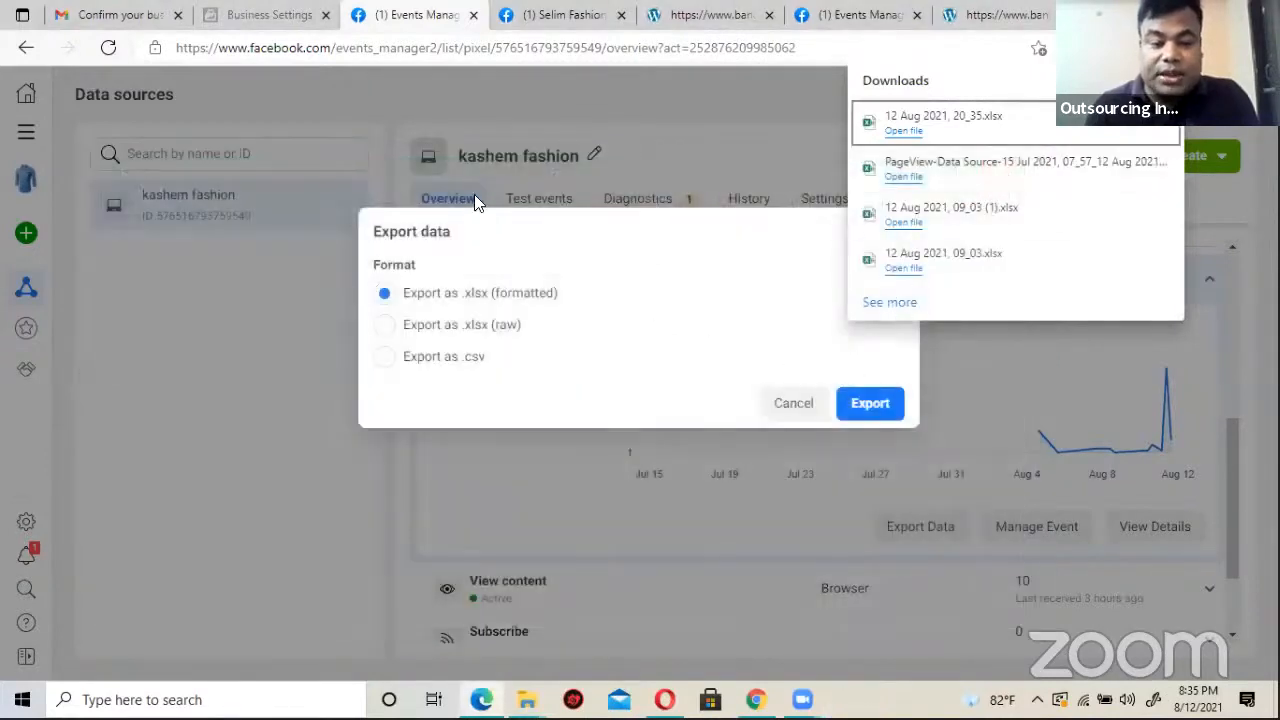
click(590, 117)
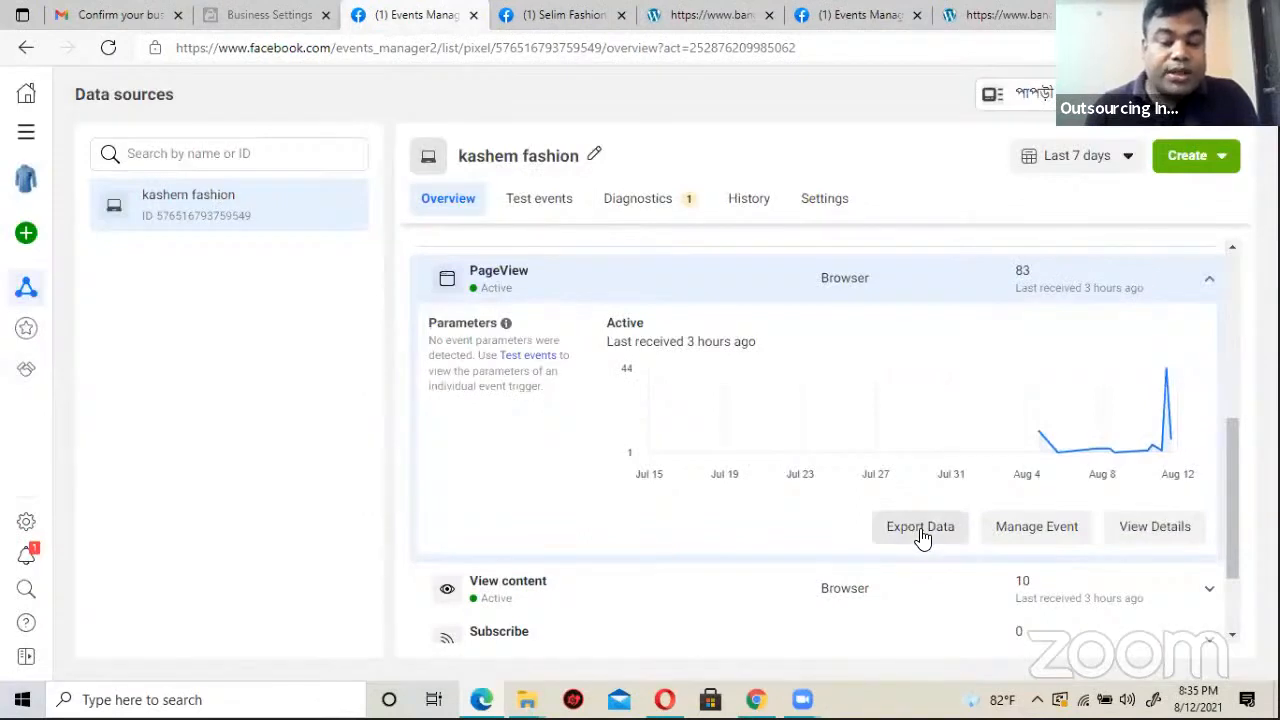
Step: Check how the PageView event is managed and open its pixel documentation at the Tracking Standard Events section
click(1035, 530)
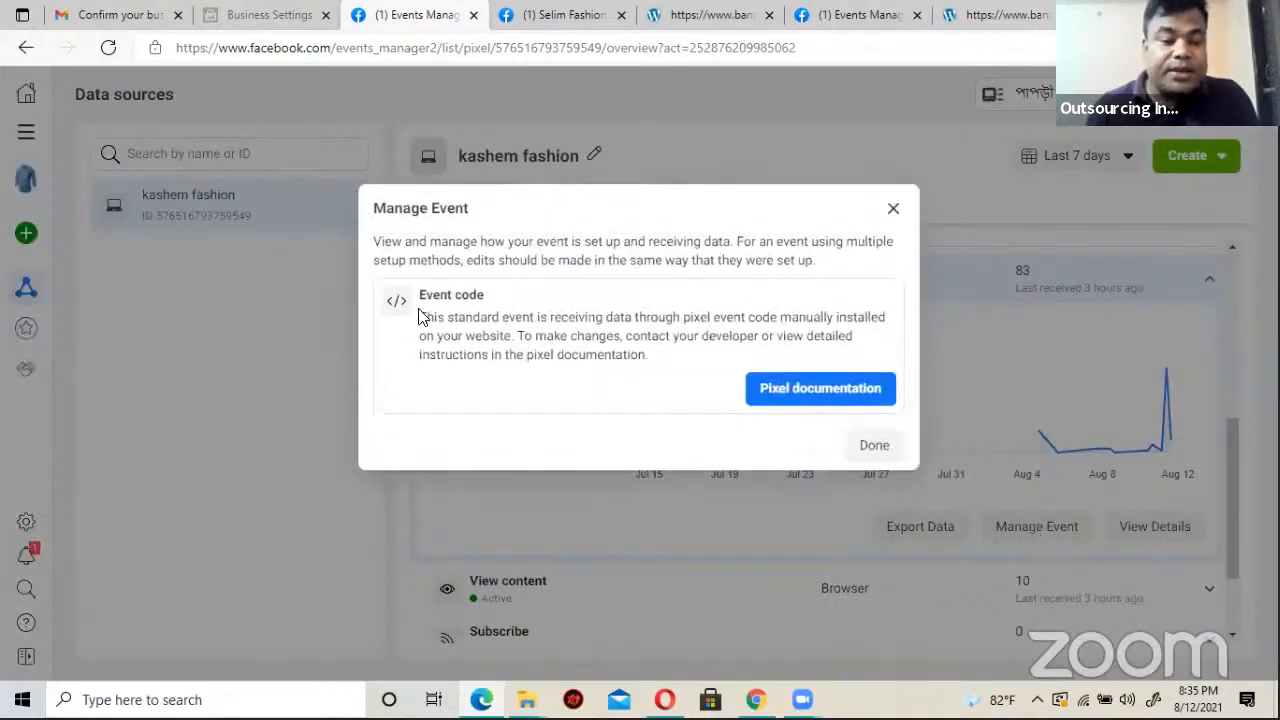
click(800, 401)
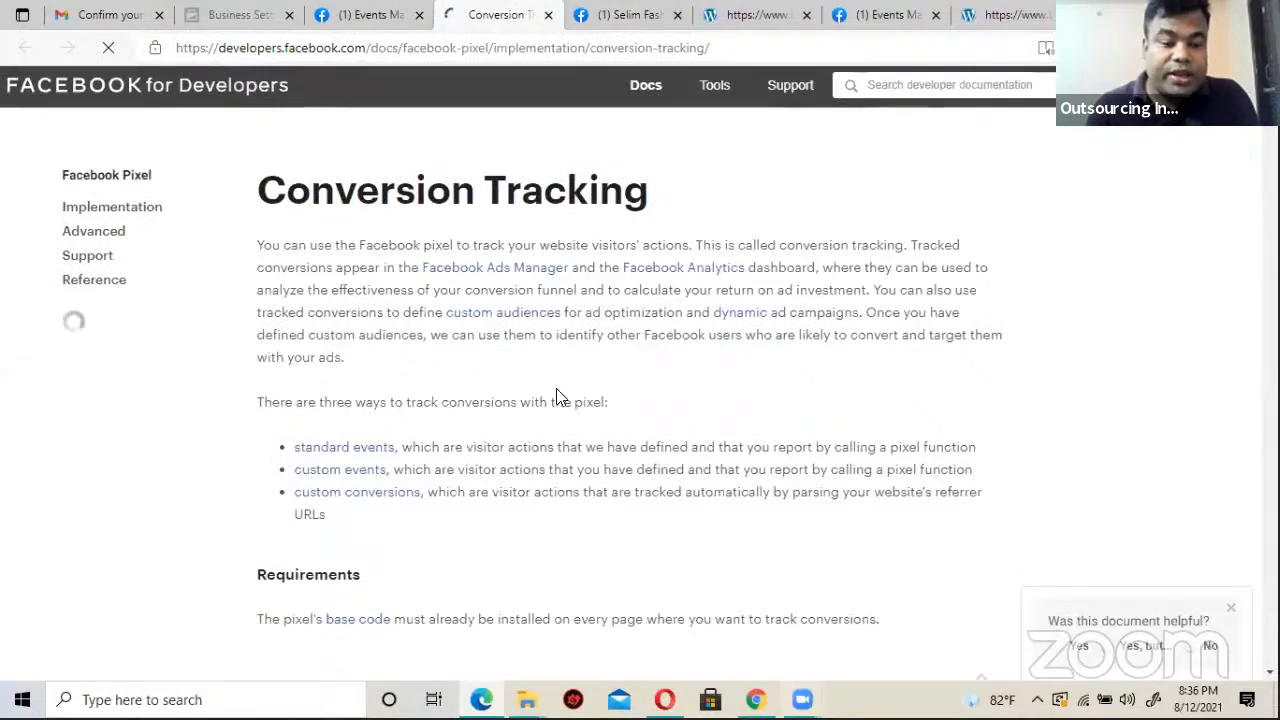
scroll(558, 397, down, 4)
scroll(558, 397, down, 4)
scroll(362, 415, up, 2)
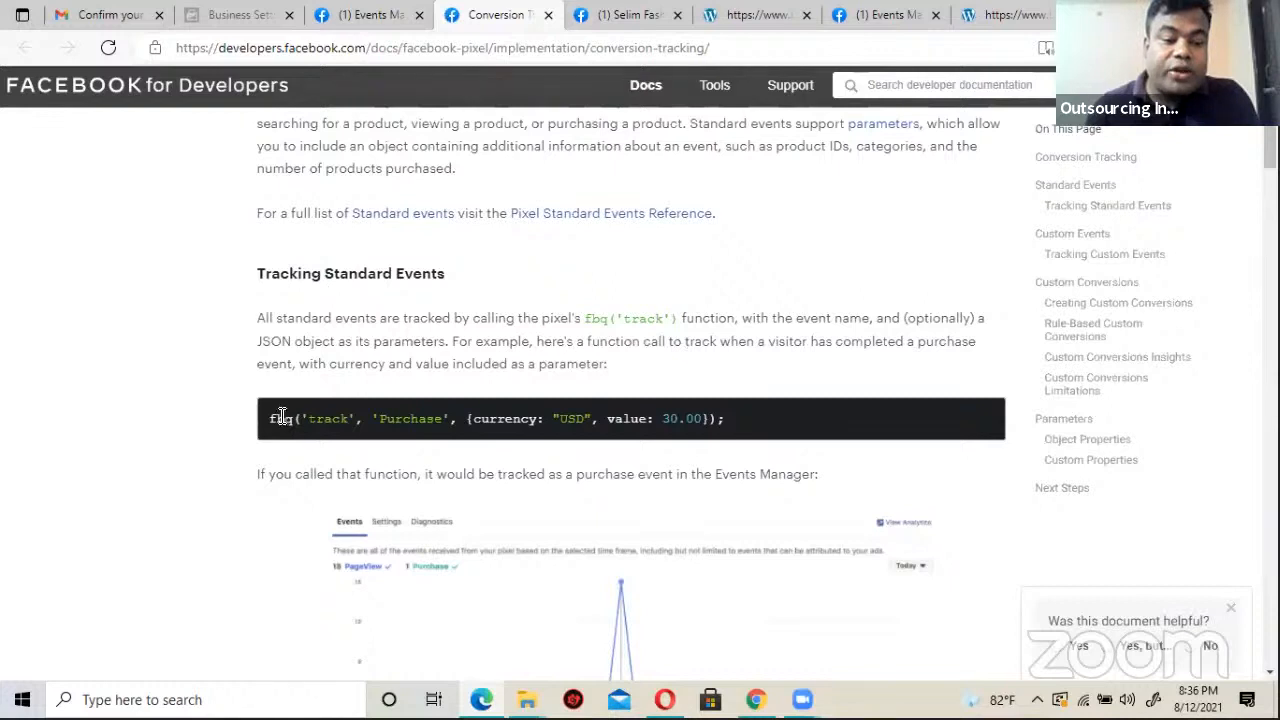
Step: Examine the Conversion Tracking documentation, highlighting the fbq('track', 'Purchase') sample code and rereading the ways to track conversions
triple_click(707, 424)
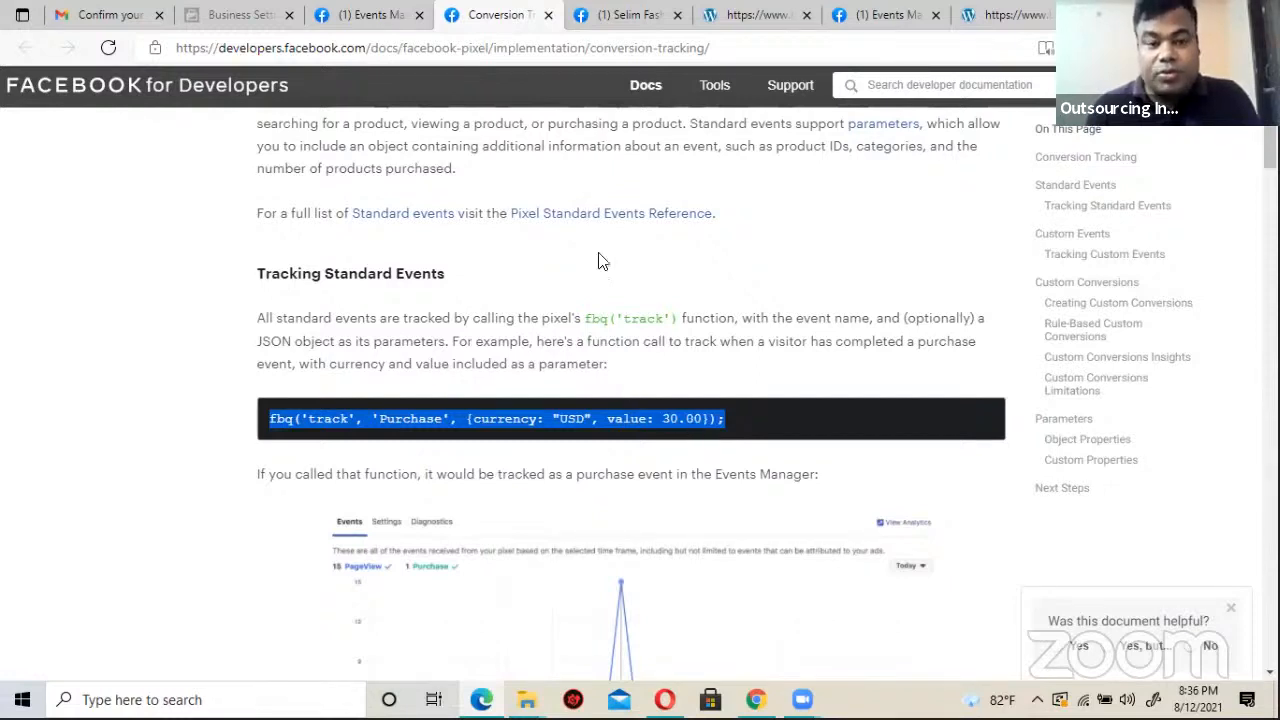
click(551, 50)
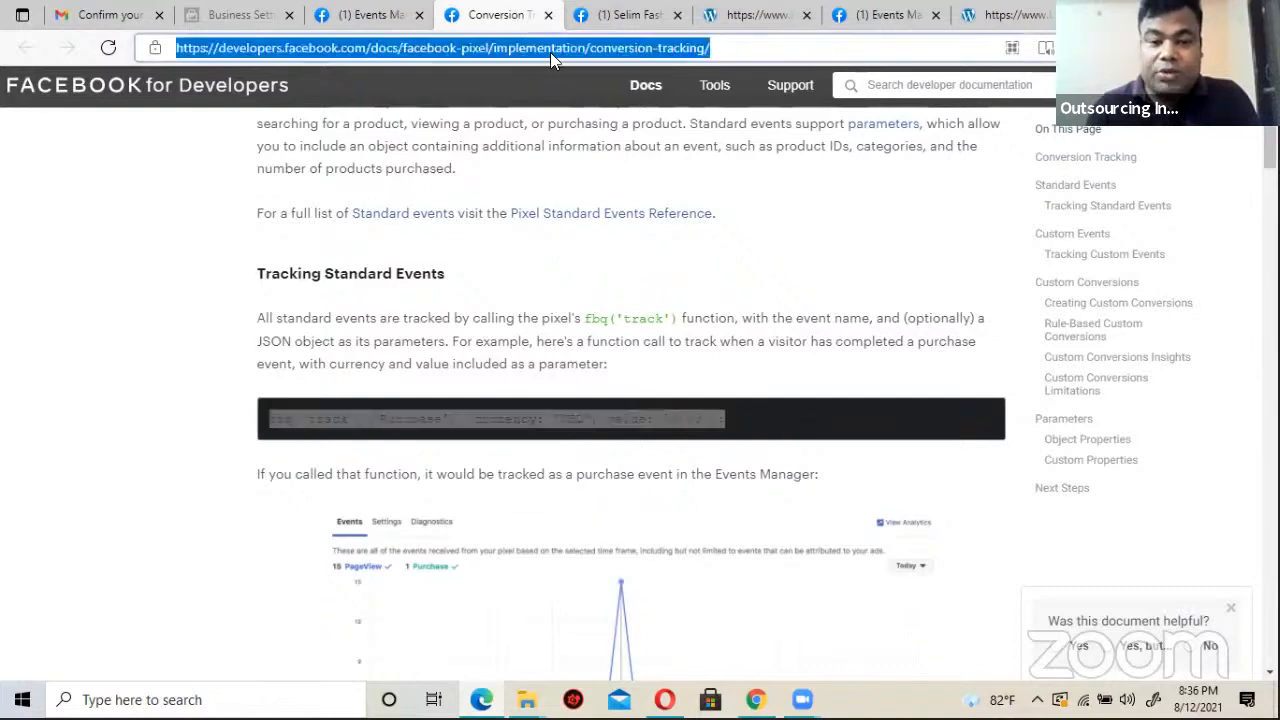
click(502, 298)
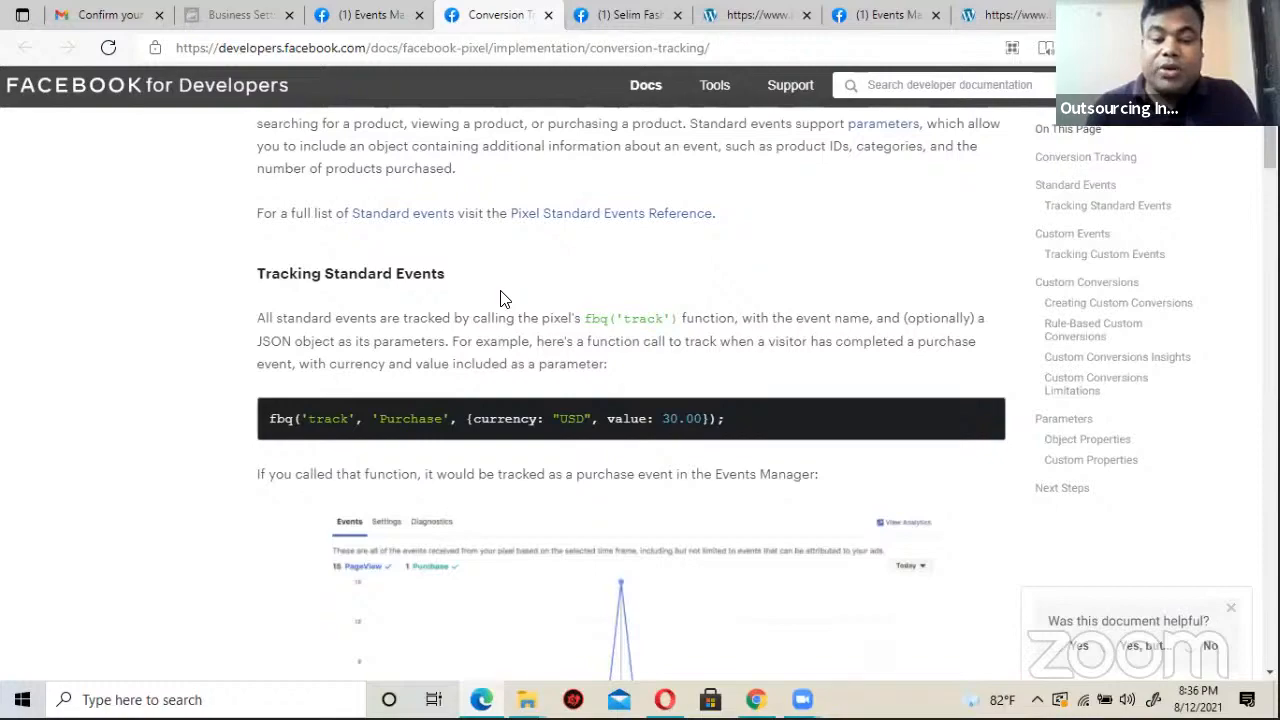
scroll(532, 442, up, 5)
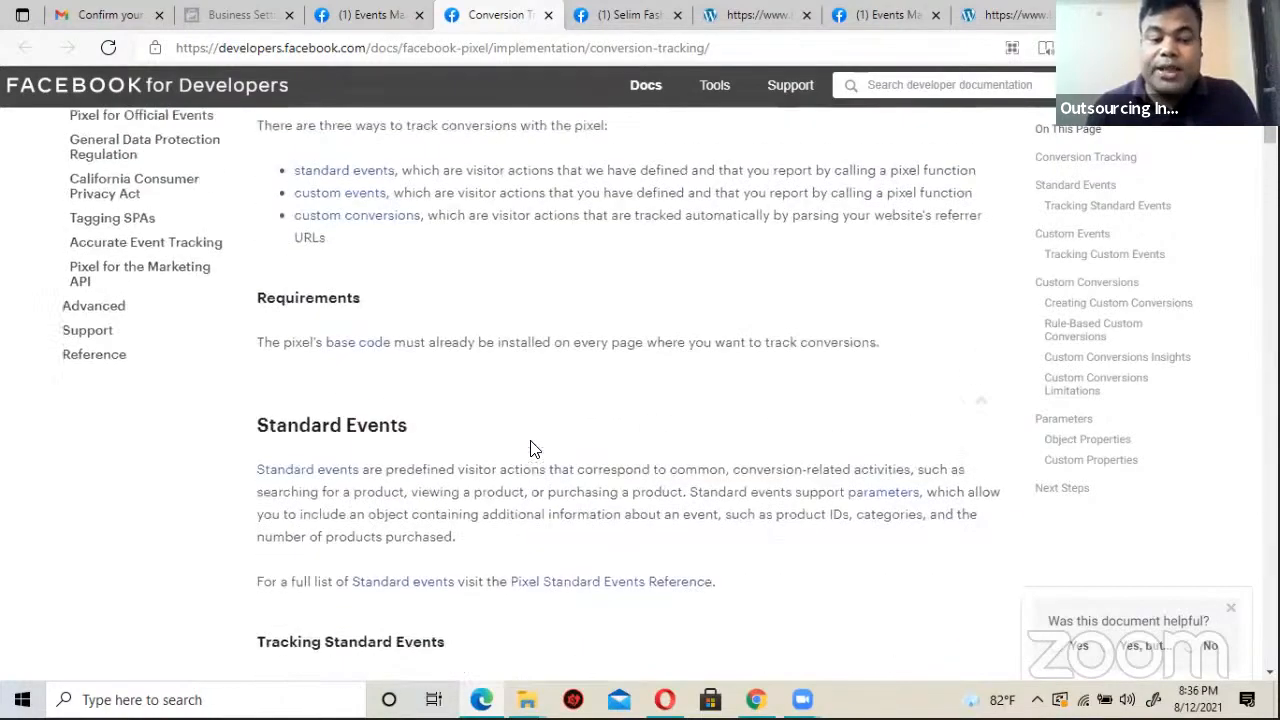
scroll(532, 442, up, 2)
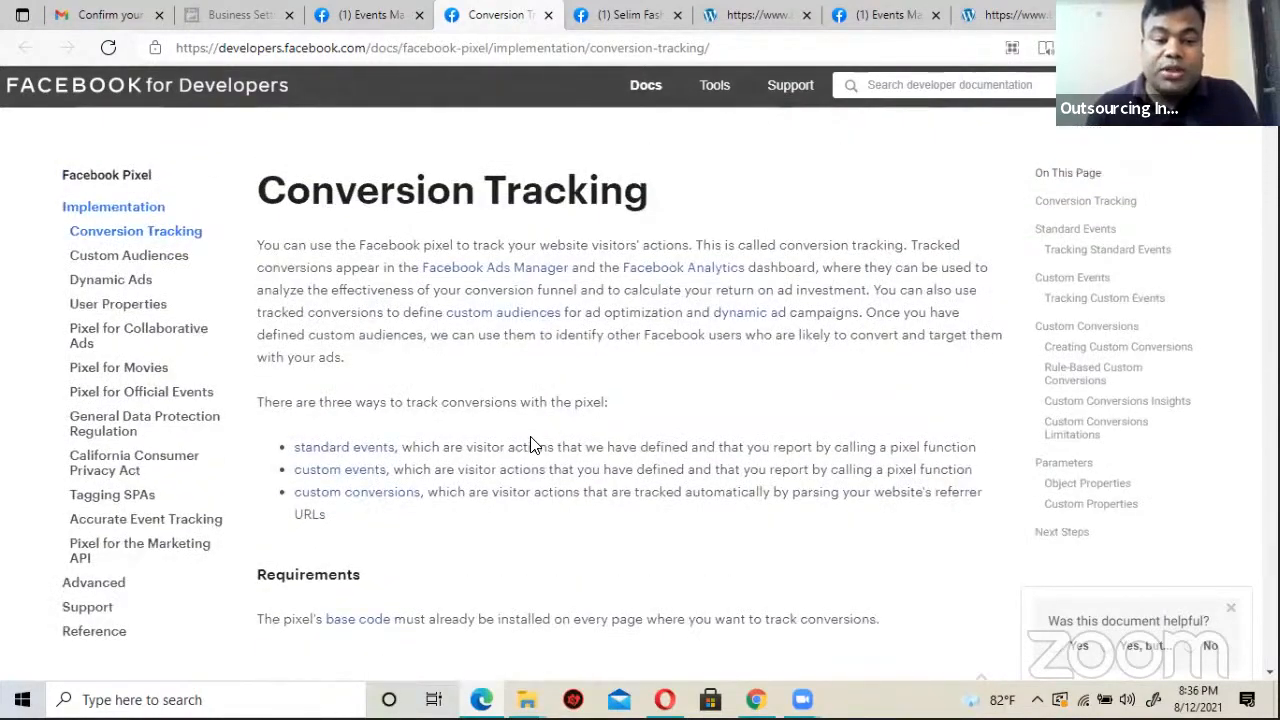
scroll(532, 446, down, 4)
scroll(532, 442, down, 4)
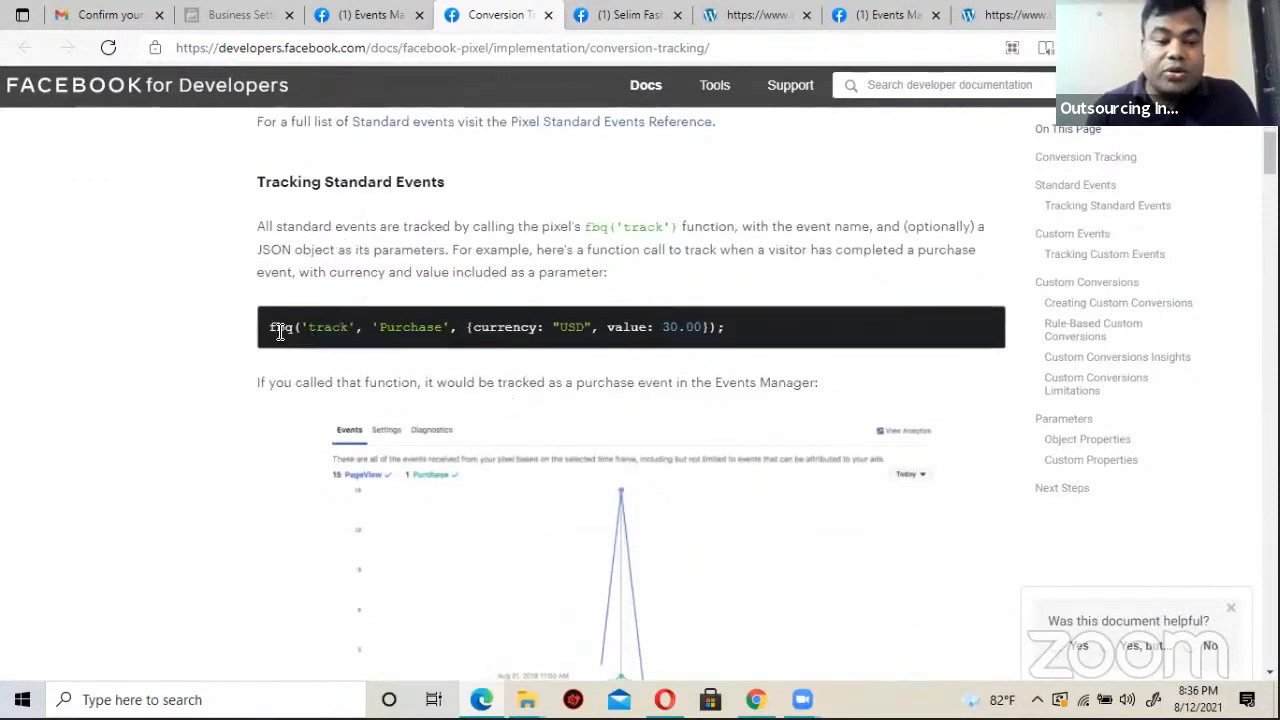
drag(273, 326, 778, 338)
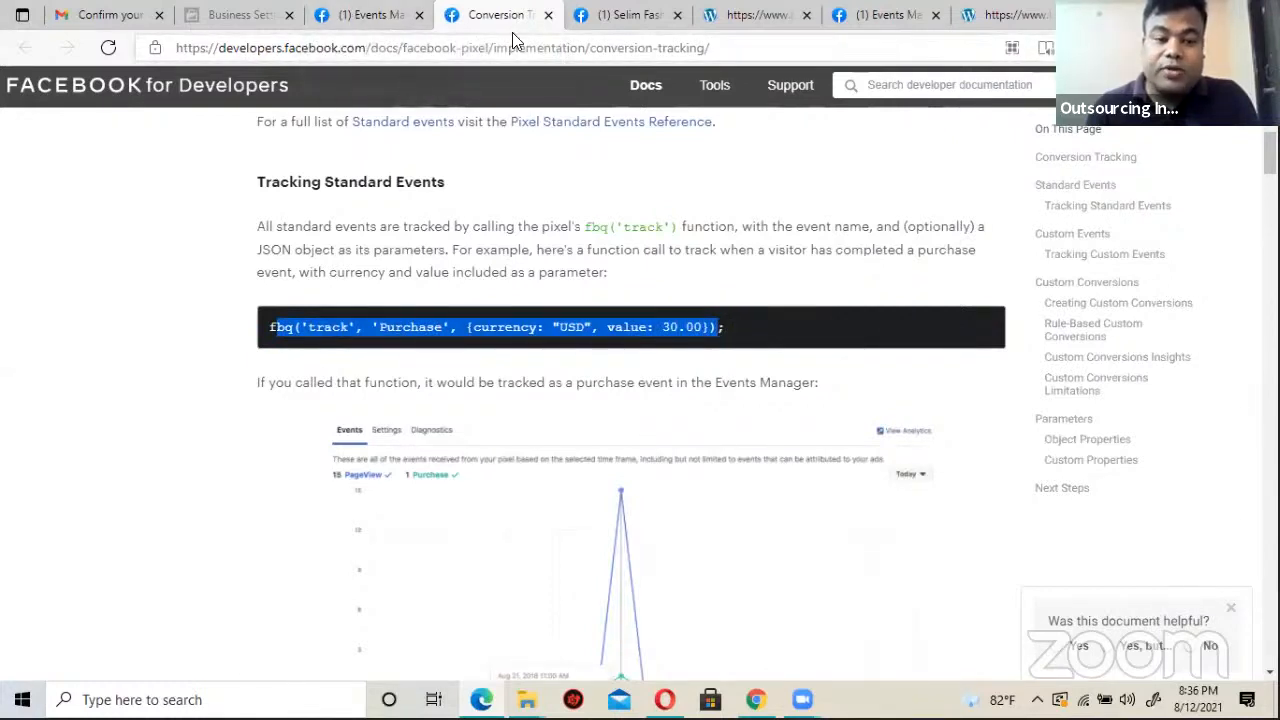
Step: Close the pixel documentation and the Manage Event dialog, and view the PageView event's recent activities
click(370, 16)
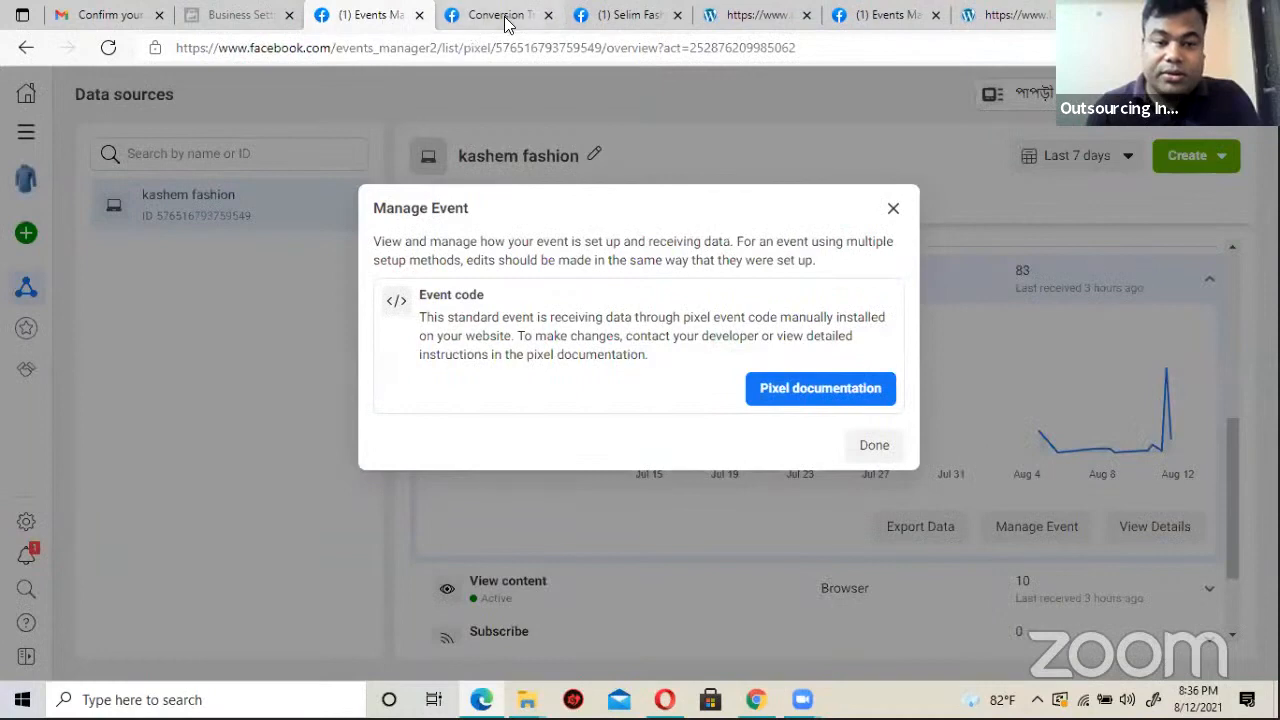
click(548, 15)
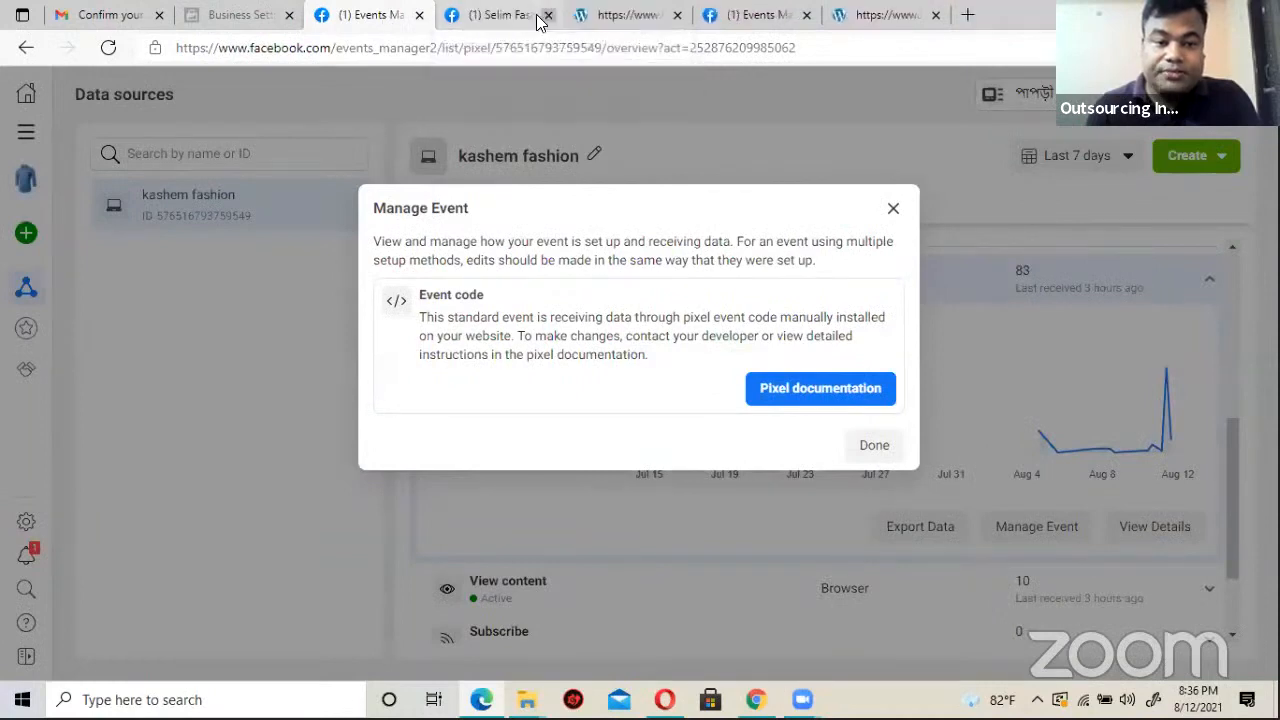
click(892, 208)
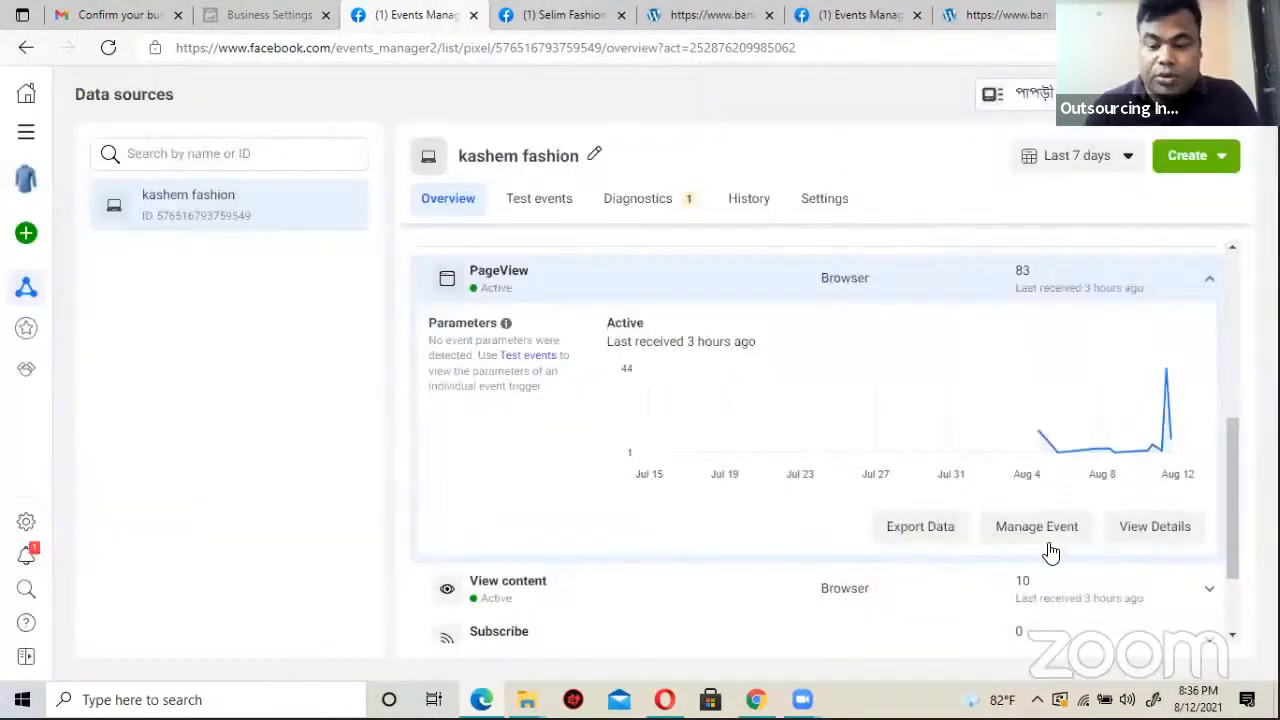
click(1146, 530)
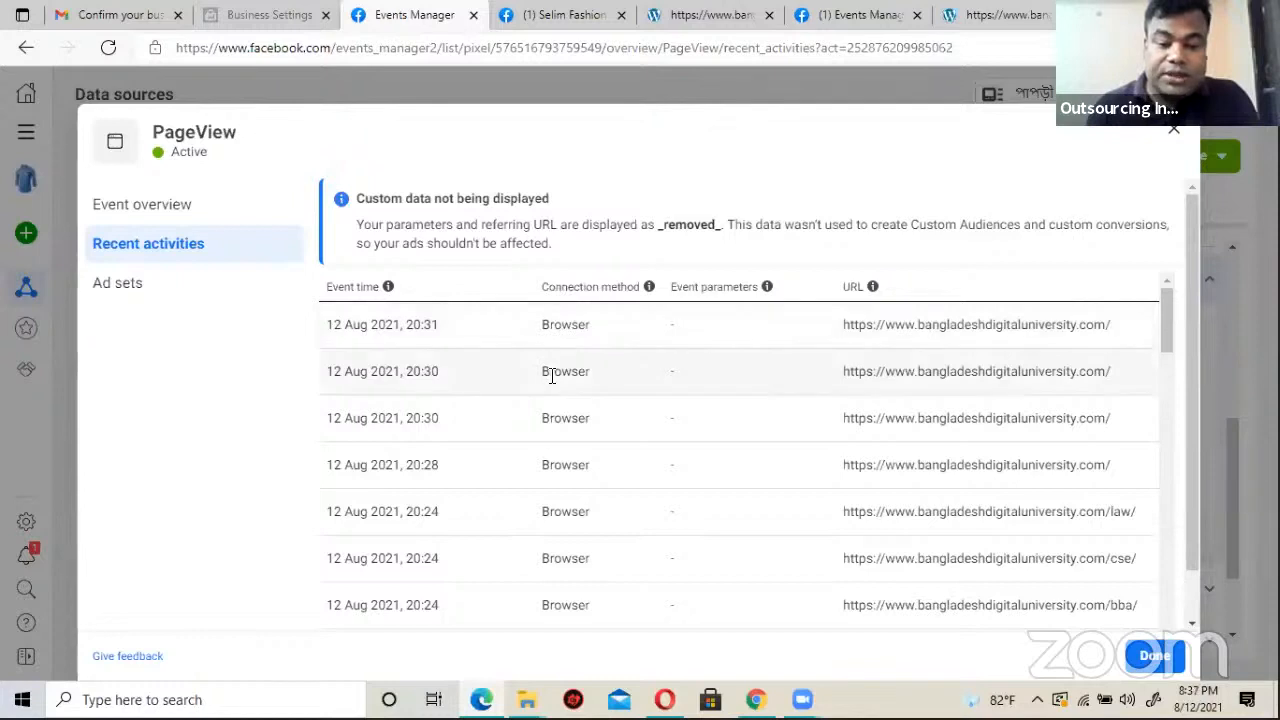
Step: Review the PageView event's recent activities from the newest to the oldest, checking event times, connection methods and URLs
scroll(552, 383, down, 2)
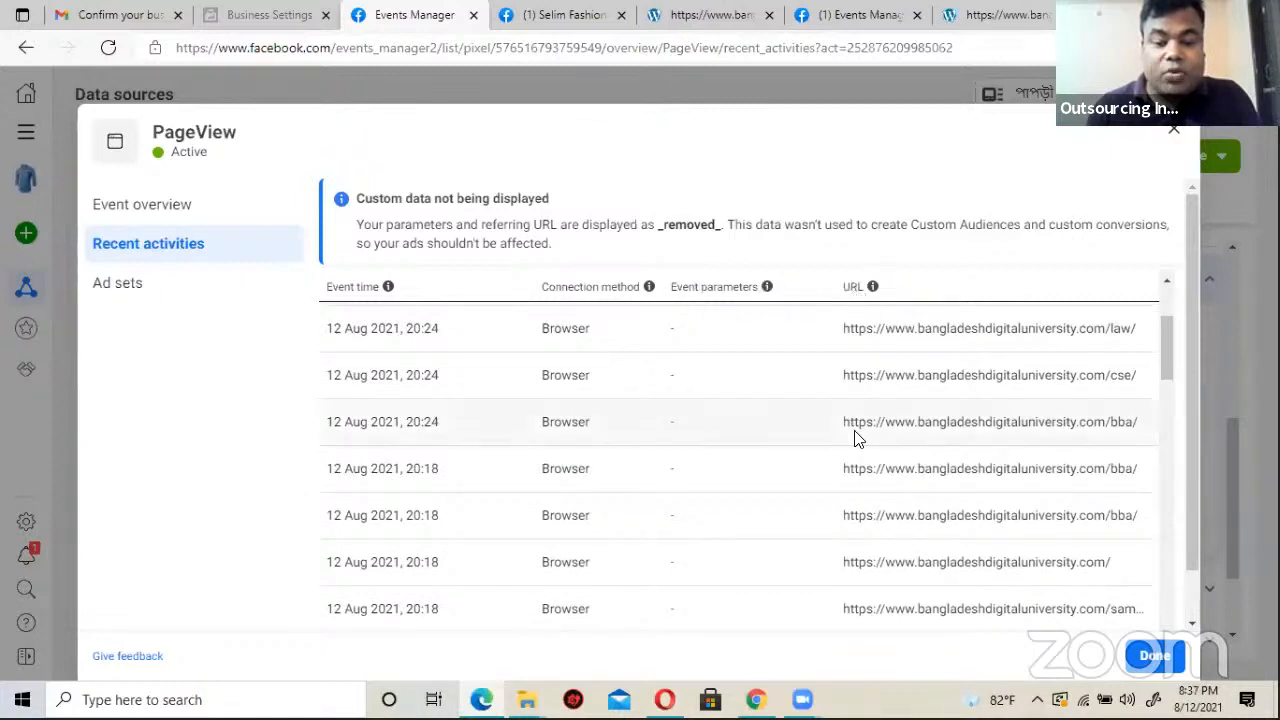
scroll(872, 425, down, 3)
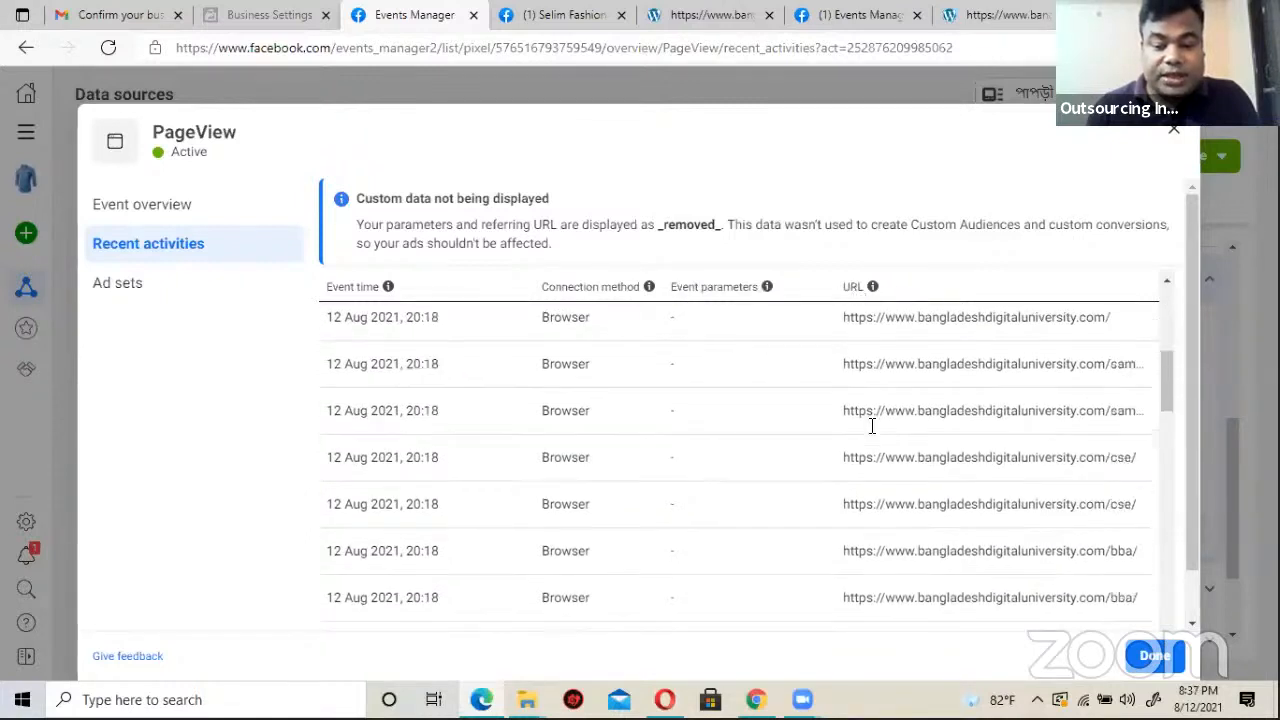
scroll(872, 425, down, 5)
scroll(875, 440, down, 5)
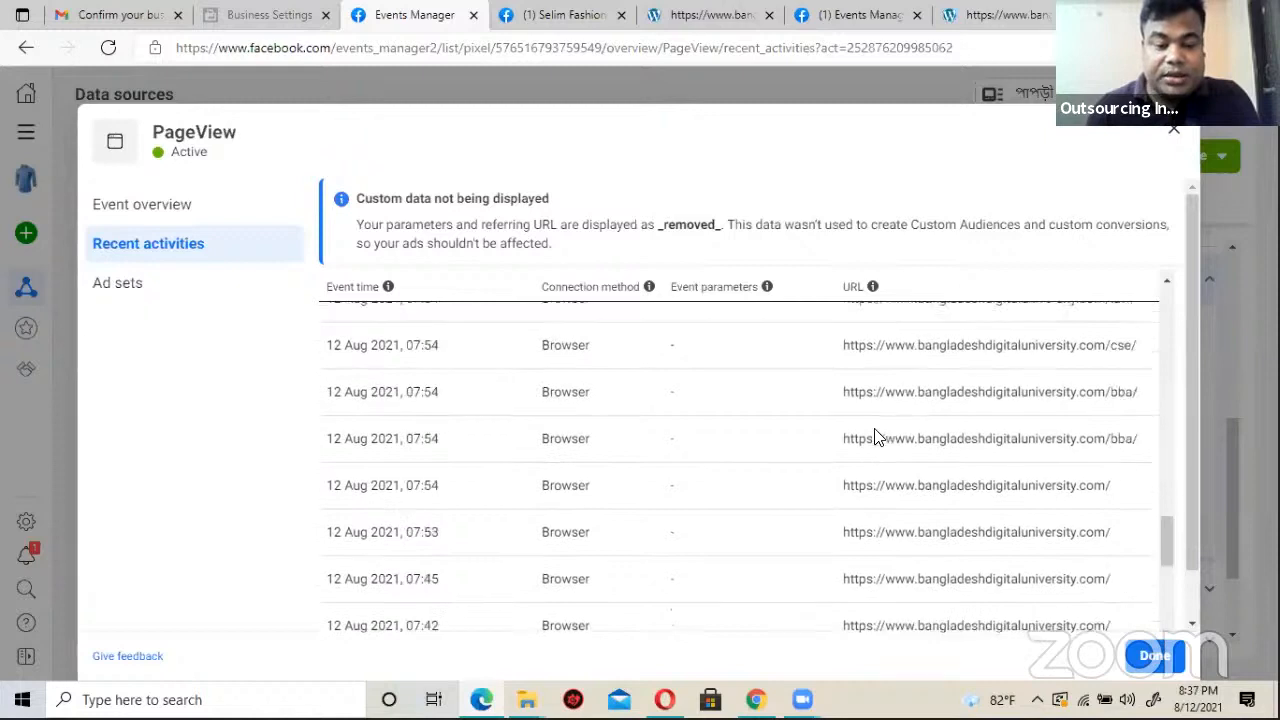
scroll(875, 438, down, 8)
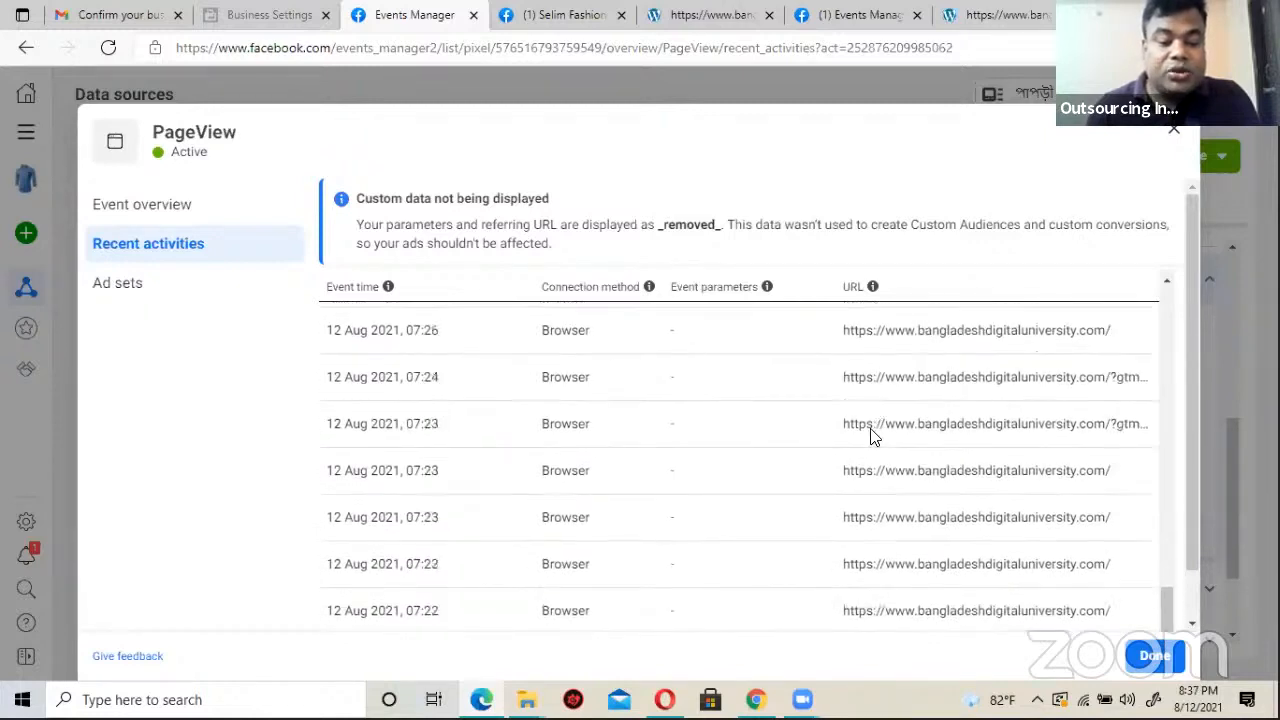
scroll(870, 437, down, 1)
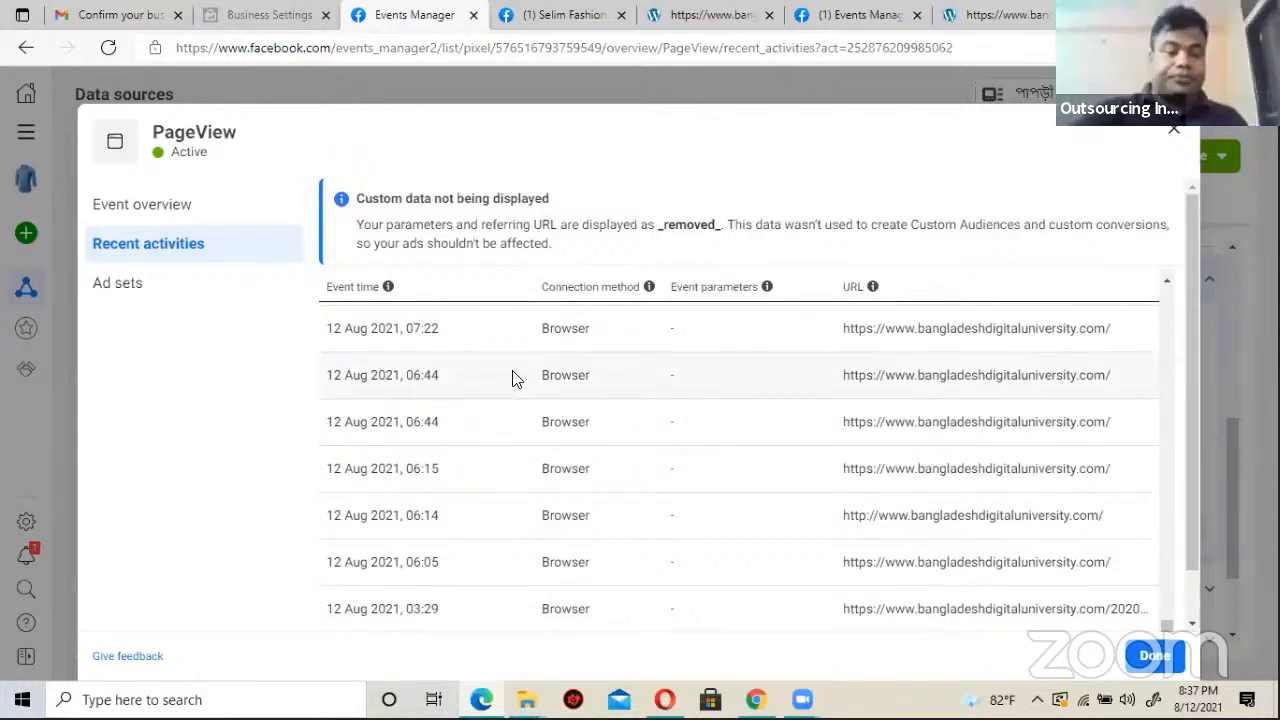
Step: Examine the PageView event breakdown in the event overview by data source, URLs, Domains and Devices
click(165, 207)
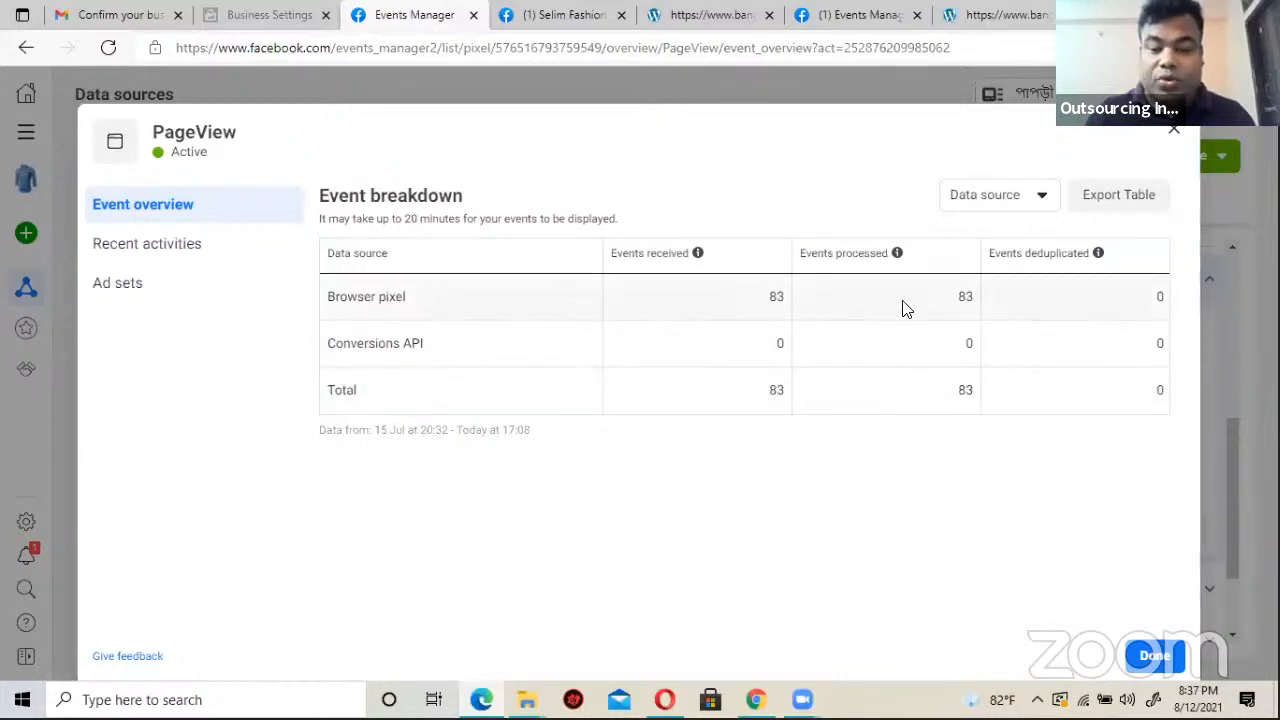
click(1027, 197)
click(985, 273)
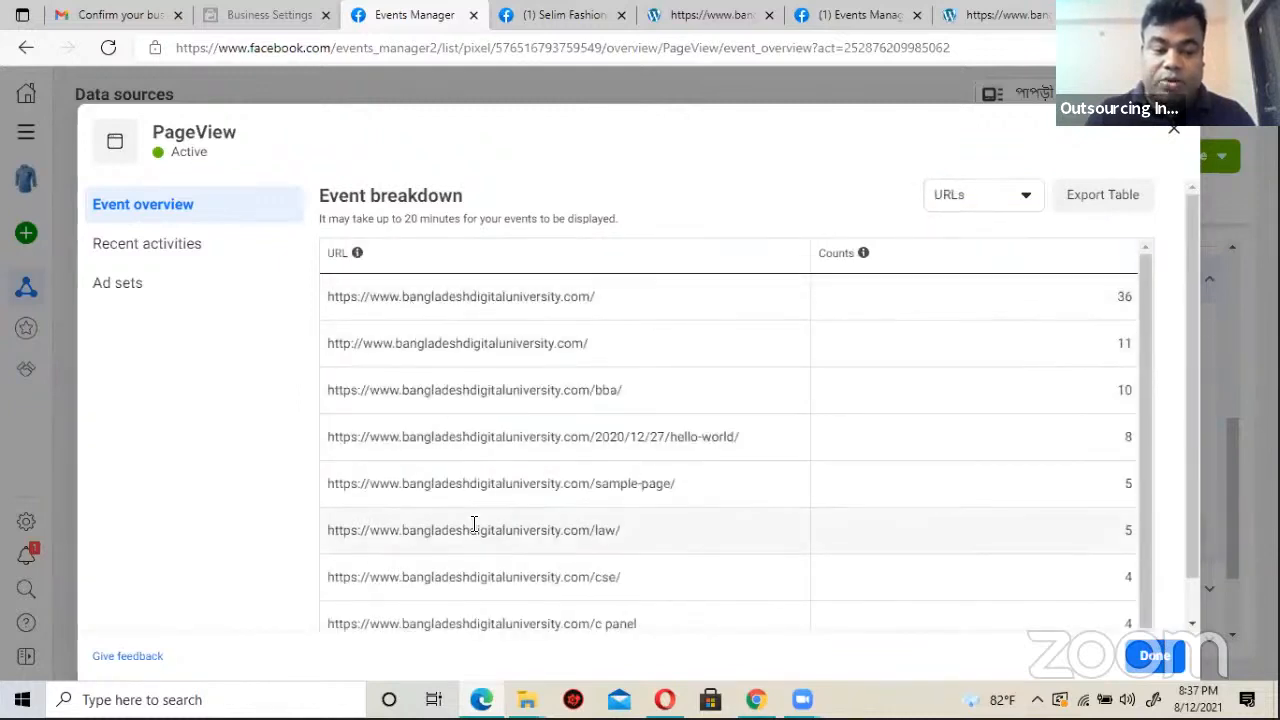
click(1018, 195)
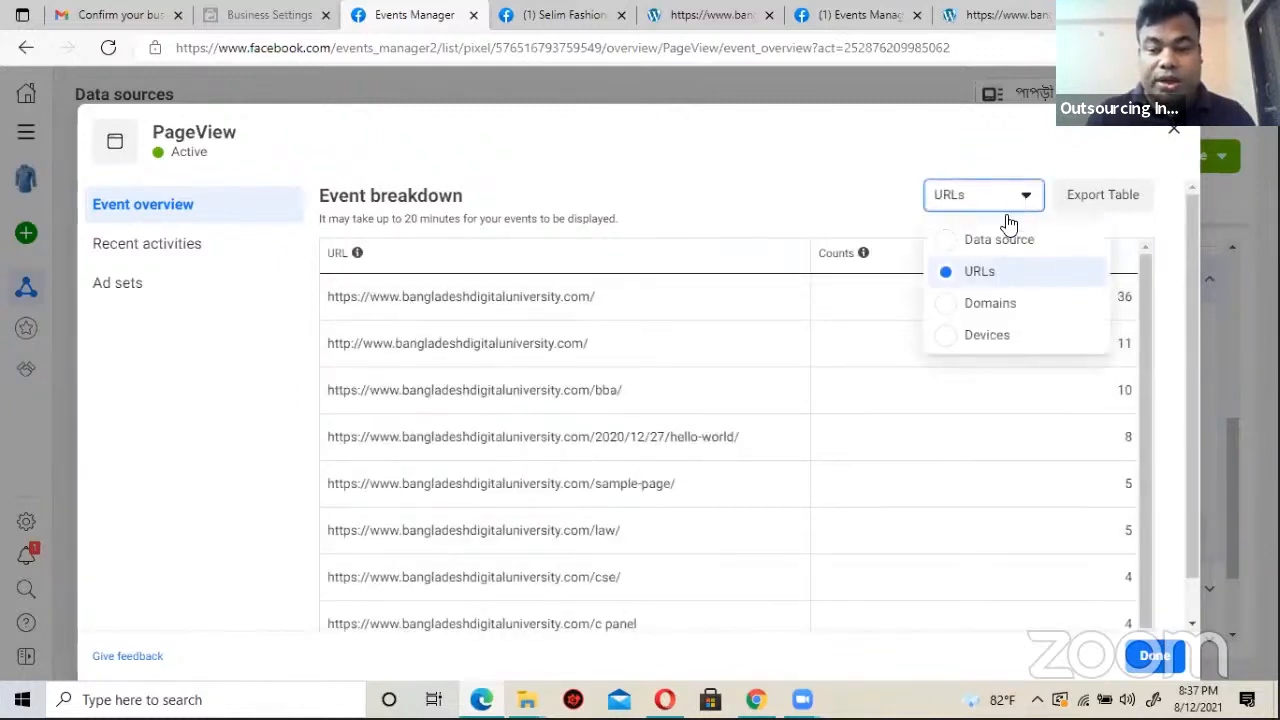
click(976, 307)
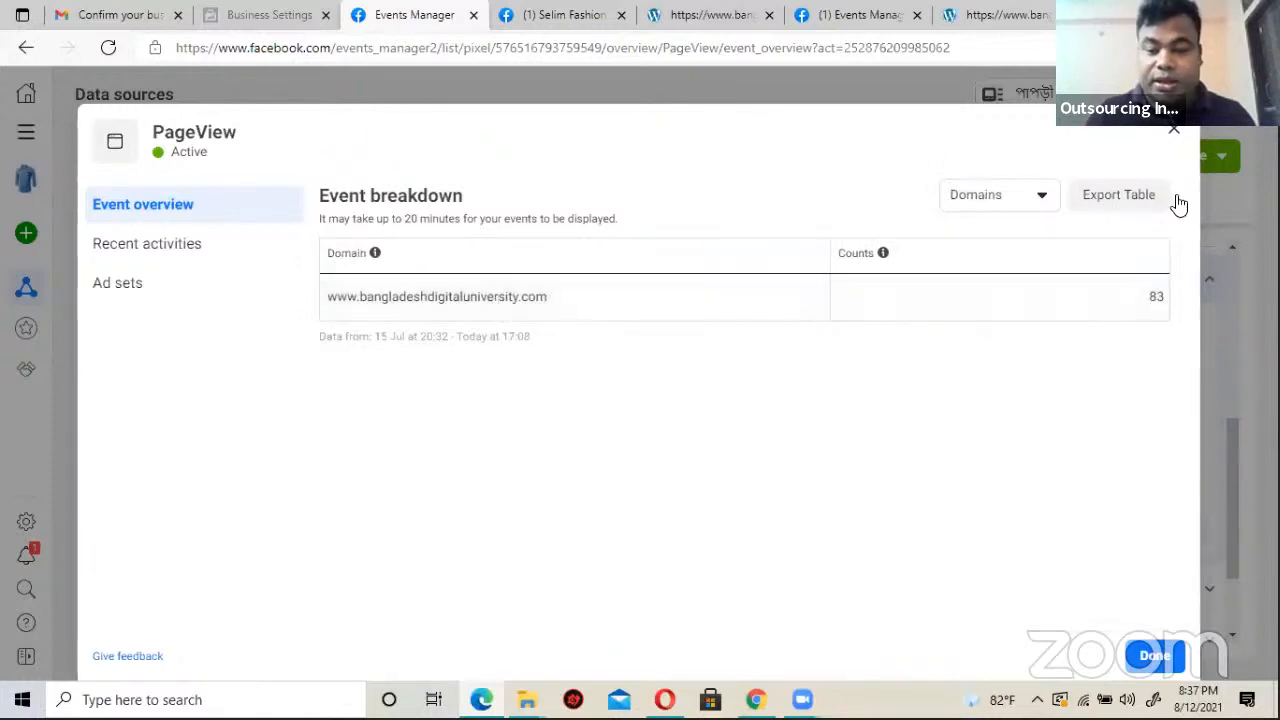
click(1037, 200)
click(994, 337)
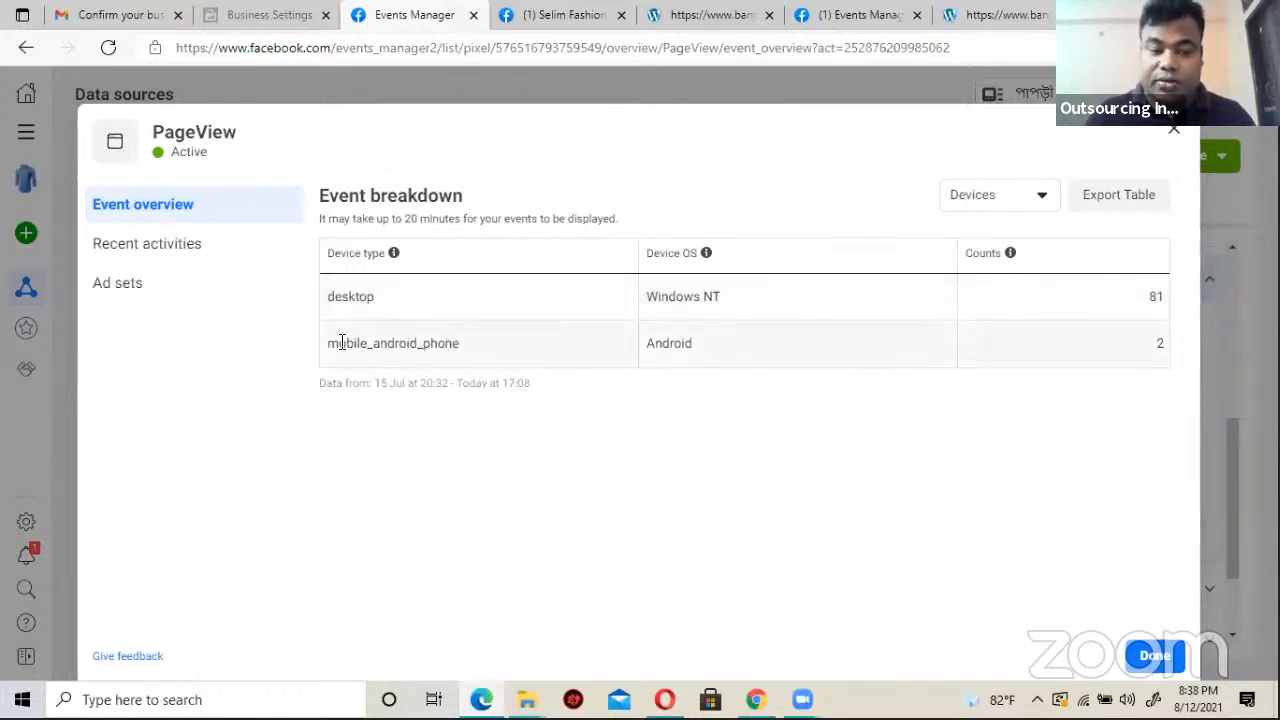
click(986, 200)
click(755, 180)
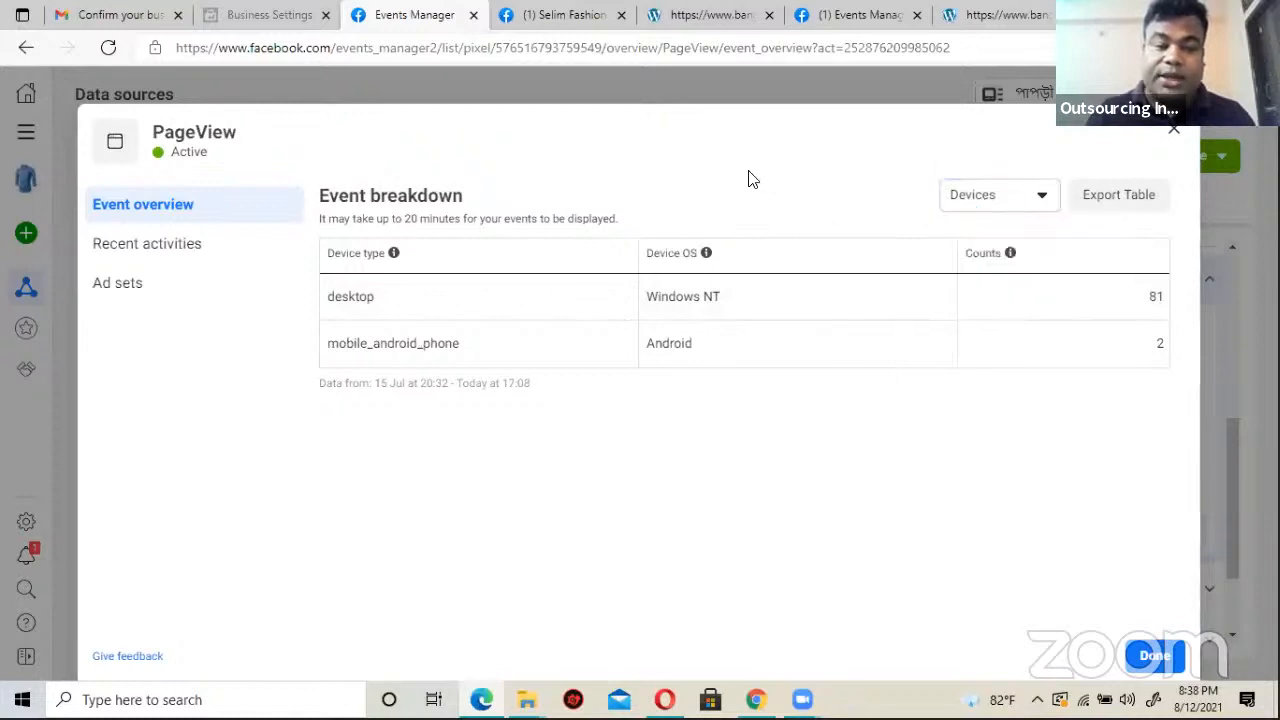
Step: Check the ad sets using the PageView event, return to its event overview, and close the event details
click(112, 286)
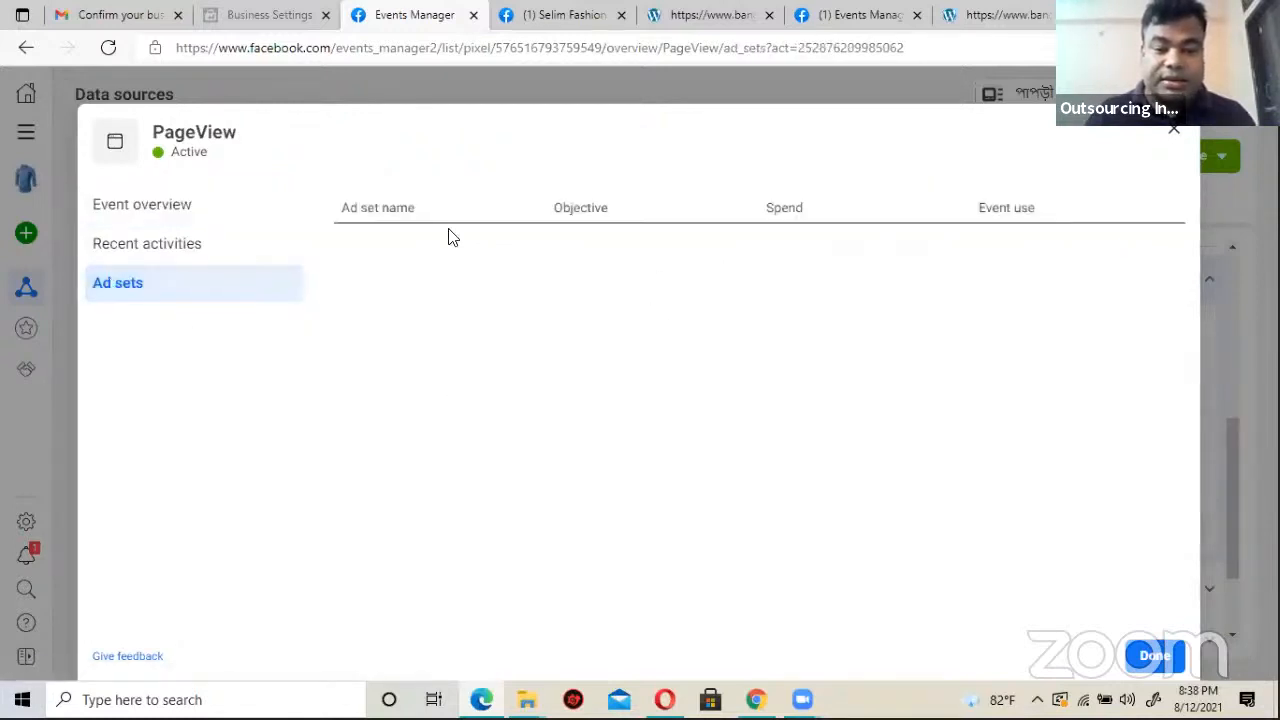
click(163, 206)
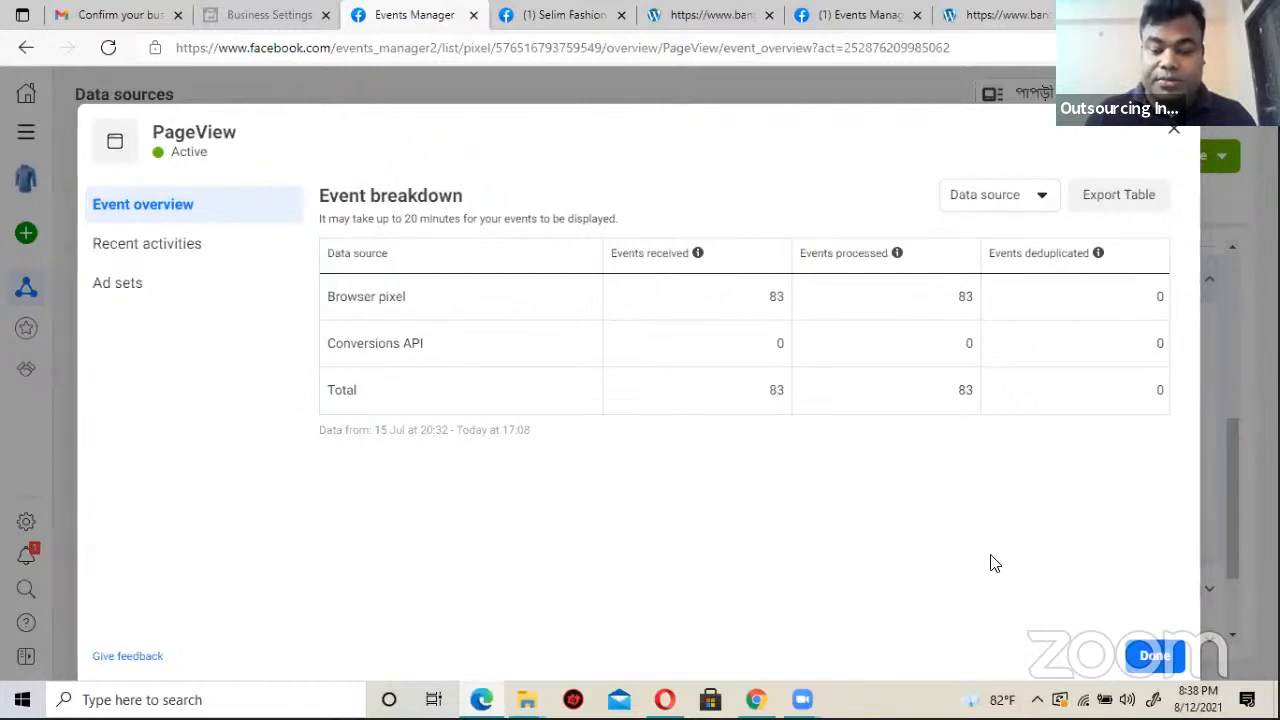
click(1156, 658)
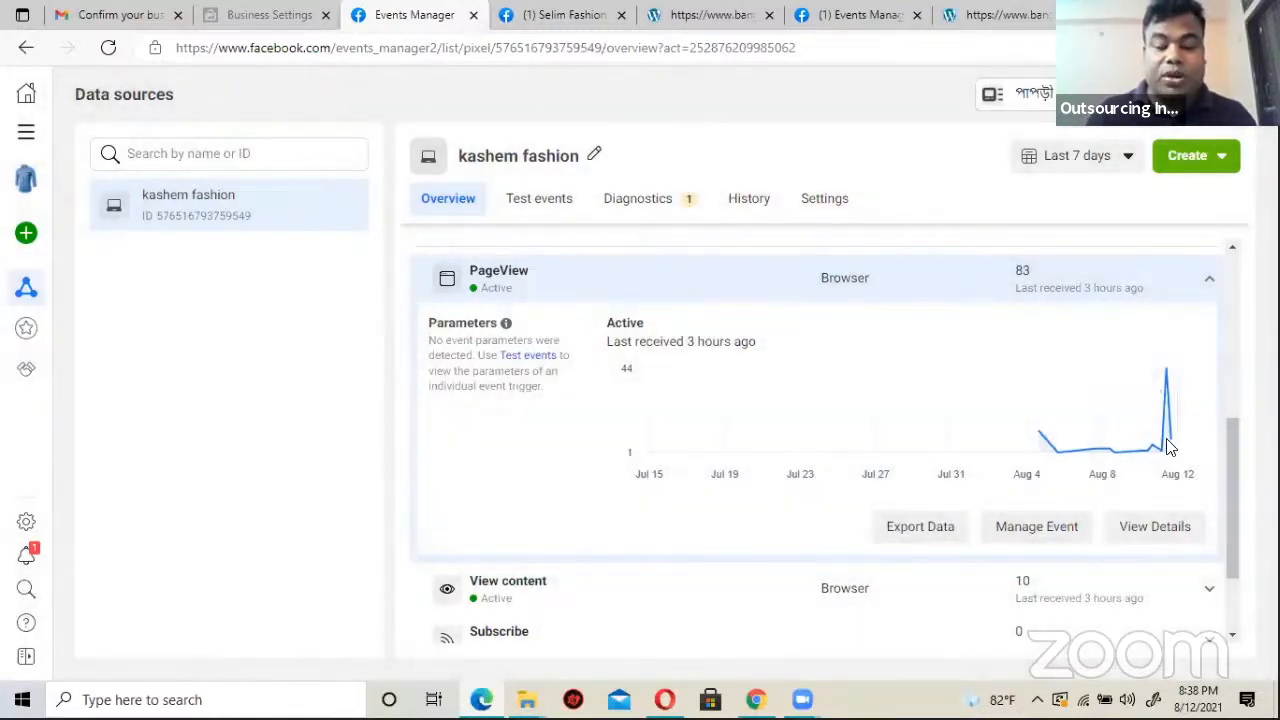
Step: Examine the PageView activity graph and parameters along with the other events listed for the kashem fashion pixel
mouse_move(1166, 443)
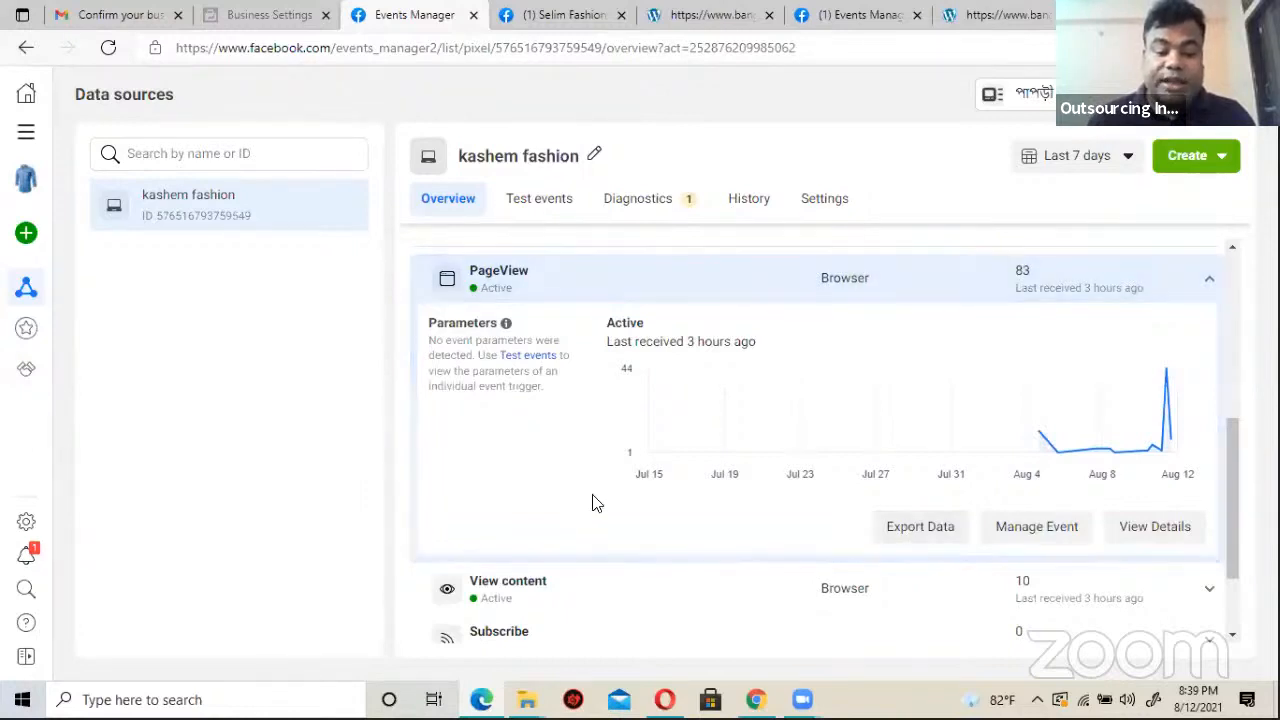
scroll(543, 477, down, 1)
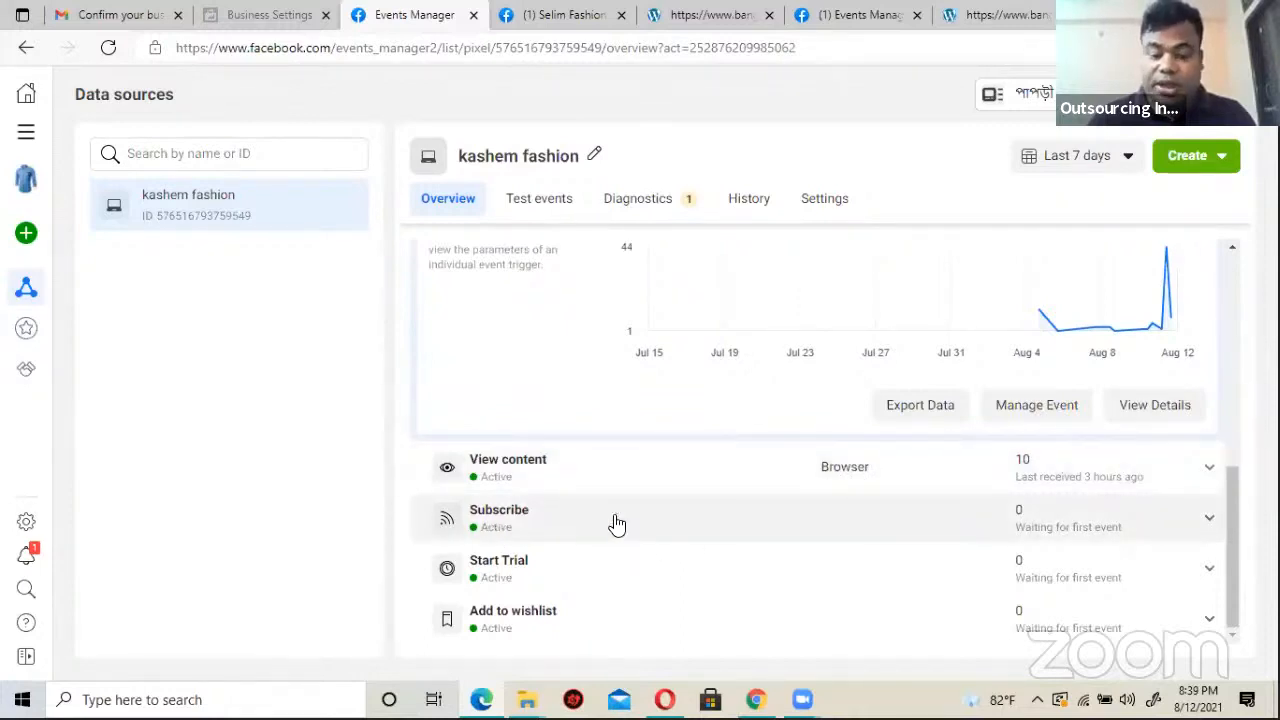
scroll(614, 520, up, 3)
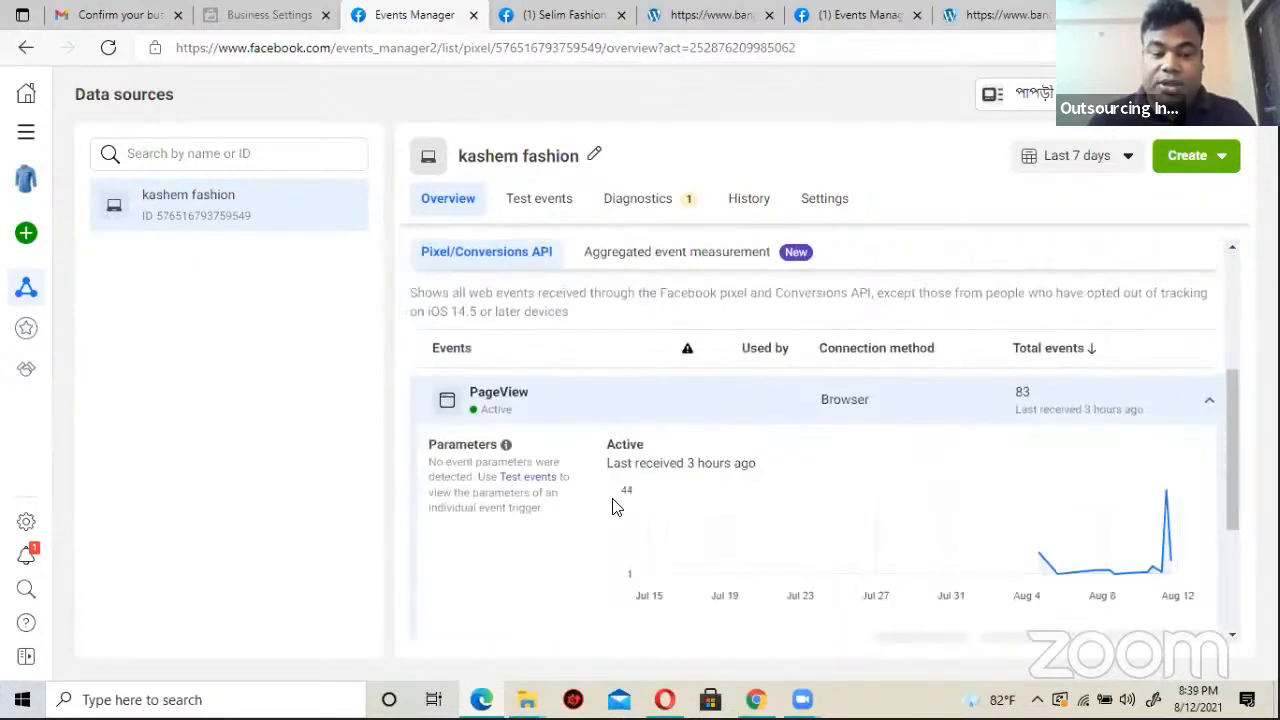
scroll(614, 520, down, 2)
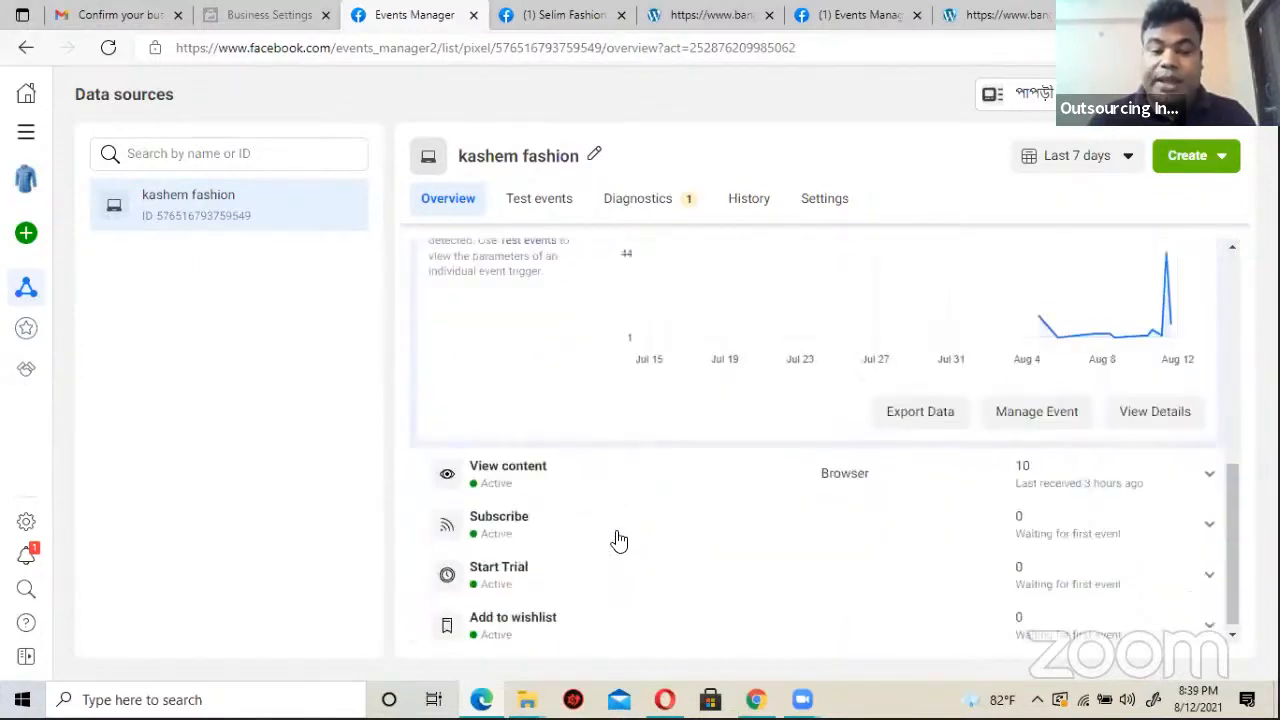
scroll(617, 520, up, 2)
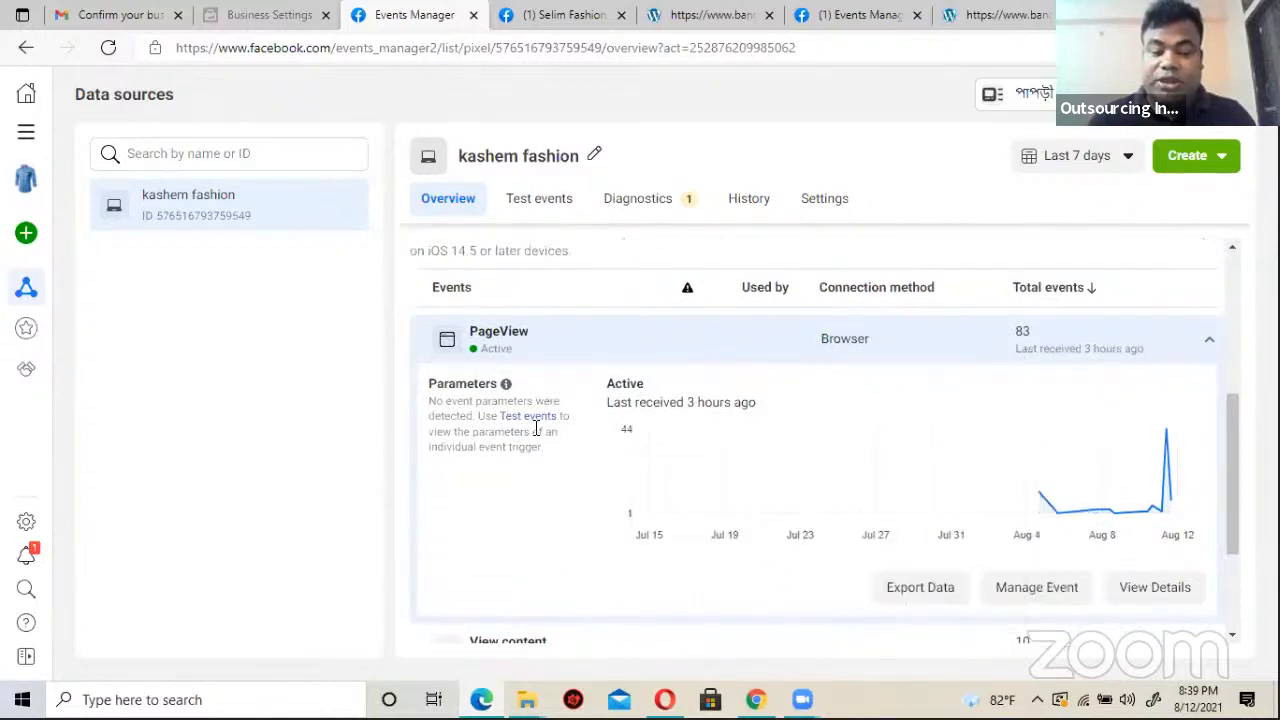
scroll(898, 465, down, 2)
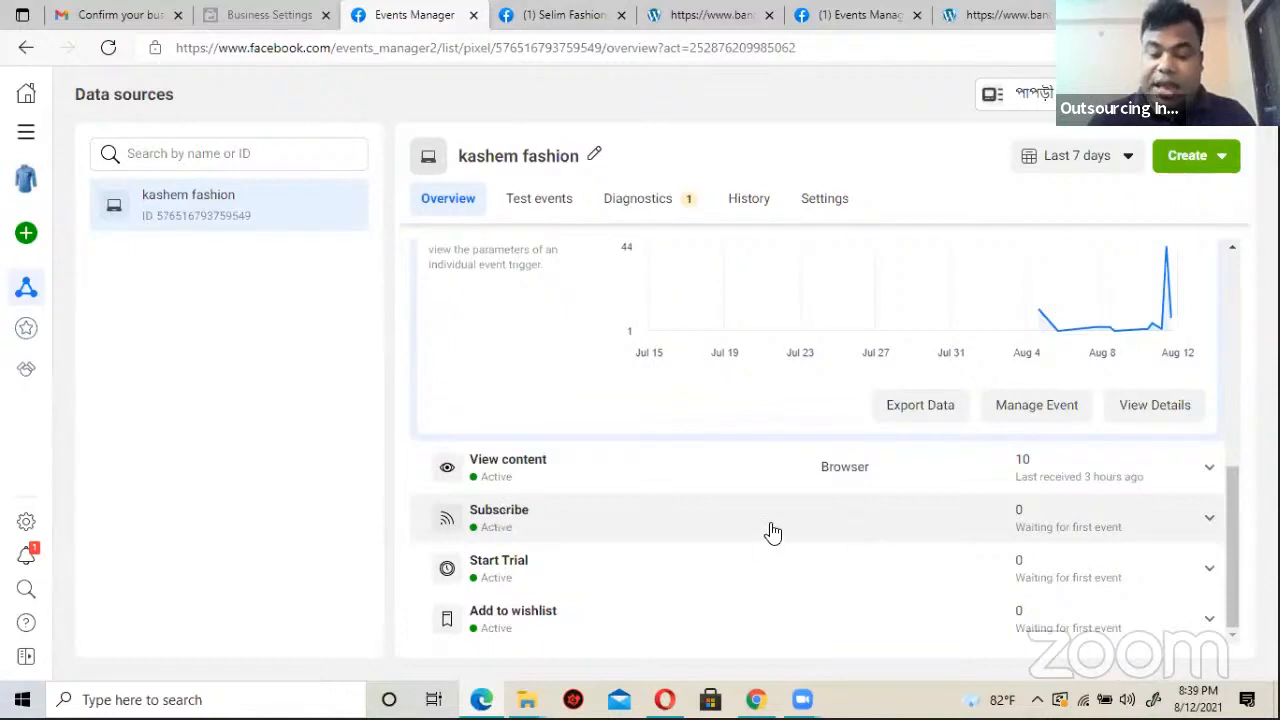
Step: Expand the Subscribe and View content events, inspect the View content activity graph, and collapse View content again
click(494, 520)
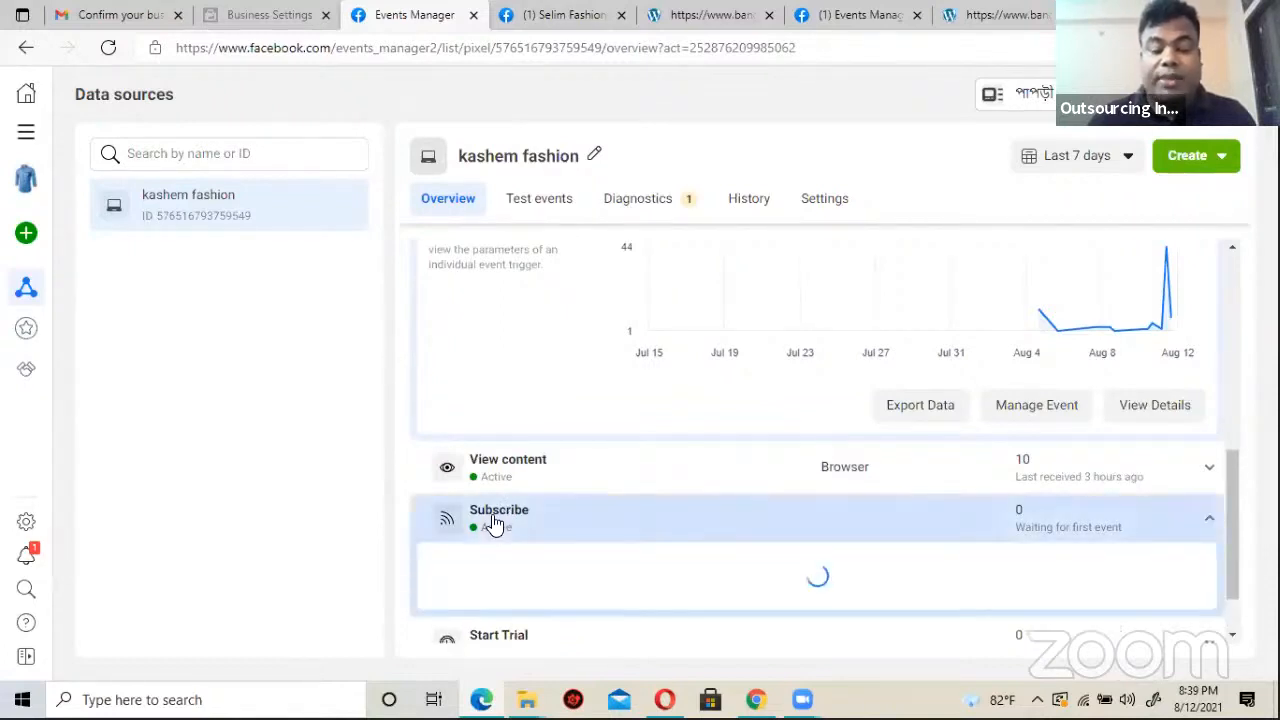
click(518, 468)
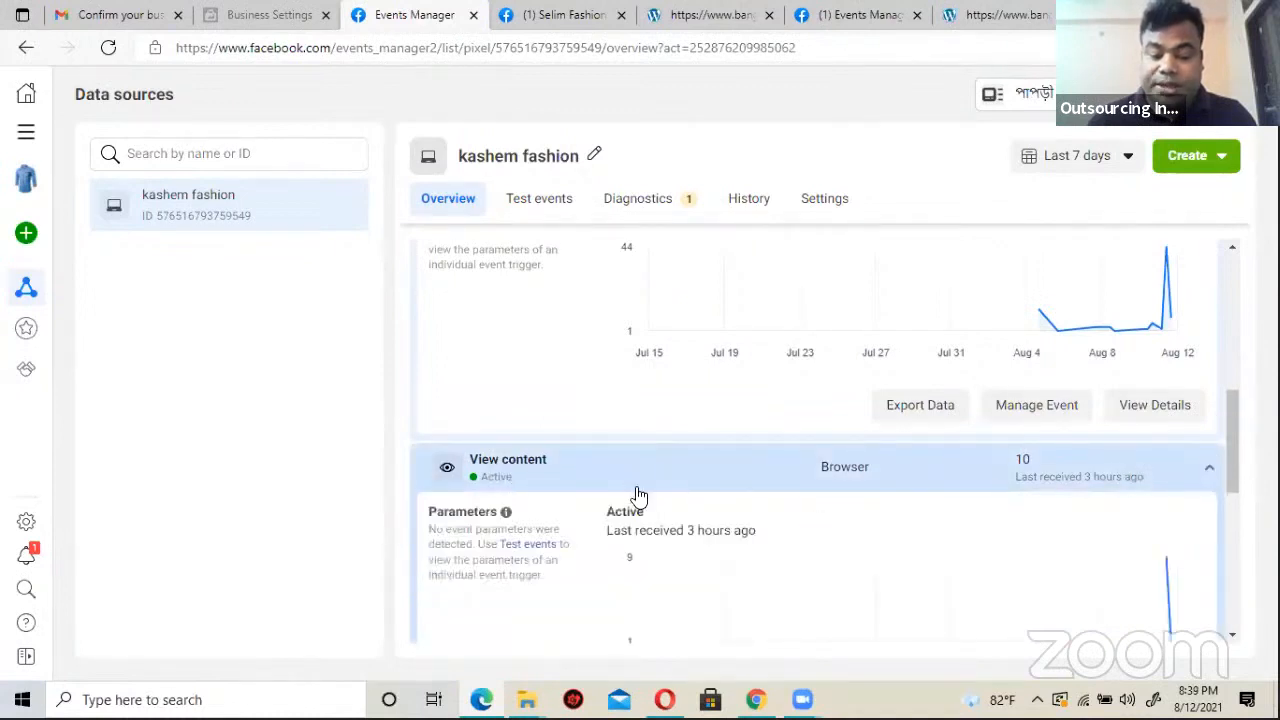
scroll(636, 494, down, 1)
scroll(636, 494, up, 1)
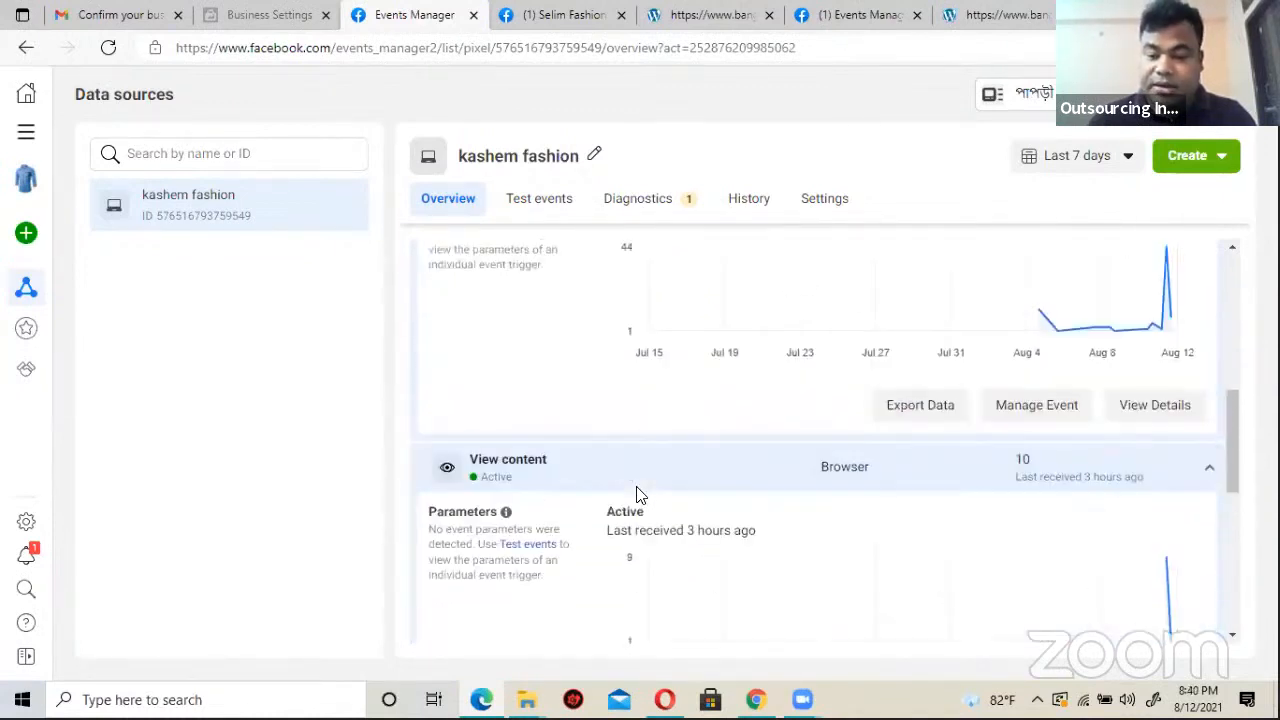
scroll(634, 494, down, 1)
click(527, 352)
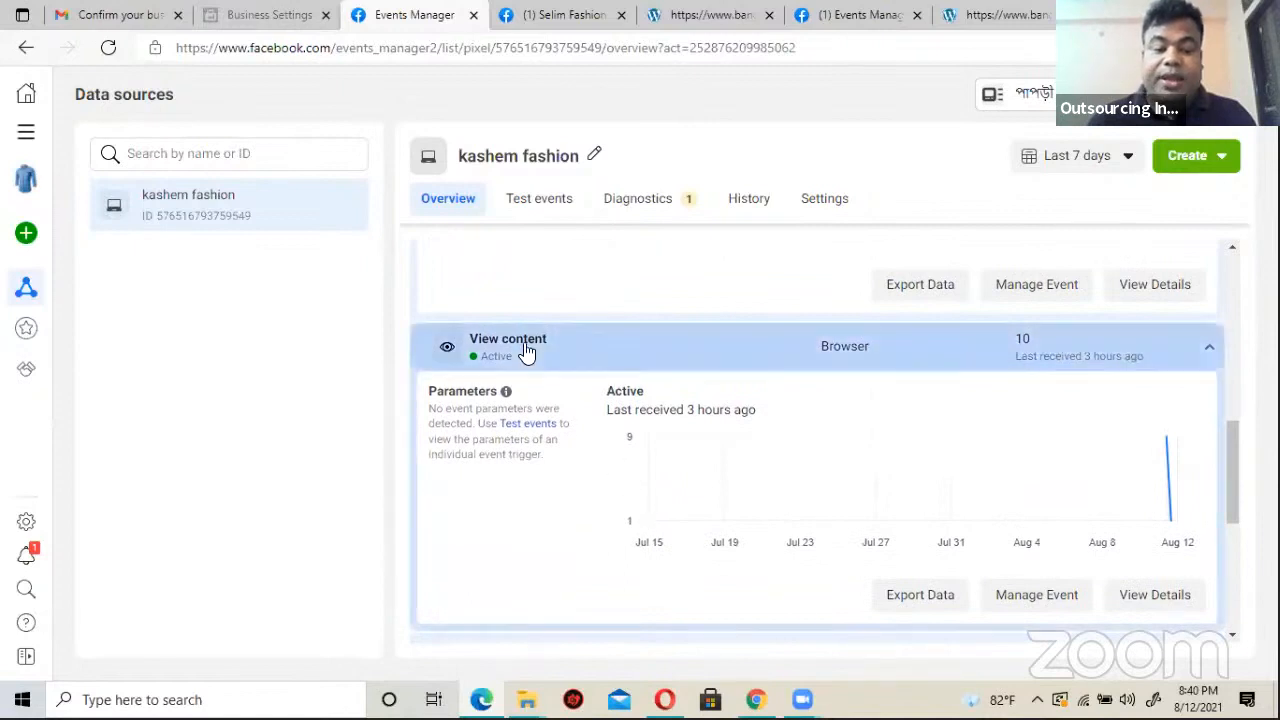
Step: Look through the open university website and Facebook page, and close the Set up events dialog in the other Events Manager tab
click(688, 16)
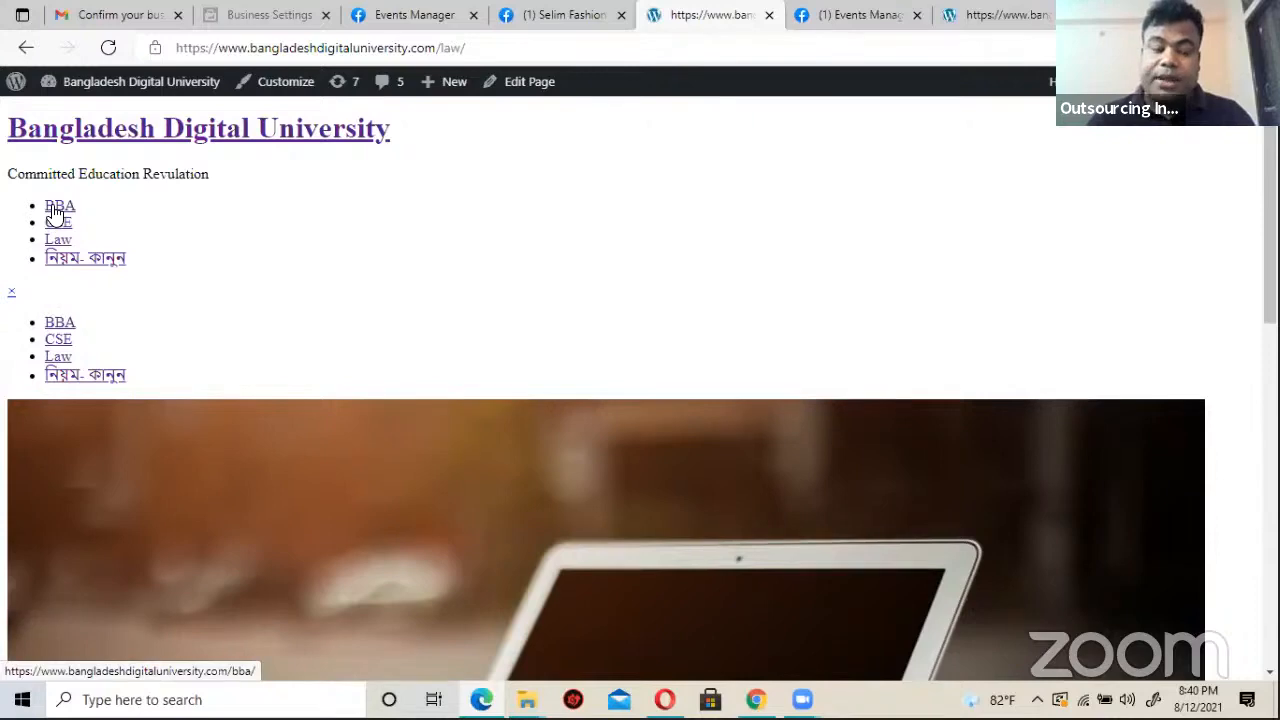
click(551, 22)
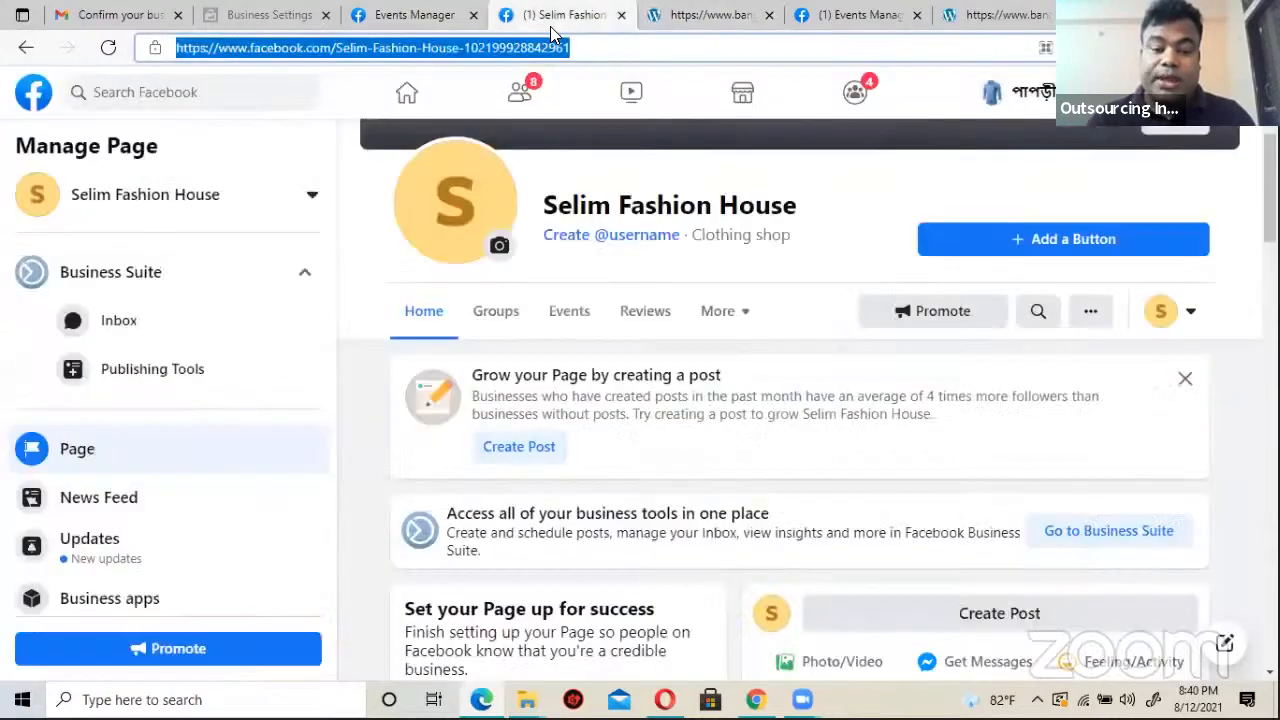
click(706, 20)
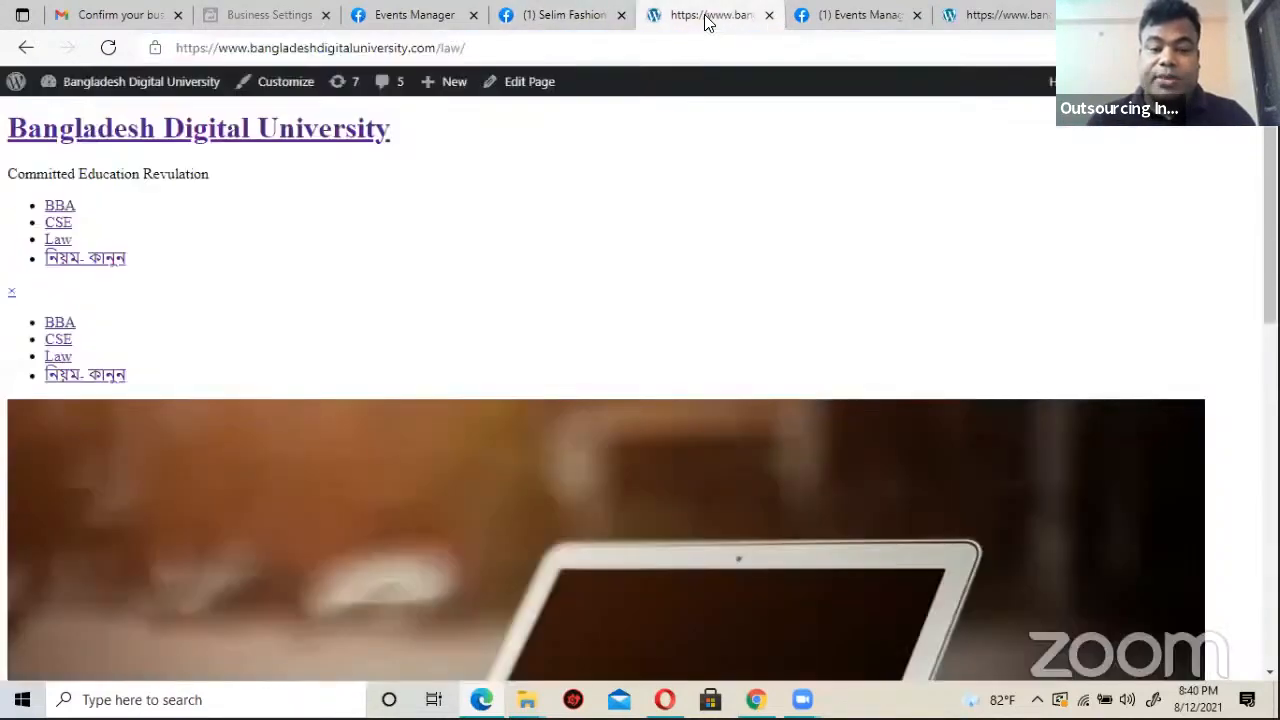
click(840, 22)
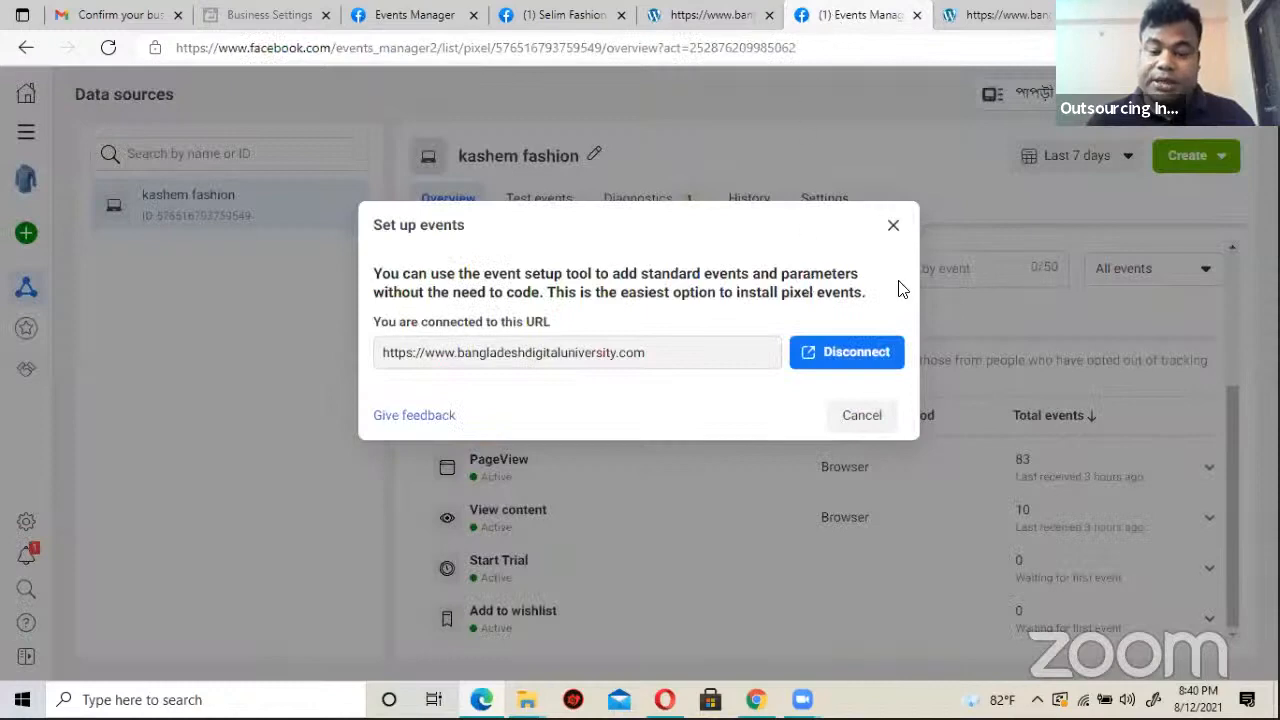
click(893, 225)
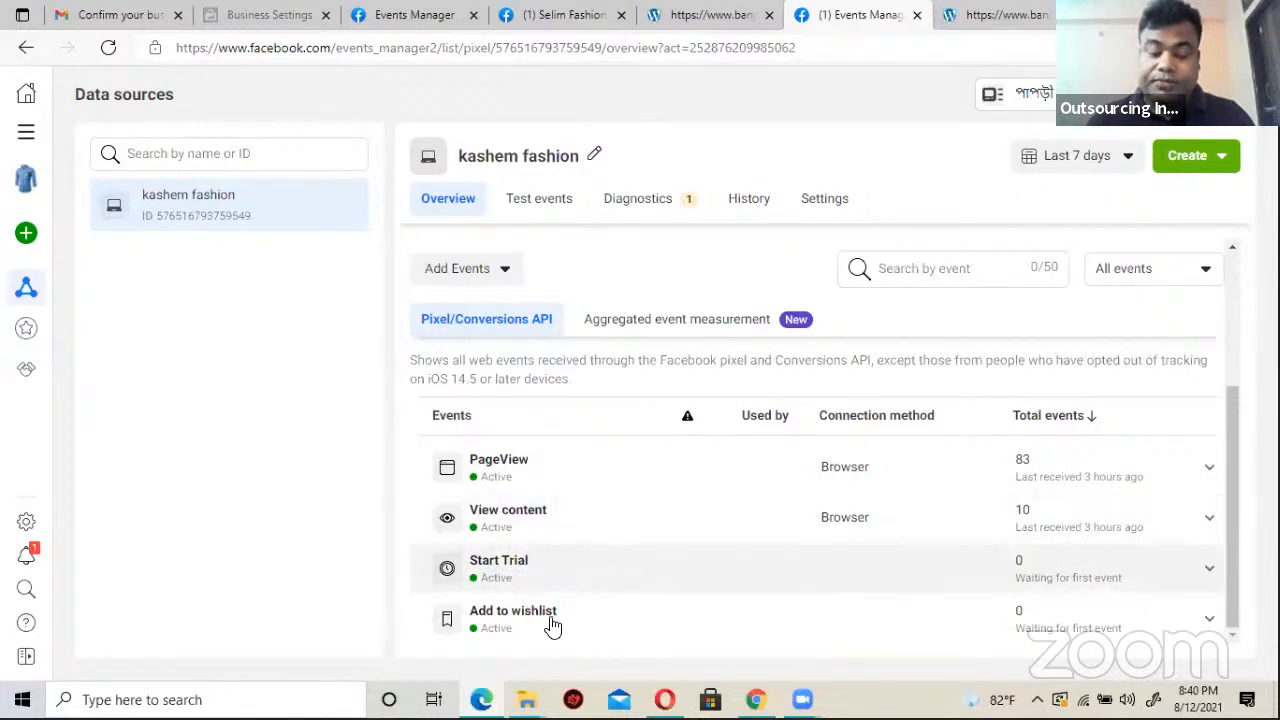
scroll(523, 591, up, 3)
Step: Return to the first Events Manager tab, review the expanded Subscribe event's details, and expand the Start Trial event
click(415, 24)
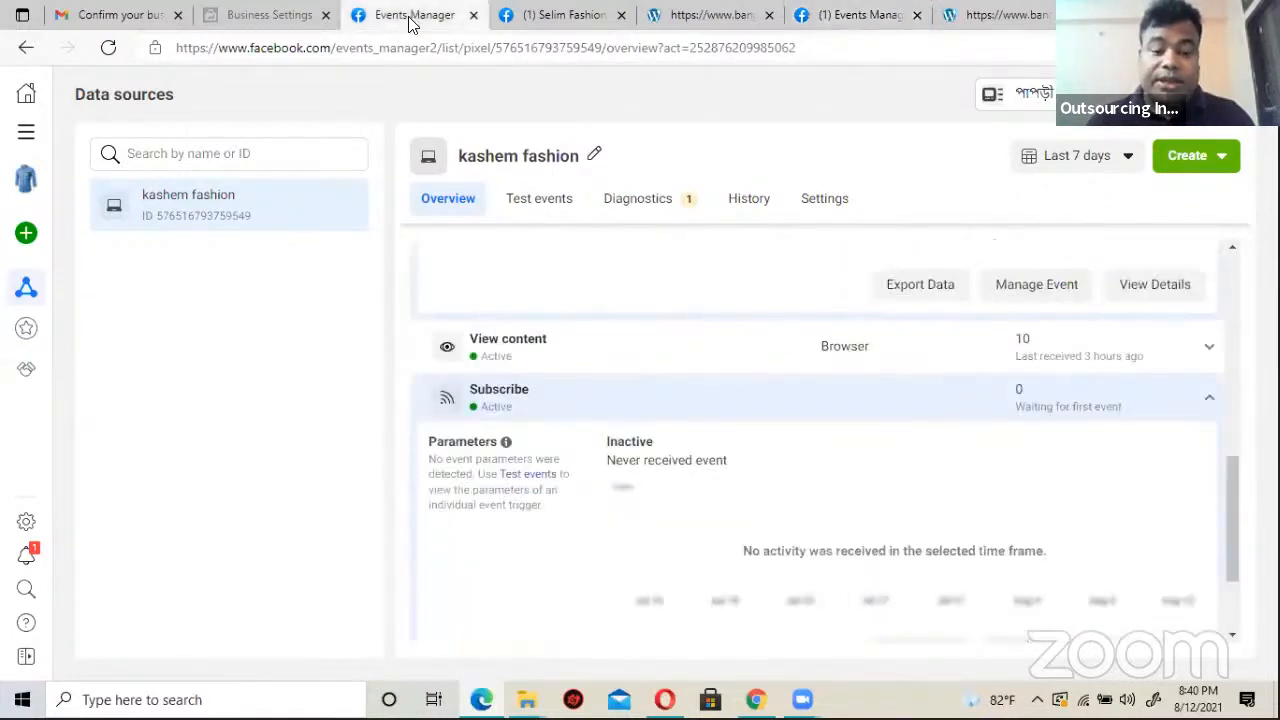
scroll(510, 375, up, 3)
scroll(513, 372, down, 5)
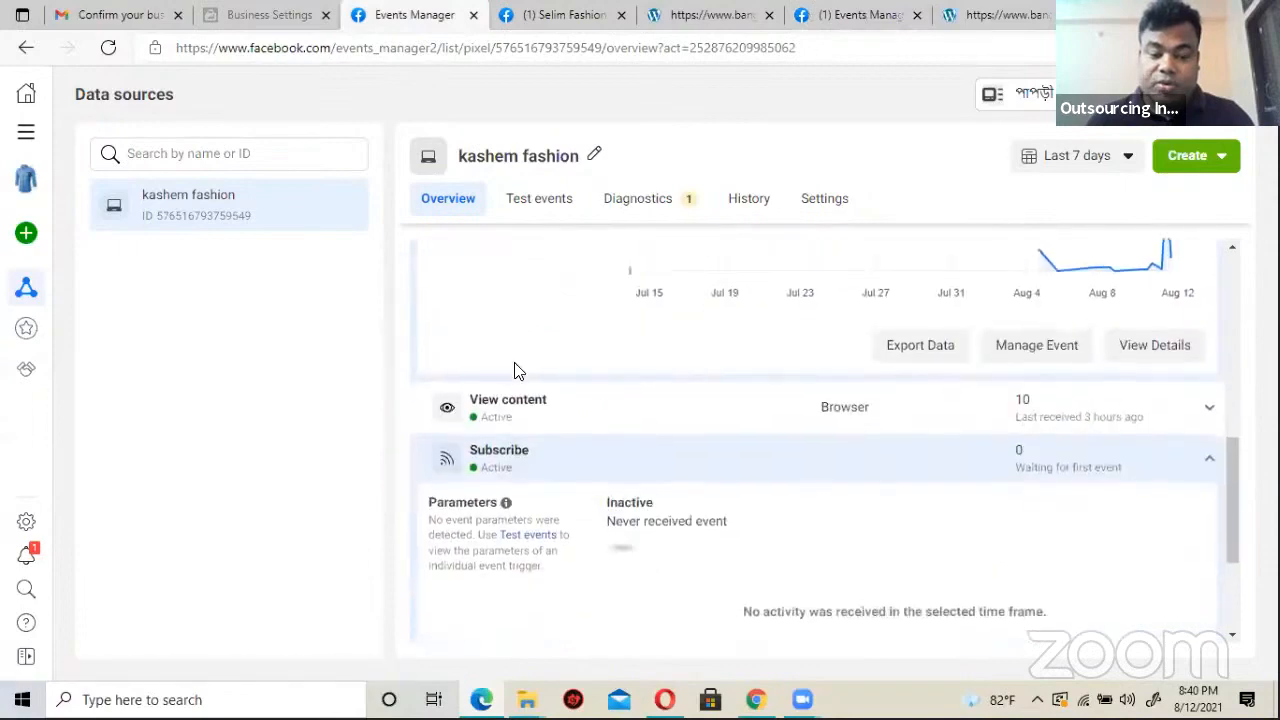
scroll(580, 434, up, 1)
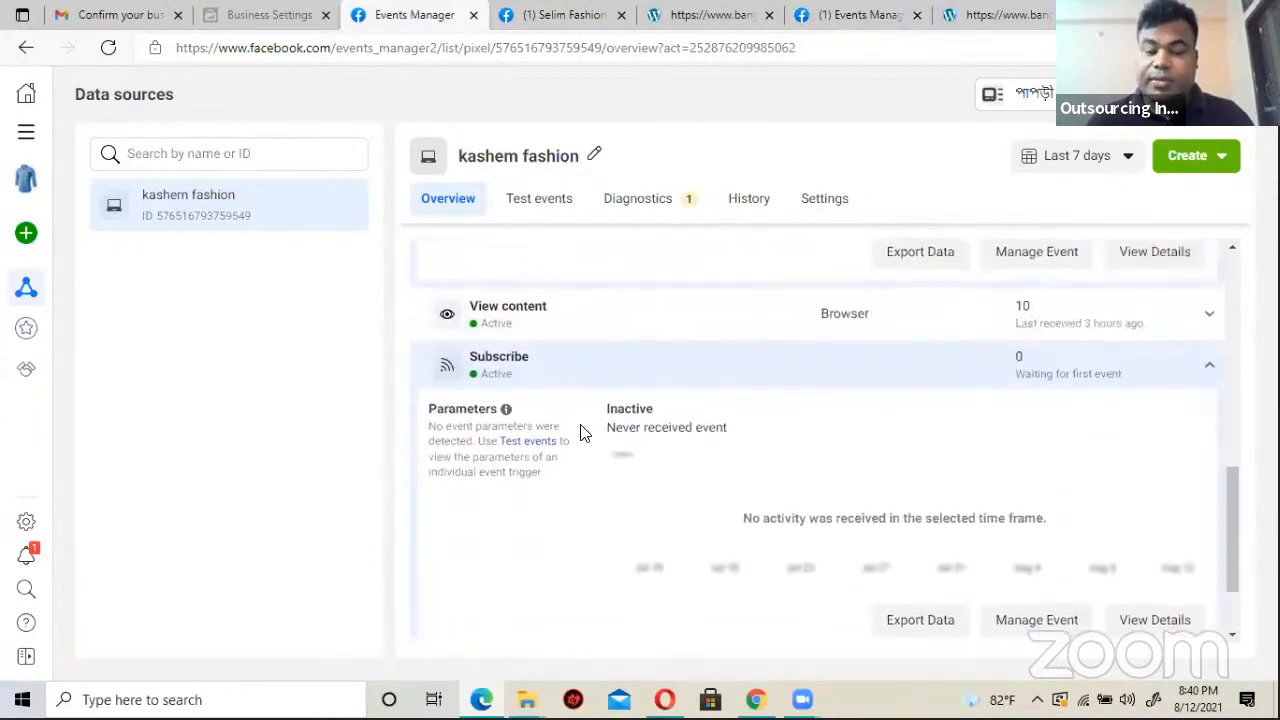
scroll(565, 500, down, 1)
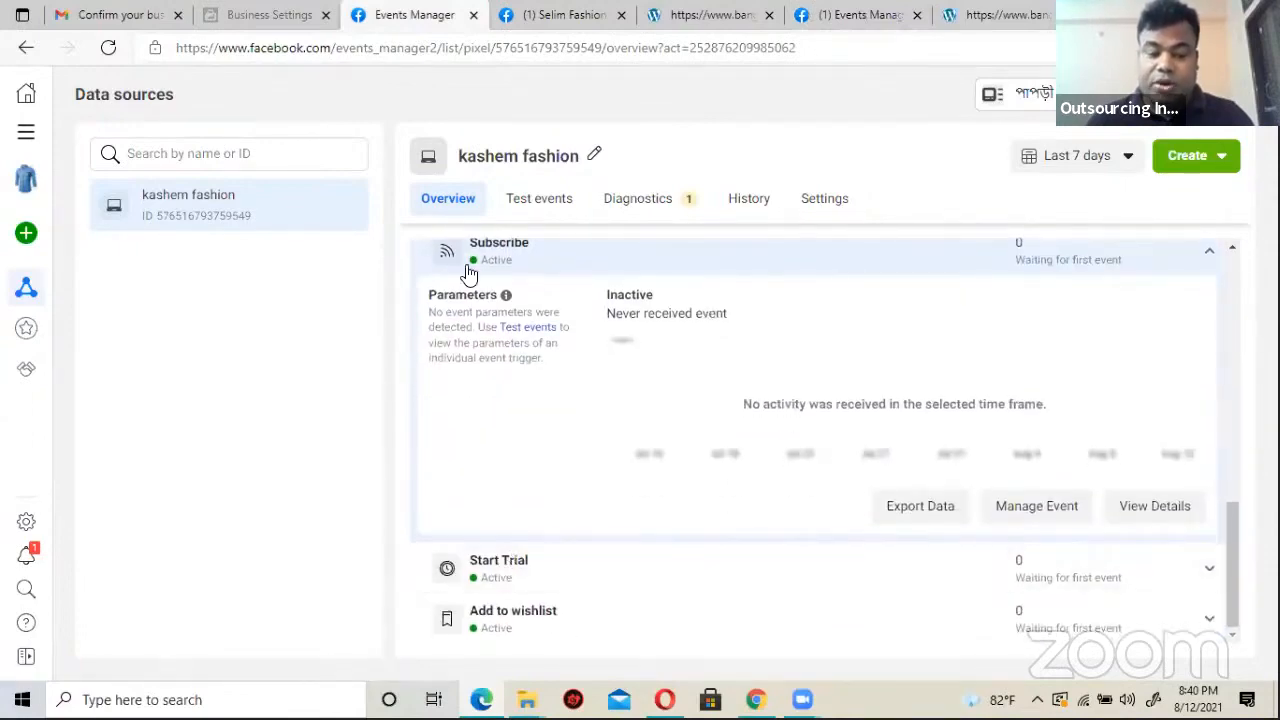
scroll(531, 408, up, 1)
scroll(527, 537, down, 1)
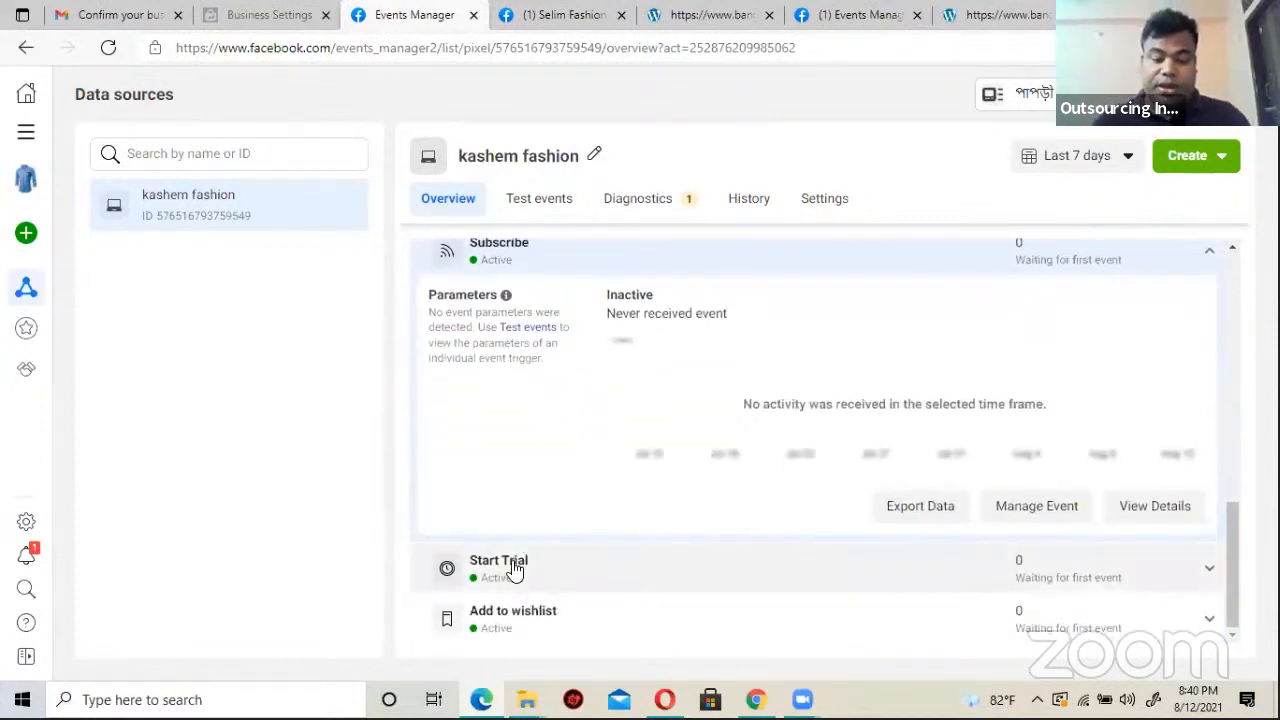
click(514, 568)
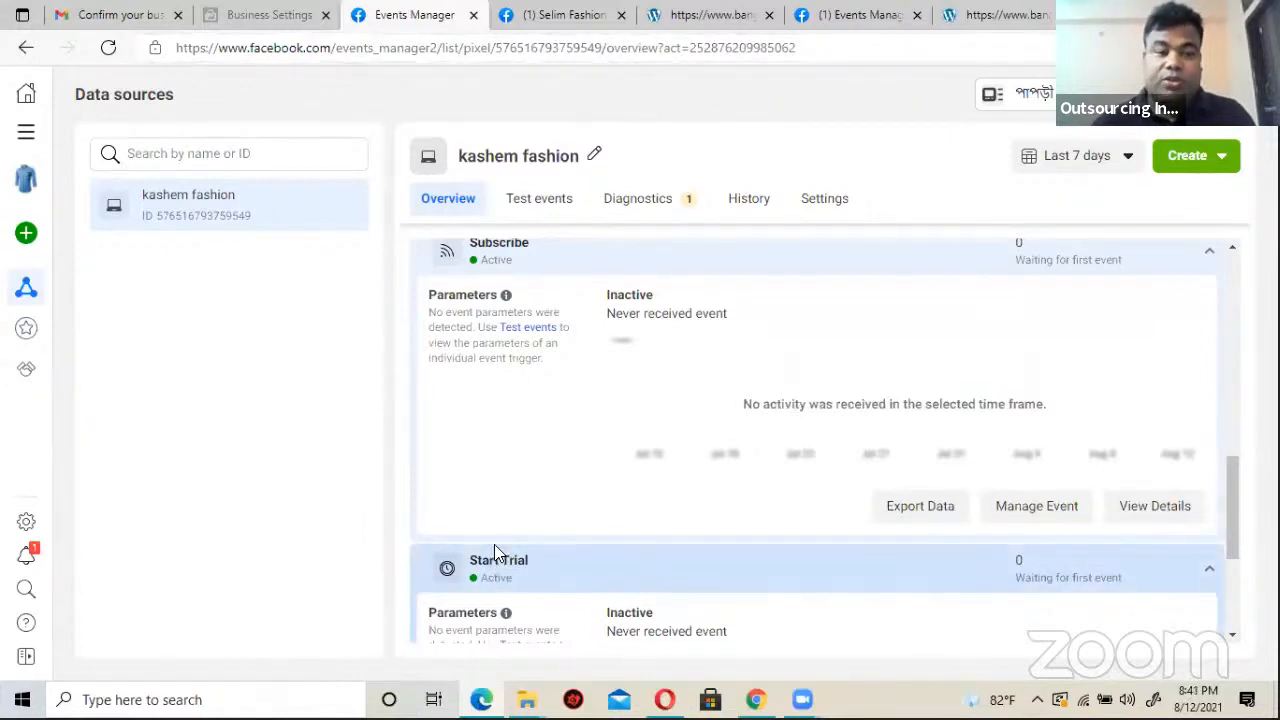
Step: Load facebook.com in the Selim Fashion House tab, and return to Events Manager to review the Start Trial event's details
click(547, 25)
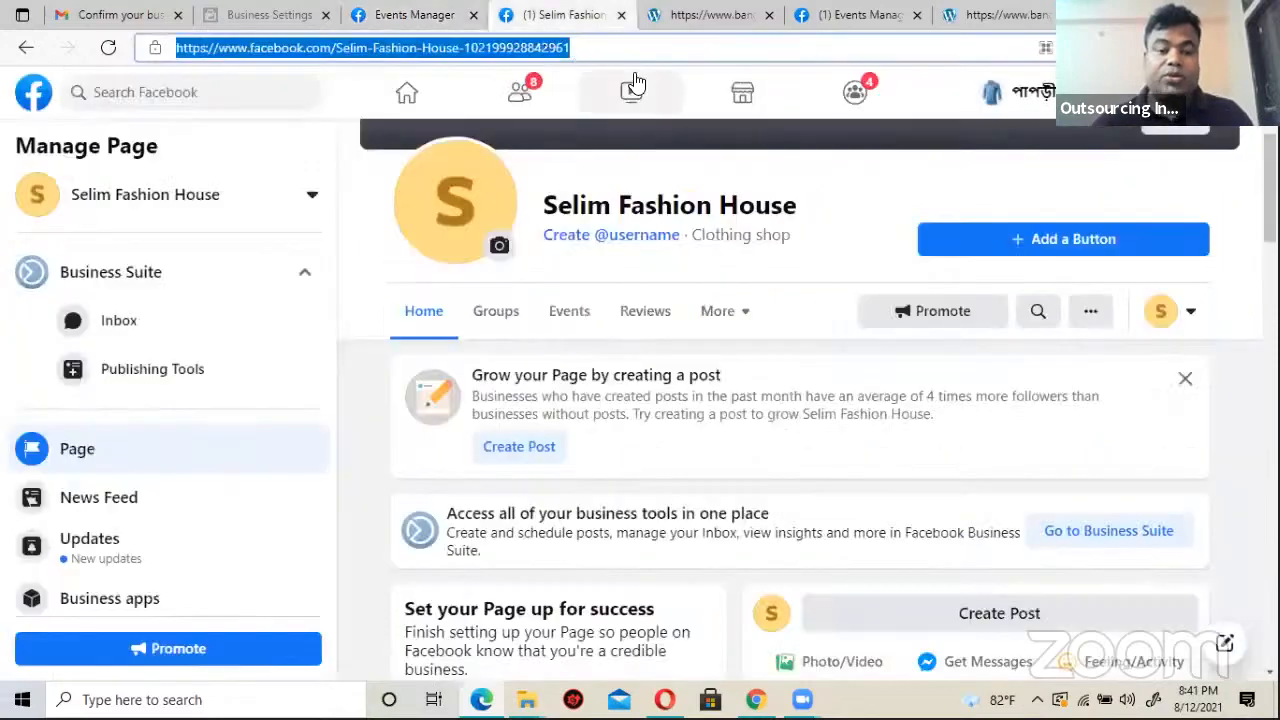
text(fac)
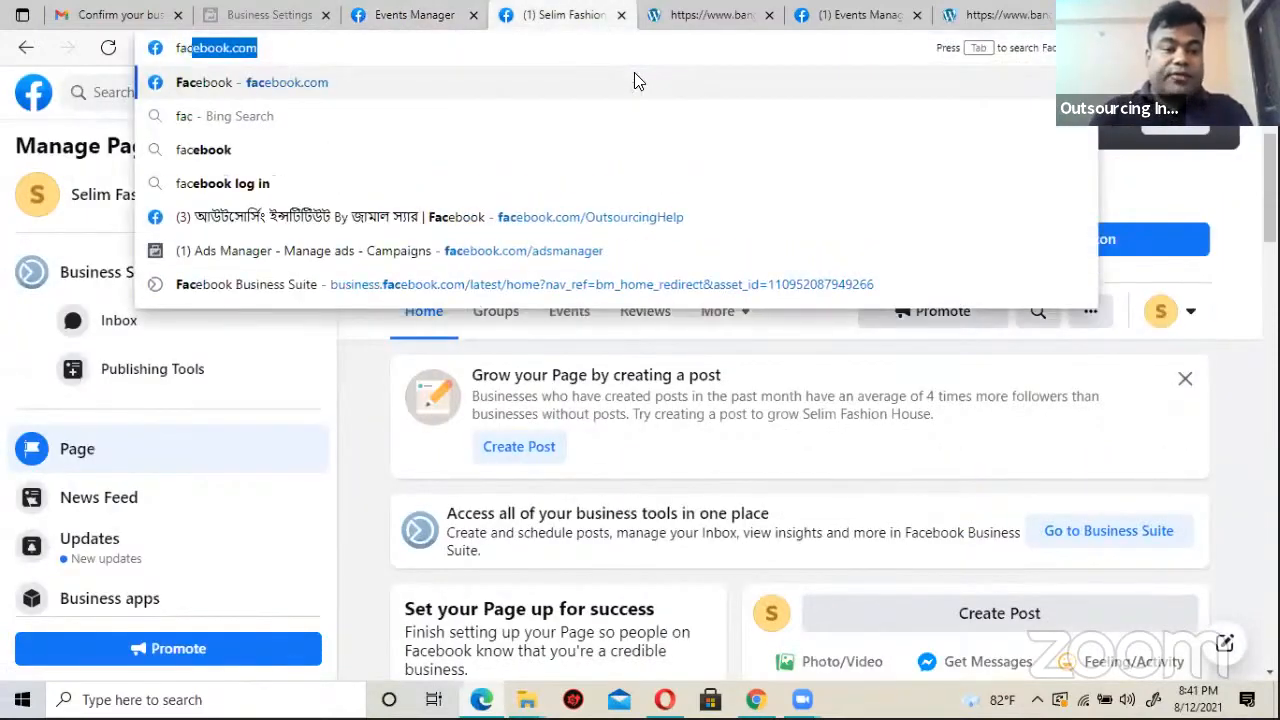
text(ebook.com)
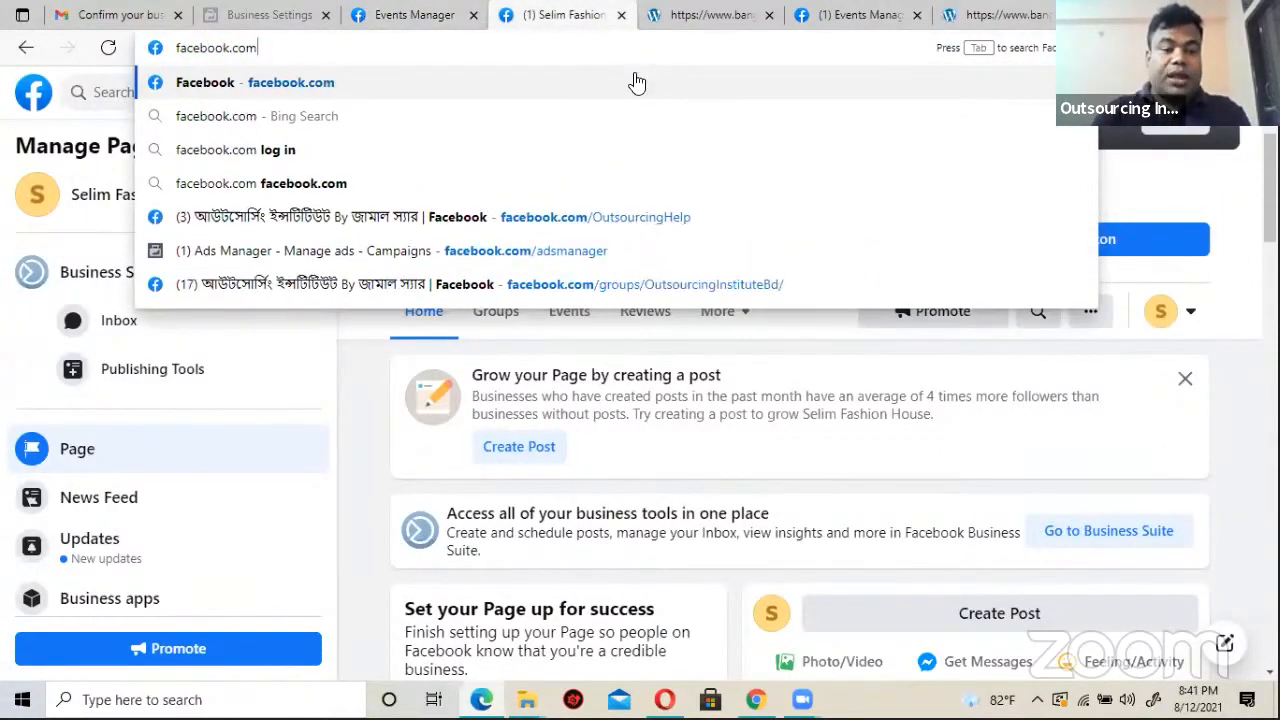
key(Return)
click(428, 18)
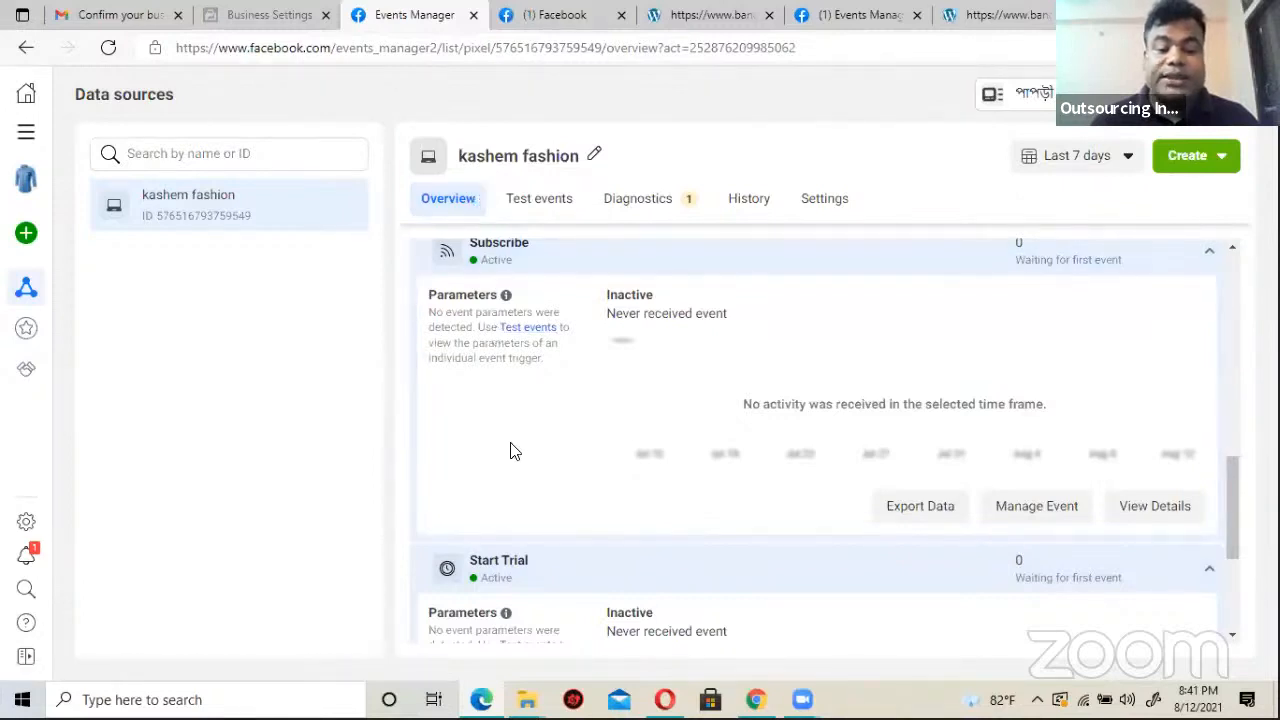
scroll(510, 452, down, 2)
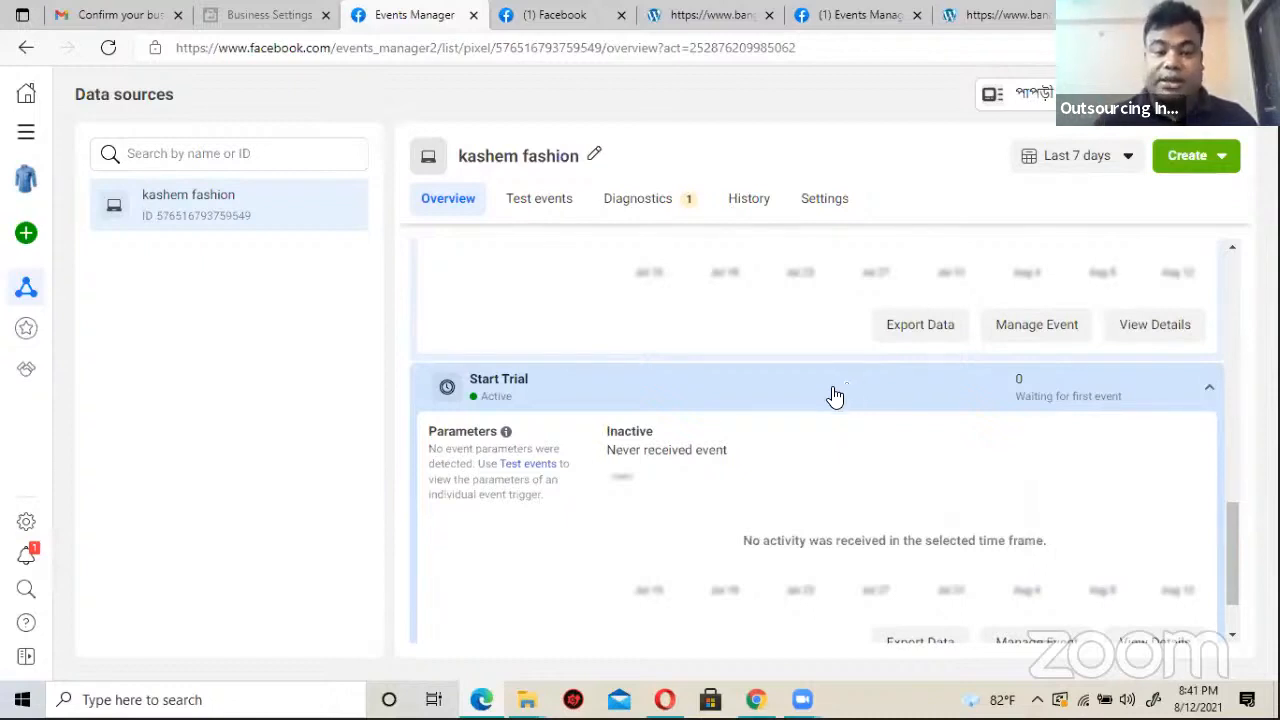
Step: Load facebook.com/adsmanager in the Facebook tab to bring up the ad account's campaigns
click(570, 18)
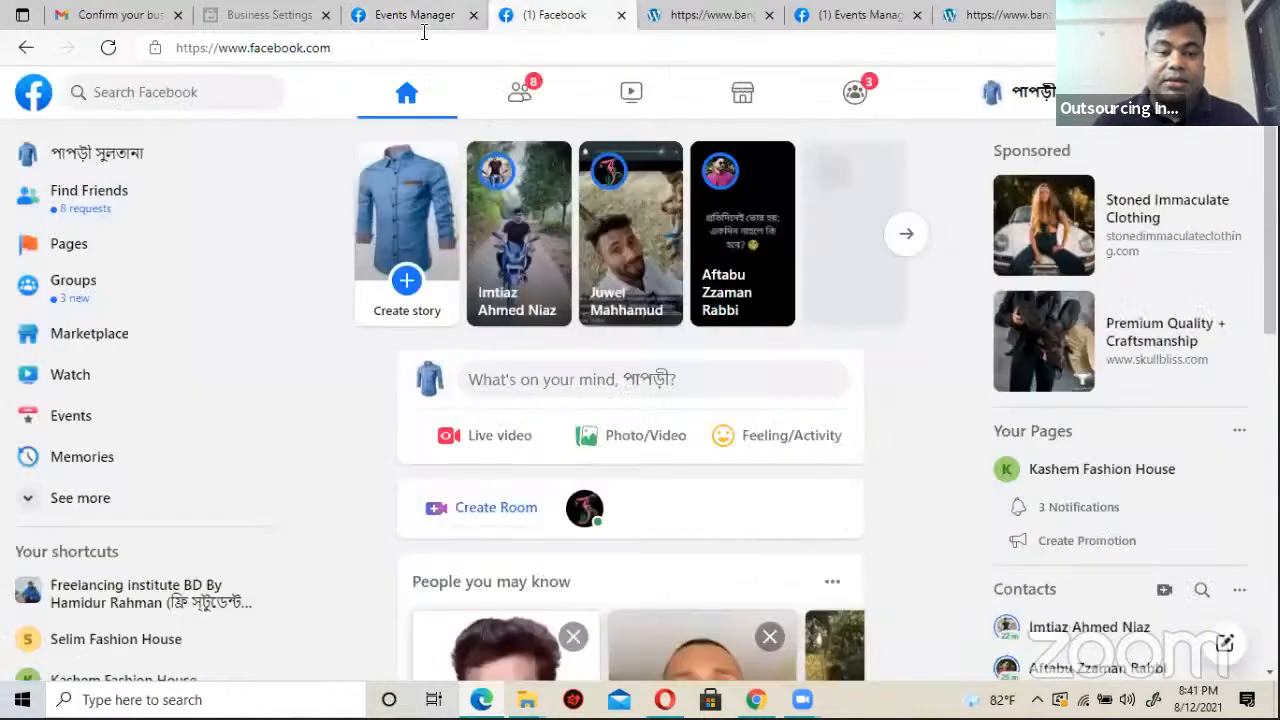
click(574, 46)
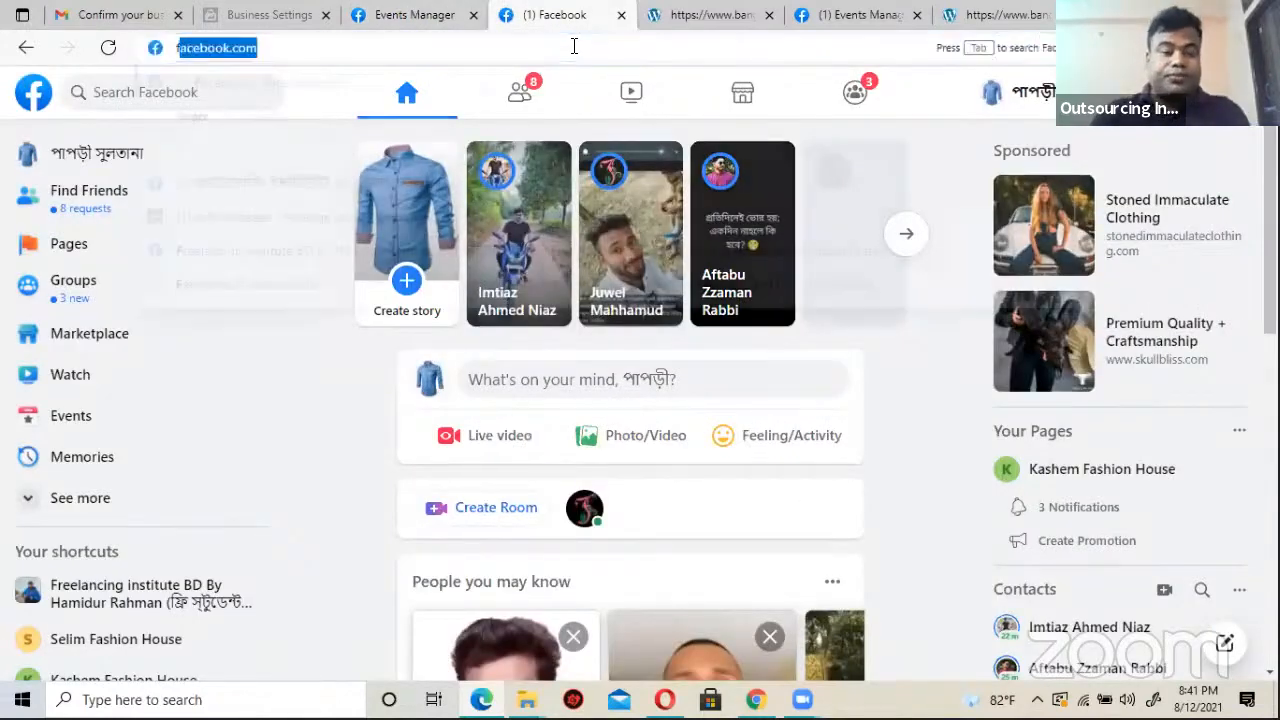
text(face)
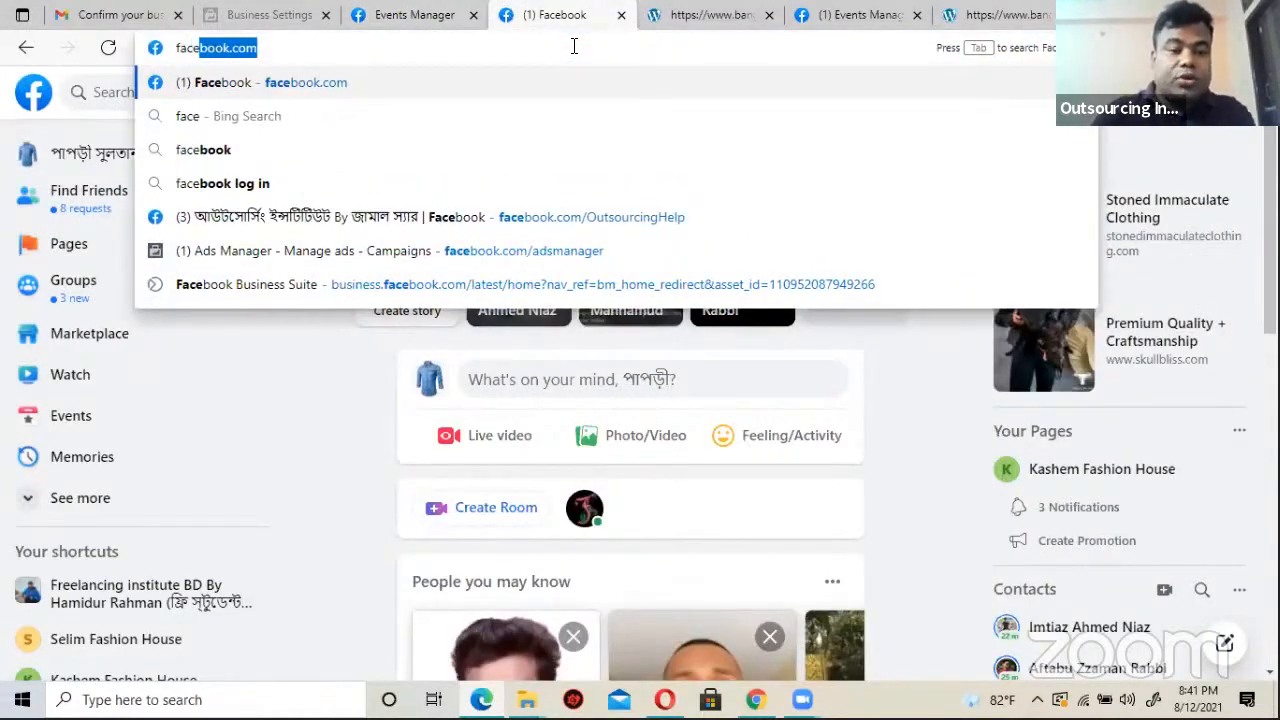
text(book.com/ads)
key(Return)
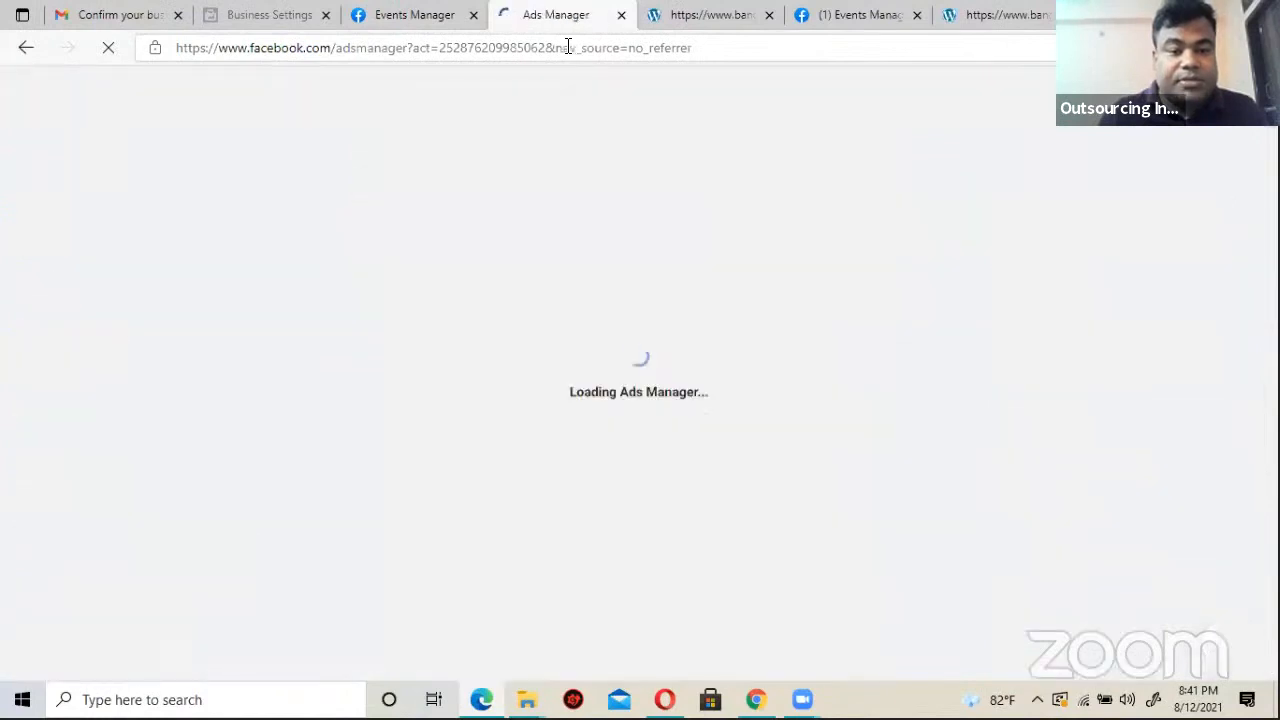
click(567, 47)
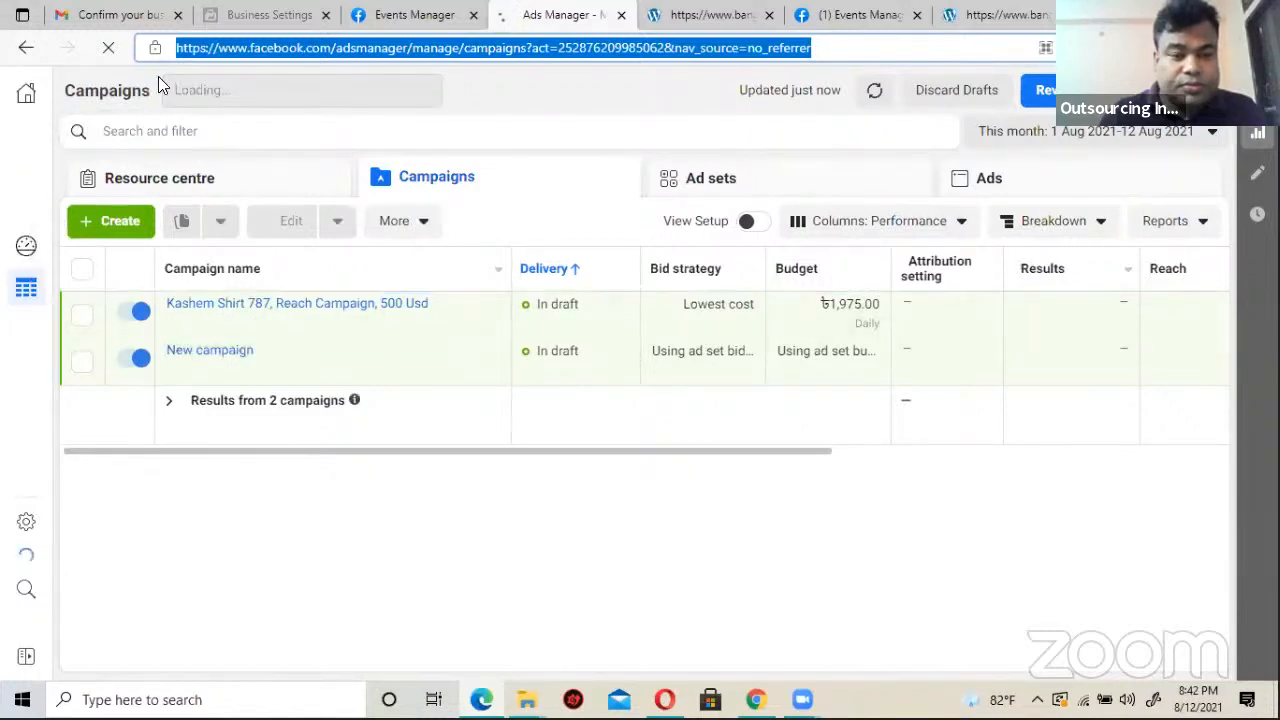
click(829, 47)
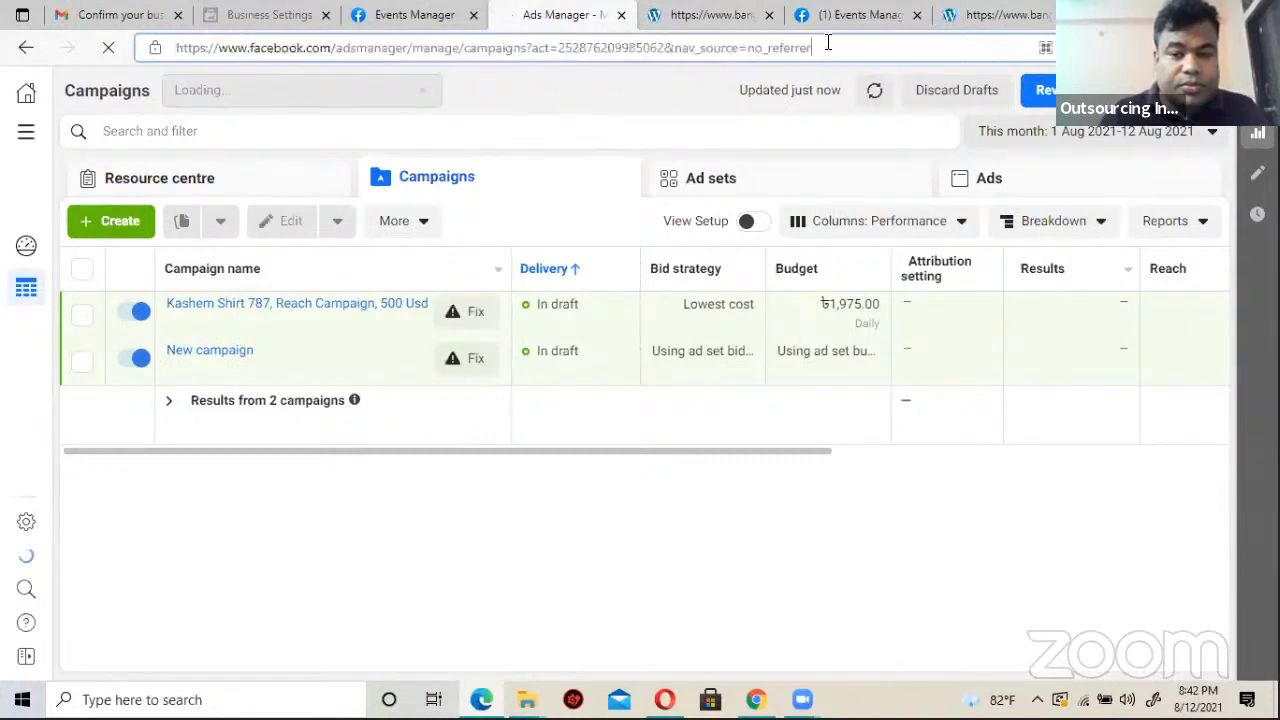
Step: Examine the All tools listing in Ads Manager, from the shortcuts and business tools through the advertising and reporting tools
click(26, 138)
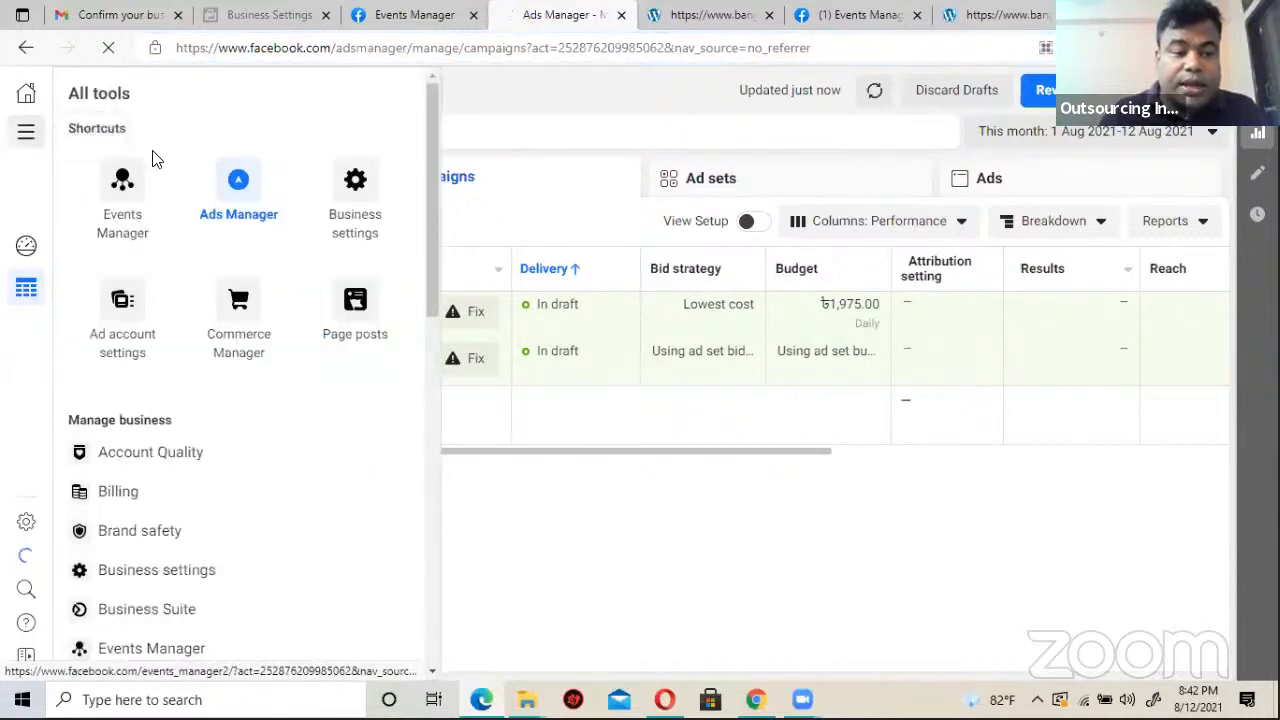
scroll(157, 378, down, 3)
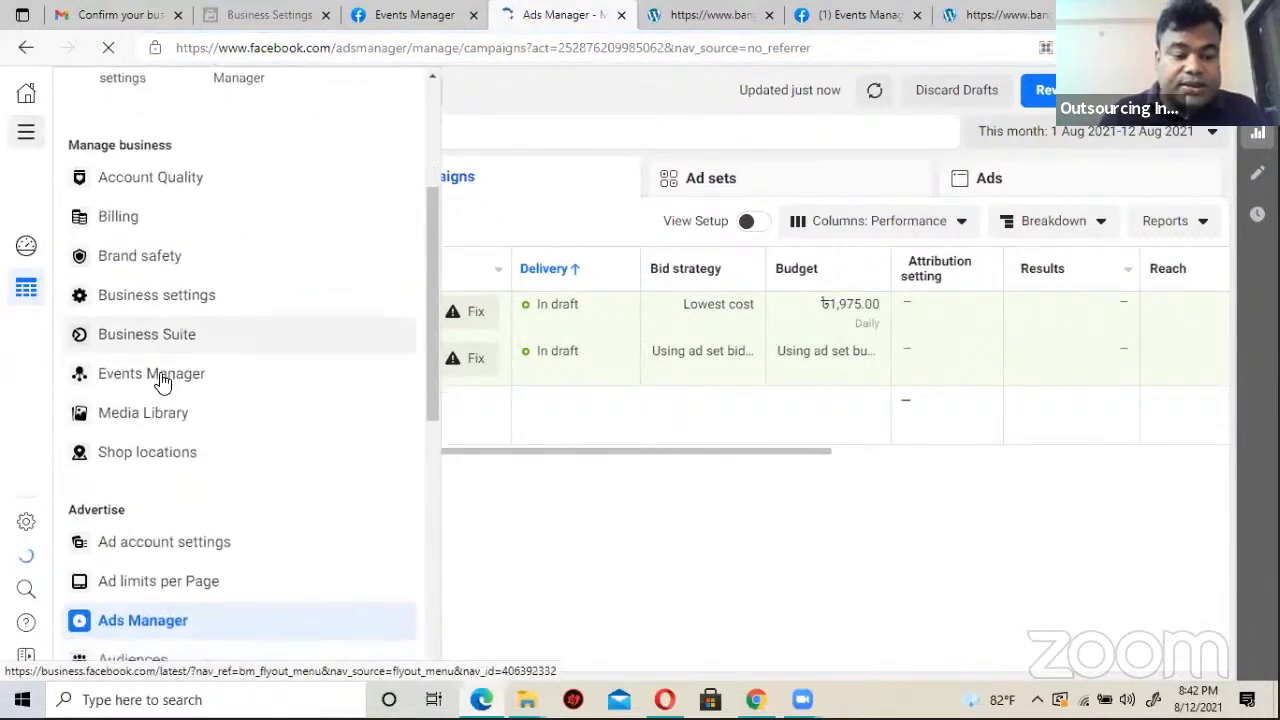
scroll(162, 388, down, 2)
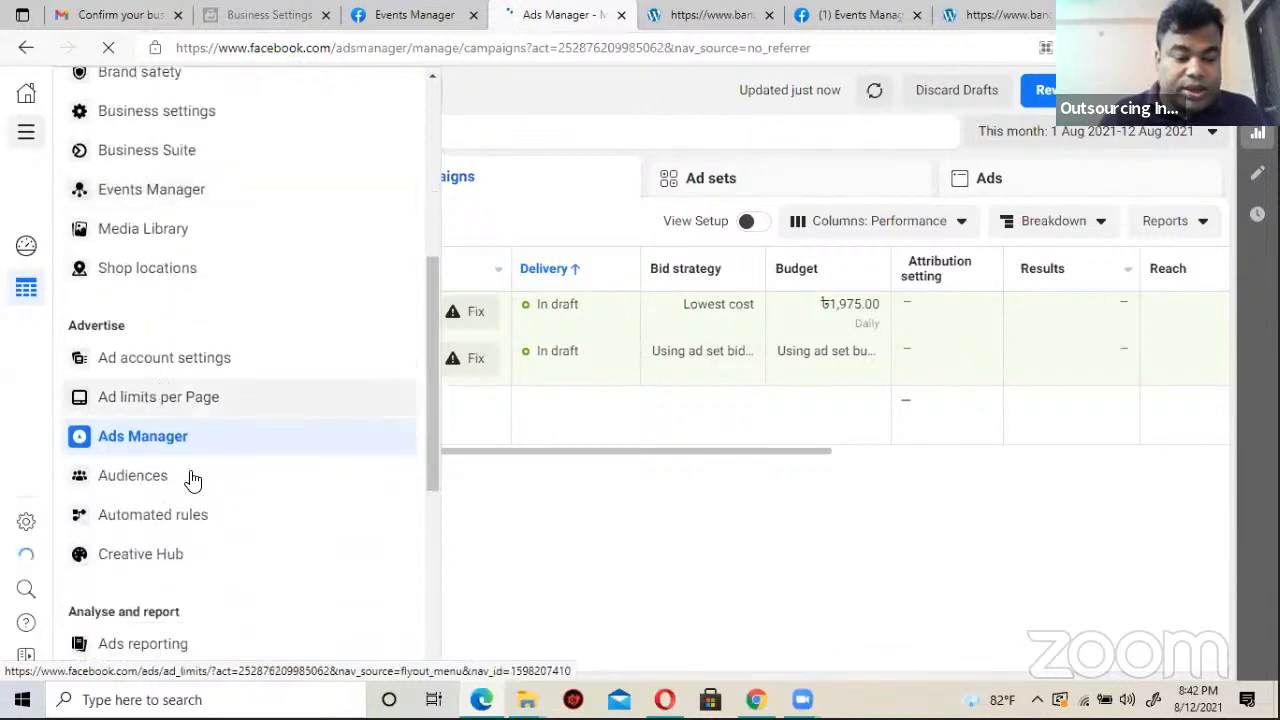
scroll(190, 505, down, 2)
scroll(192, 505, down, 2)
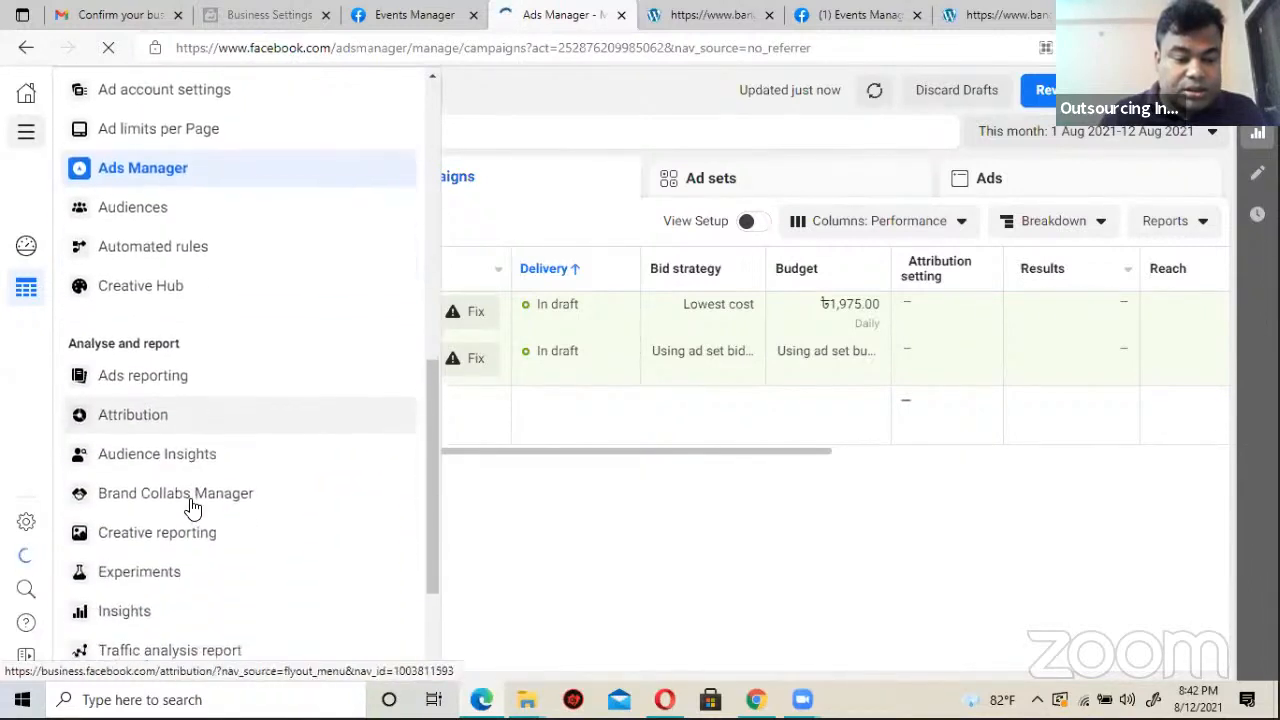
scroll(194, 500, up, 2)
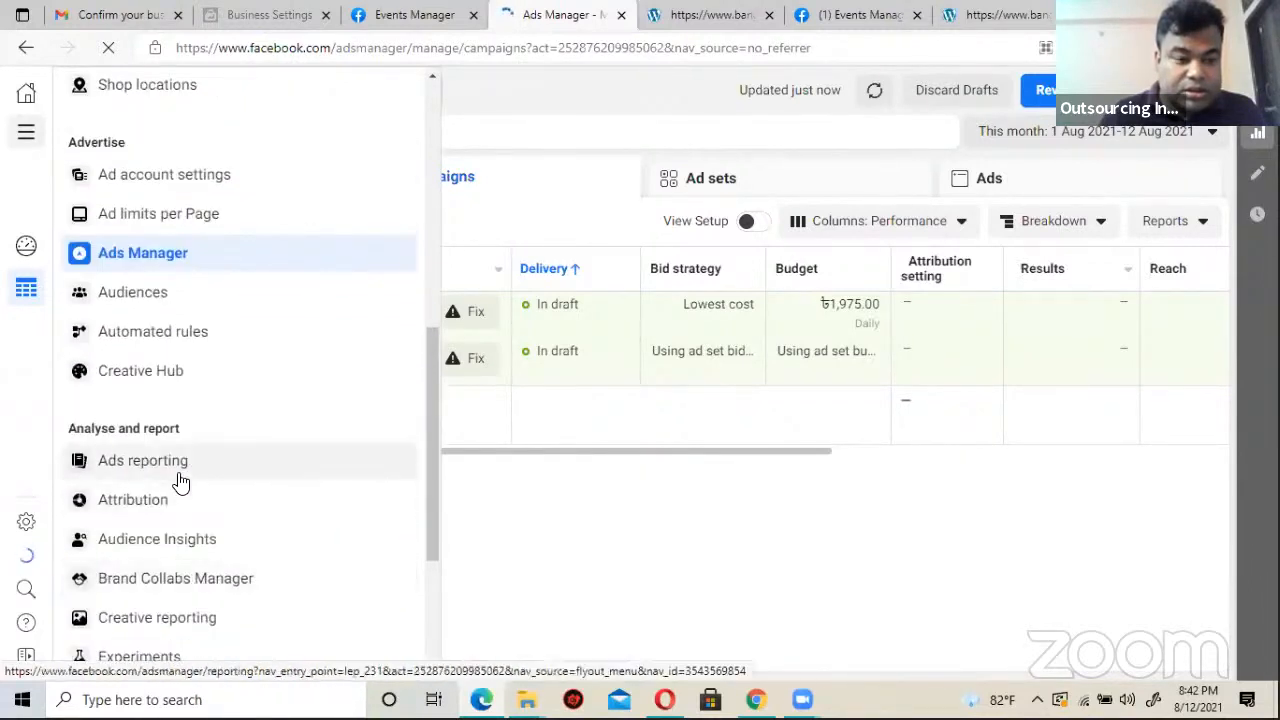
scroll(178, 486, up, 2)
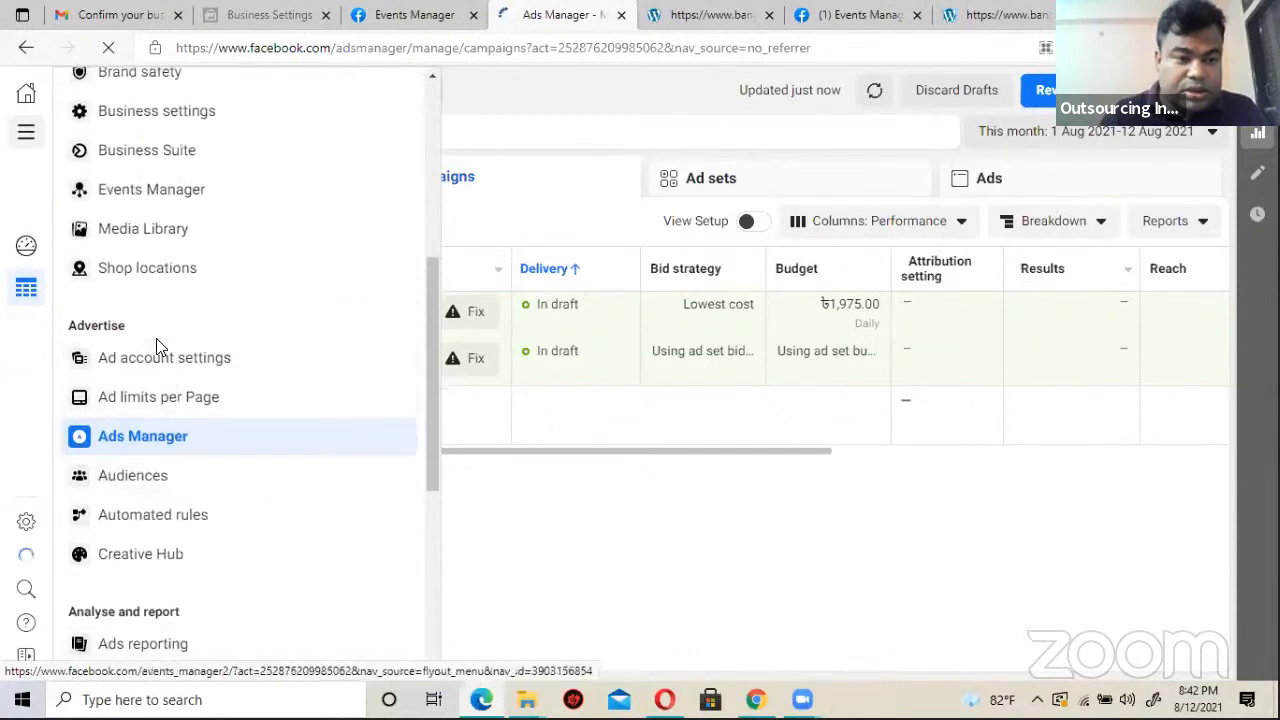
scroll(158, 343, up, 3)
scroll(158, 343, down, 3)
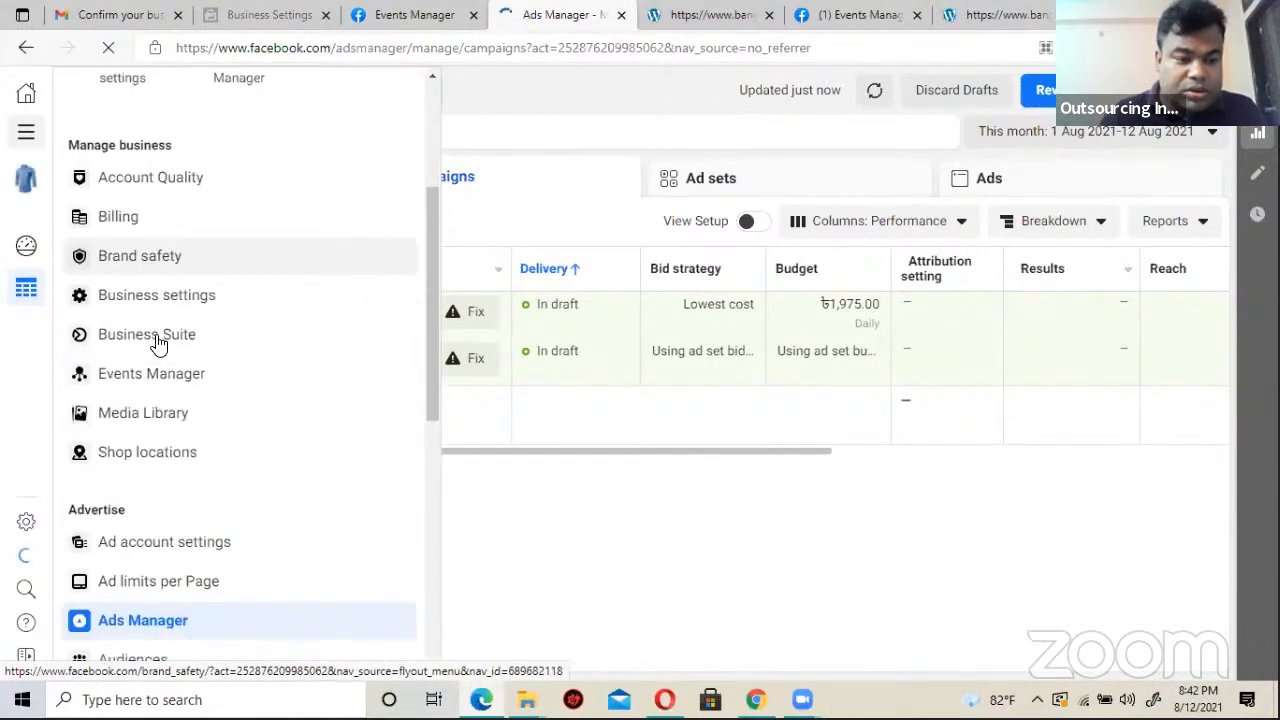
scroll(158, 340, down, 5)
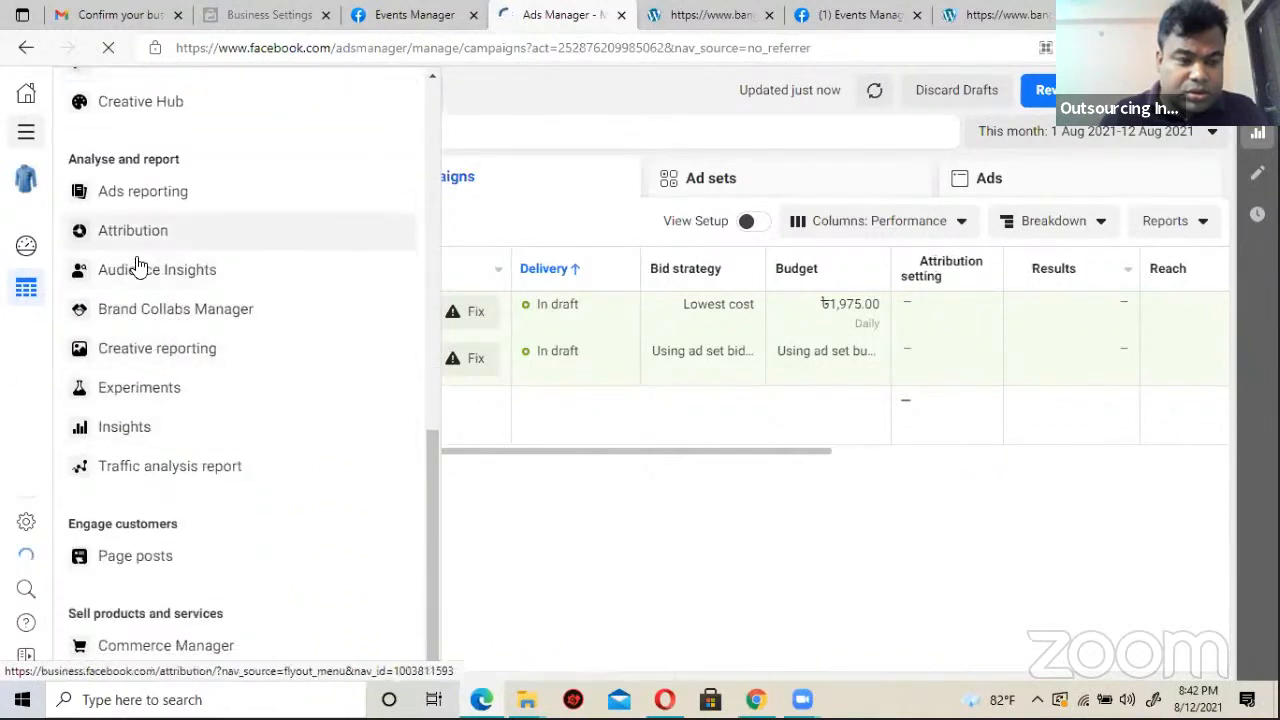
scroll(160, 480, up, 2)
scroll(160, 480, up, 2)
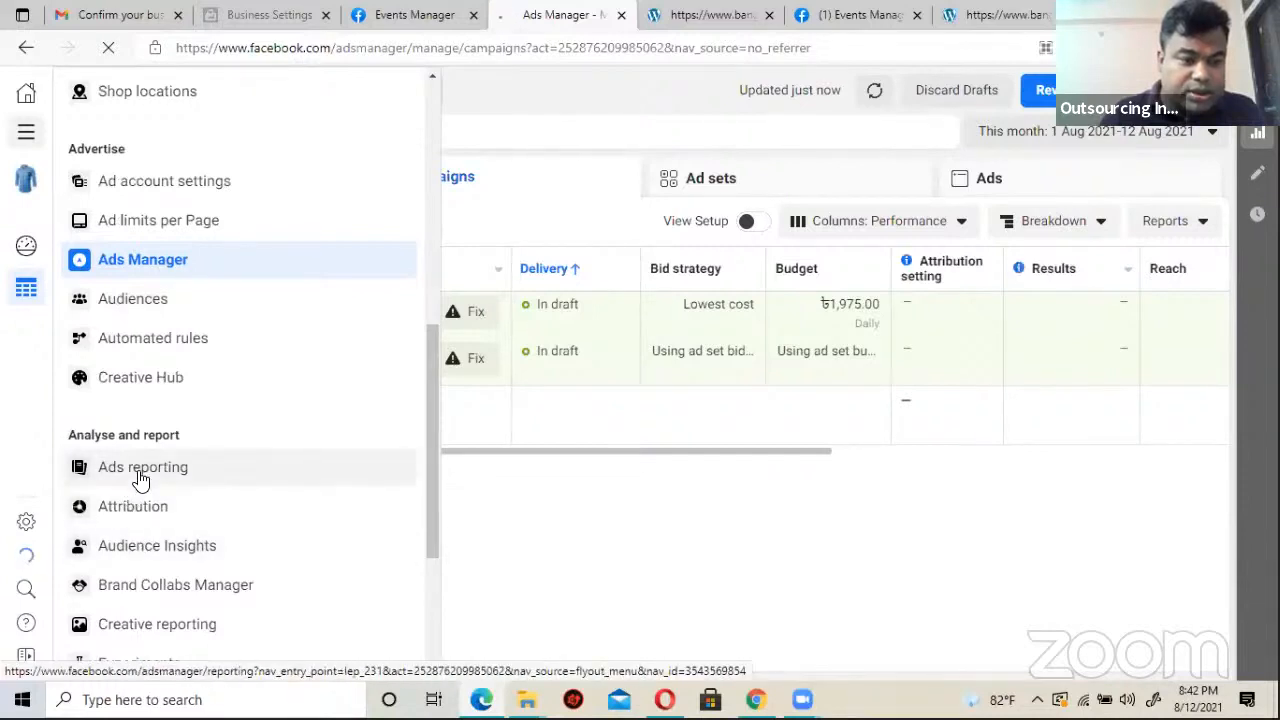
scroll(140, 475, up, 3)
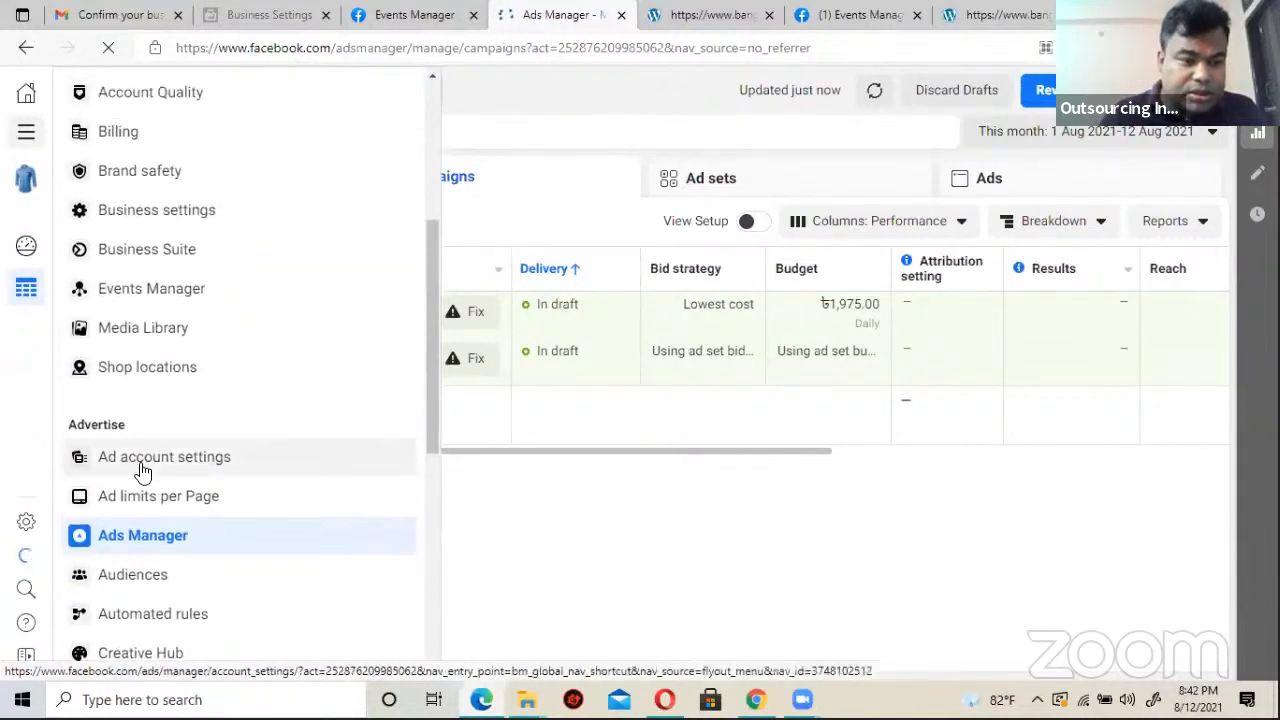
scroll(152, 328, down, 2)
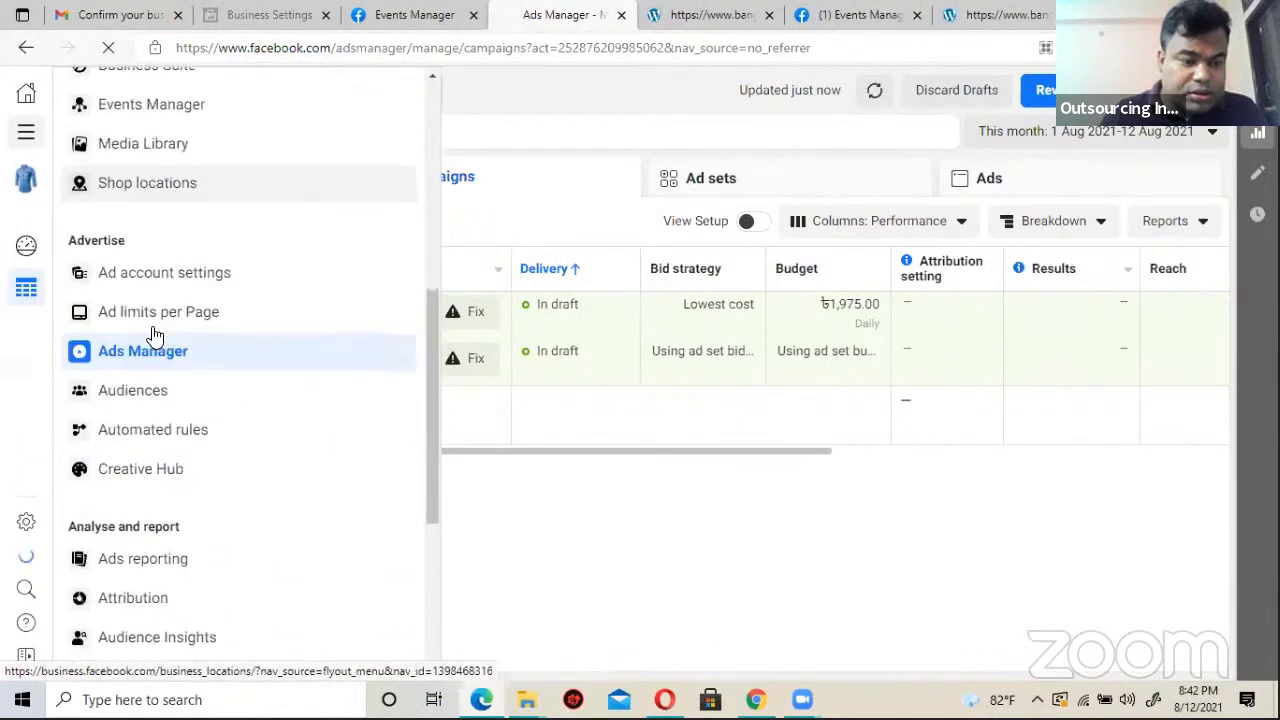
scroll(155, 335, down, 2)
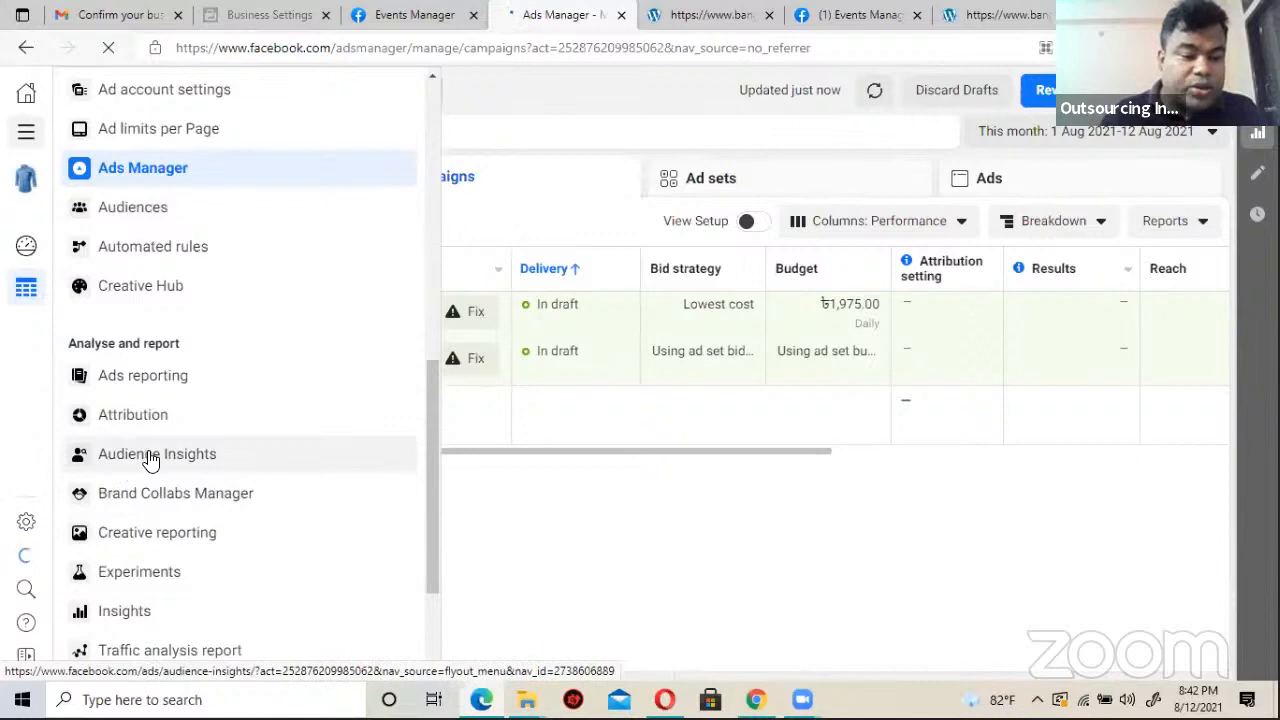
scroll(155, 465, down, 2)
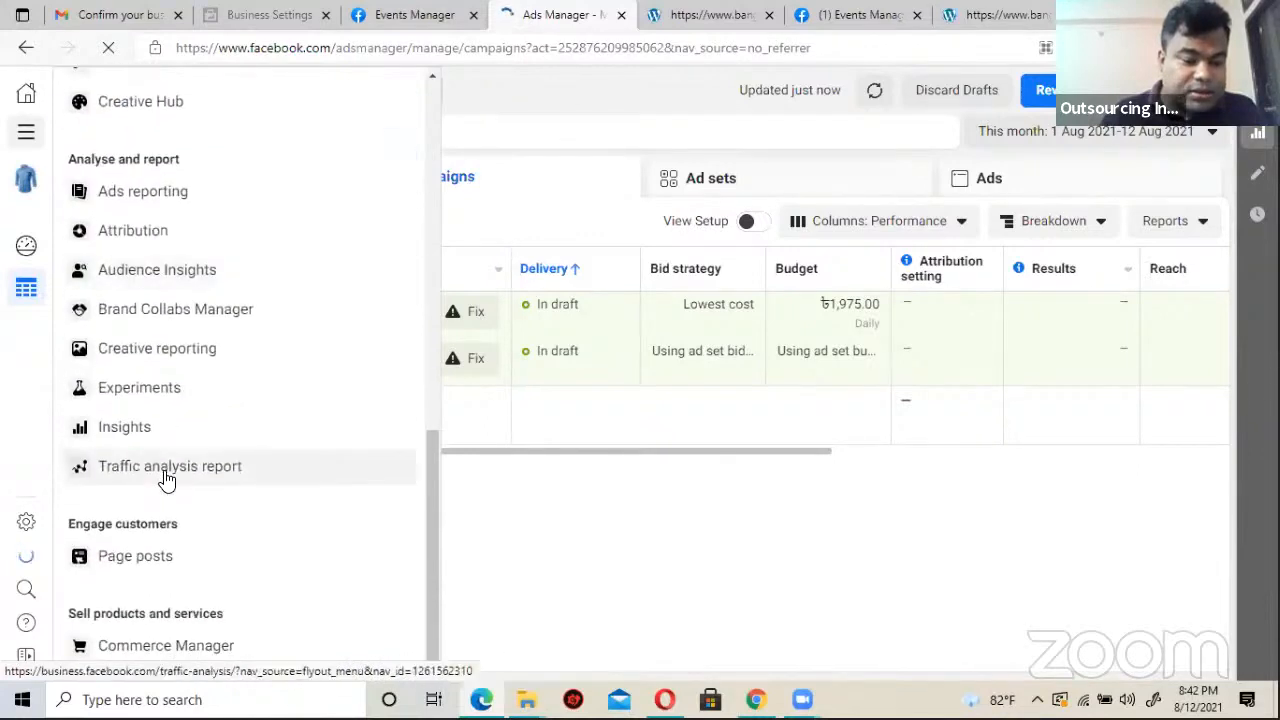
scroll(167, 480, up, 8)
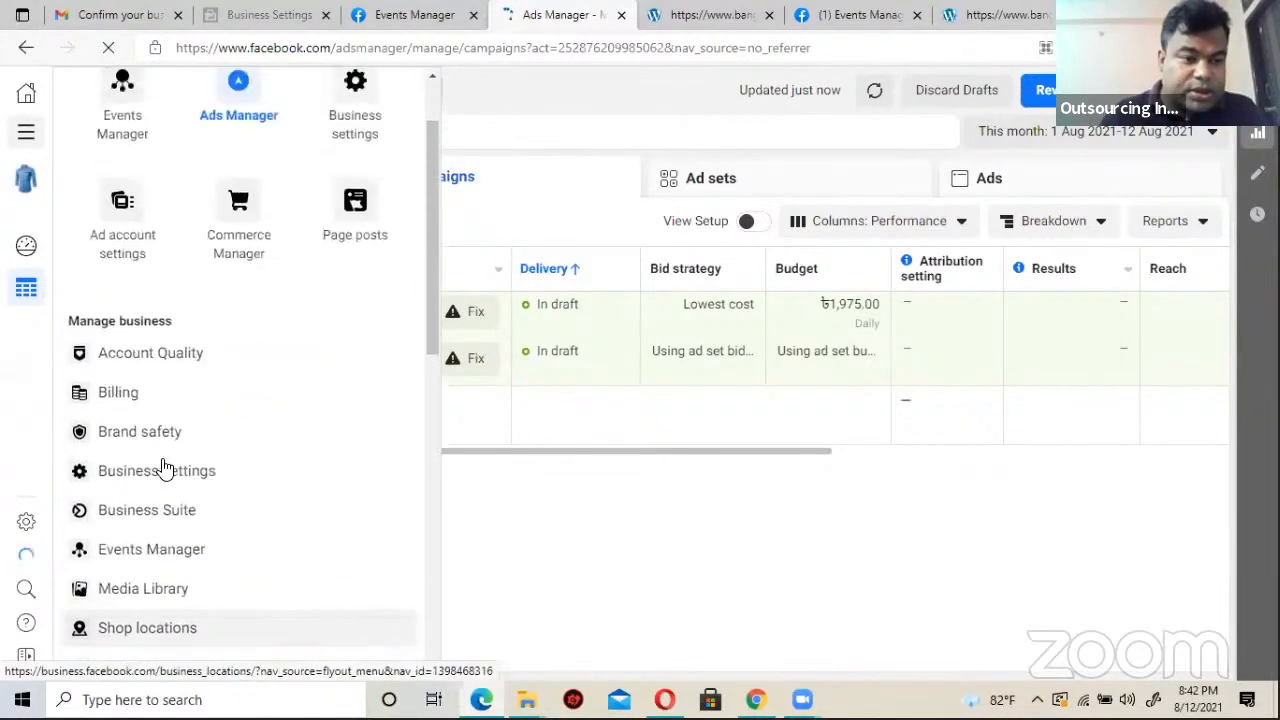
scroll(165, 468, up, 1)
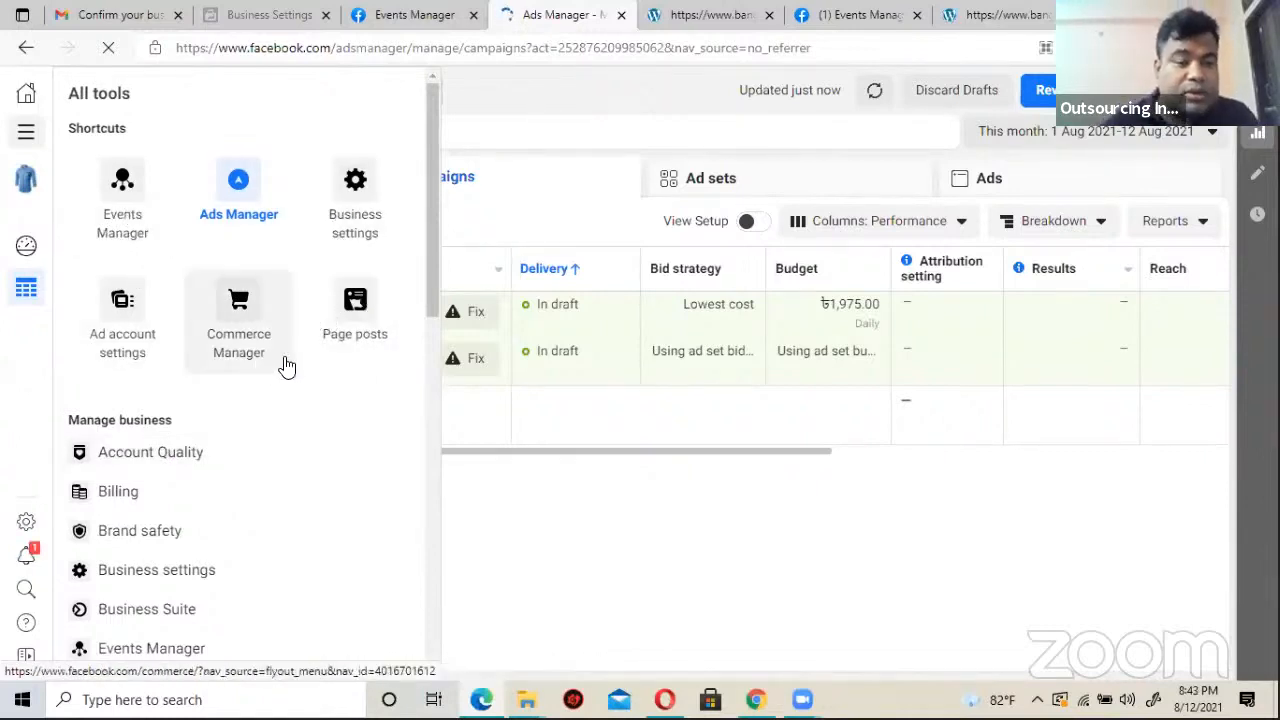
scroll(198, 423, down, 2)
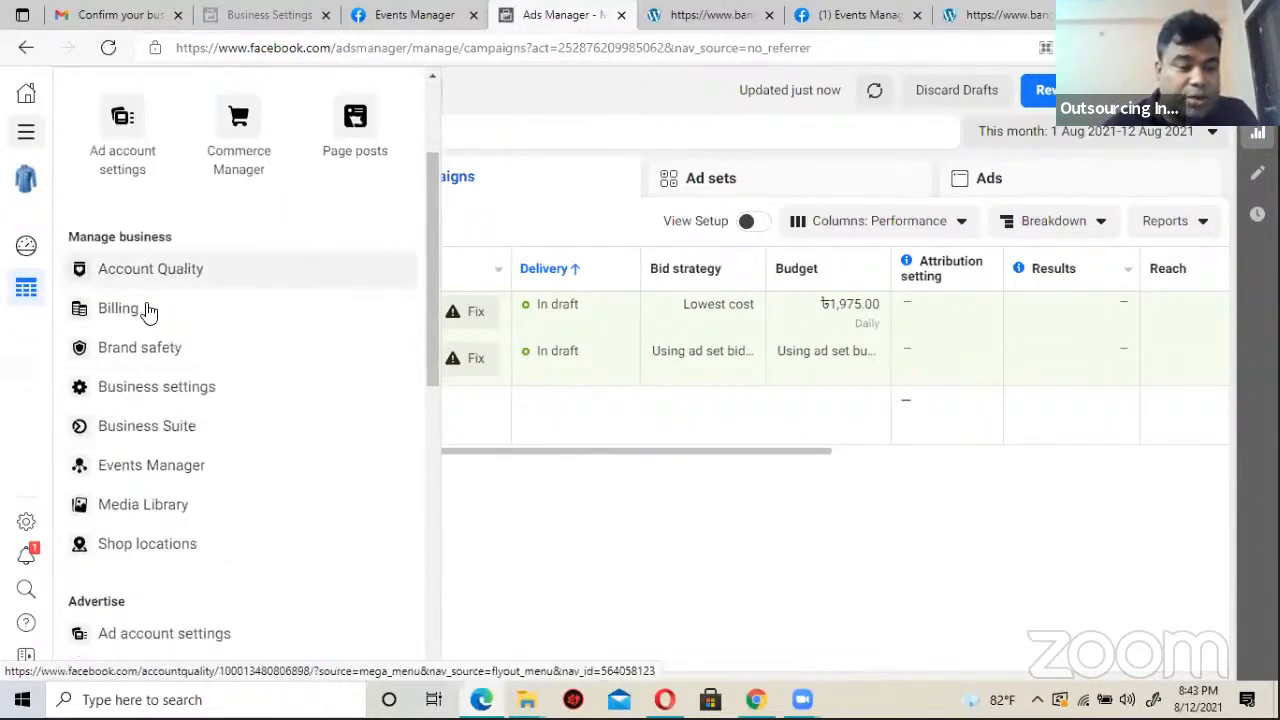
scroll(166, 443, down, 1)
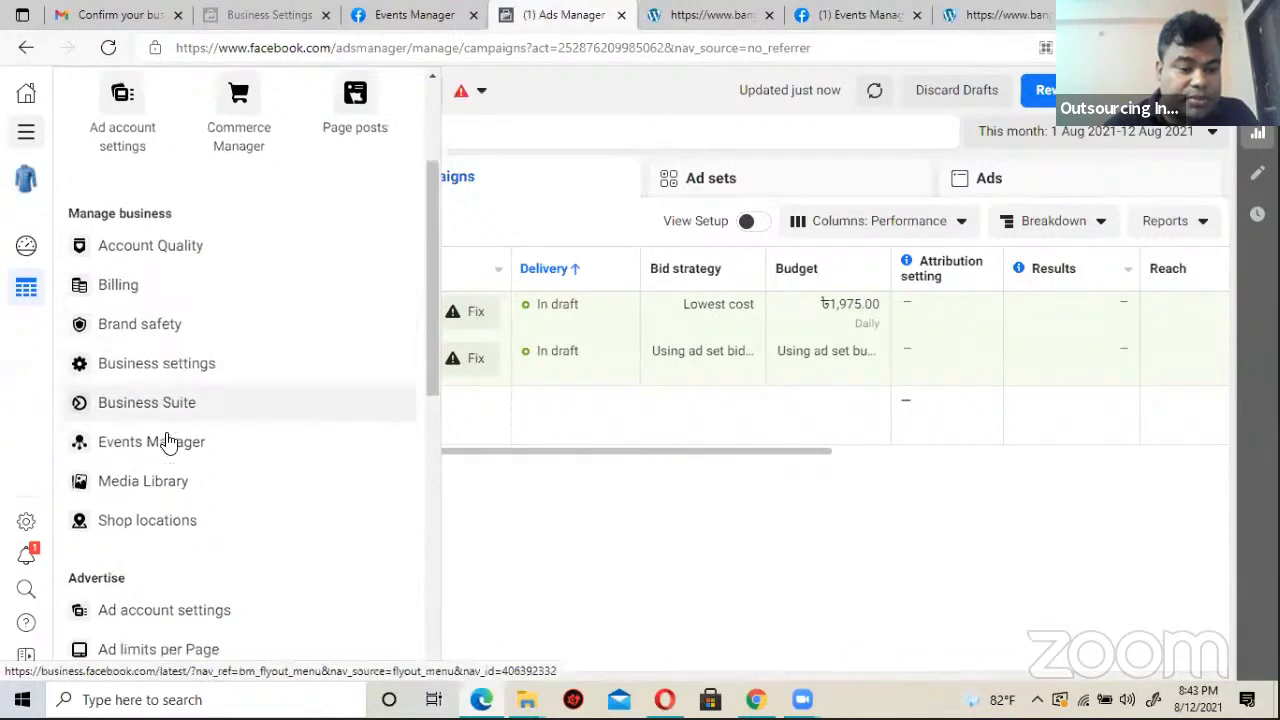
scroll(240, 463, down, 3)
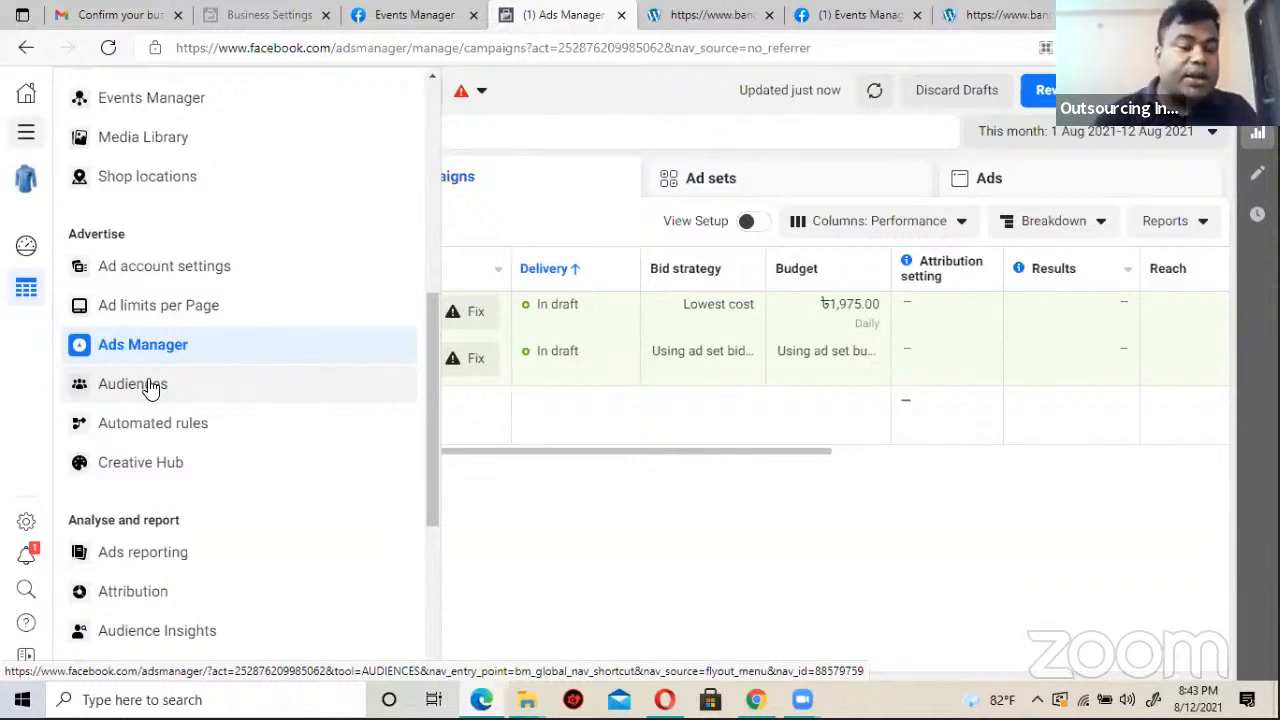
Step: Go to Audiences and start a new Custom Audience with Website as its source
click(146, 390)
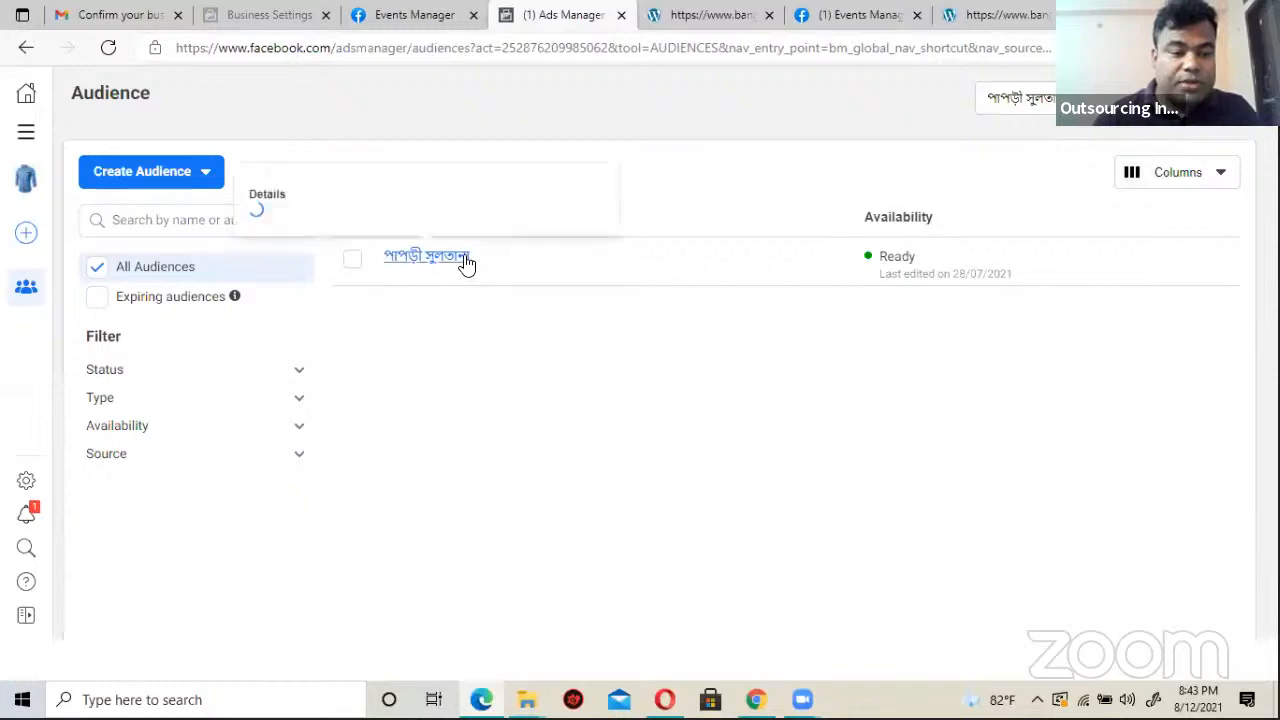
click(185, 180)
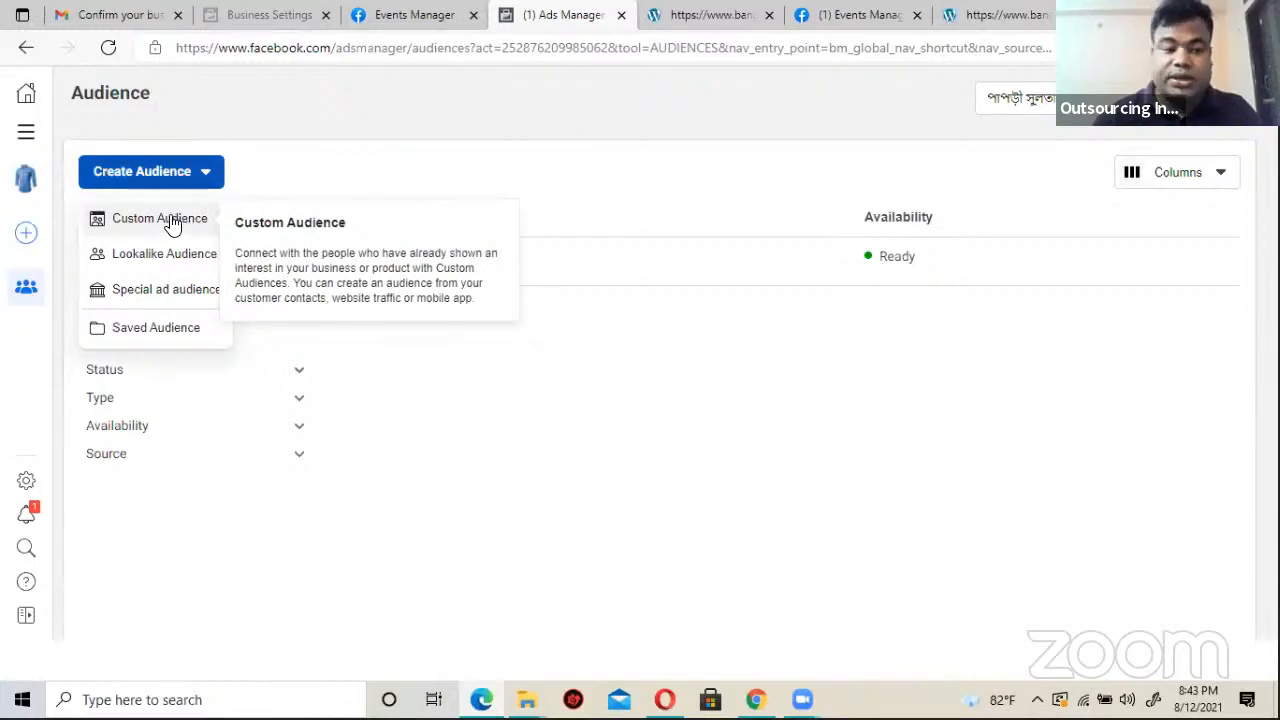
click(170, 220)
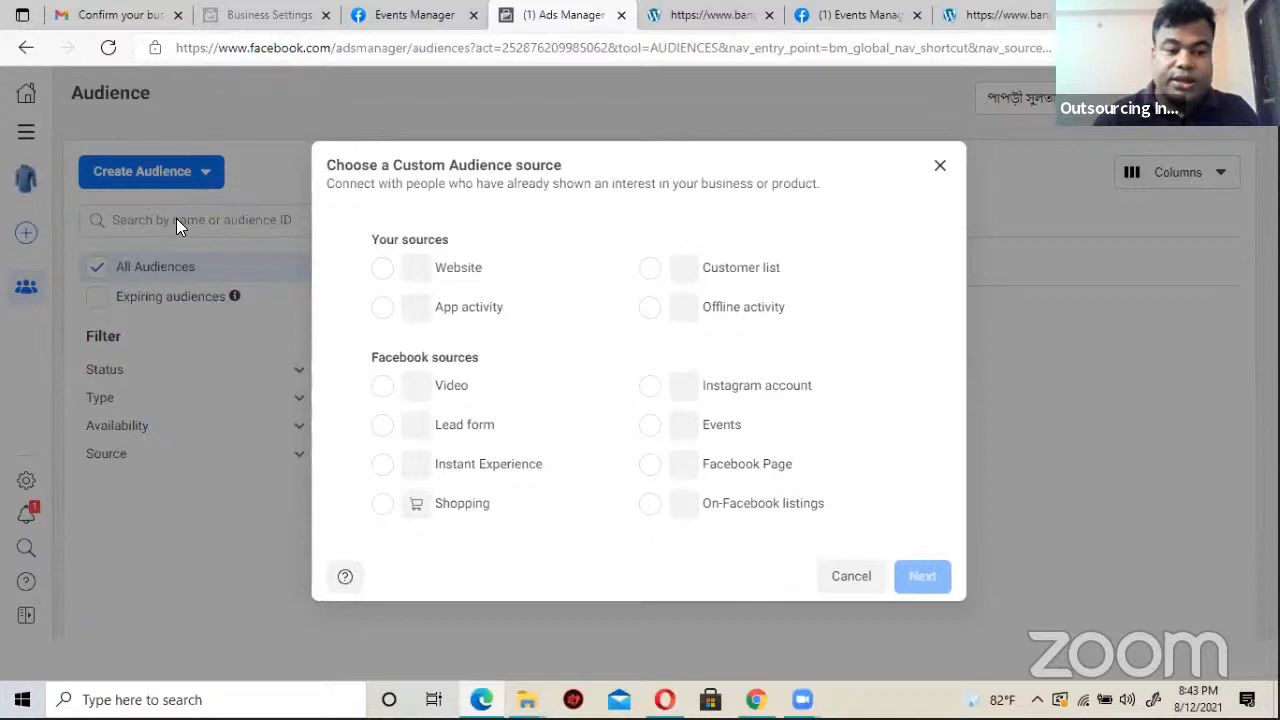
click(381, 266)
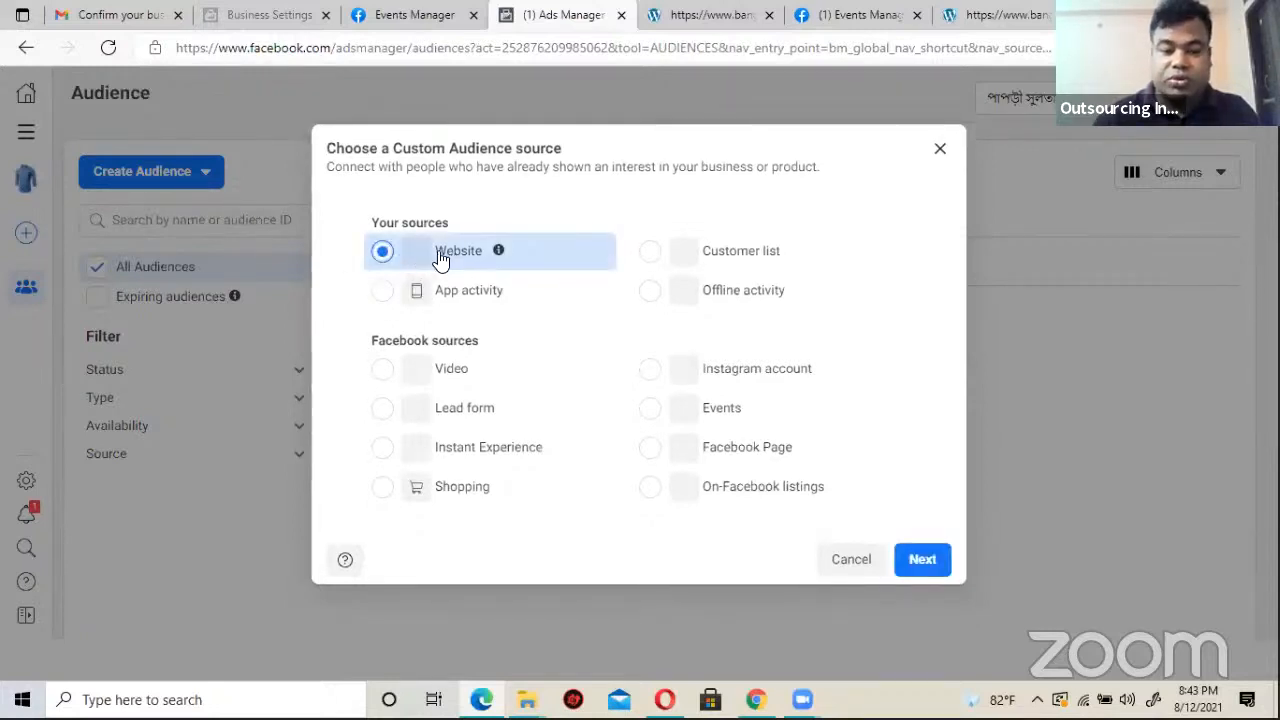
click(922, 562)
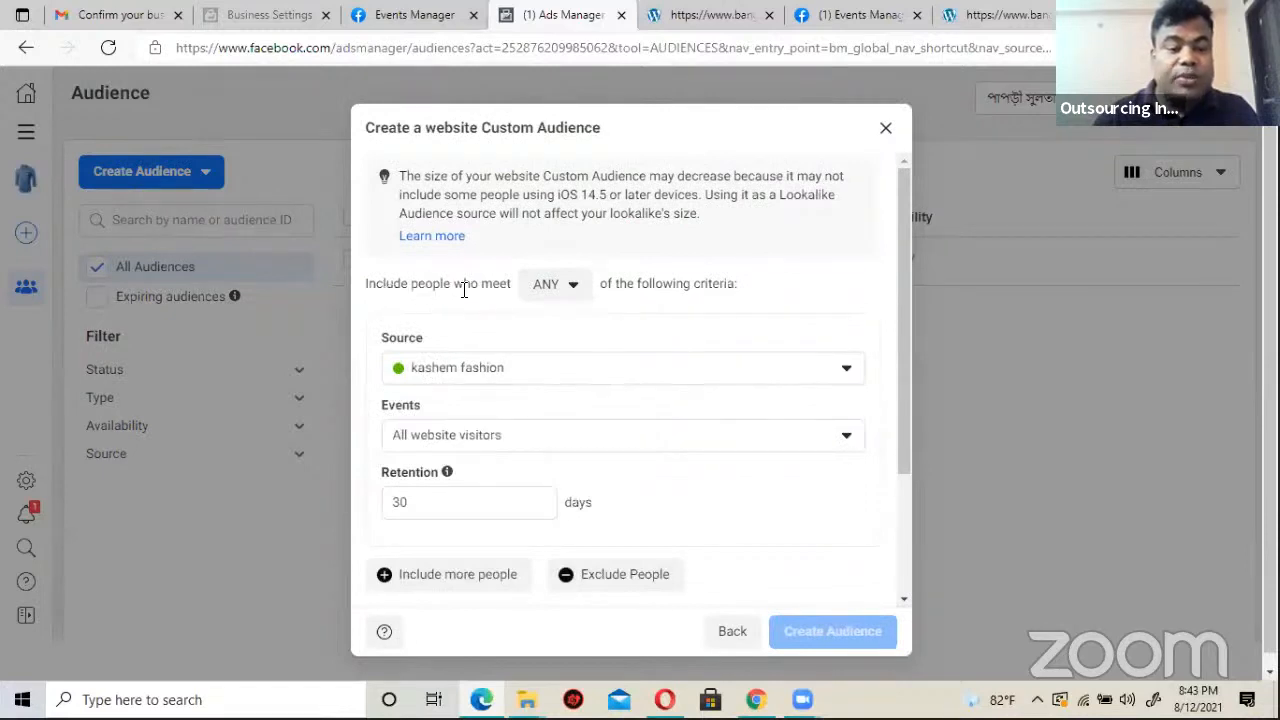
Step: Check the ANY/ALL matching options and set the audience's event to PageView from the pixel's own events
click(545, 290)
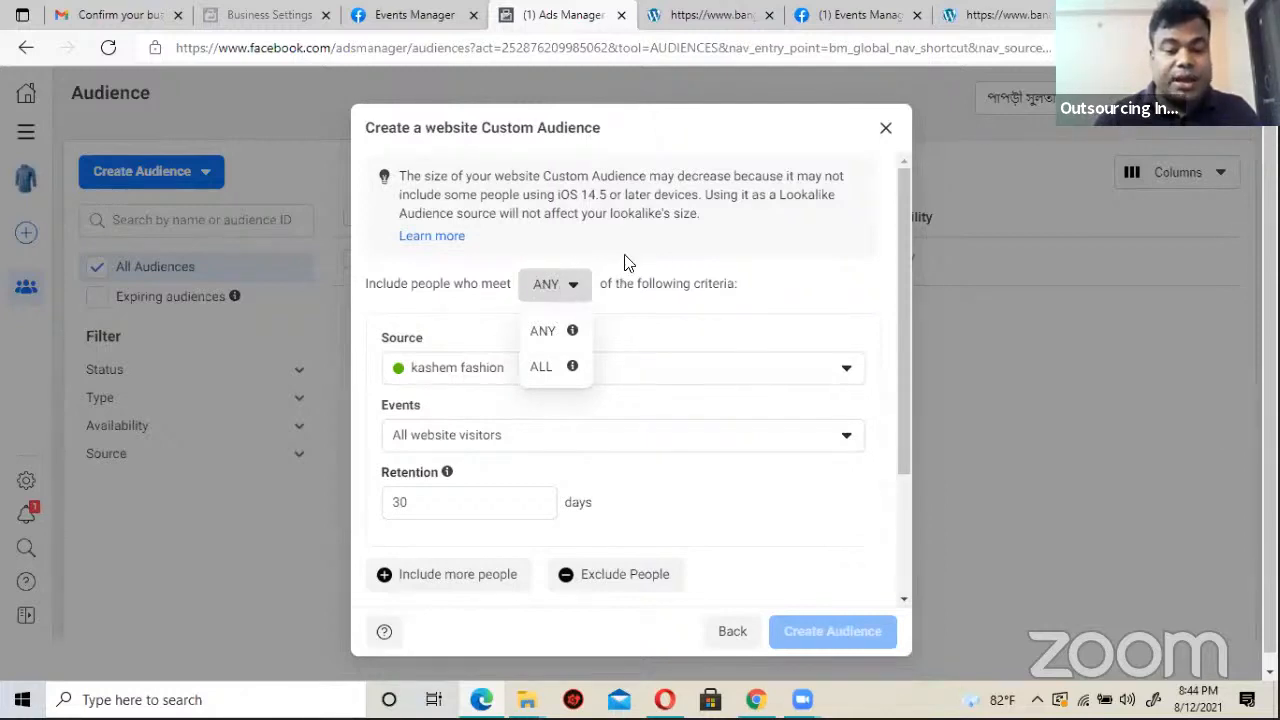
click(575, 290)
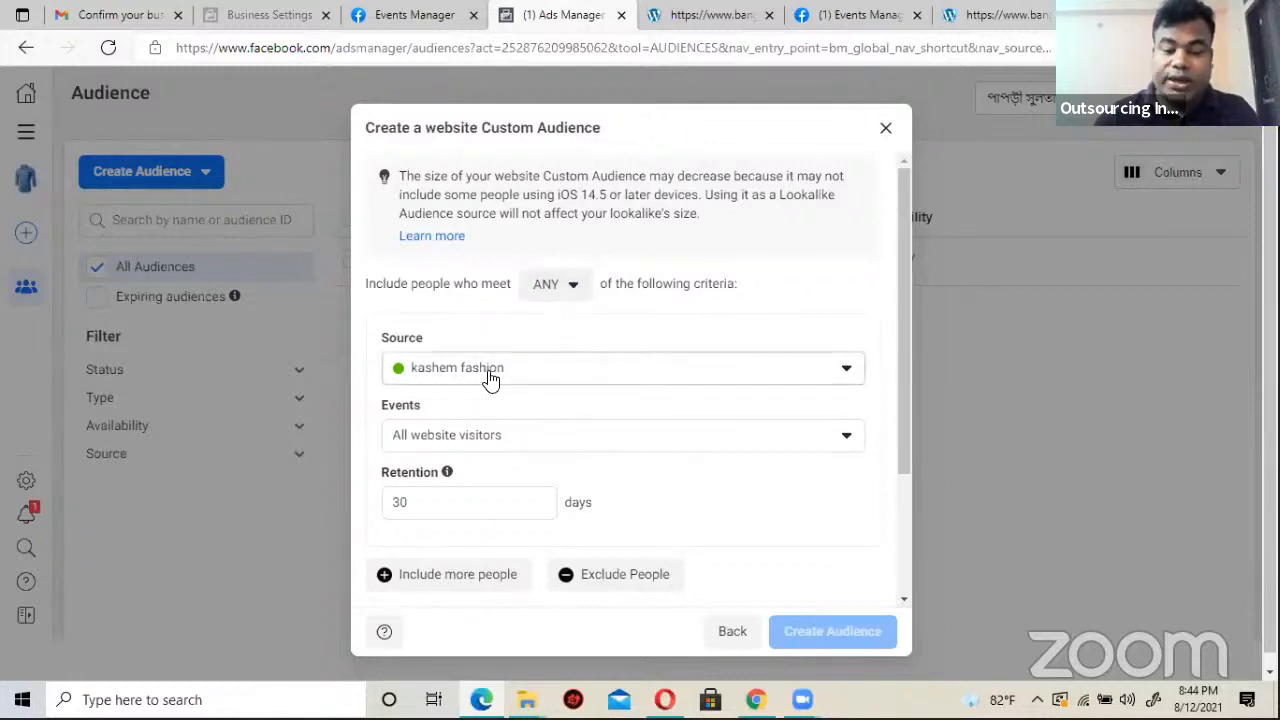
scroll(508, 394, down, 1)
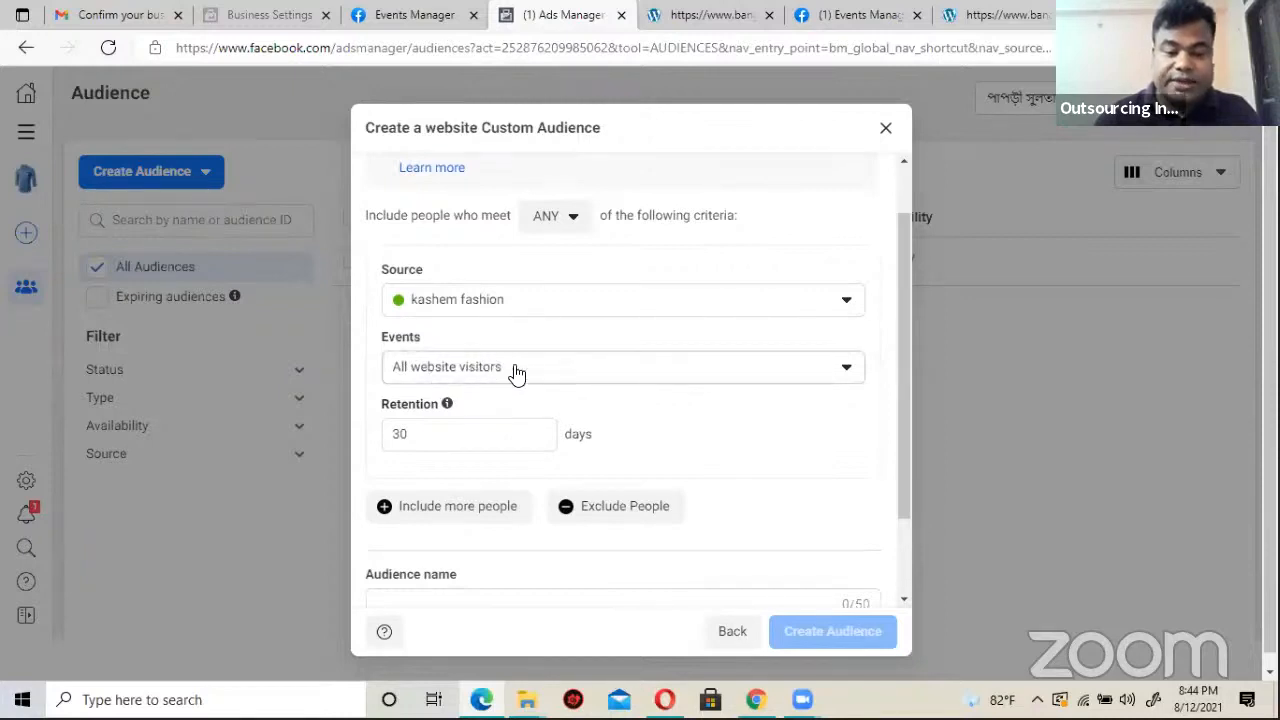
click(515, 372)
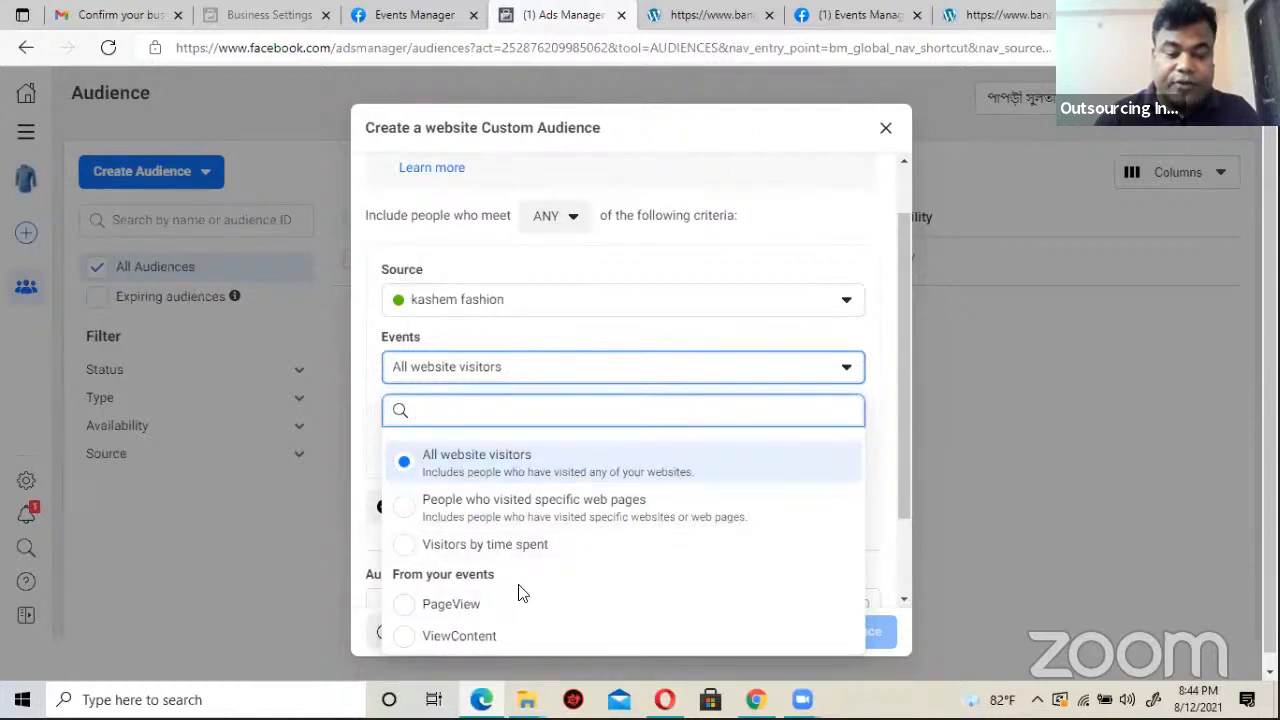
scroll(525, 593, down, 1)
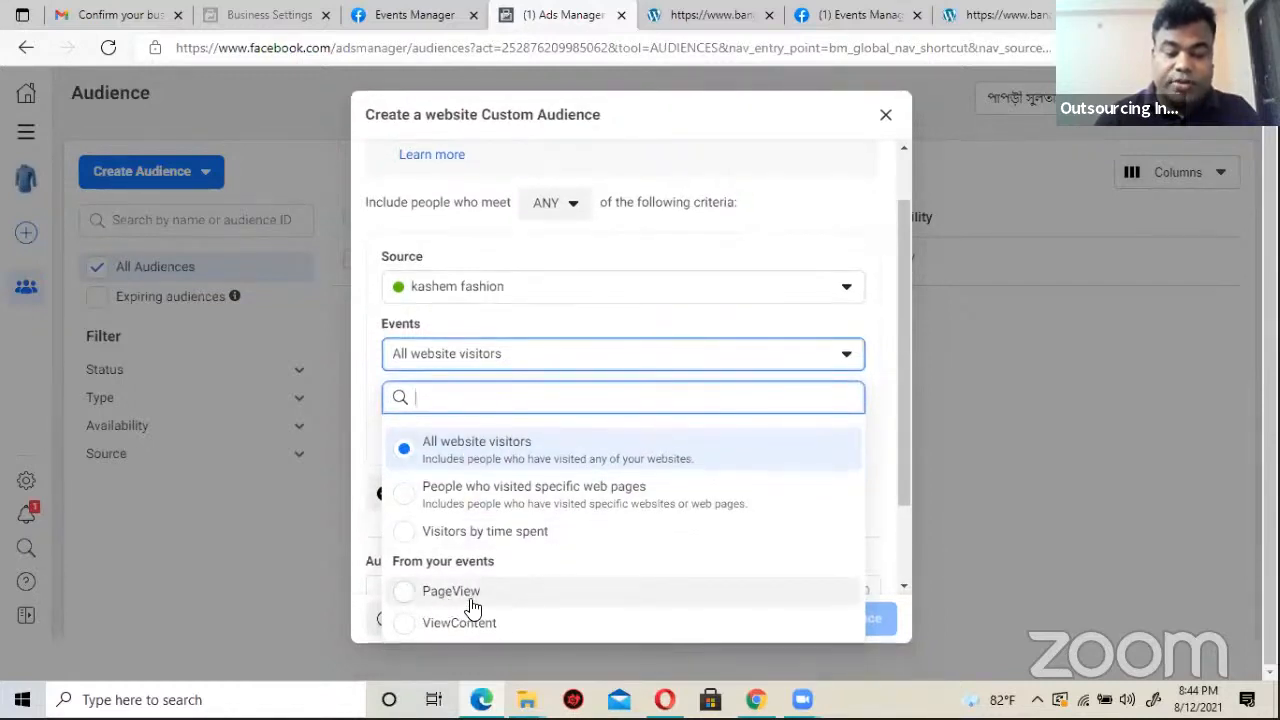
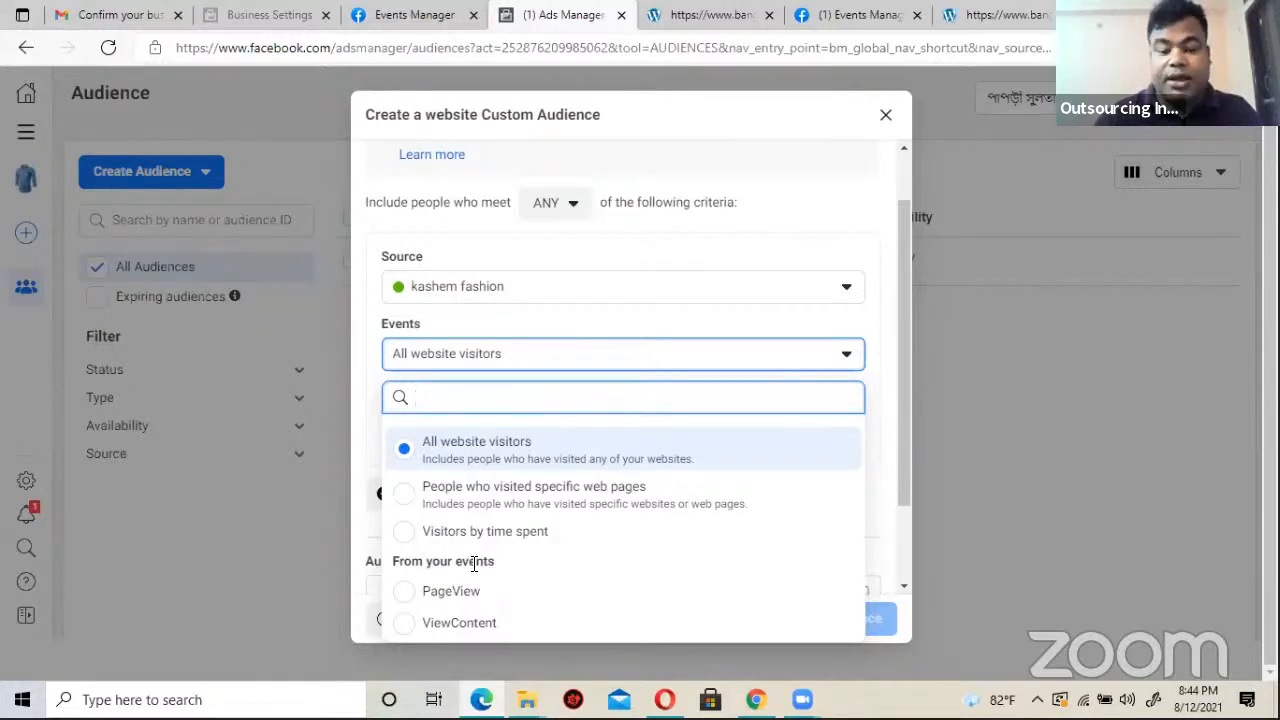
drag(433, 561, 451, 603)
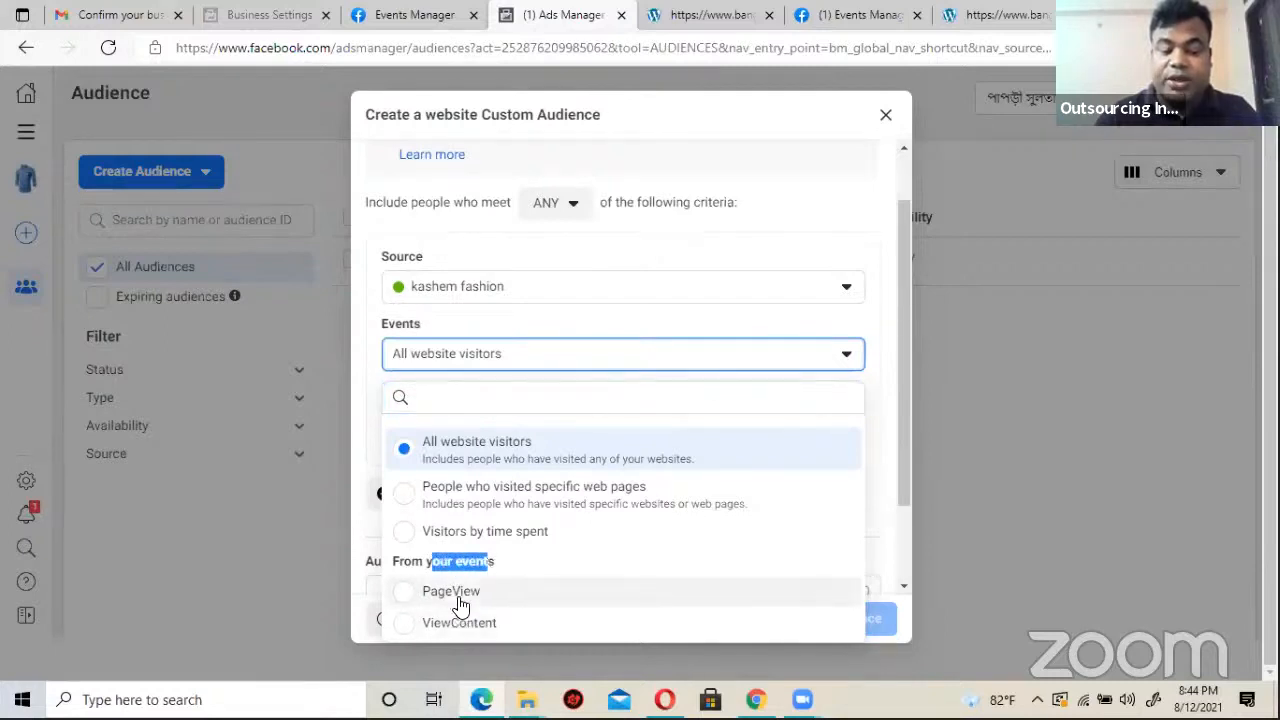
click(472, 575)
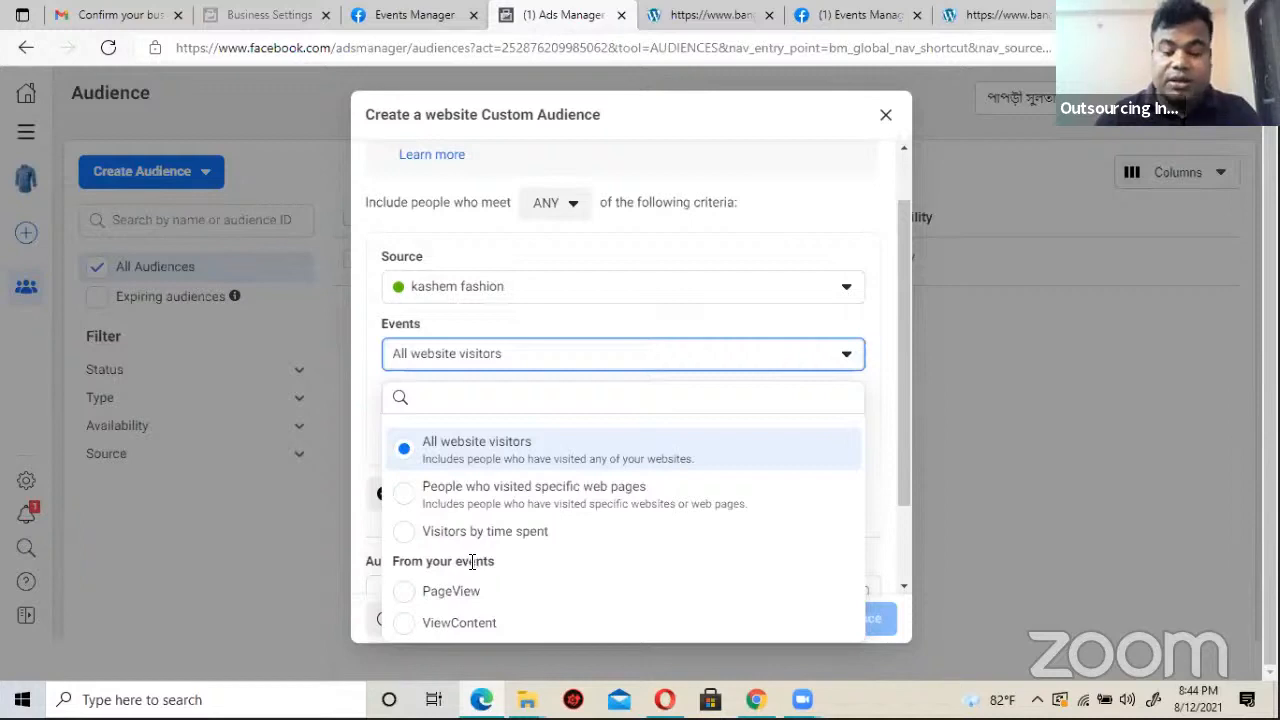
click(405, 597)
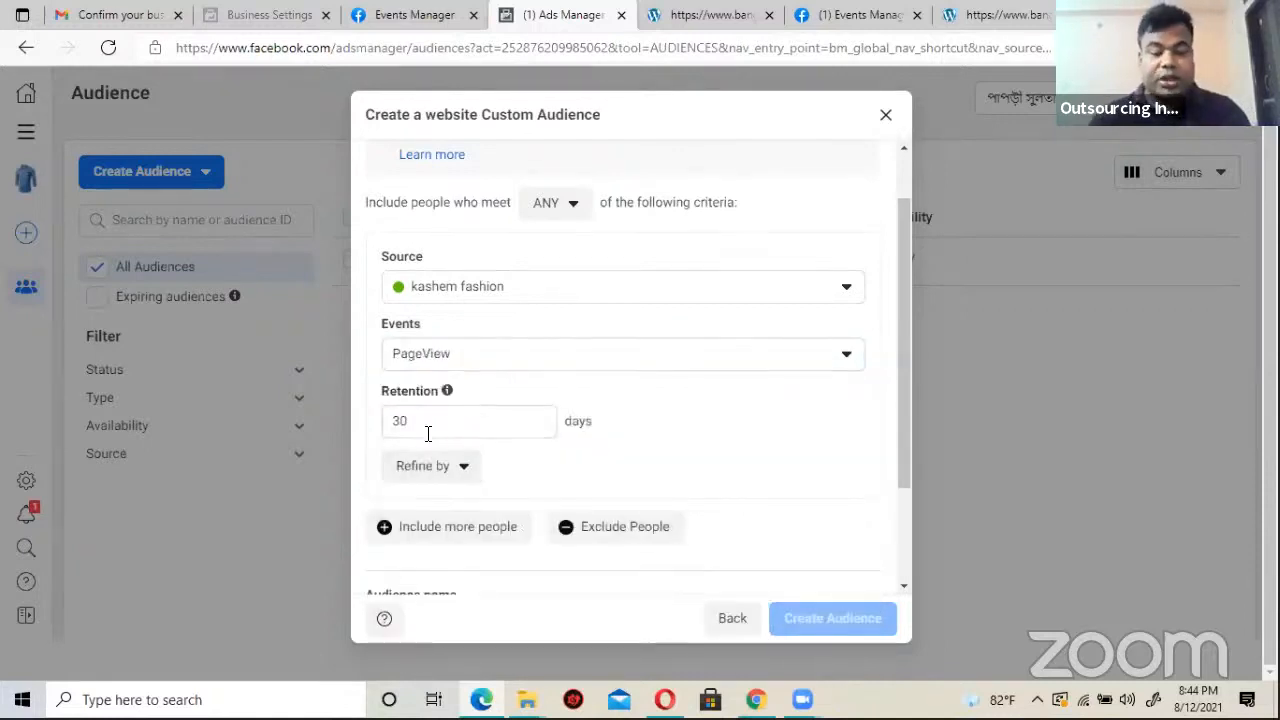
Step: Set the retention period for the PageView event to 90 days
drag(427, 433, 363, 423)
text(9)
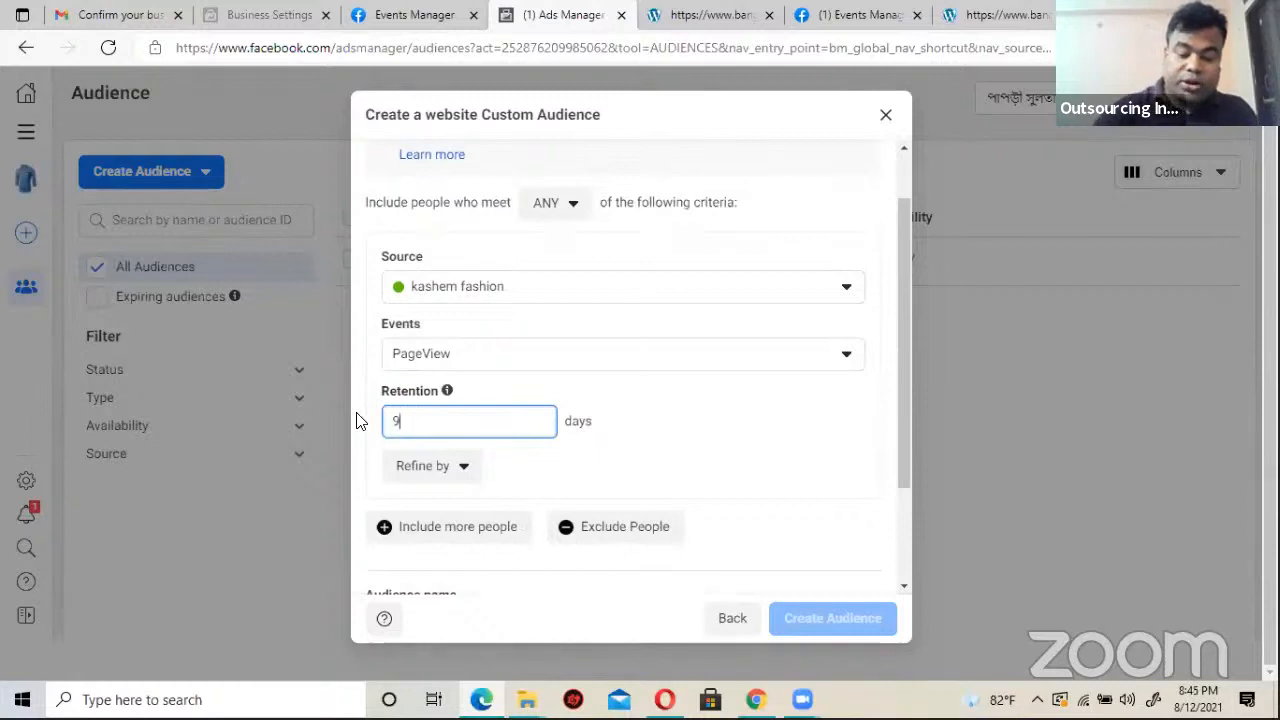
text(0)
click(565, 421)
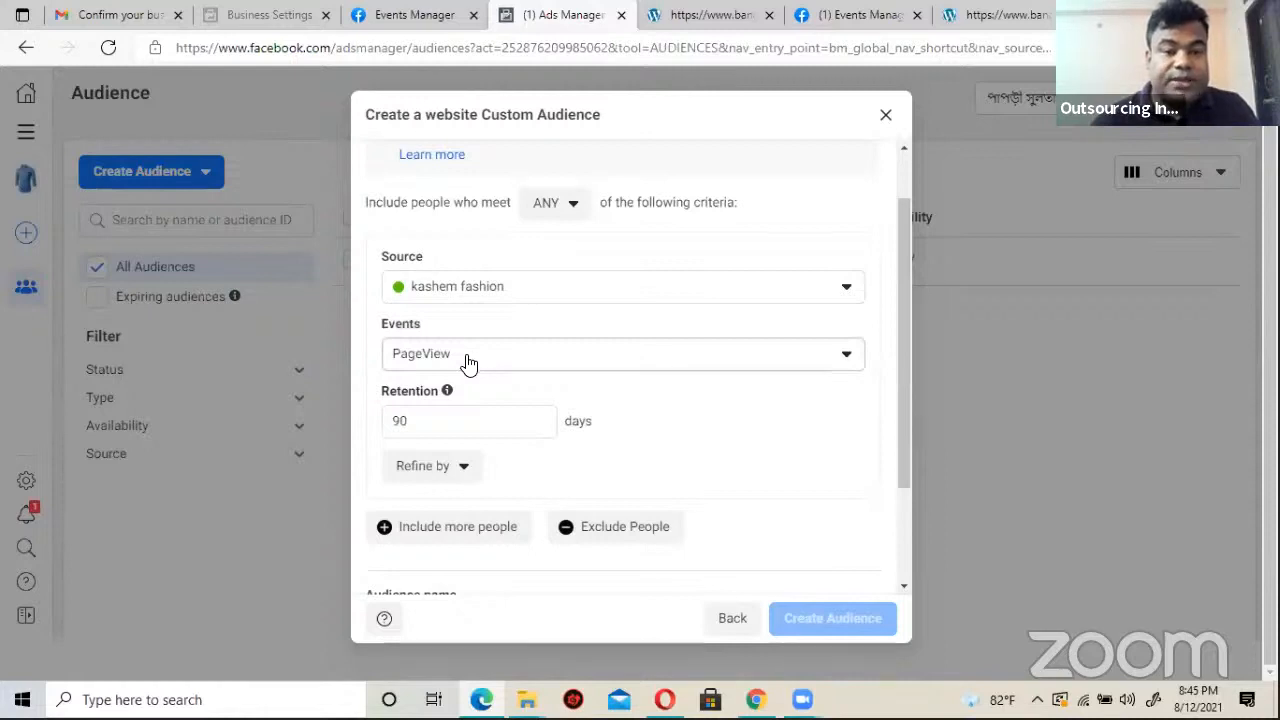
Step: Review the kashem fashion pixel's event list up to PageView in Events Manager, and return to the Custom Audience form in Ads Manager
click(404, 22)
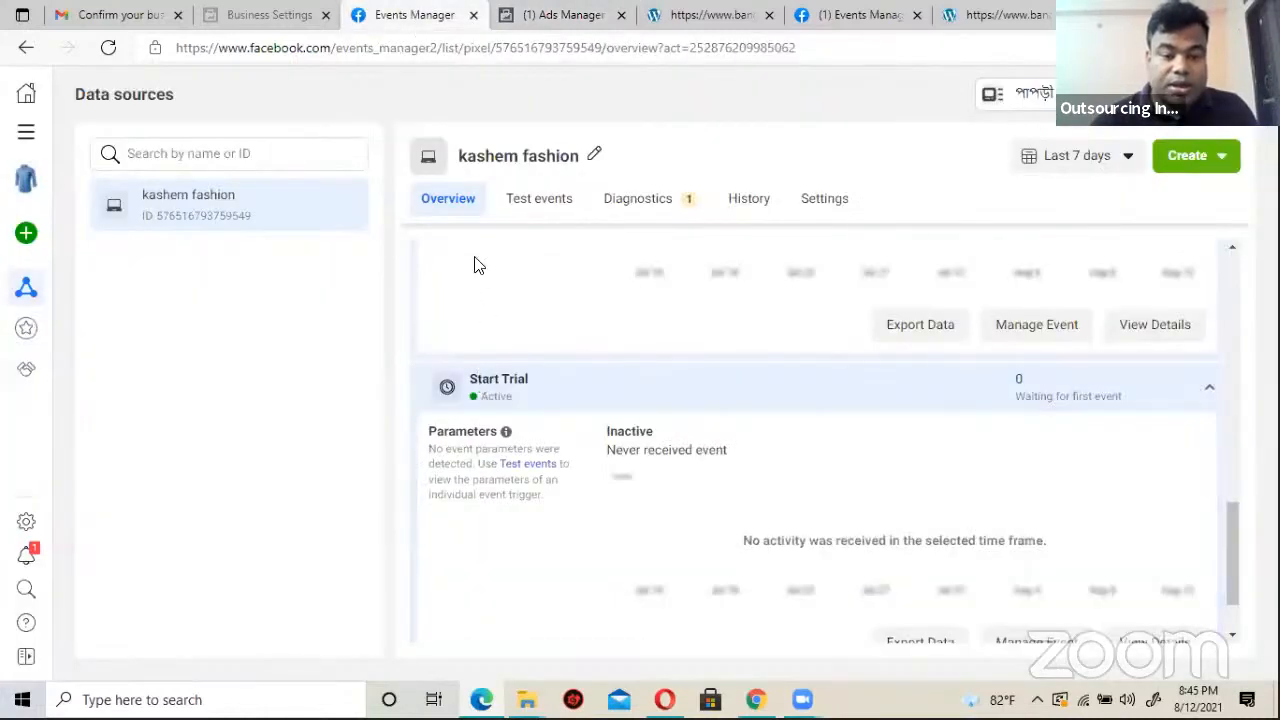
scroll(485, 300, down, 1)
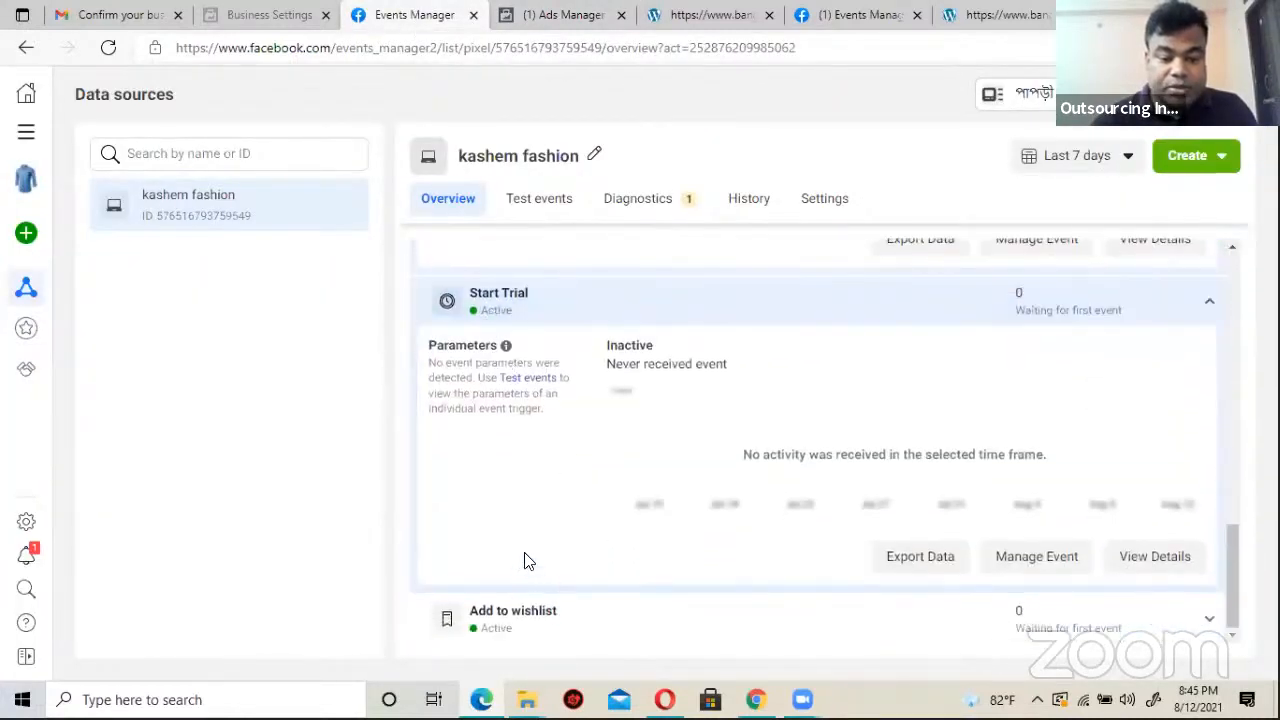
scroll(530, 555, up, 1)
scroll(525, 530, up, 5)
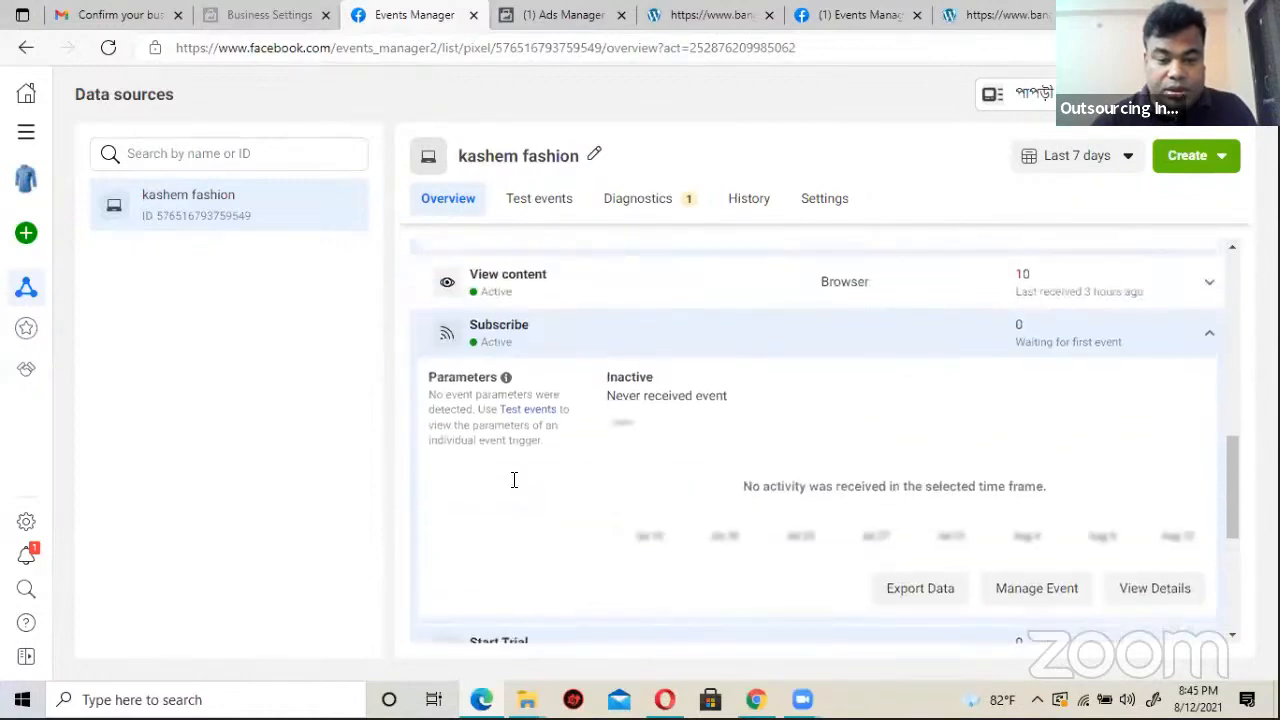
scroll(513, 480, up, 5)
scroll(509, 477, up, 1)
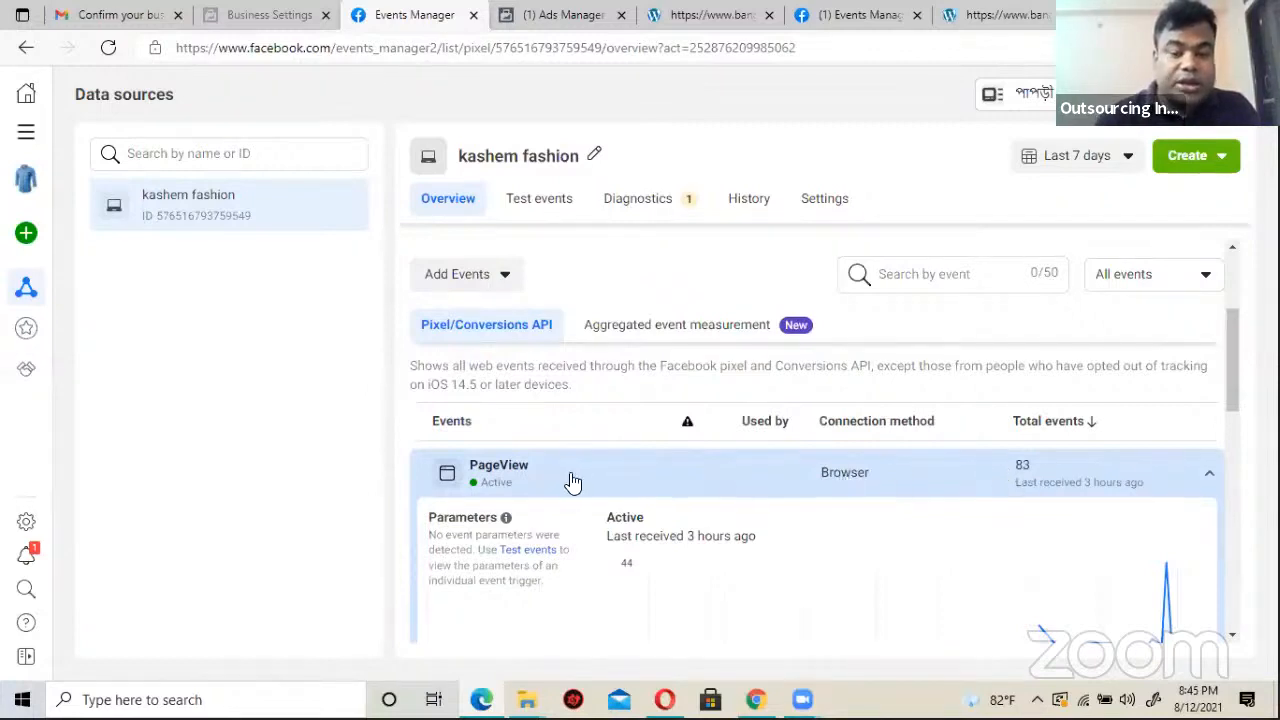
click(535, 14)
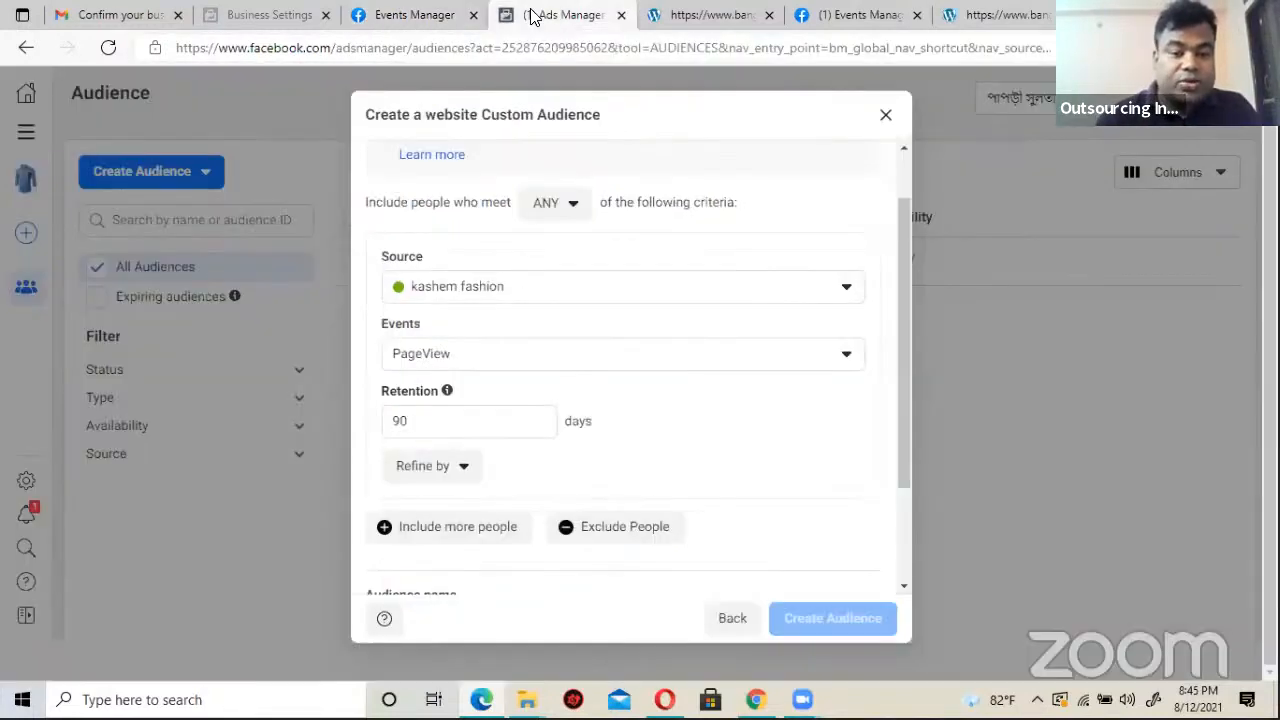
Step: Look over the available event choices for the audience again, keeping PageView selected
click(466, 360)
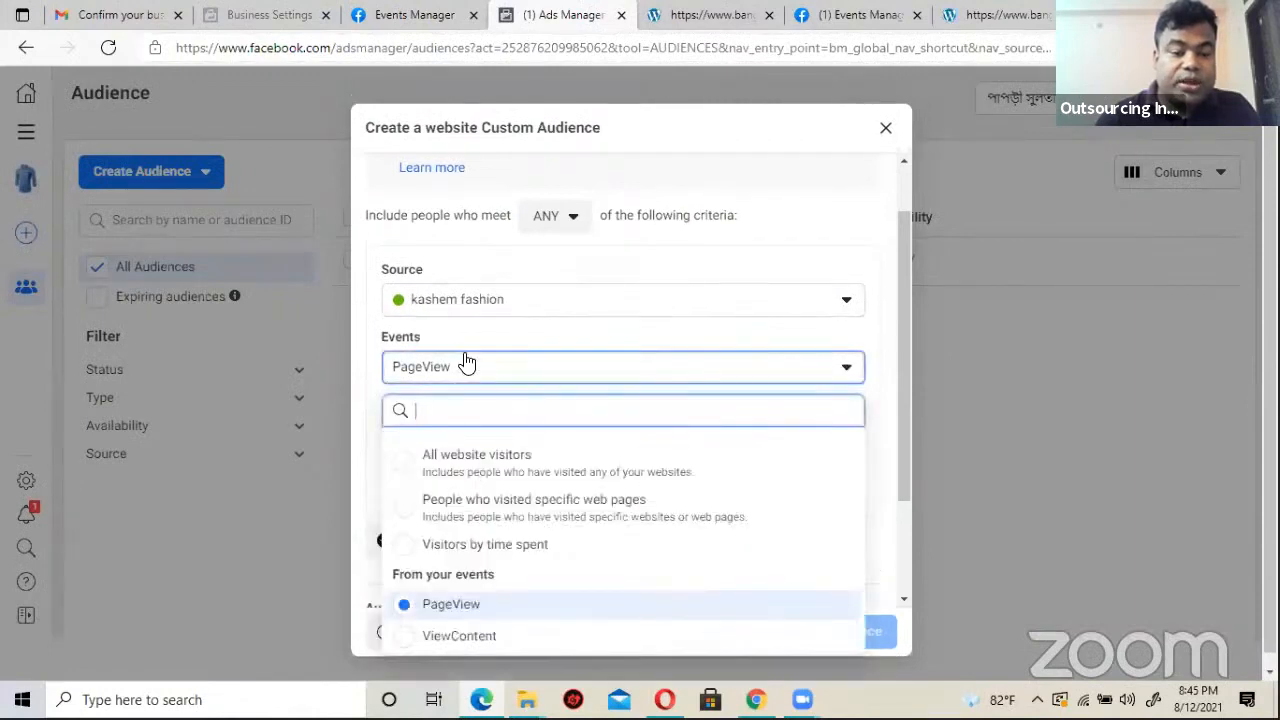
click(479, 380)
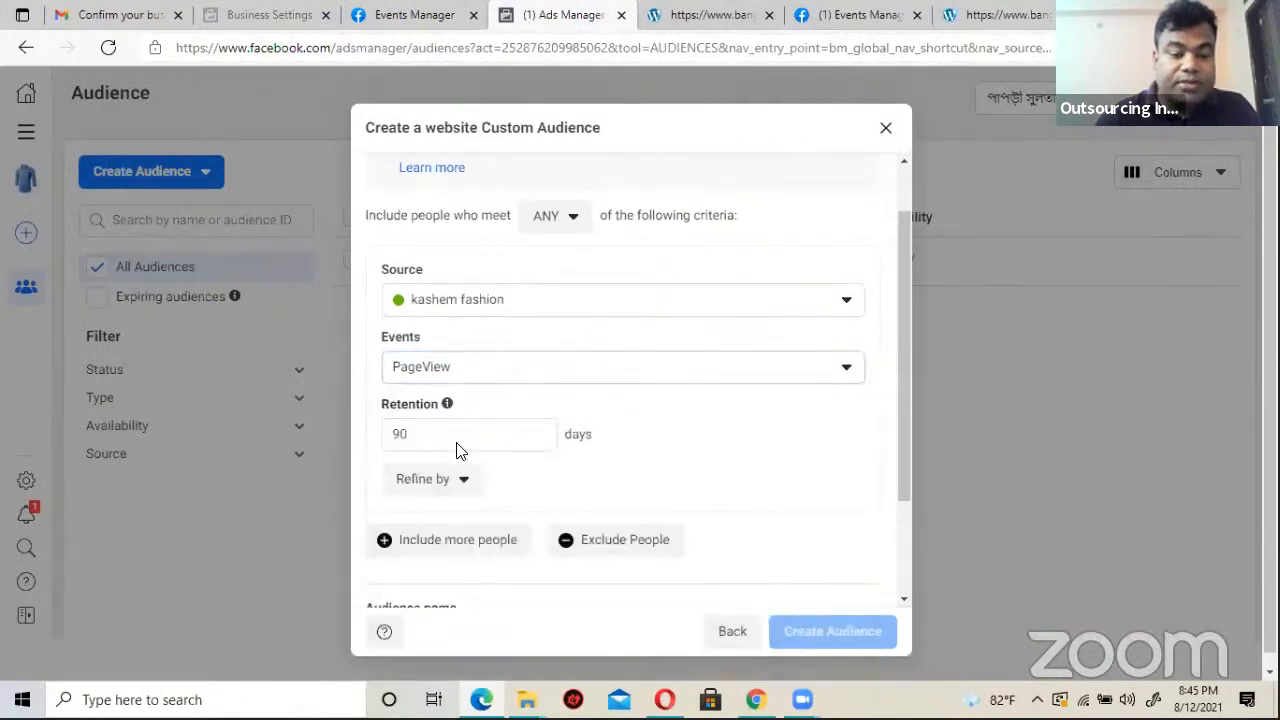
click(449, 369)
click(451, 369)
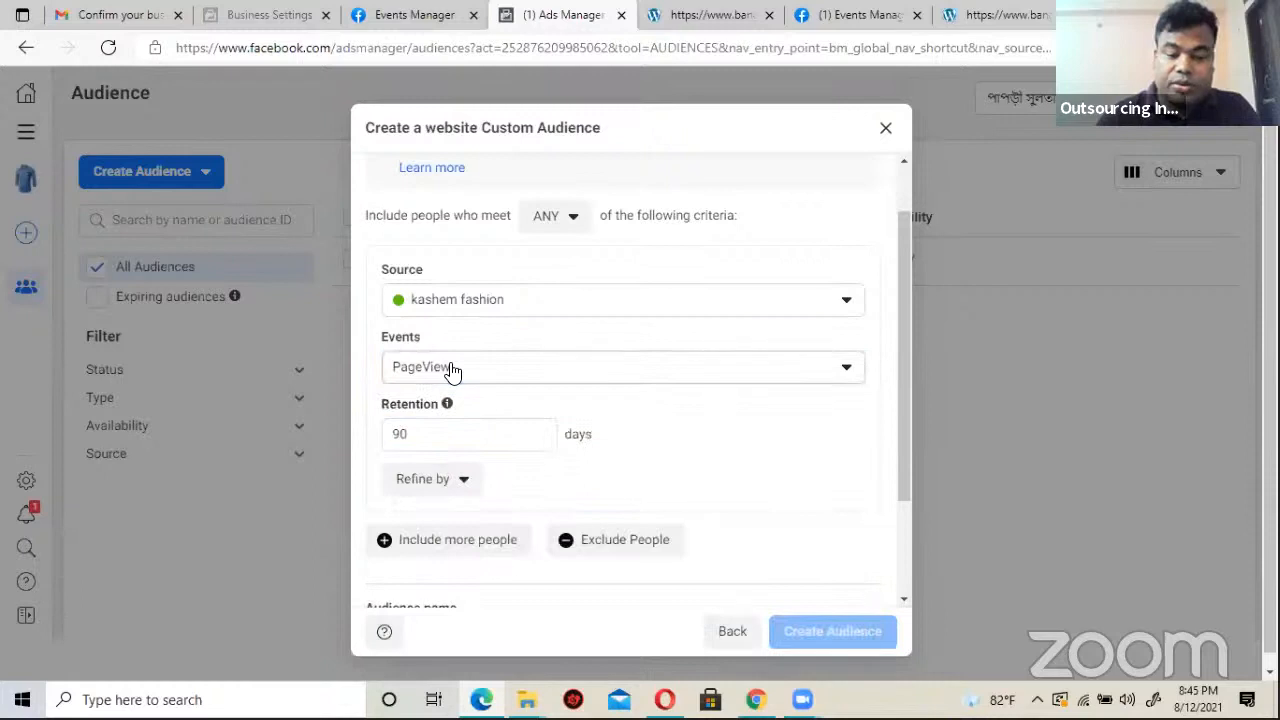
click(838, 380)
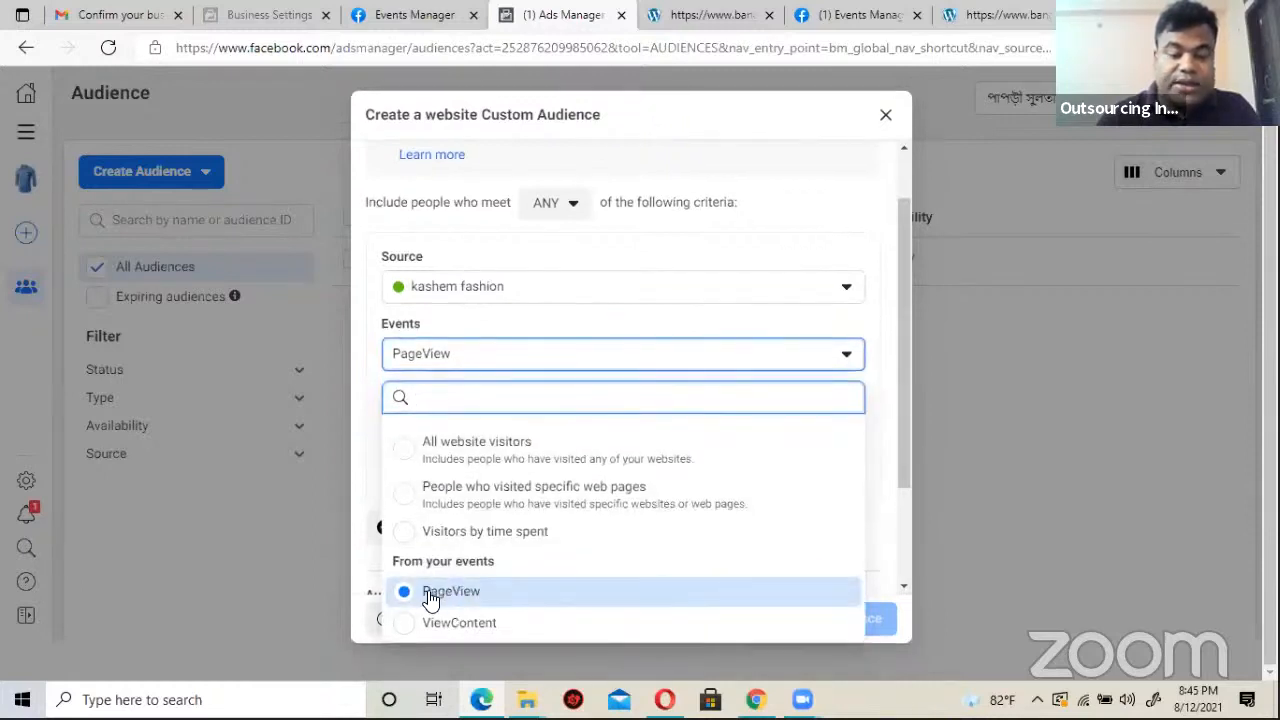
click(465, 599)
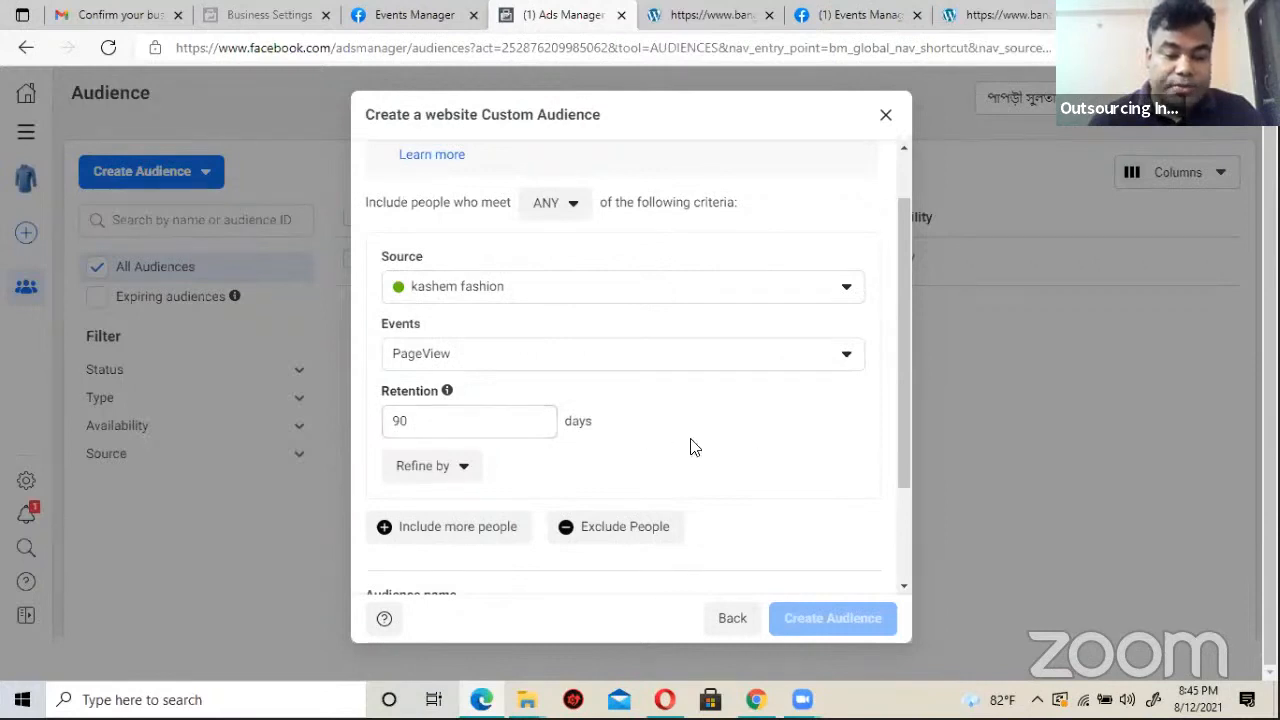
Step: Try refining the PageView criteria by URL, and remove the added condition
scroll(640, 447, down, 2)
click(455, 334)
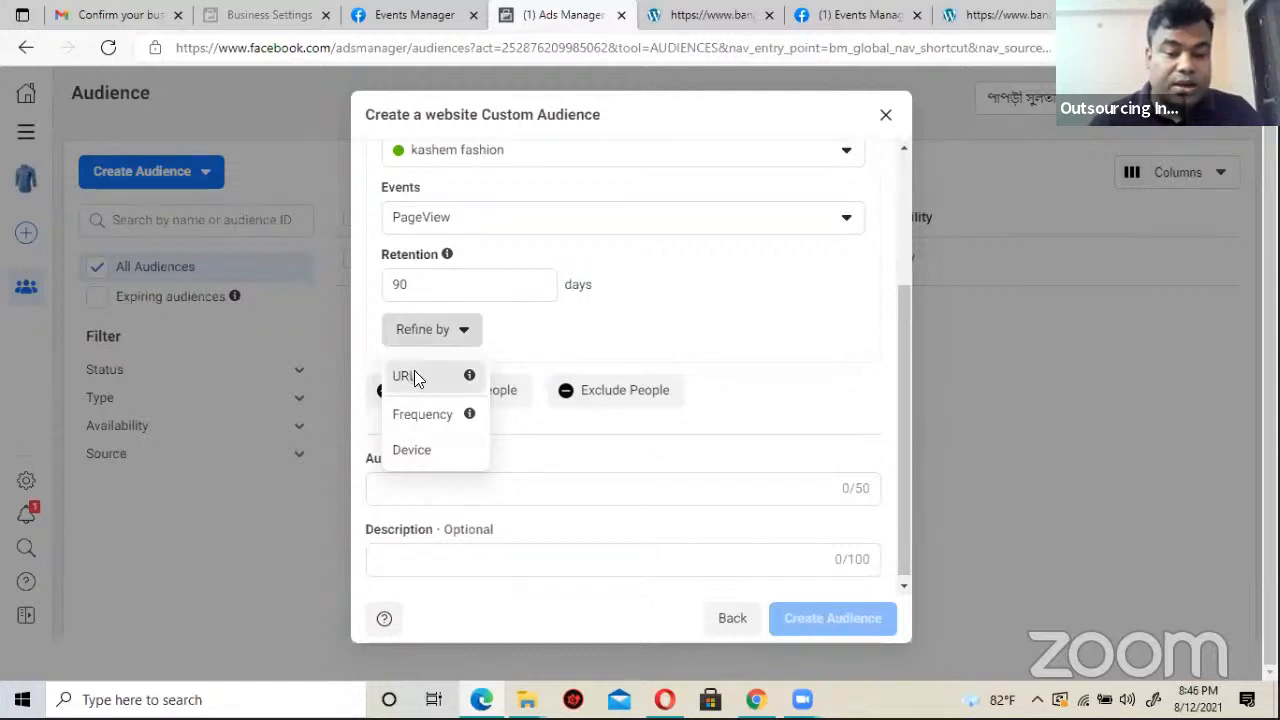
click(412, 377)
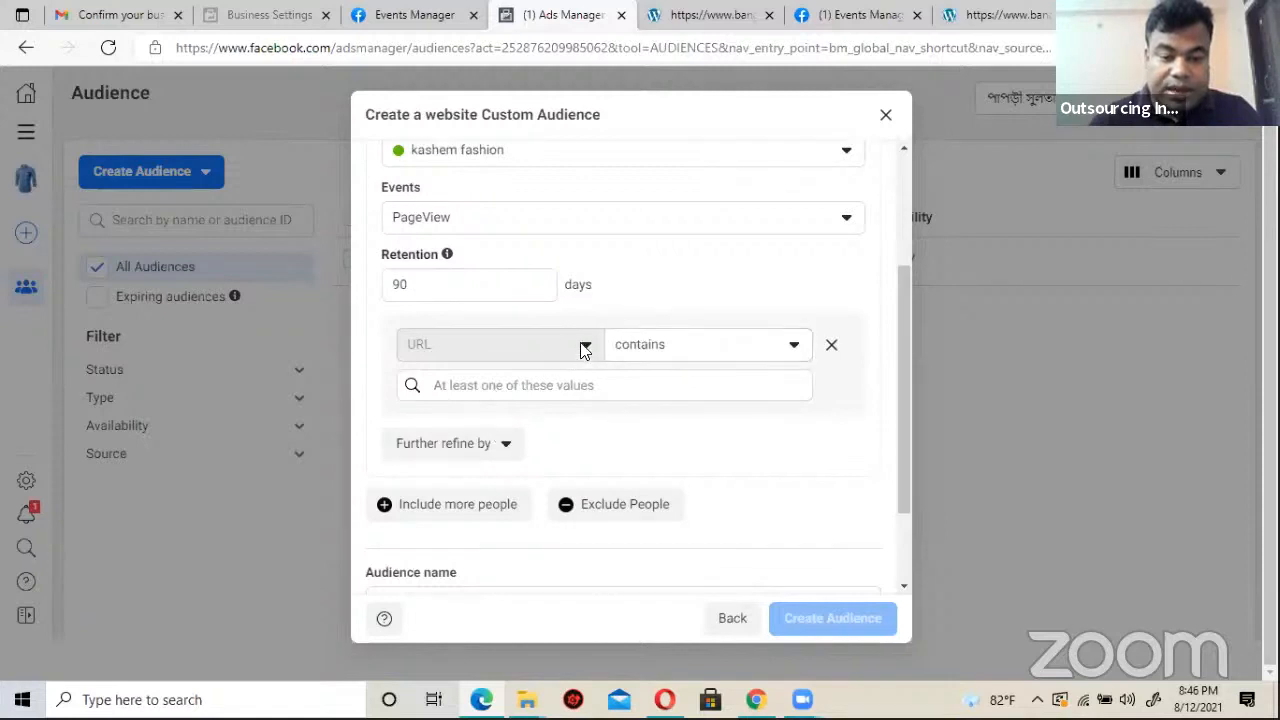
click(831, 345)
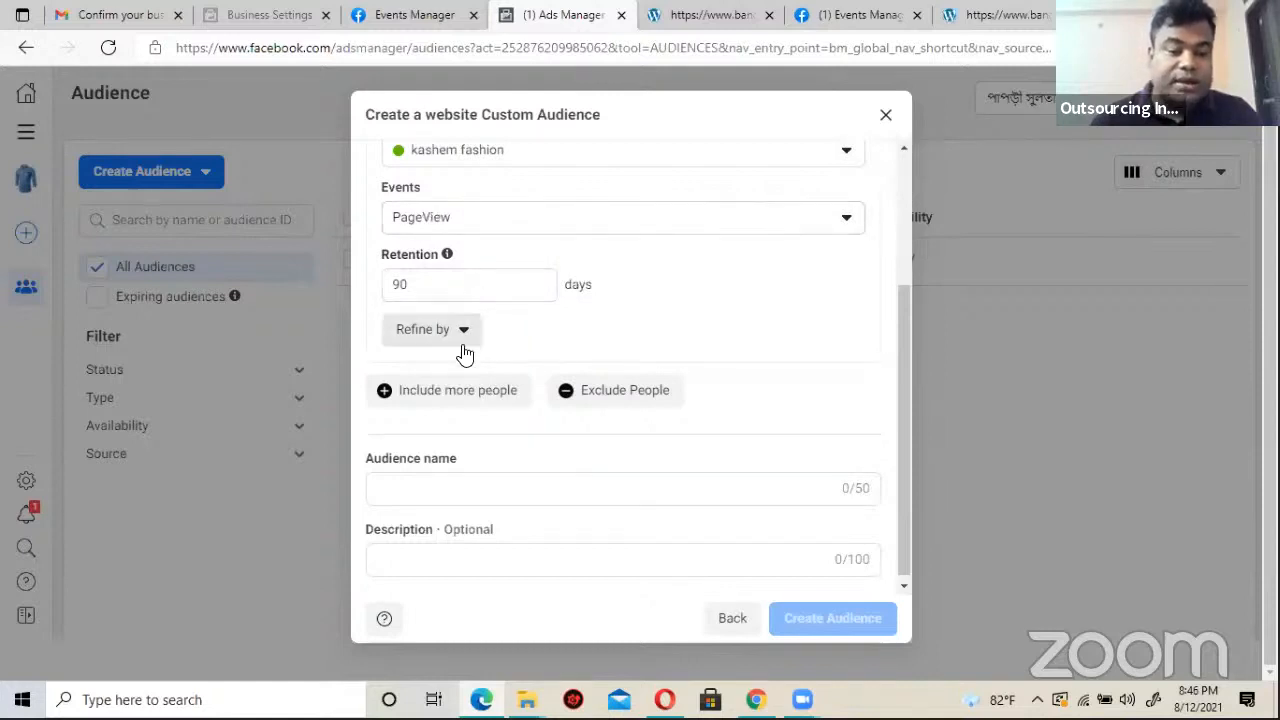
Step: Name the audience "My Website Homepage Vissitors Event" and create the Custom Audience
scroll(427, 441, down, 1)
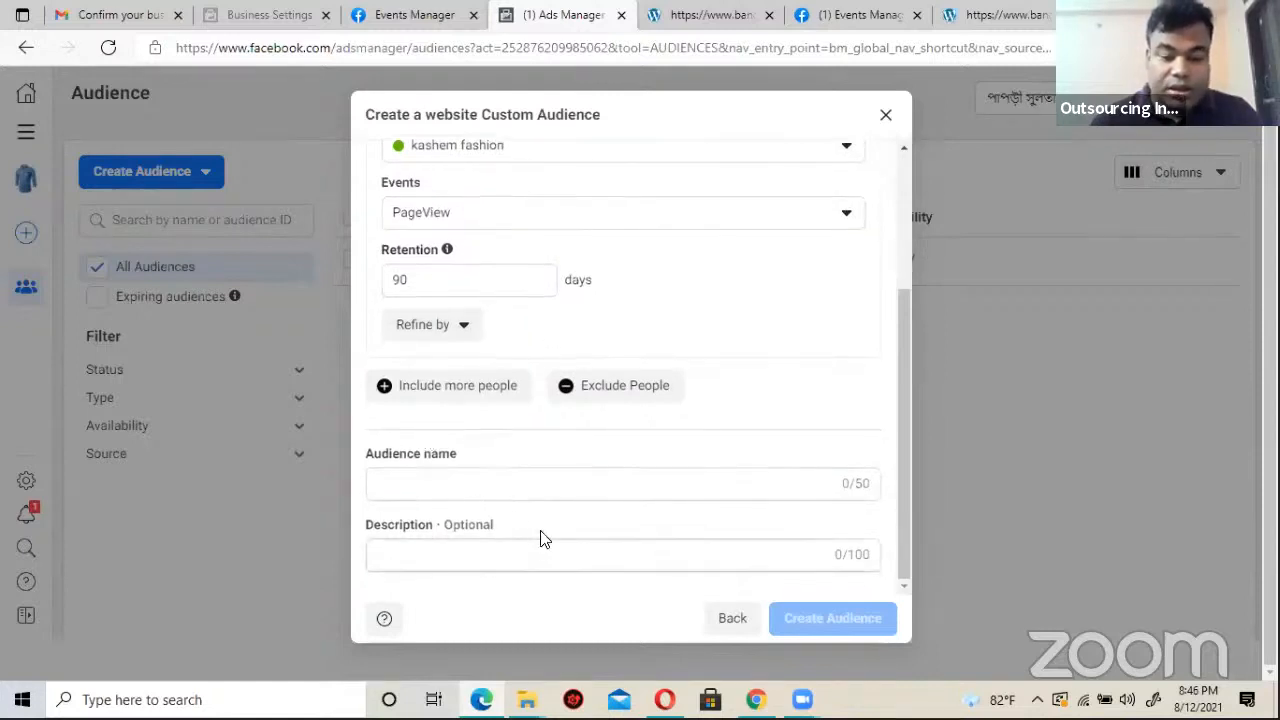
click(474, 487)
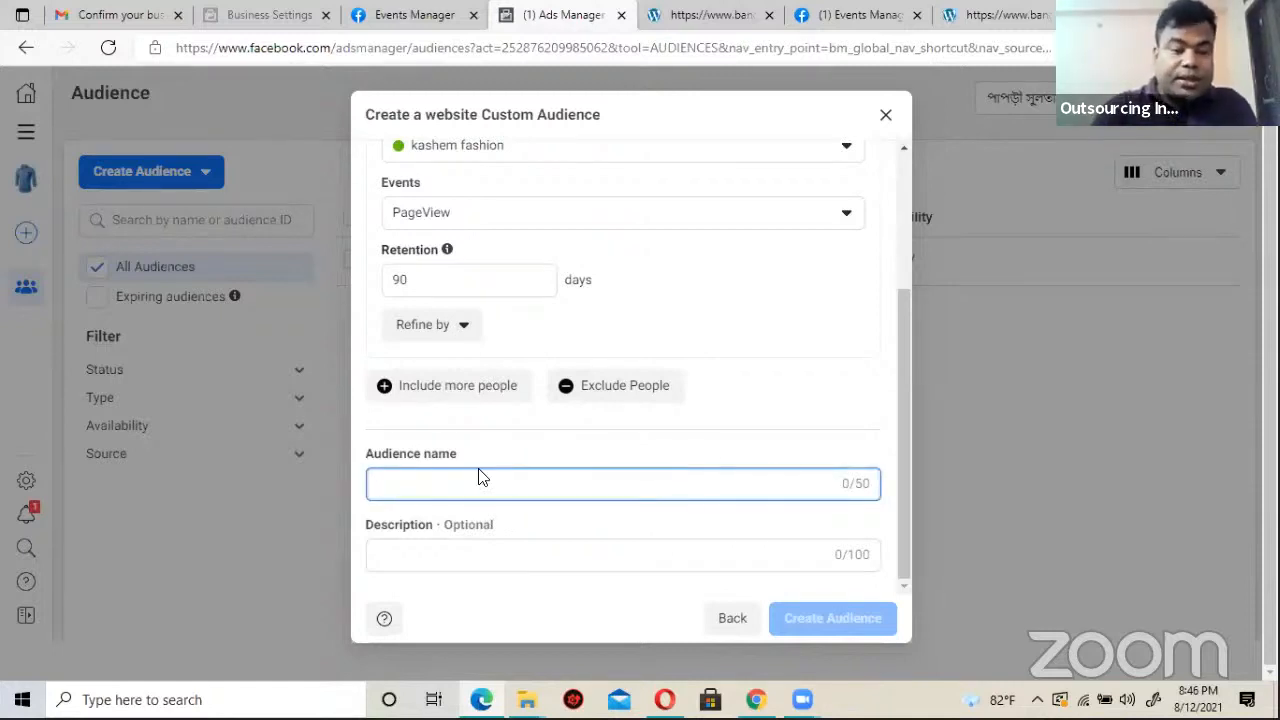
text(Pa)
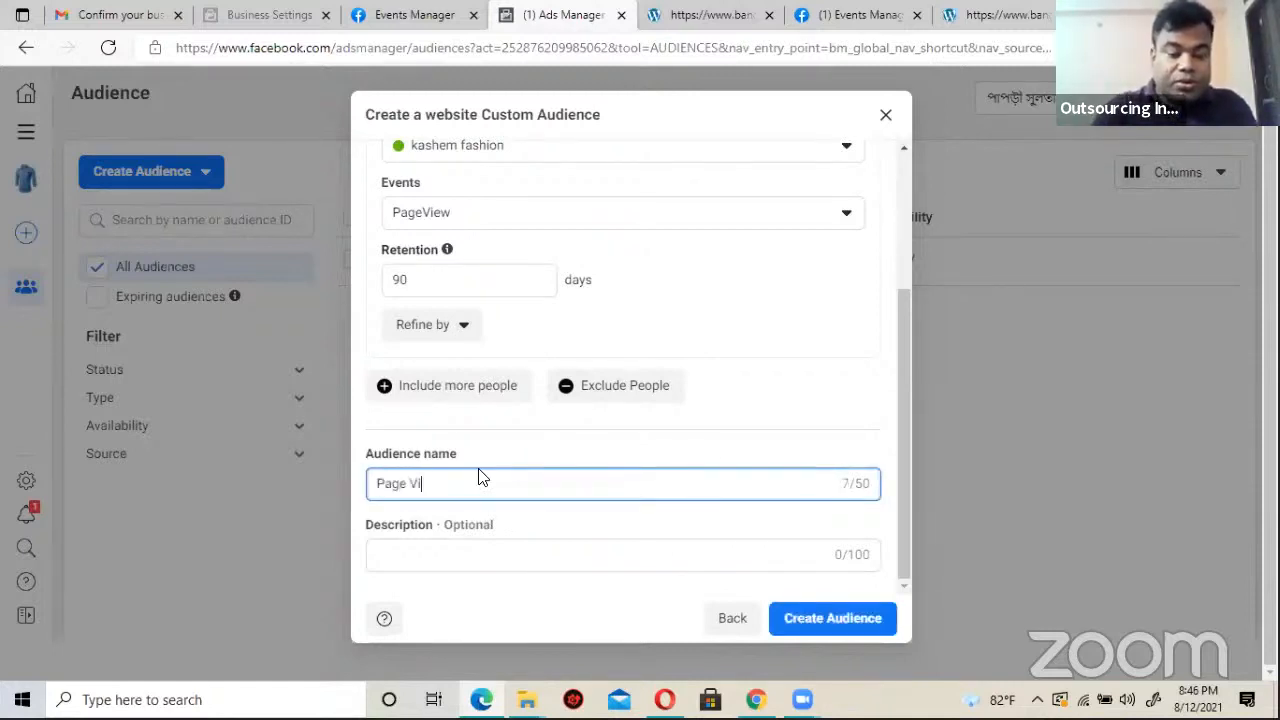
text(g)
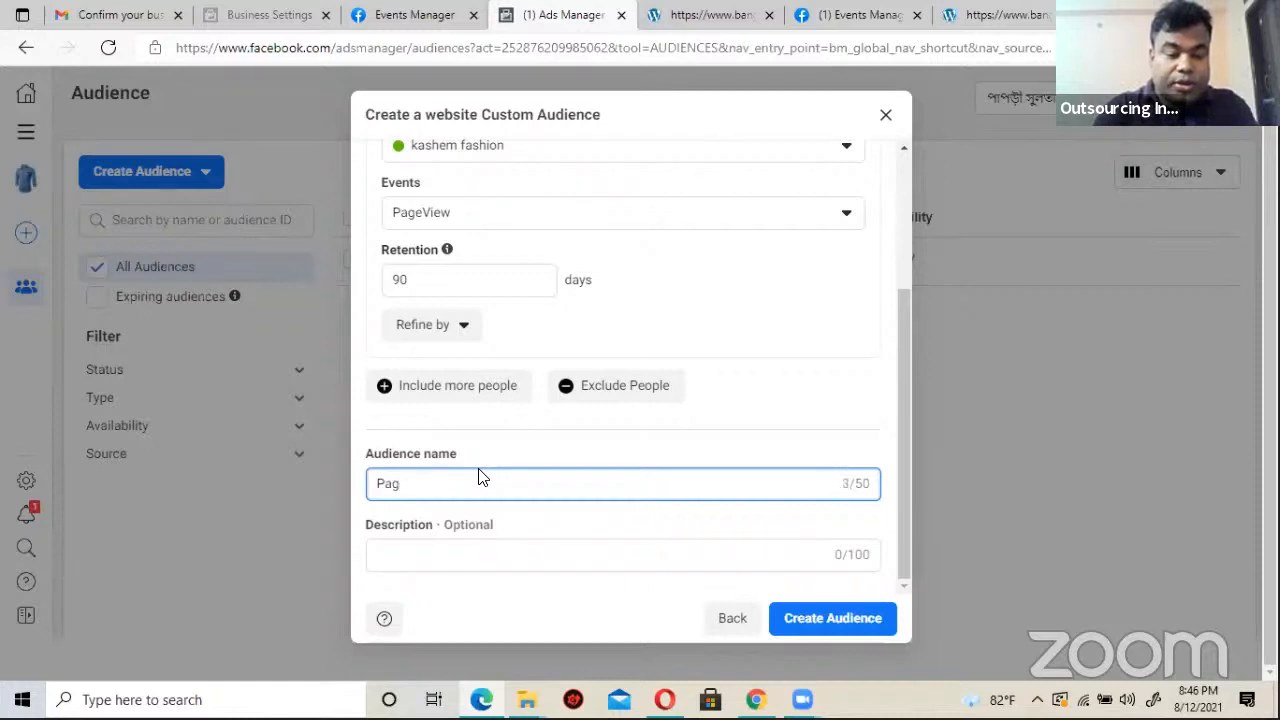
key(BackSpace)
key(BackSpace)
key(BackSpace)
text(My ho)
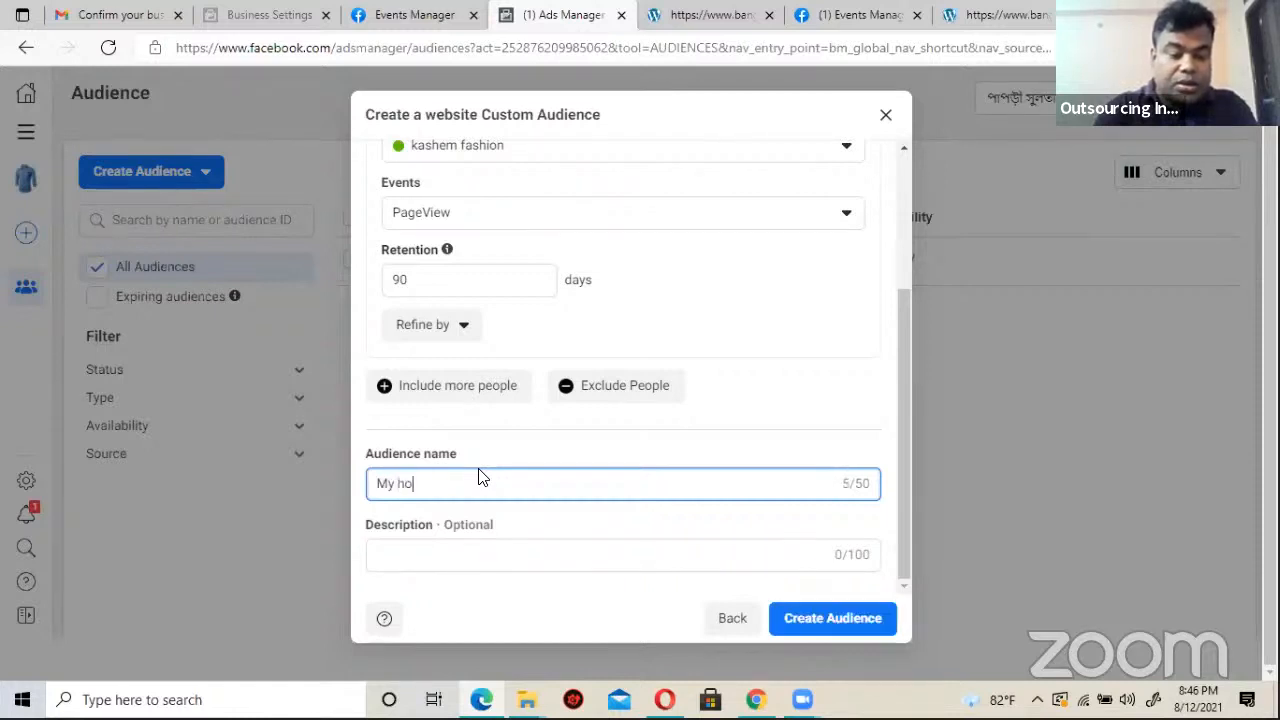
text(me page)
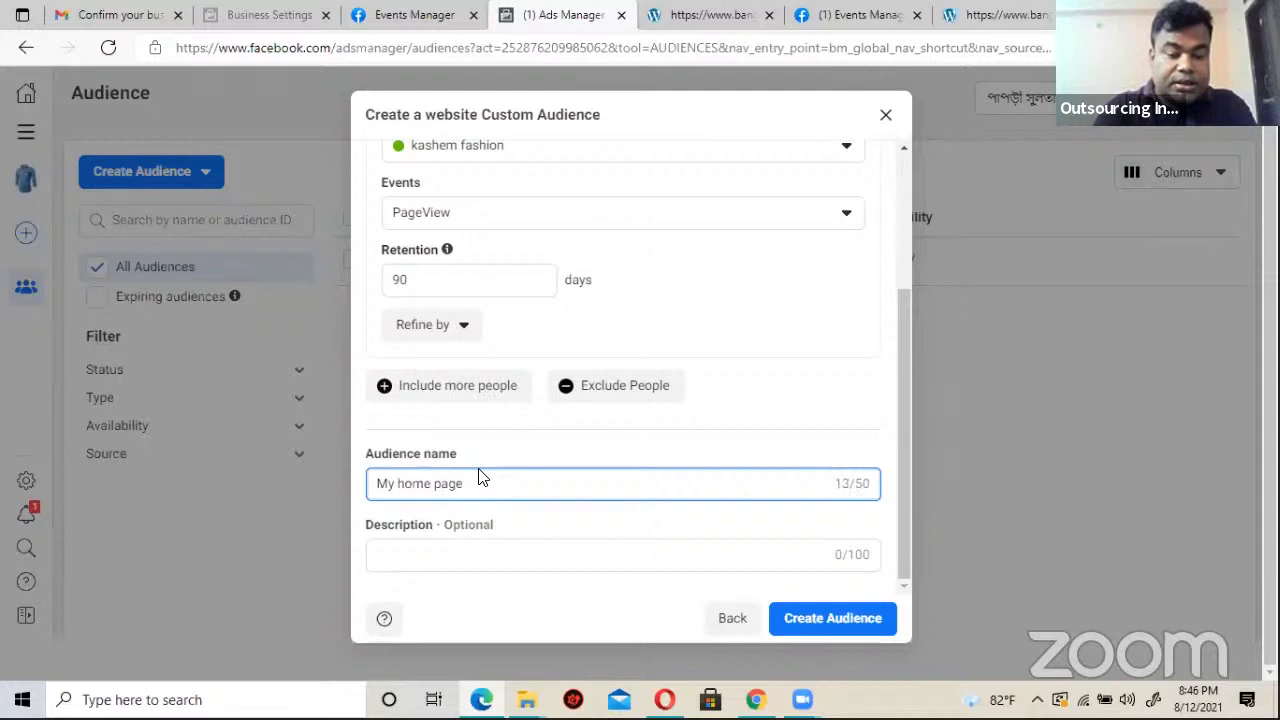
key(BackSpace)
key(BackSpace)
key(BackSpace)
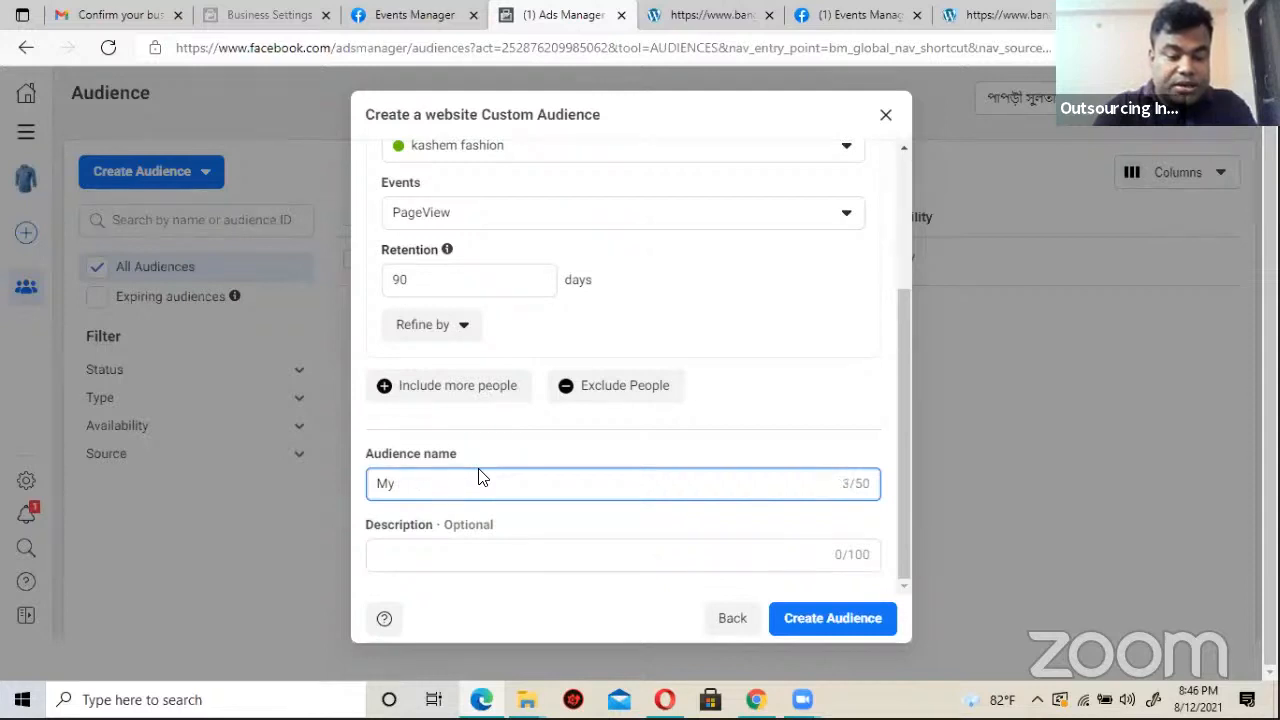
text(Website H)
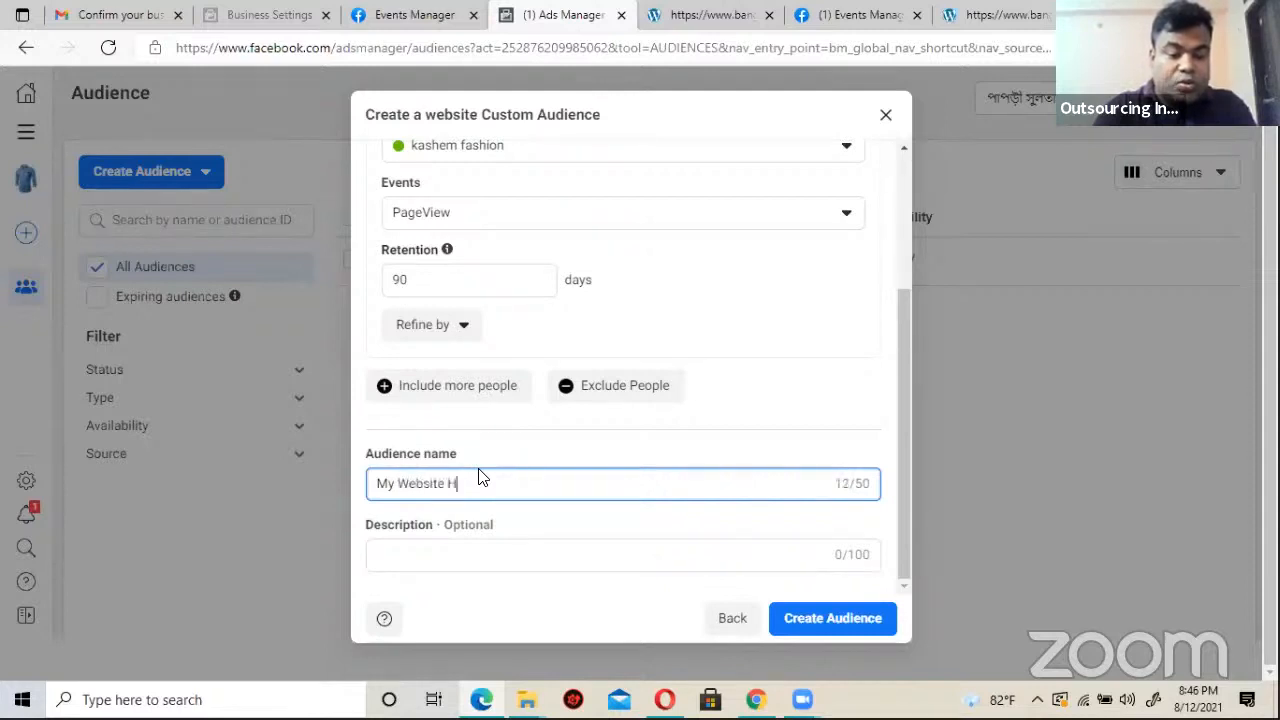
text(omepage V)
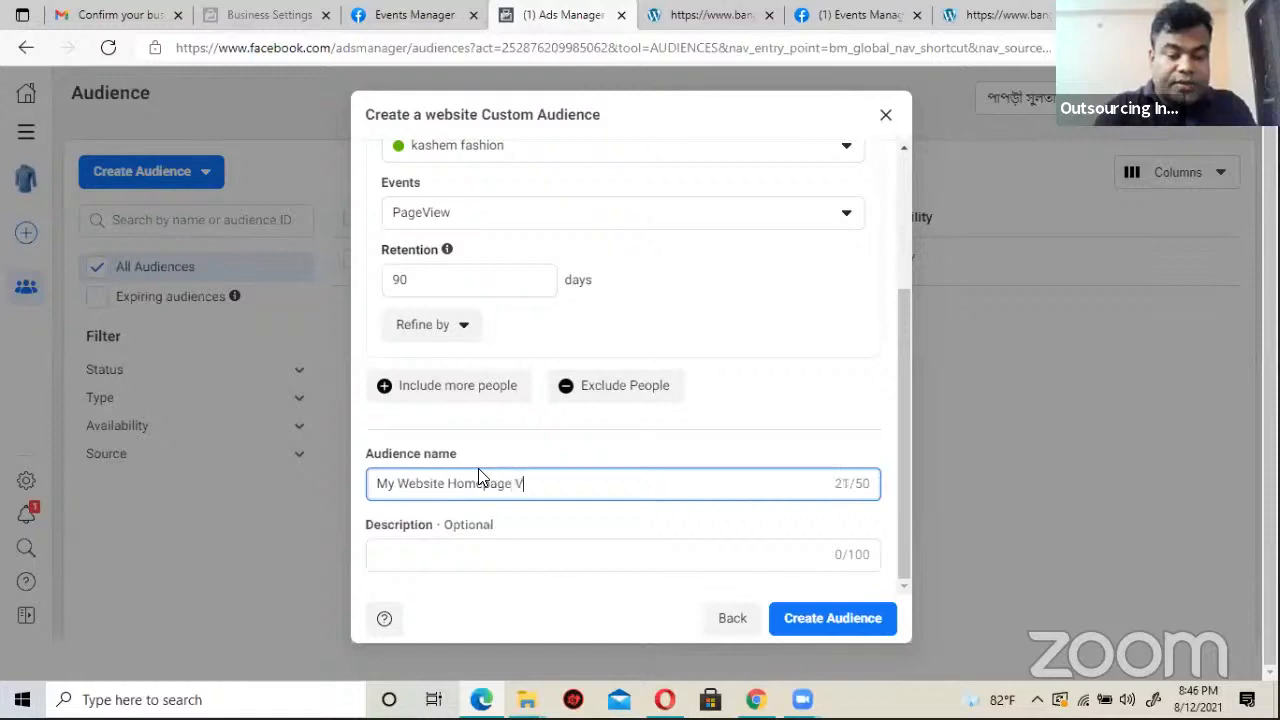
text(issitors)
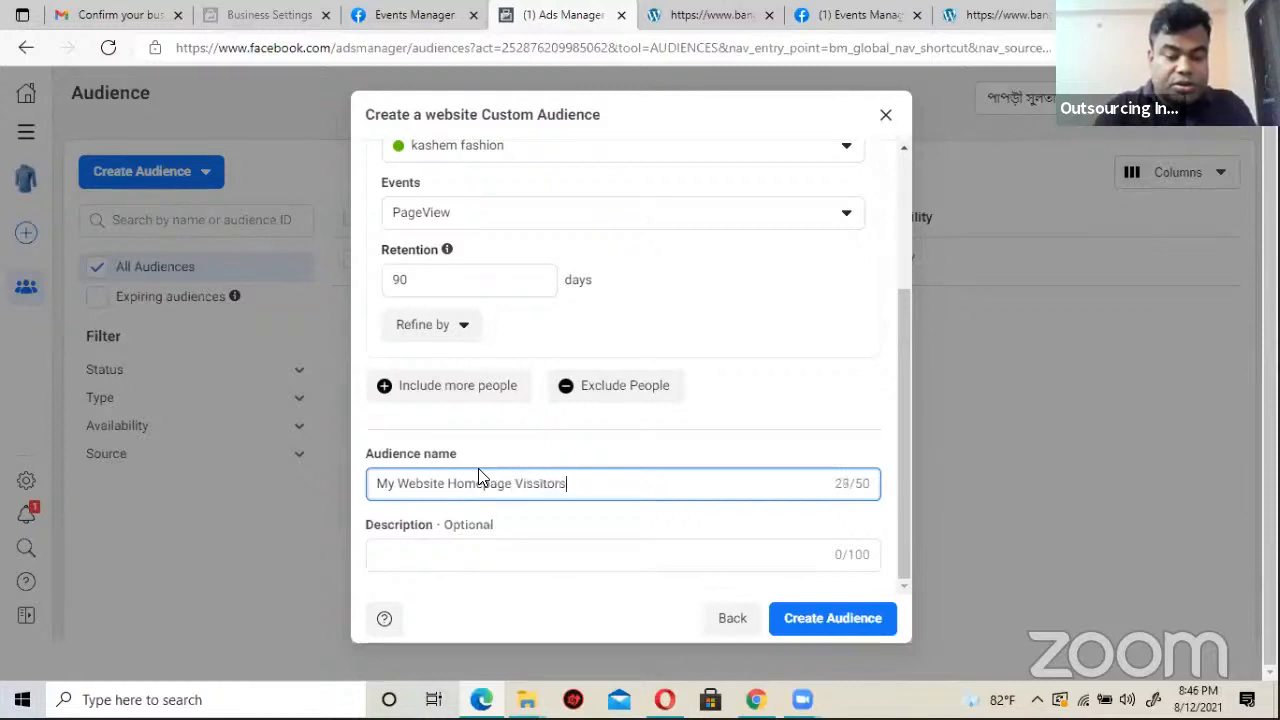
text( E)
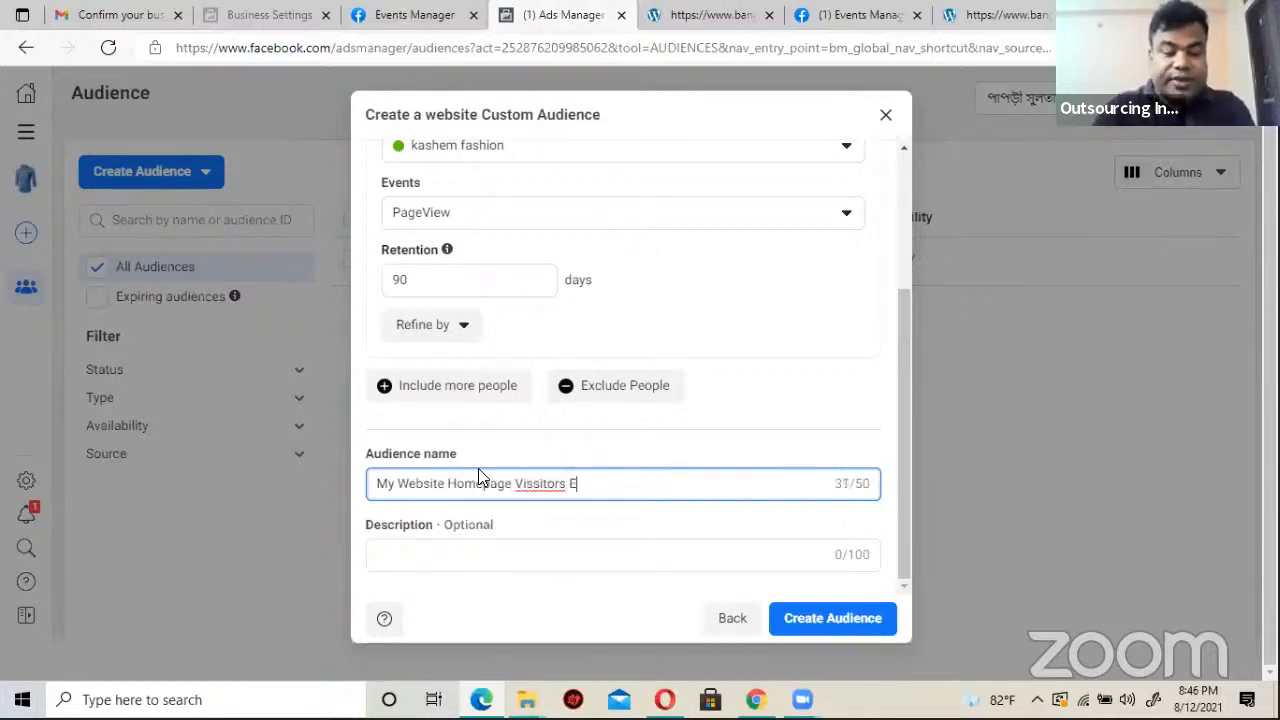
text(vent)
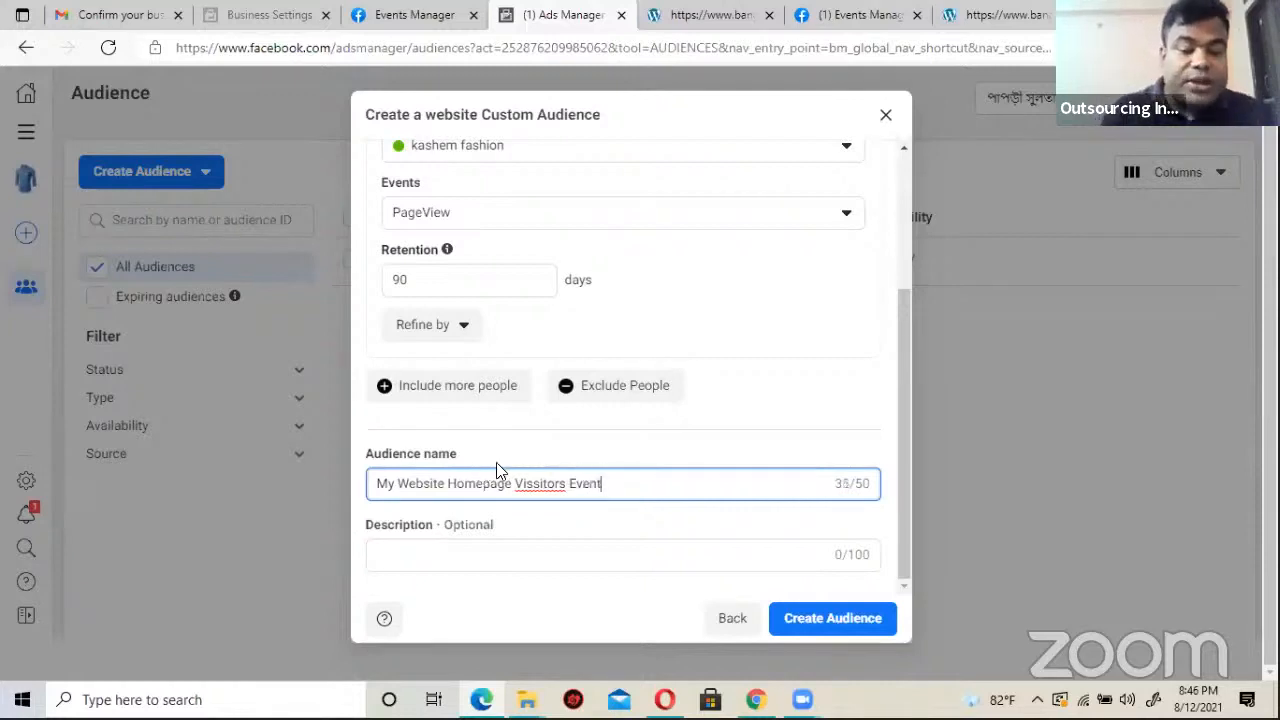
click(828, 618)
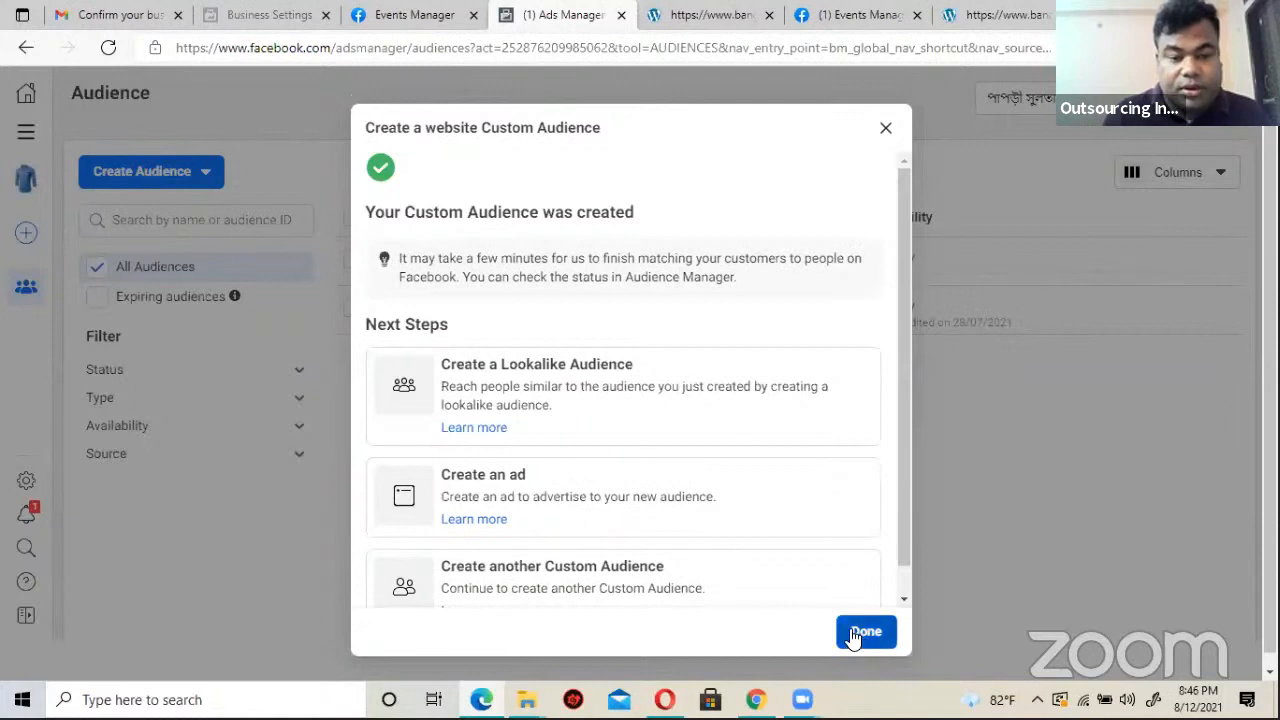
click(853, 632)
Step: Compare the newly created audience's details in the audience list with the PageView event data in Events Manager
mouse_move(408, 266)
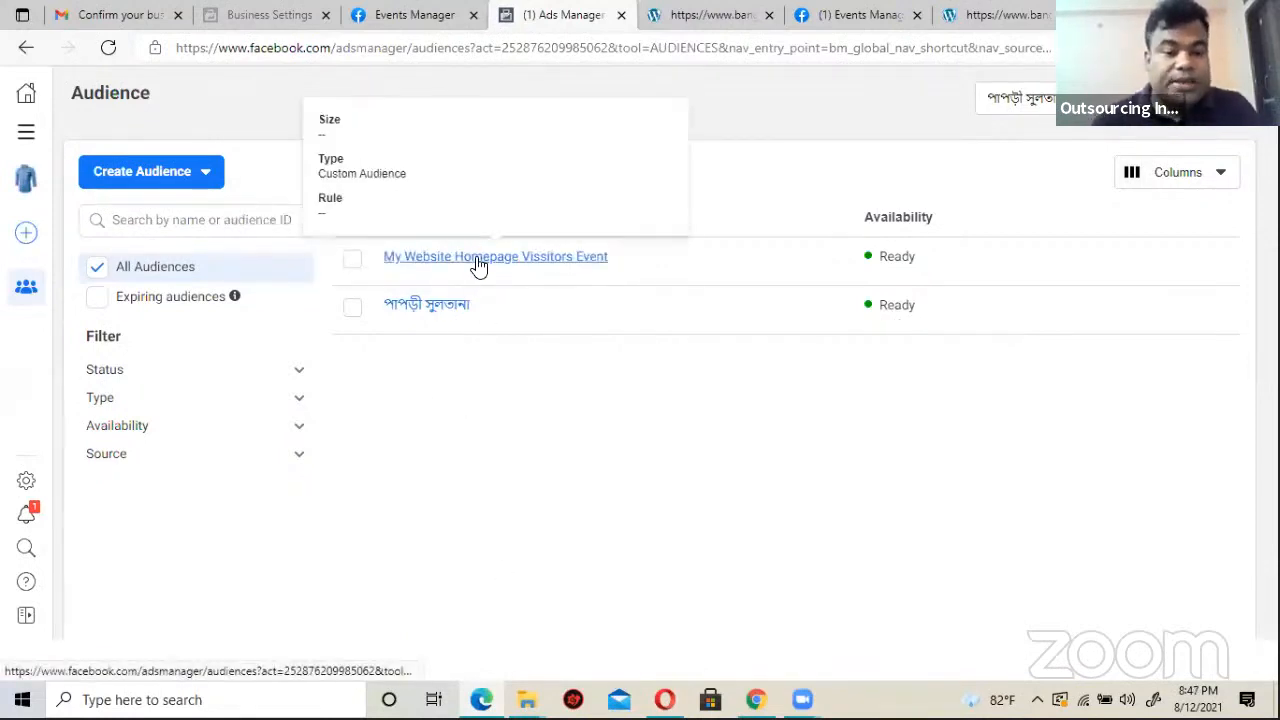
click(412, 18)
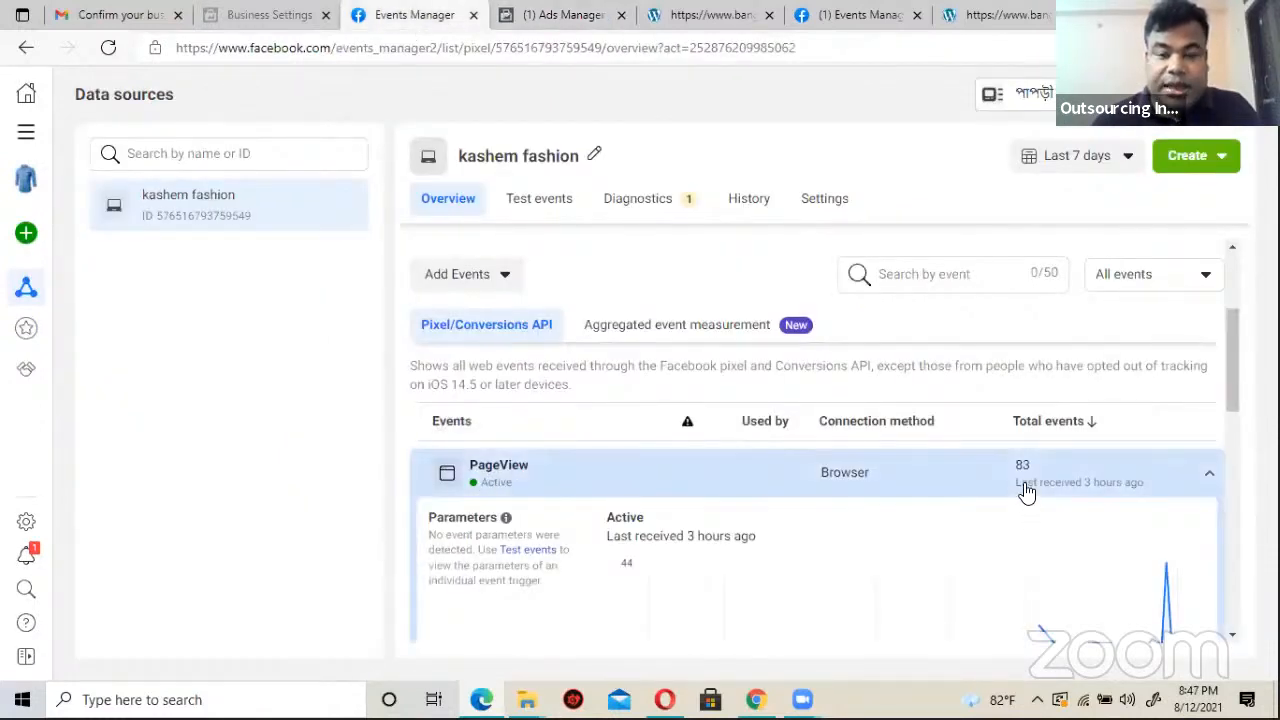
click(566, 18)
mouse_move(457, 266)
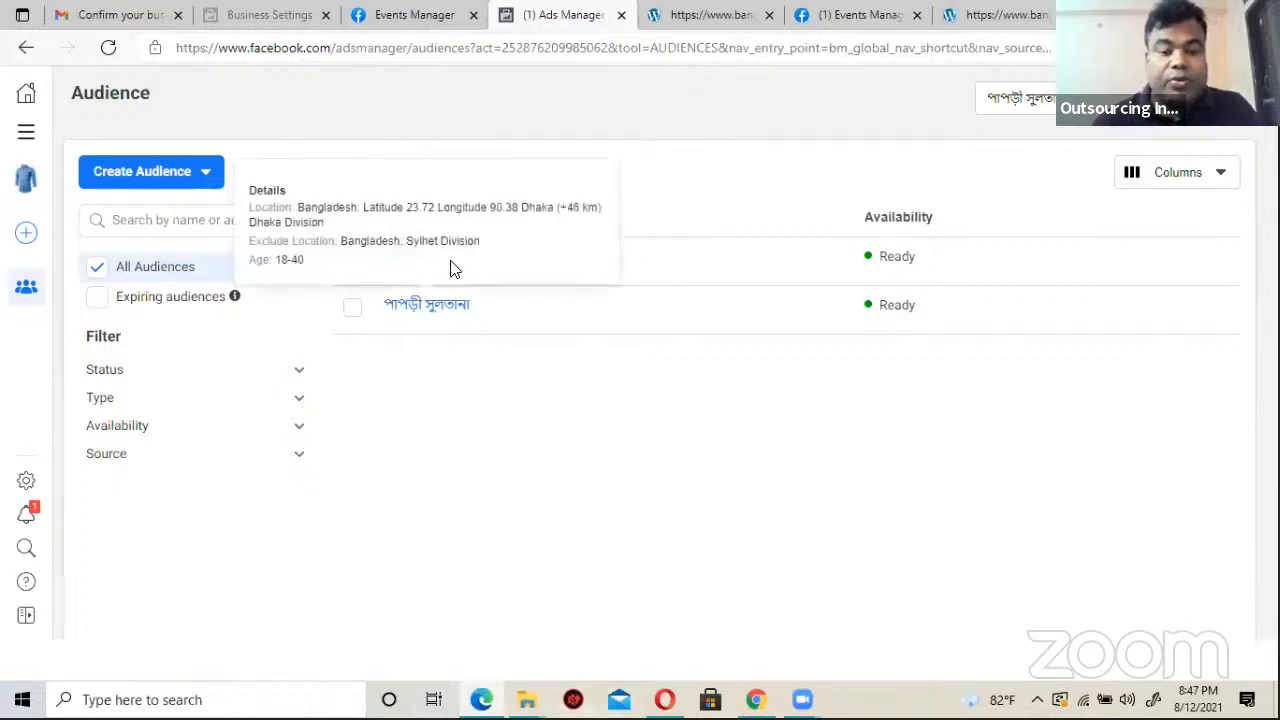
mouse_move(502, 252)
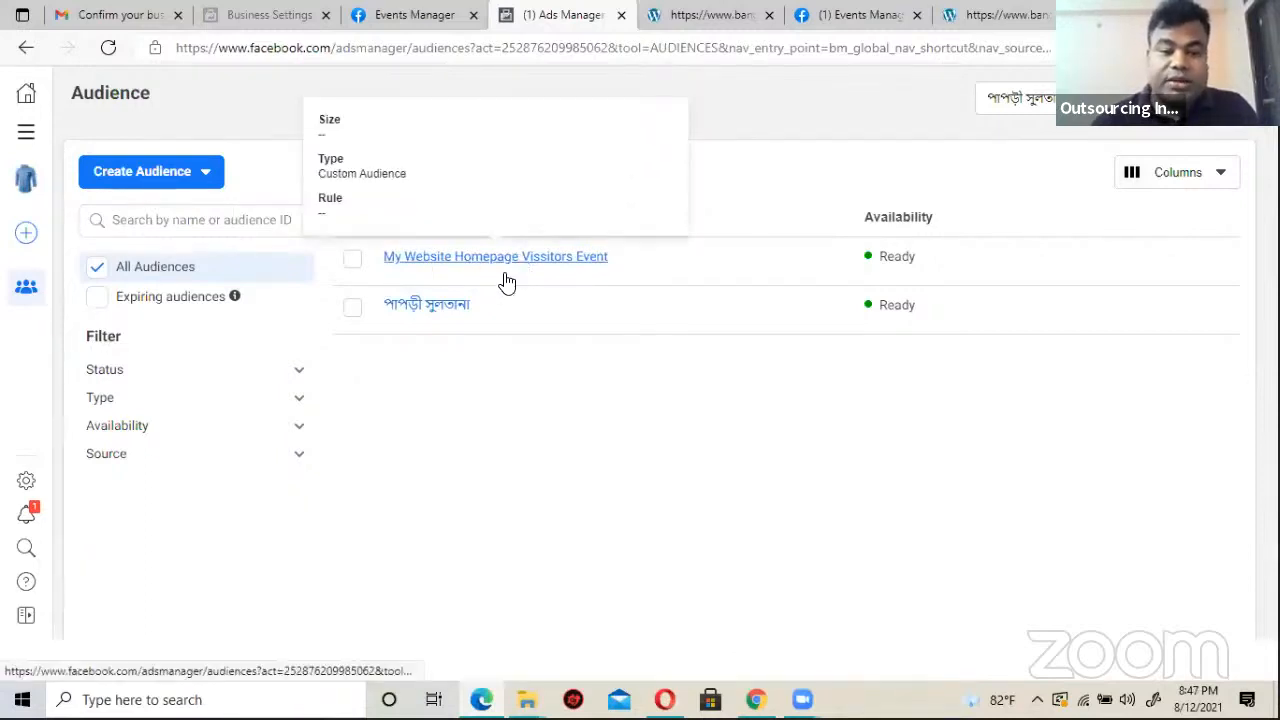
click(418, 14)
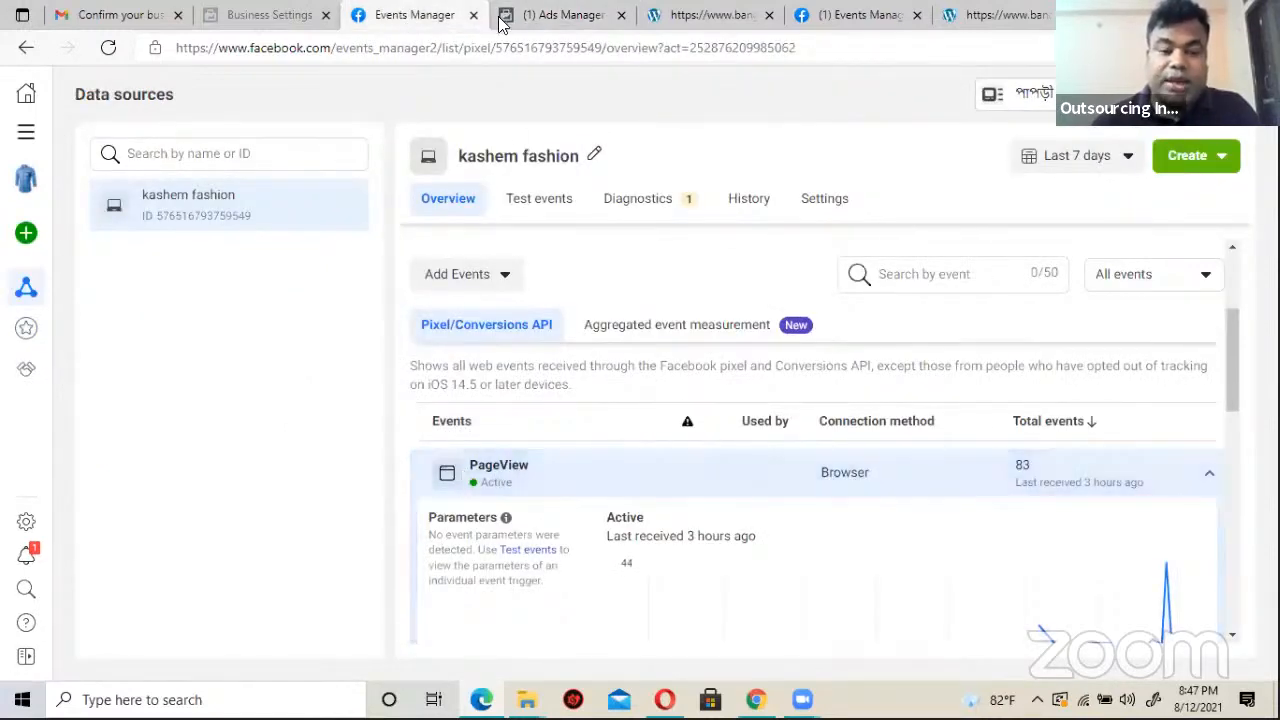
click(530, 14)
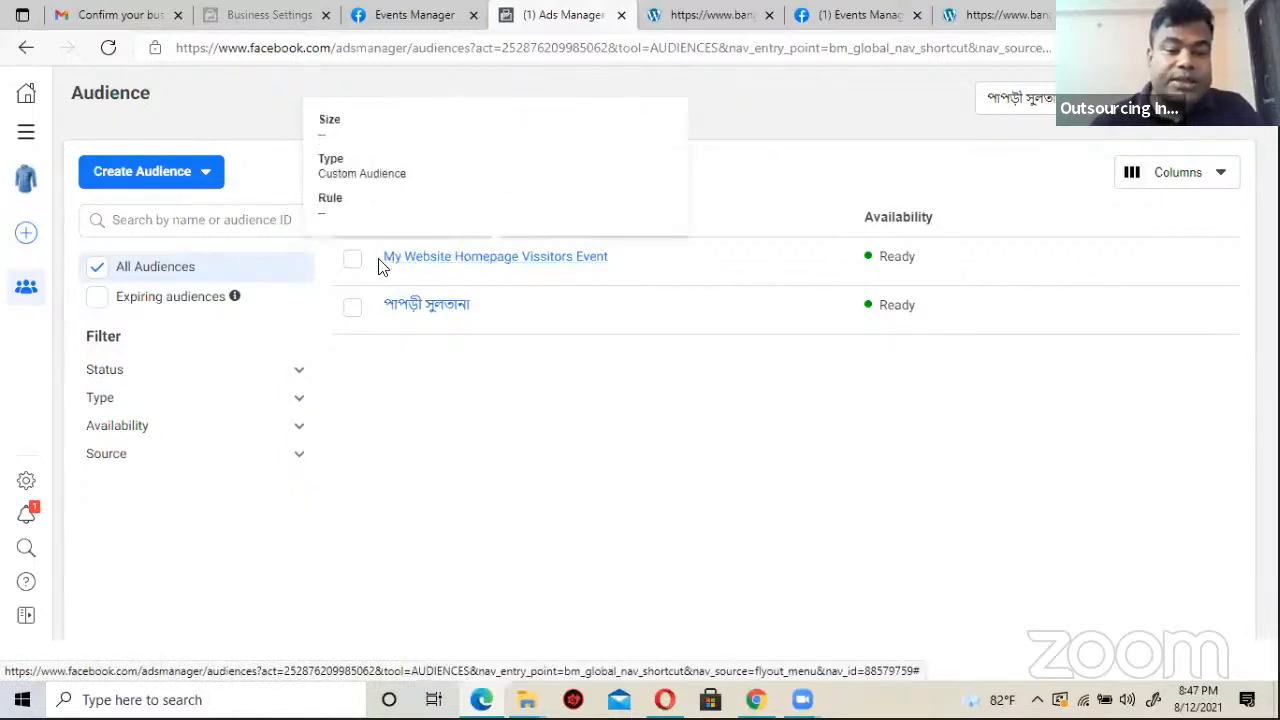
Step: Select the My Website Homepage Vissitors Event audience and examine the additional actions available for it
click(353, 262)
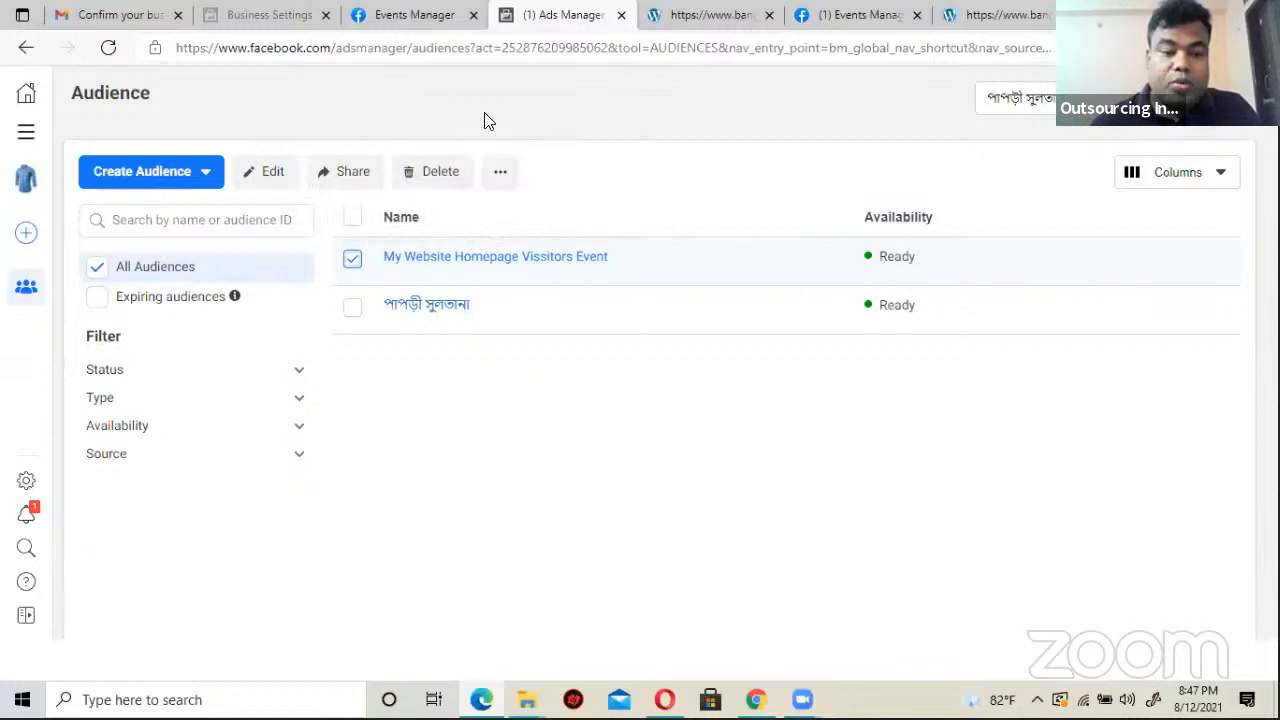
click(502, 177)
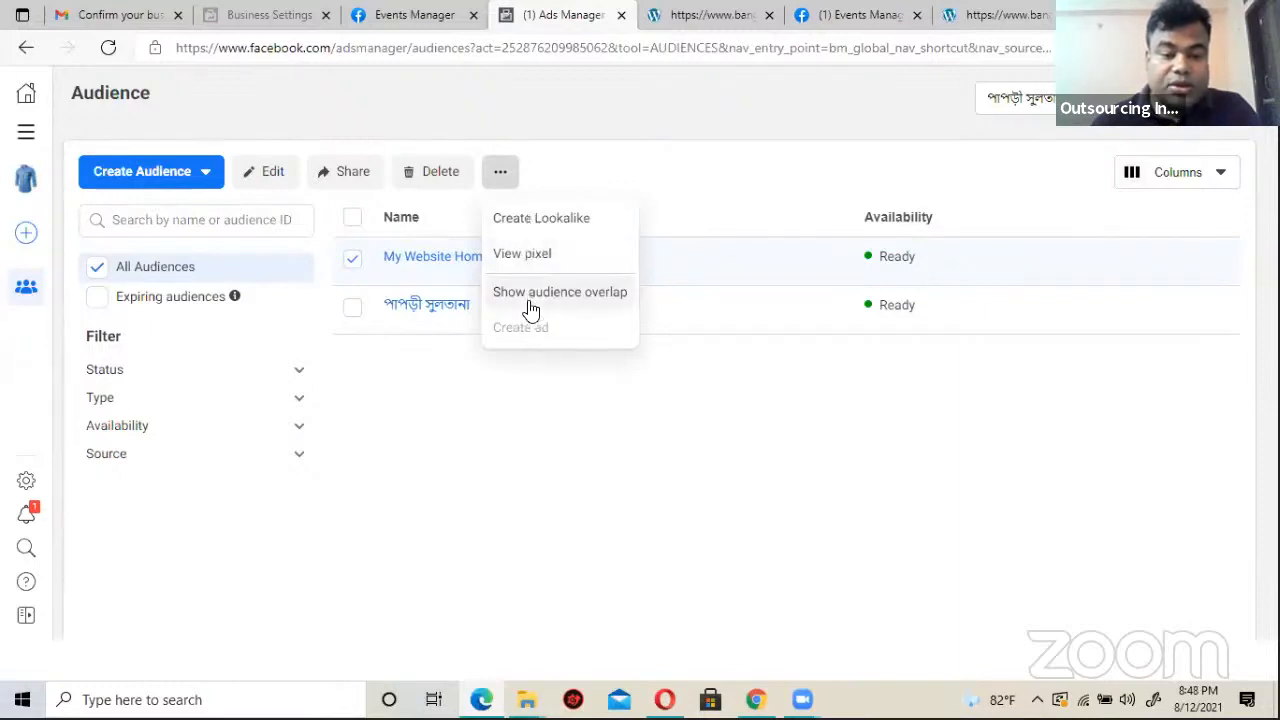
click(586, 117)
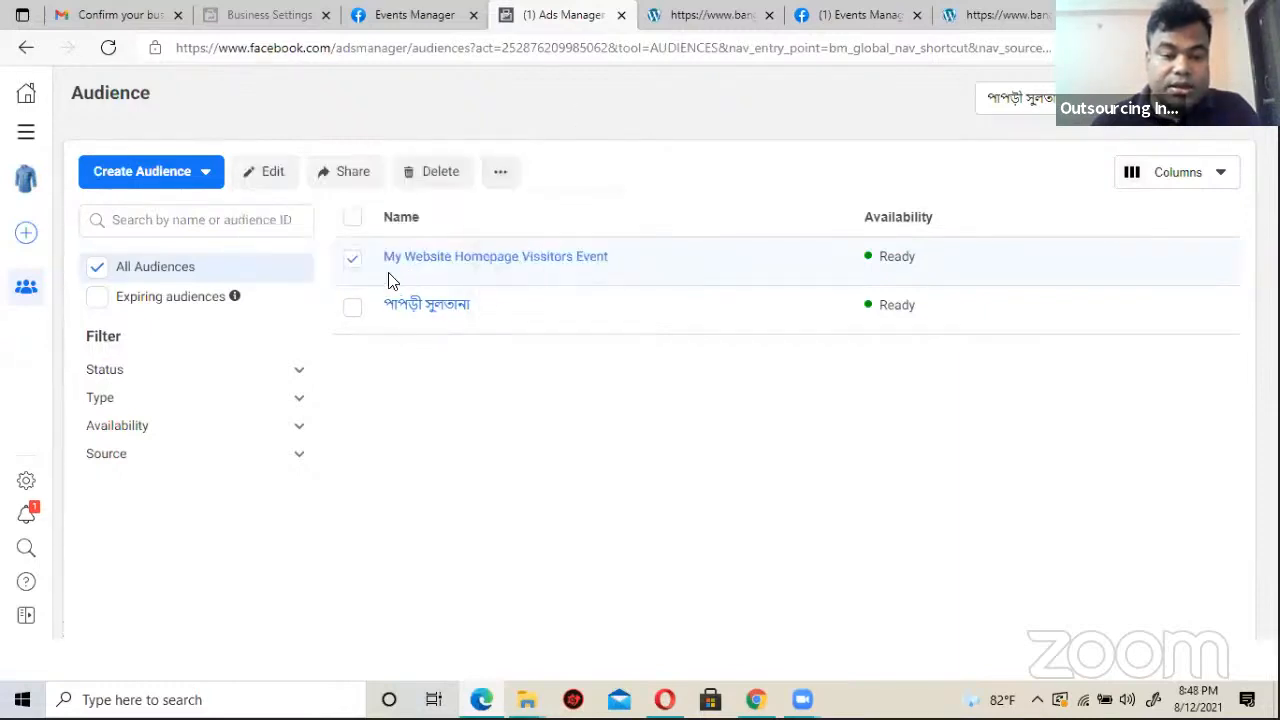
click(352, 261)
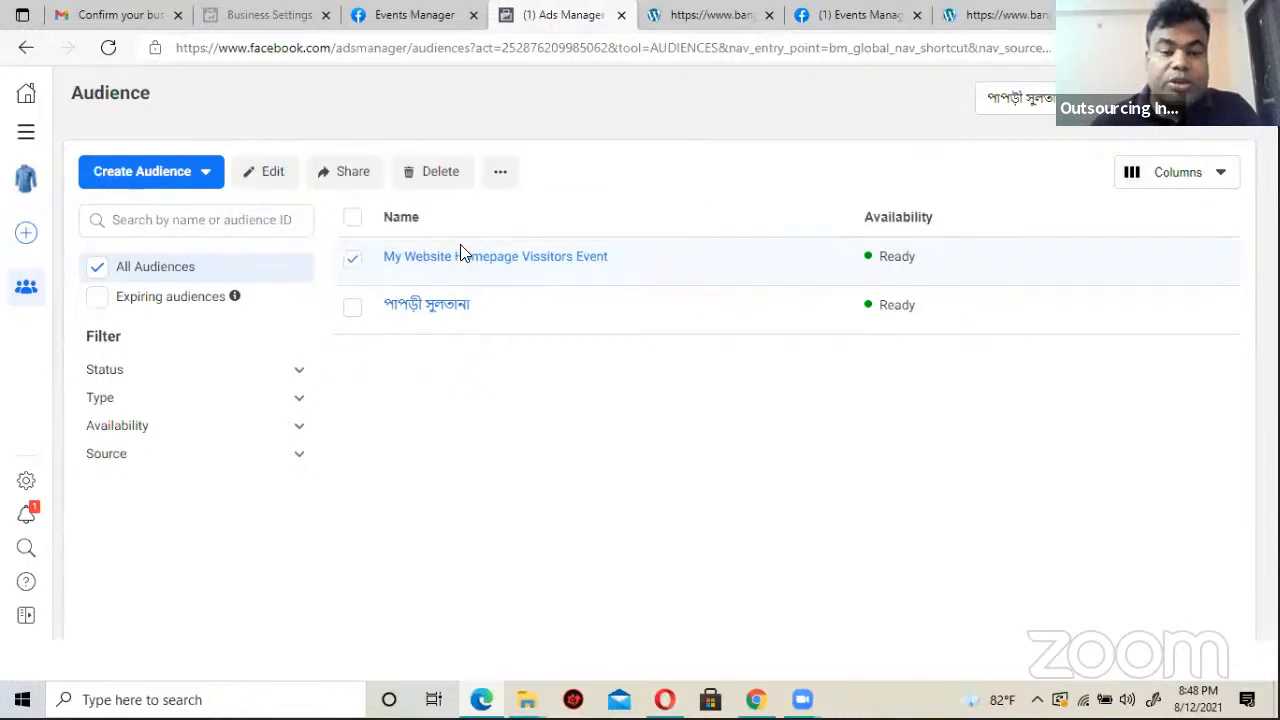
click(500, 172)
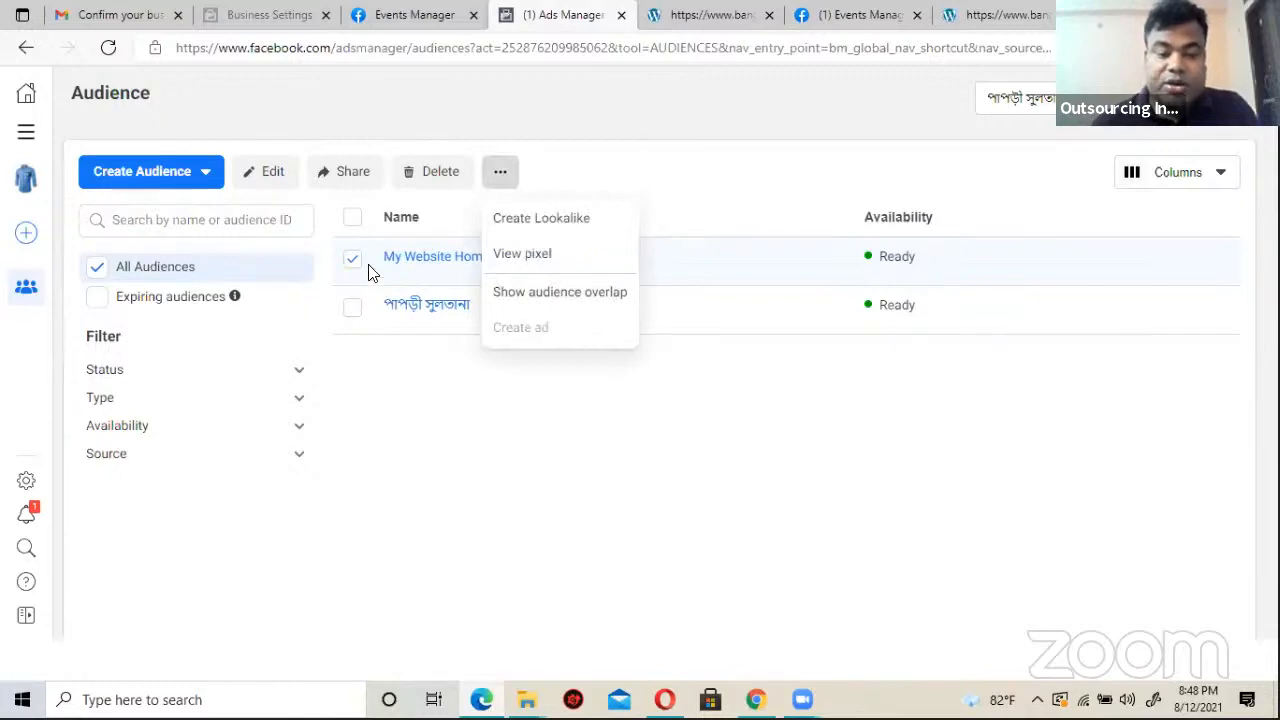
click(662, 117)
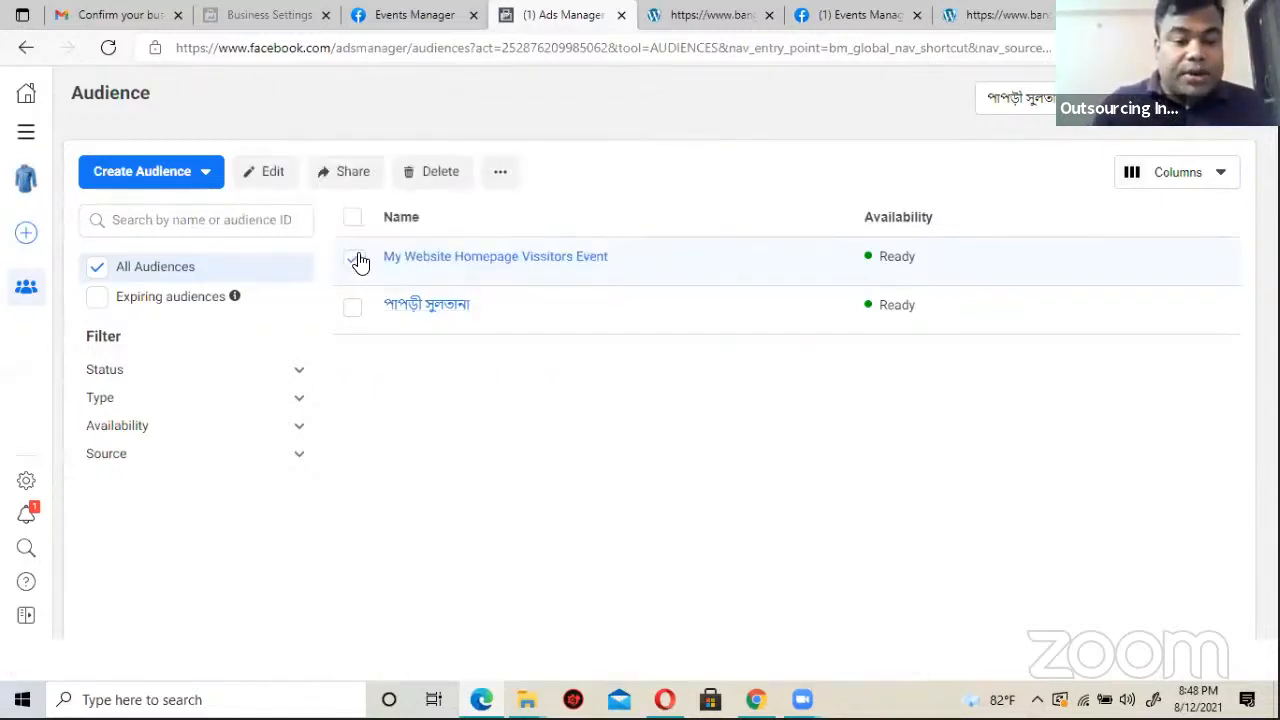
click(501, 172)
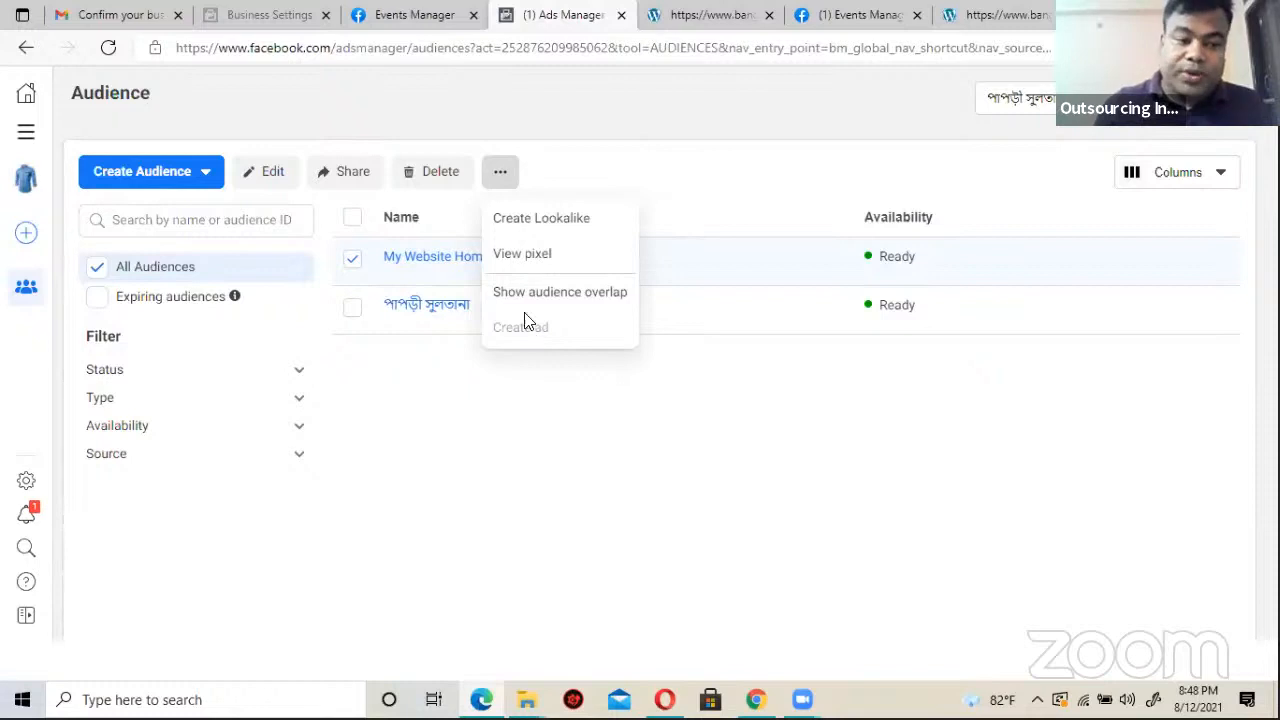
Step: Create a new campaign with the Traffic objective in Ads Manager and proceed to its ad set settings
click(380, 14)
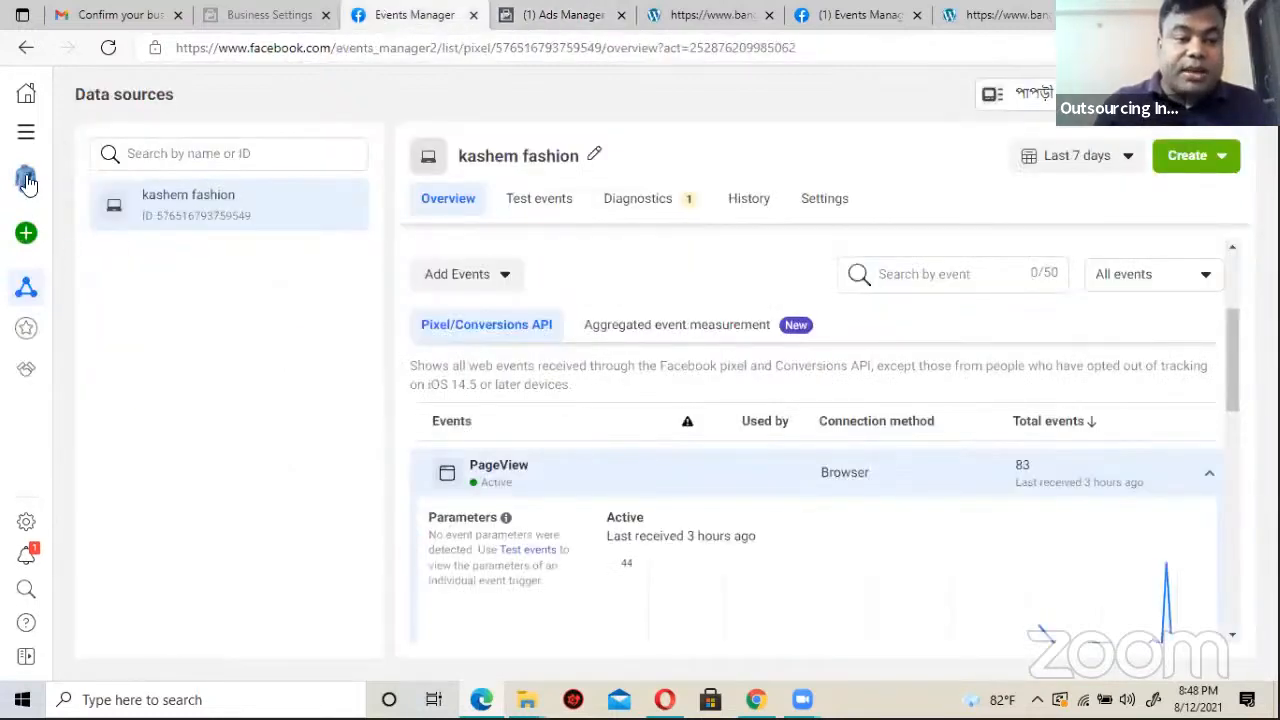
mouse_move(28, 240)
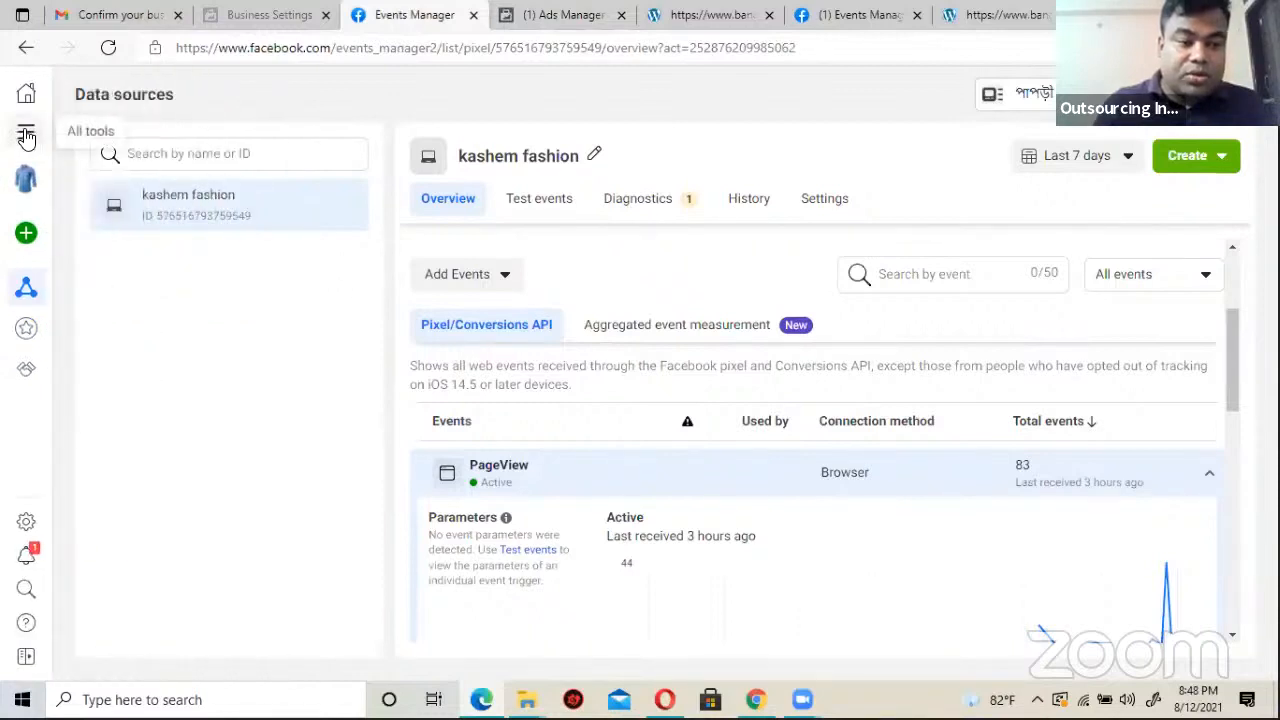
click(26, 136)
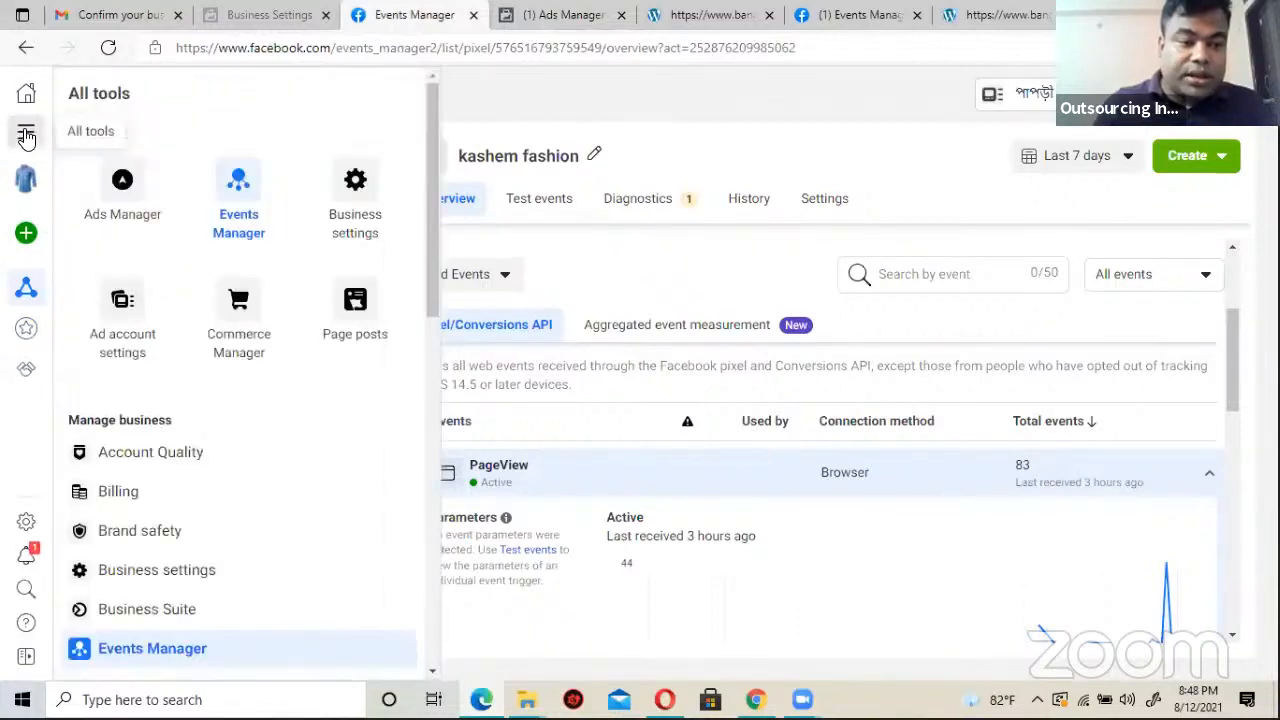
click(118, 188)
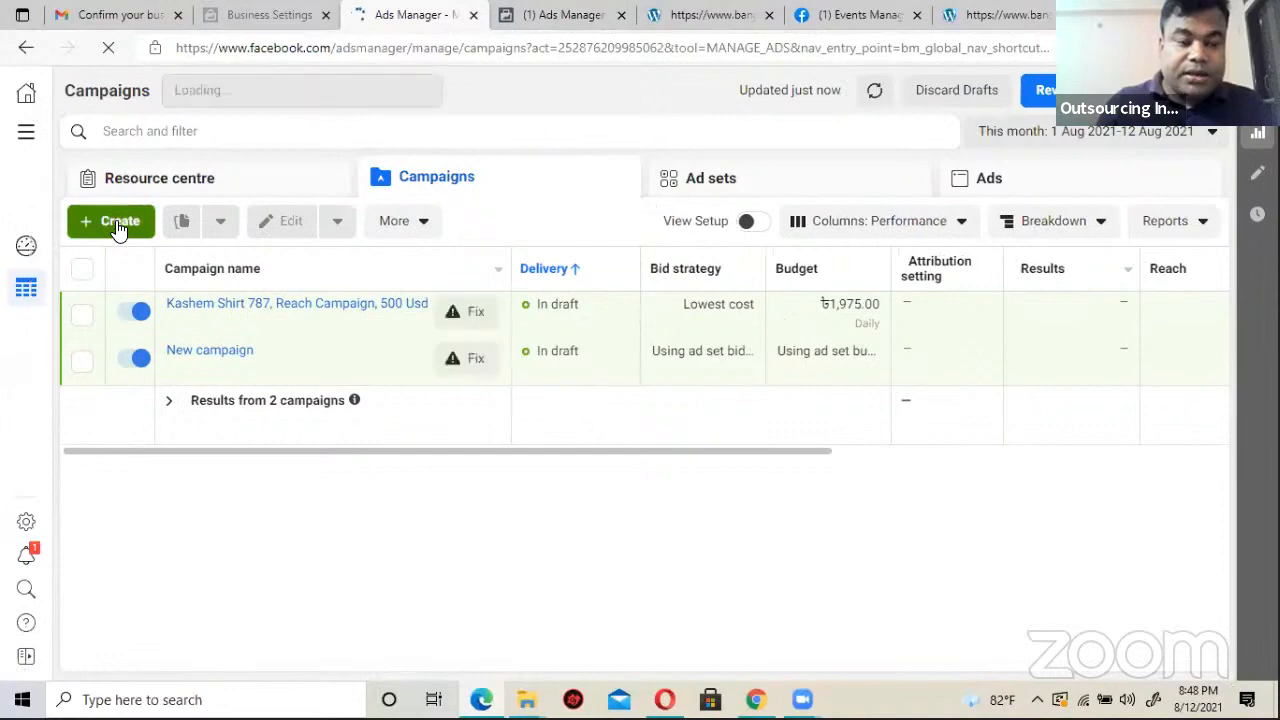
click(116, 222)
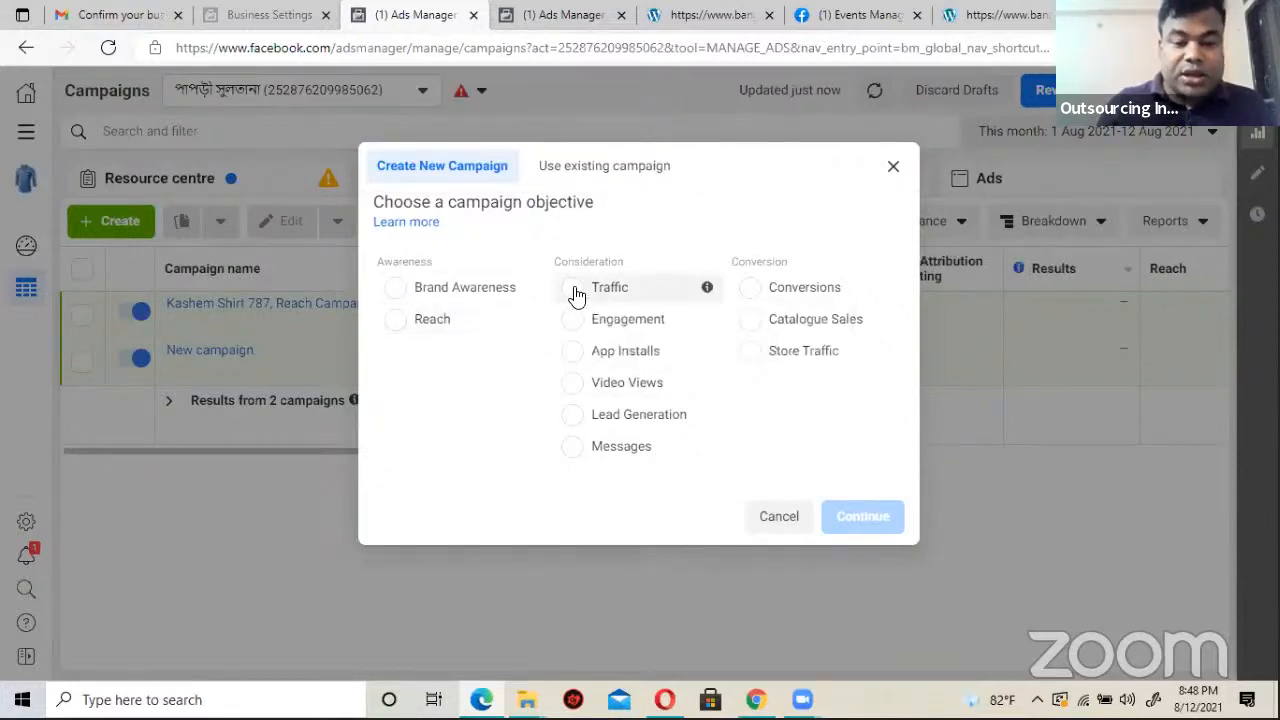
click(574, 292)
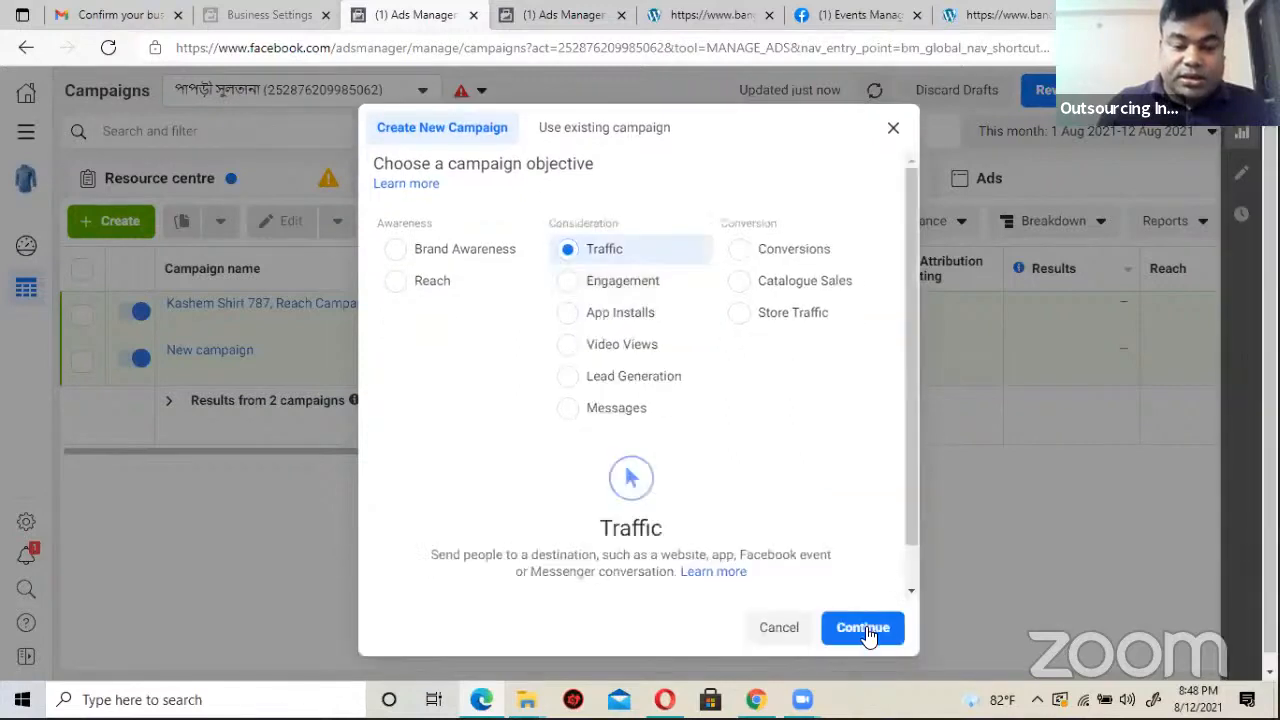
click(852, 632)
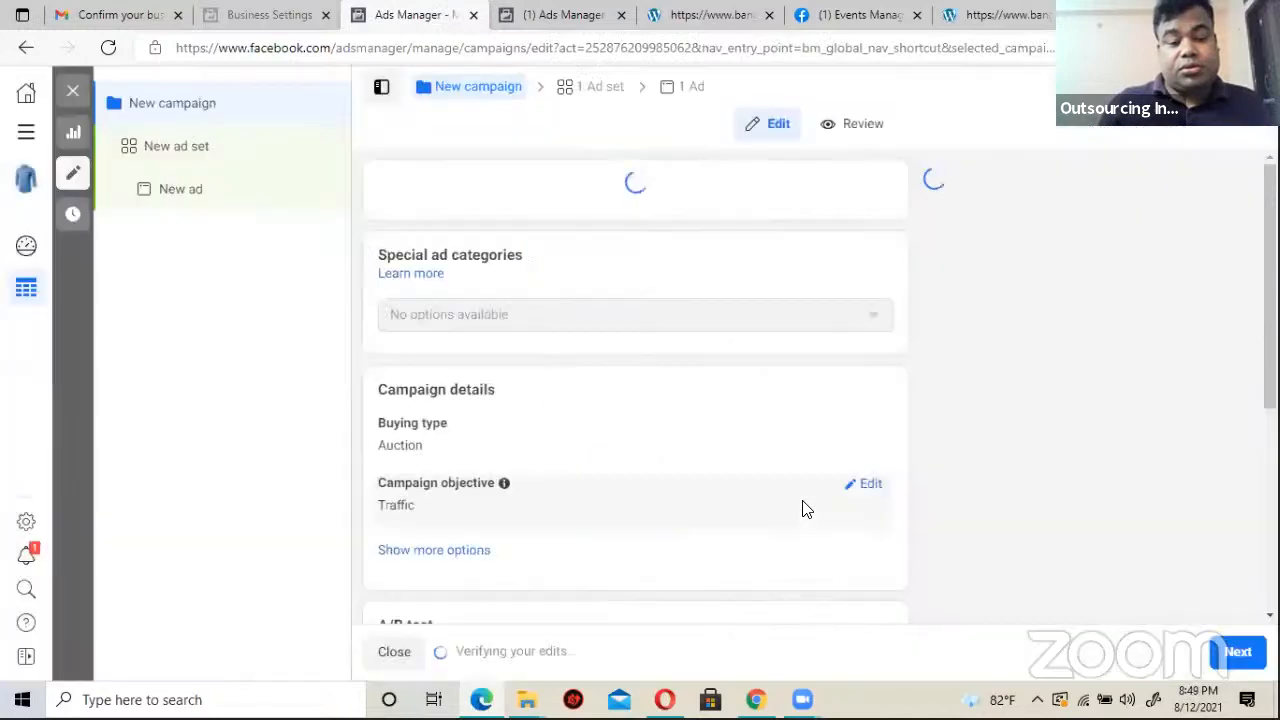
scroll(808, 487, down, 5)
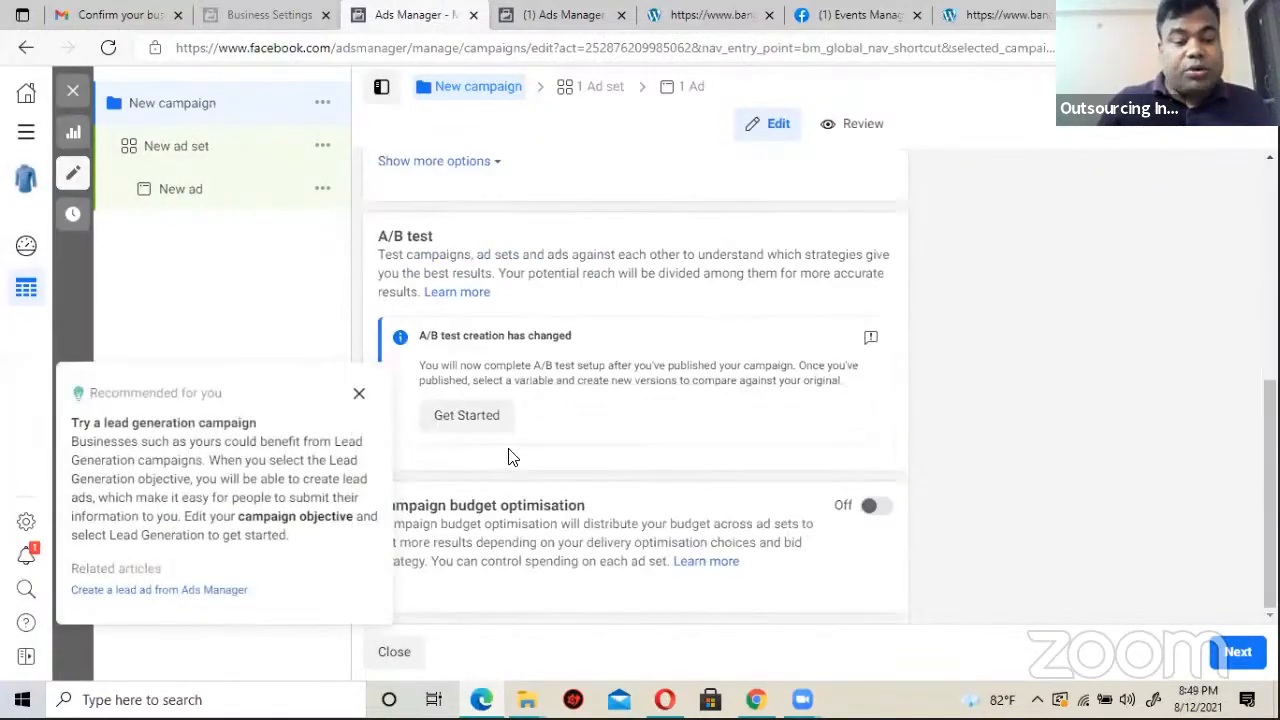
click(1230, 652)
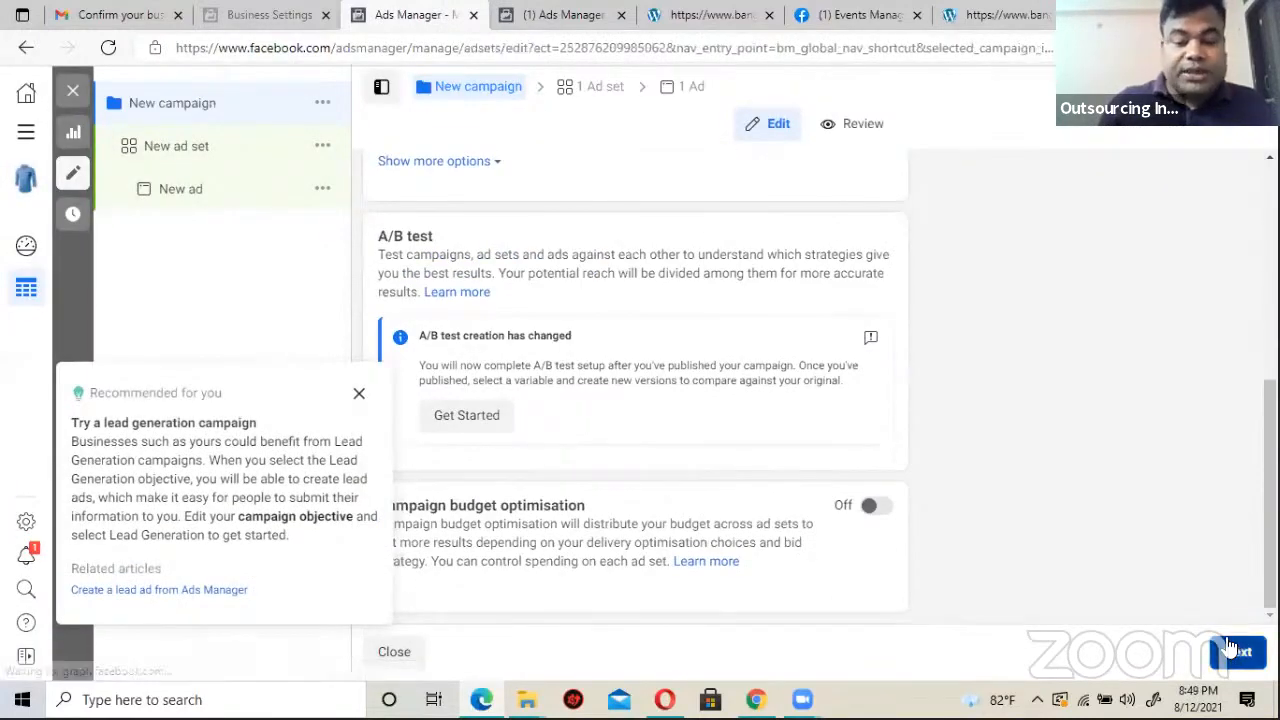
Step: Check the saved audiences available for the new ad set, and close its editor without publishing the draft
scroll(586, 445, down, 4)
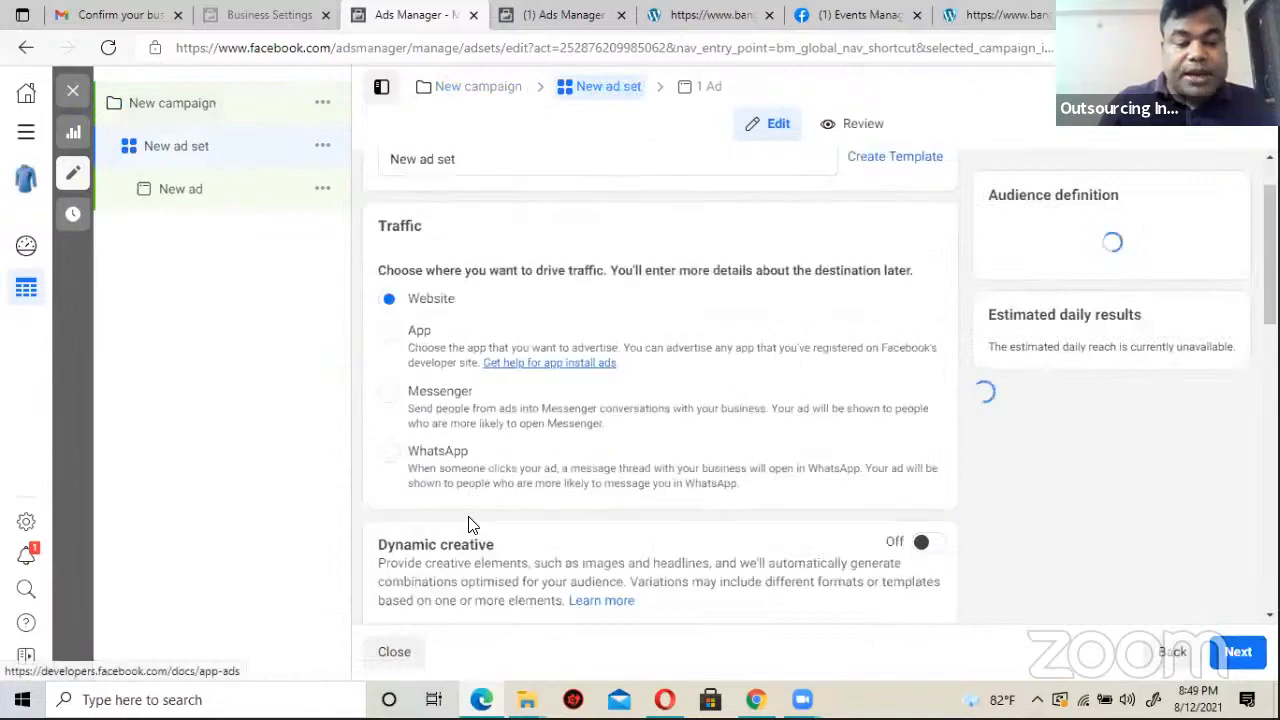
scroll(468, 515, down, 5)
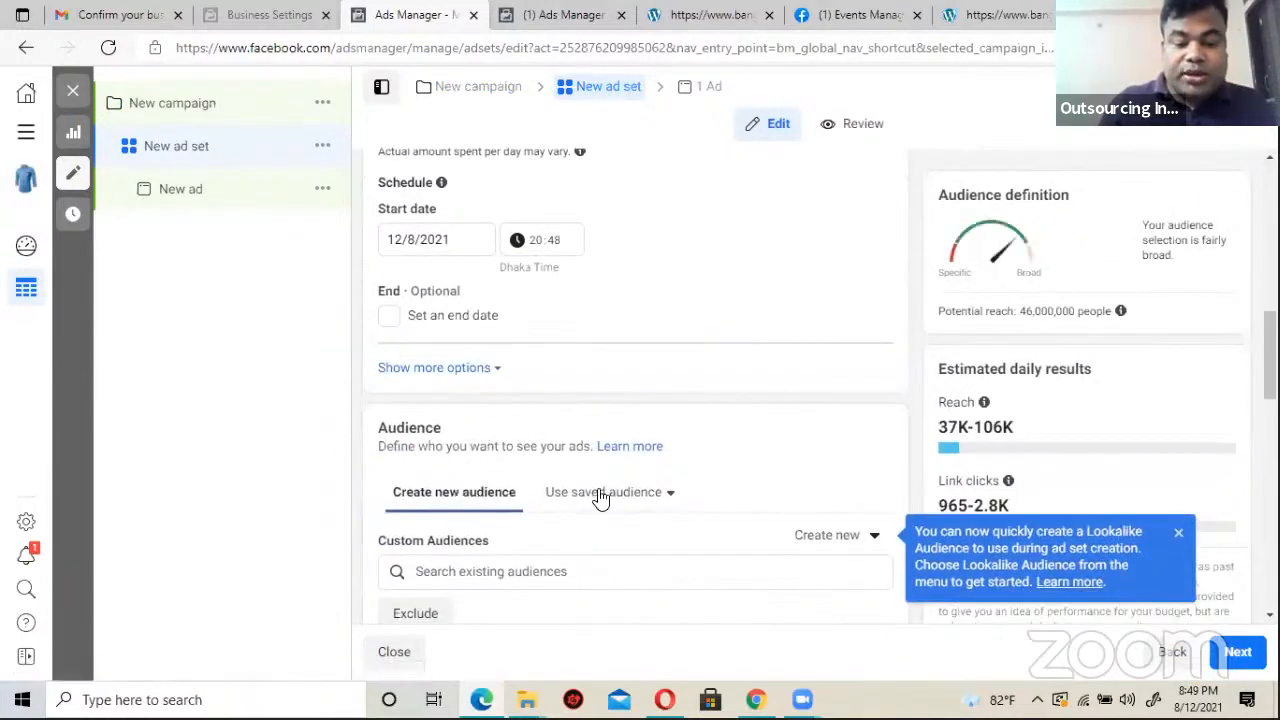
click(600, 496)
scroll(600, 497, down, 2)
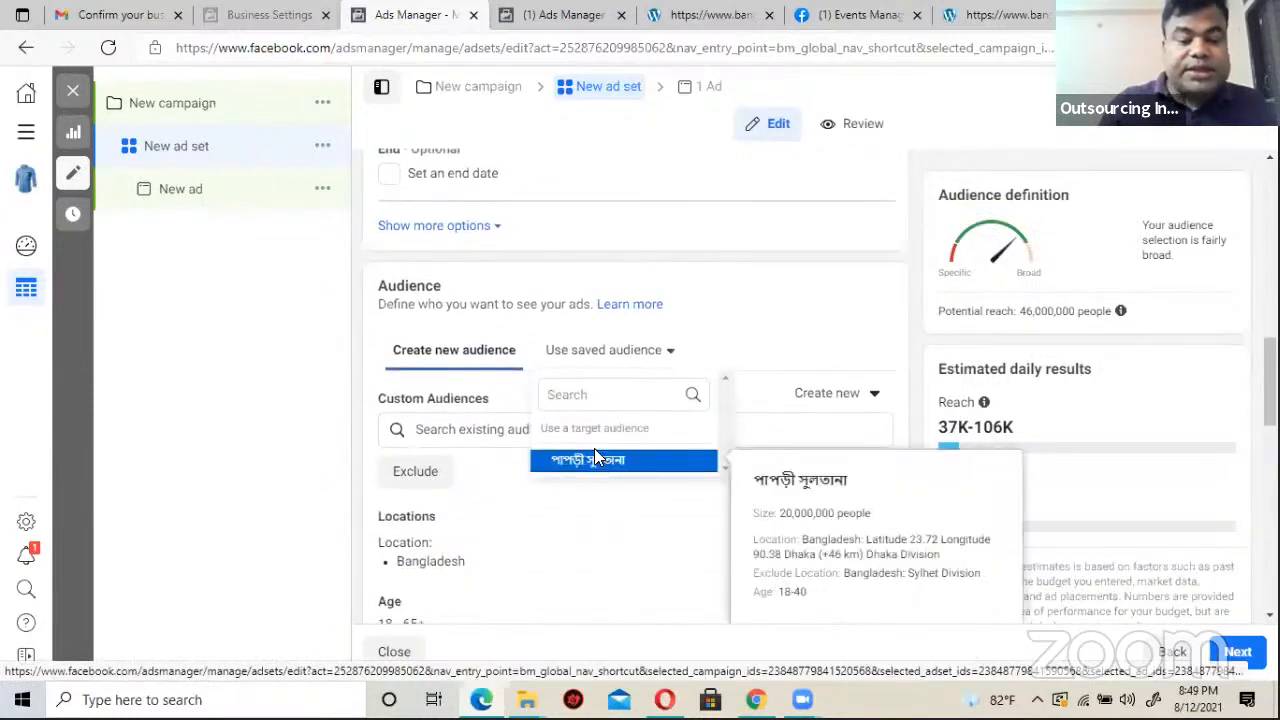
scroll(560, 426, up, 3)
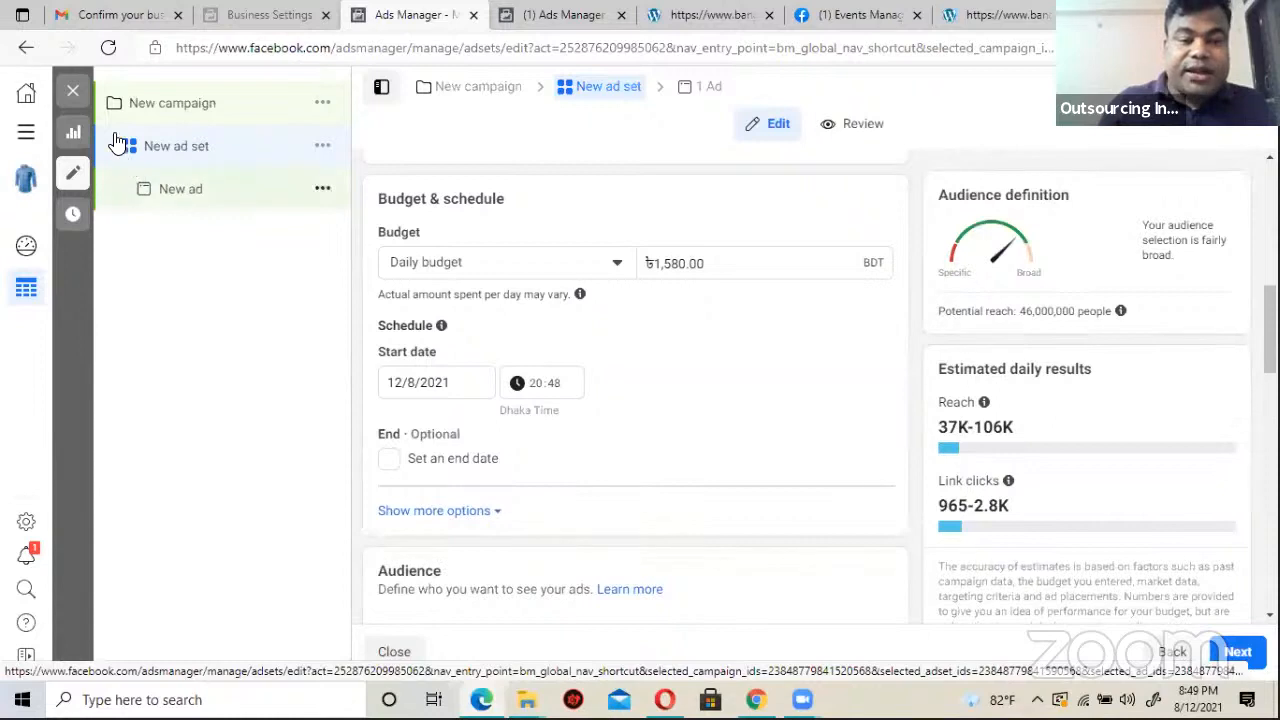
click(76, 94)
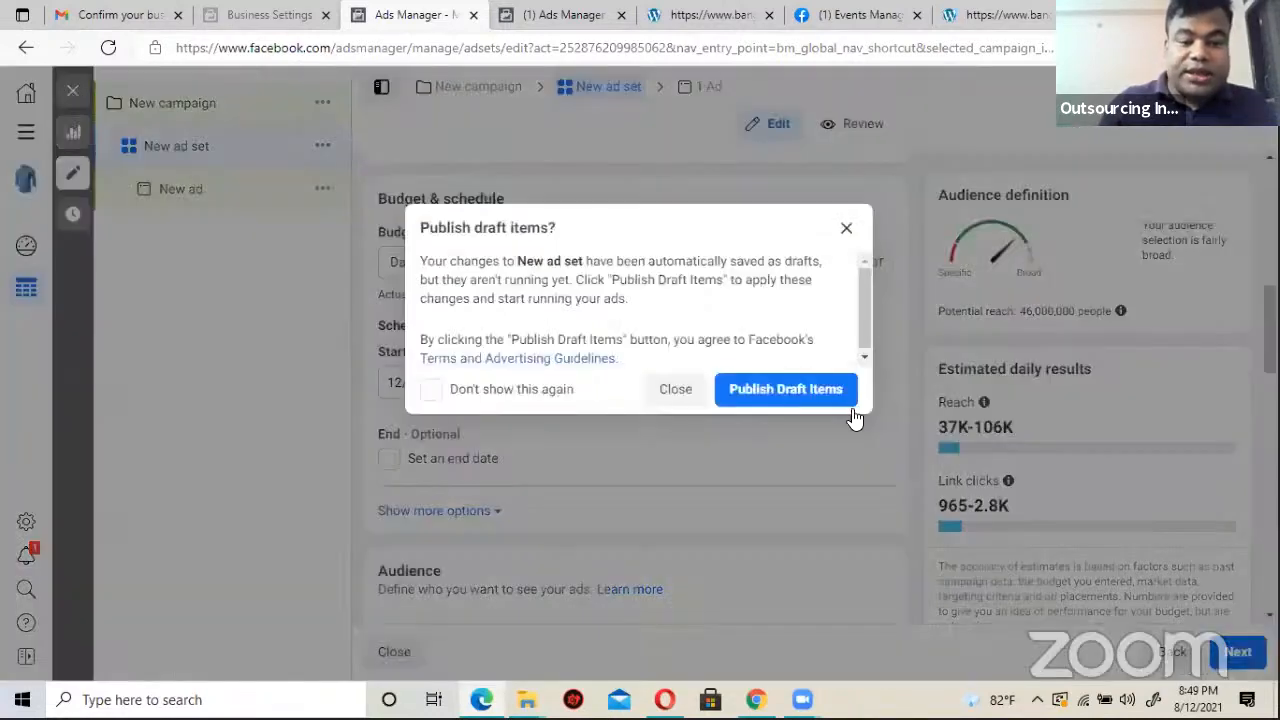
click(676, 392)
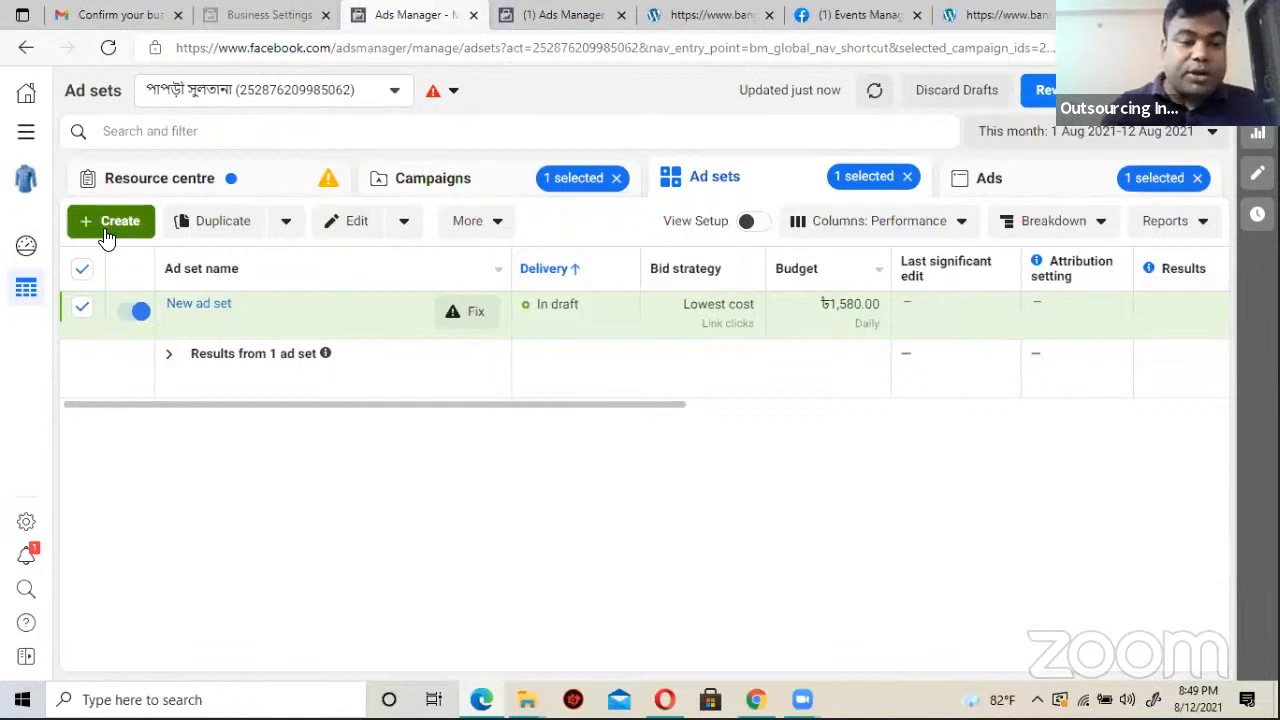
Step: Return to the audience list and review the extra actions offered for the My Website Homepage Vissitors Event audience
click(546, 20)
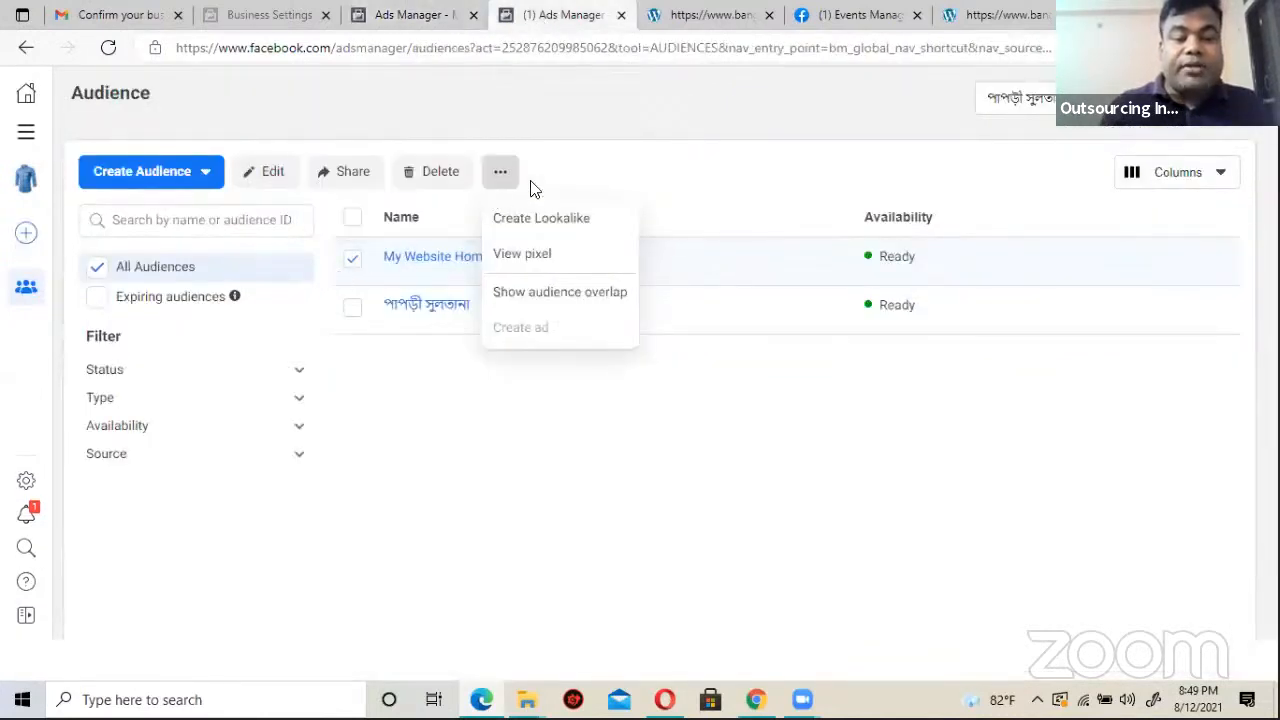
click(504, 182)
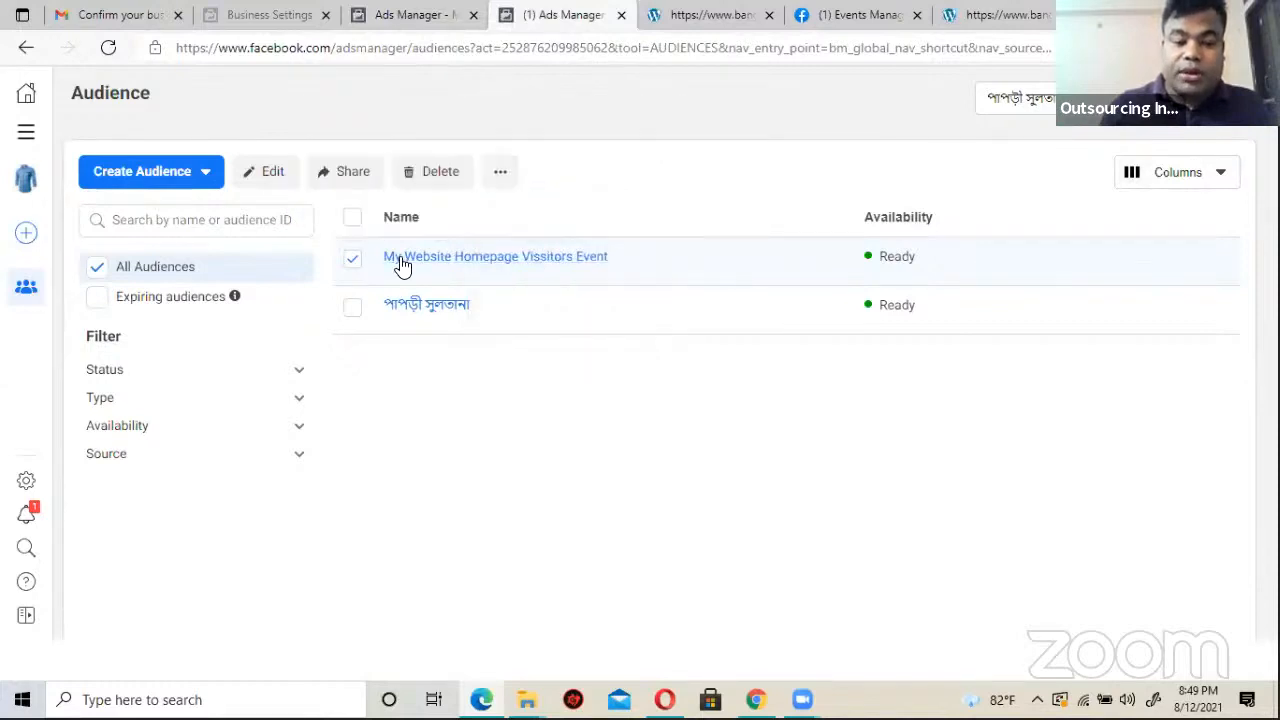
click(499, 178)
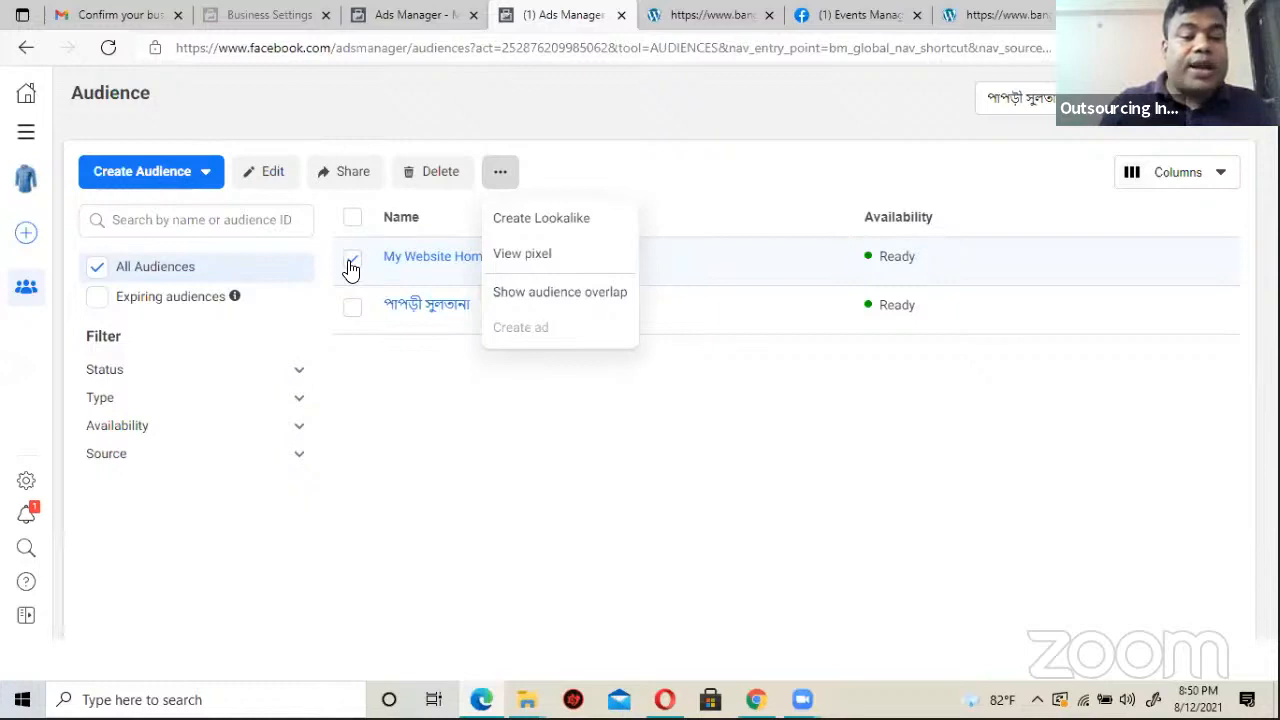
click(722, 150)
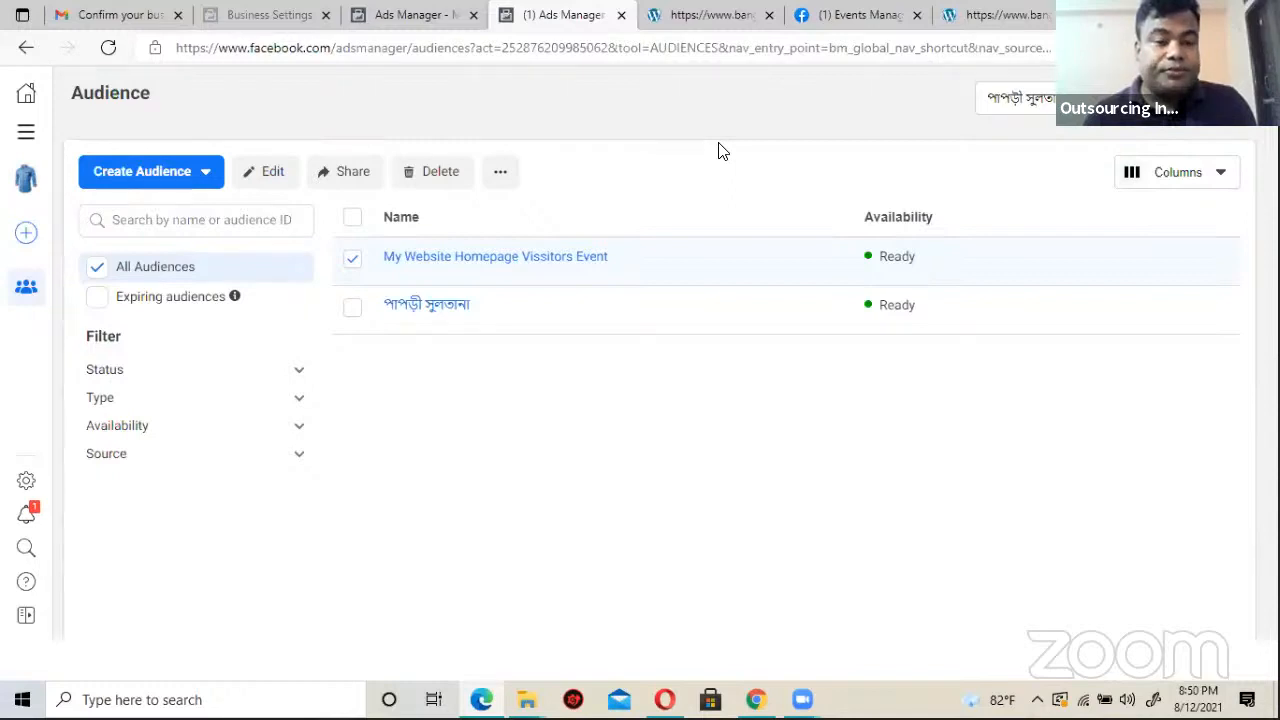
Step: Open Events Manager from the ad sets page and examine the kashem fashion pixel's options for adding events and its event list
click(405, 15)
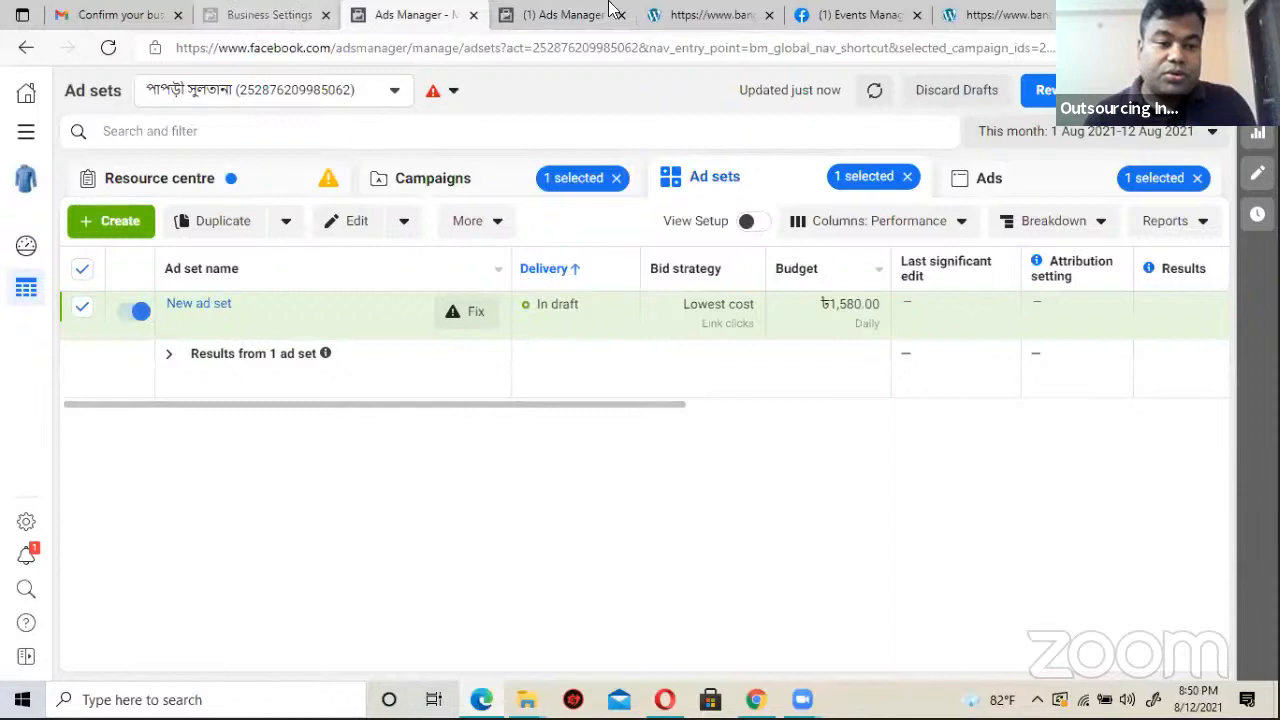
click(28, 131)
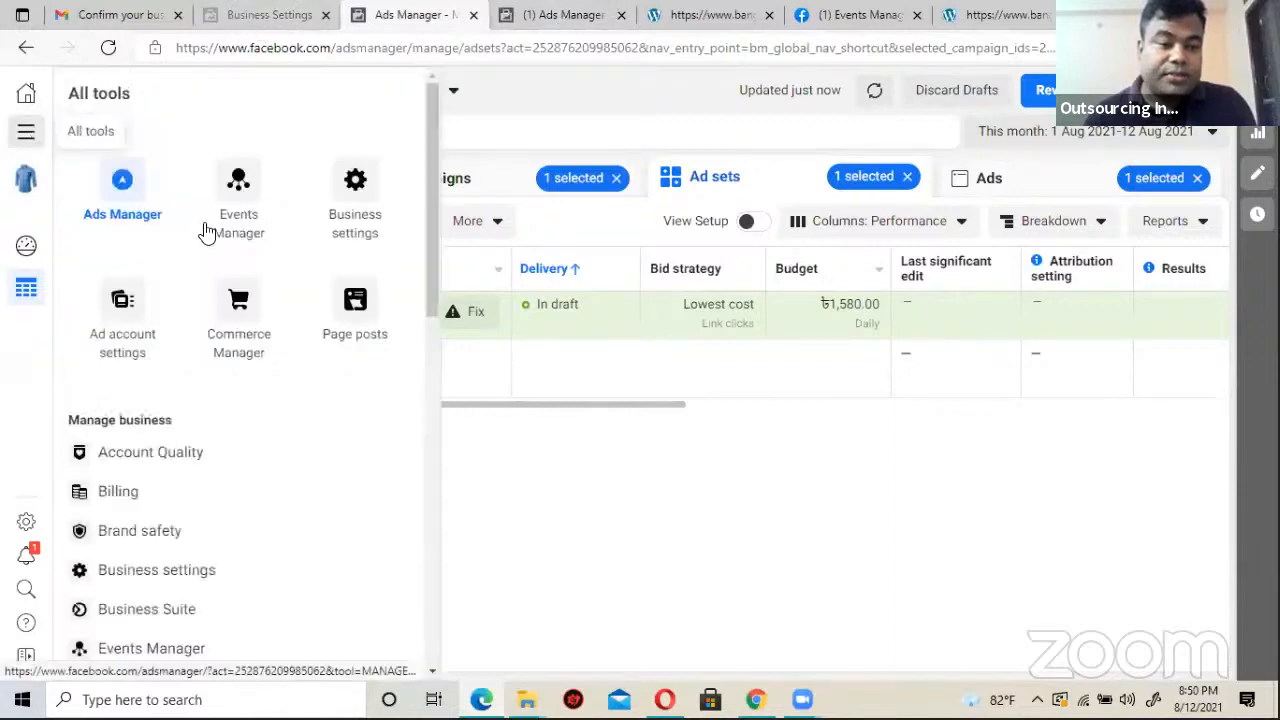
click(246, 180)
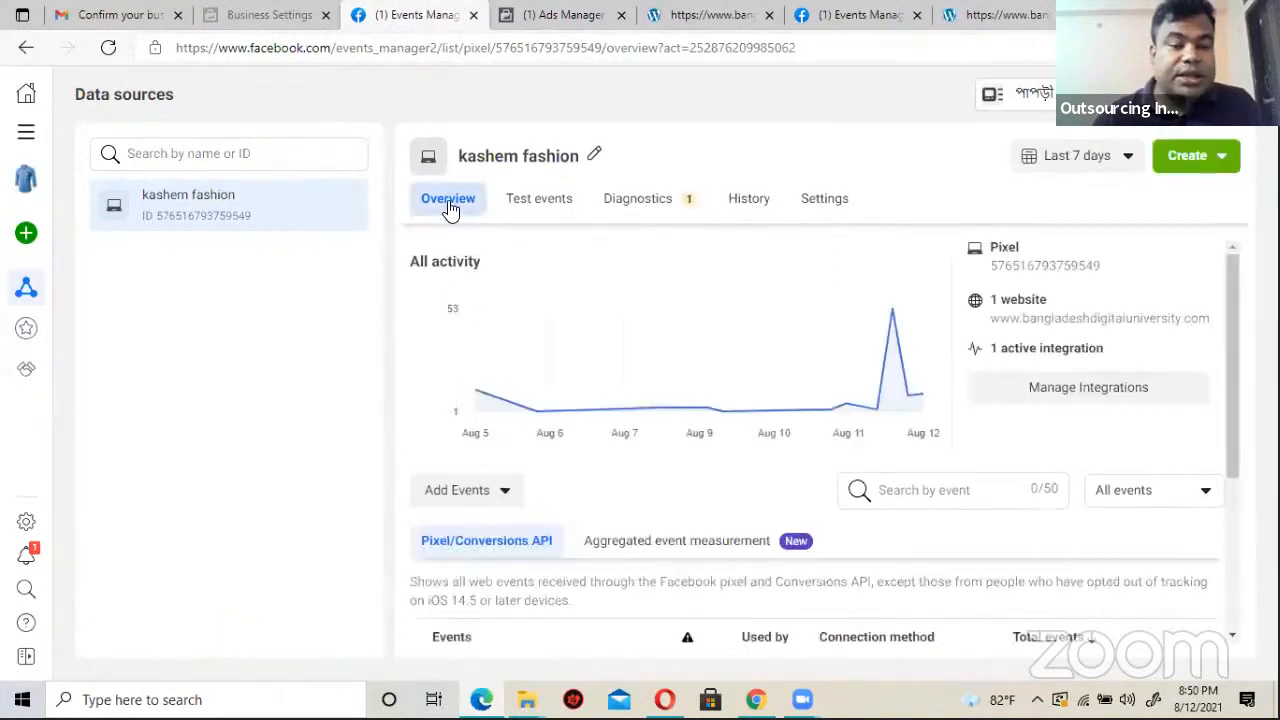
click(488, 494)
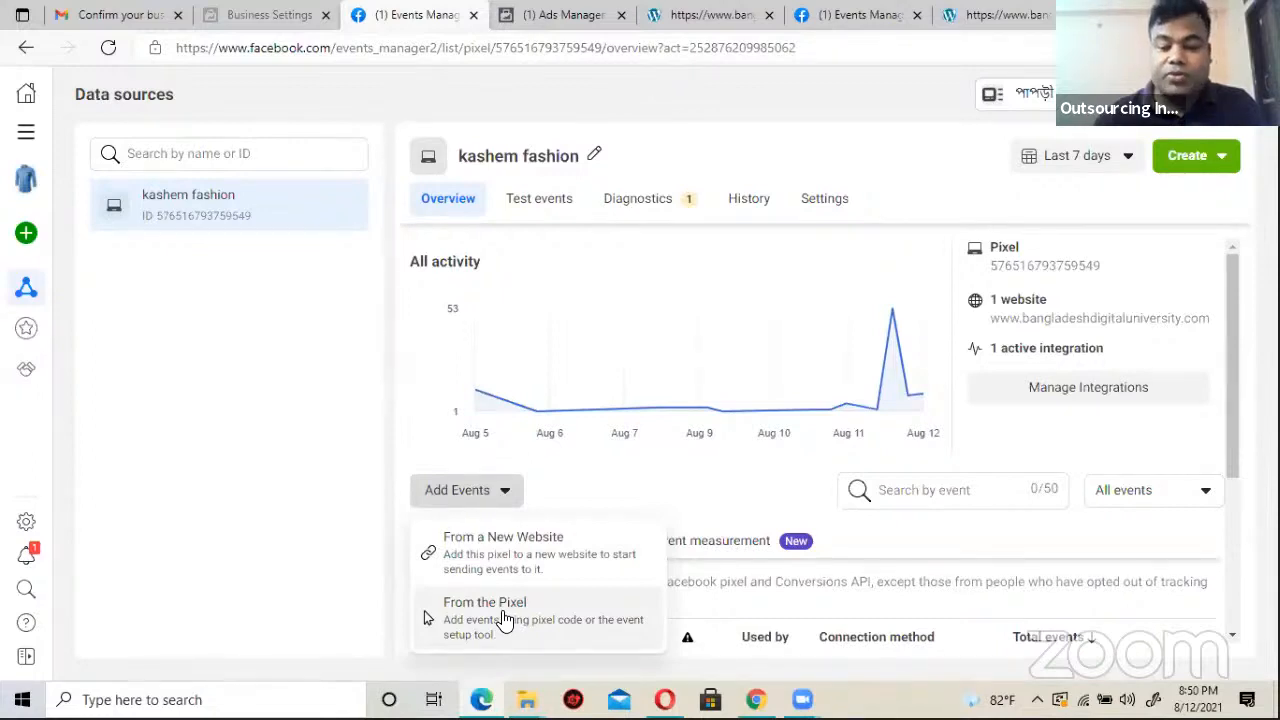
click(631, 463)
scroll(631, 463, down, 2)
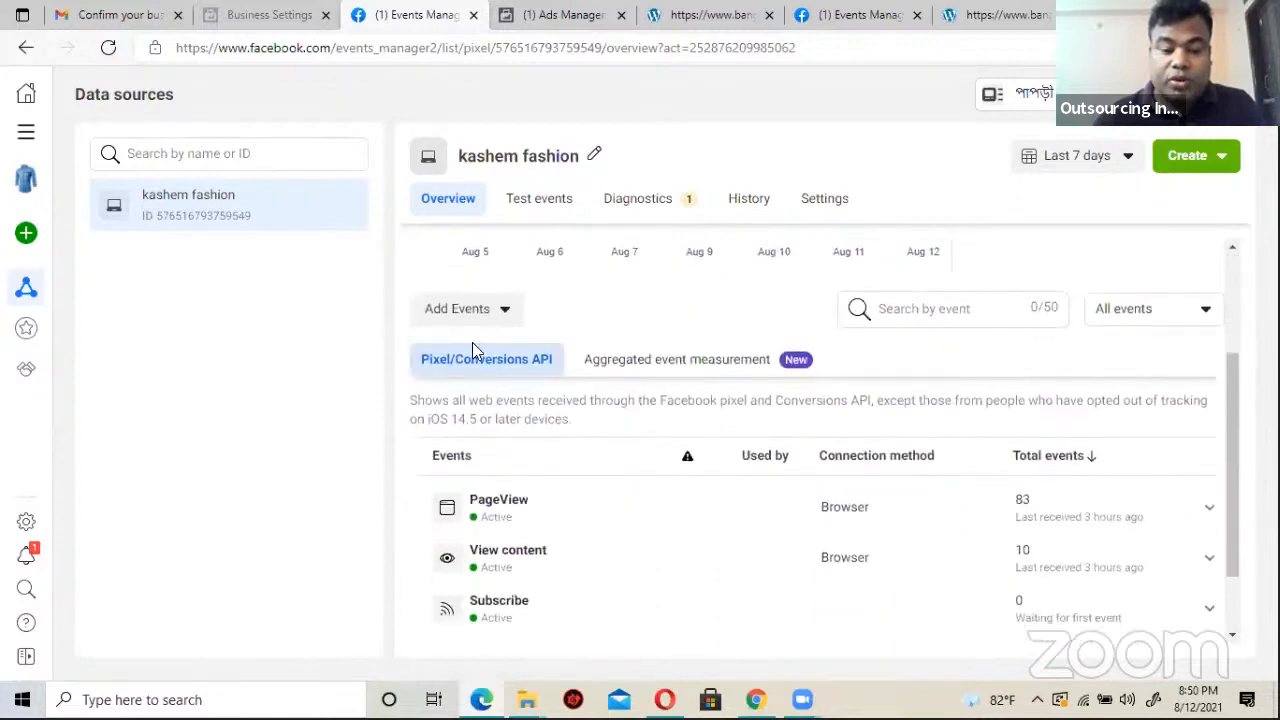
scroll(480, 454, down, 1)
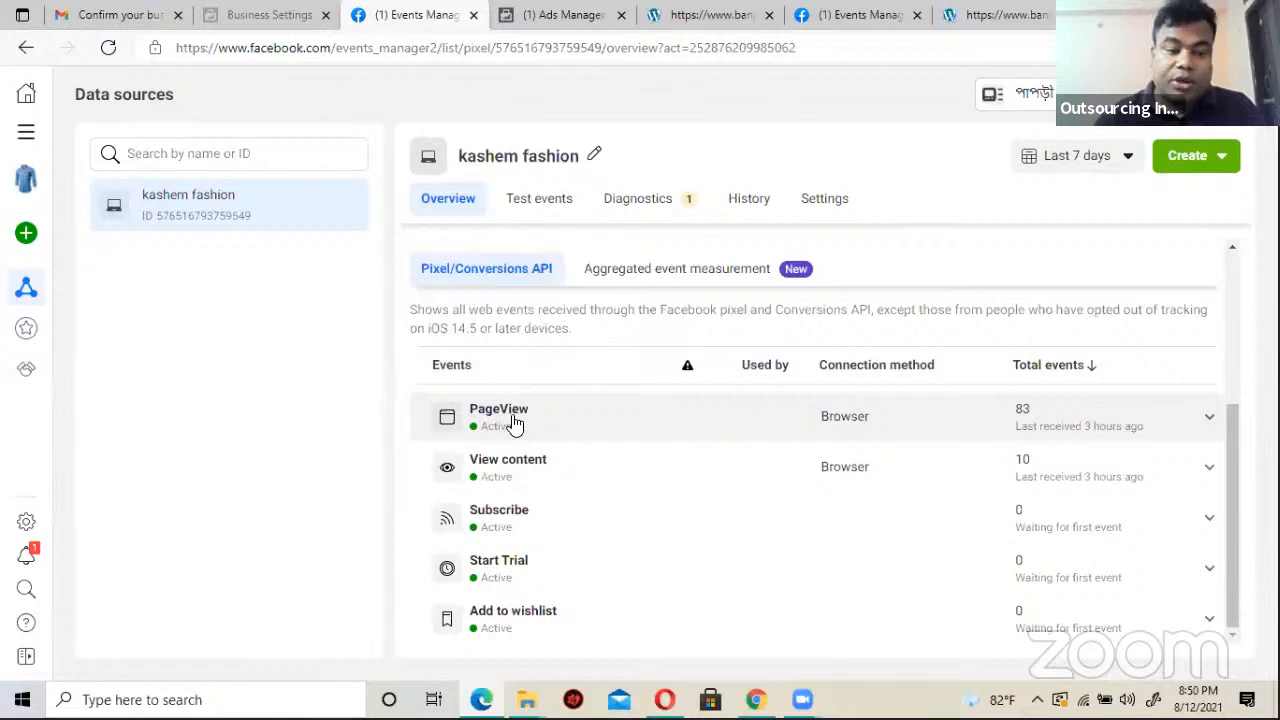
Step: Go back to the audience list, look through the full set of business tools, and open Audiences under Advertise
click(545, 16)
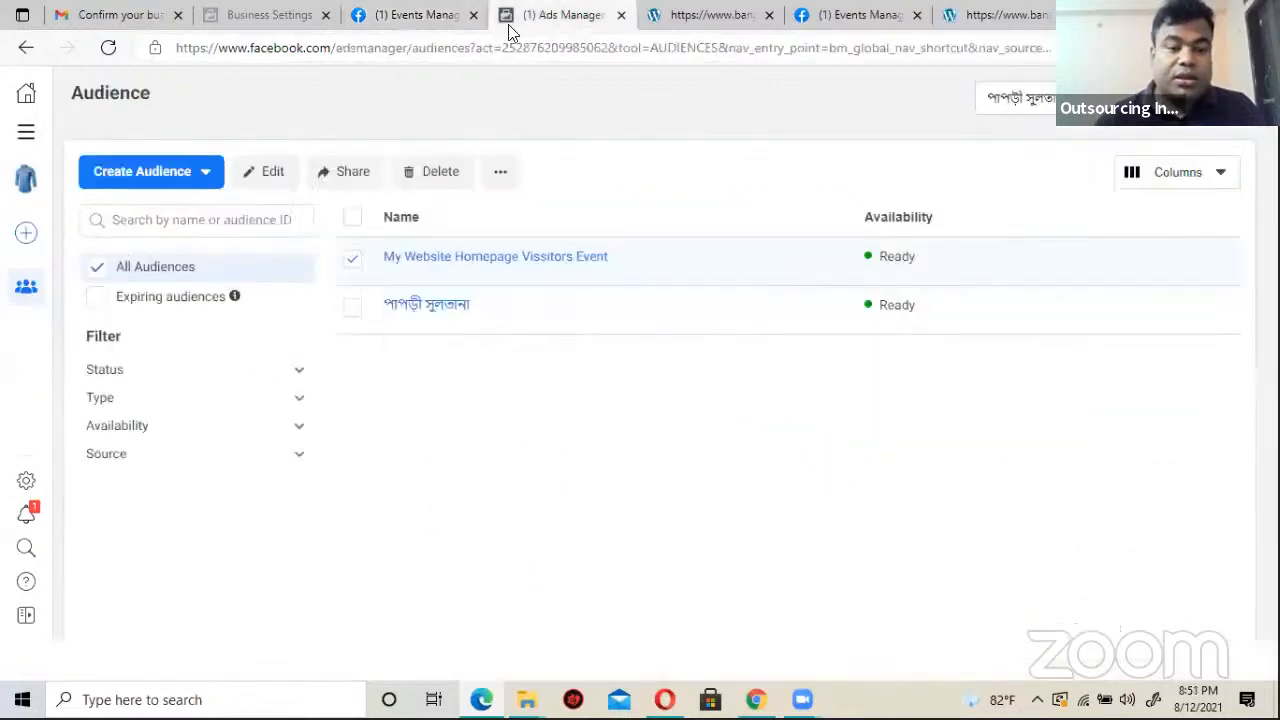
click(22, 145)
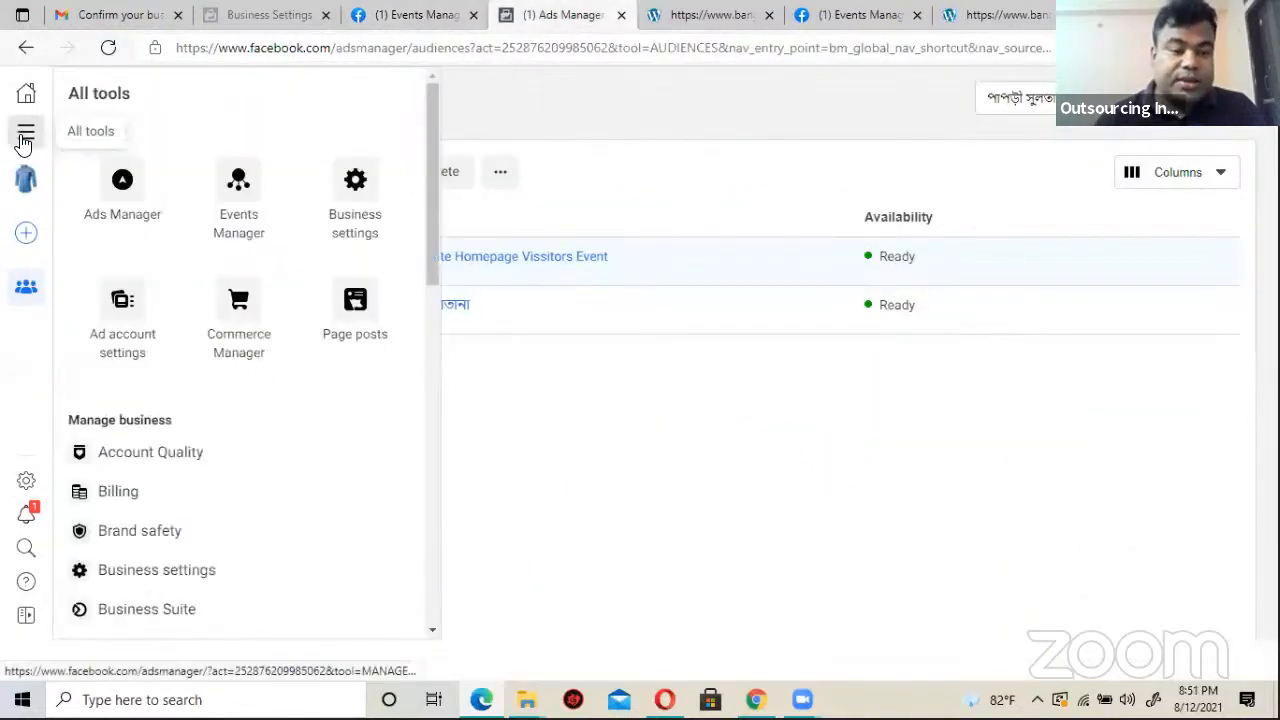
scroll(168, 497, down, 5)
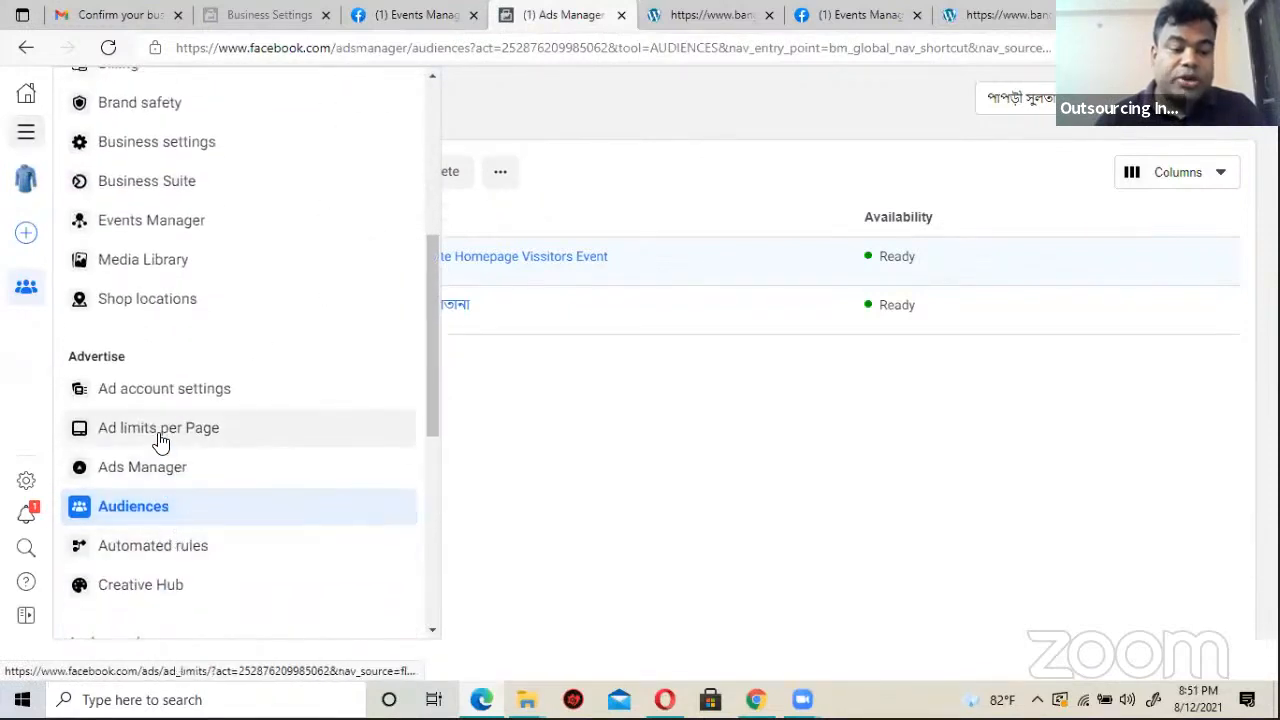
scroll(172, 511, down, 2)
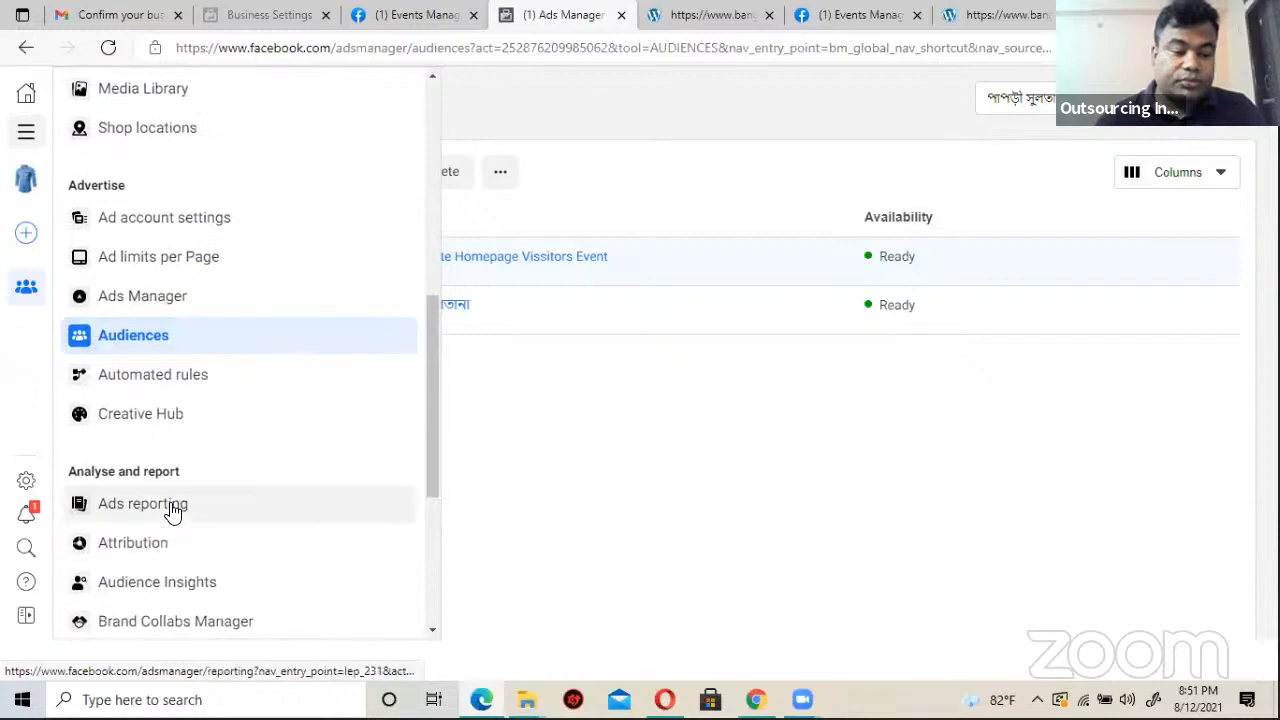
scroll(172, 511, up, 4)
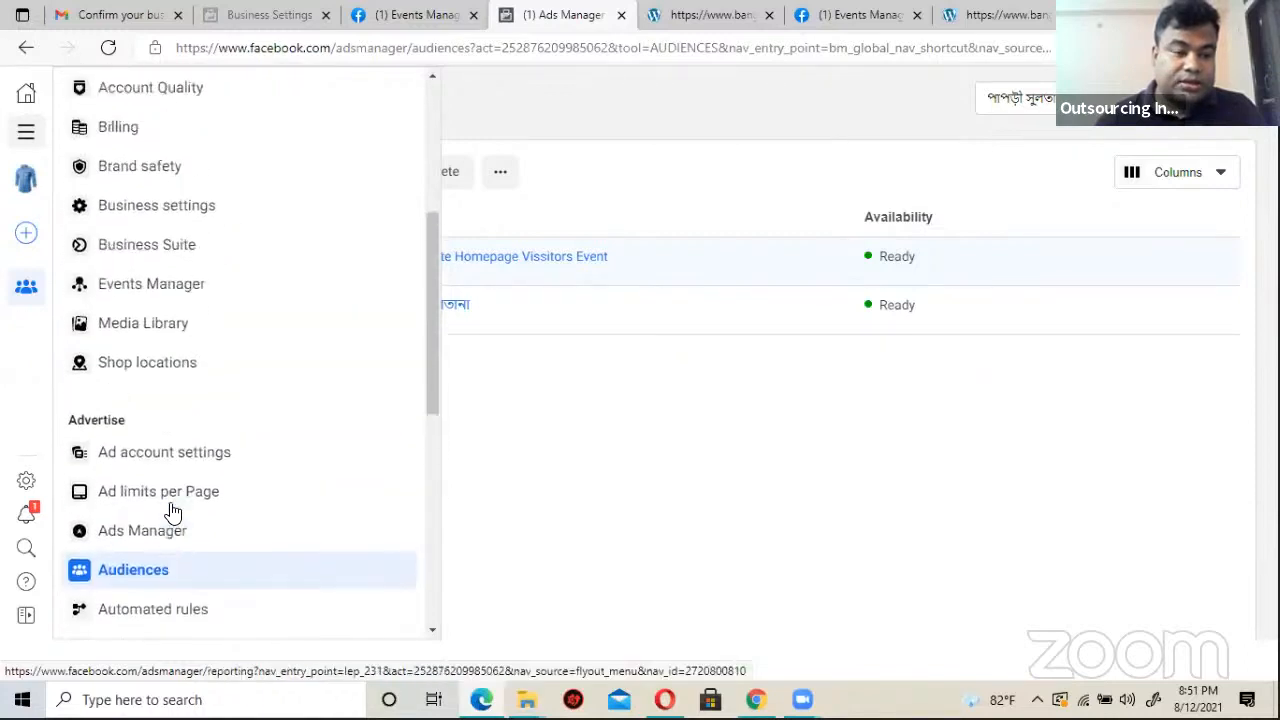
scroll(170, 508, down, 2)
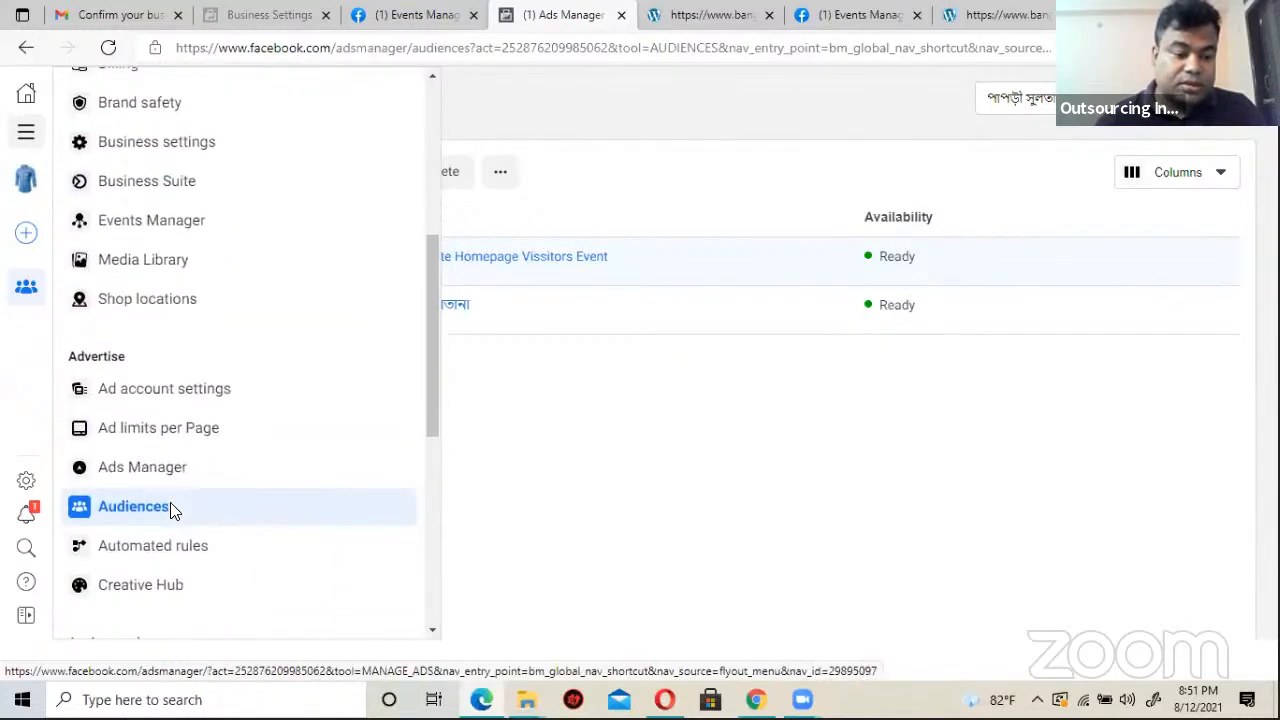
scroll(171, 505, up, 3)
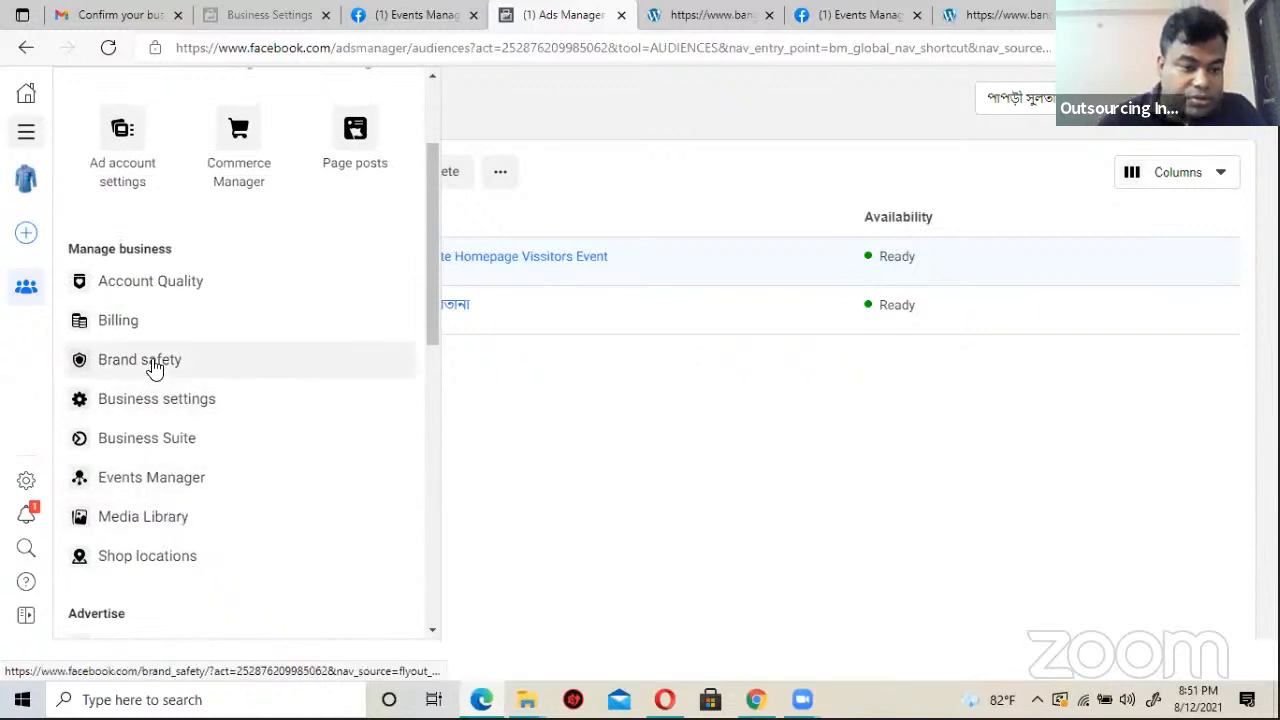
scroll(175, 455, down, 3)
scroll(183, 458, down, 2)
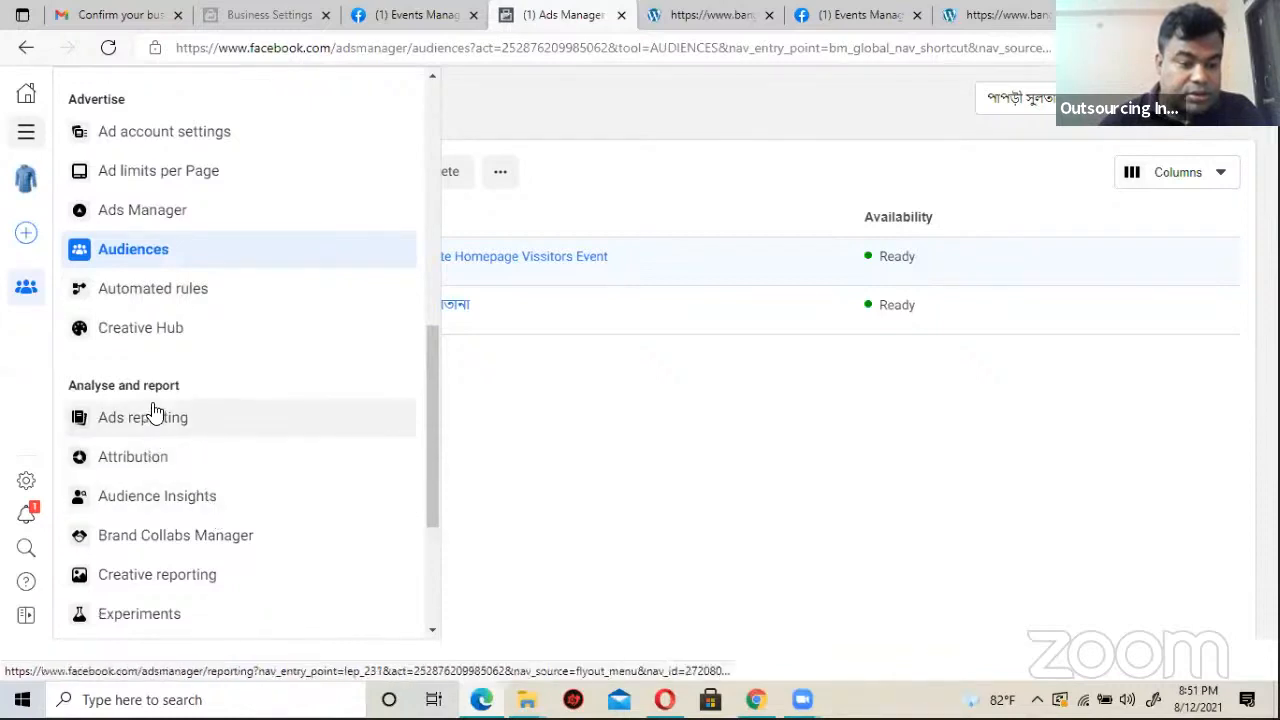
scroll(154, 409, up, 1)
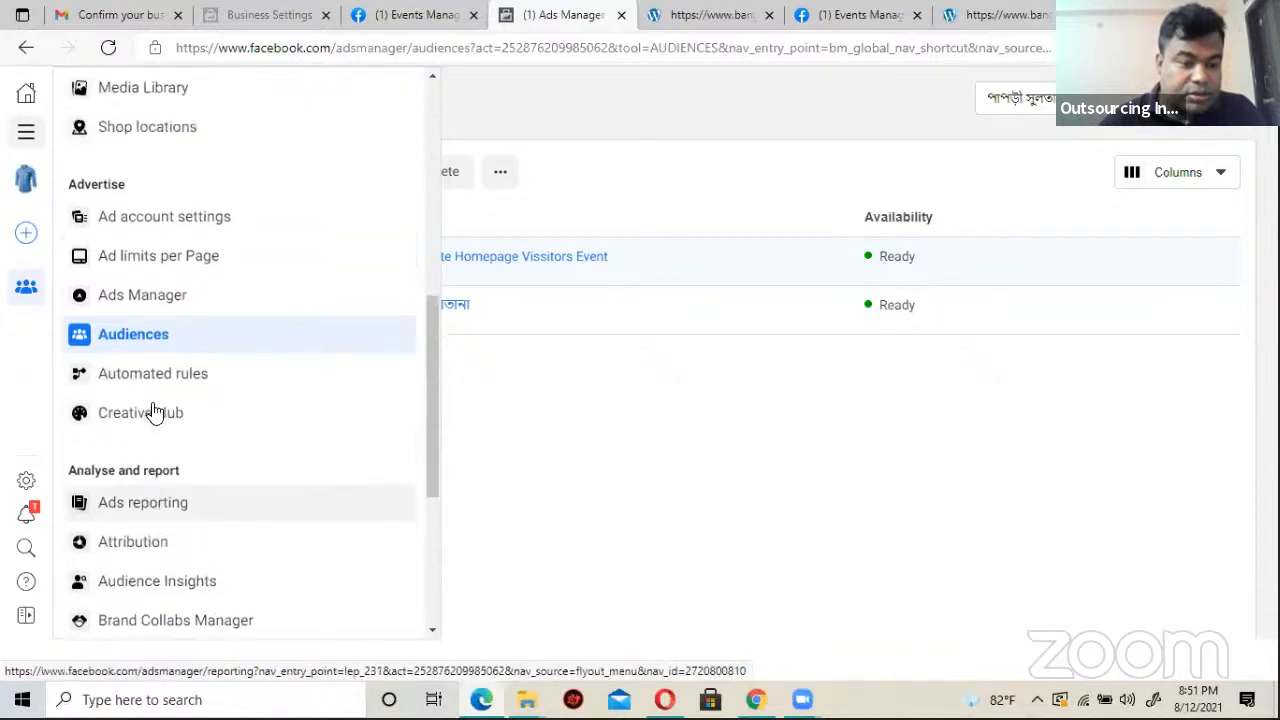
click(108, 340)
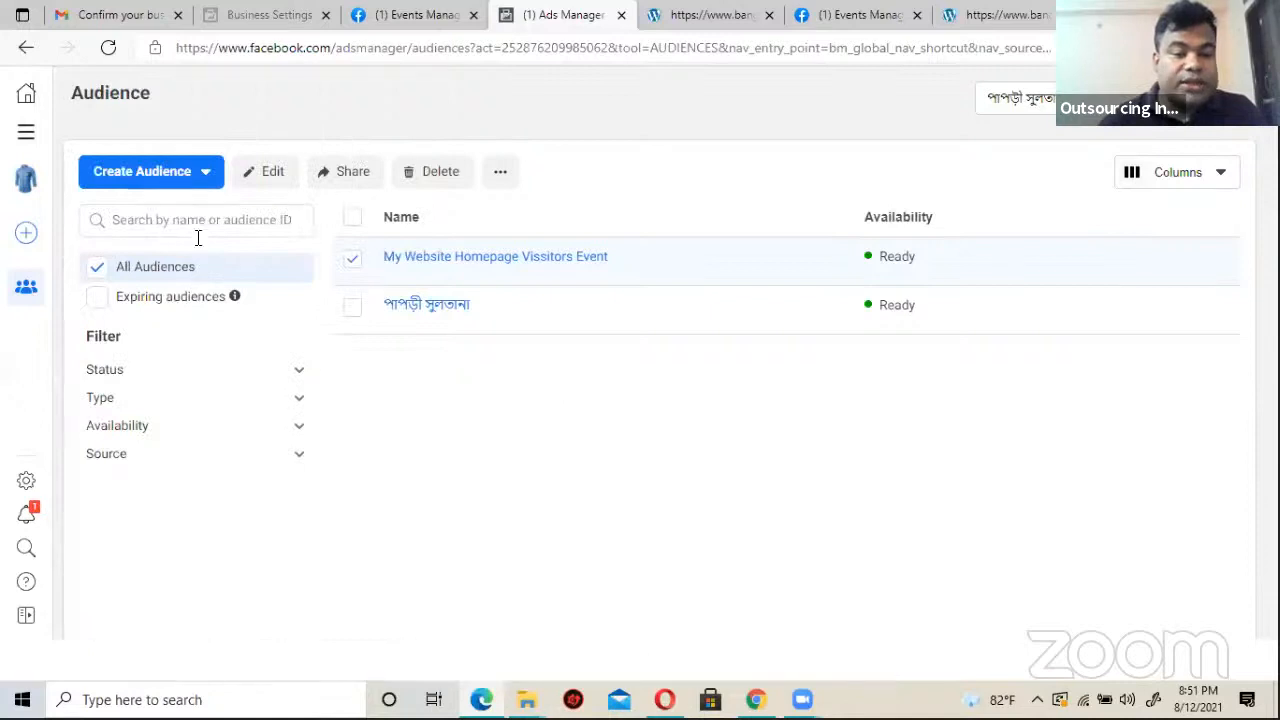
Step: Review the audience types that can be created and the additional actions for the selected homepage visitors audience
click(180, 188)
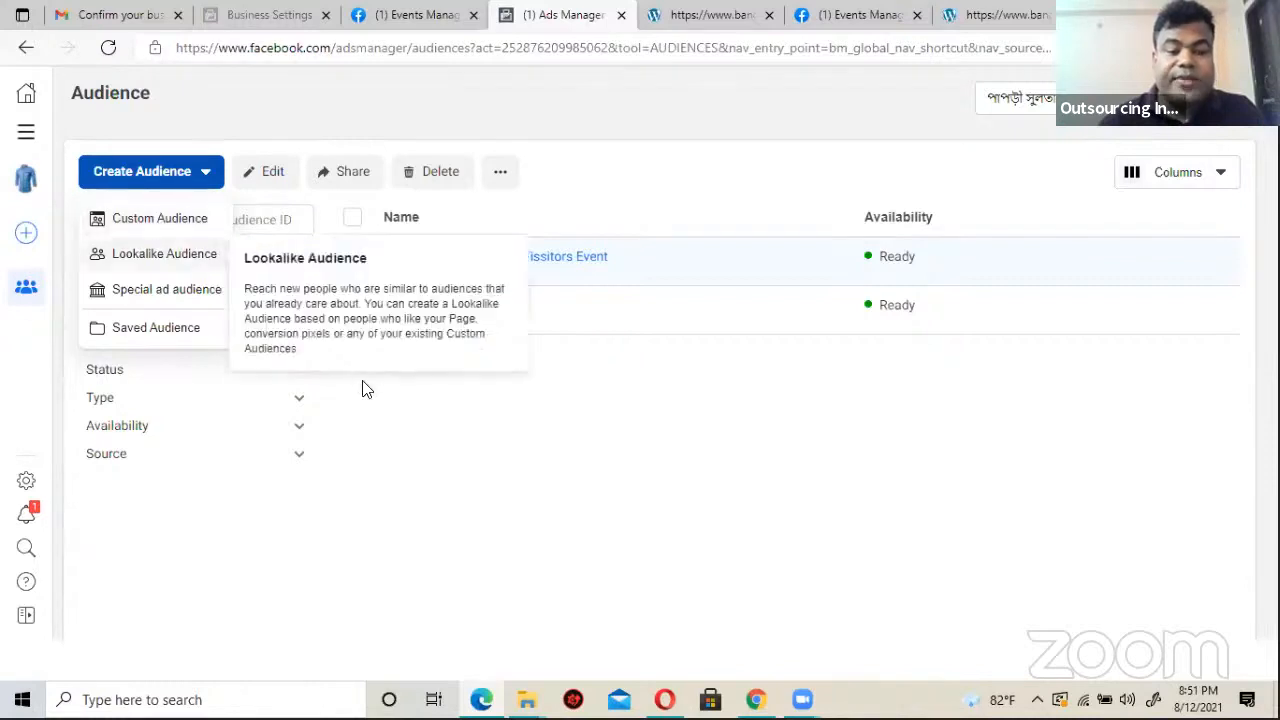
click(443, 410)
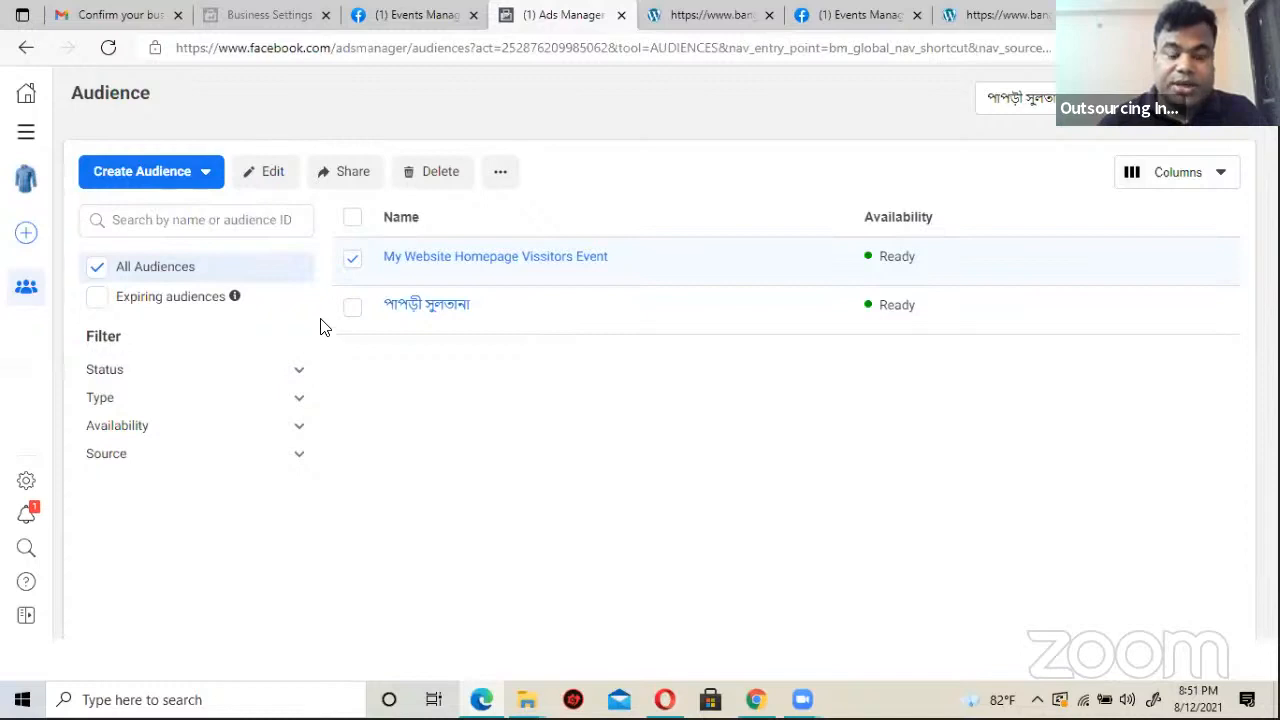
mouse_move(421, 256)
mouse_move(523, 266)
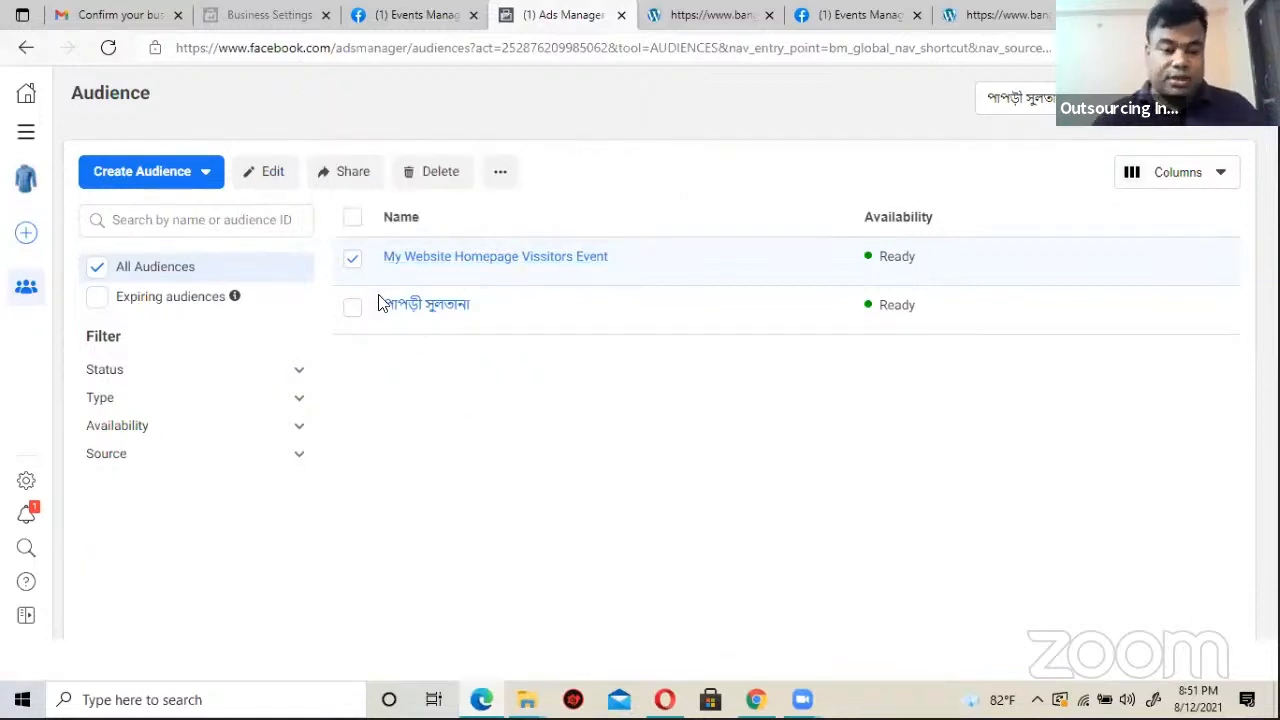
click(354, 266)
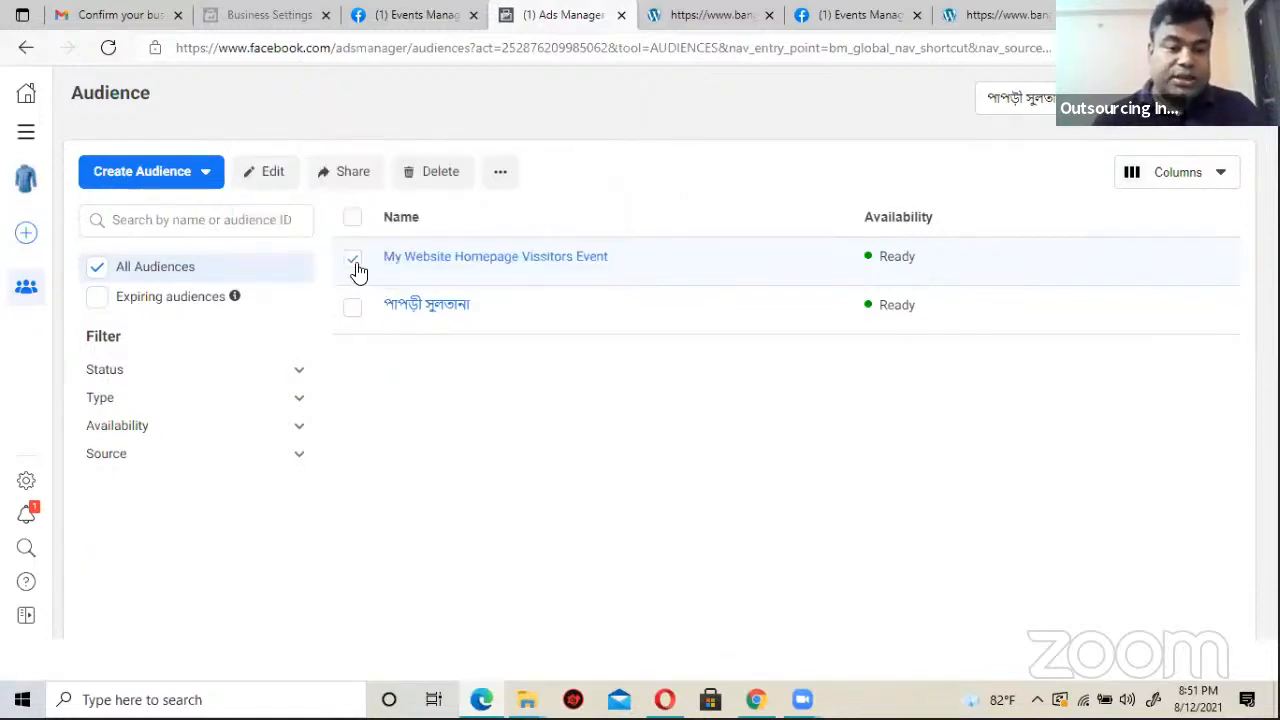
click(501, 178)
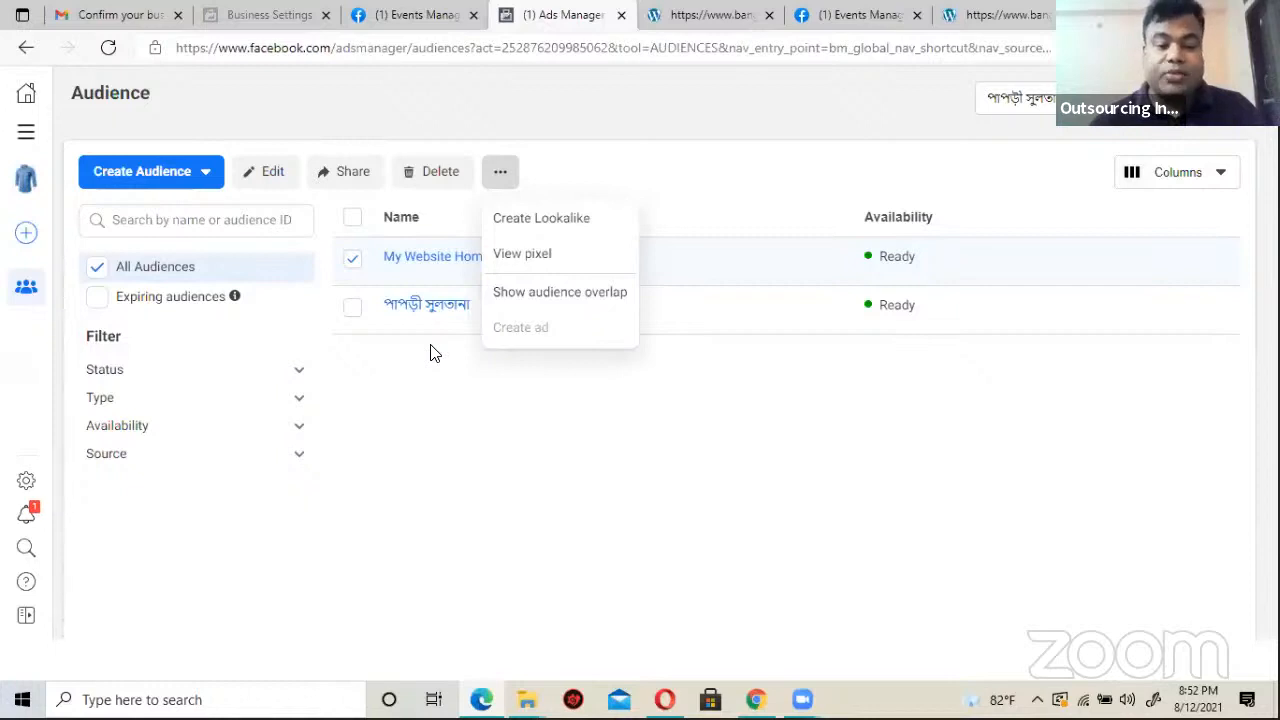
click(443, 390)
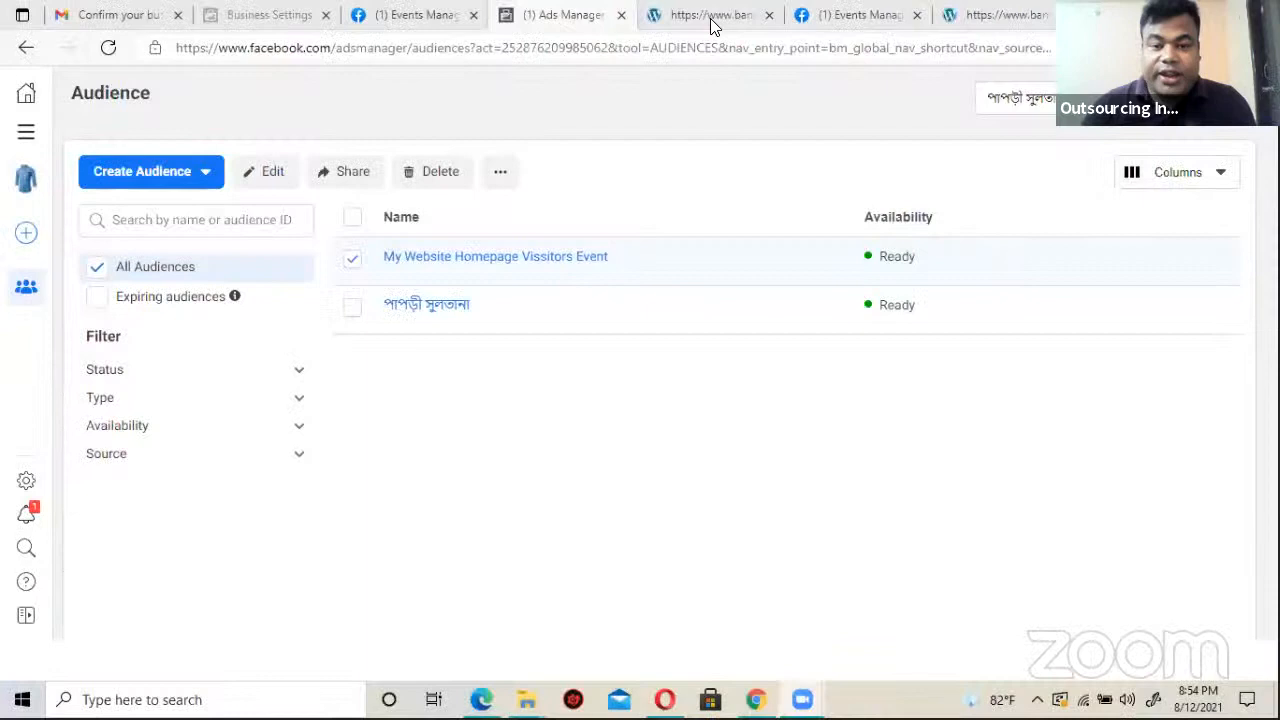
Step: View the Bangladesh Digital University law page, and open youtube.com in a new browser tab
click(711, 22)
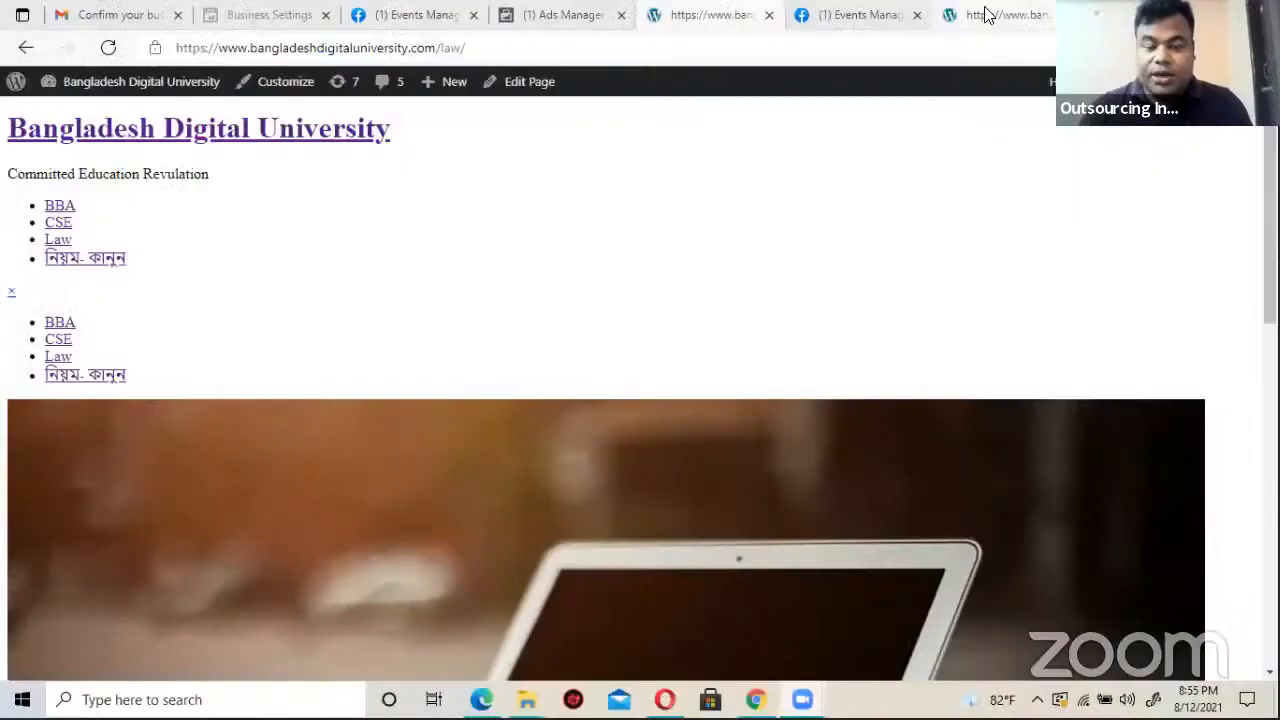
key(ctrl+t)
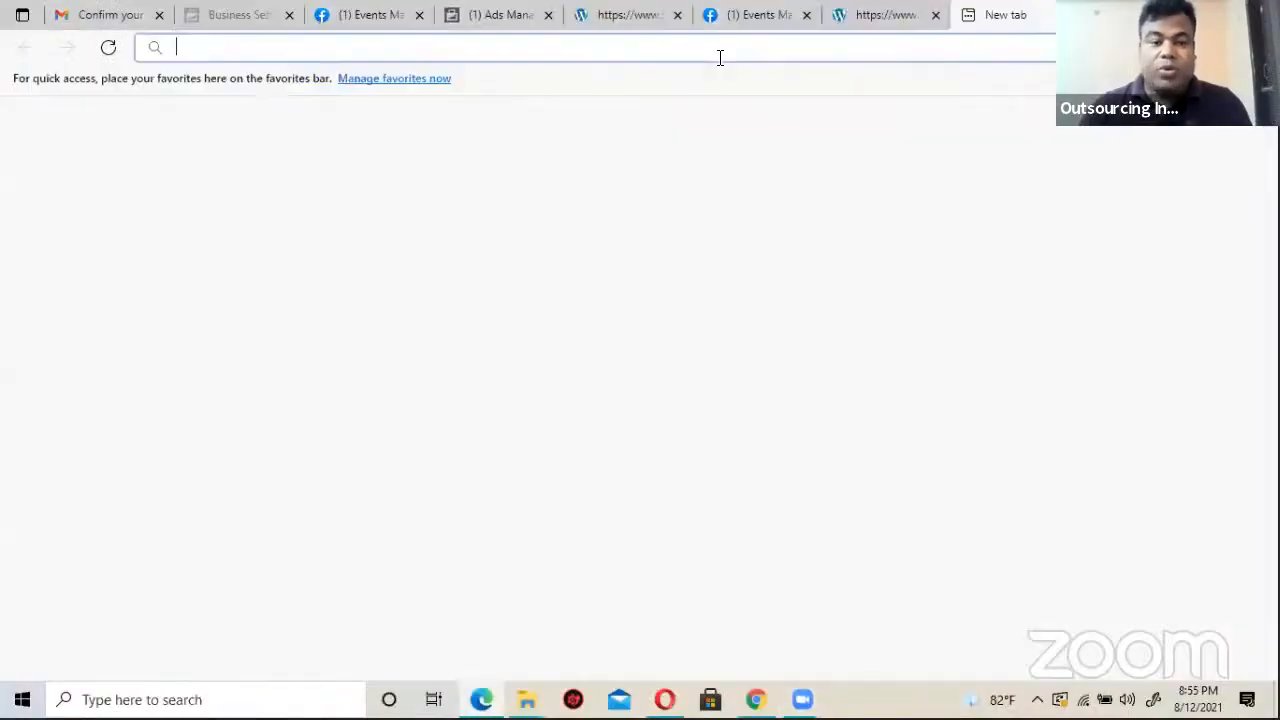
text(youtube.com)
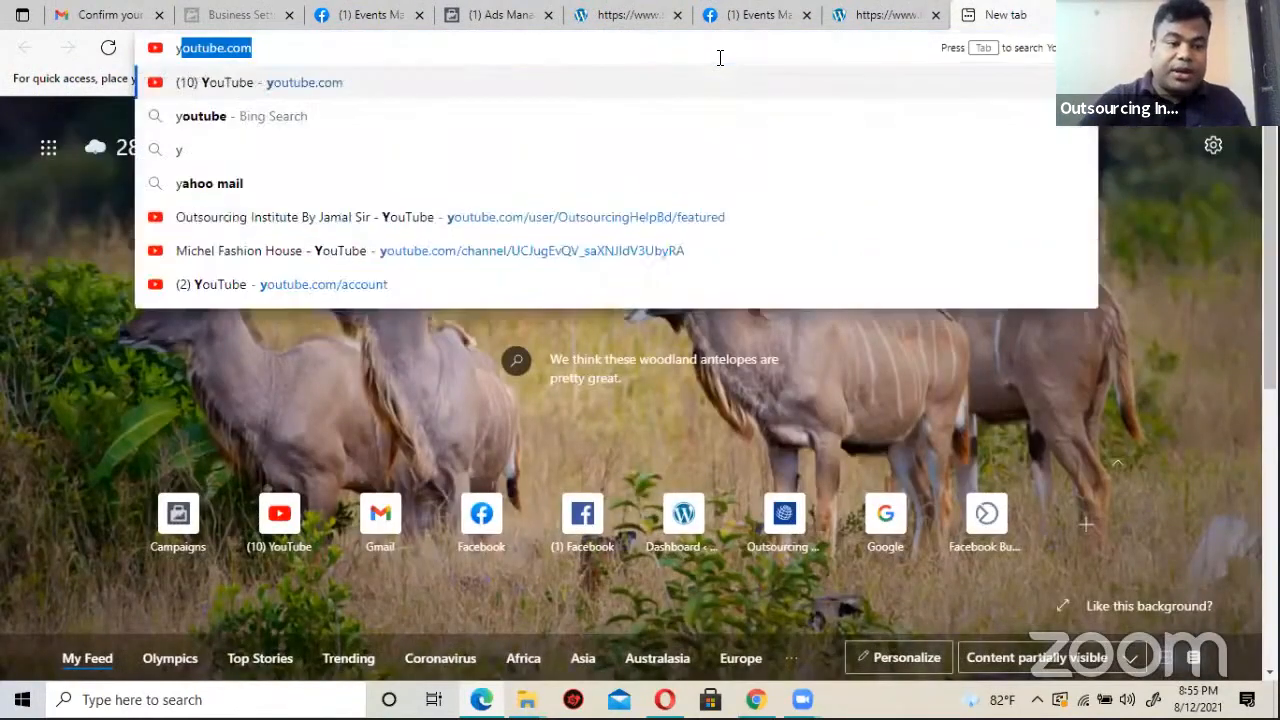
key(Return)
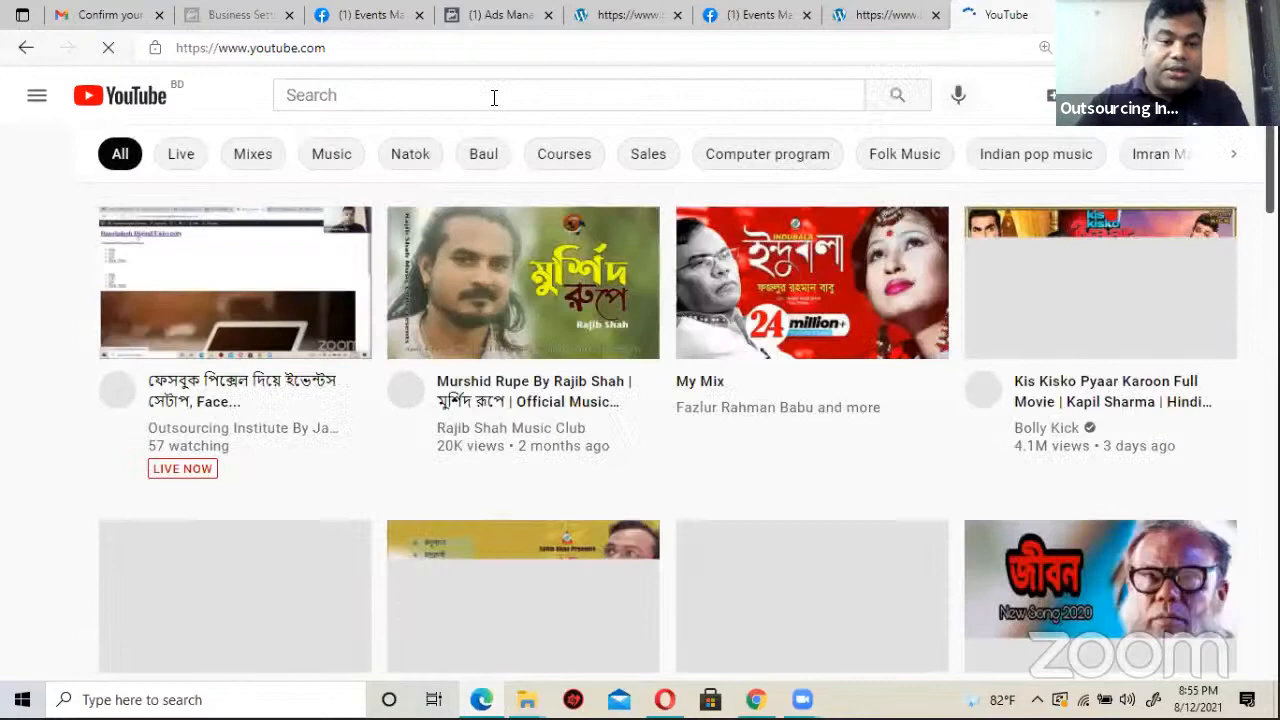
Step: Search YouTube for "wordpress by" followed by the instructor's name and look through the tutorial videos found
click(494, 97)
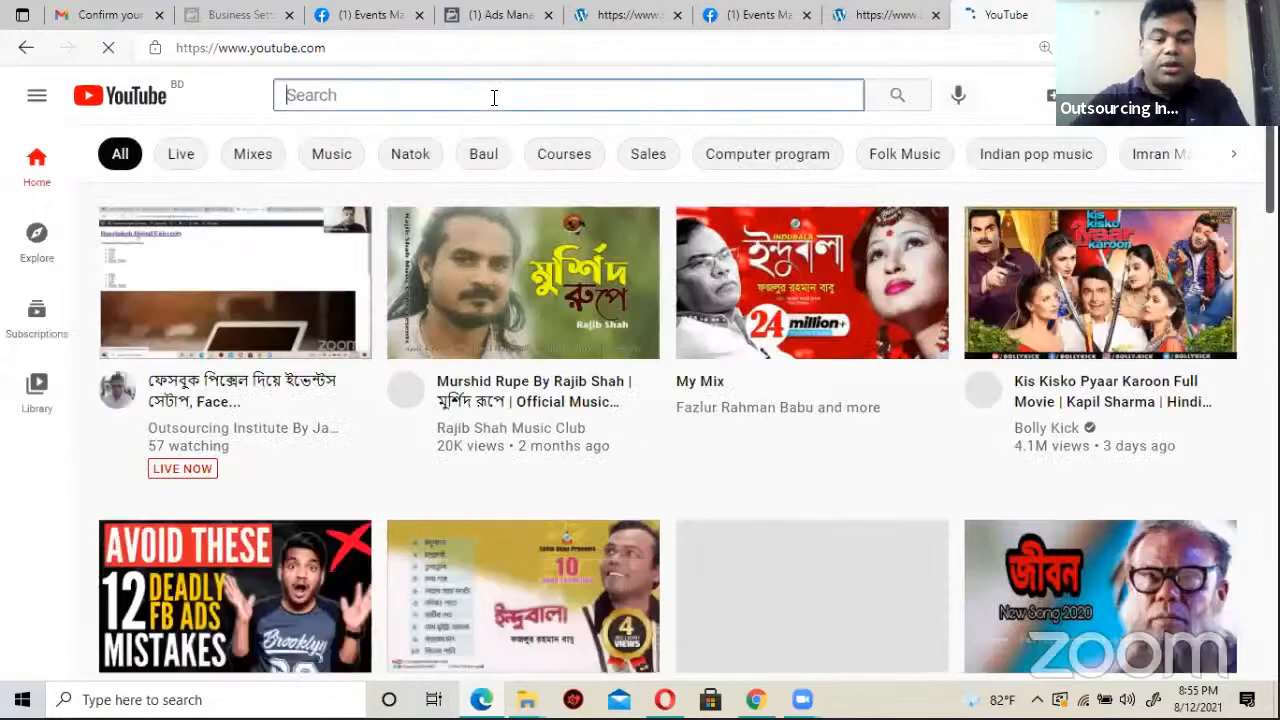
text(wordpr)
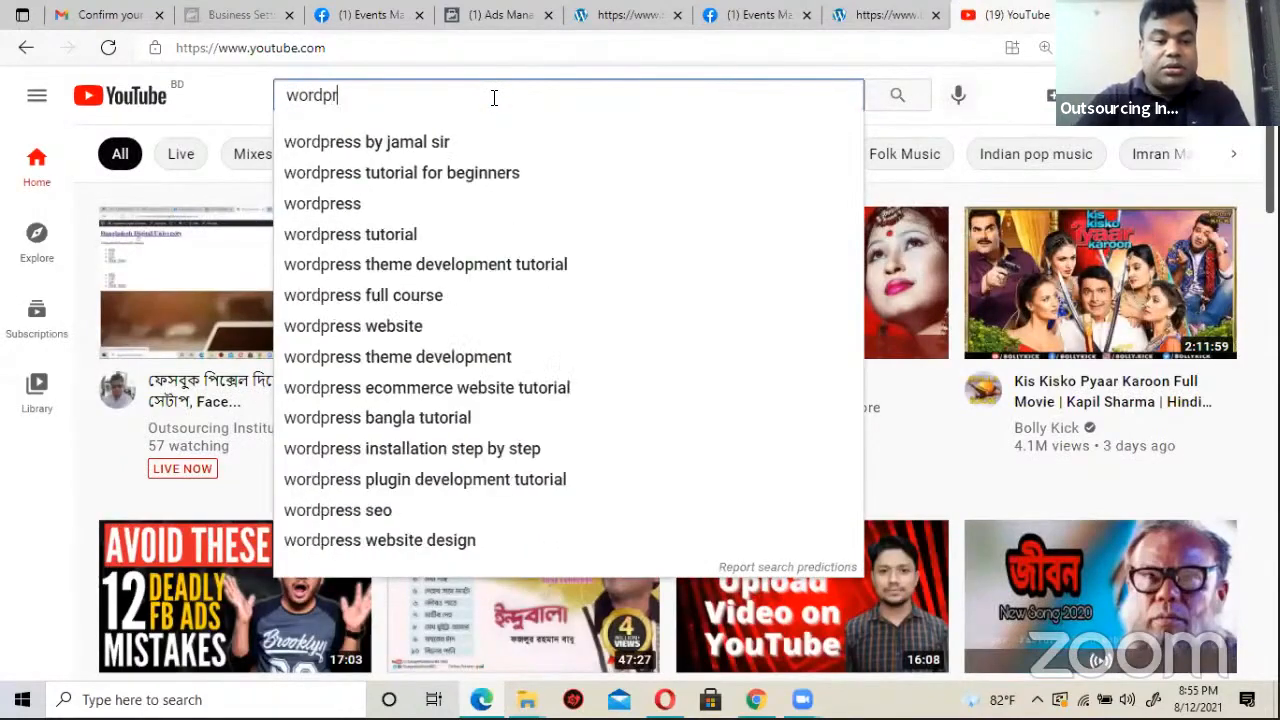
text(ess by jamal sir)
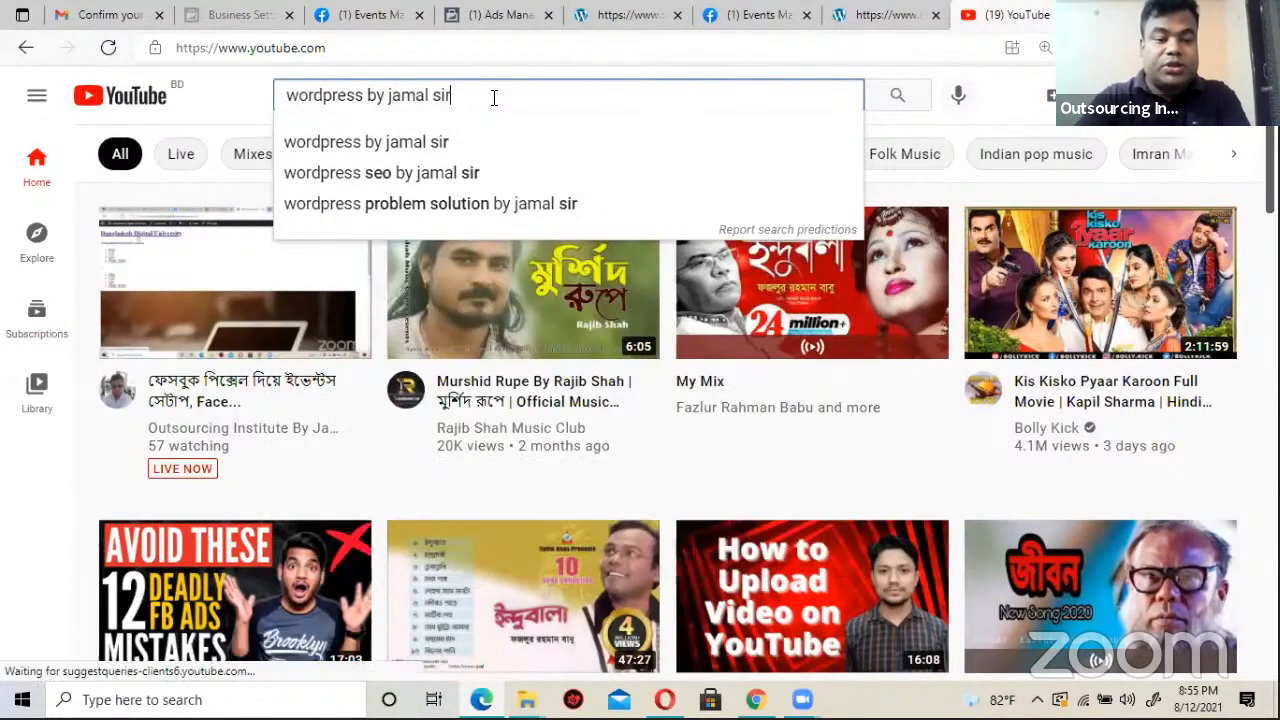
key(Return)
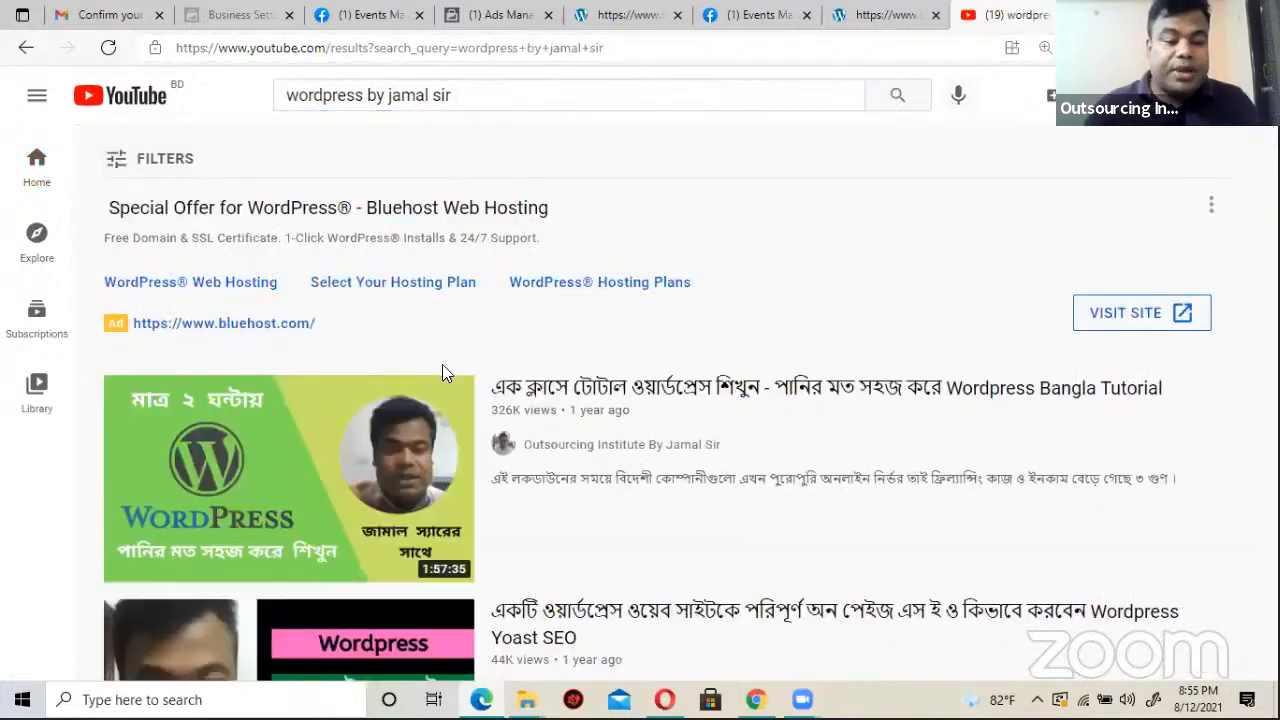
scroll(331, 346, down, 2)
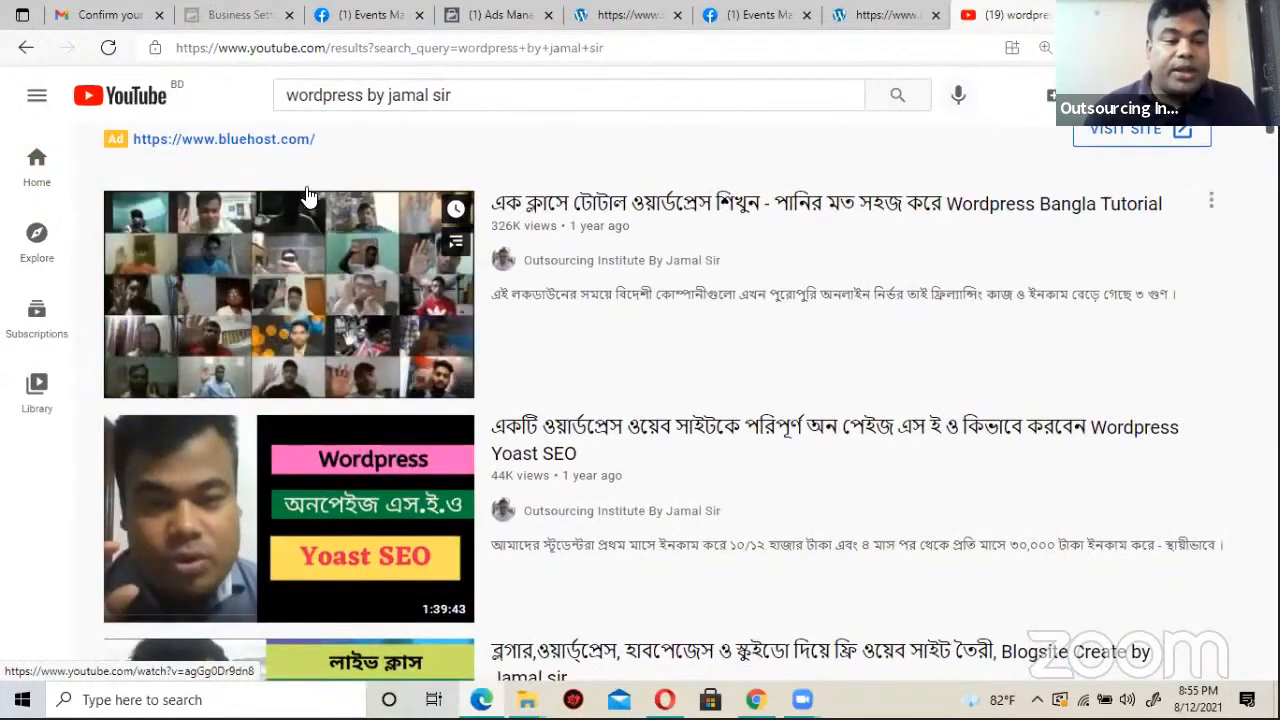